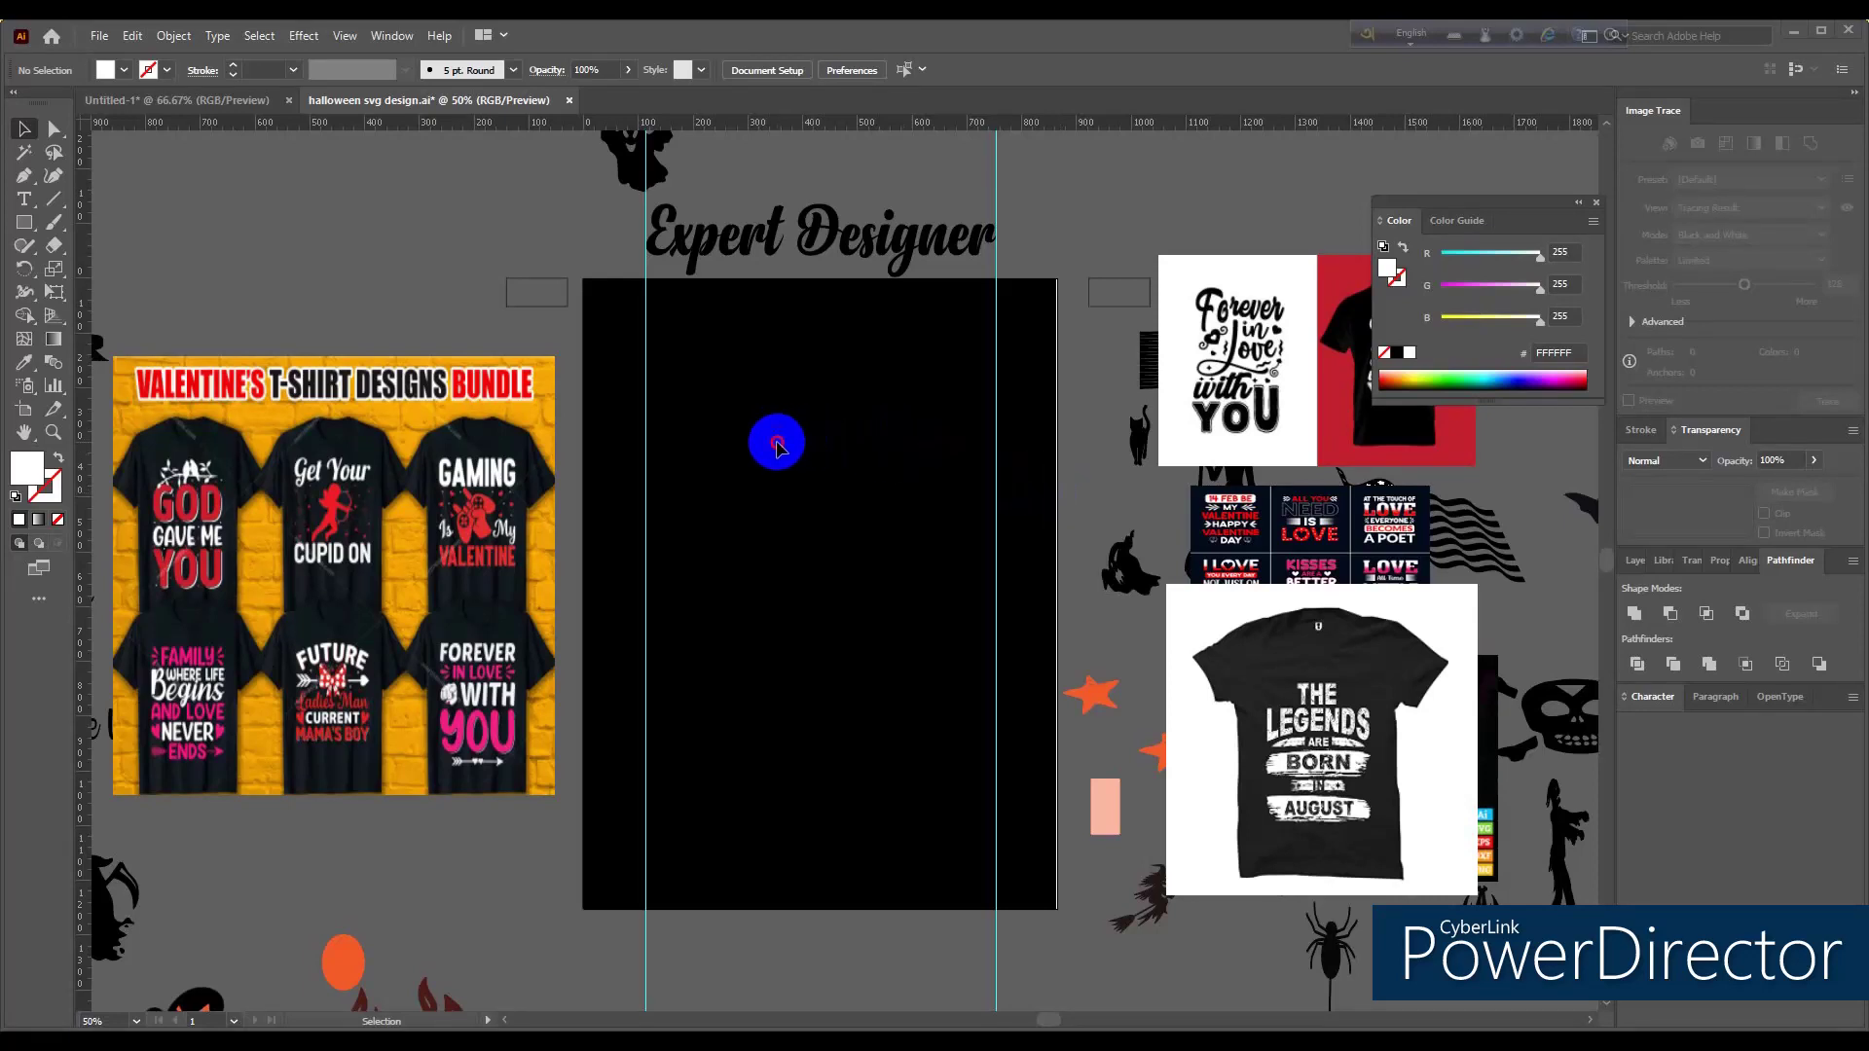
Step: Place a Lorem ipsum placeholder line near the top of the black artboard and enlarge it
{"action": "left_click", "coordinate": [26, 200]}
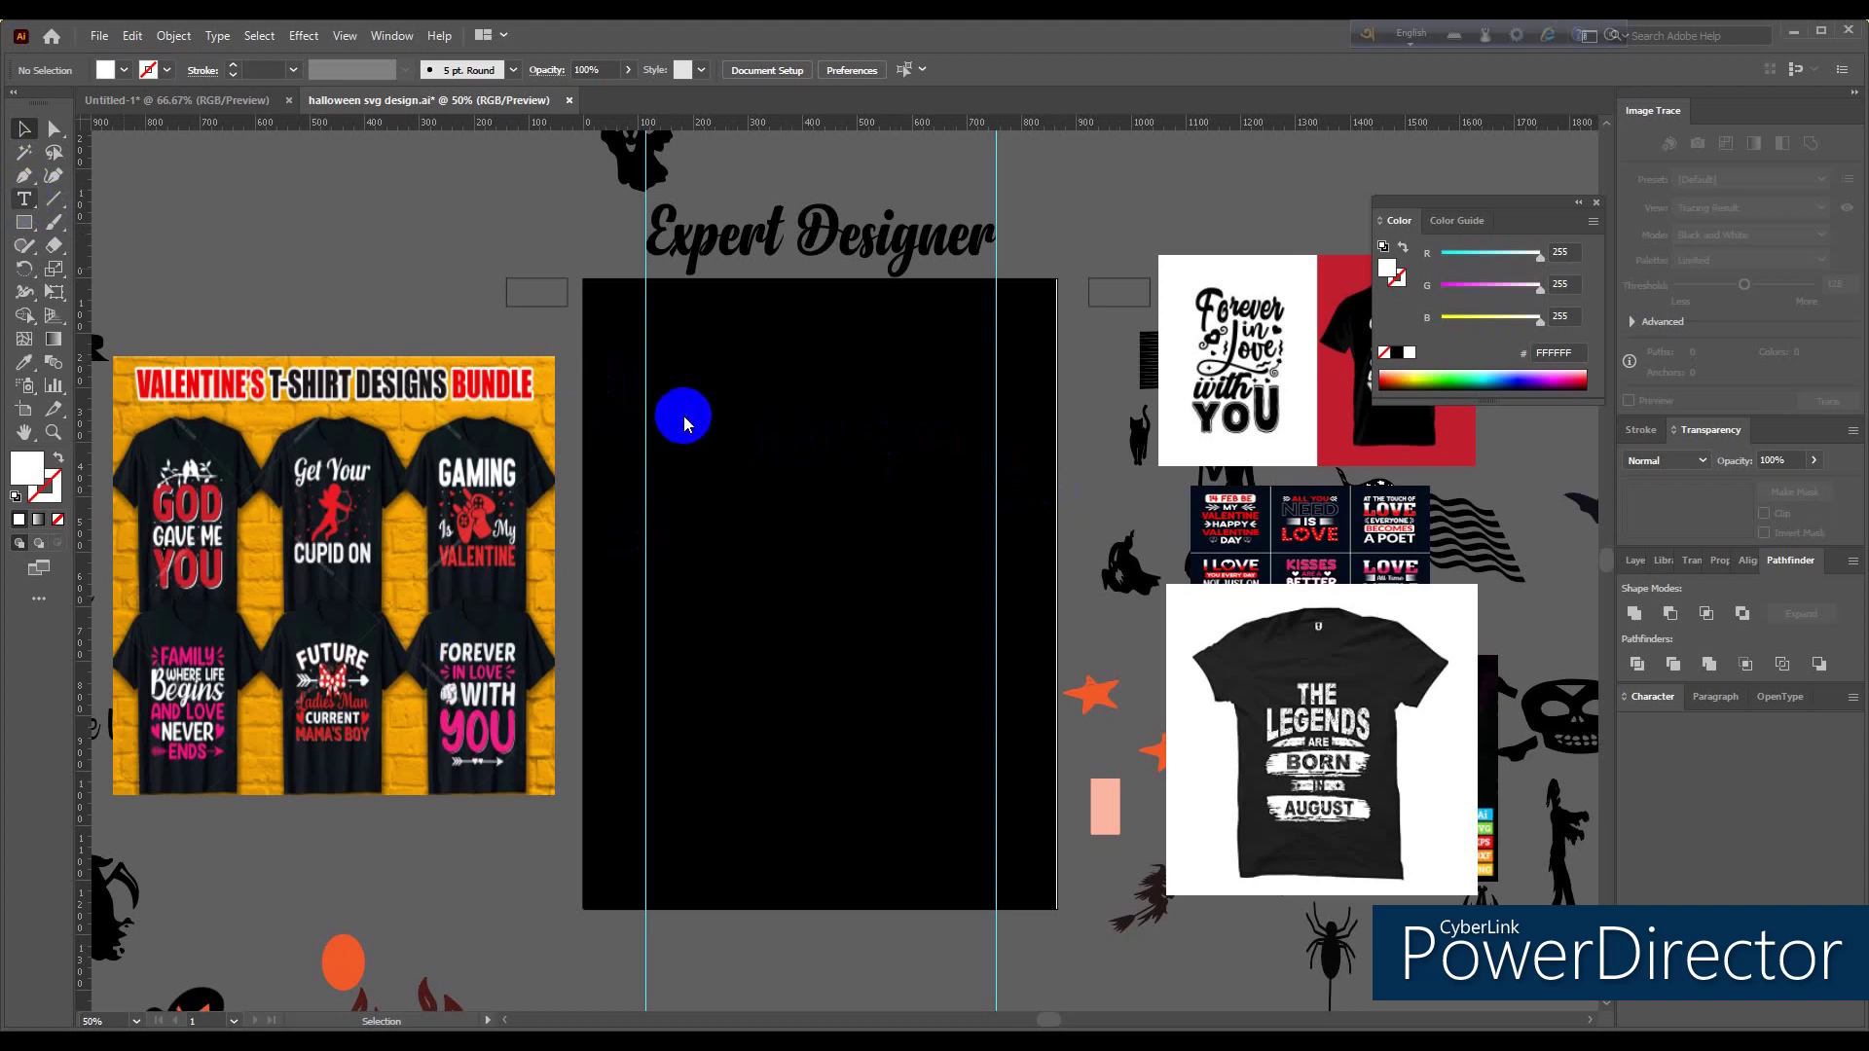
{"action": "left_click", "coordinate": [721, 395]}
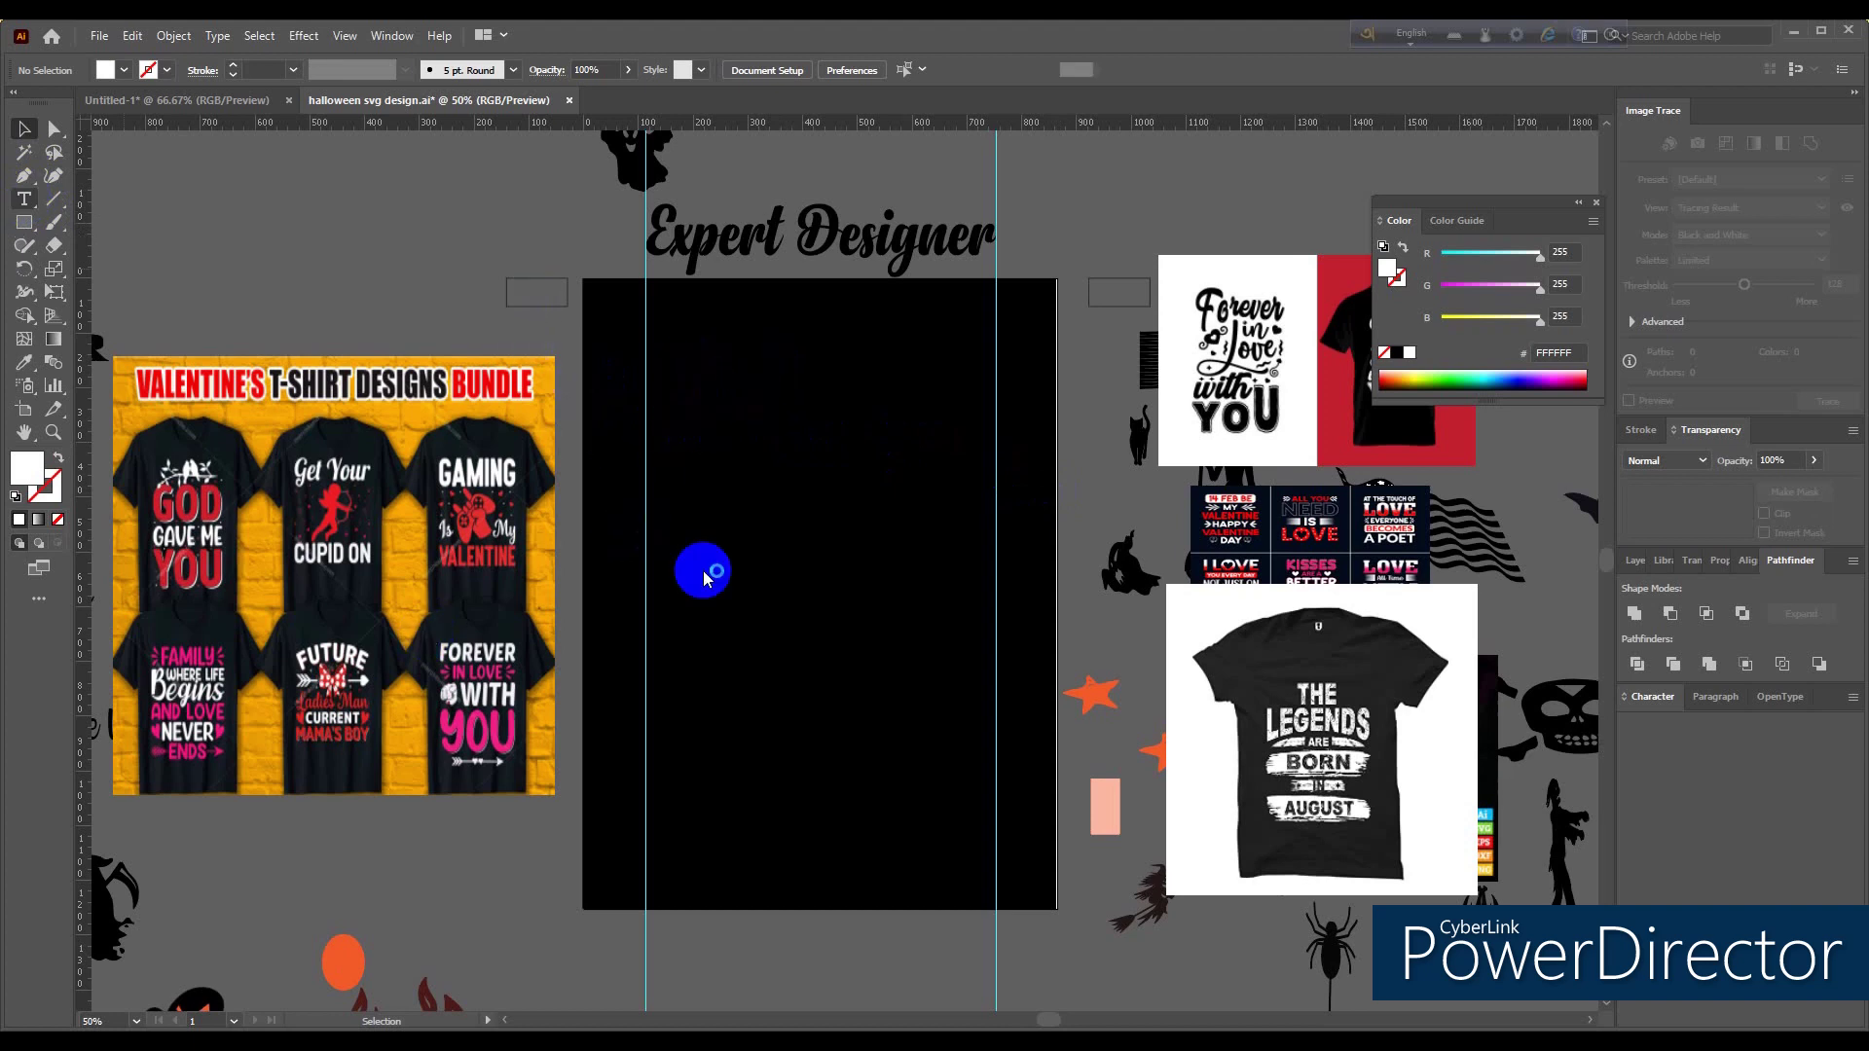
{"action": "left_click", "coordinate": [1146, 1021]}
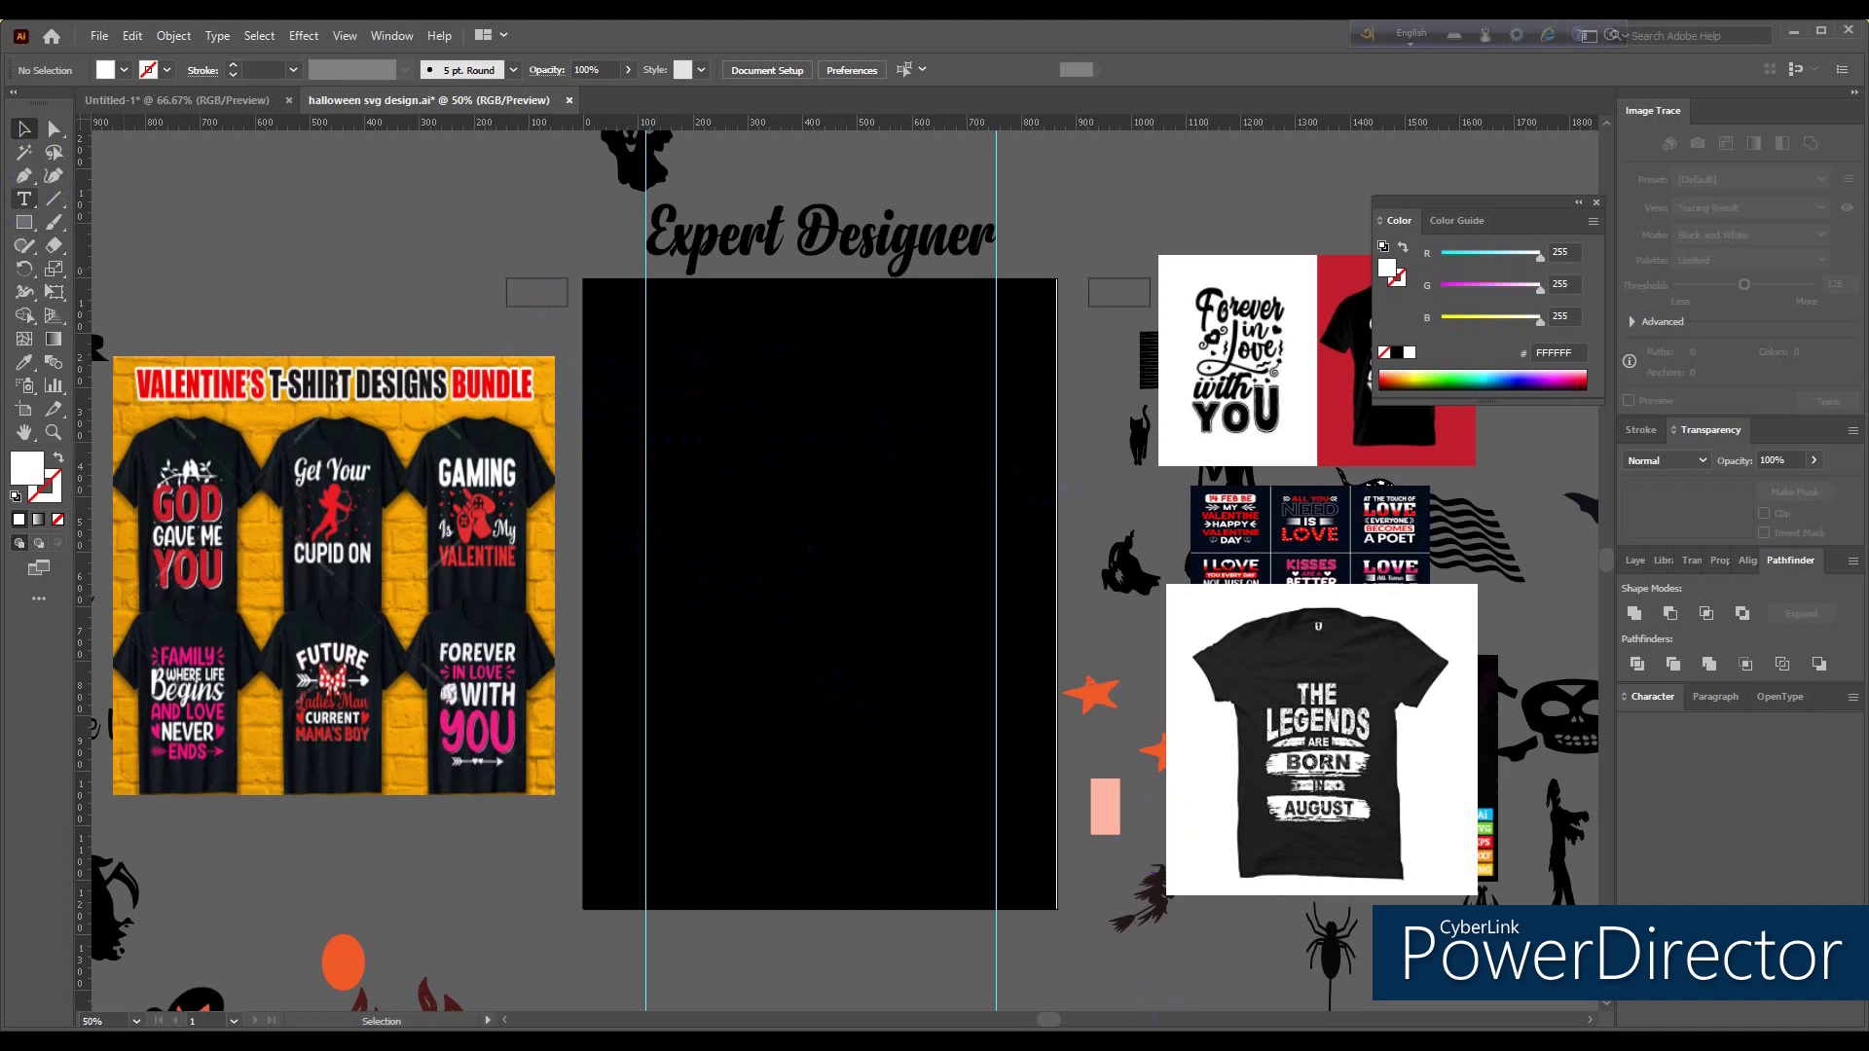
{"action": "left_click", "coordinate": [767, 405]}
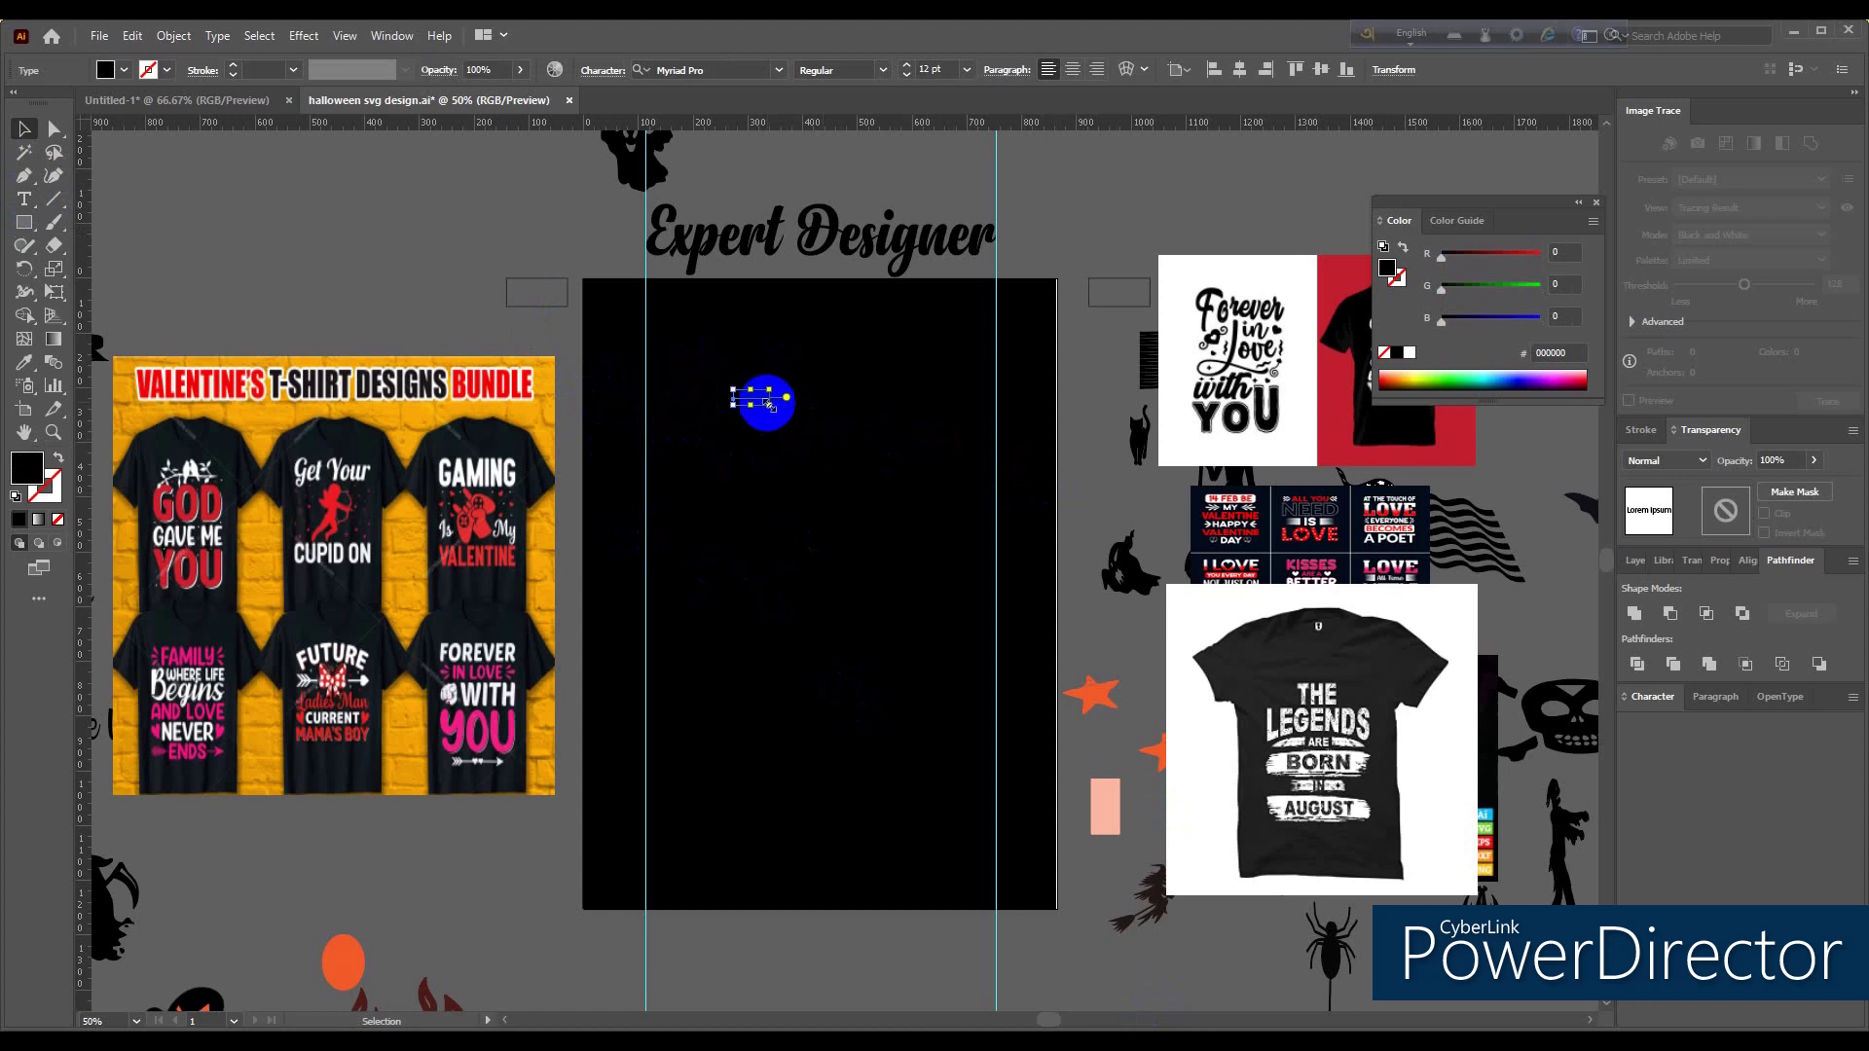
{"action": "left_click_drag", "start_coordinate": [768, 403], "coordinate": [818, 397]}
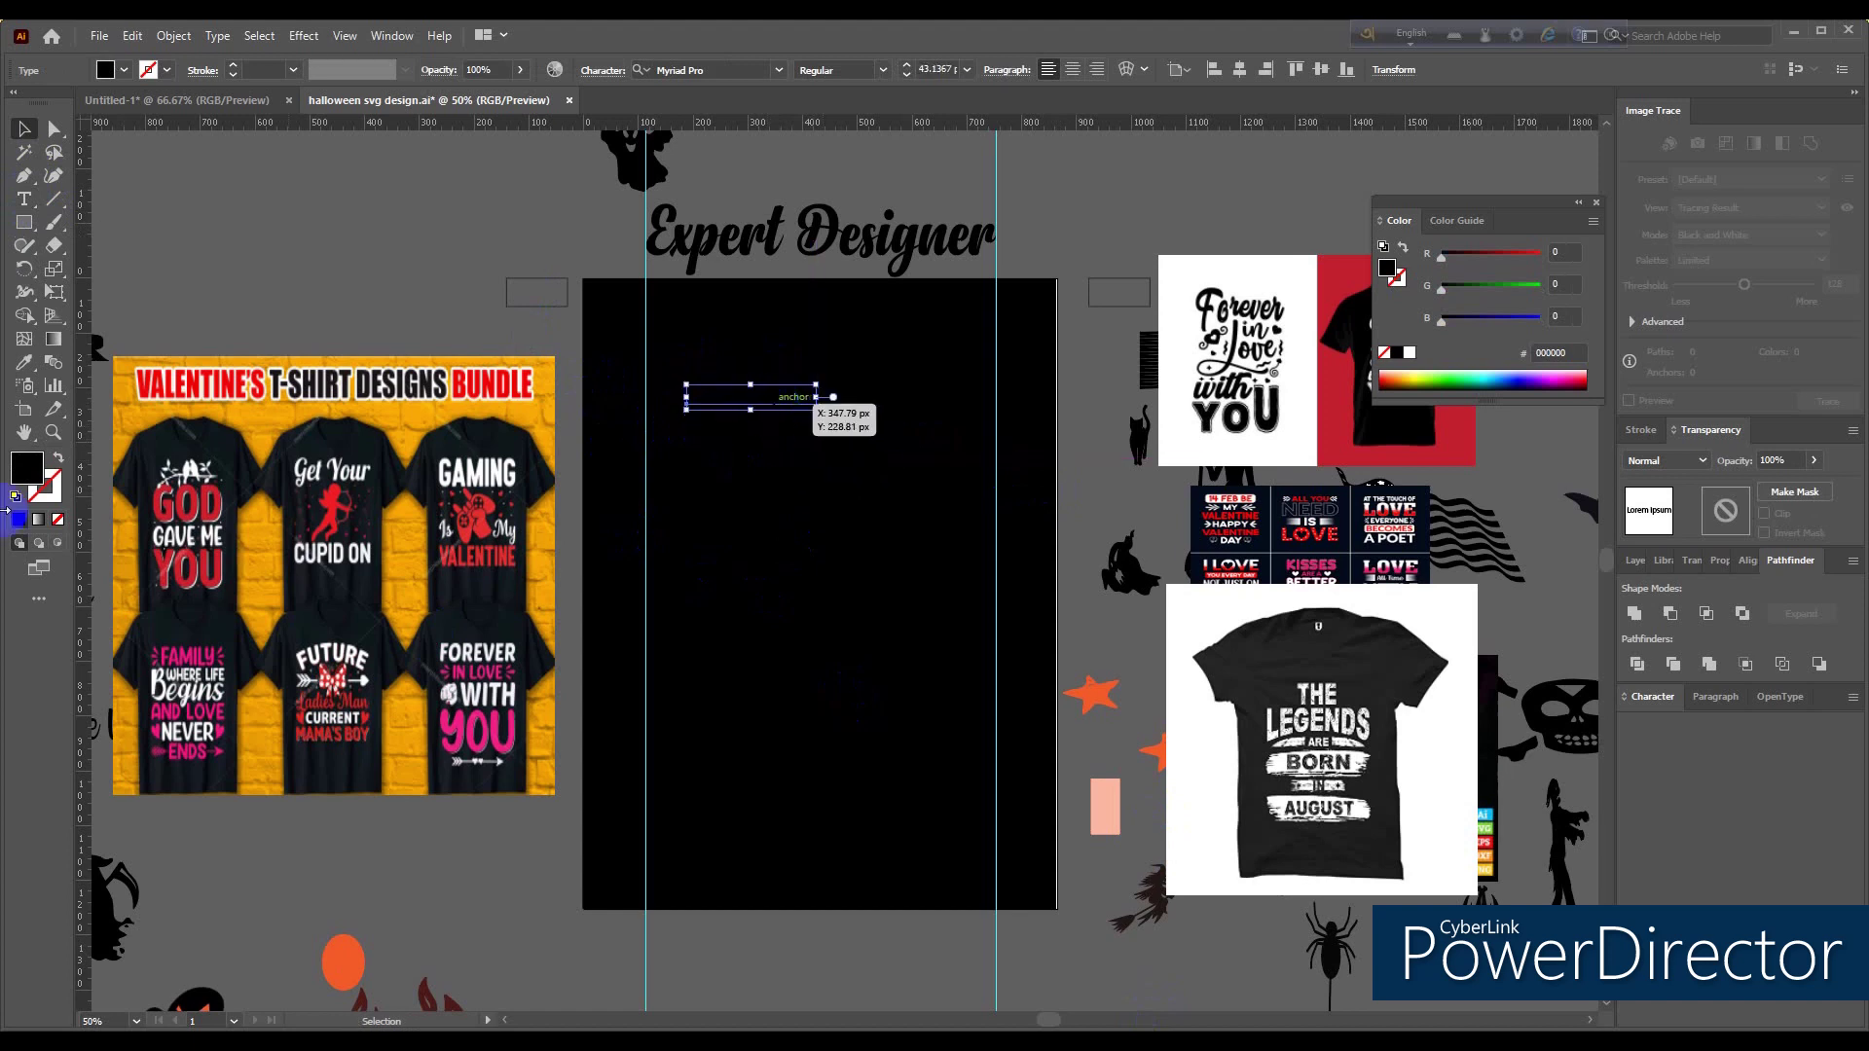
Step: Make the placeholder white using the Eyedropper, then Alt-drag a copy below it
{"action": "left_click", "coordinate": [21, 366]}
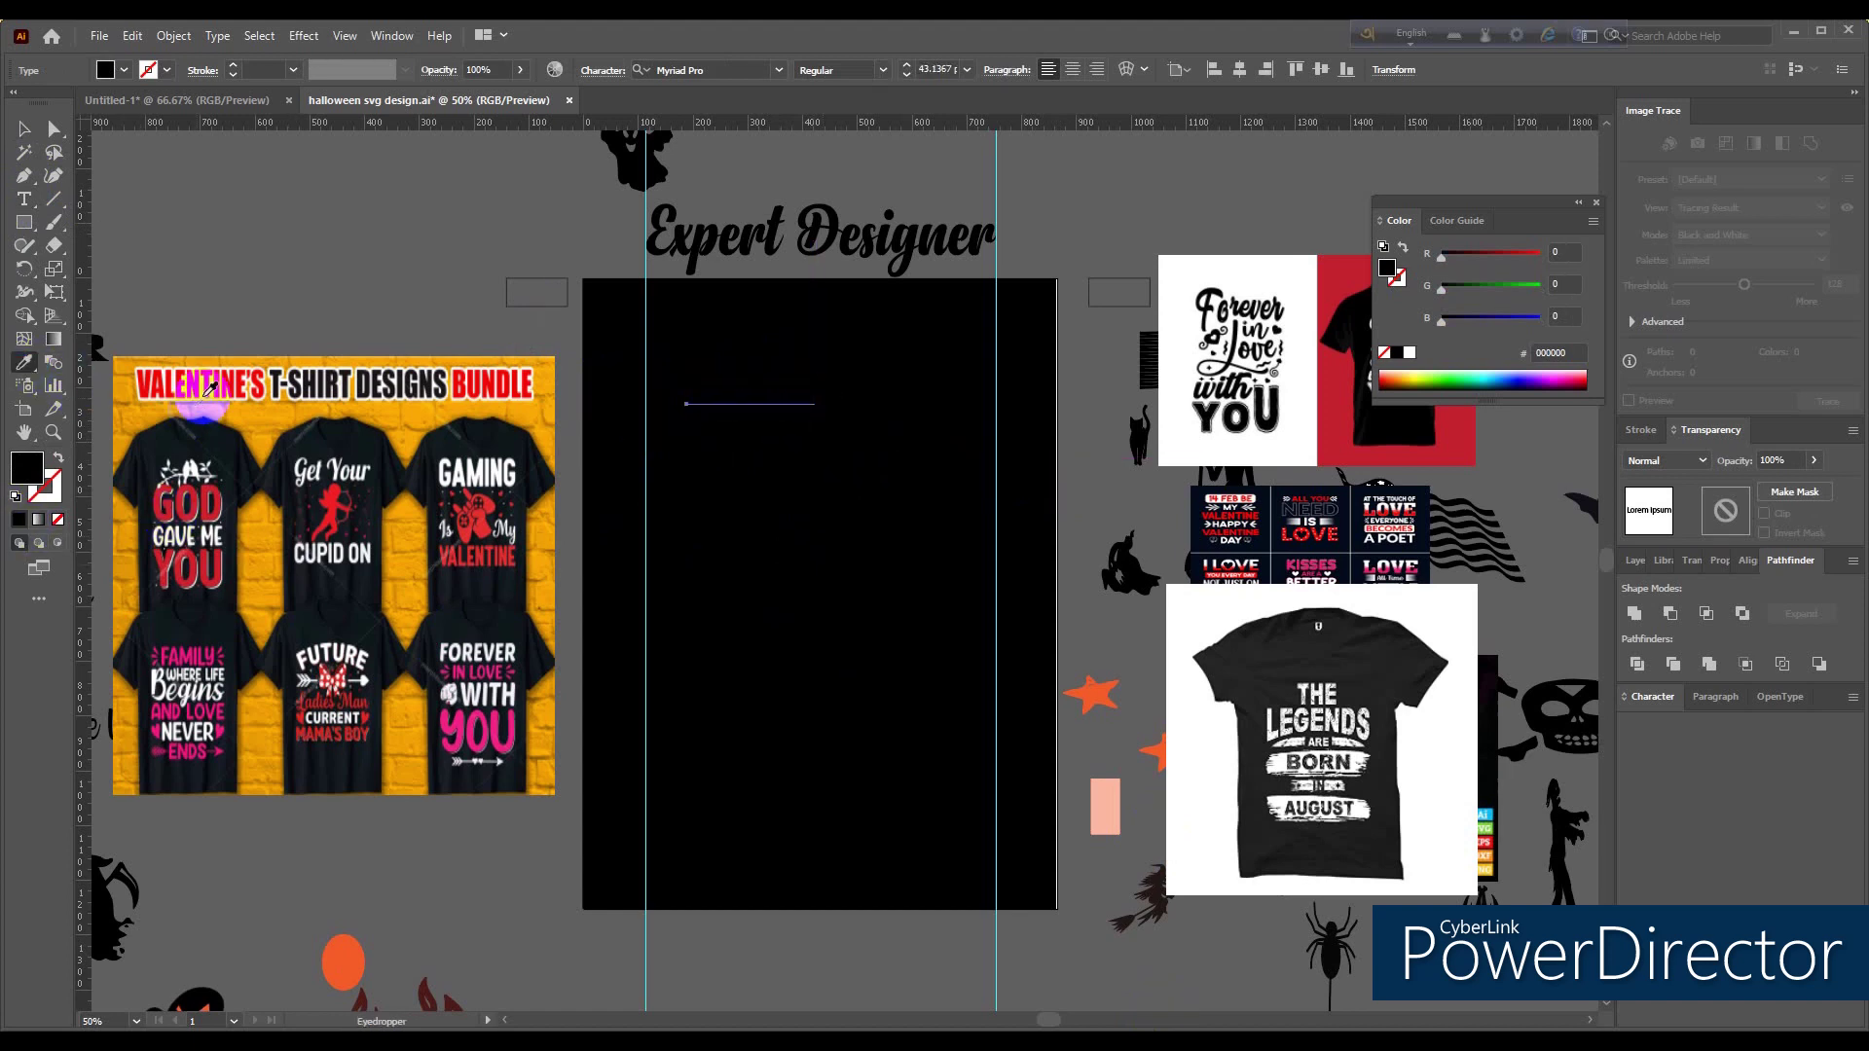
{"action": "left_click", "coordinate": [393, 408]}
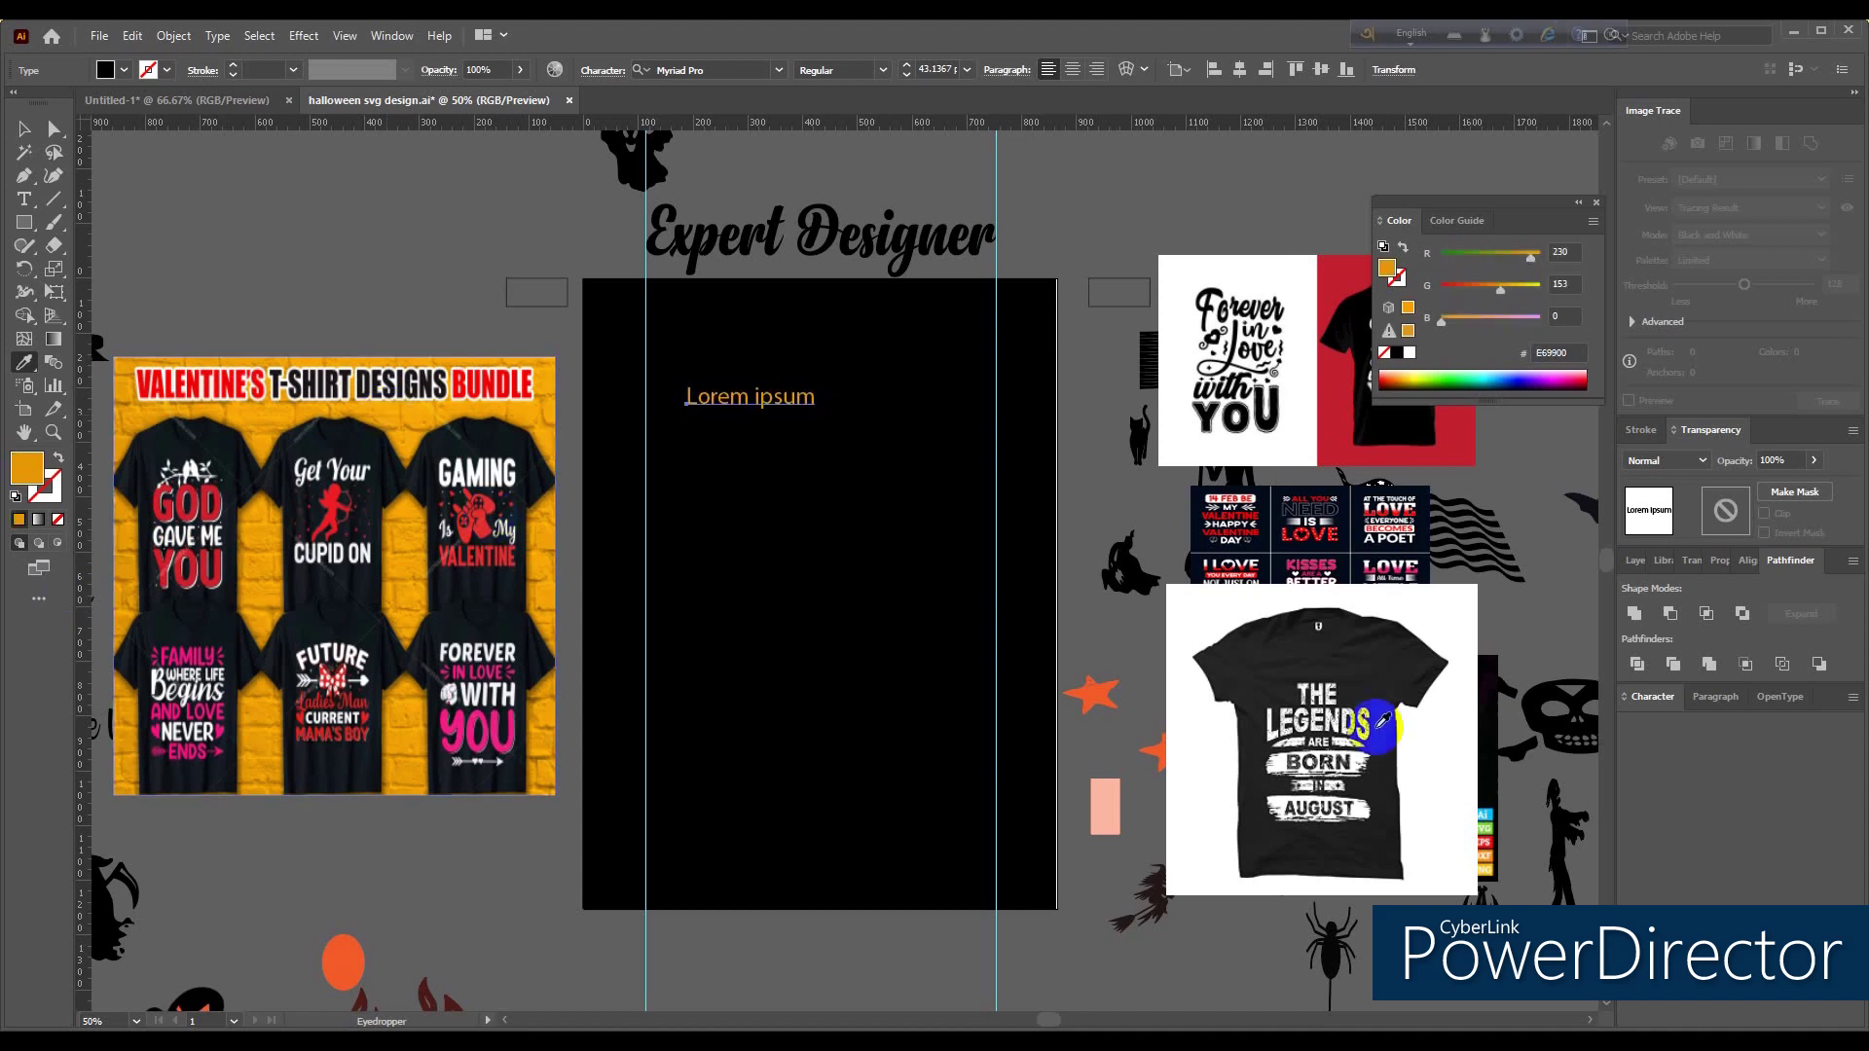
{"action": "left_click", "coordinate": [1231, 611]}
{"action": "left_click", "coordinate": [24, 128]}
{"action": "left_click", "coordinate": [757, 398]}
{"action": "left_click_drag", "start_coordinate": [757, 398], "coordinate": [752, 463]}
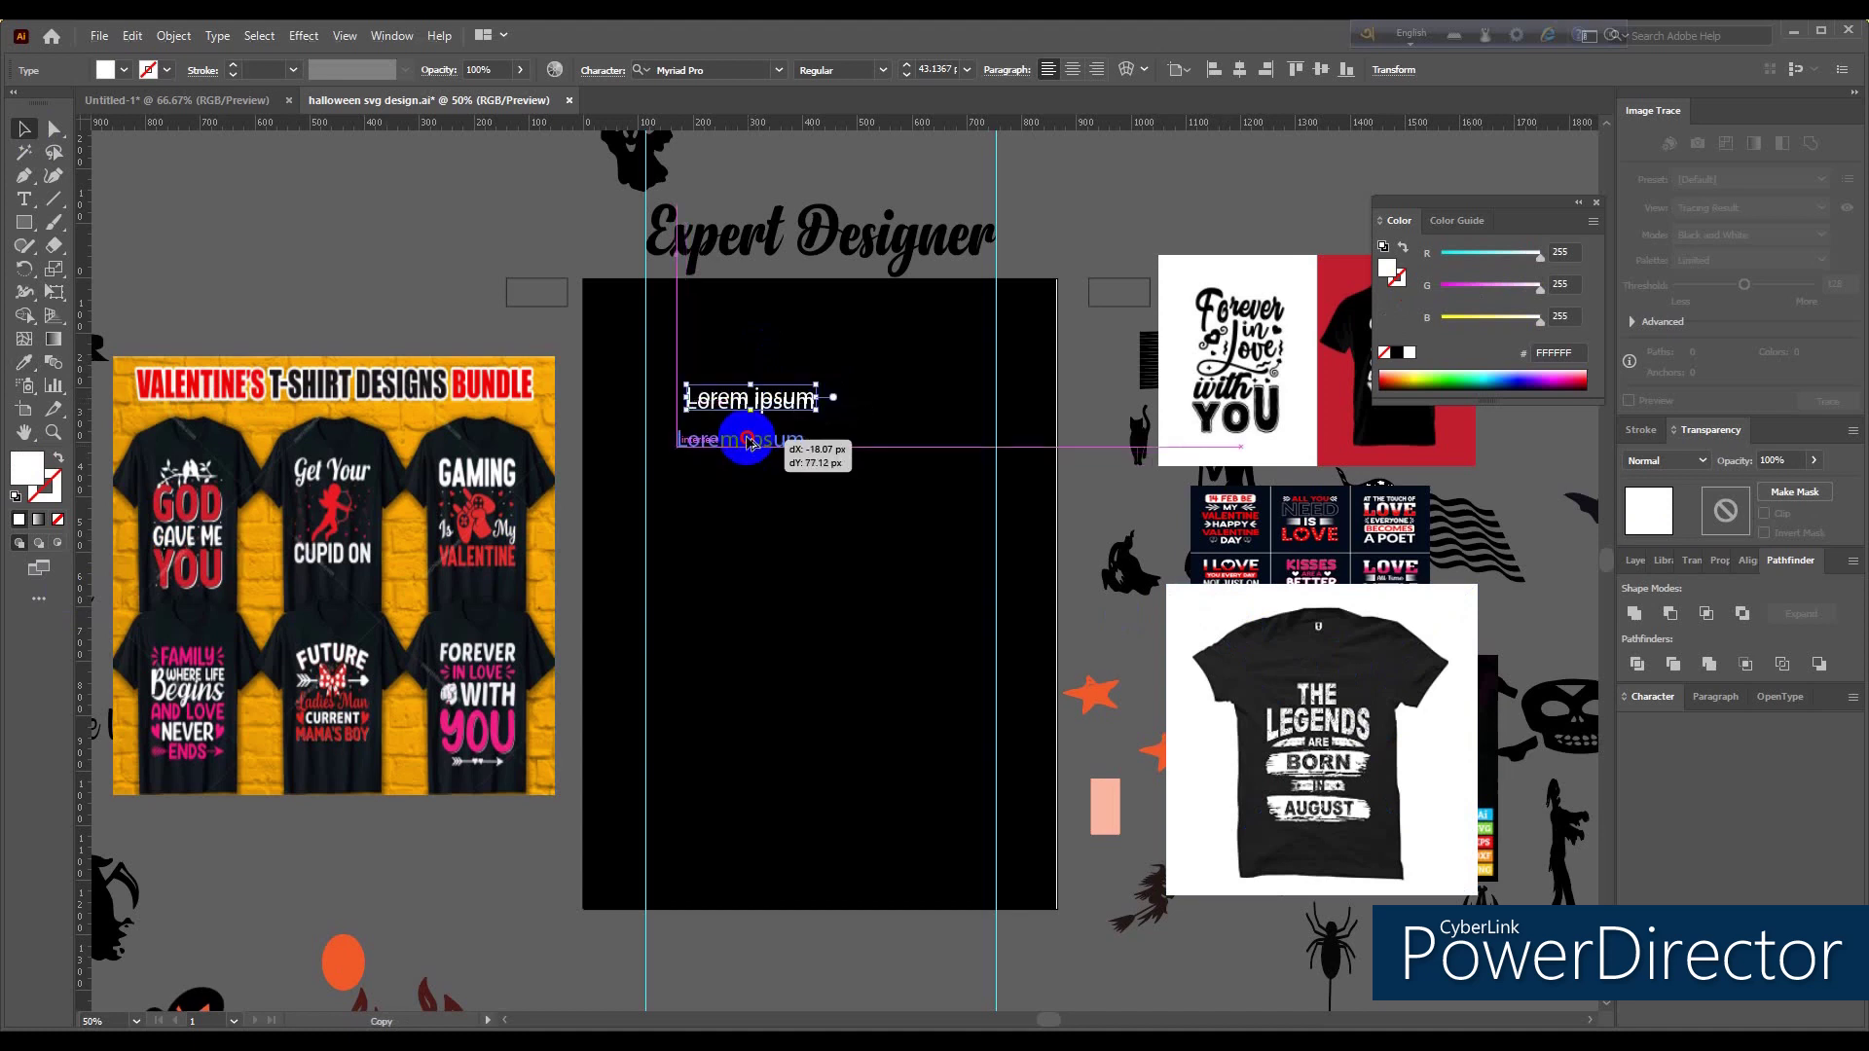
{"action": "left_click_drag", "start_coordinate": [751, 463], "coordinate": [739, 379]}
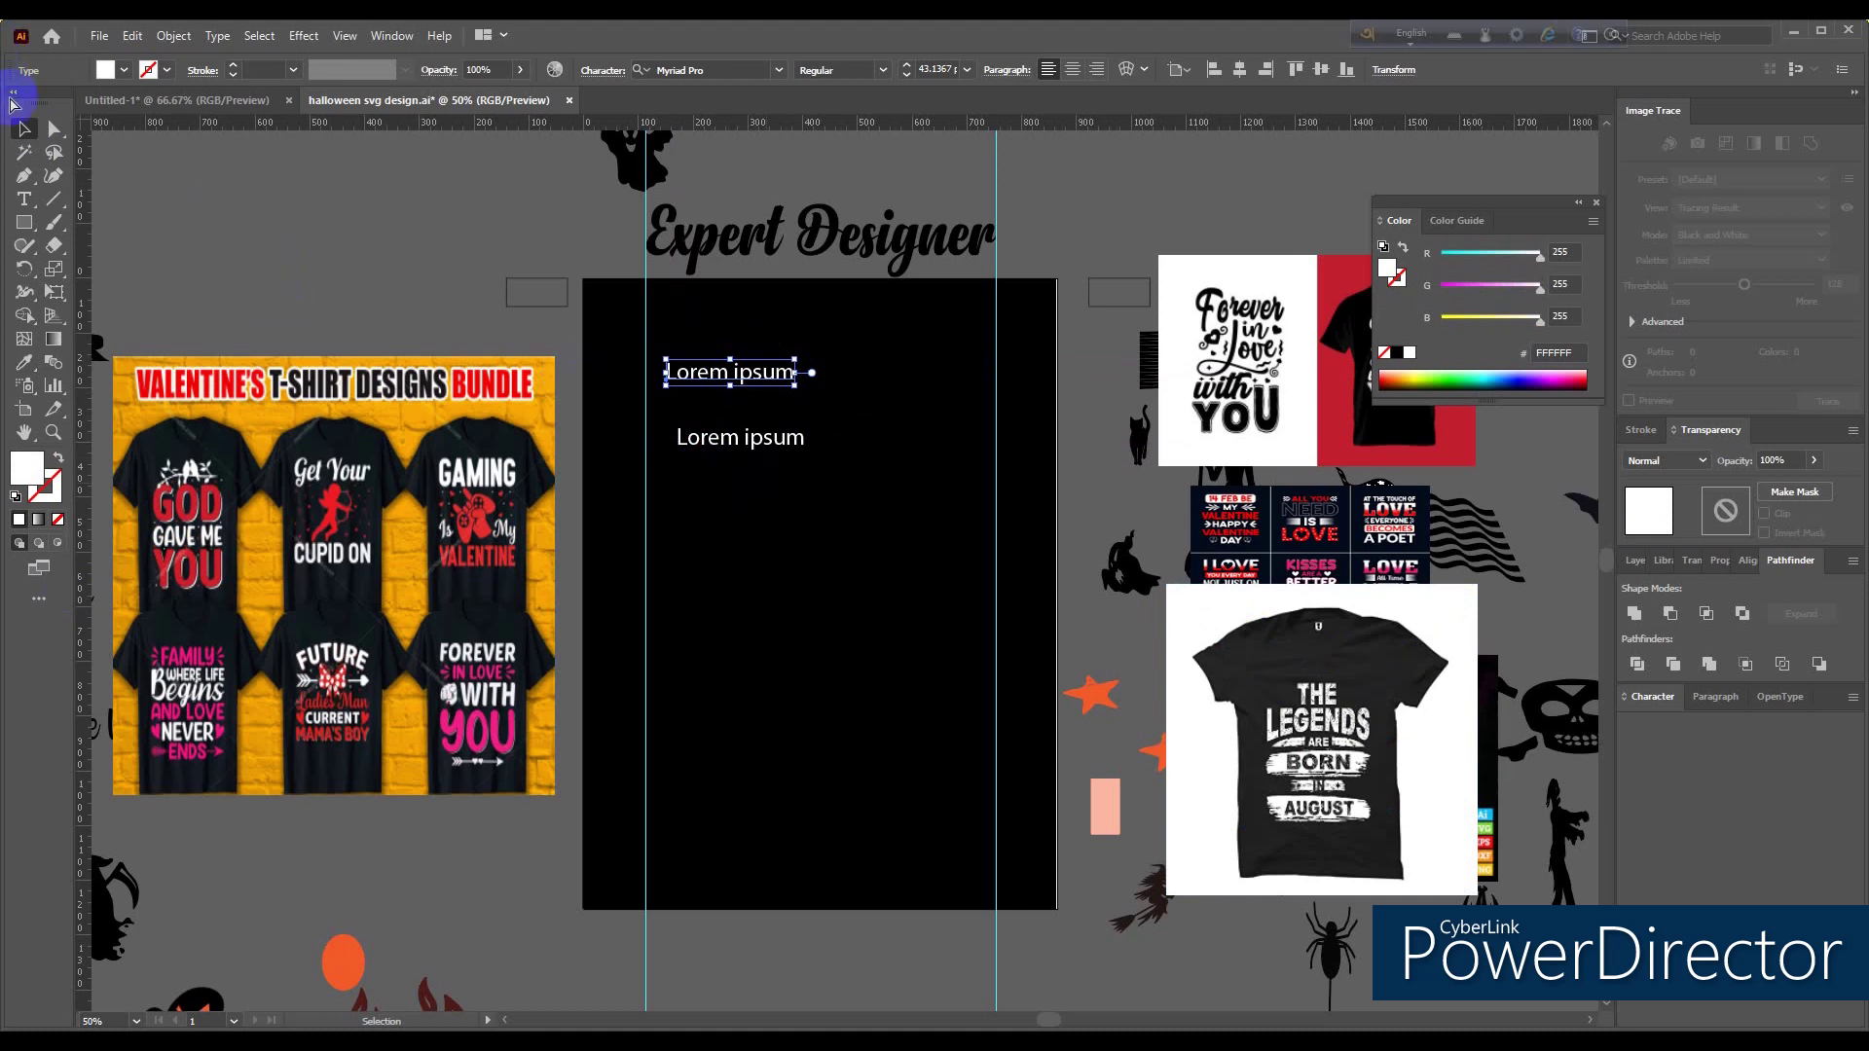
Step: Alt-drag another Lorem ipsum copy to stack four lines, then switch to the Notepad phrase
{"action": "left_click_drag", "start_coordinate": [730, 394], "coordinate": [750, 381]}
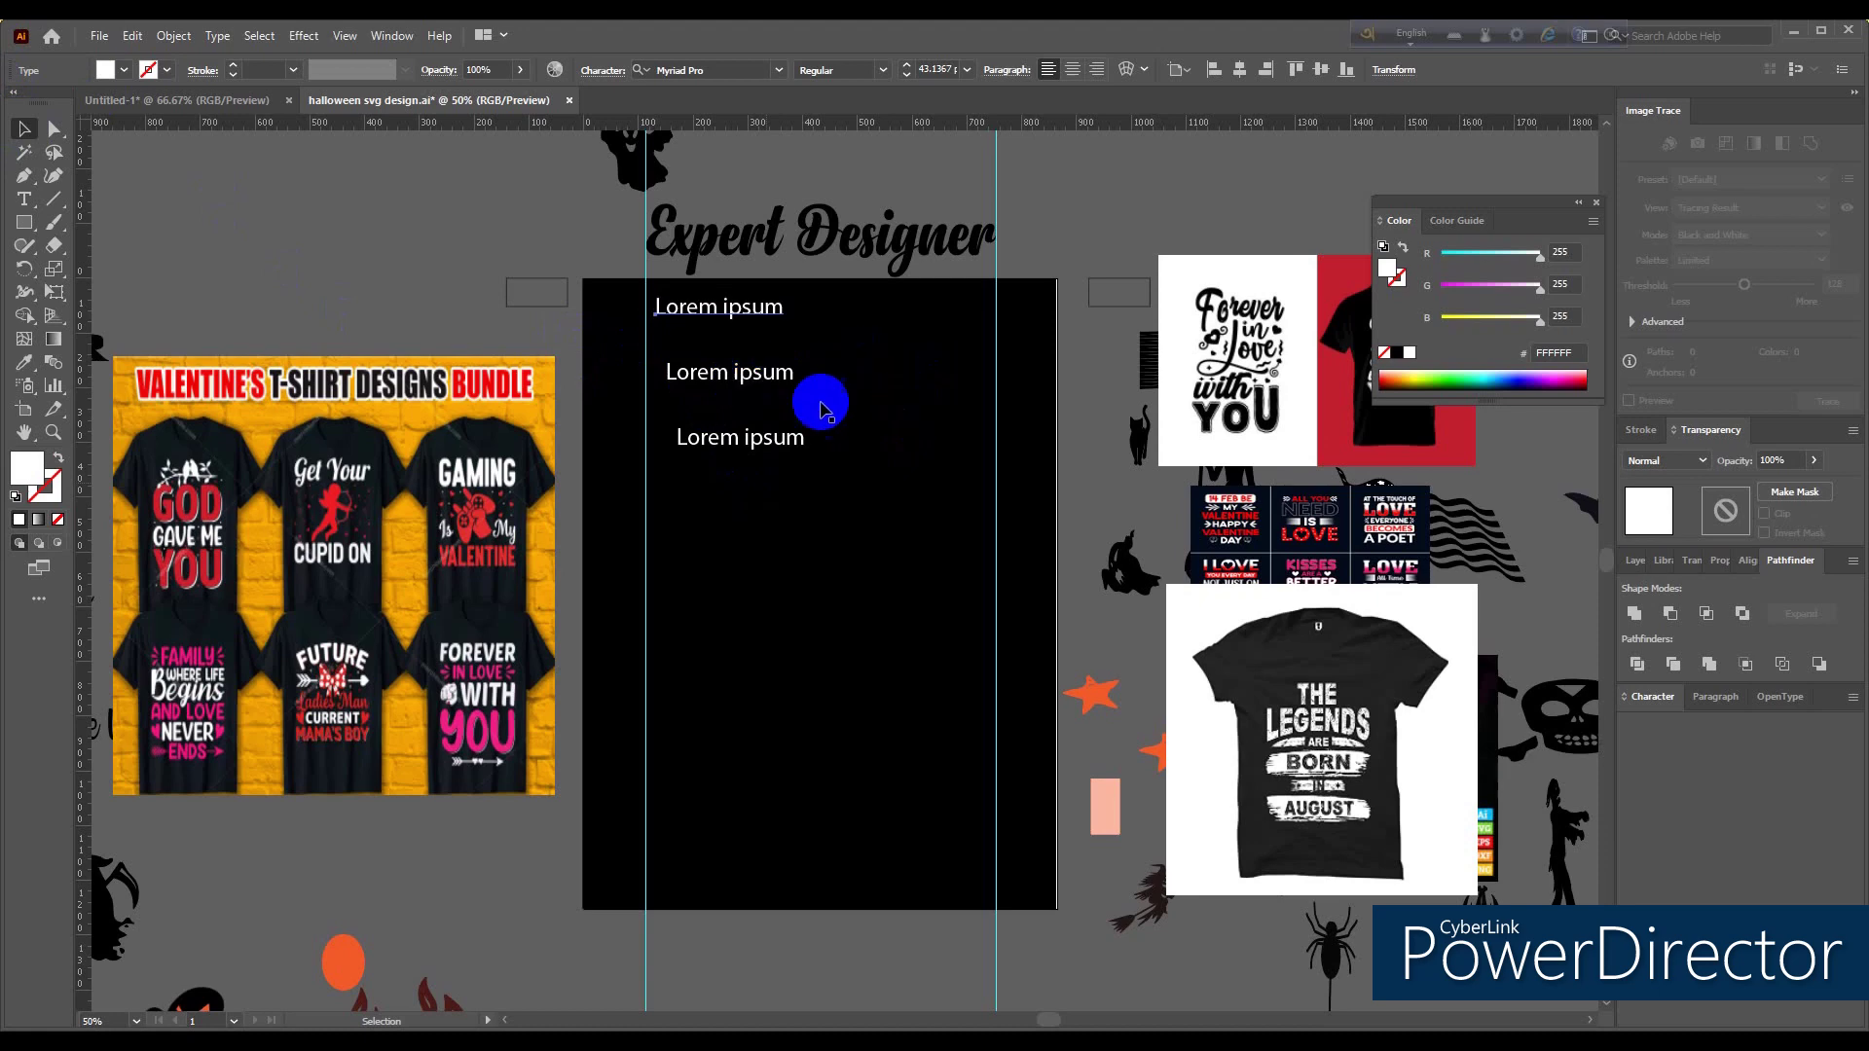
{"action": "key", "text": "alt+Tab"}
{"action": "key", "text": "alt+Tab"}
{"action": "key", "text": "alt+Tab"}
{"action": "key", "text": "alt+Tab"}
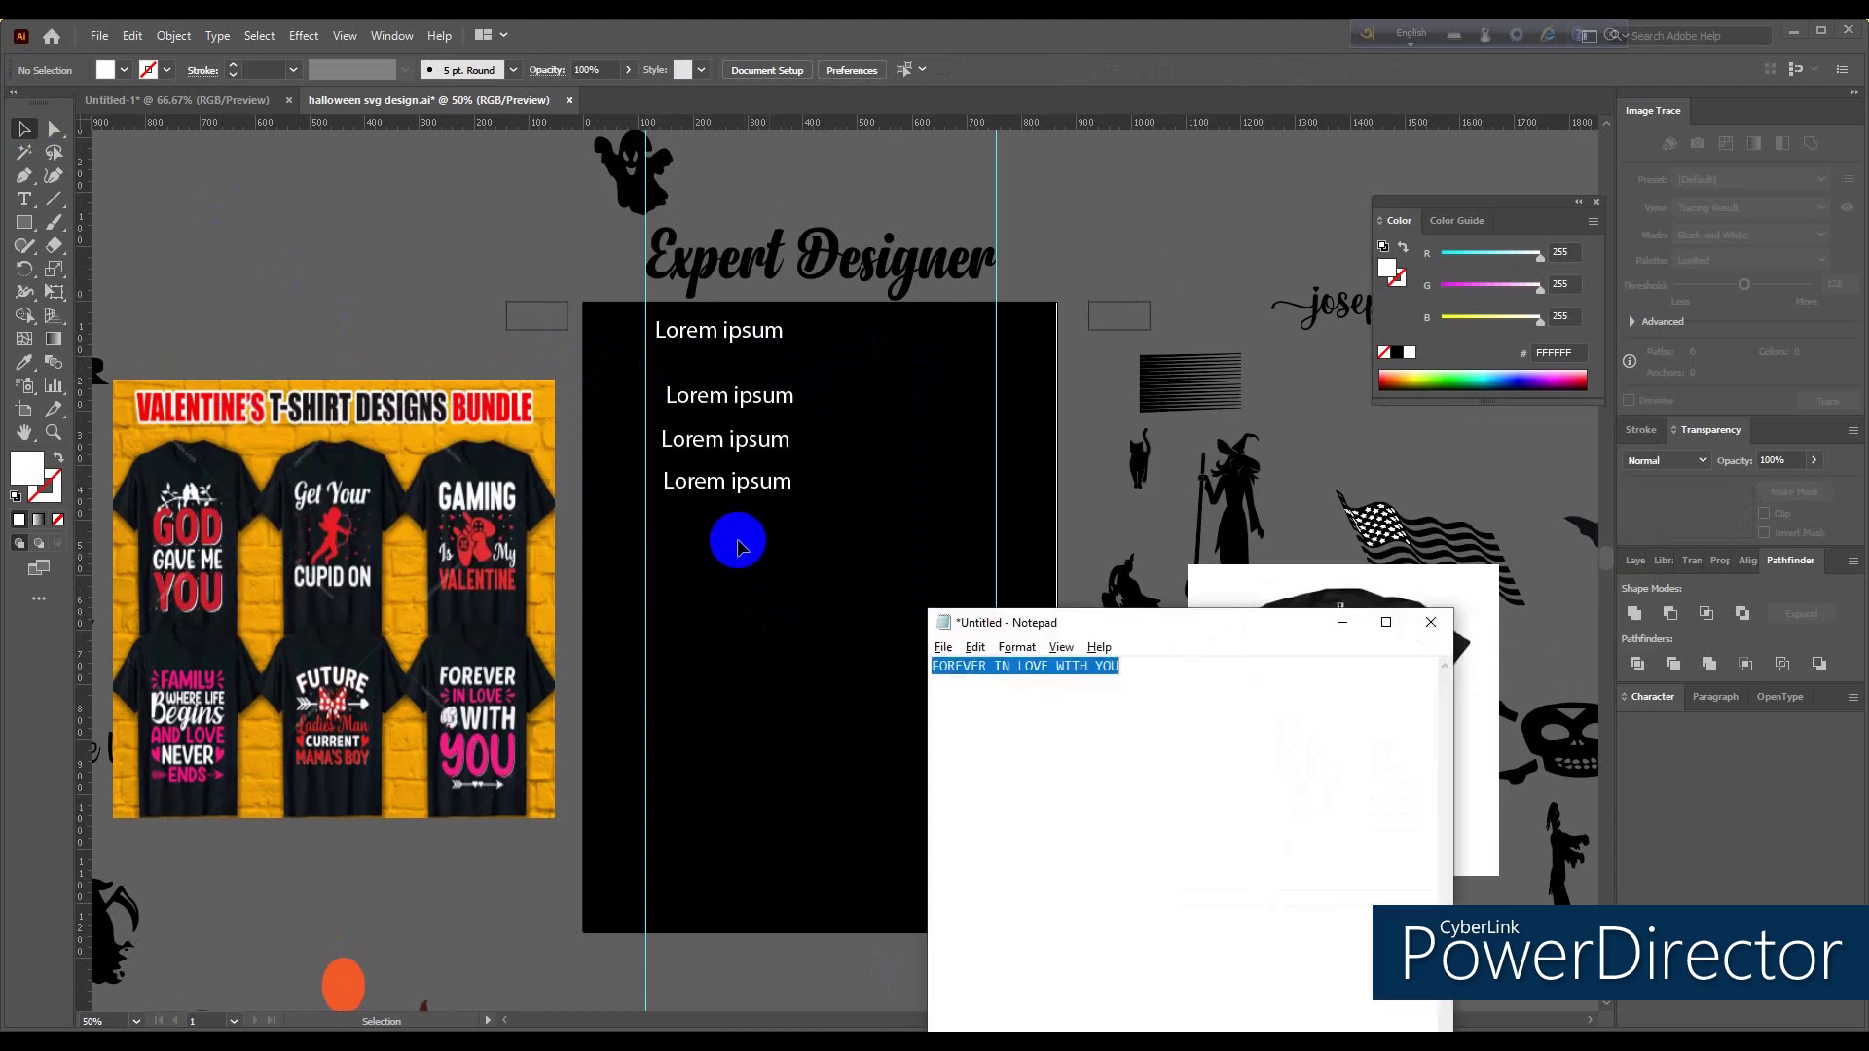
Step: Copy FOREVER from Notepad and paste it over the top placeholder line
{"action": "left_click", "coordinate": [955, 669]}
{"action": "double_click", "coordinate": [961, 668]}
{"action": "key", "text": "ctrl+c"}
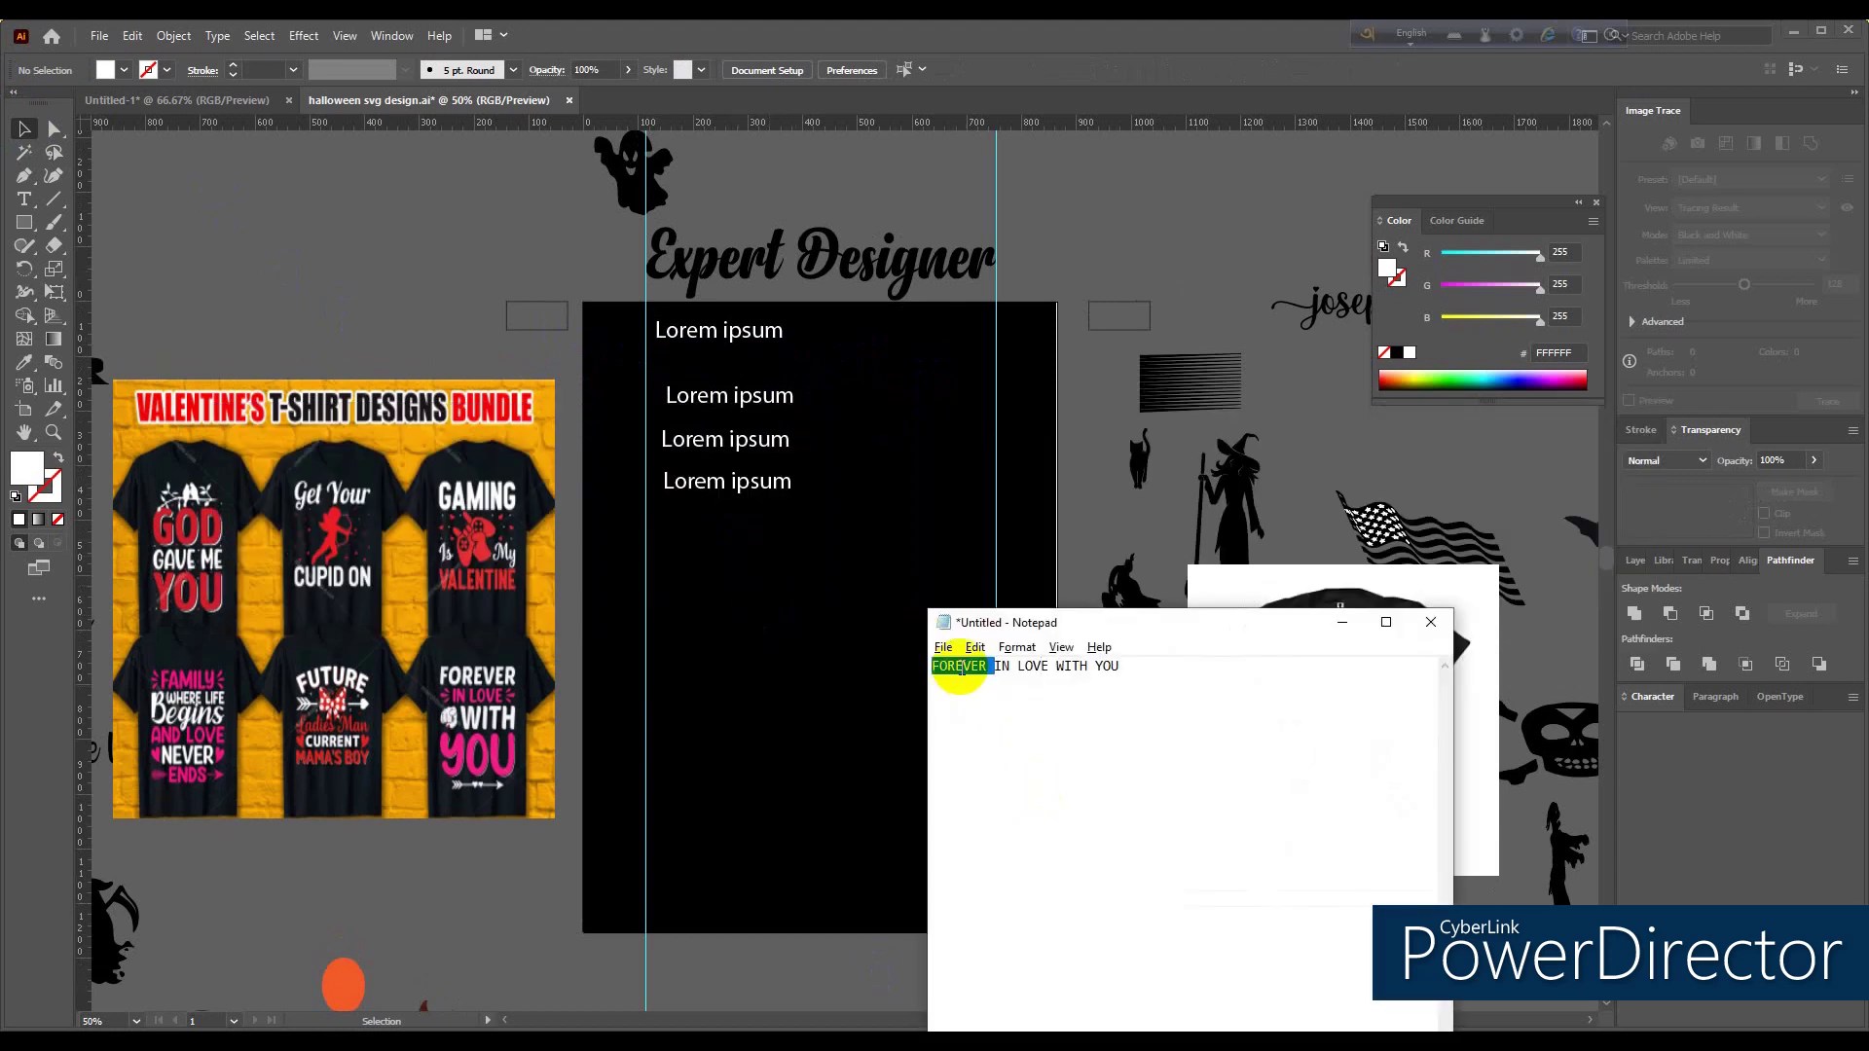
{"action": "key", "text": "alt+Tab"}
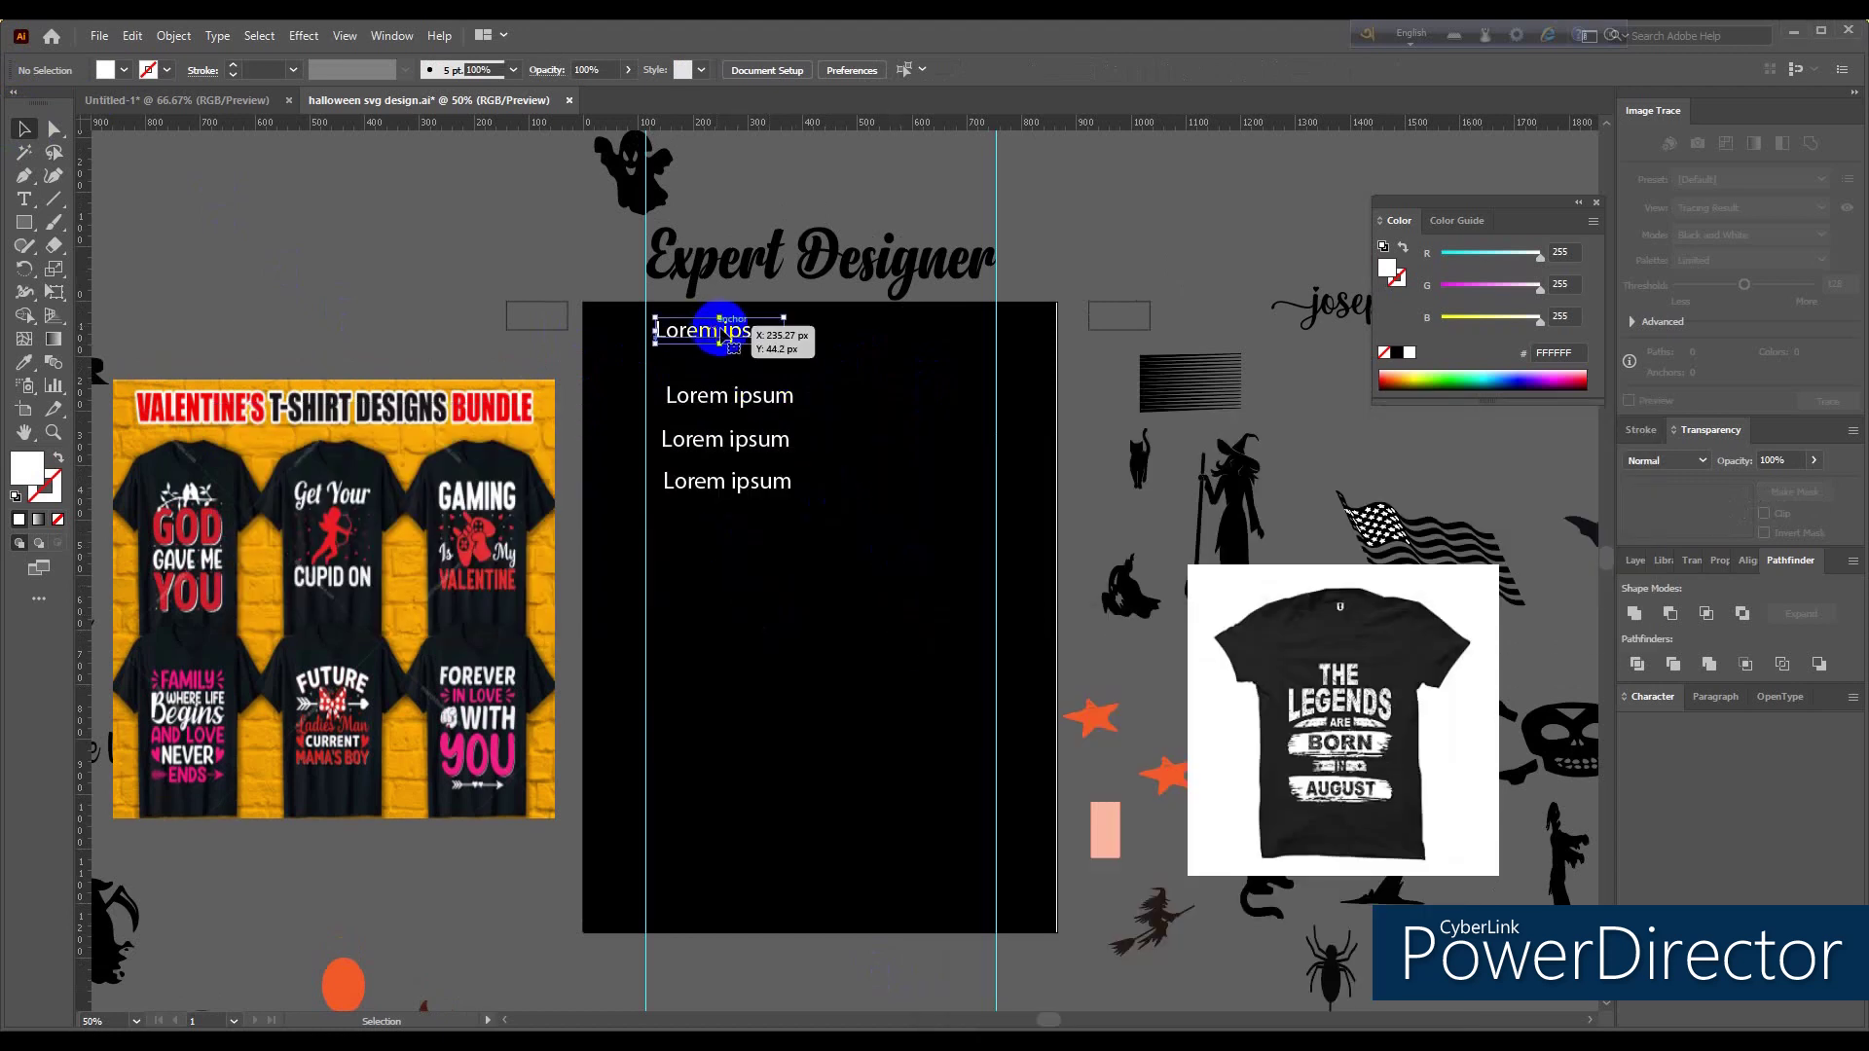
{"action": "double_click", "coordinate": [720, 331]}
{"action": "key", "text": "ctrl+v"}
{"action": "key", "text": "Escape"}
Step: Paste IN LOVE from Notepad into the second placeholder line
{"action": "left_click", "coordinate": [706, 412]}
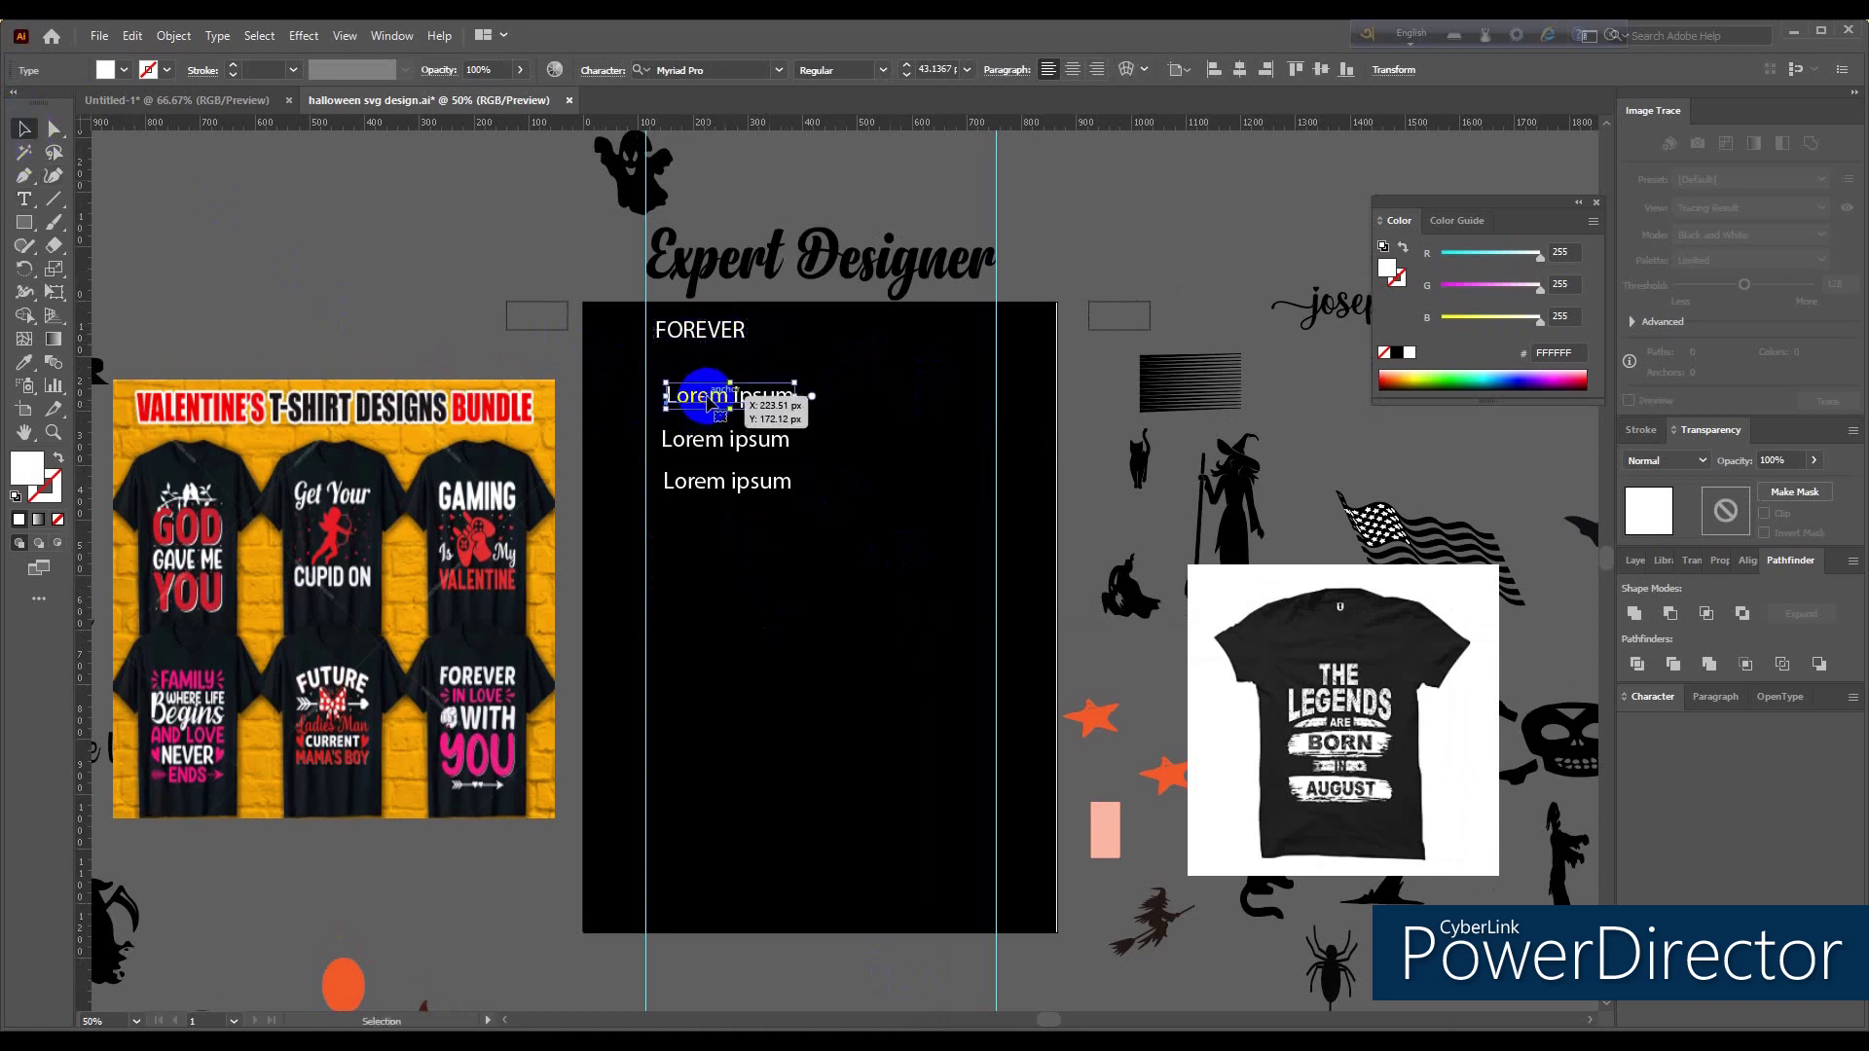
{"action": "key", "text": "alt+Tab"}
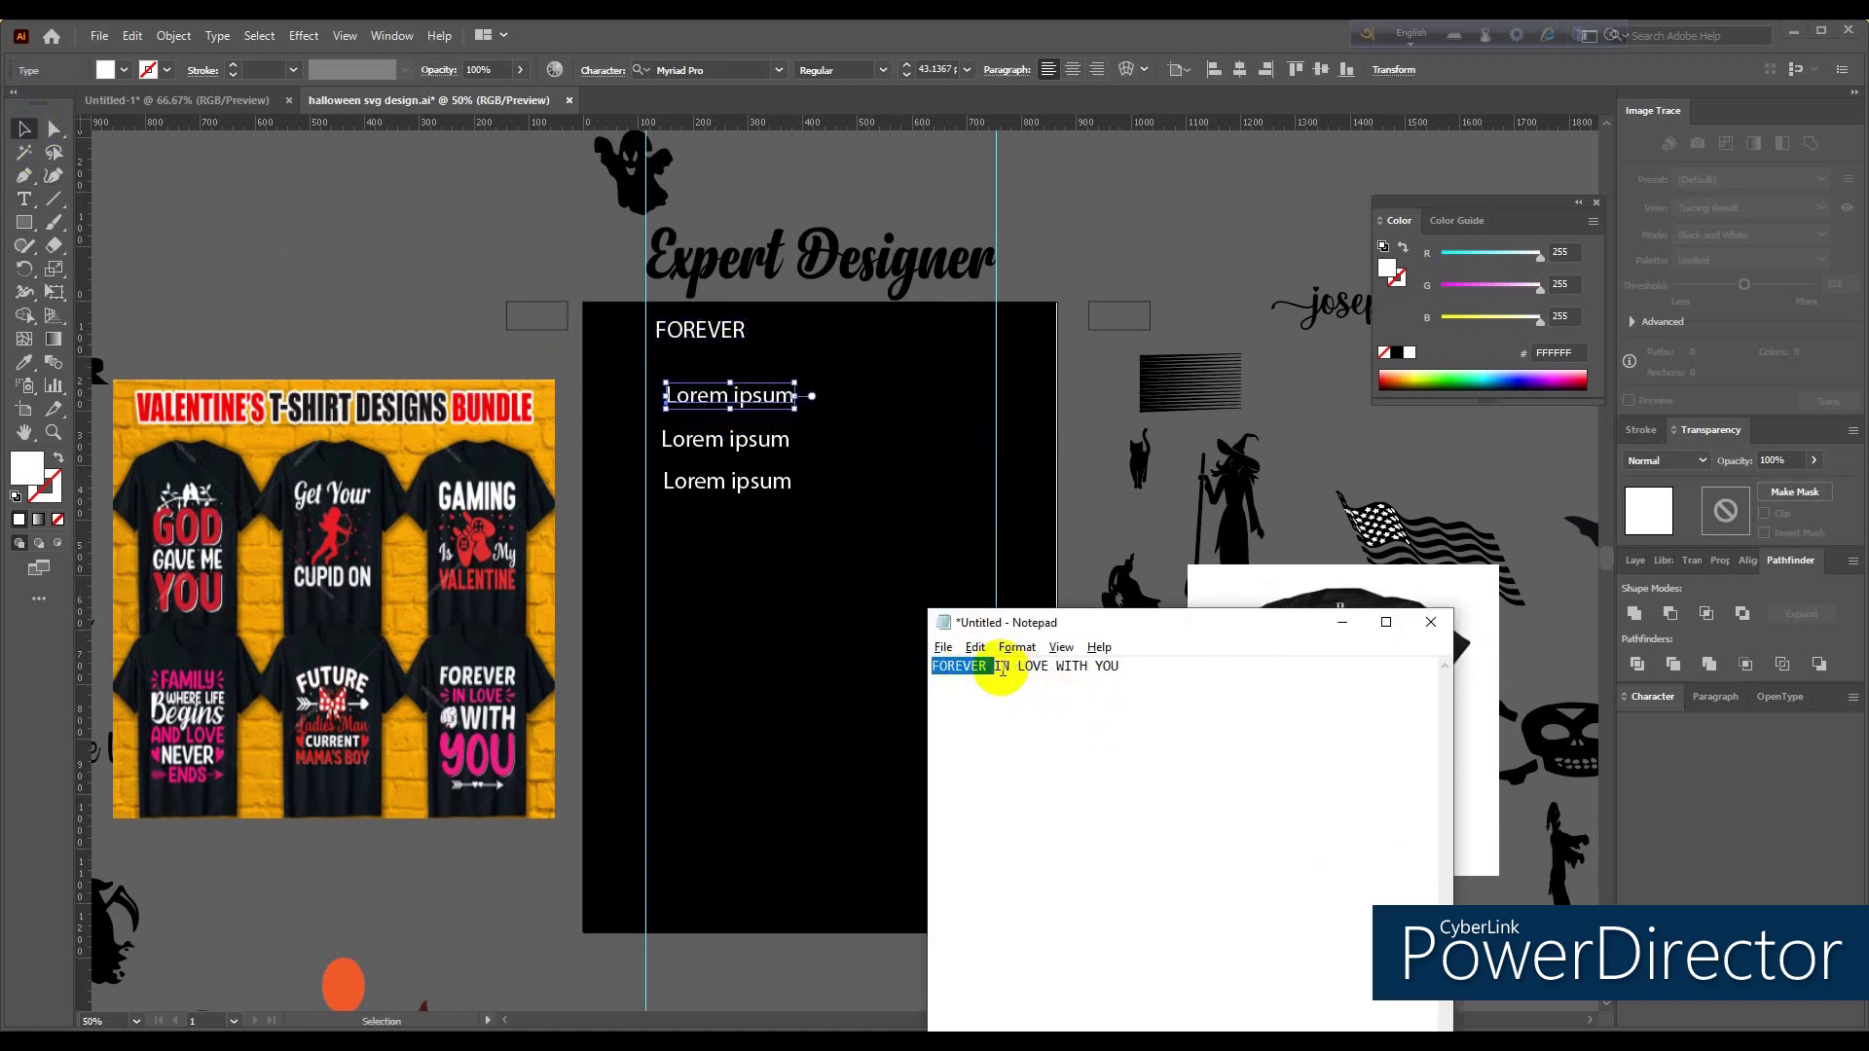
{"action": "left_click_drag", "start_coordinate": [1049, 667], "coordinate": [994, 667]}
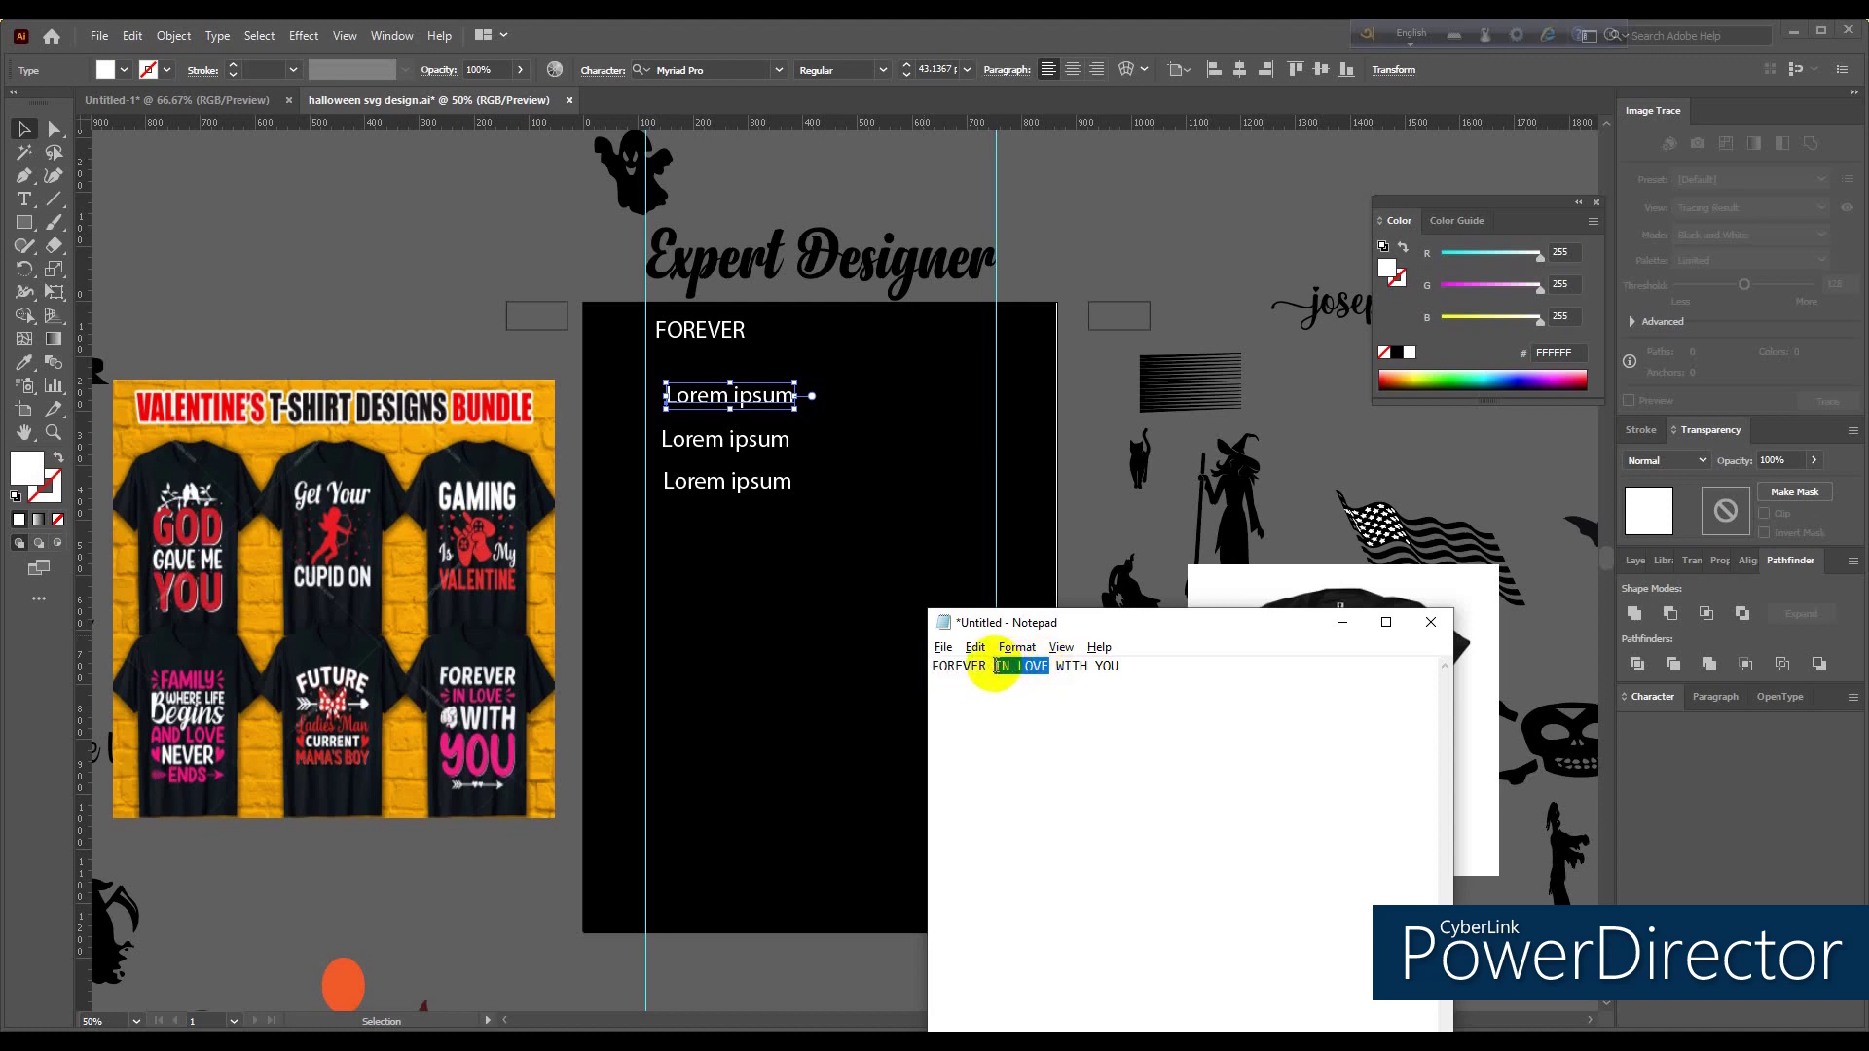
{"action": "double_click", "coordinate": [743, 392]}
{"action": "type", "text": "IN LOVE"}
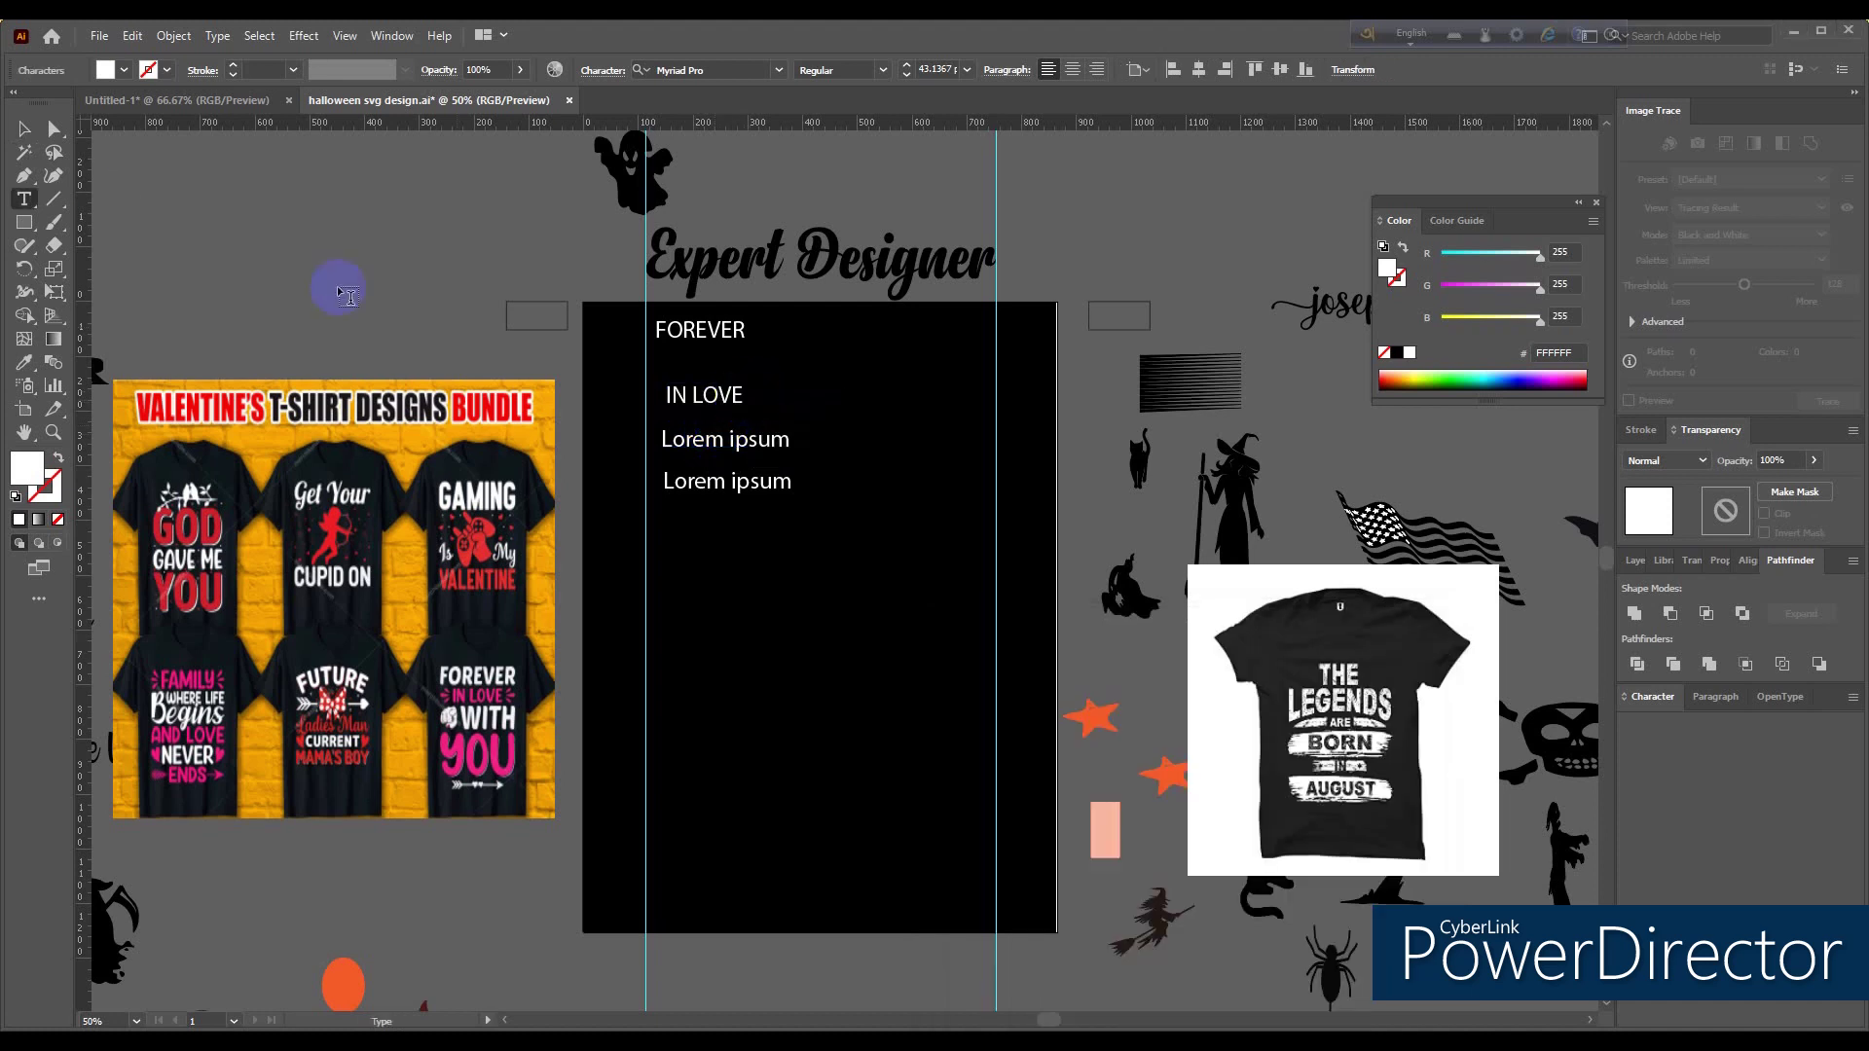
{"action": "left_click", "coordinate": [24, 128]}
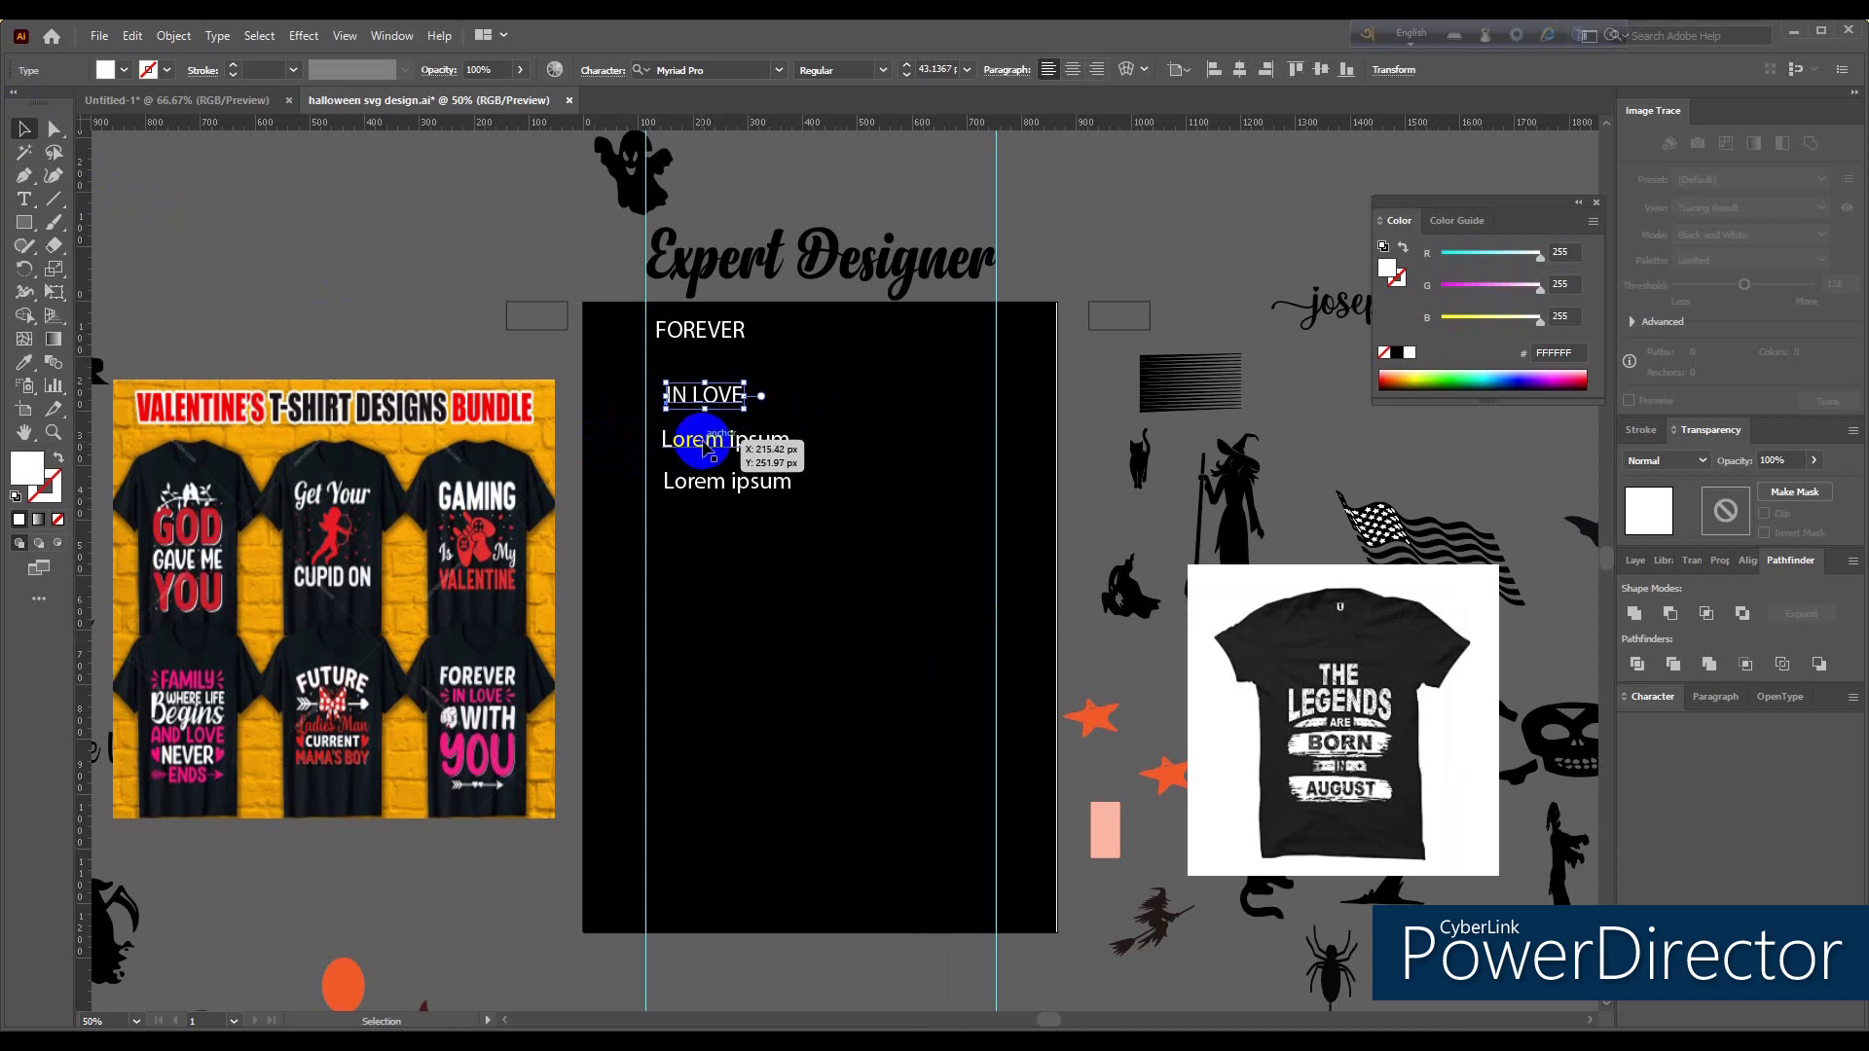
Step: Replace the second line's IN LOVE with just IN
{"action": "double_click", "coordinate": [716, 396]}
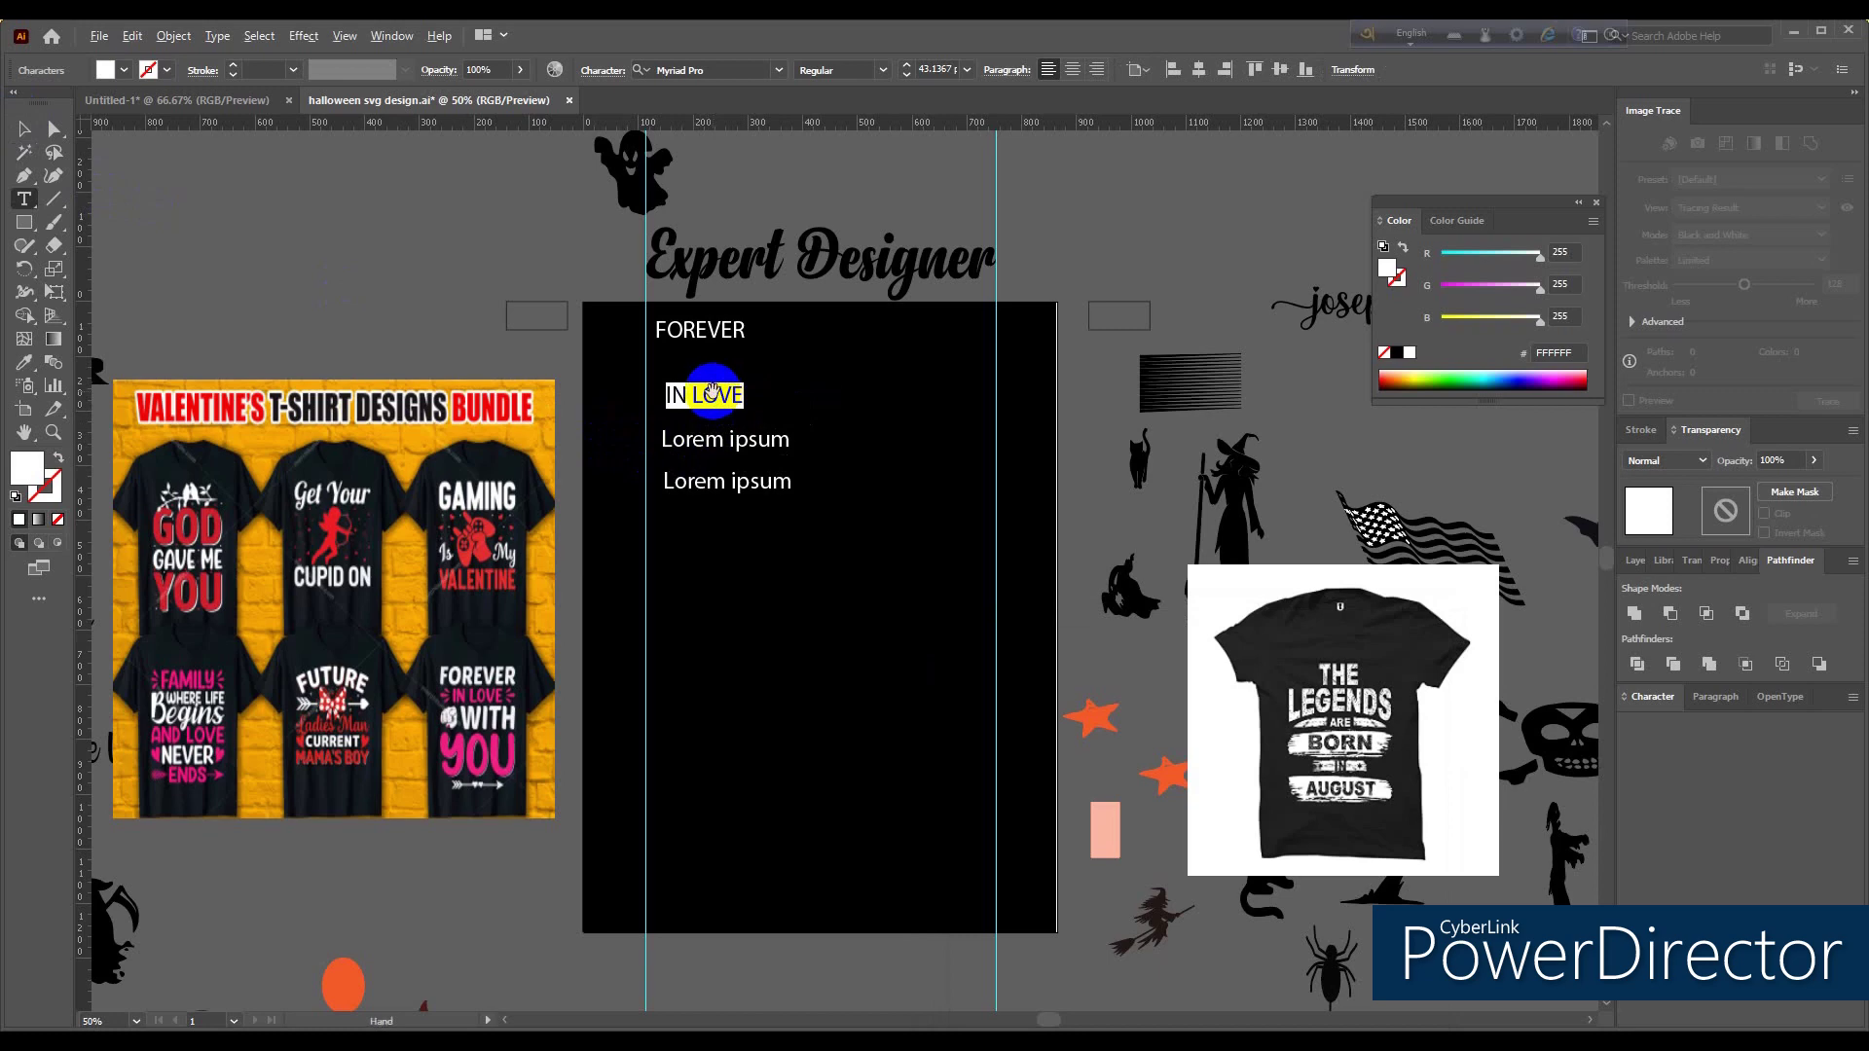
{"action": "key", "text": "alt+Tab"}
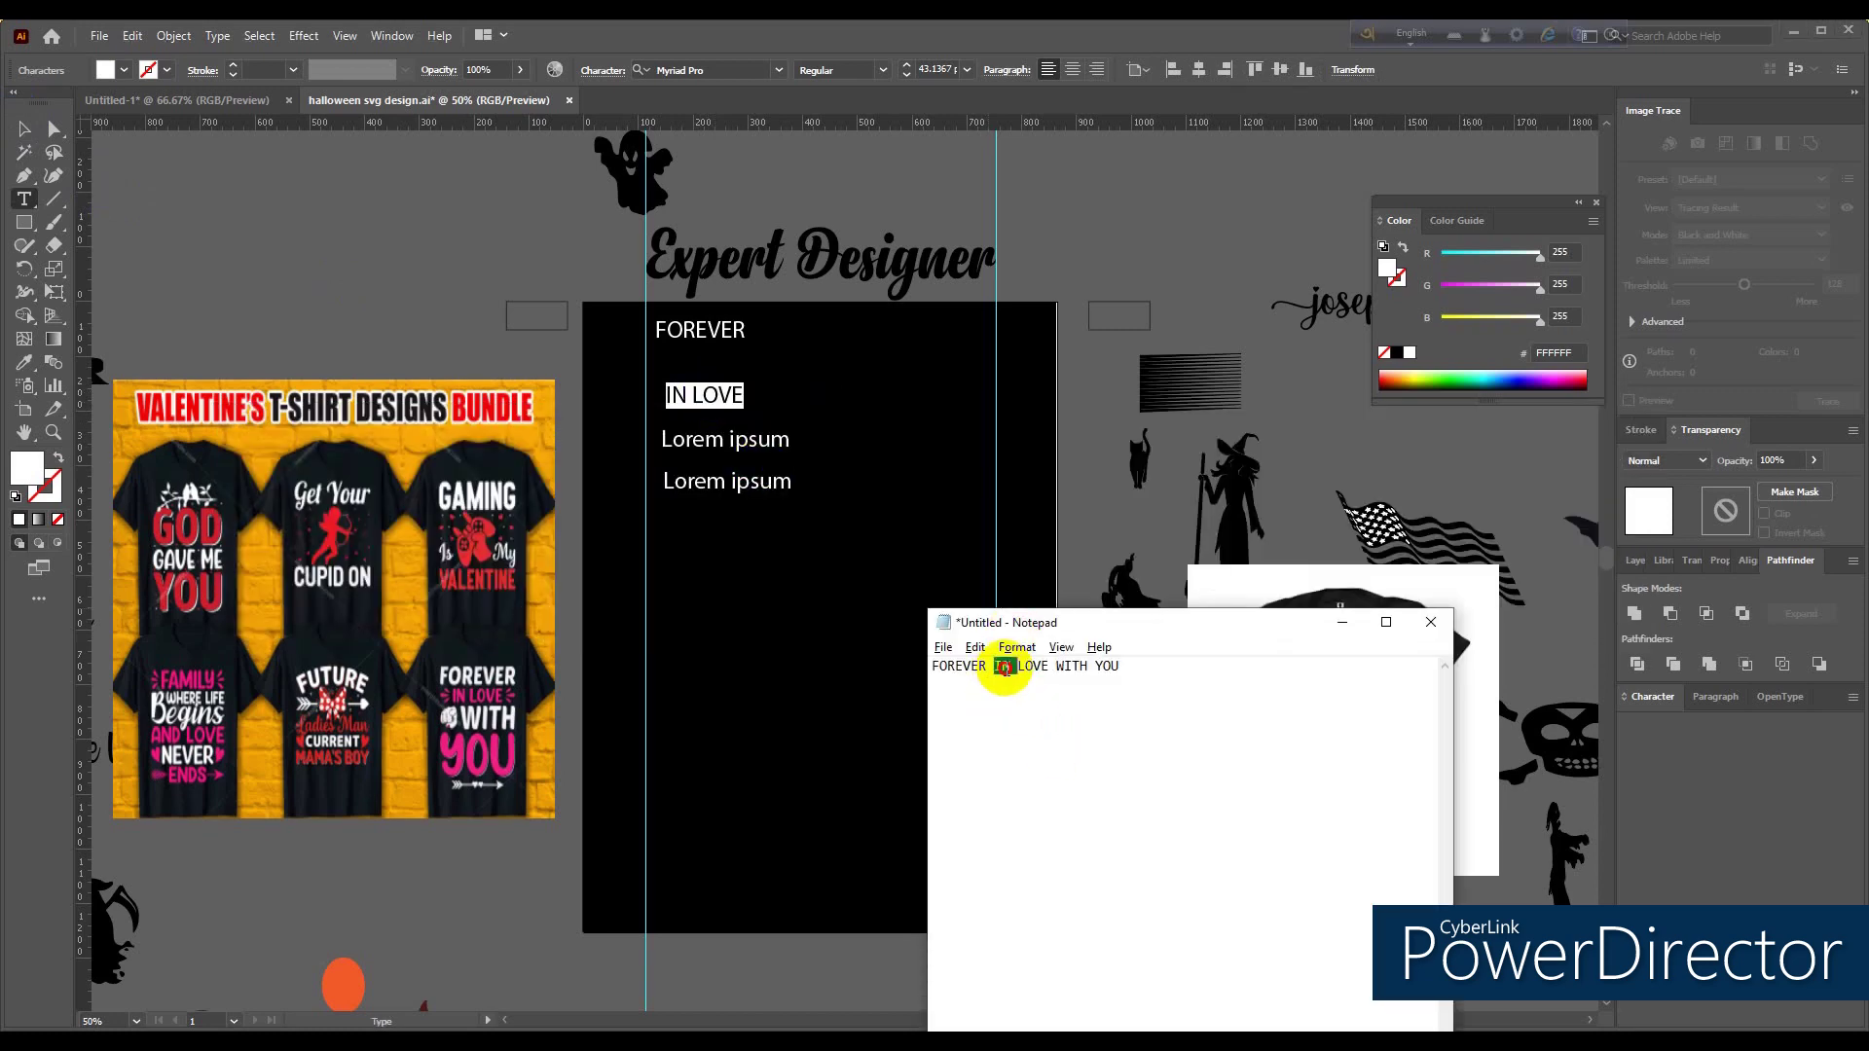
{"action": "key", "text": "ctrl+c"}
{"action": "key", "text": "alt+Tab"}
{"action": "key", "text": "ctrl+v"}
Step: Replace the third placeholder line with LOVE copied from Notepad
{"action": "left_click", "coordinate": [25, 128]}
{"action": "left_click", "coordinate": [702, 444]}
{"action": "double_click", "coordinate": [703, 444]}
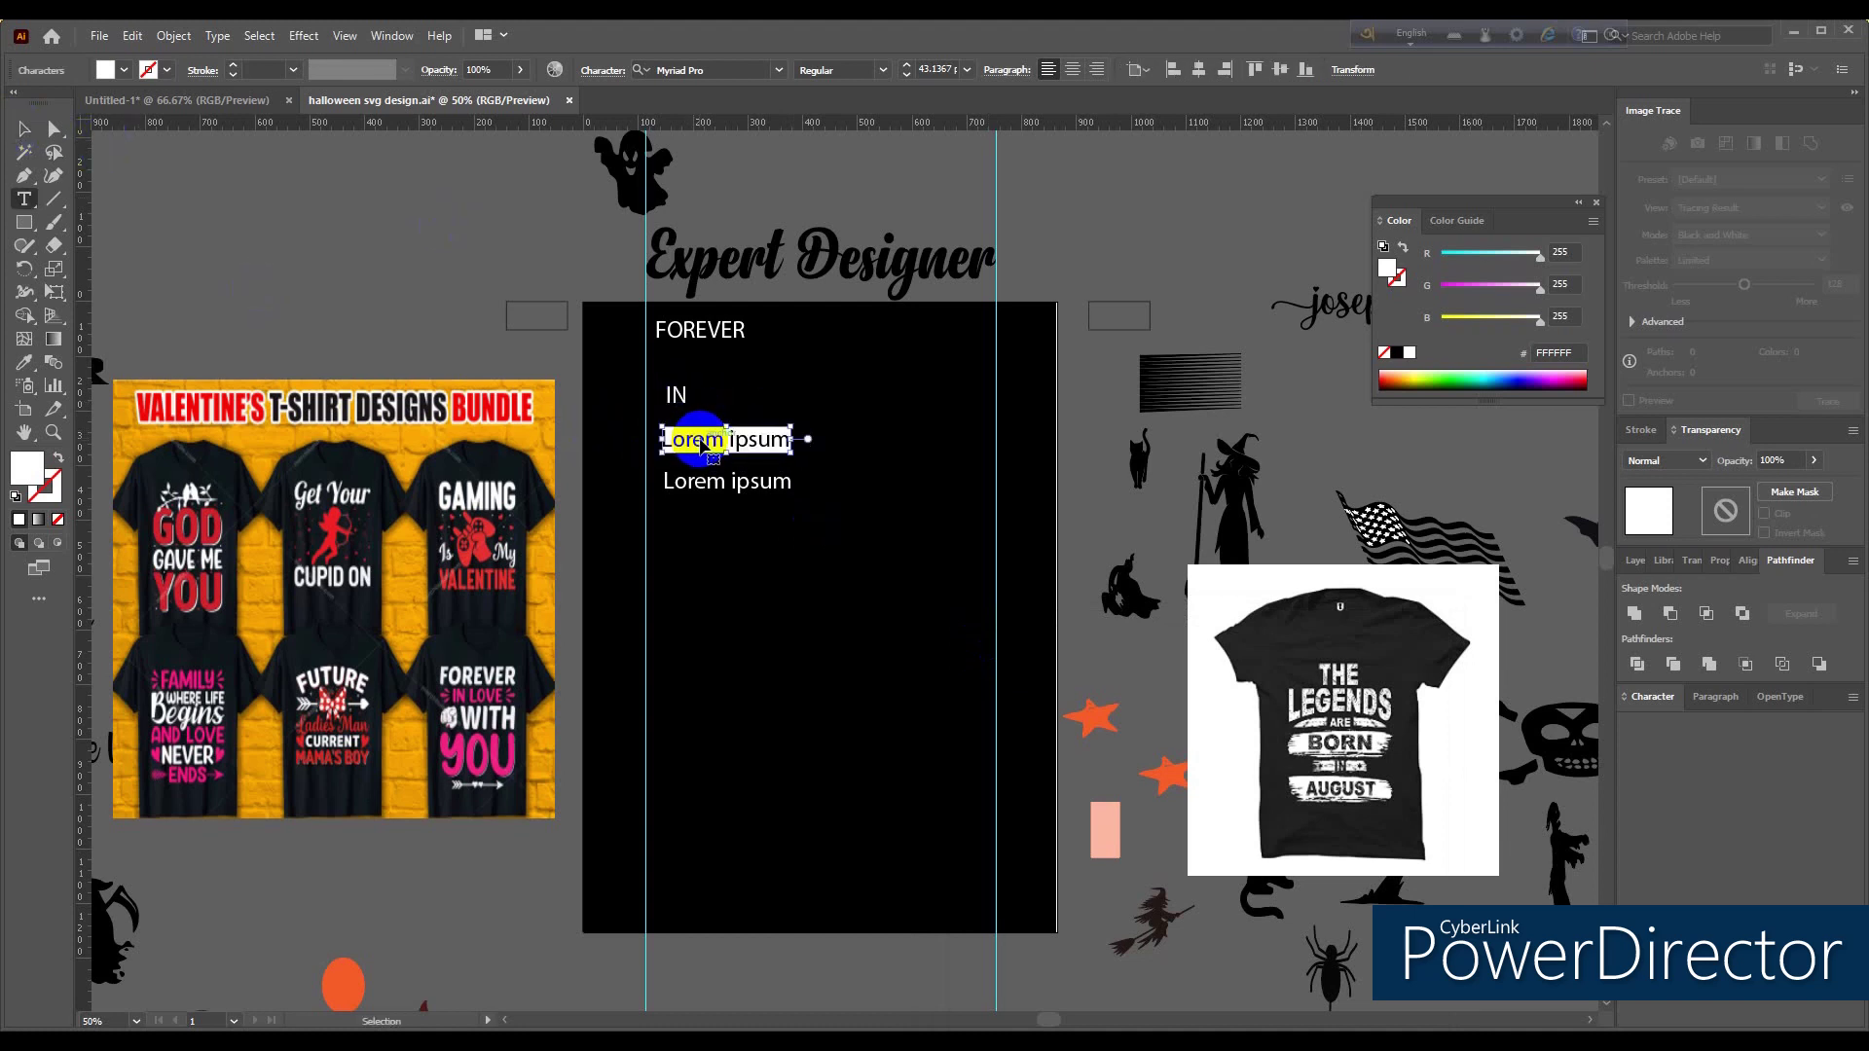
{"action": "key", "text": "alt+Tab"}
{"action": "double_click", "coordinate": [1031, 666]}
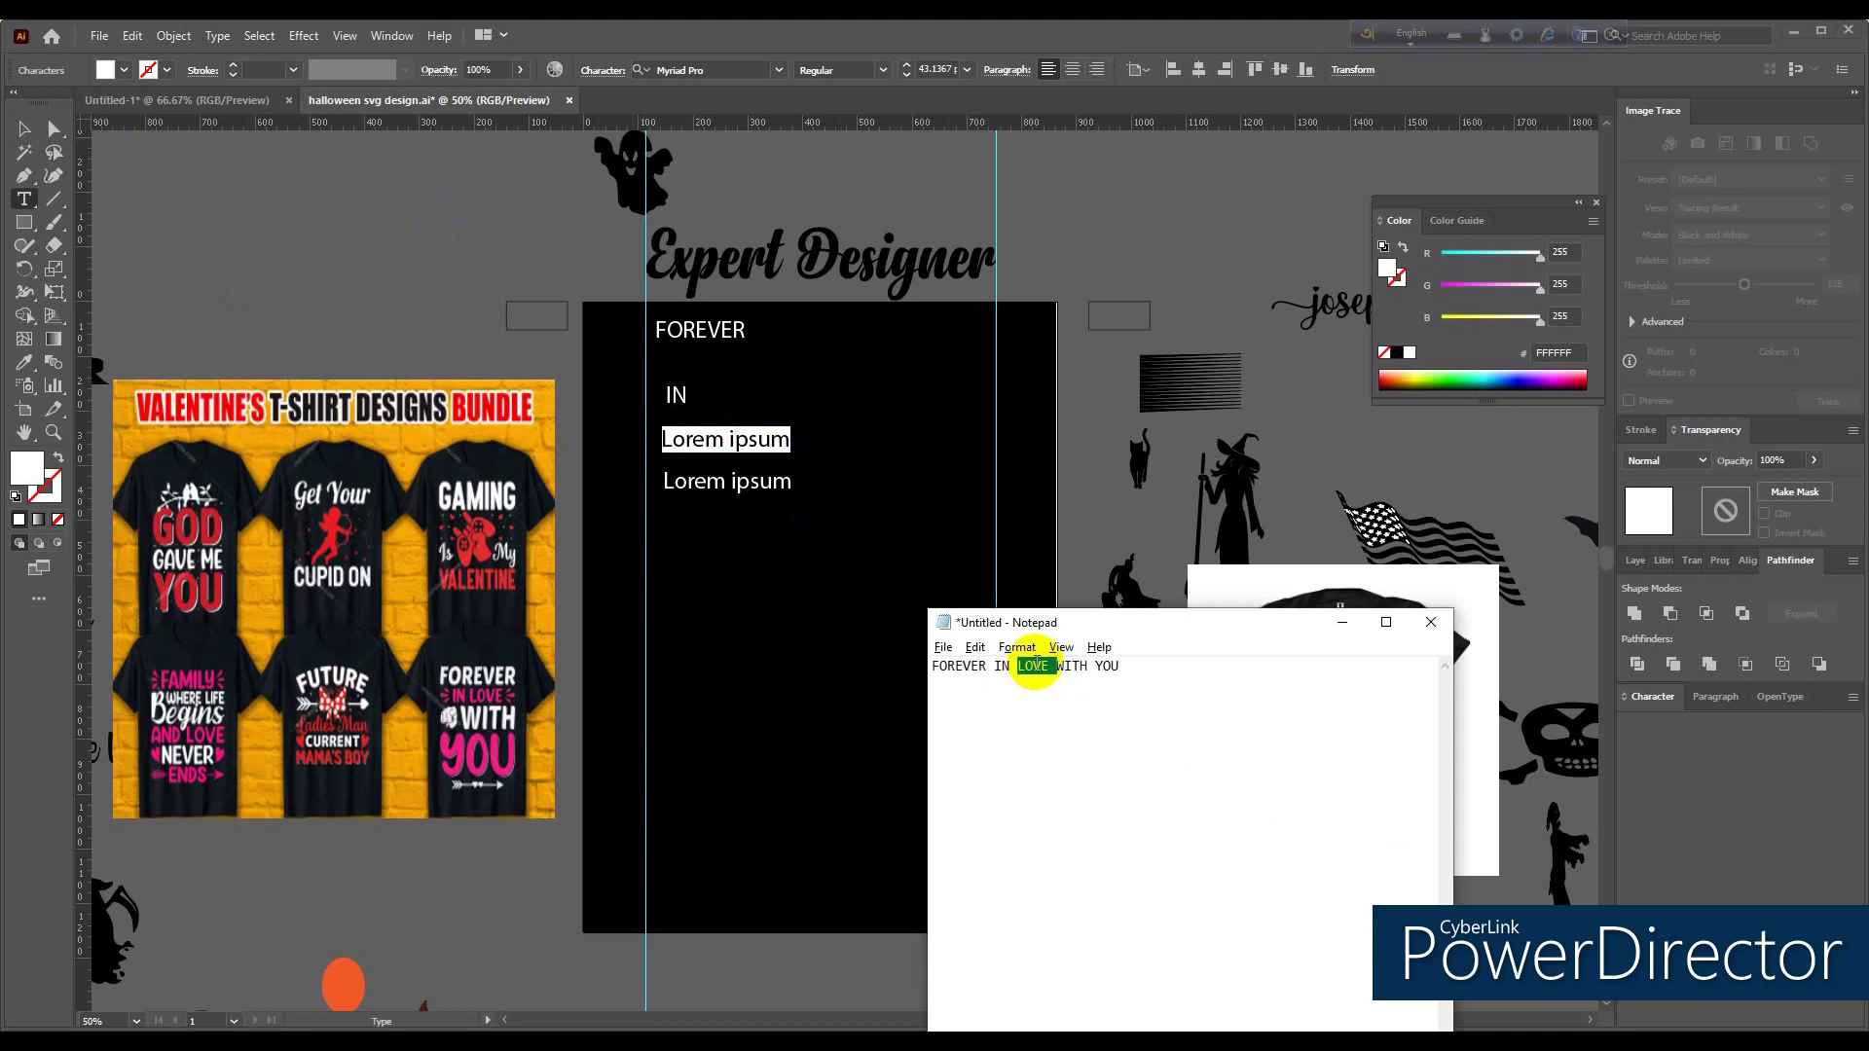
{"action": "key", "text": "ctrl+c"}
{"action": "key", "text": "alt+Tab"}
{"action": "key", "text": "ctrl+v"}
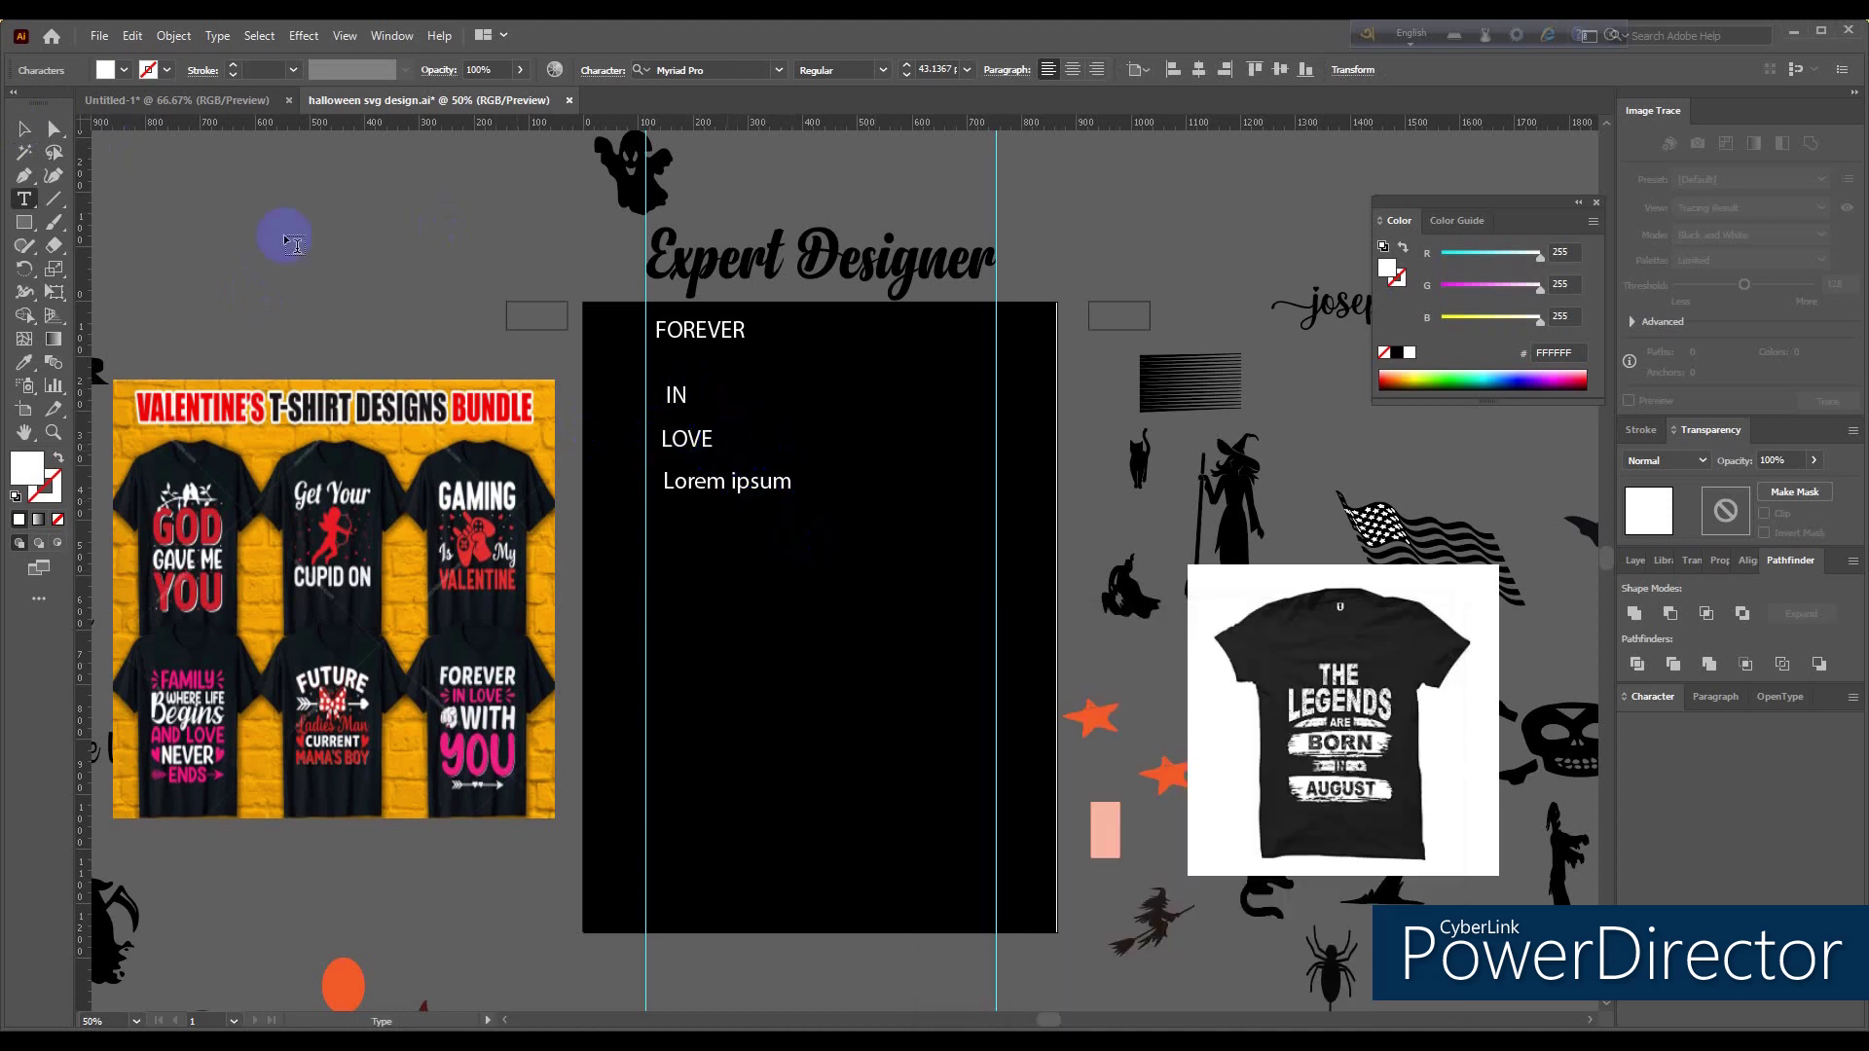
Step: Replace the last placeholder line with WITH copied from Notepad
{"action": "left_click", "coordinate": [721, 482], "text": "ctrl"}
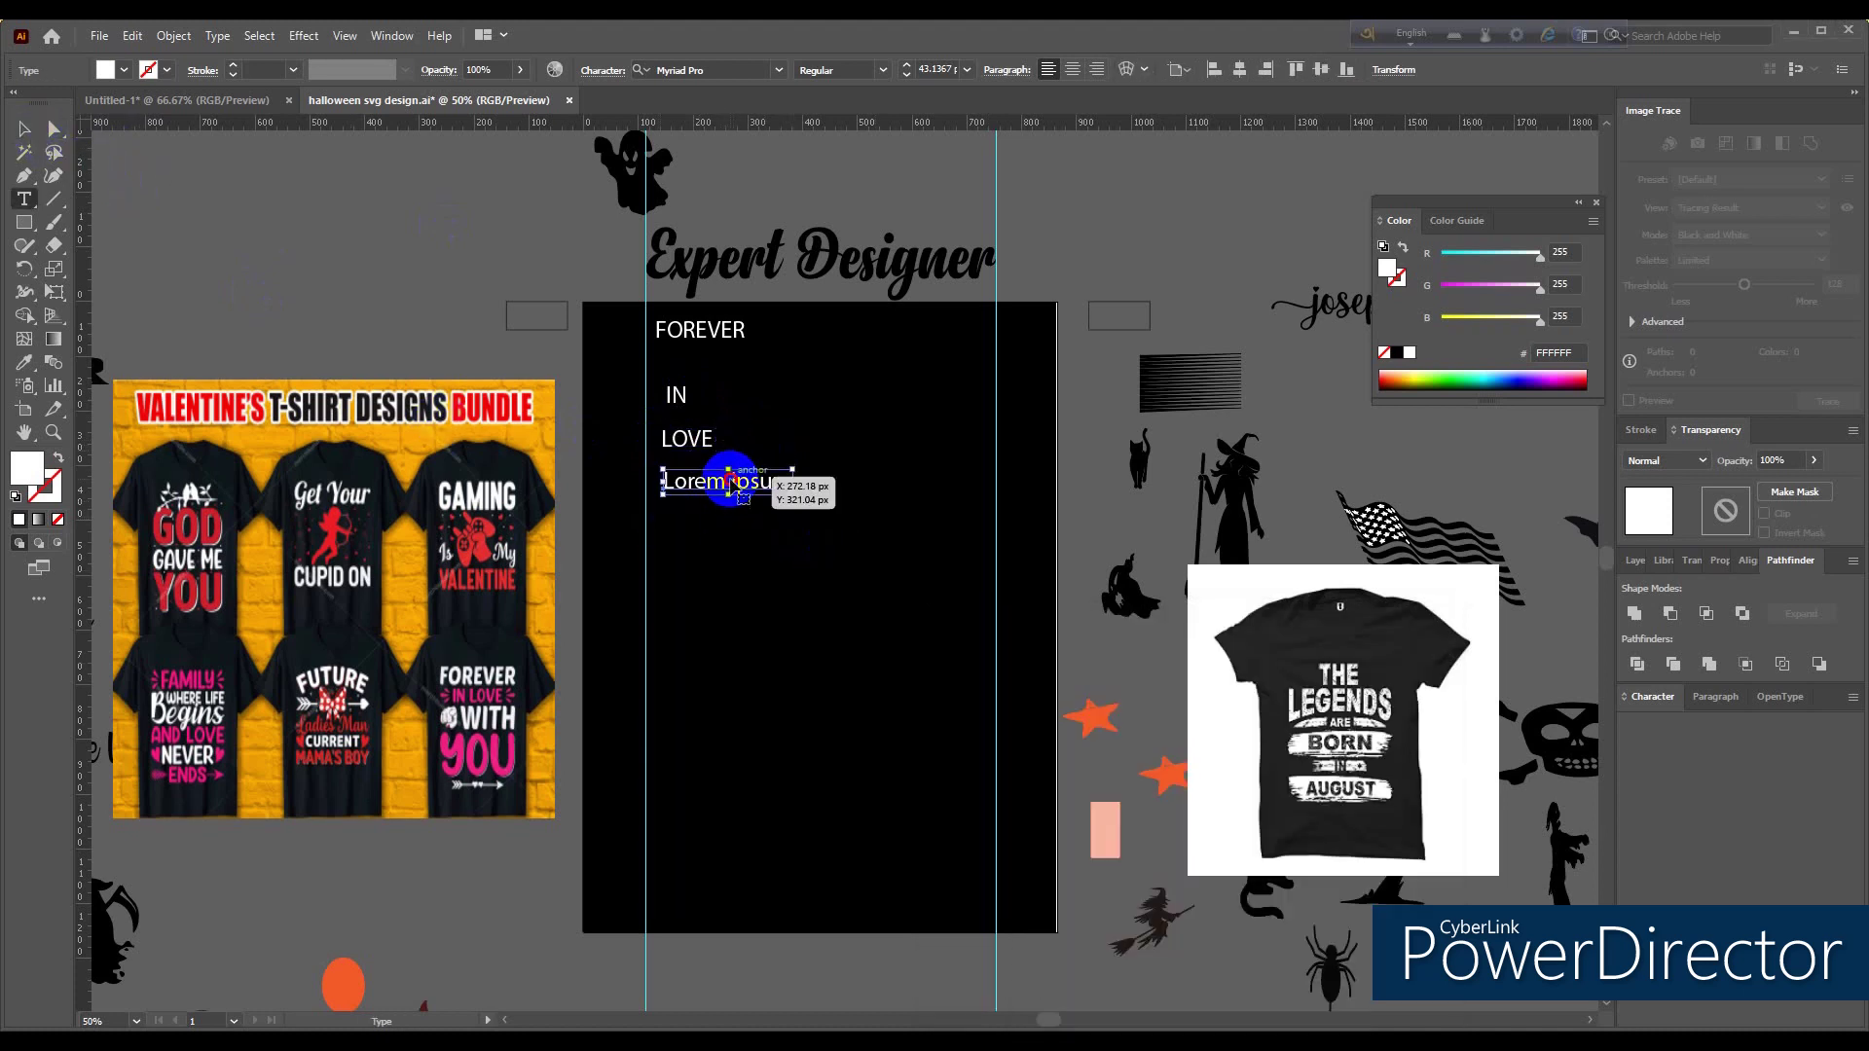
{"action": "triple_click", "coordinate": [732, 482]}
{"action": "key", "text": "alt+Tab"}
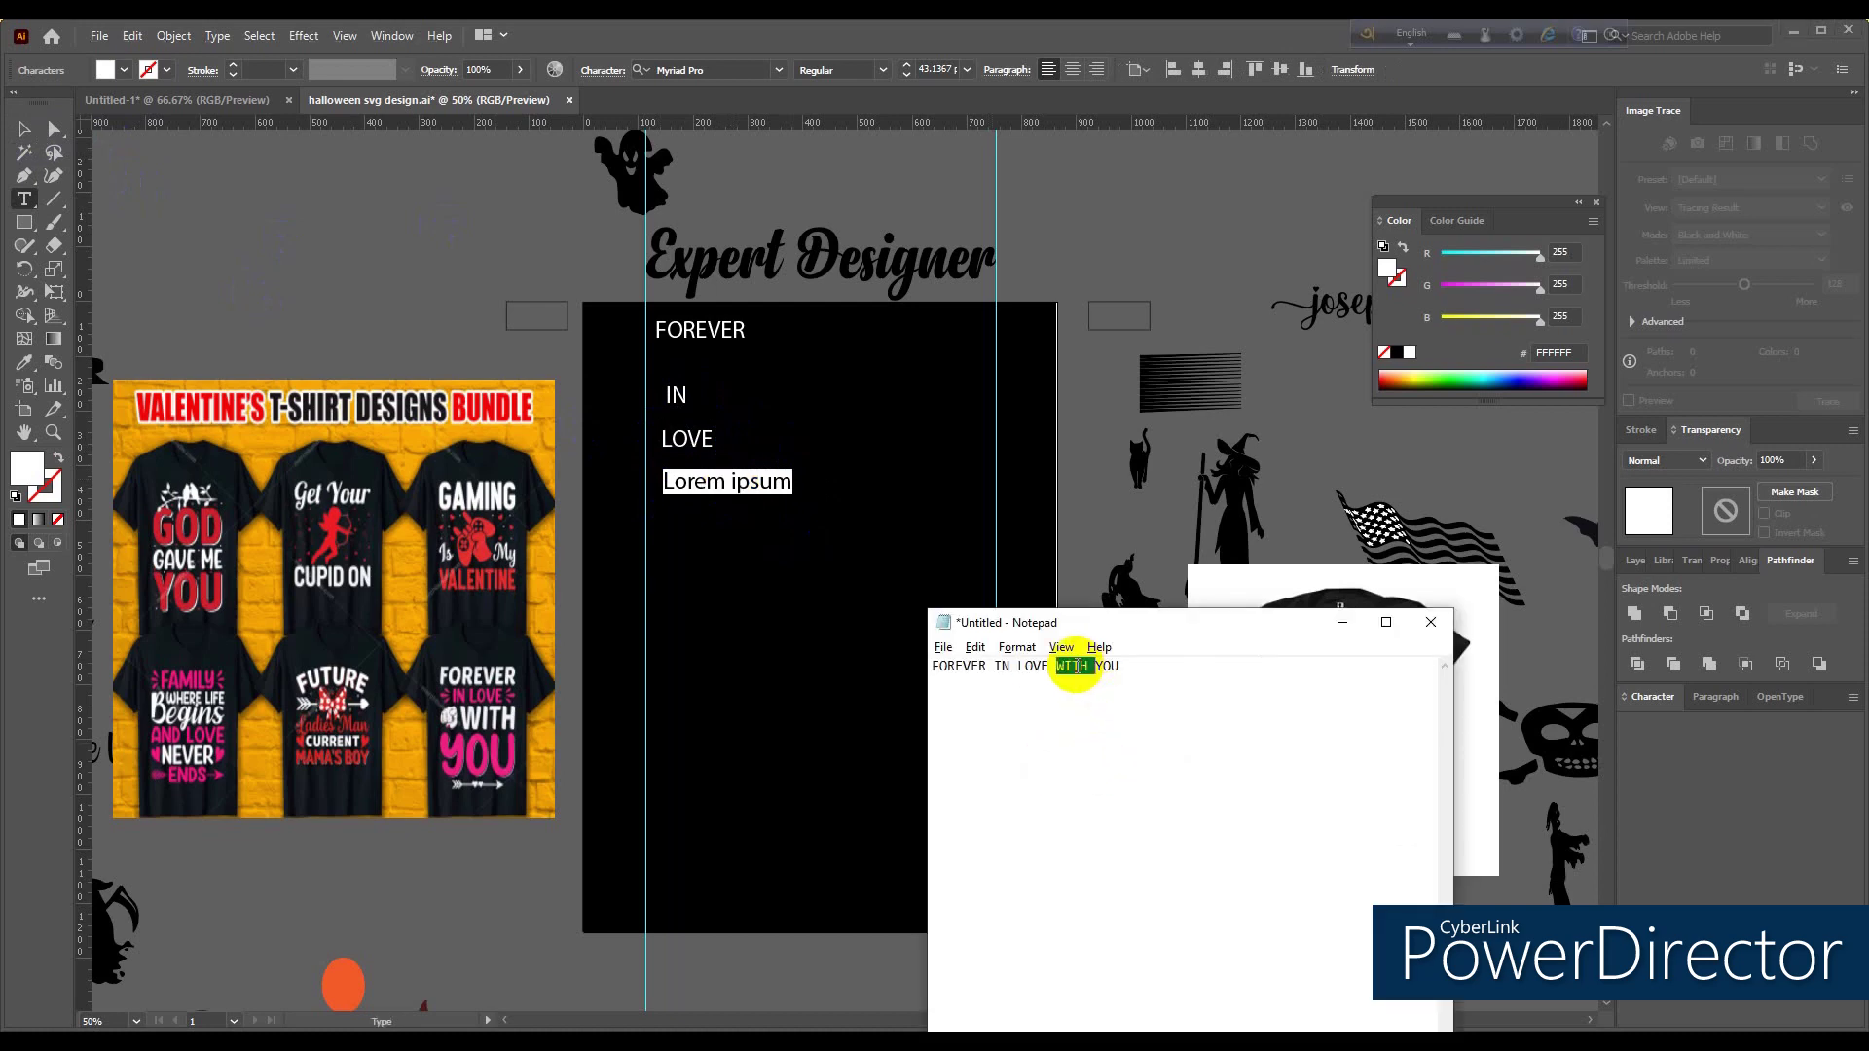
{"action": "key", "text": "ctrl+c"}
{"action": "key", "text": "alt+Tab"}
{"action": "key", "text": "ctrl+v"}
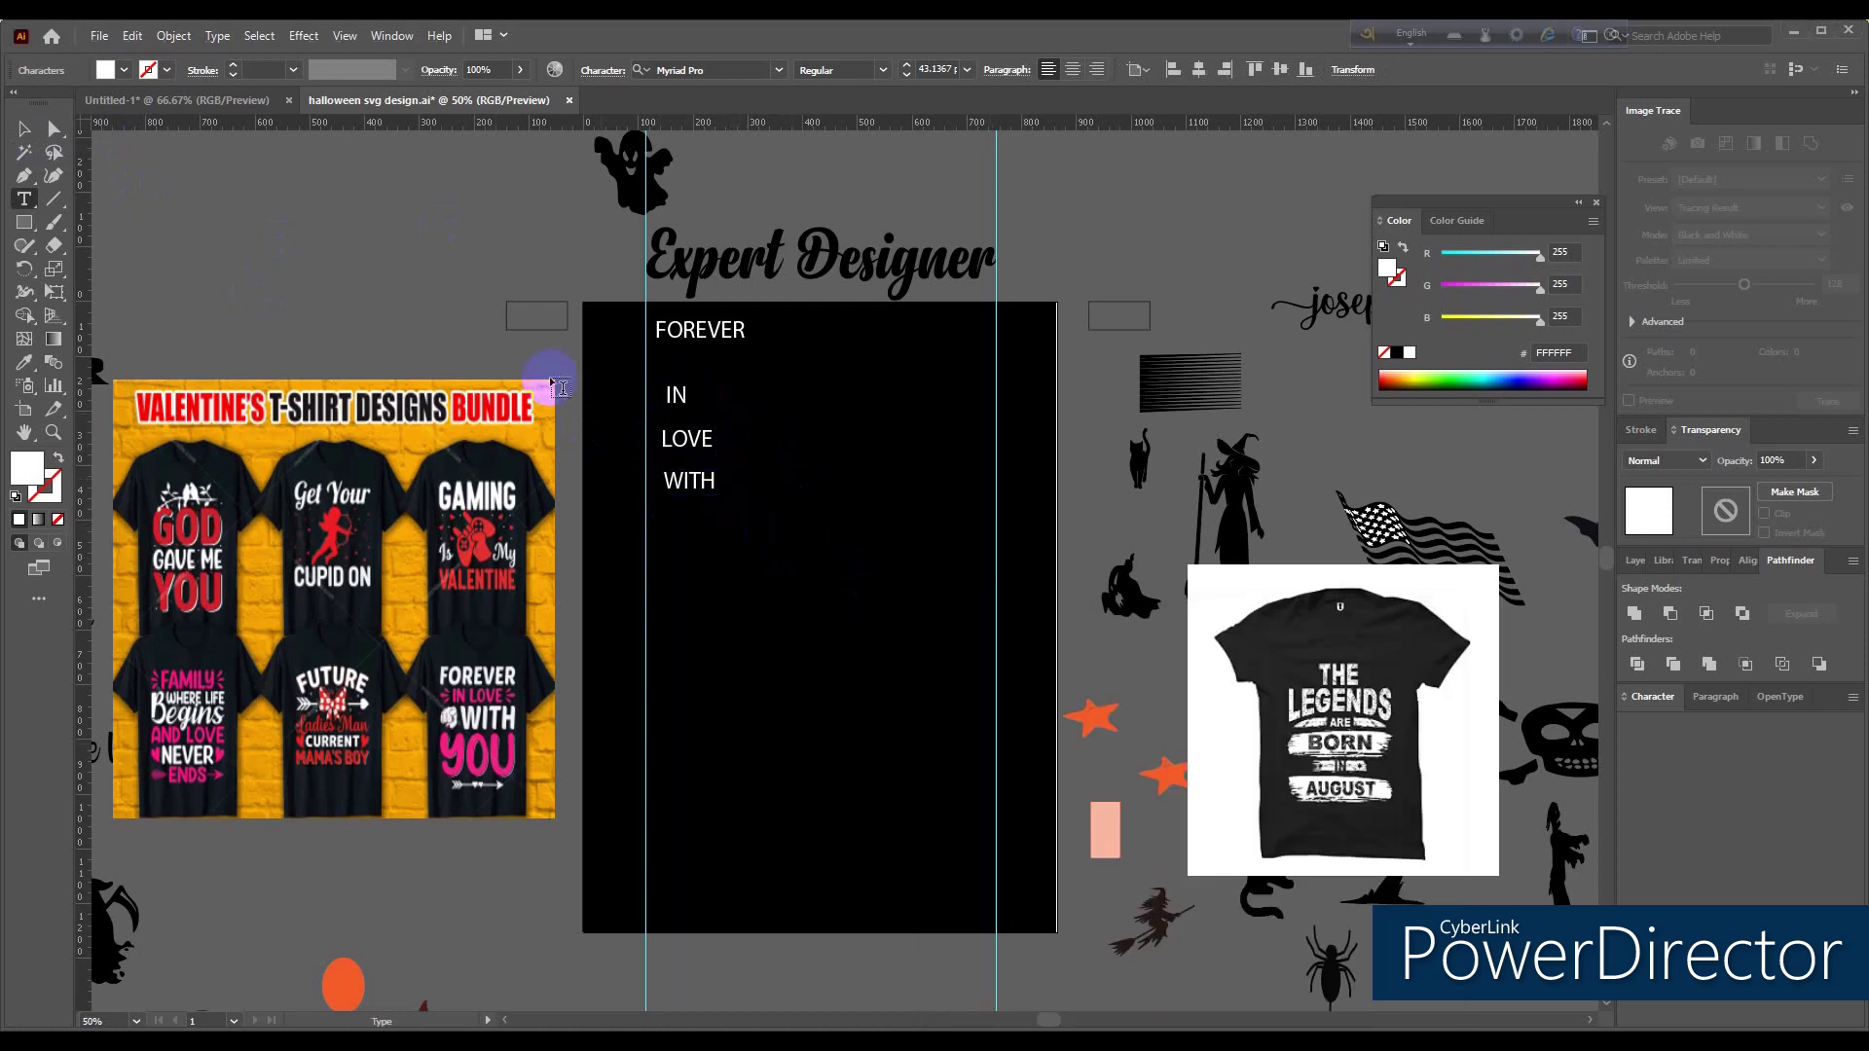
{"action": "key", "text": "Escape"}
Step: Alt-drag a copy of WITH below, retype it as YOU, and nudge FOREVER down
{"action": "key", "text": "alt+Tab"}
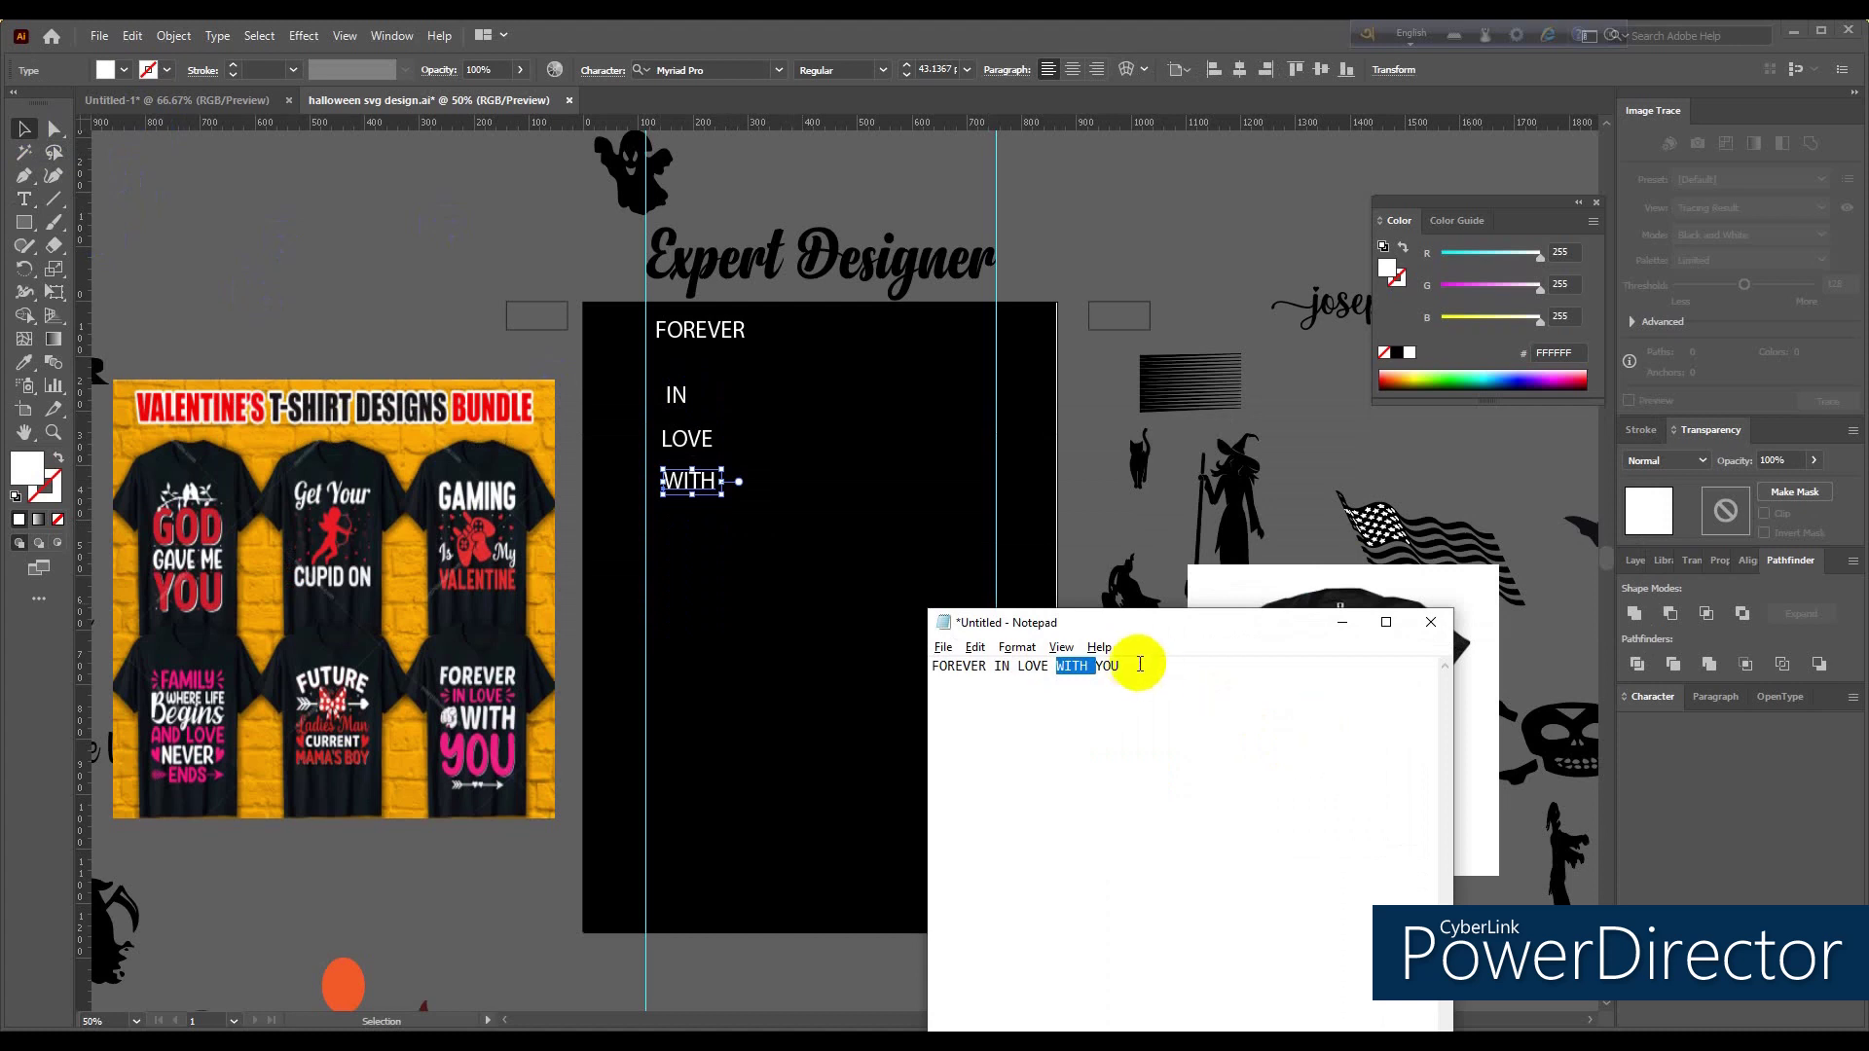
{"action": "key", "text": "alt+Tab"}
{"action": "left_click", "coordinate": [691, 480]}
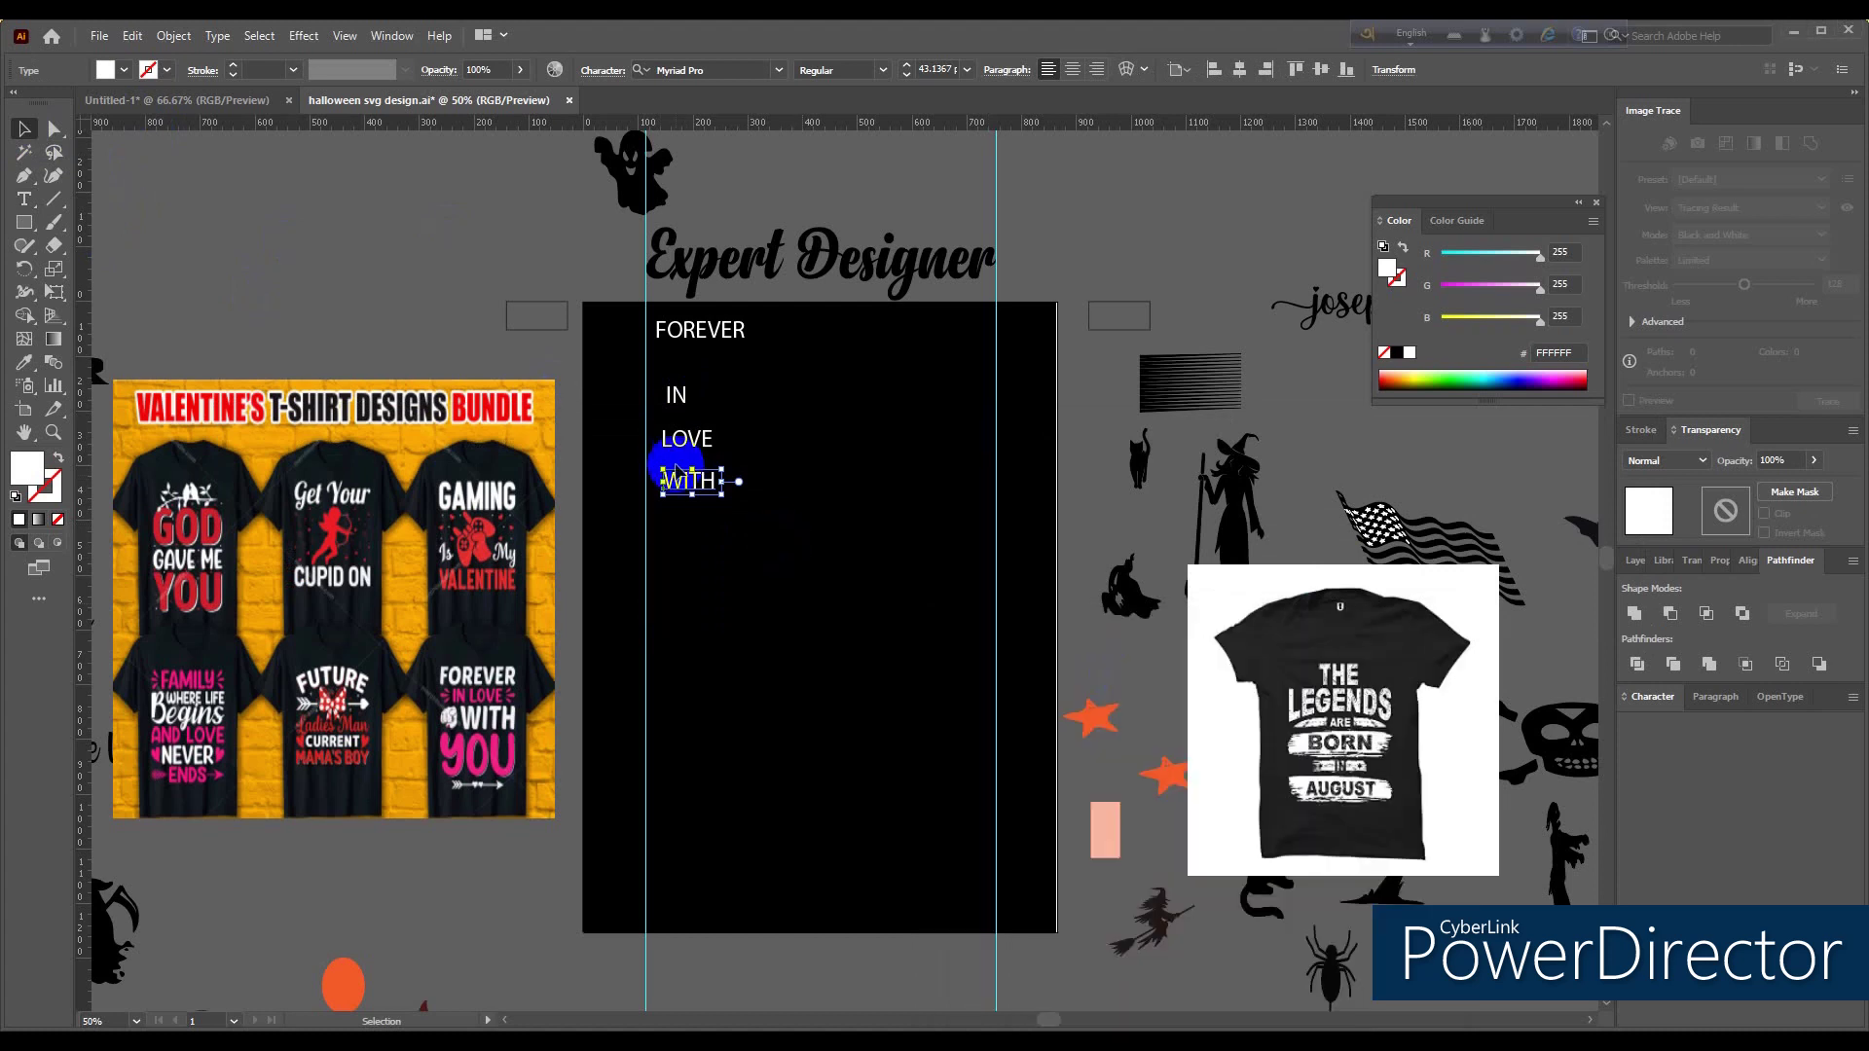
{"action": "left_click_drag", "start_coordinate": [693, 481], "coordinate": [693, 516]}
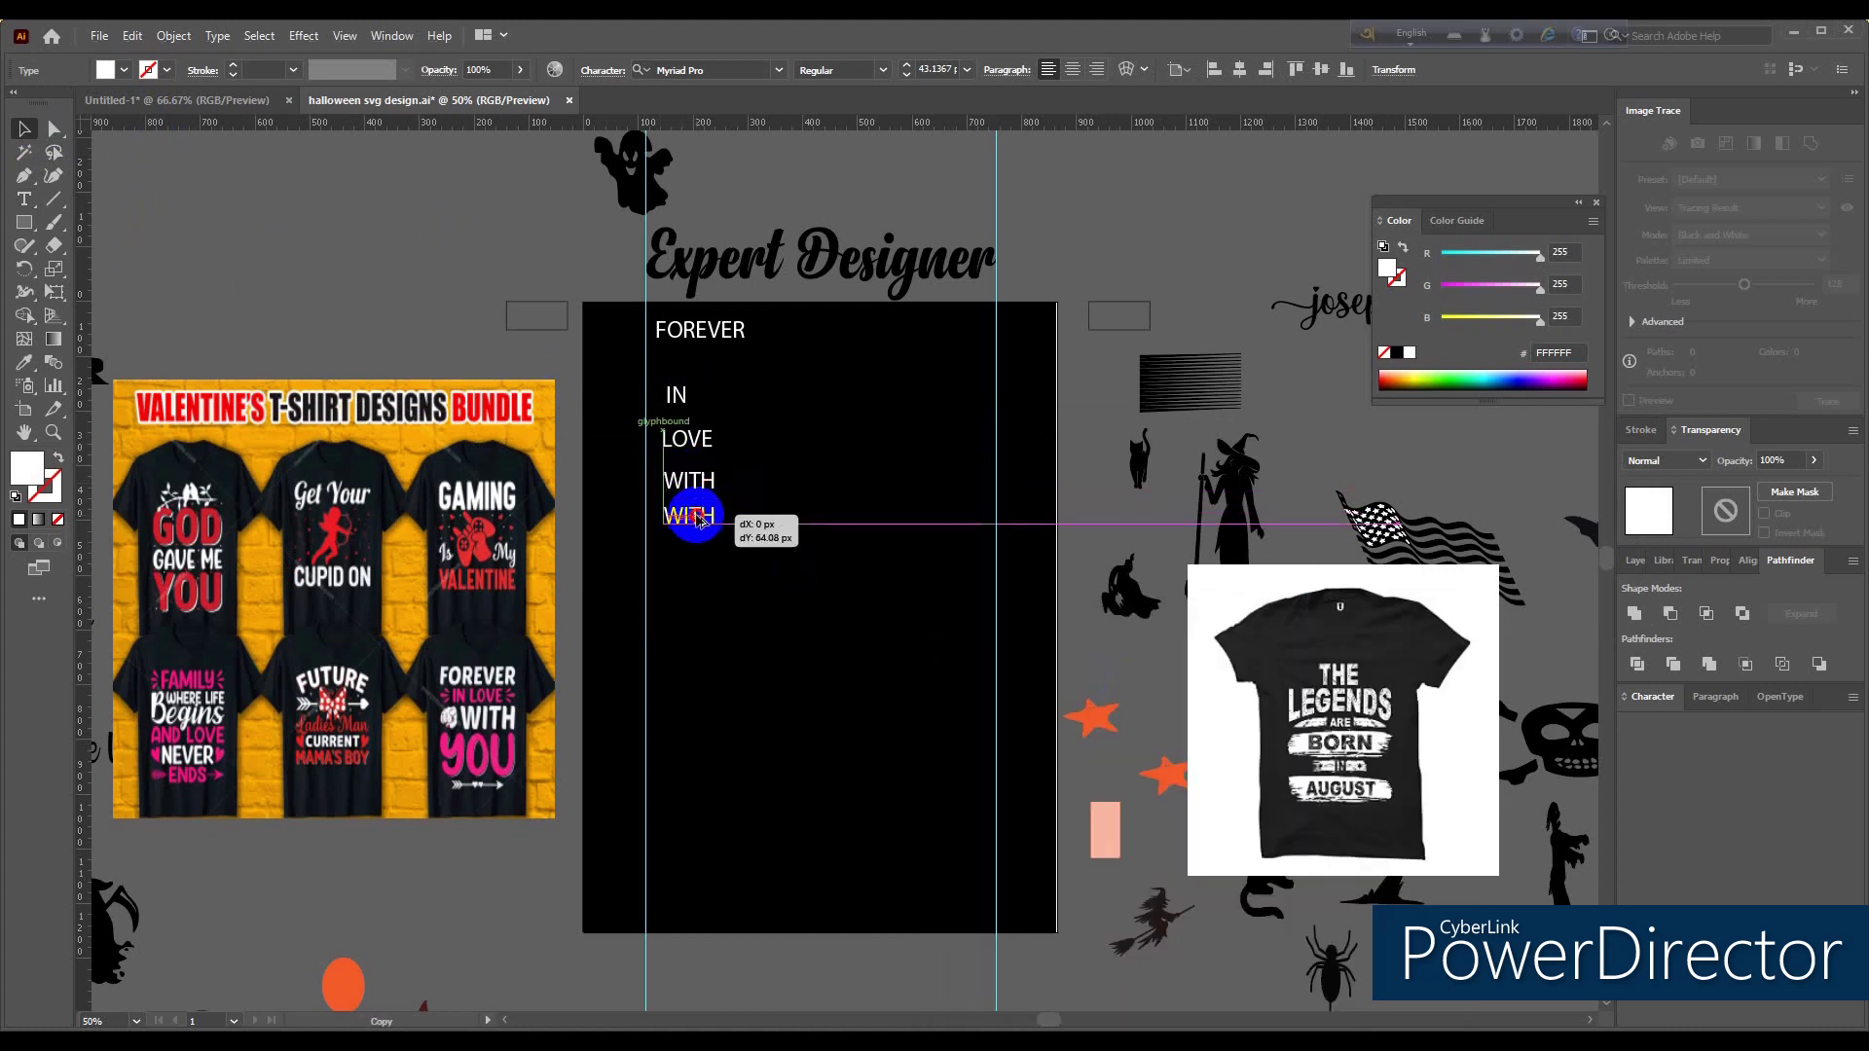
{"action": "double_click", "coordinate": [693, 516]}
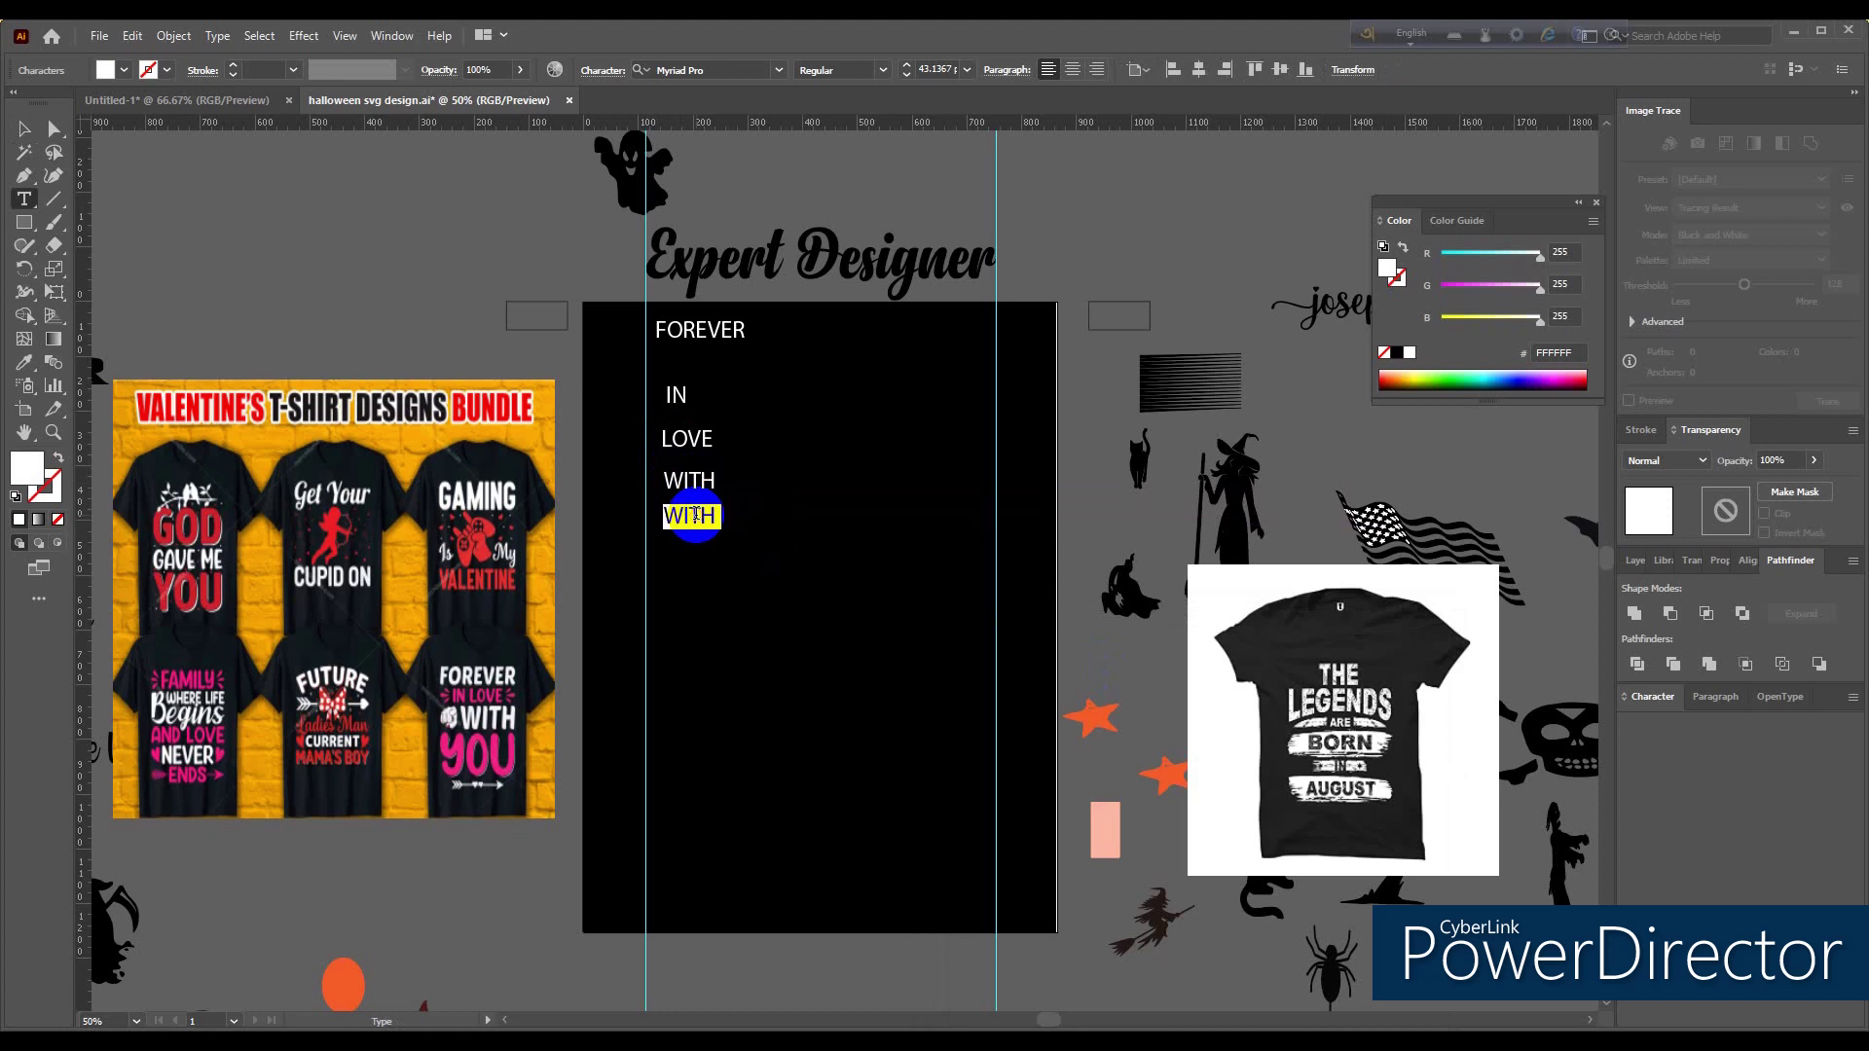
{"action": "type", "text": "YOU"}
{"action": "left_click", "coordinate": [16, 129]}
{"action": "left_click", "coordinate": [834, 555]}
{"action": "left_click_drag", "start_coordinate": [670, 325], "coordinate": [689, 526]}
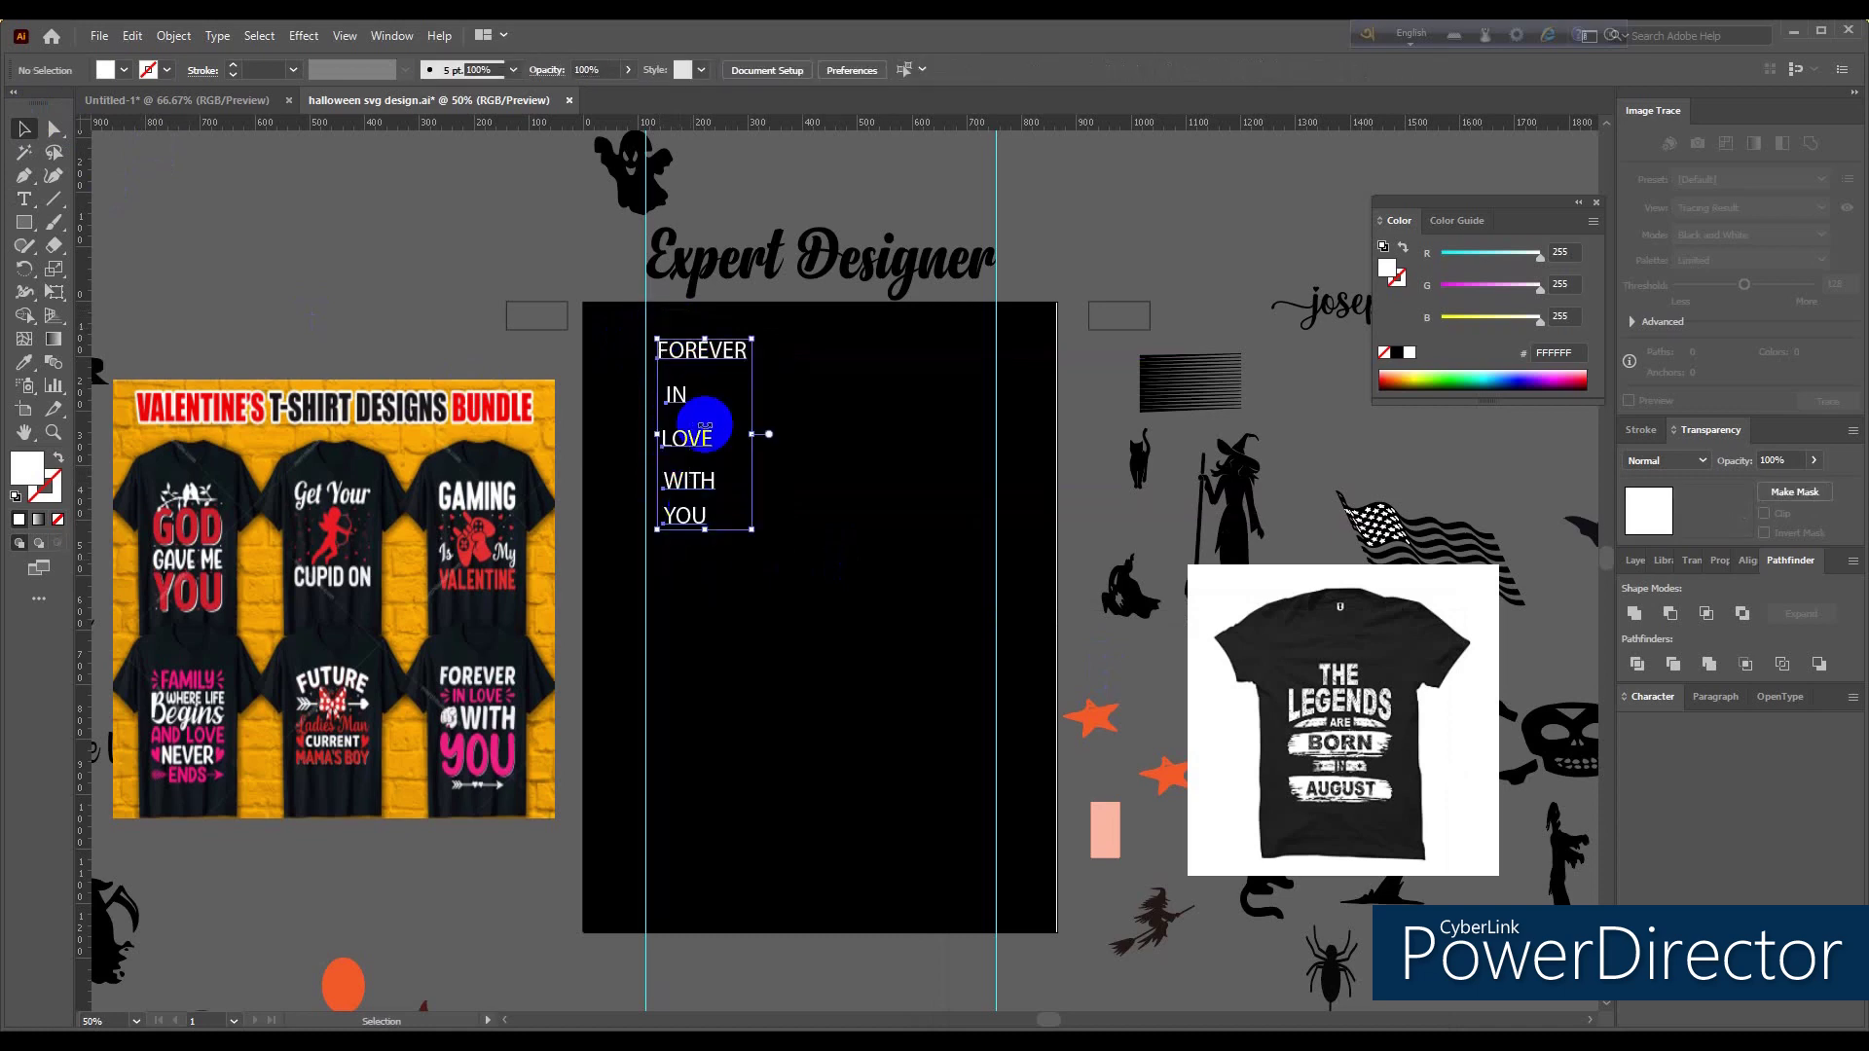
Step: Move the text stack toward the centre and shift the Valentine T-shirt image to the lower right
{"action": "left_click_drag", "start_coordinate": [694, 356], "coordinate": [812, 467]}
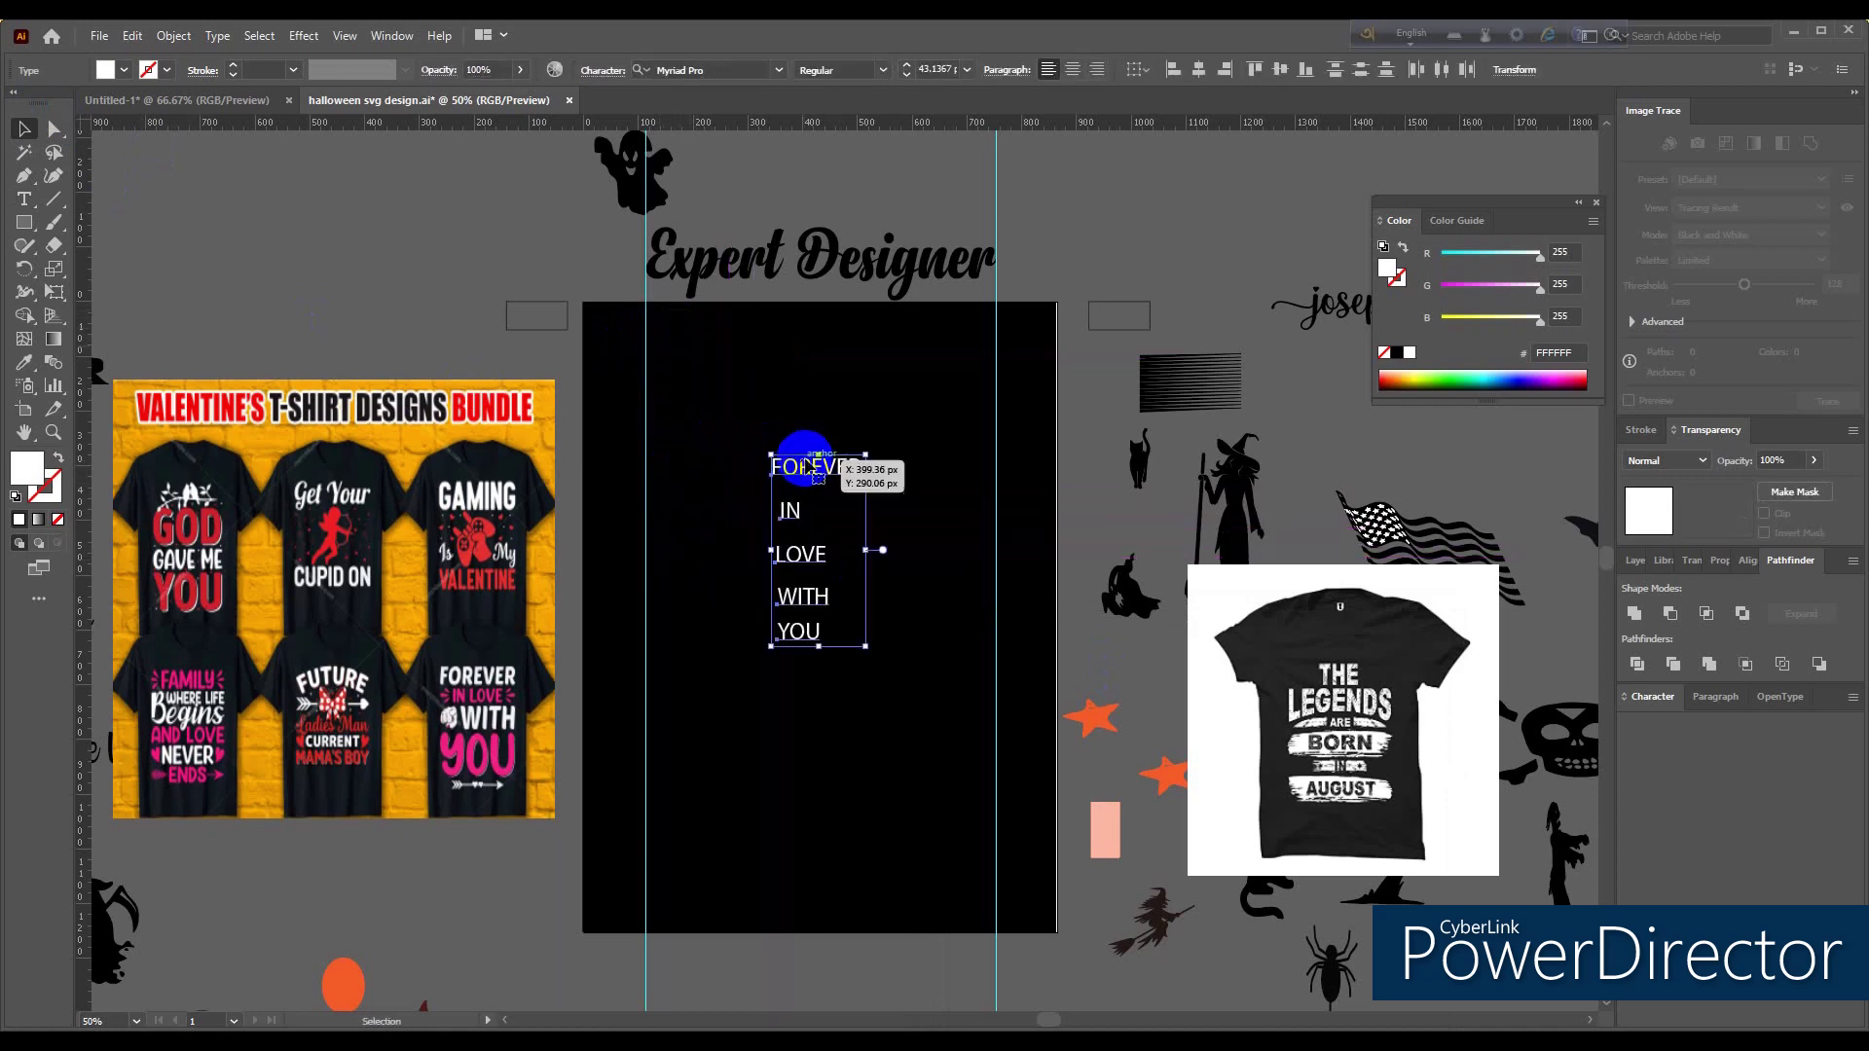
{"action": "scroll", "coordinate": [827, 453], "scroll_direction": "down", "scroll_amount": 5}
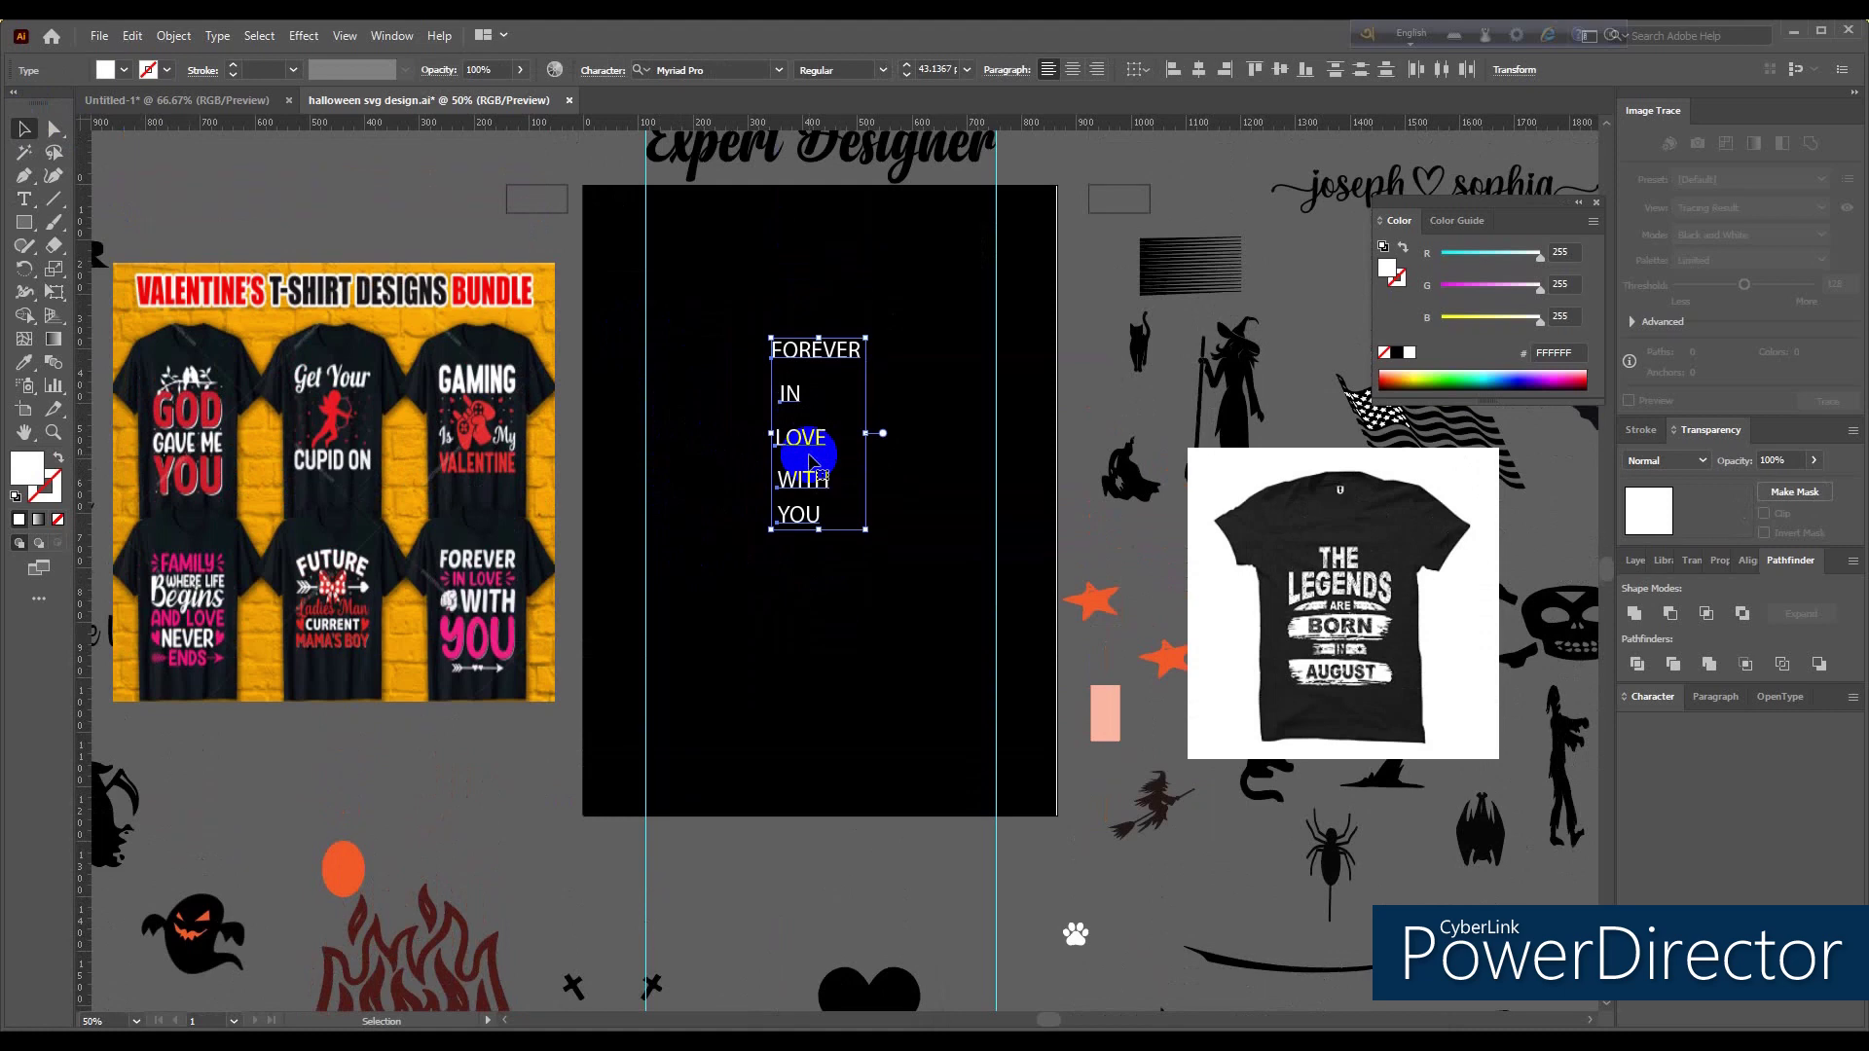
{"action": "scroll", "coordinate": [837, 418], "scroll_direction": "down", "scroll_amount": 2}
{"action": "scroll", "coordinate": [429, 586], "scroll_direction": "up", "scroll_amount": 3}
{"action": "scroll", "coordinate": [389, 525], "scroll_direction": "up", "scroll_amount": 4}
{"action": "left_click_drag", "start_coordinate": [375, 494], "coordinate": [1488, 957]}
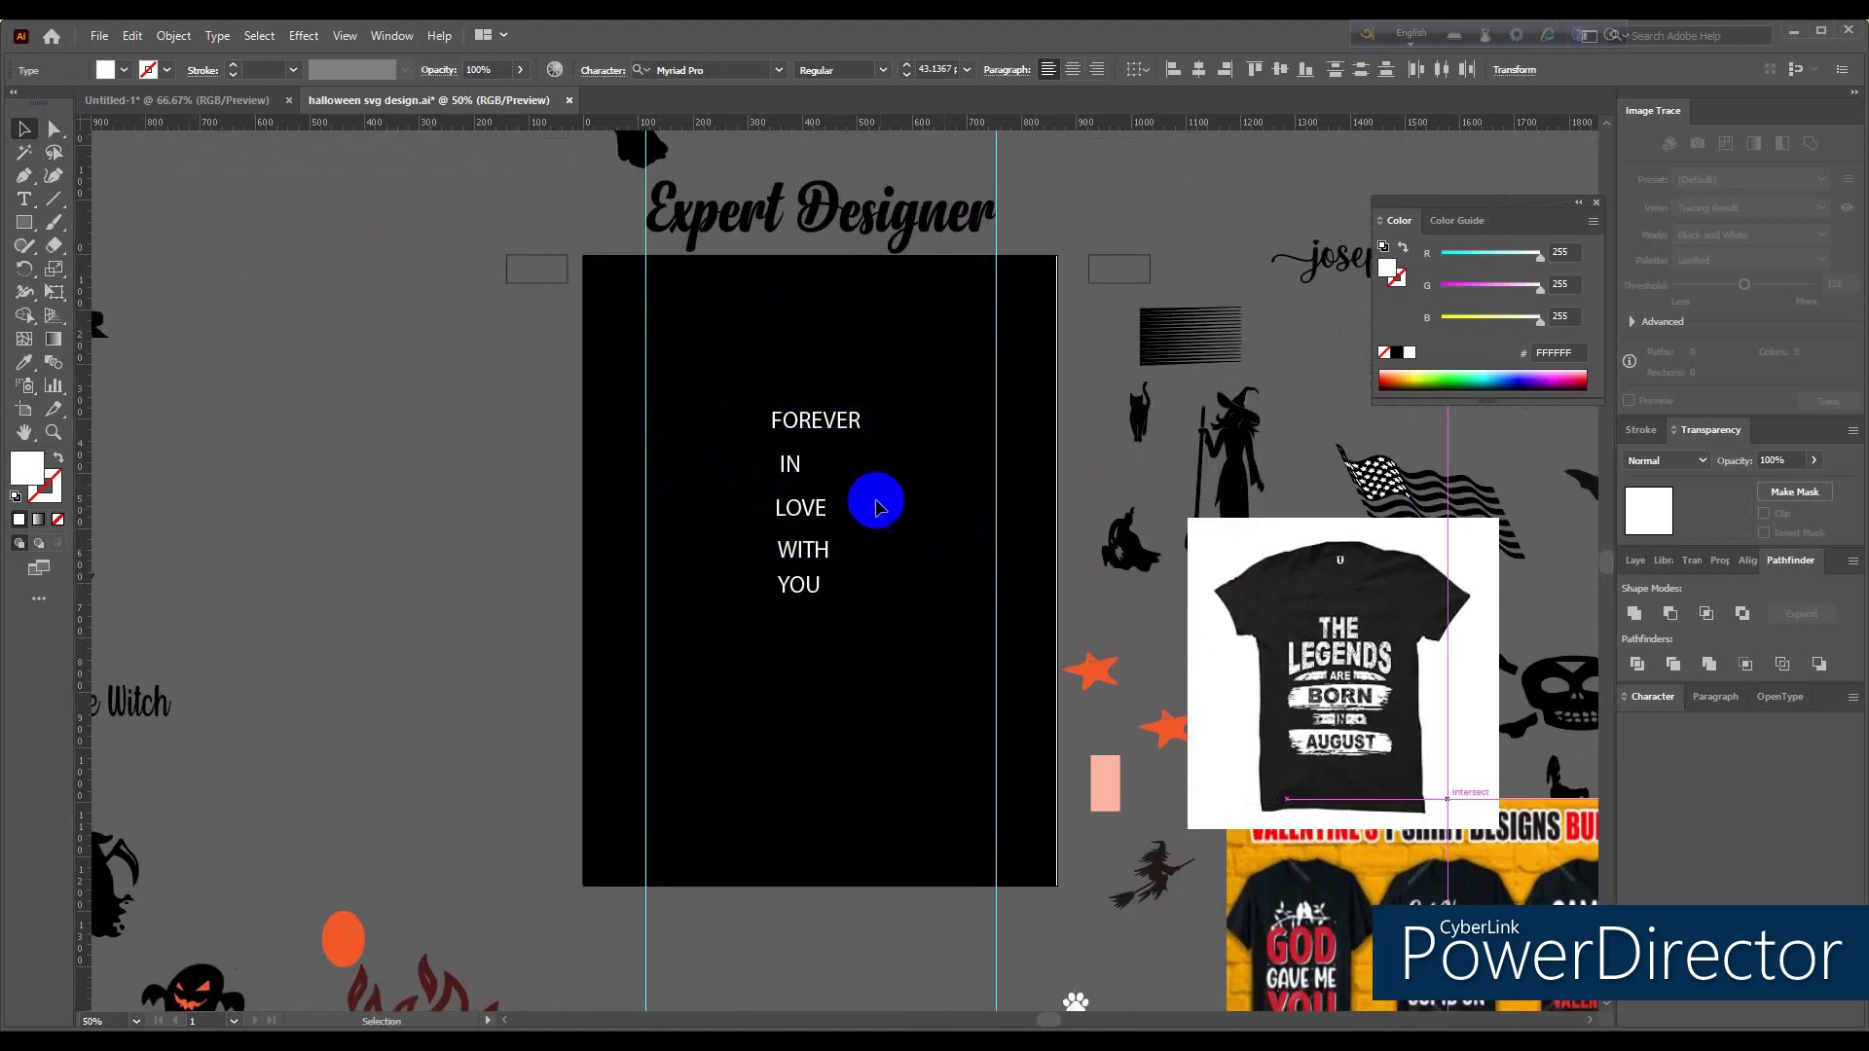
Step: Move the text stack left of the artboard and Alt-drag a duplicate beside it
{"action": "left_click", "coordinate": [786, 389]}
{"action": "left_click_drag", "start_coordinate": [800, 509], "coordinate": [216, 459]}
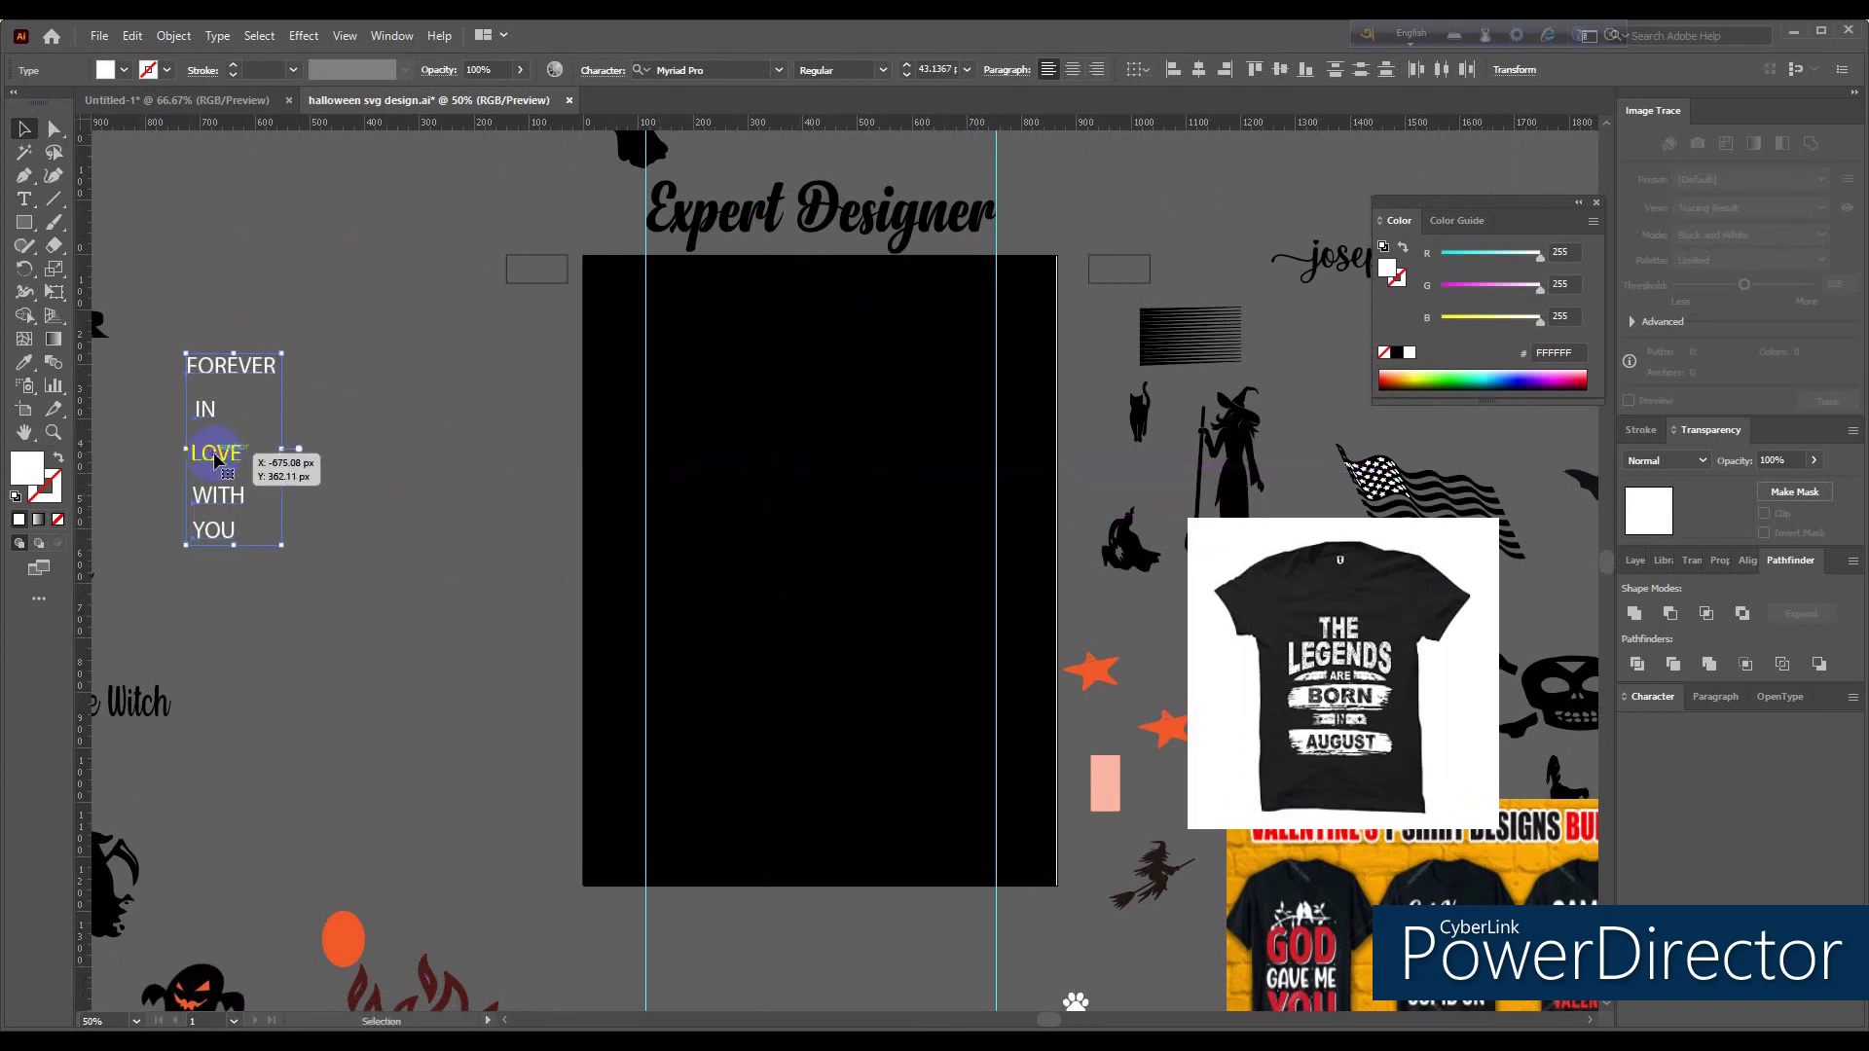
{"action": "left_click_drag", "start_coordinate": [216, 459], "coordinate": [347, 466]}
{"action": "left_click", "coordinate": [434, 448]}
{"action": "left_click", "coordinate": [355, 376]}
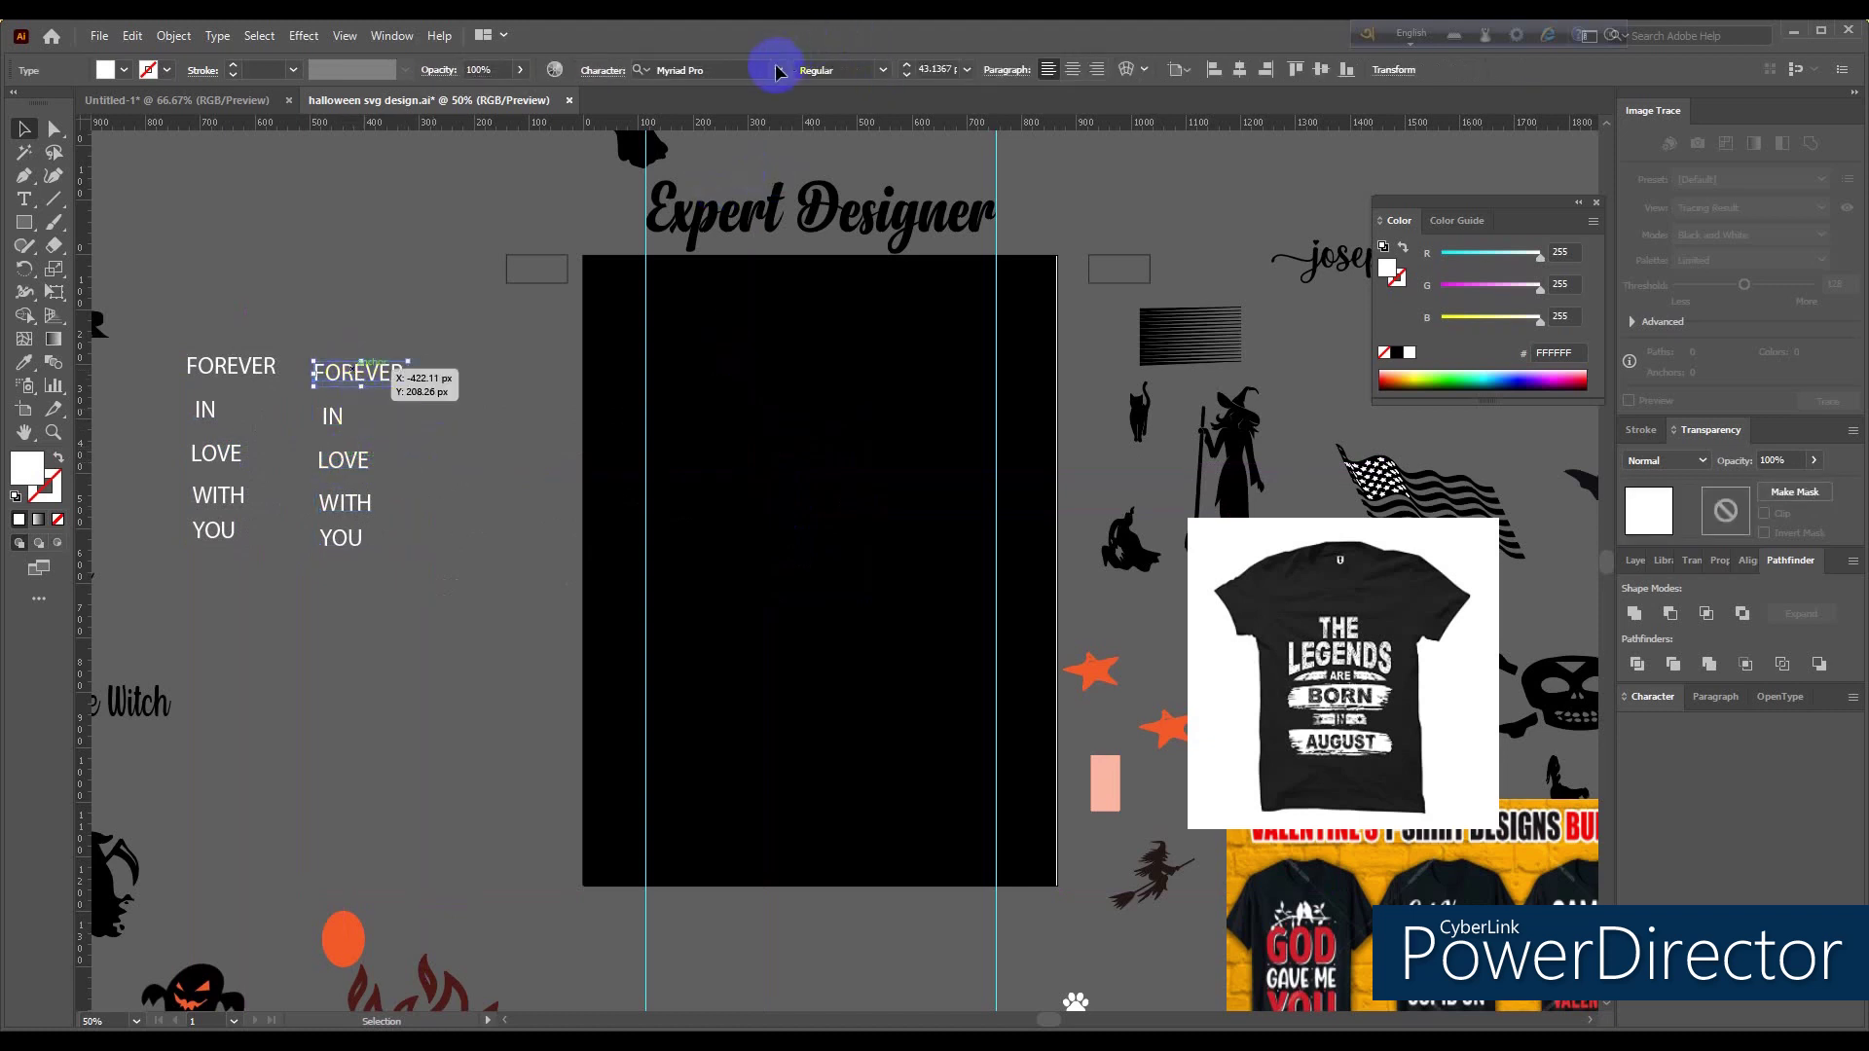
Step: Set FOREVER to Berpatroli Selamanya 402 and IN to Arial Rounded MT Bold in the duplicate stack
{"action": "left_click", "coordinate": [777, 71]}
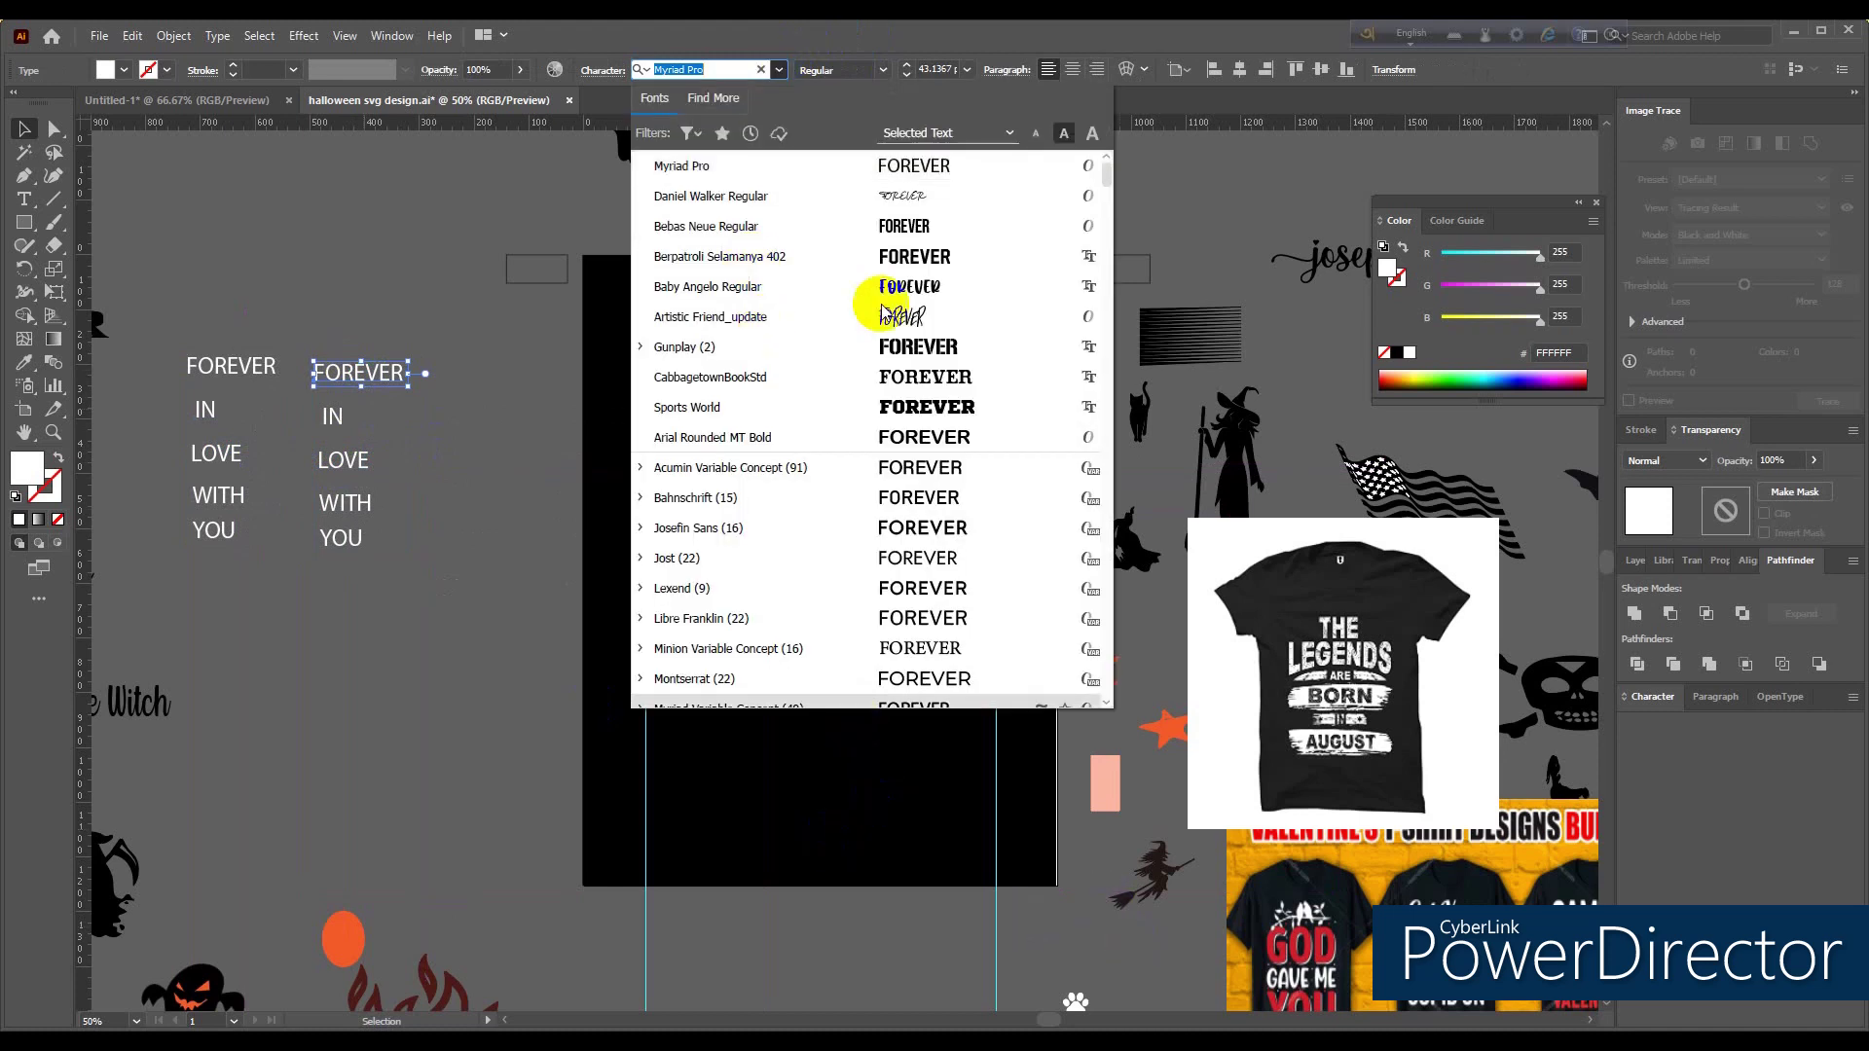
{"action": "left_click", "coordinate": [929, 259]}
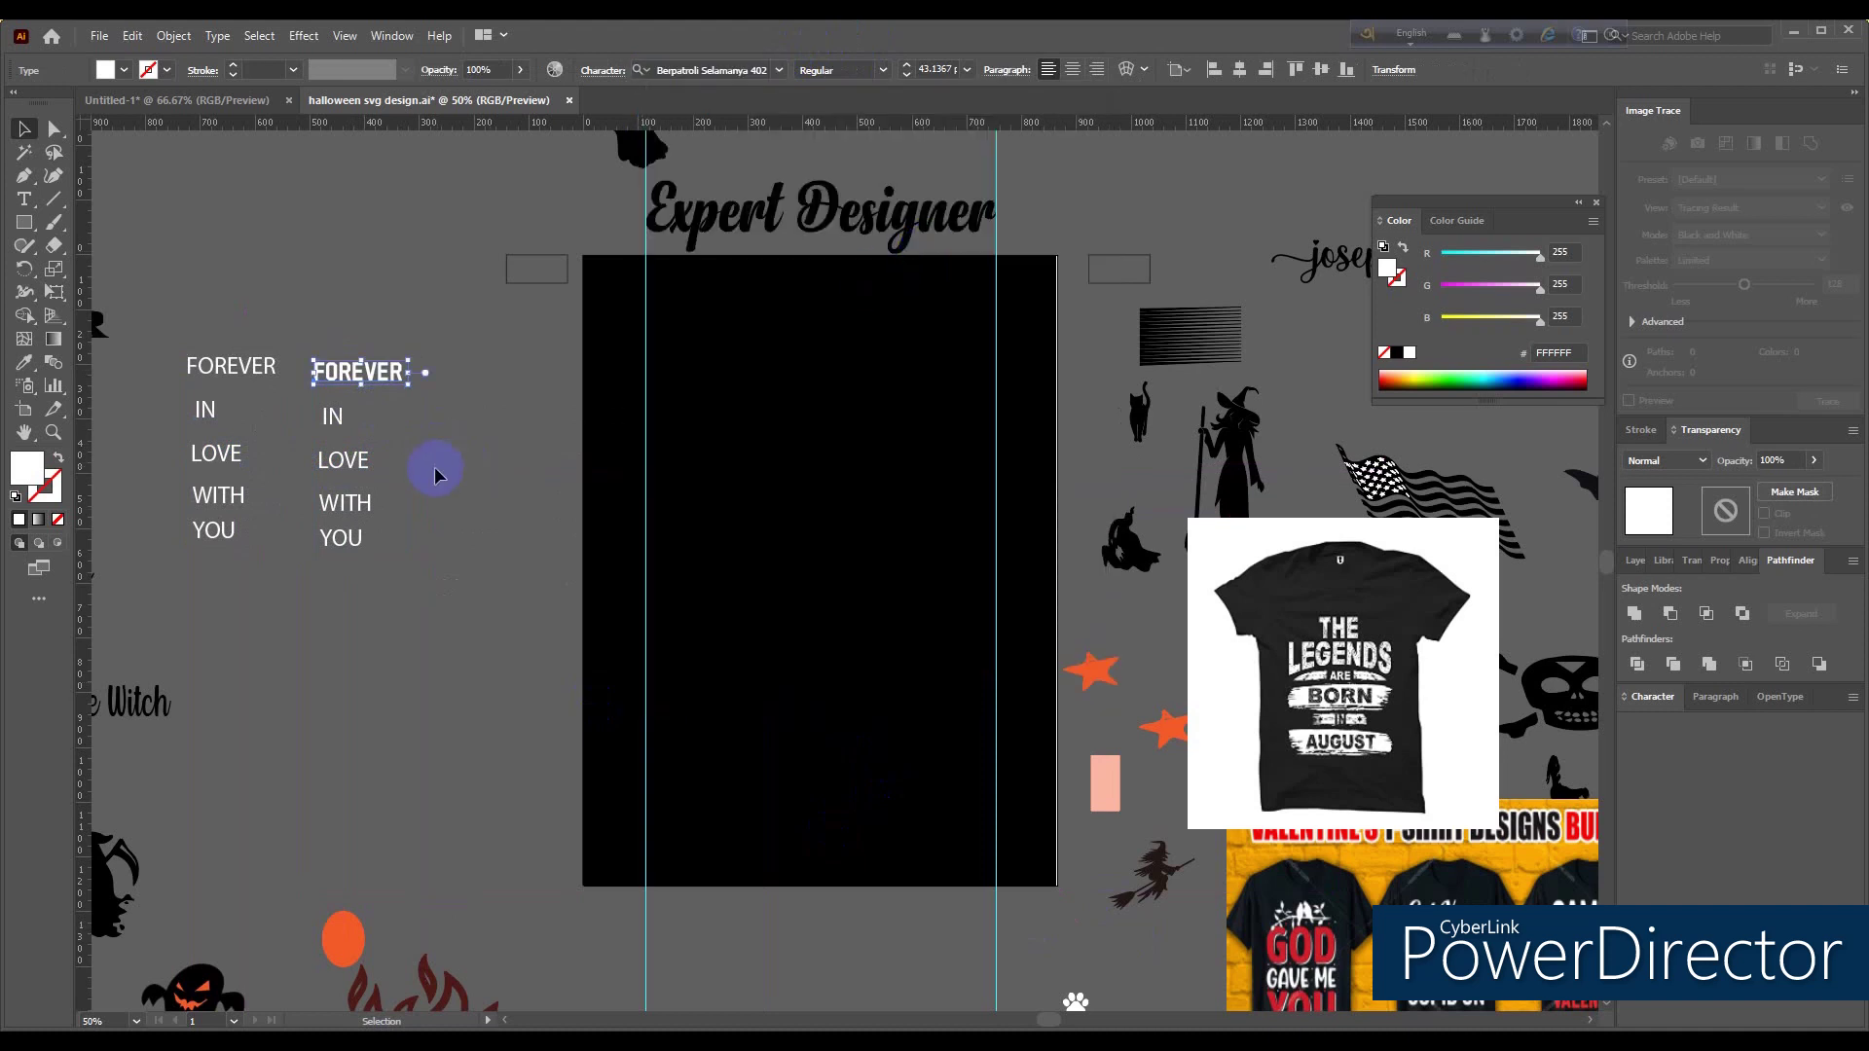
{"action": "left_click", "coordinate": [442, 459]}
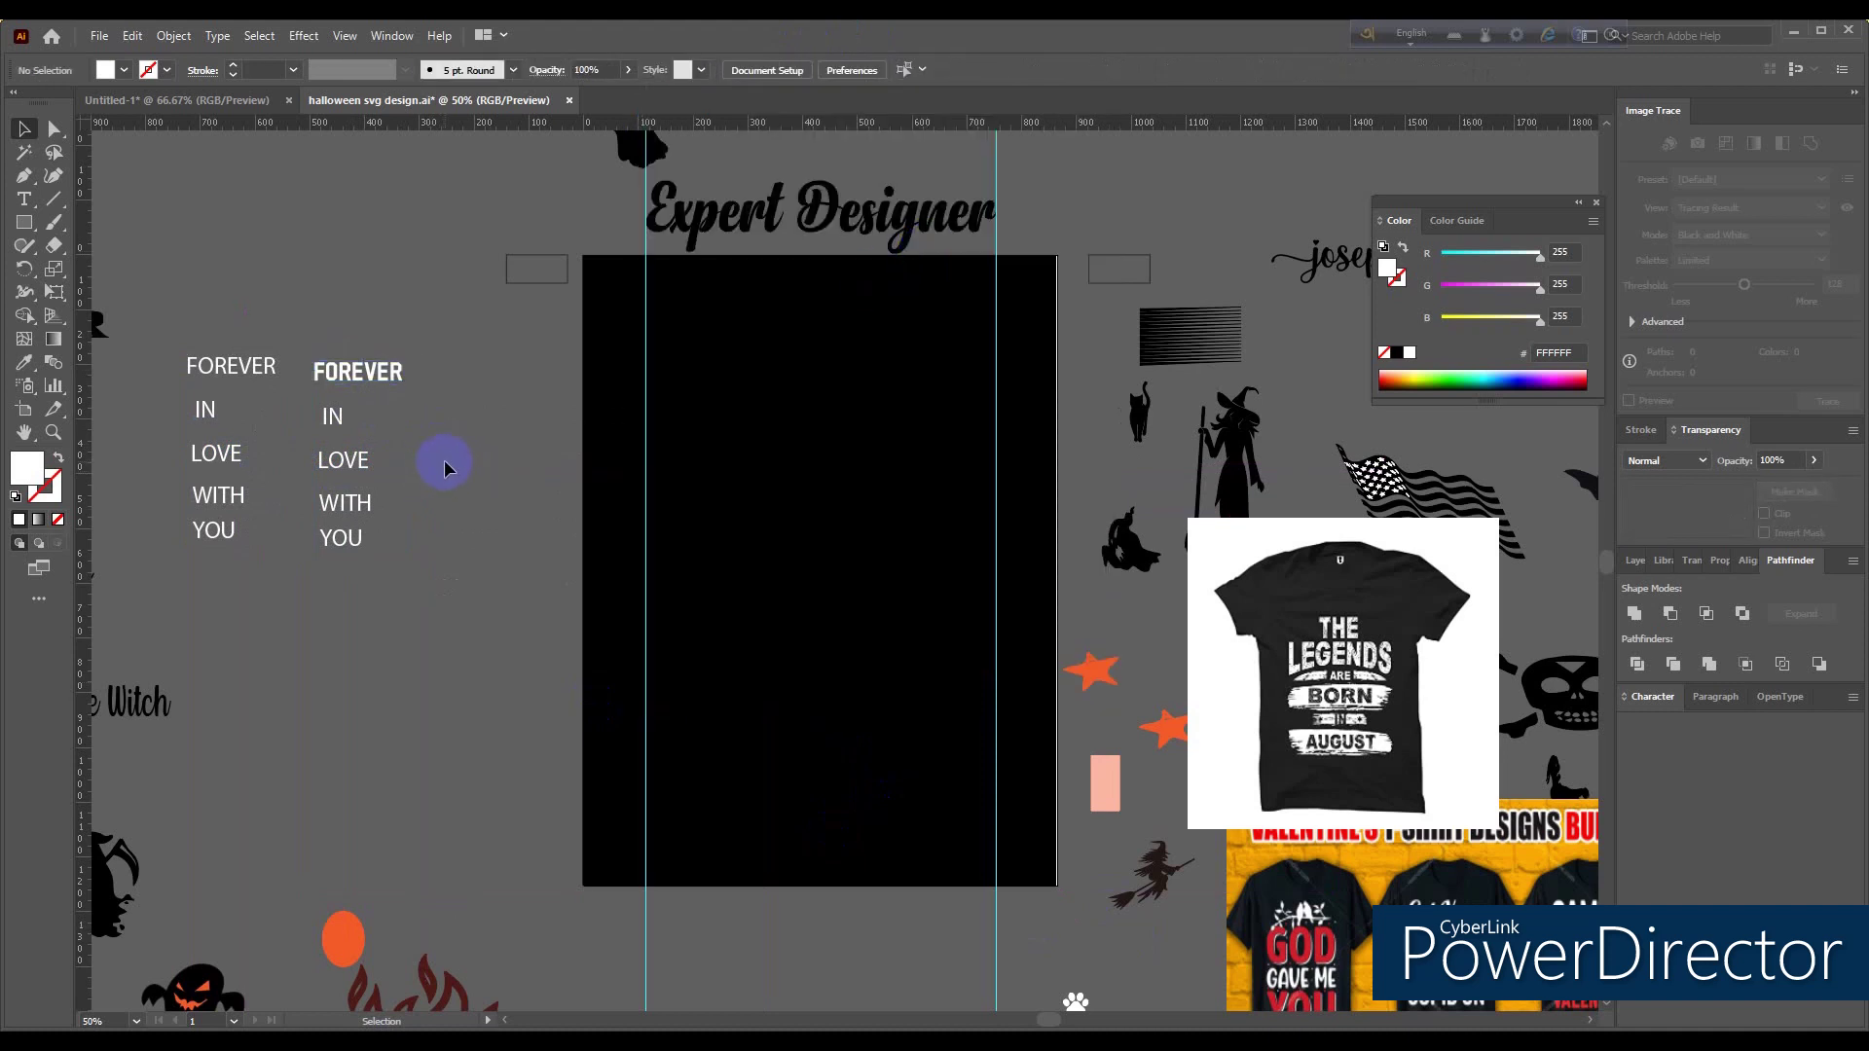
{"action": "left_click", "coordinate": [331, 420]}
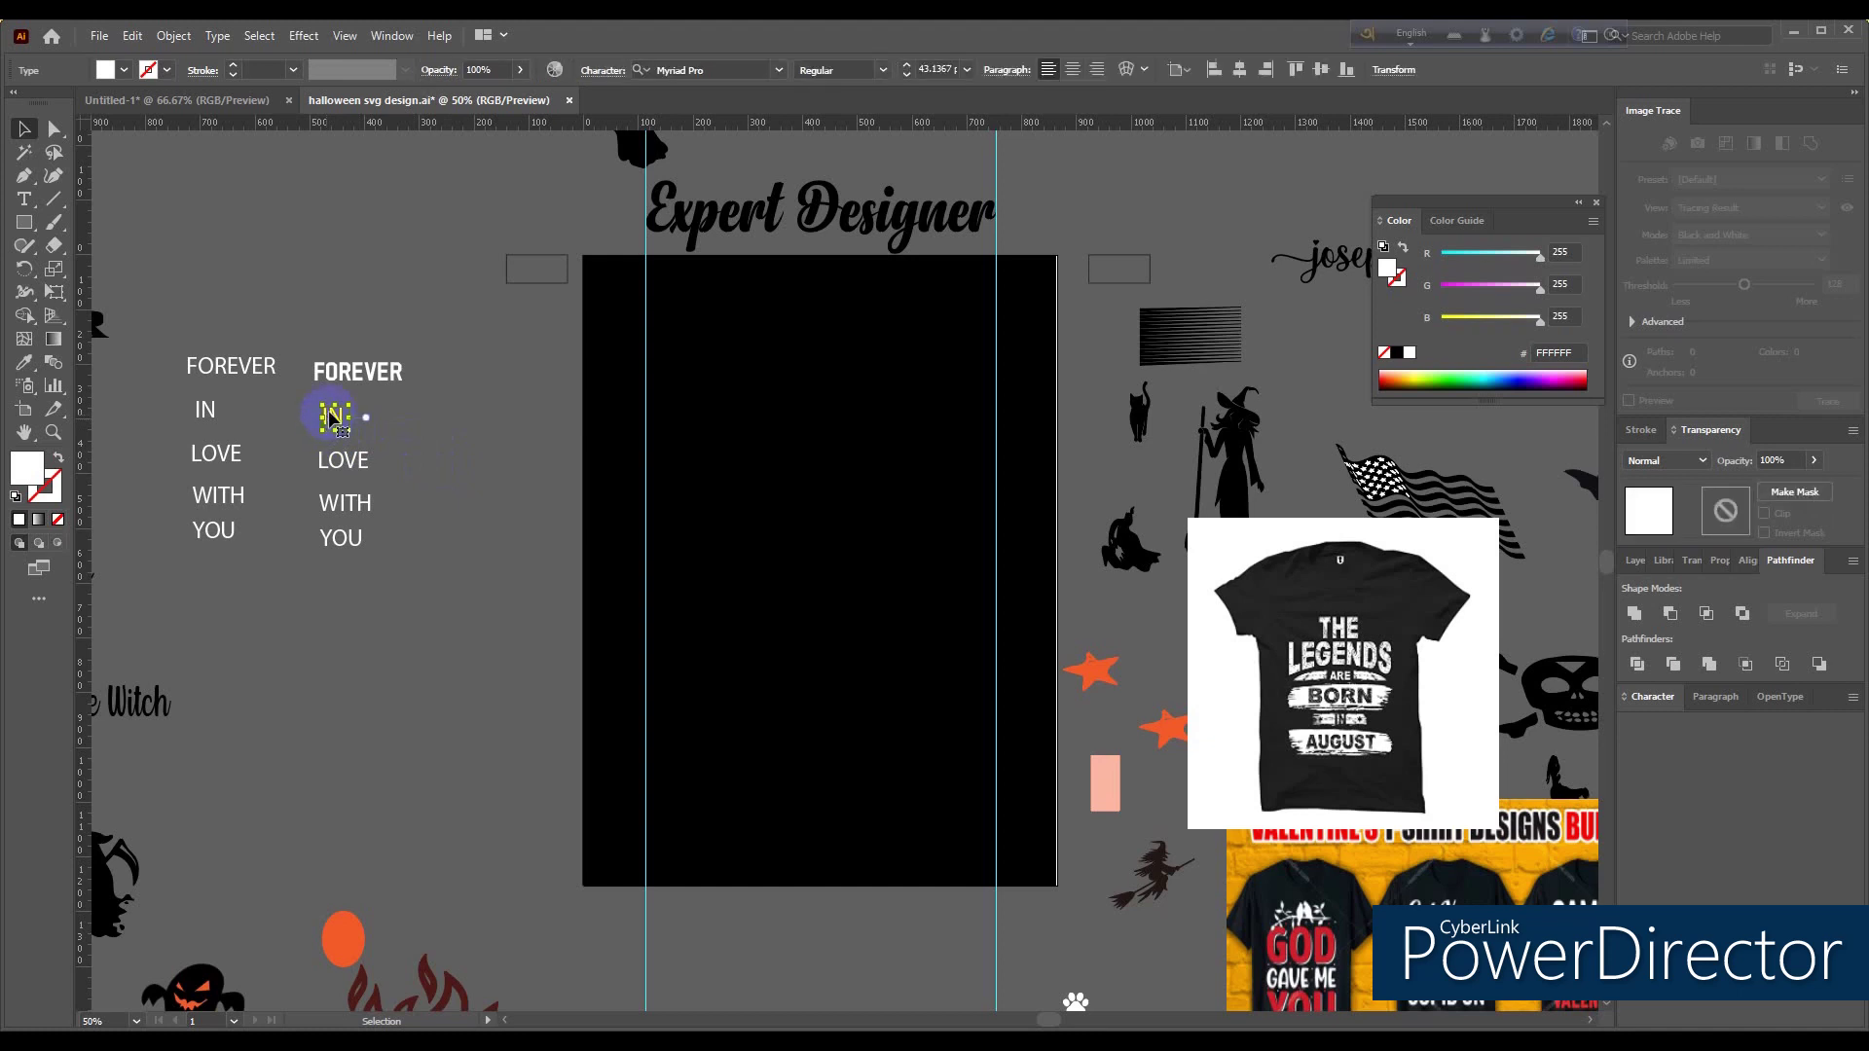
{"action": "left_click", "coordinate": [780, 70]}
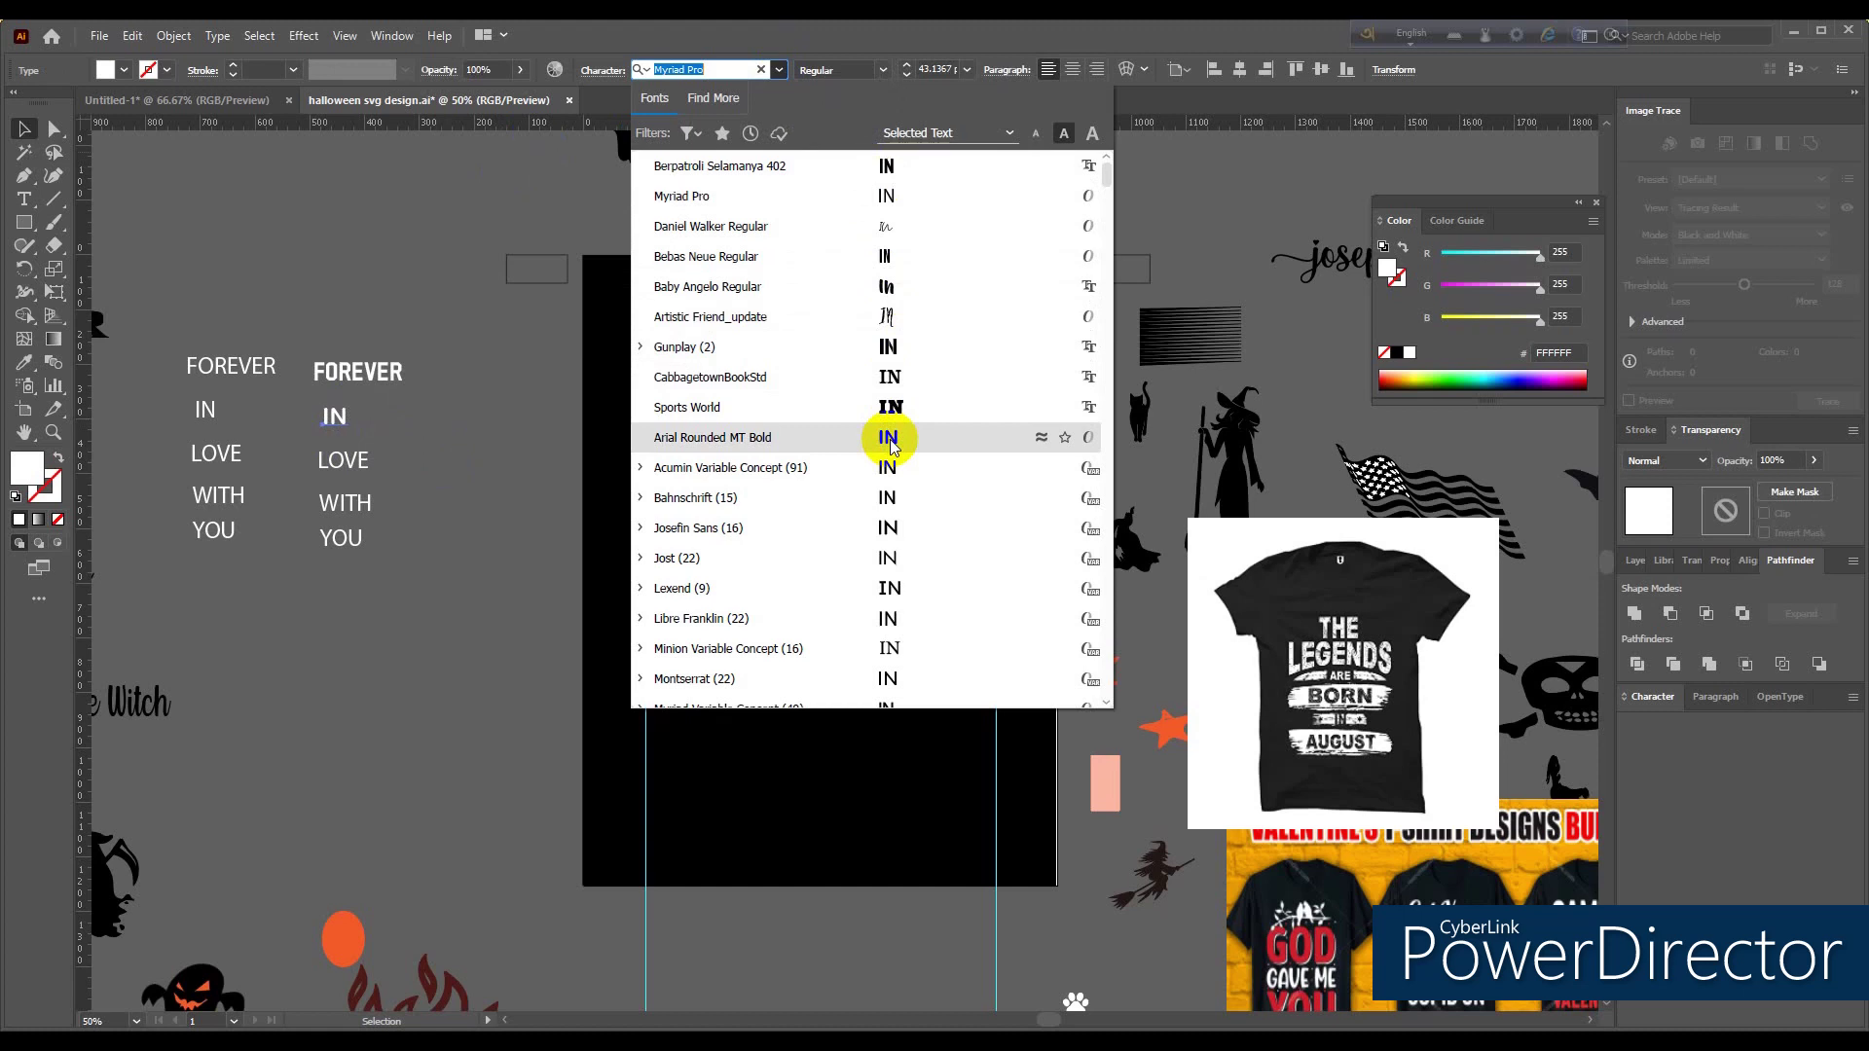
{"action": "left_click", "coordinate": [888, 437]}
{"action": "left_click_drag", "start_coordinate": [334, 419], "coordinate": [344, 414]}
{"action": "left_click", "coordinate": [374, 464]}
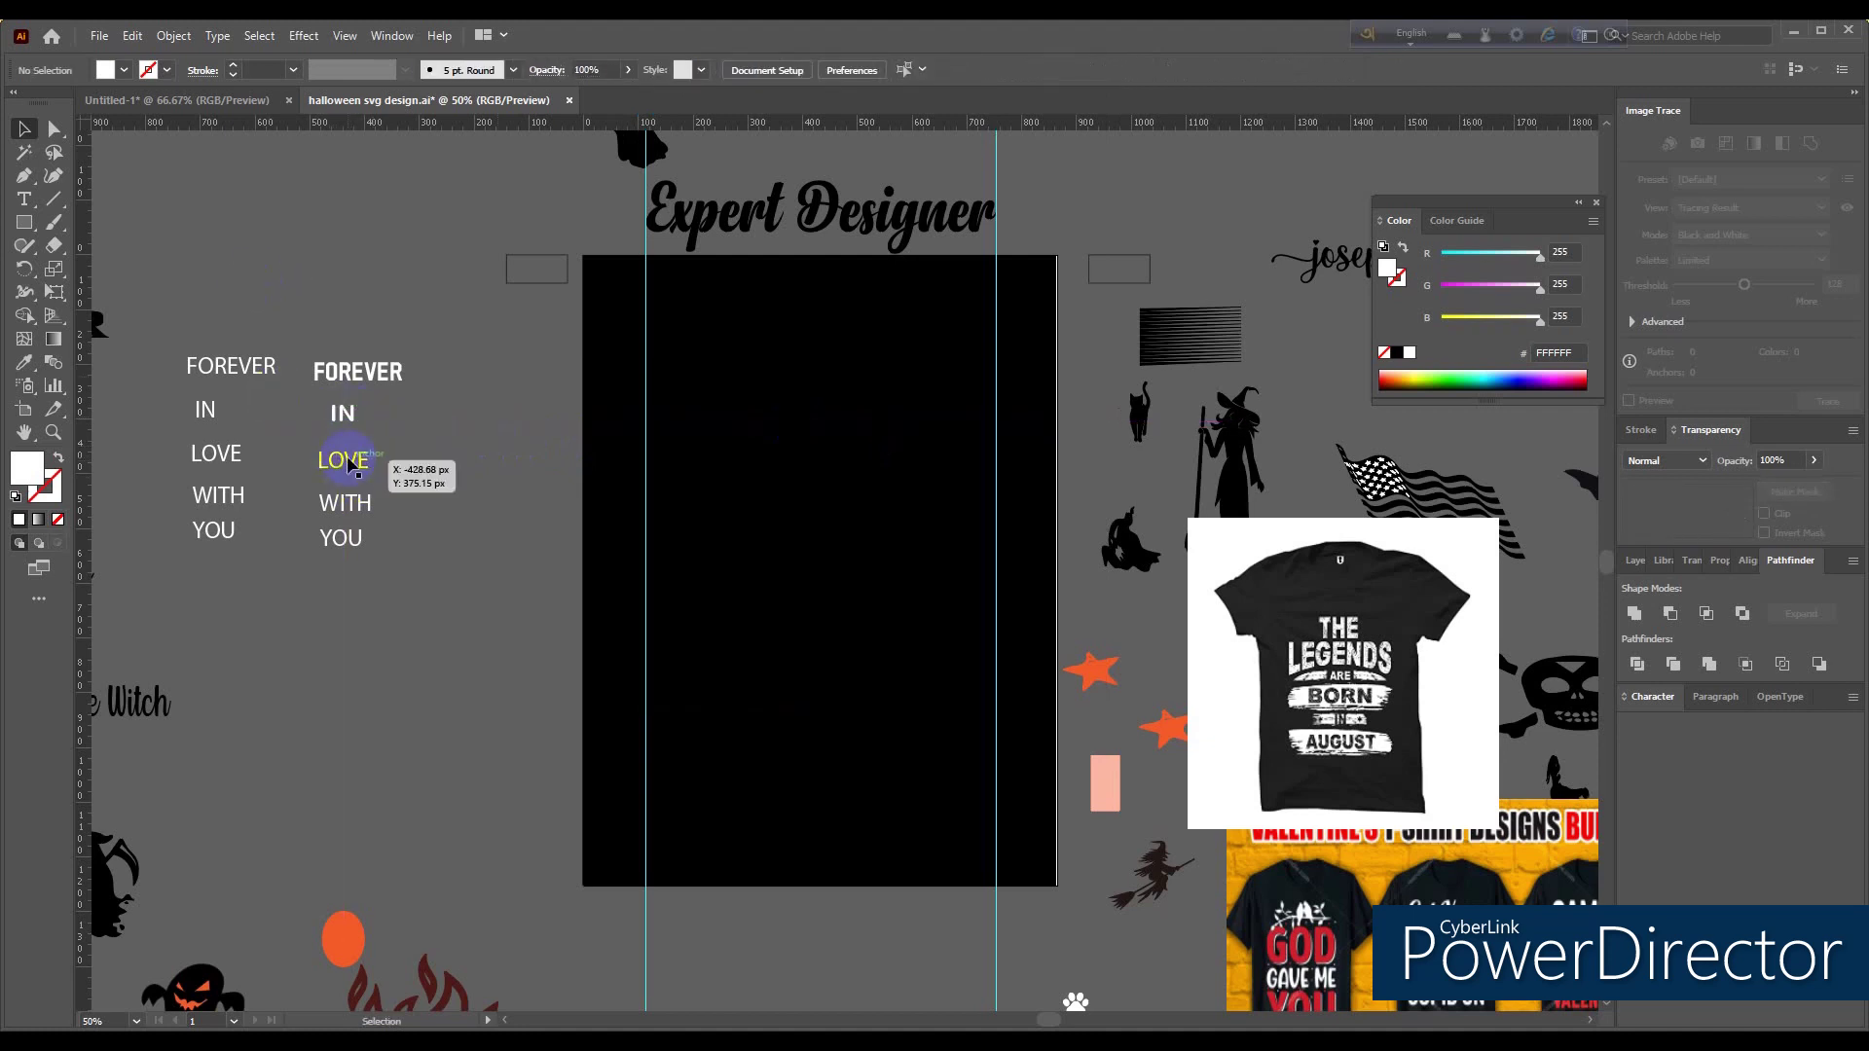
Step: Eyedropper FOREVER's bold style onto LOVE and WITH
{"action": "left_click", "coordinate": [24, 362]}
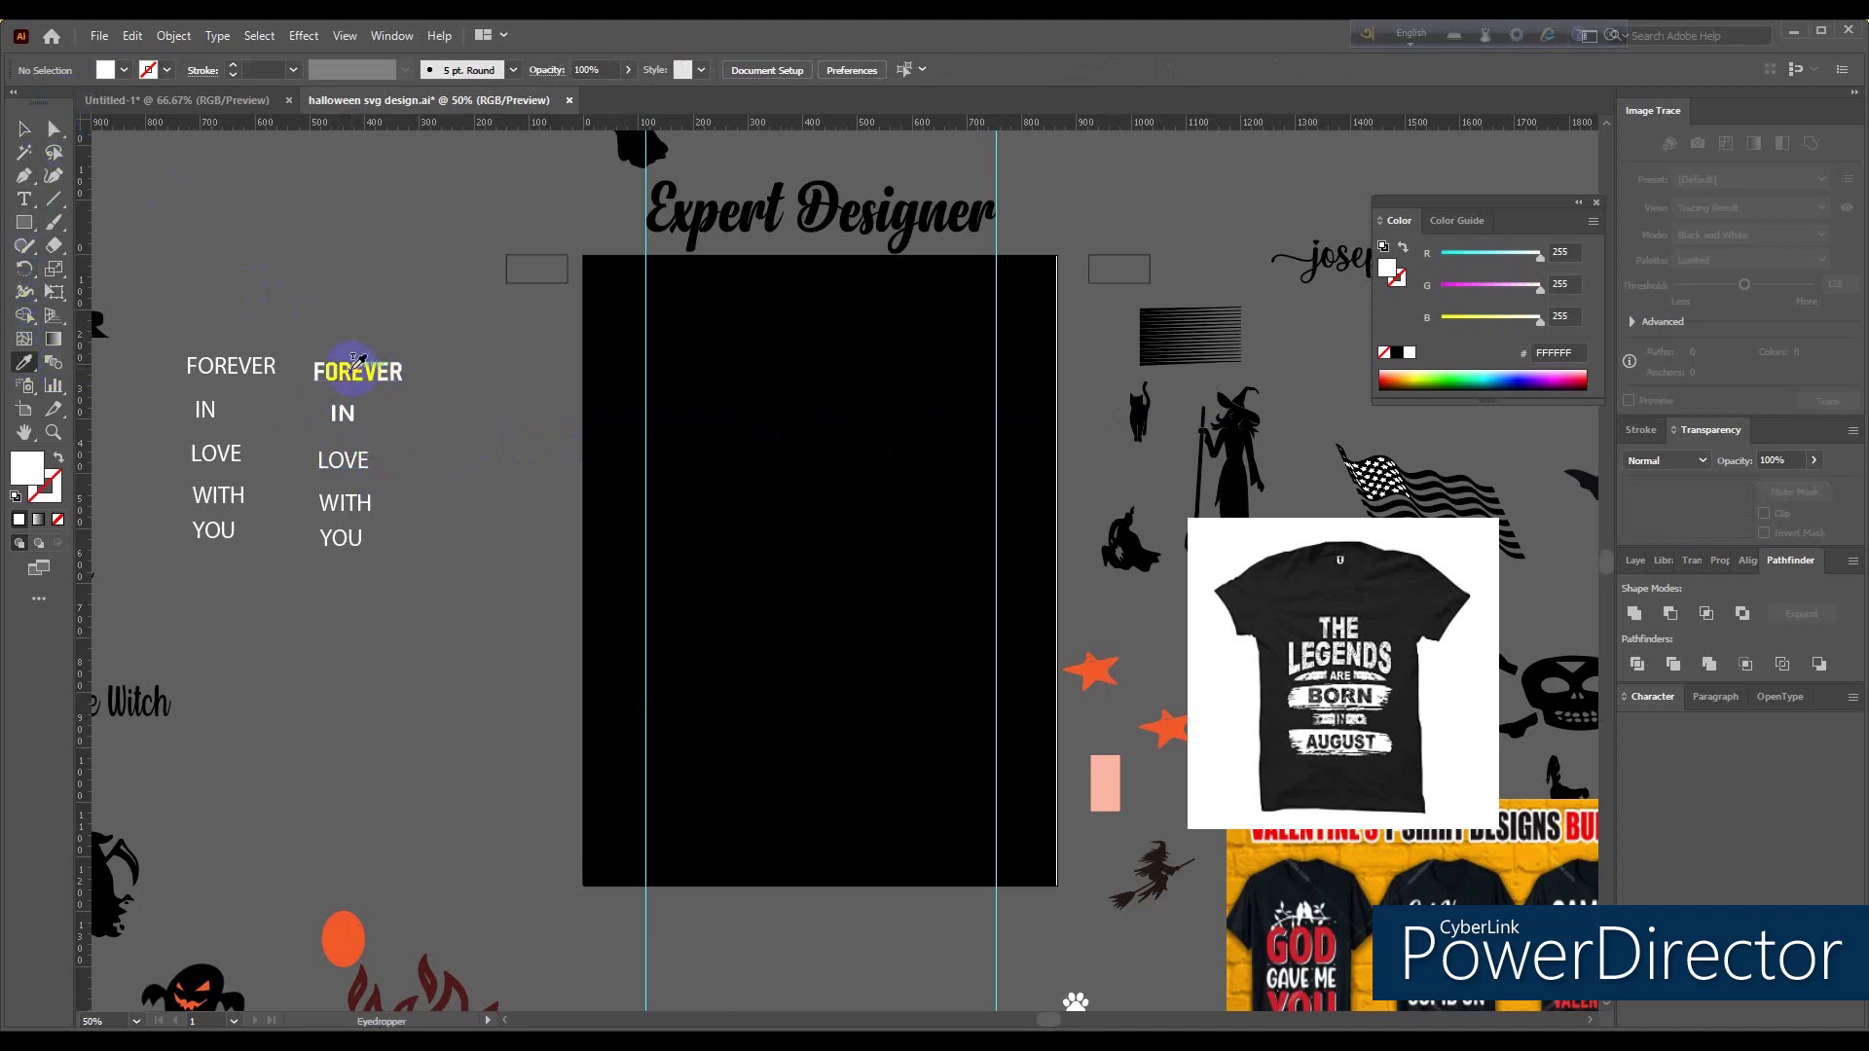
{"action": "scroll", "coordinate": [352, 356], "scroll_direction": "down", "scroll_amount": 1}
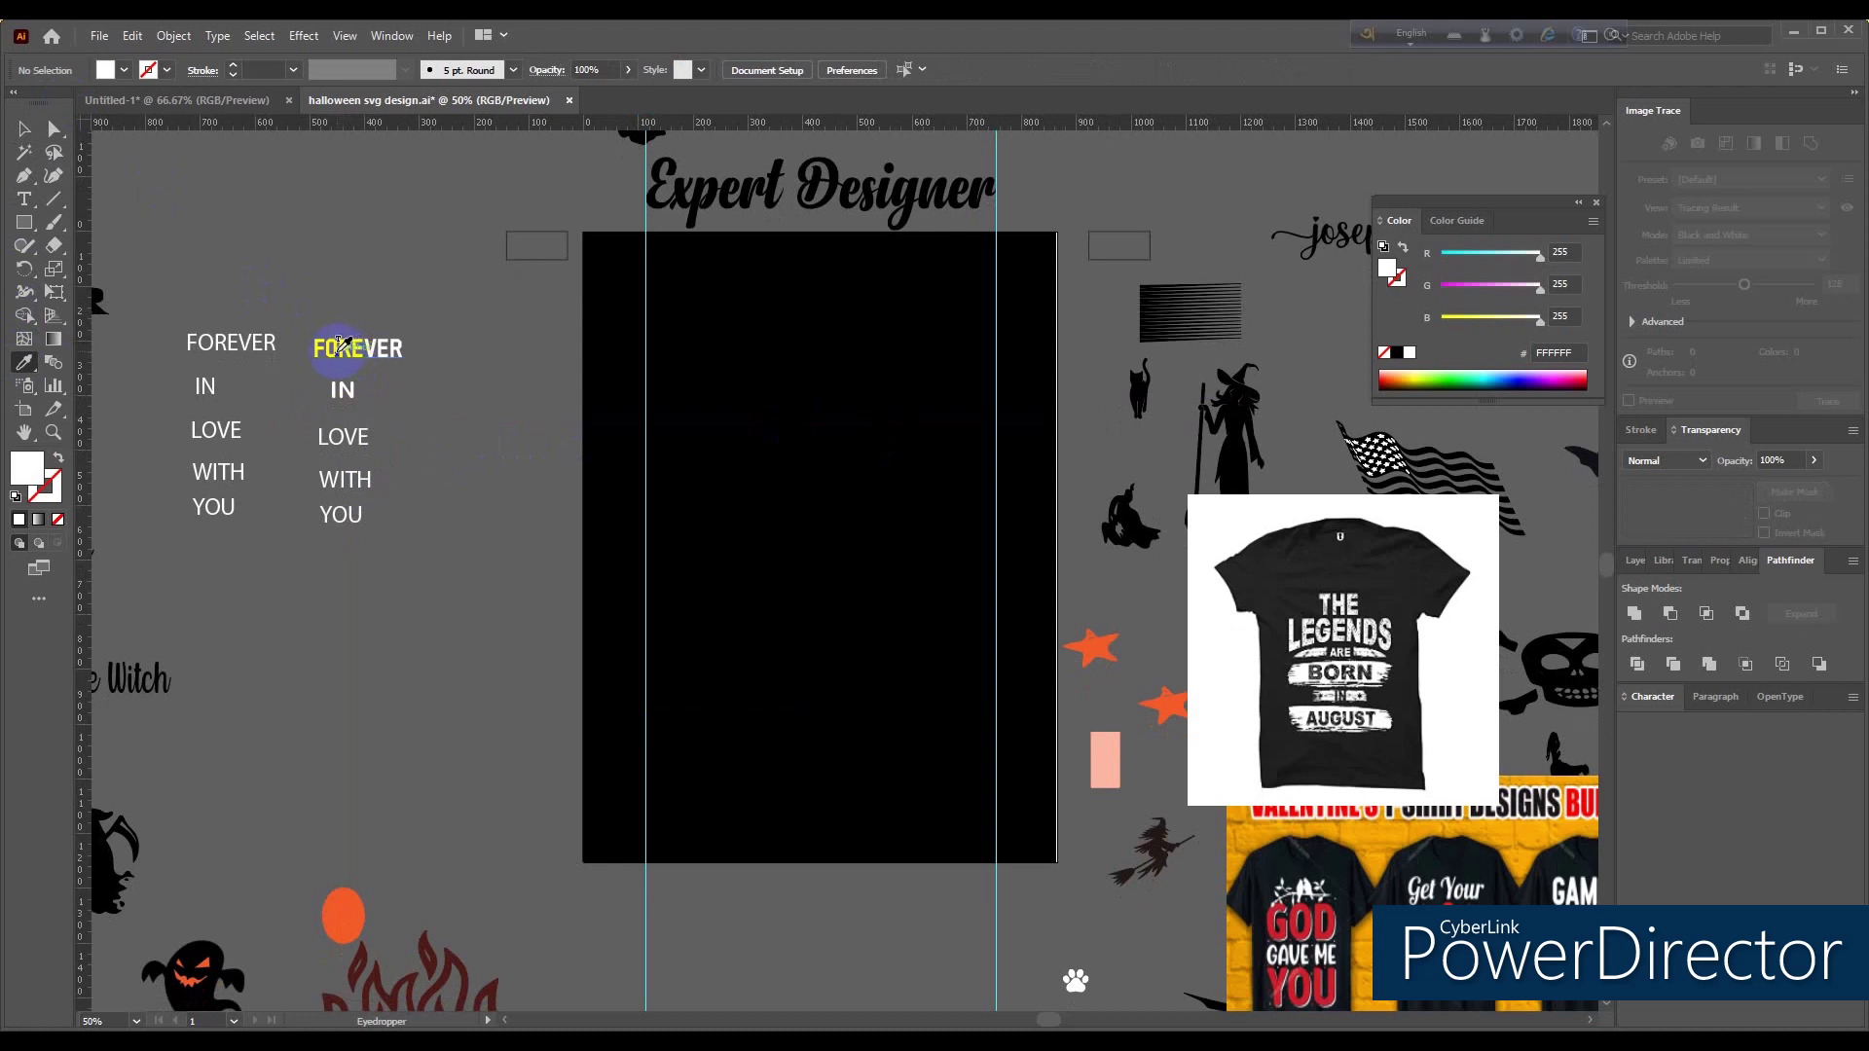
{"action": "left_click", "coordinate": [24, 129]}
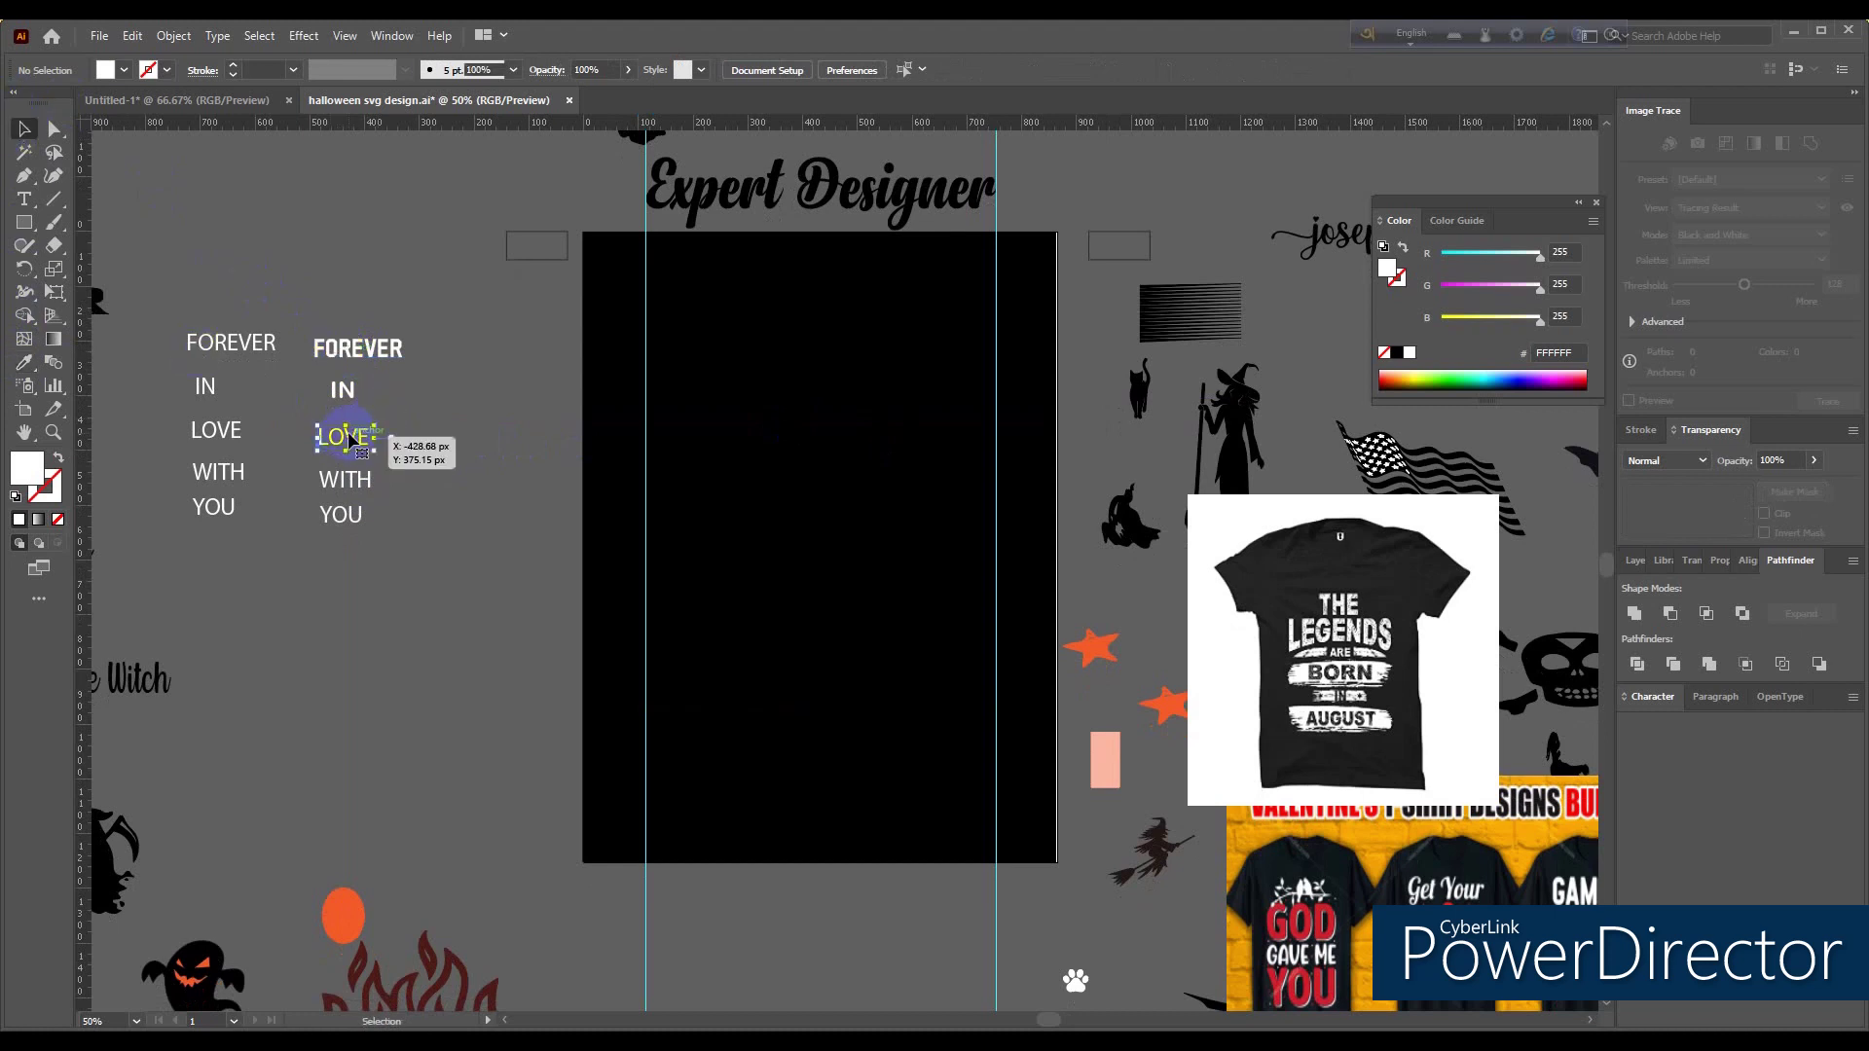
{"action": "double_click", "coordinate": [355, 428]}
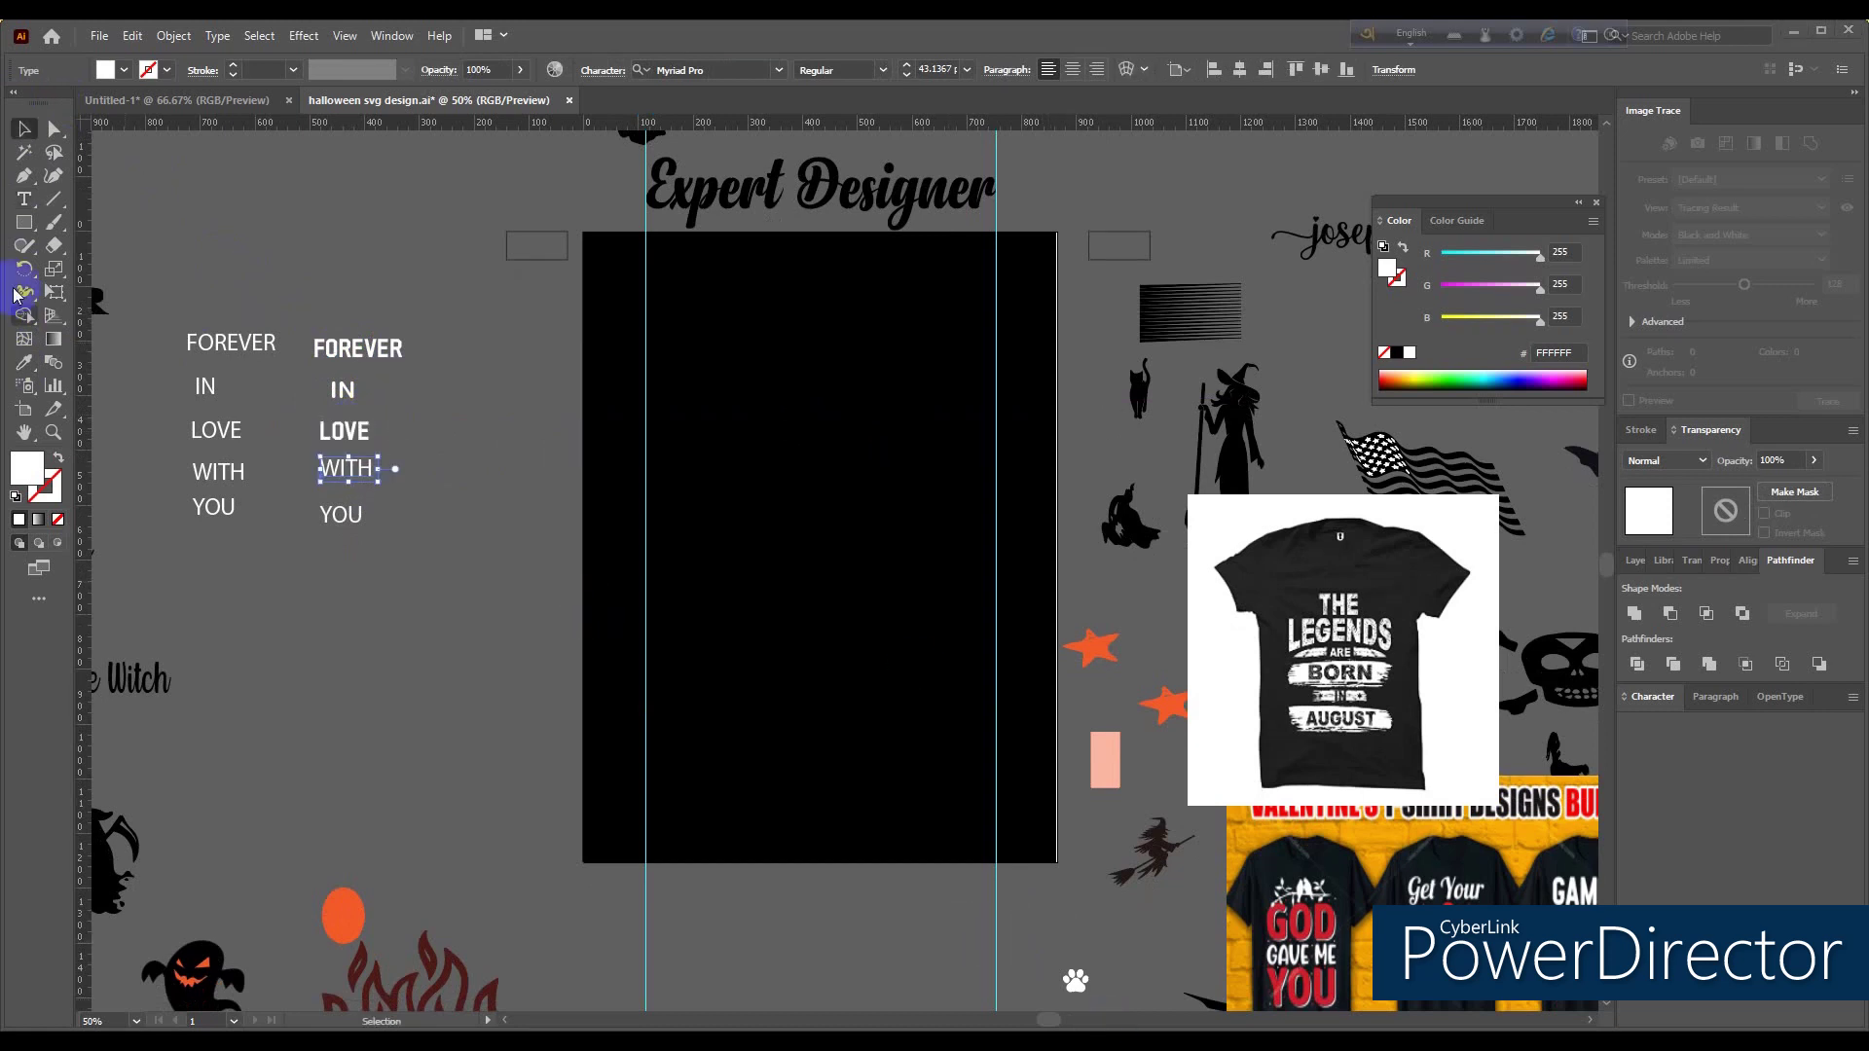
{"action": "left_click", "coordinate": [25, 361]}
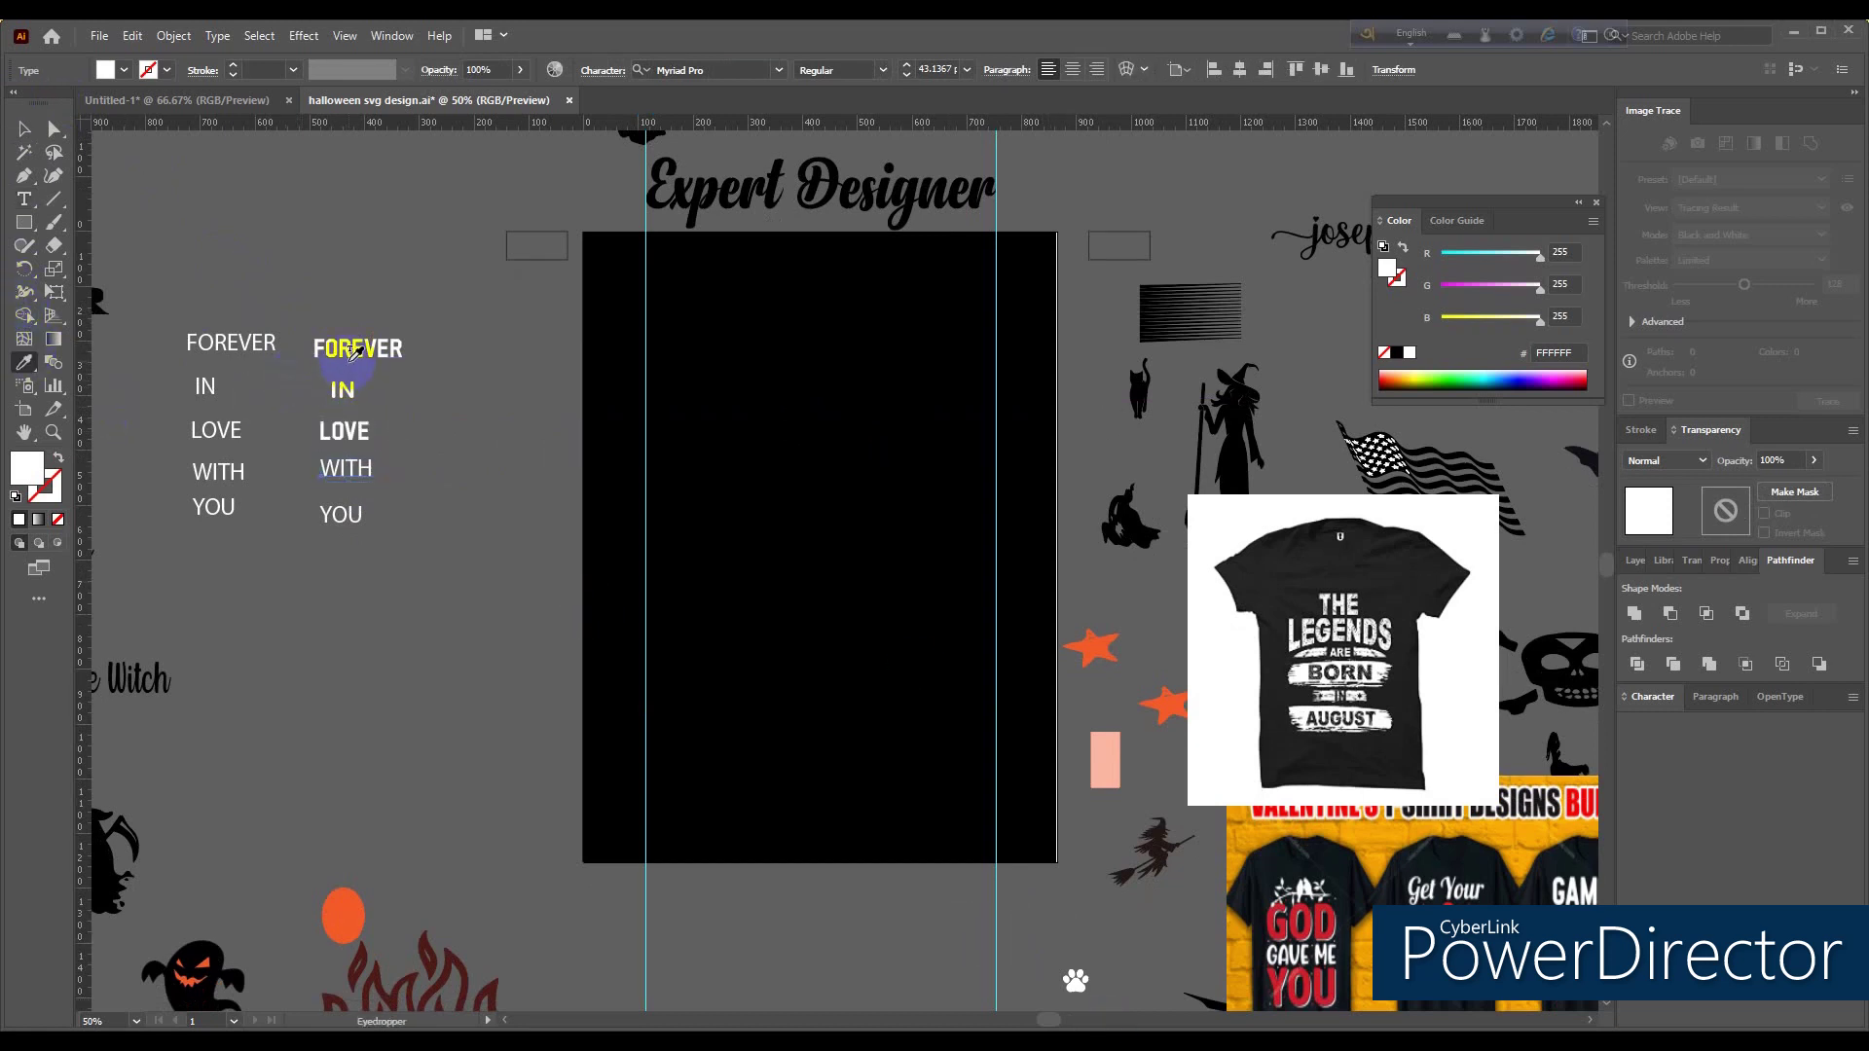
{"action": "left_click", "coordinate": [343, 390]}
Step: Give YOU the Berpatroli Selamanya 402 style with the Eyedropper
{"action": "left_click", "coordinate": [24, 127]}
{"action": "left_click", "coordinate": [357, 520]}
{"action": "left_click", "coordinate": [25, 361]}
{"action": "left_click", "coordinate": [346, 345]}
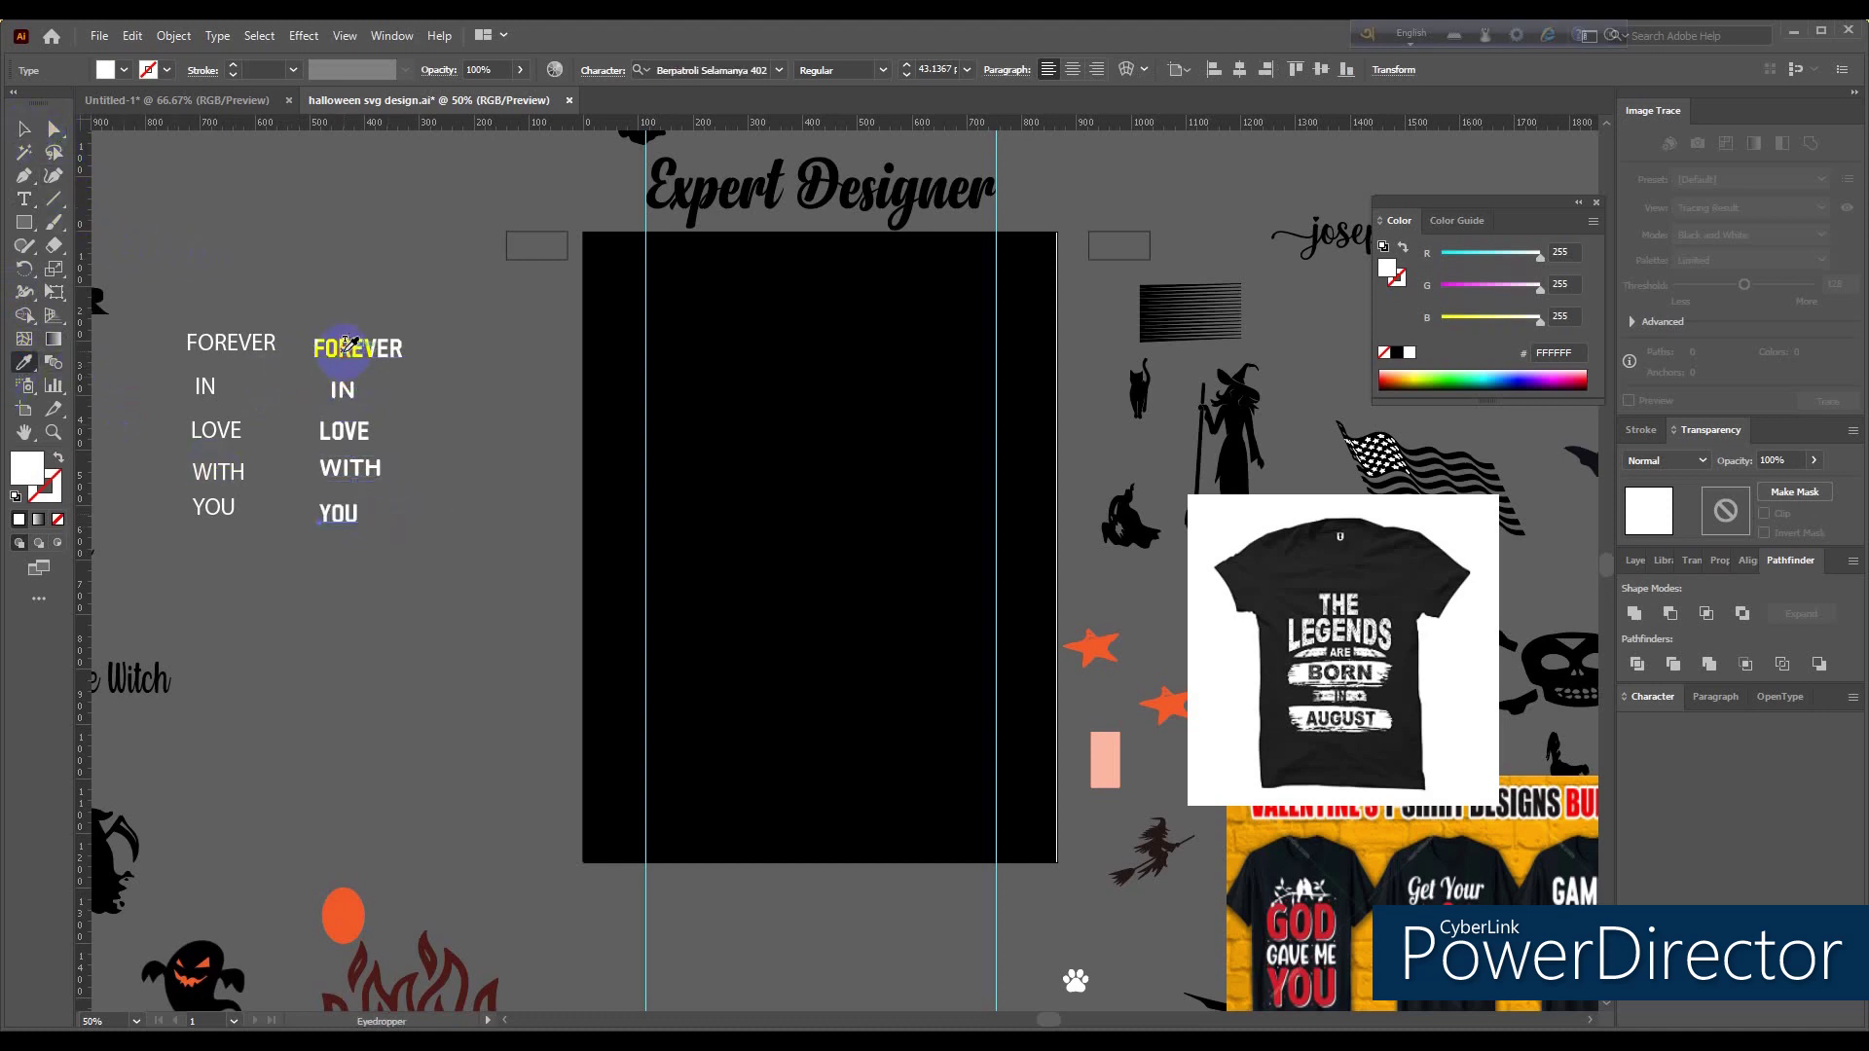
{"action": "left_click", "coordinate": [24, 128]}
{"action": "left_click", "coordinate": [357, 275]}
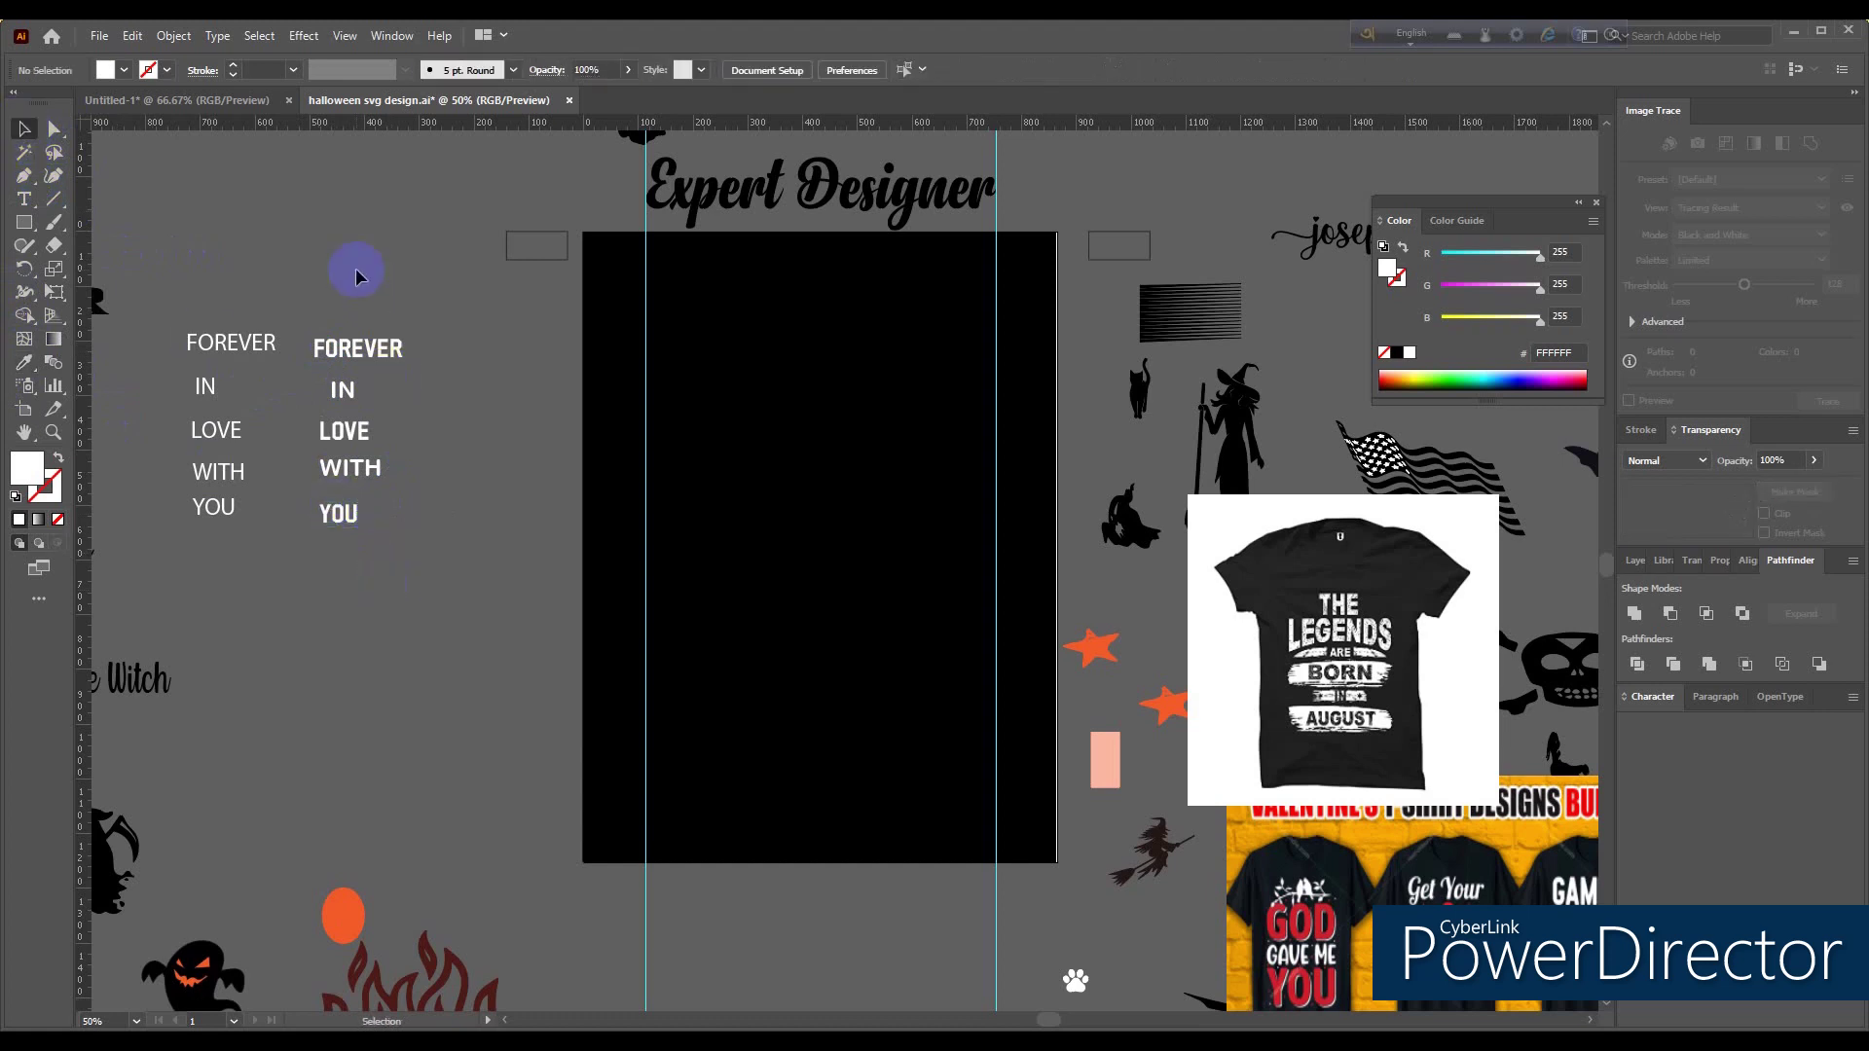
{"action": "left_click", "coordinate": [324, 583]}
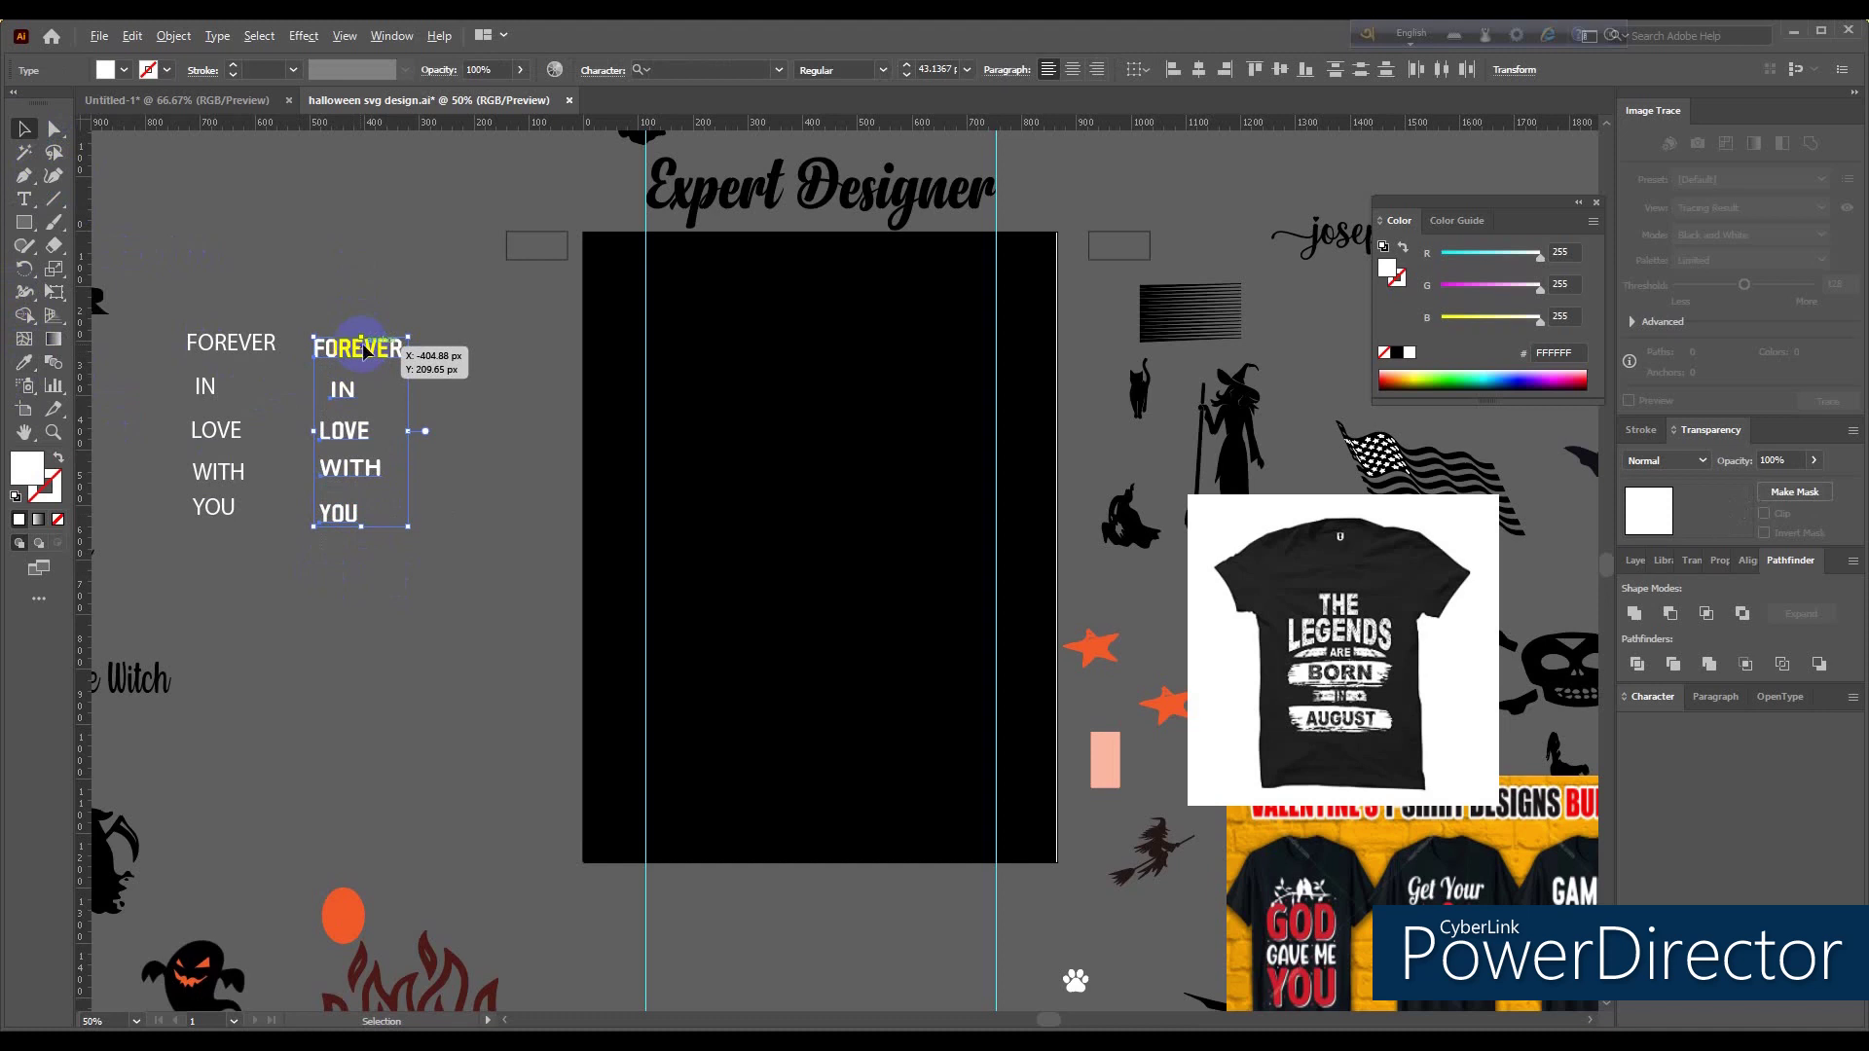
Step: Alt-drag a copy of the bold stack onto the artboard and move FOREVER and IN higher
{"action": "left_click_drag", "start_coordinate": [363, 350], "coordinate": [838, 412]}
{"action": "left_click", "coordinate": [632, 464]}
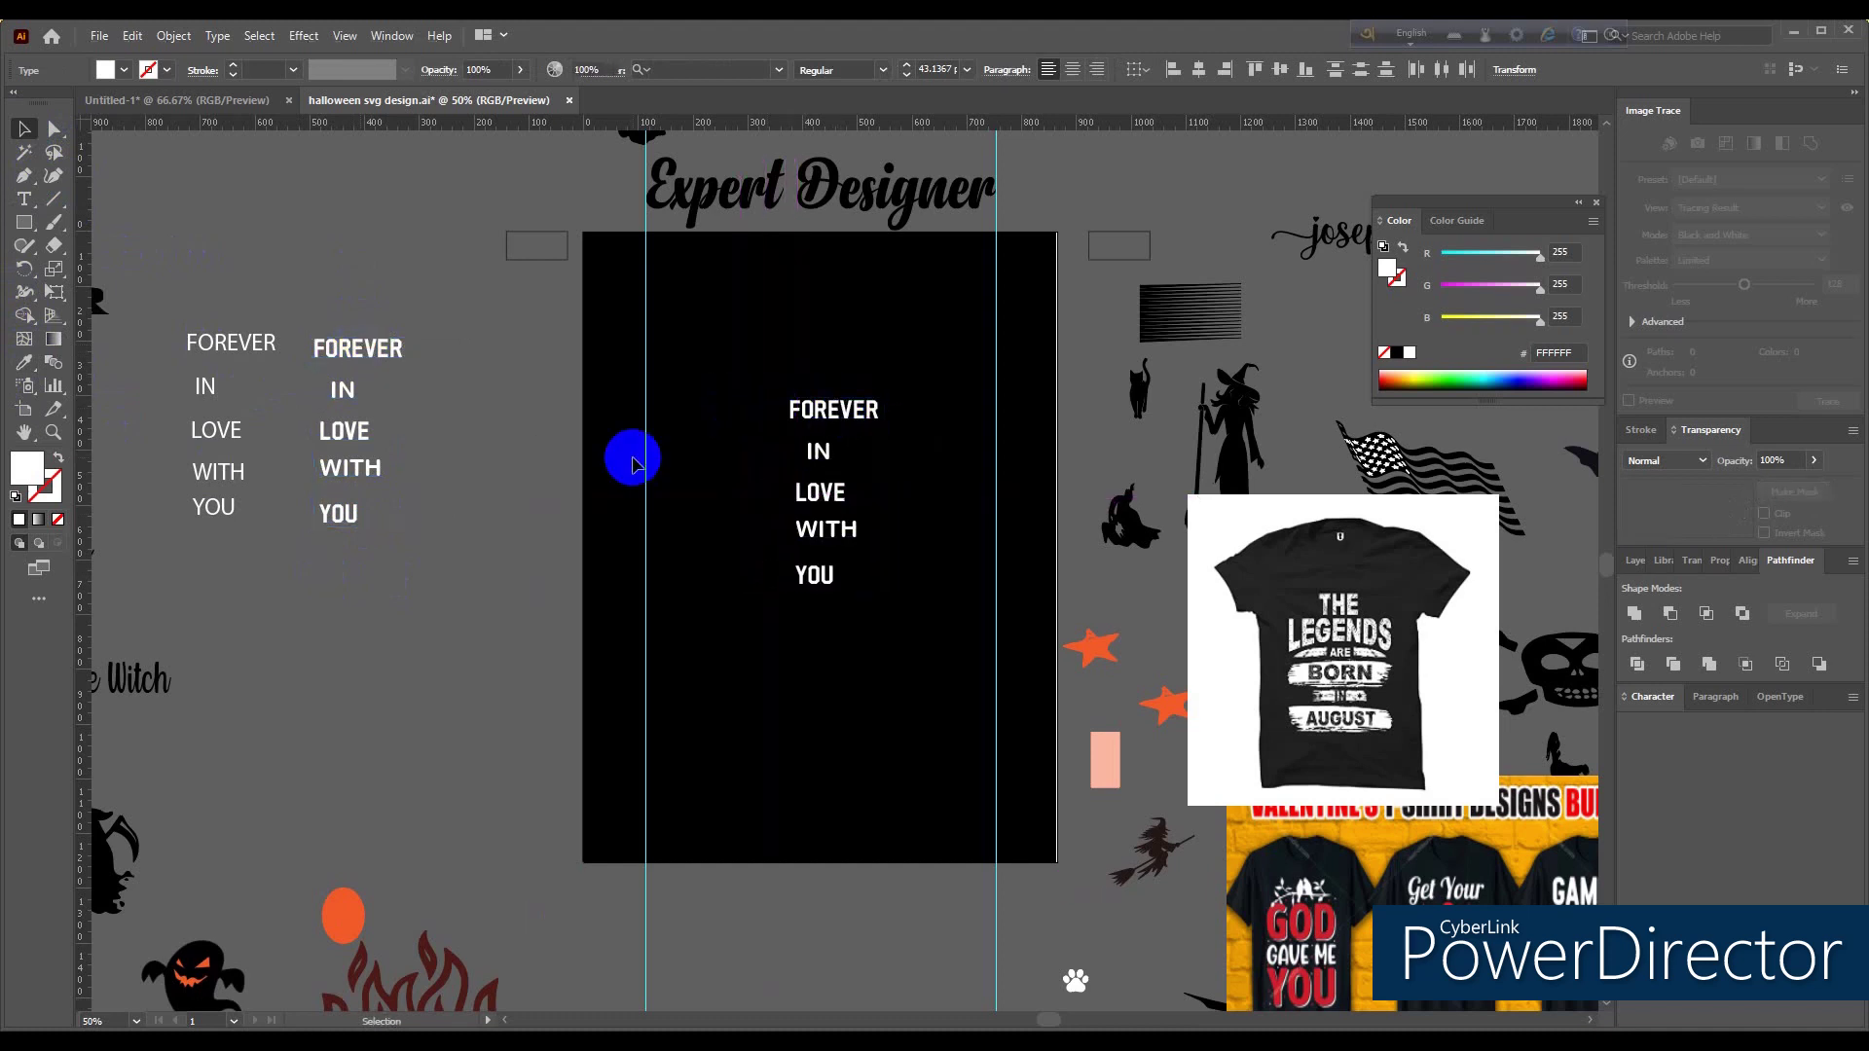
{"action": "scroll", "coordinate": [501, 506], "scroll_direction": "right", "scroll_amount": 3}
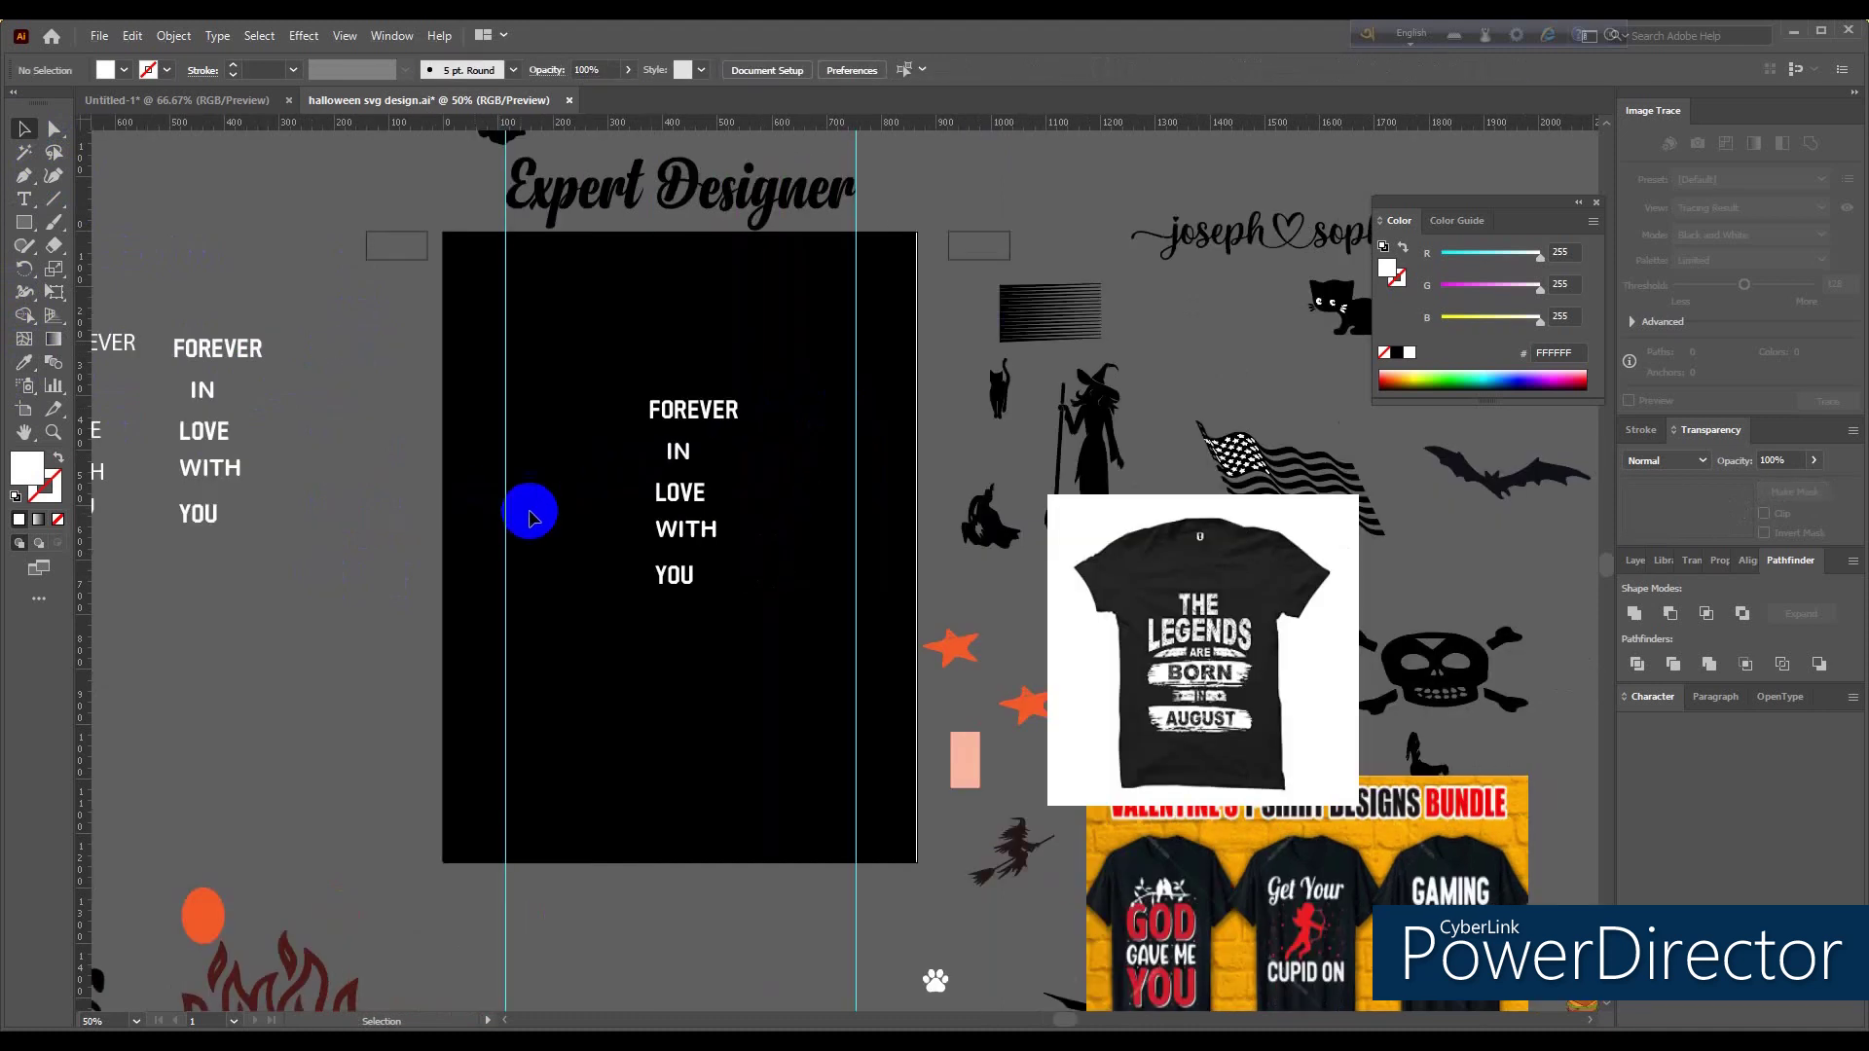
{"action": "left_click_drag", "start_coordinate": [678, 414], "coordinate": [678, 344]}
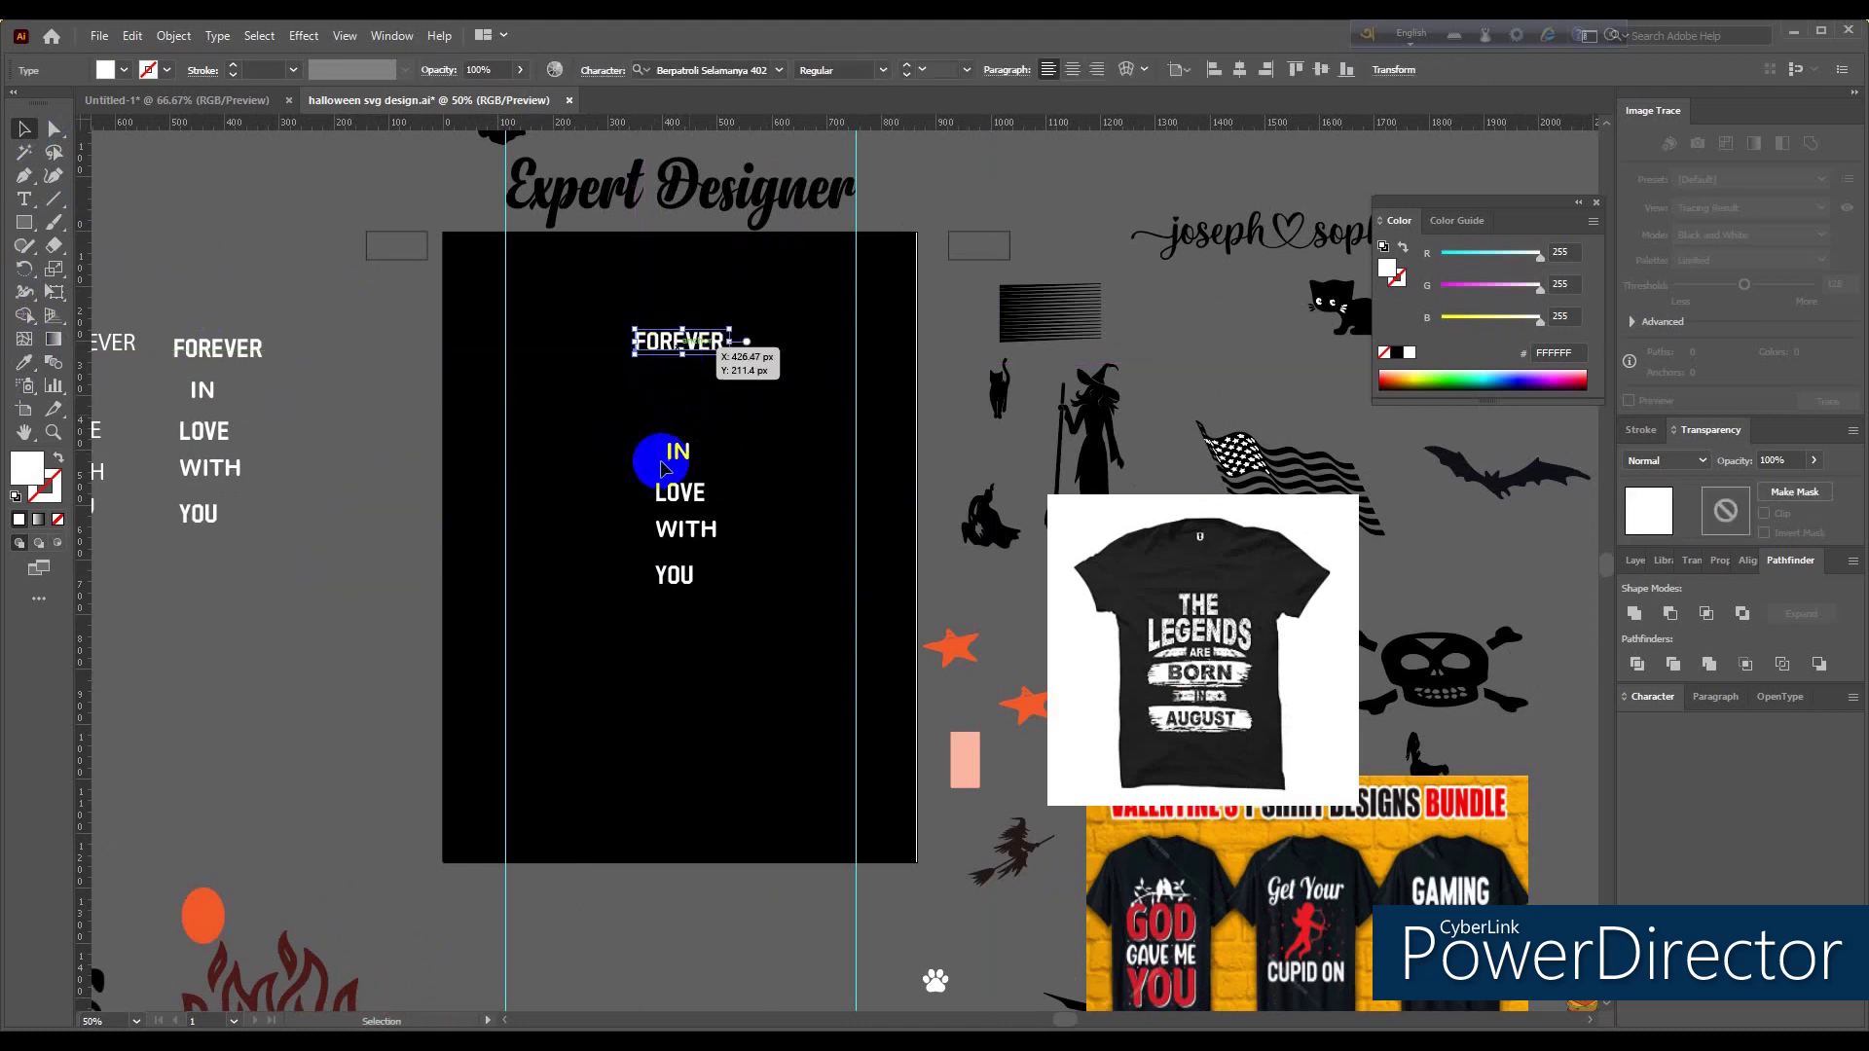
{"action": "left_click_drag", "start_coordinate": [661, 468], "coordinate": [675, 426]}
Step: Scale FOREVER up to span the top of the artboard
{"action": "left_click", "coordinate": [691, 345]}
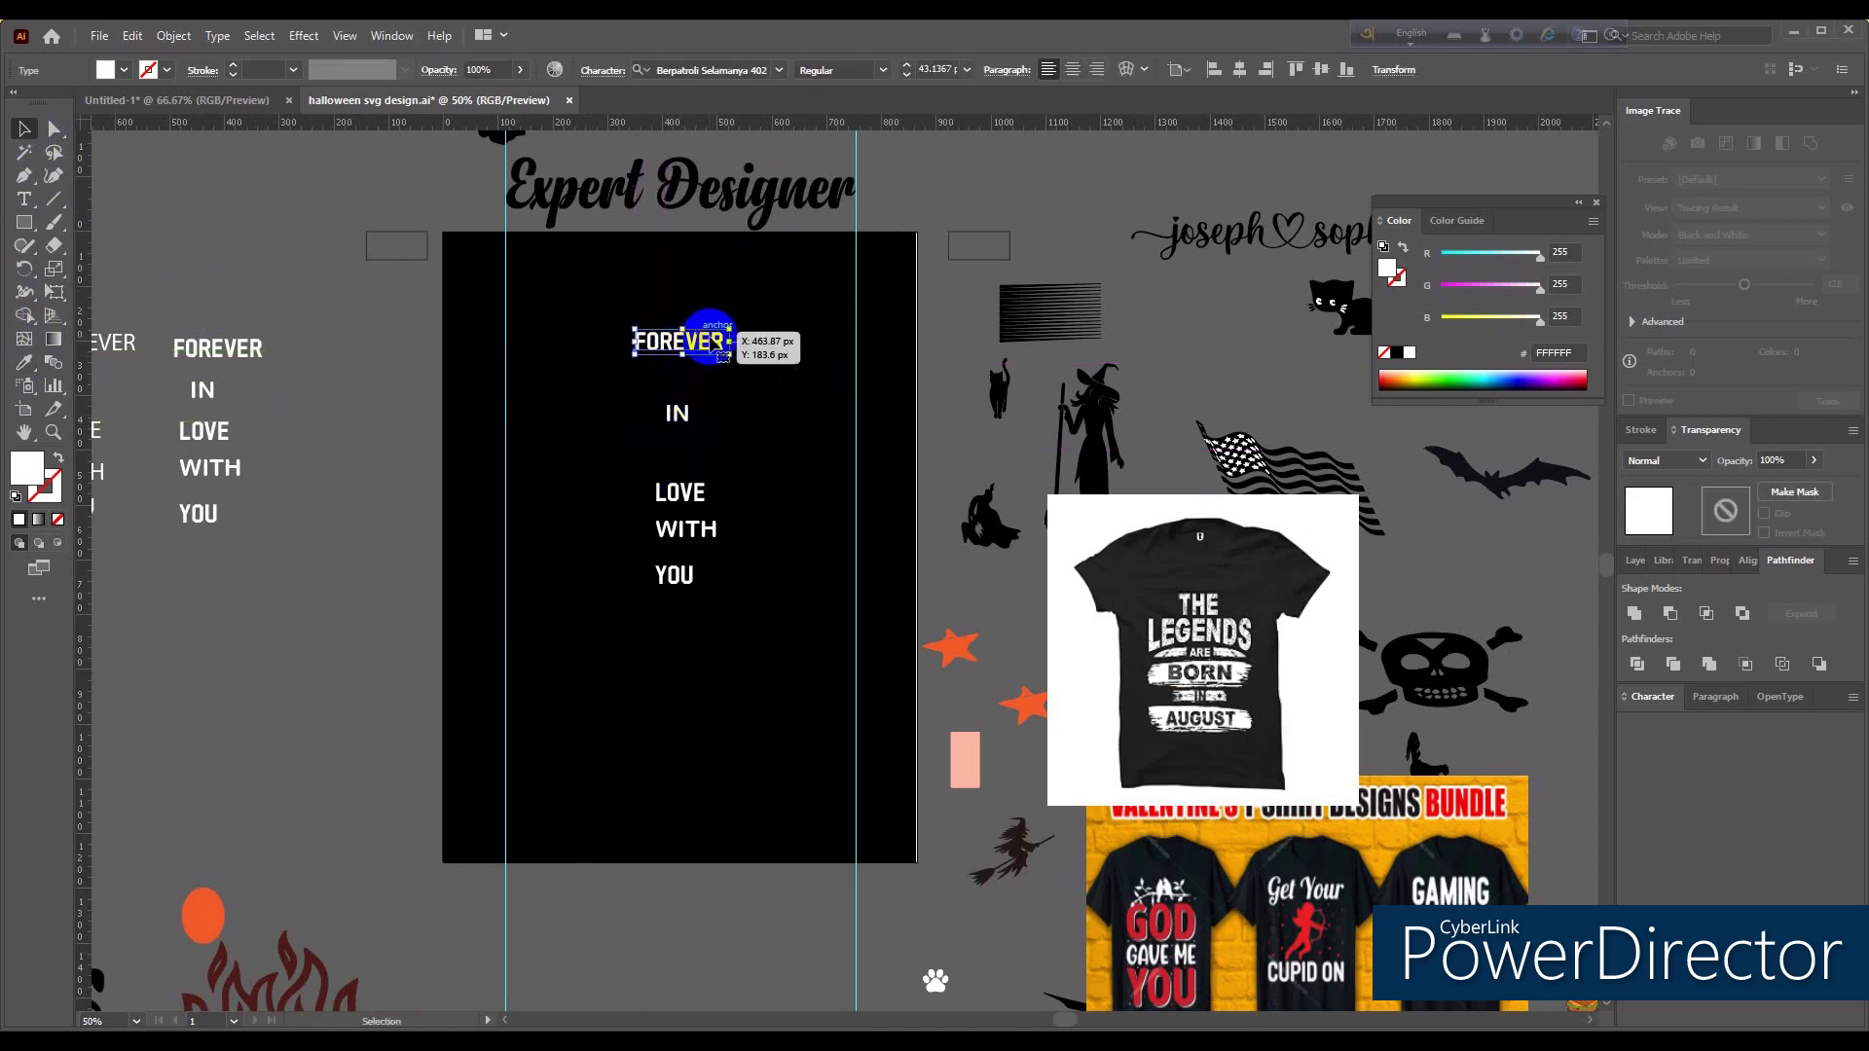
{"action": "left_click_drag", "start_coordinate": [727, 354], "coordinate": [815, 382]}
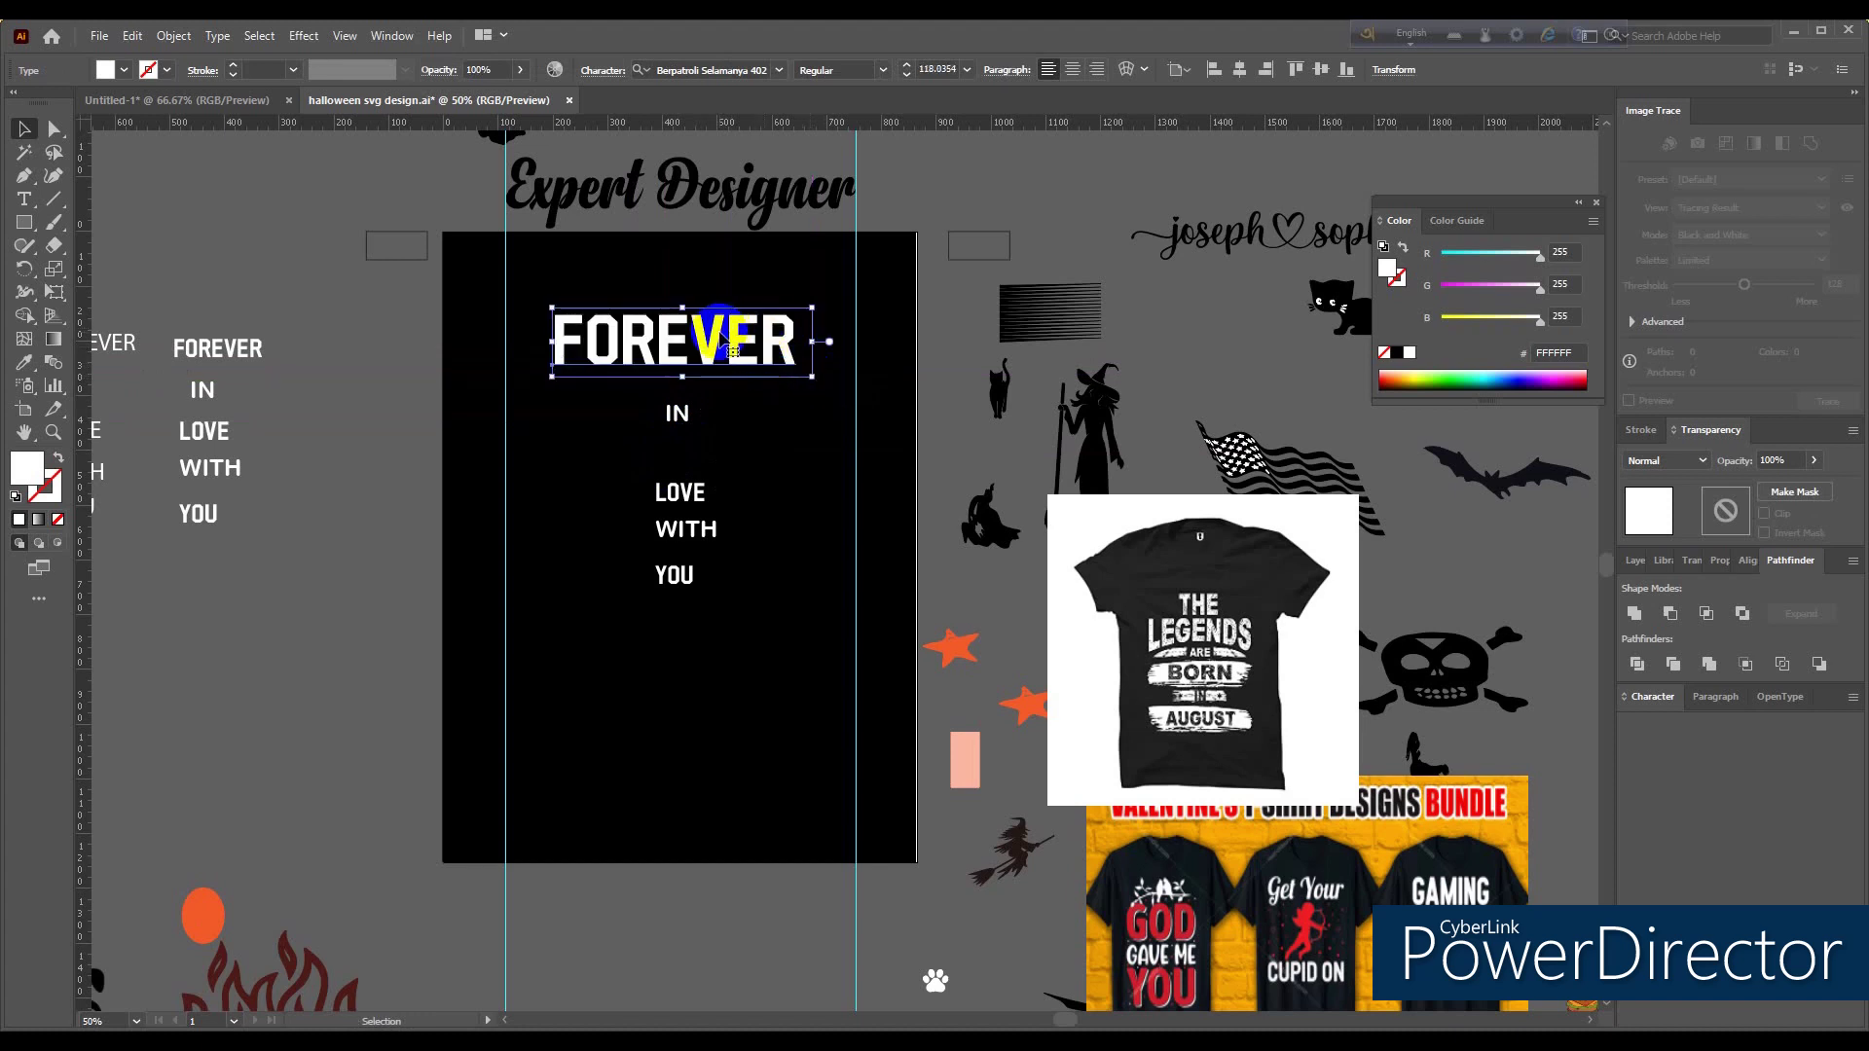
{"action": "scroll", "coordinate": [732, 349], "scroll_direction": "left", "scroll_amount": 2}
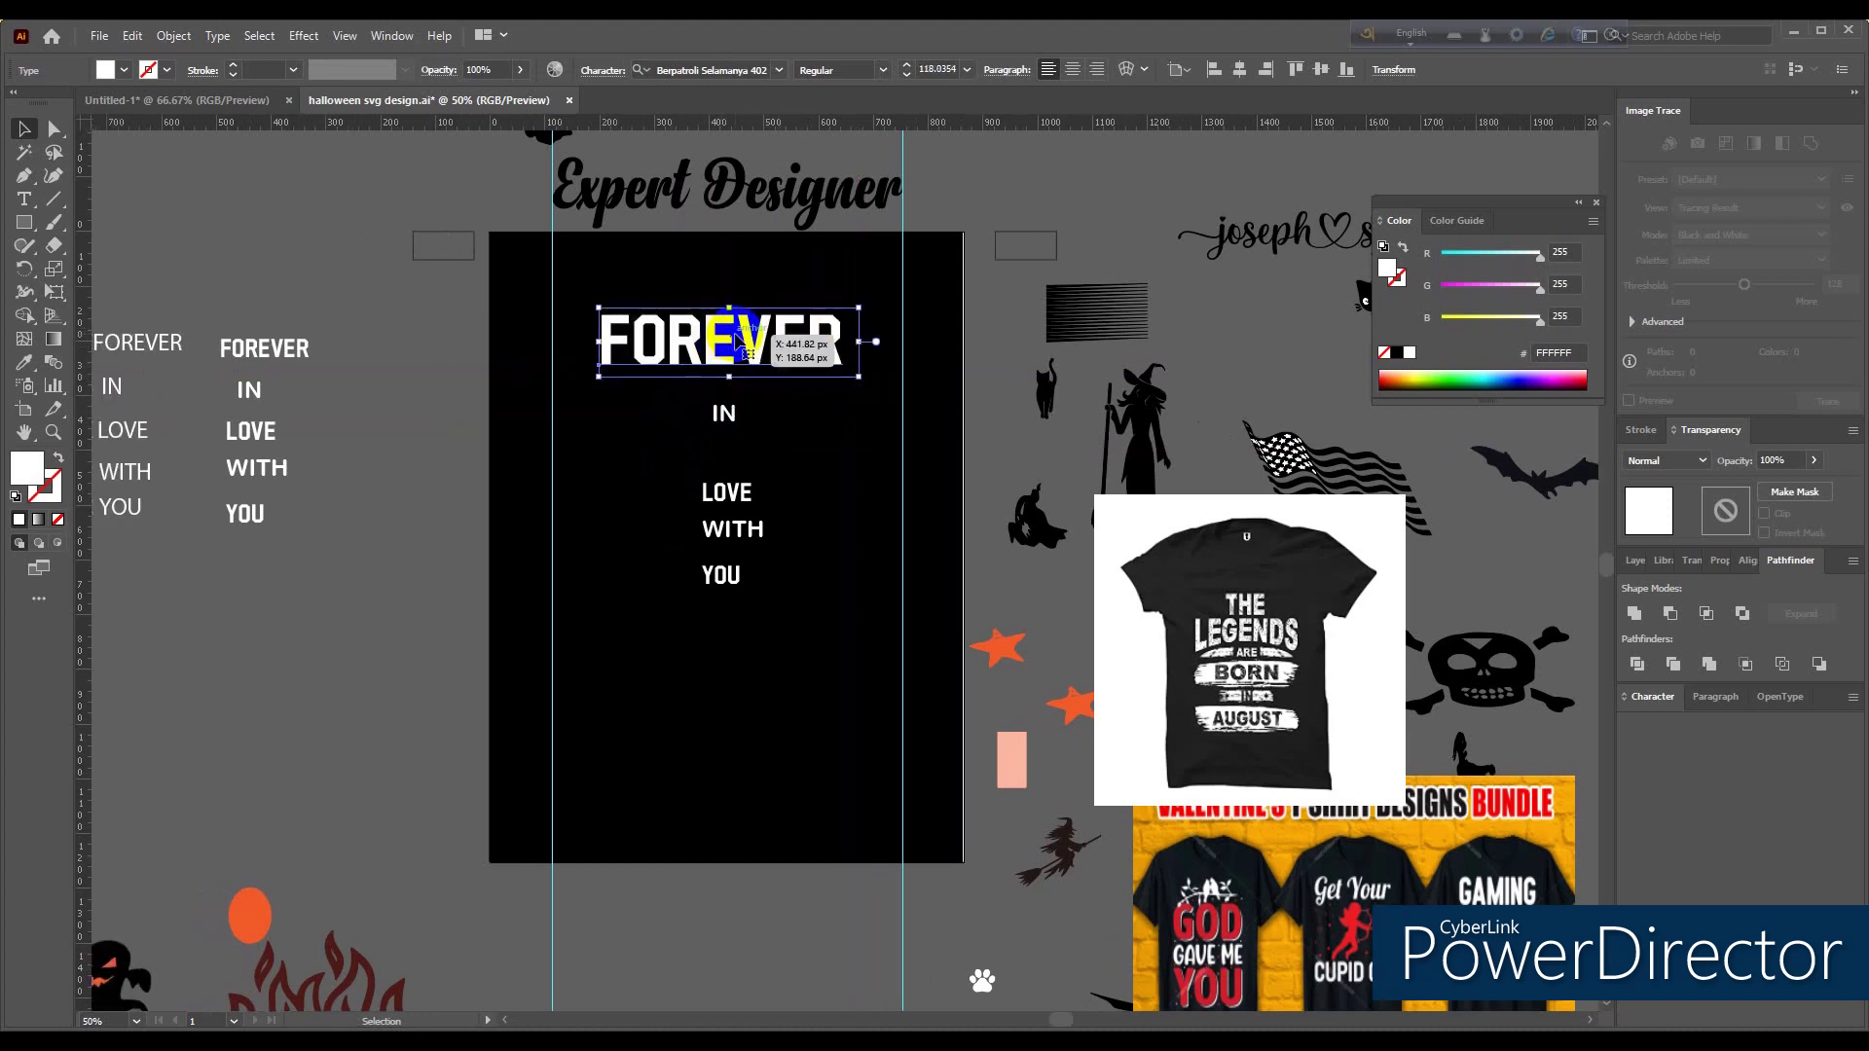
{"action": "left_click", "coordinate": [389, 36]}
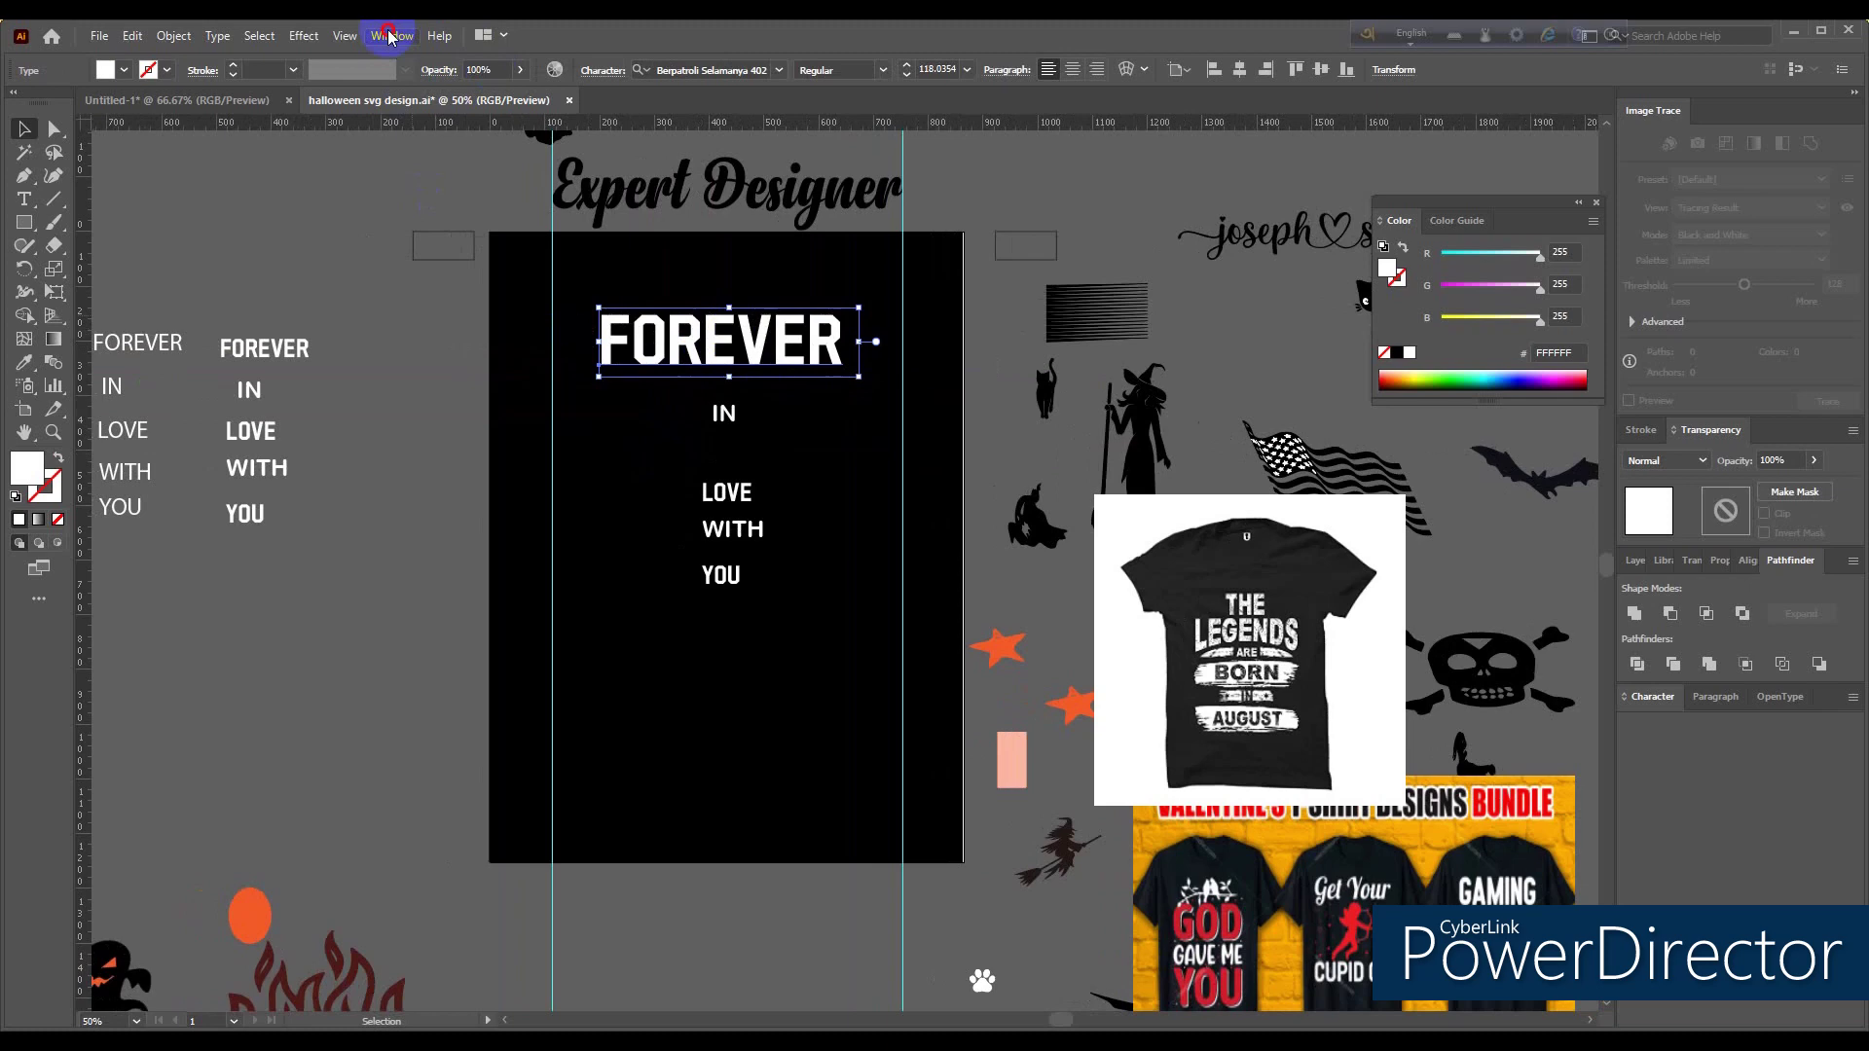
{"action": "left_click", "coordinate": [302, 39]}
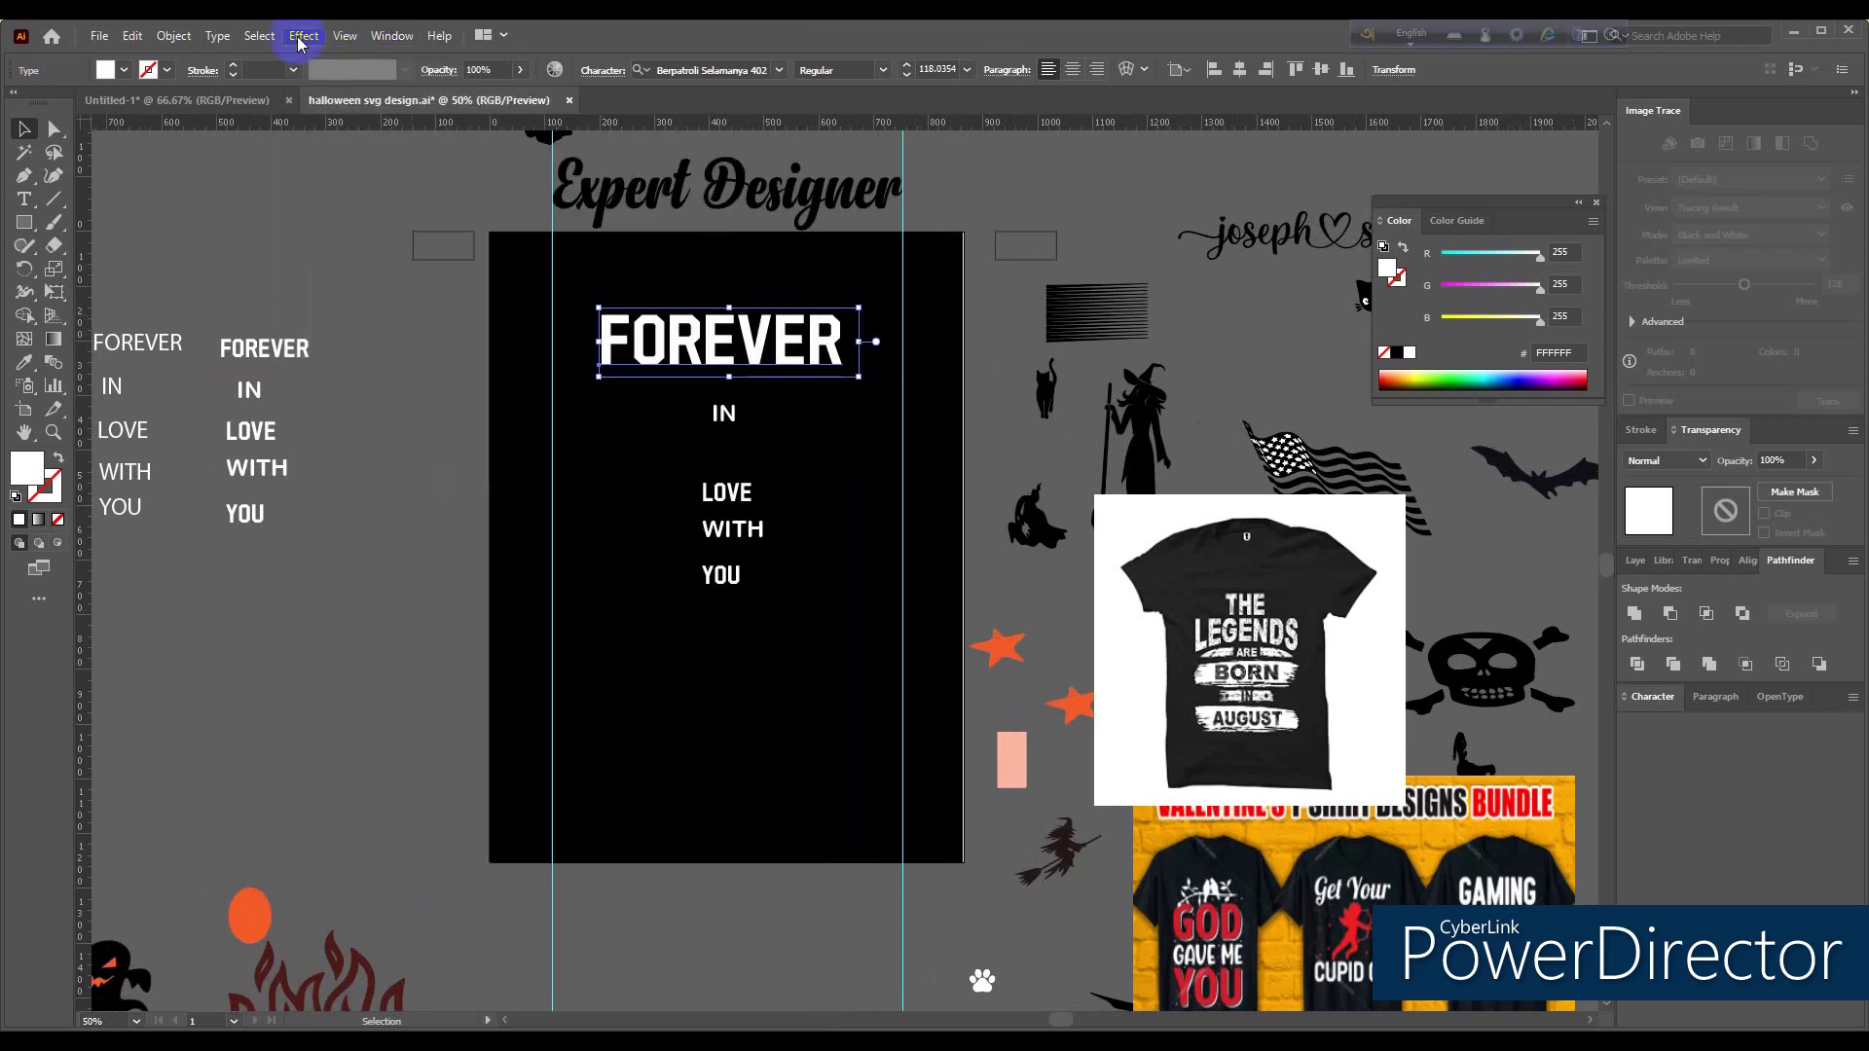
Step: Apply an Arc warp to FOREVER, then switch to Arch with a reduced bend
{"action": "left_click", "coordinate": [304, 39]}
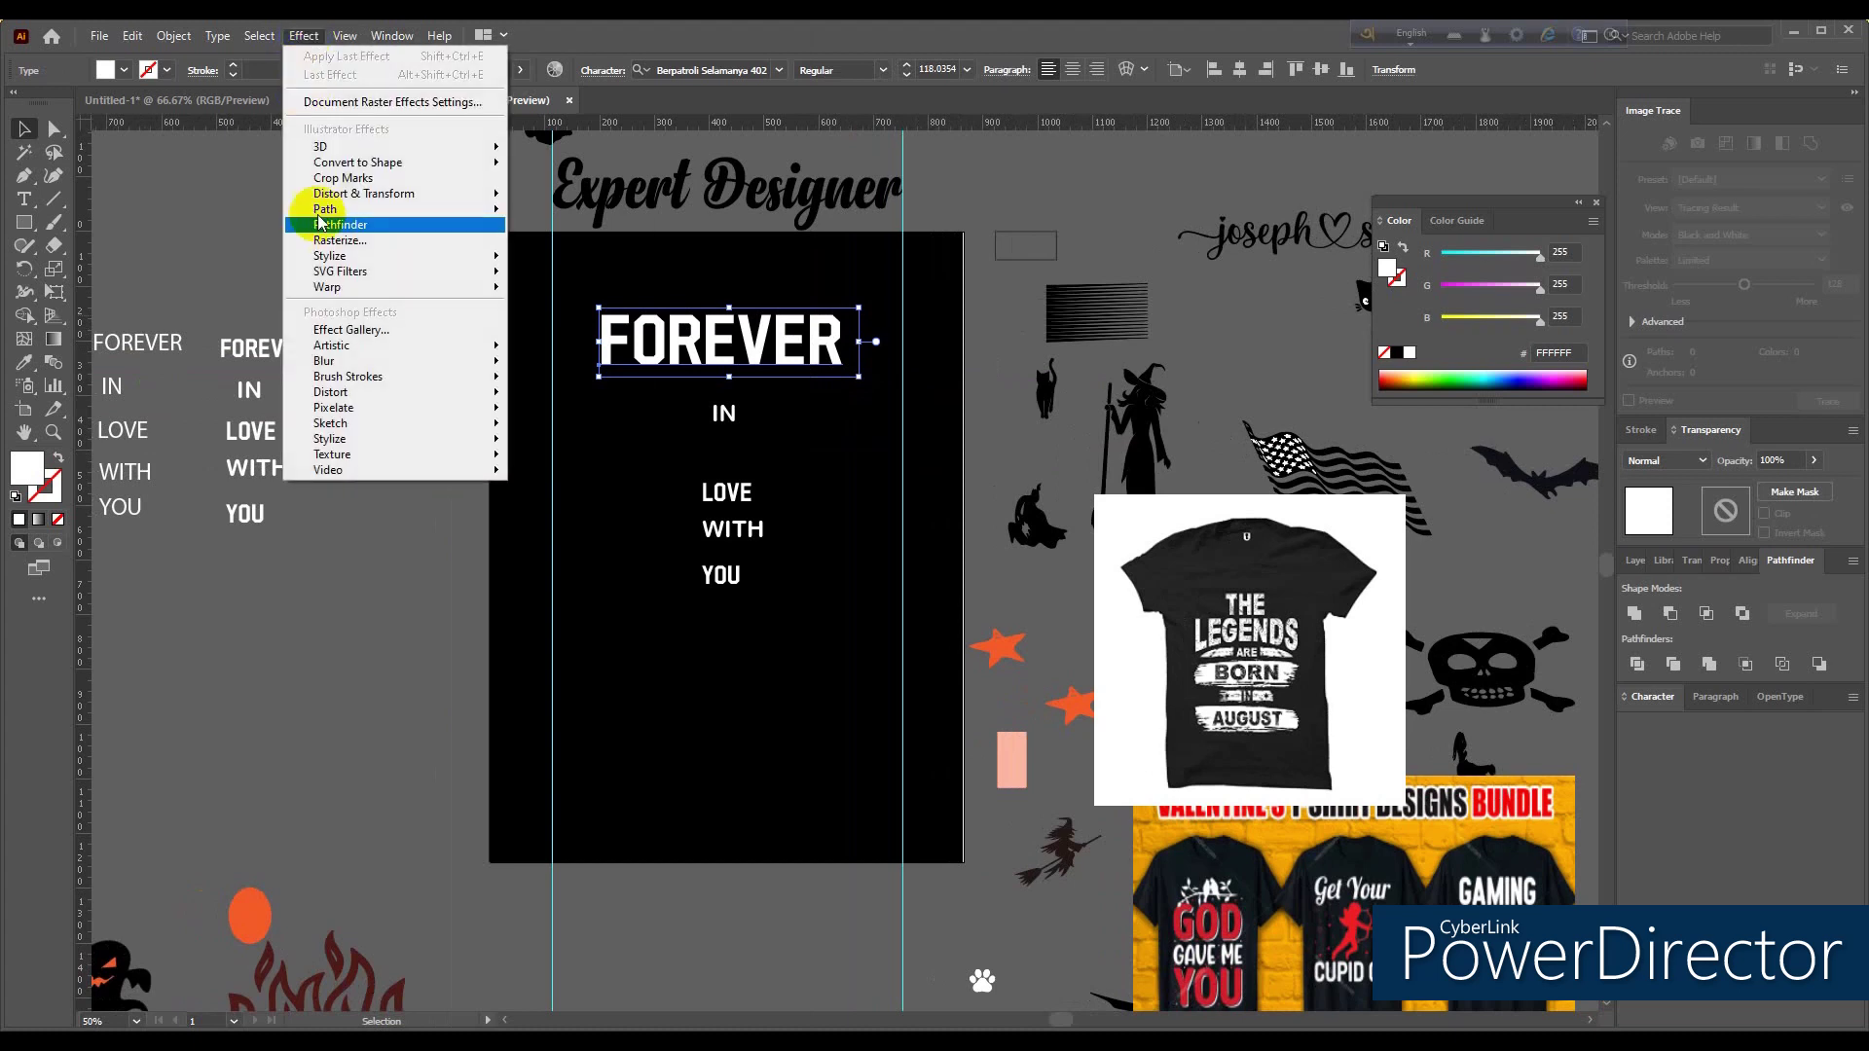
{"action": "mouse_move", "coordinate": [329, 286]}
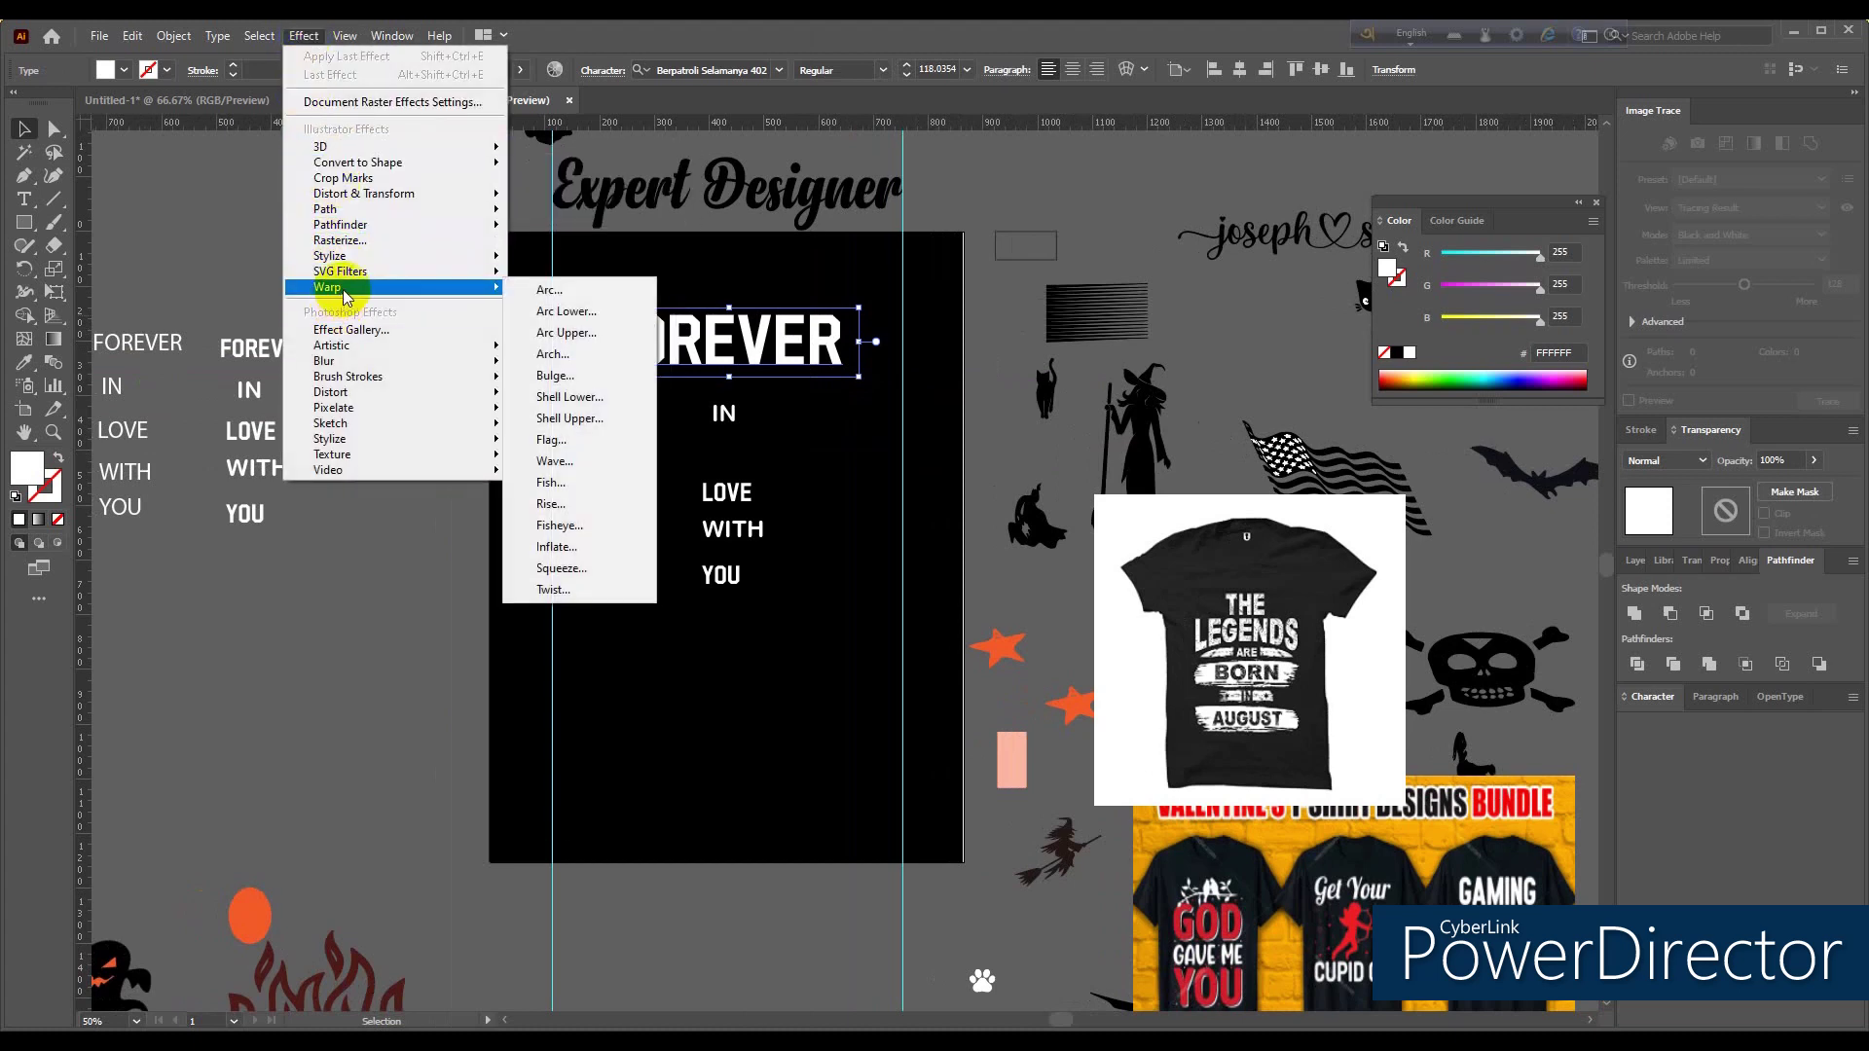
{"action": "left_click", "coordinate": [558, 290]}
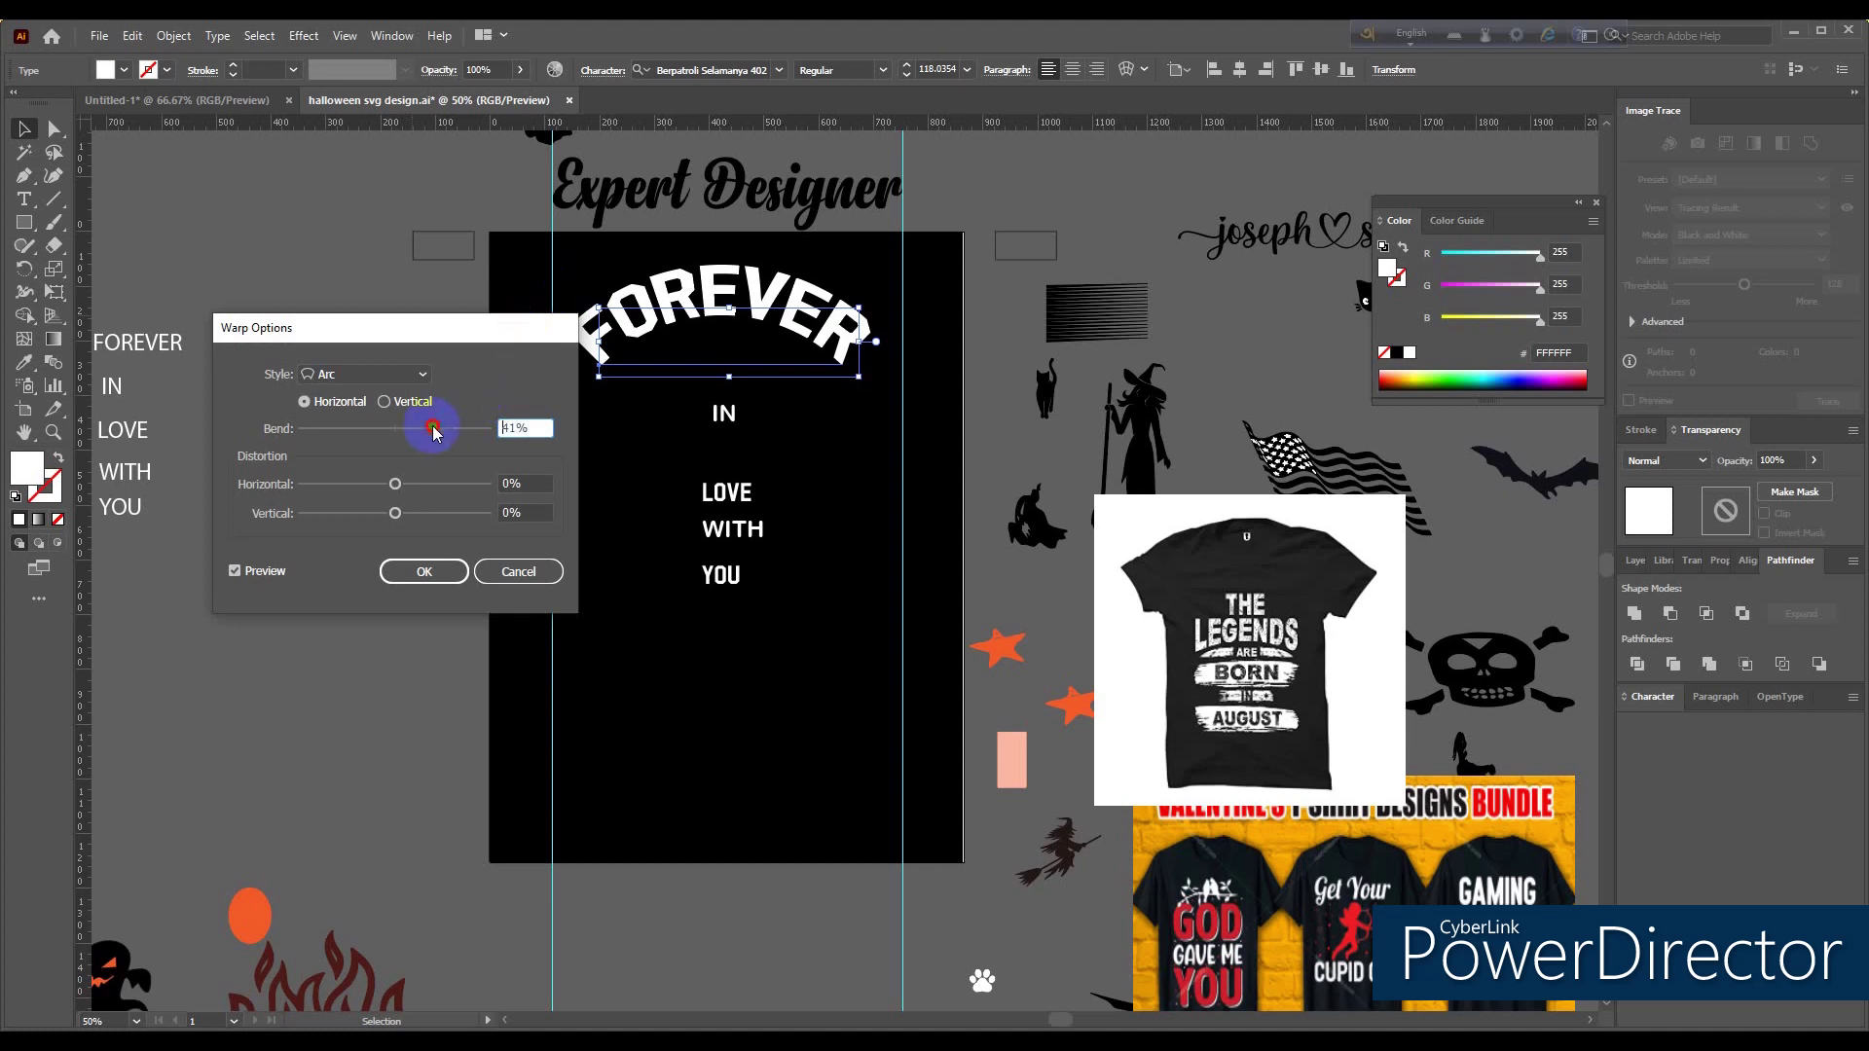
{"action": "left_click_drag", "start_coordinate": [425, 429], "coordinate": [426, 429]}
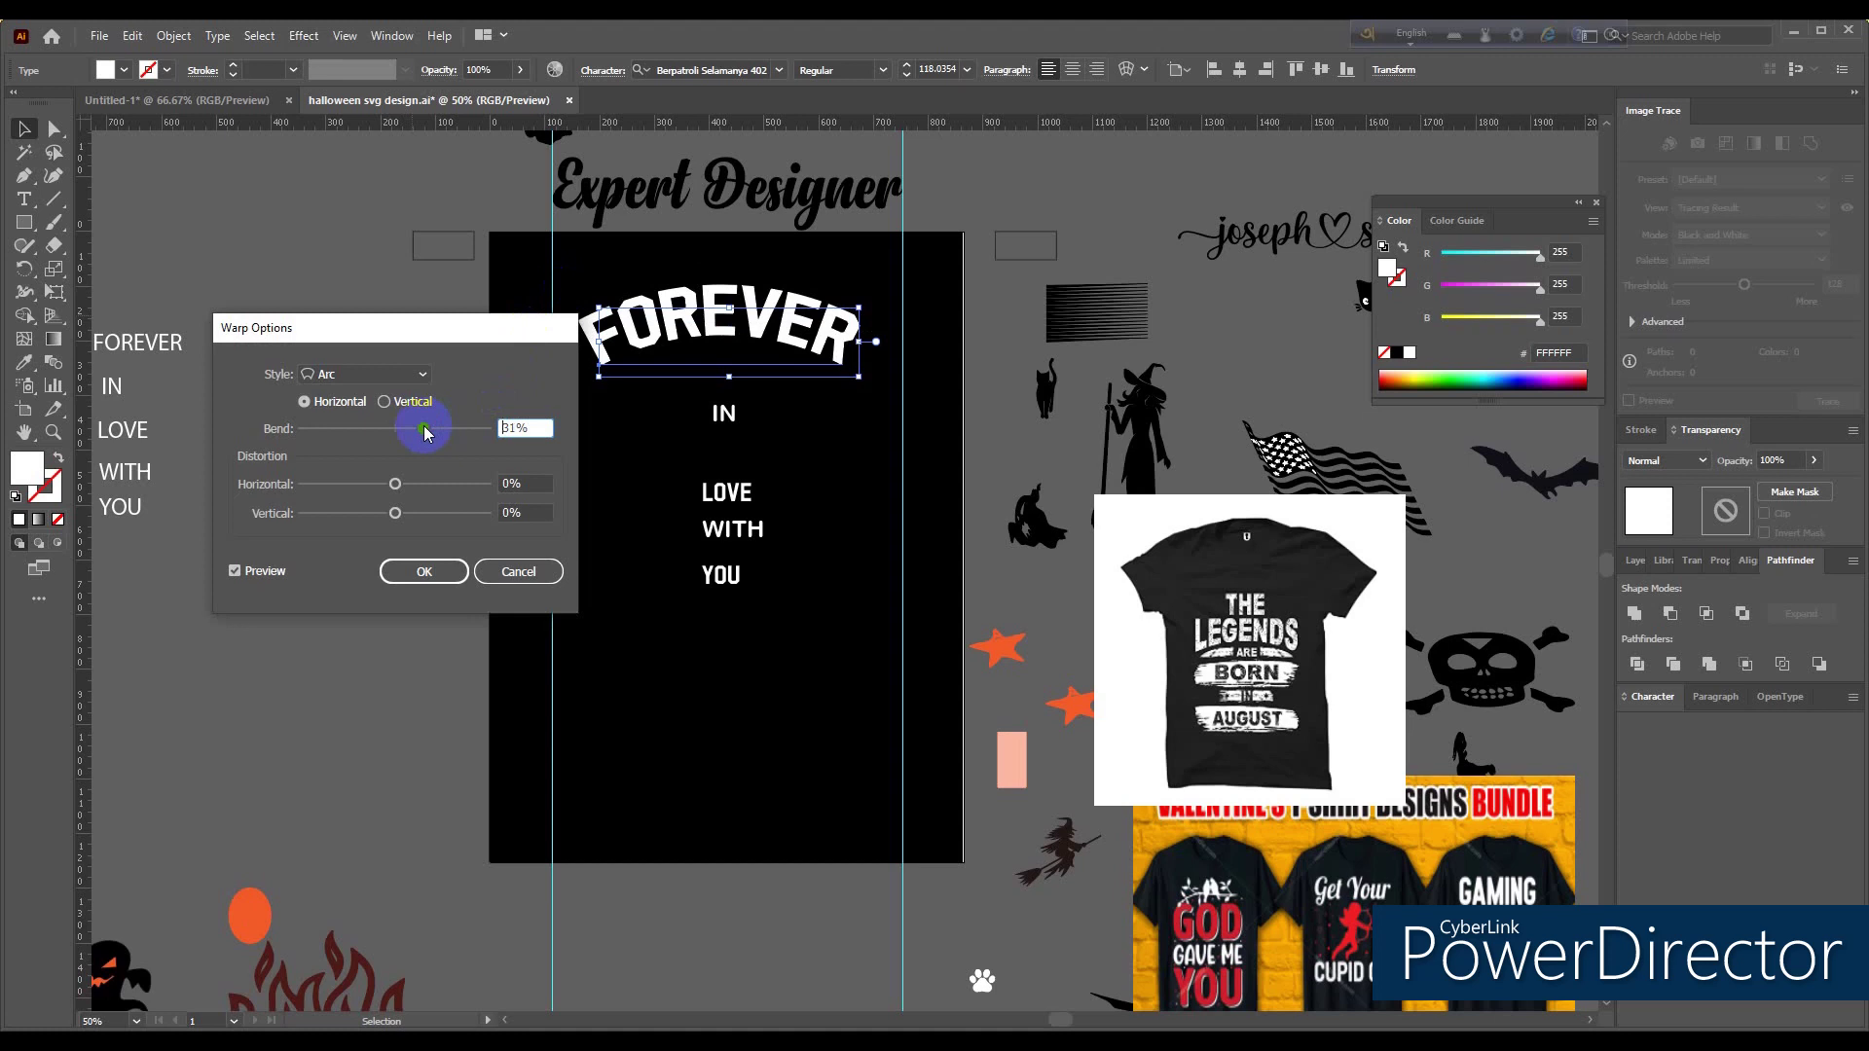
{"action": "left_click", "coordinate": [420, 376]}
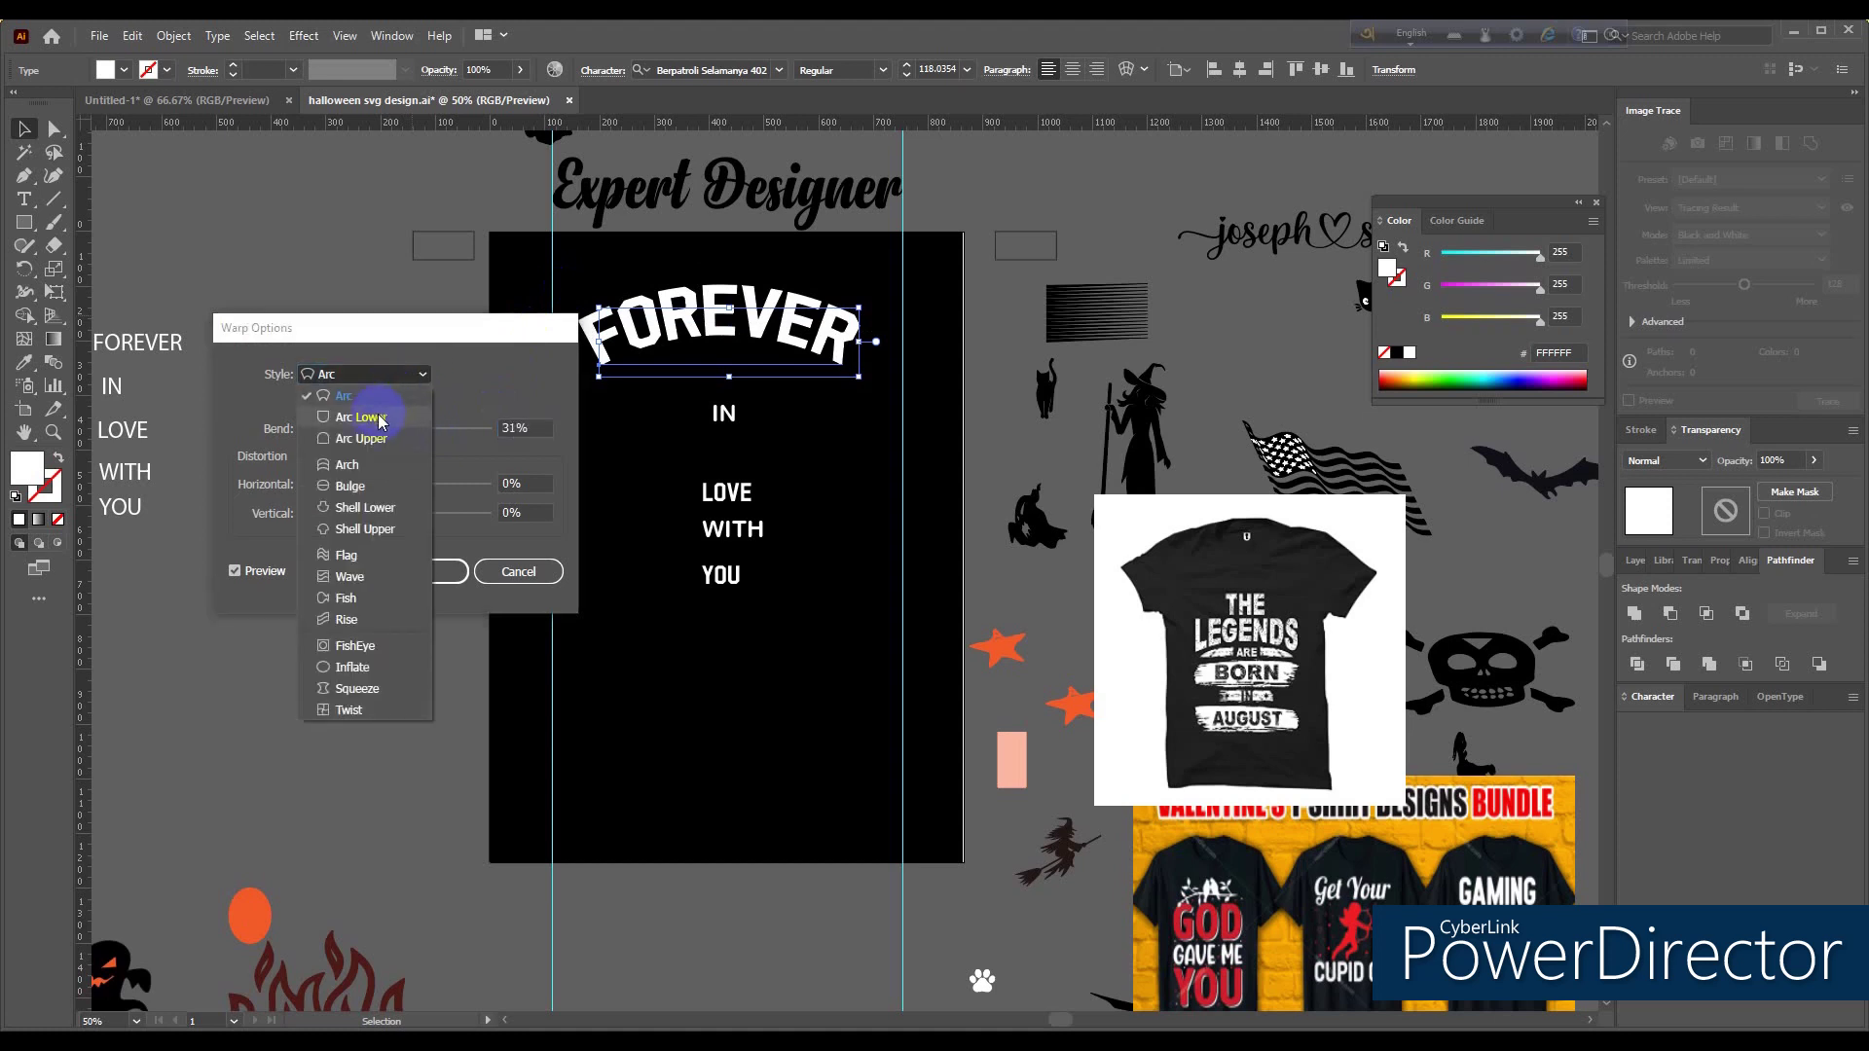
{"action": "left_click", "coordinate": [352, 465]}
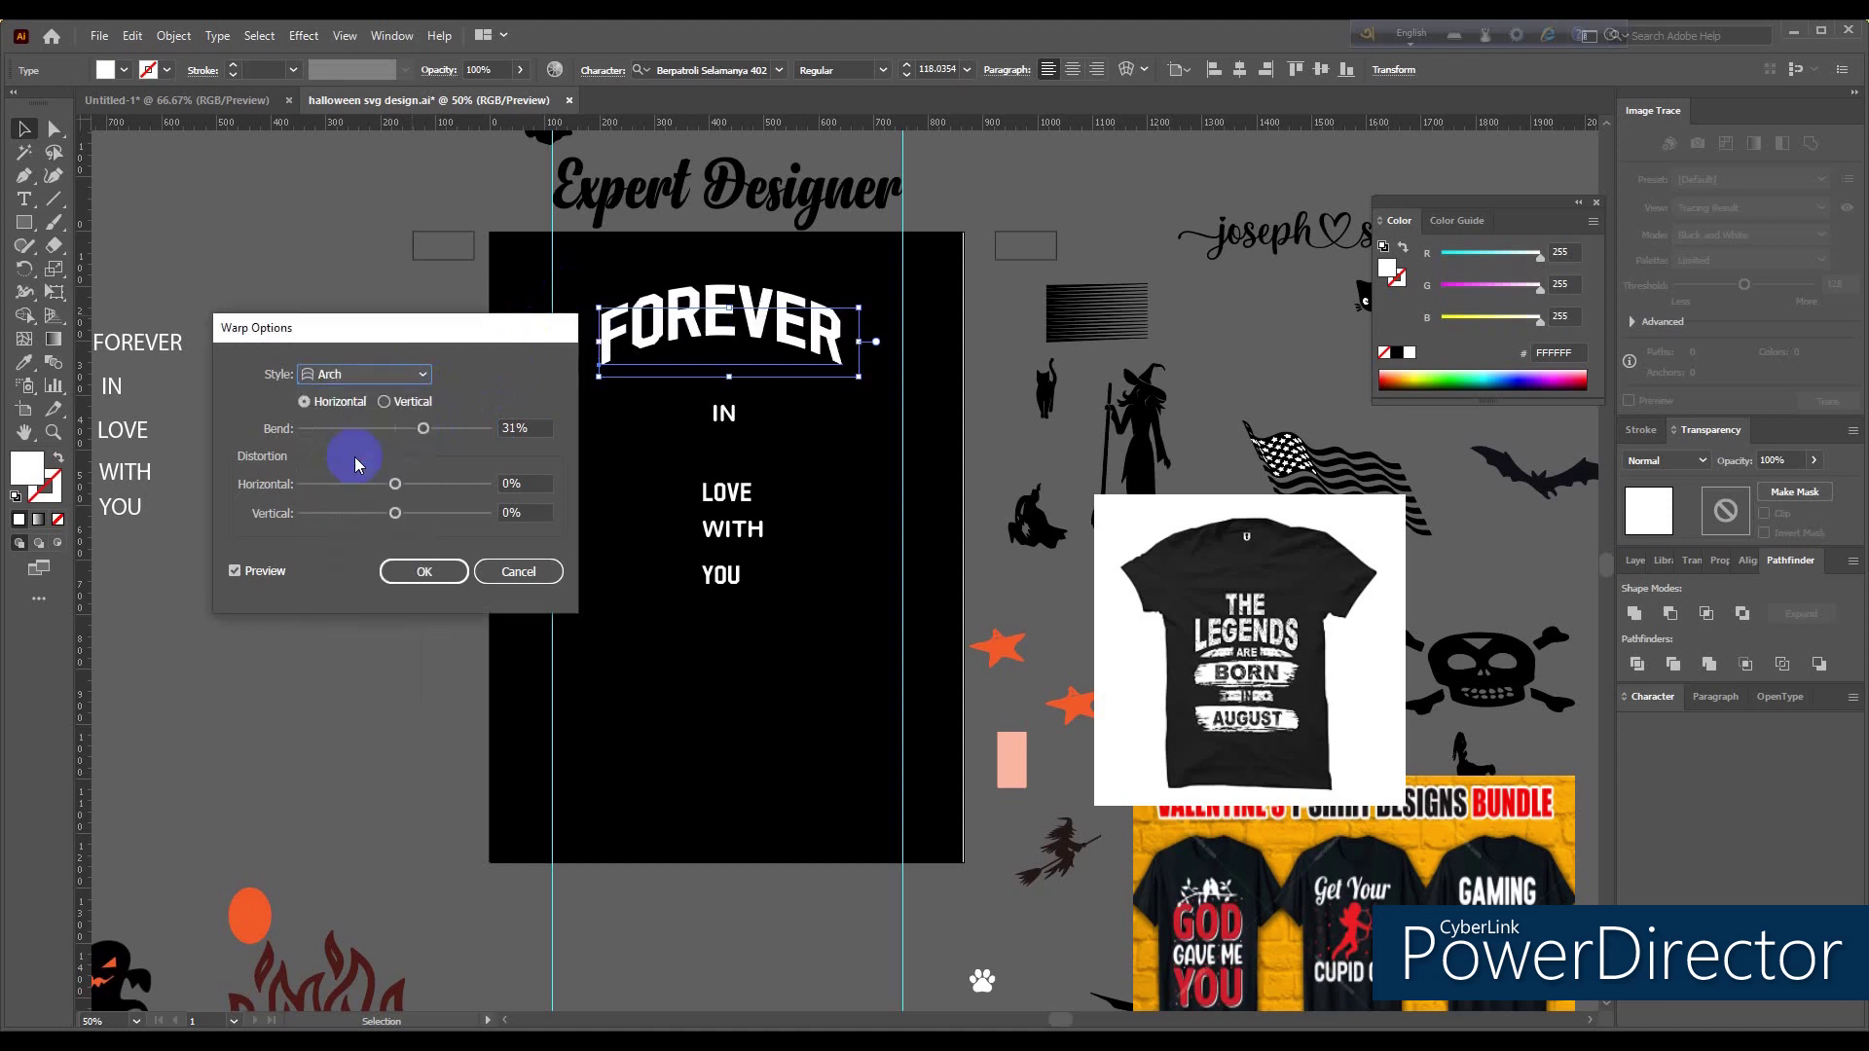
{"action": "mouse_move", "coordinate": [422, 428]}
{"action": "left_mouse_down"}
{"action": "mouse_move", "coordinate": [406, 428]}
{"action": "mouse_move", "coordinate": [469, 434]}
{"action": "left_mouse_up"}
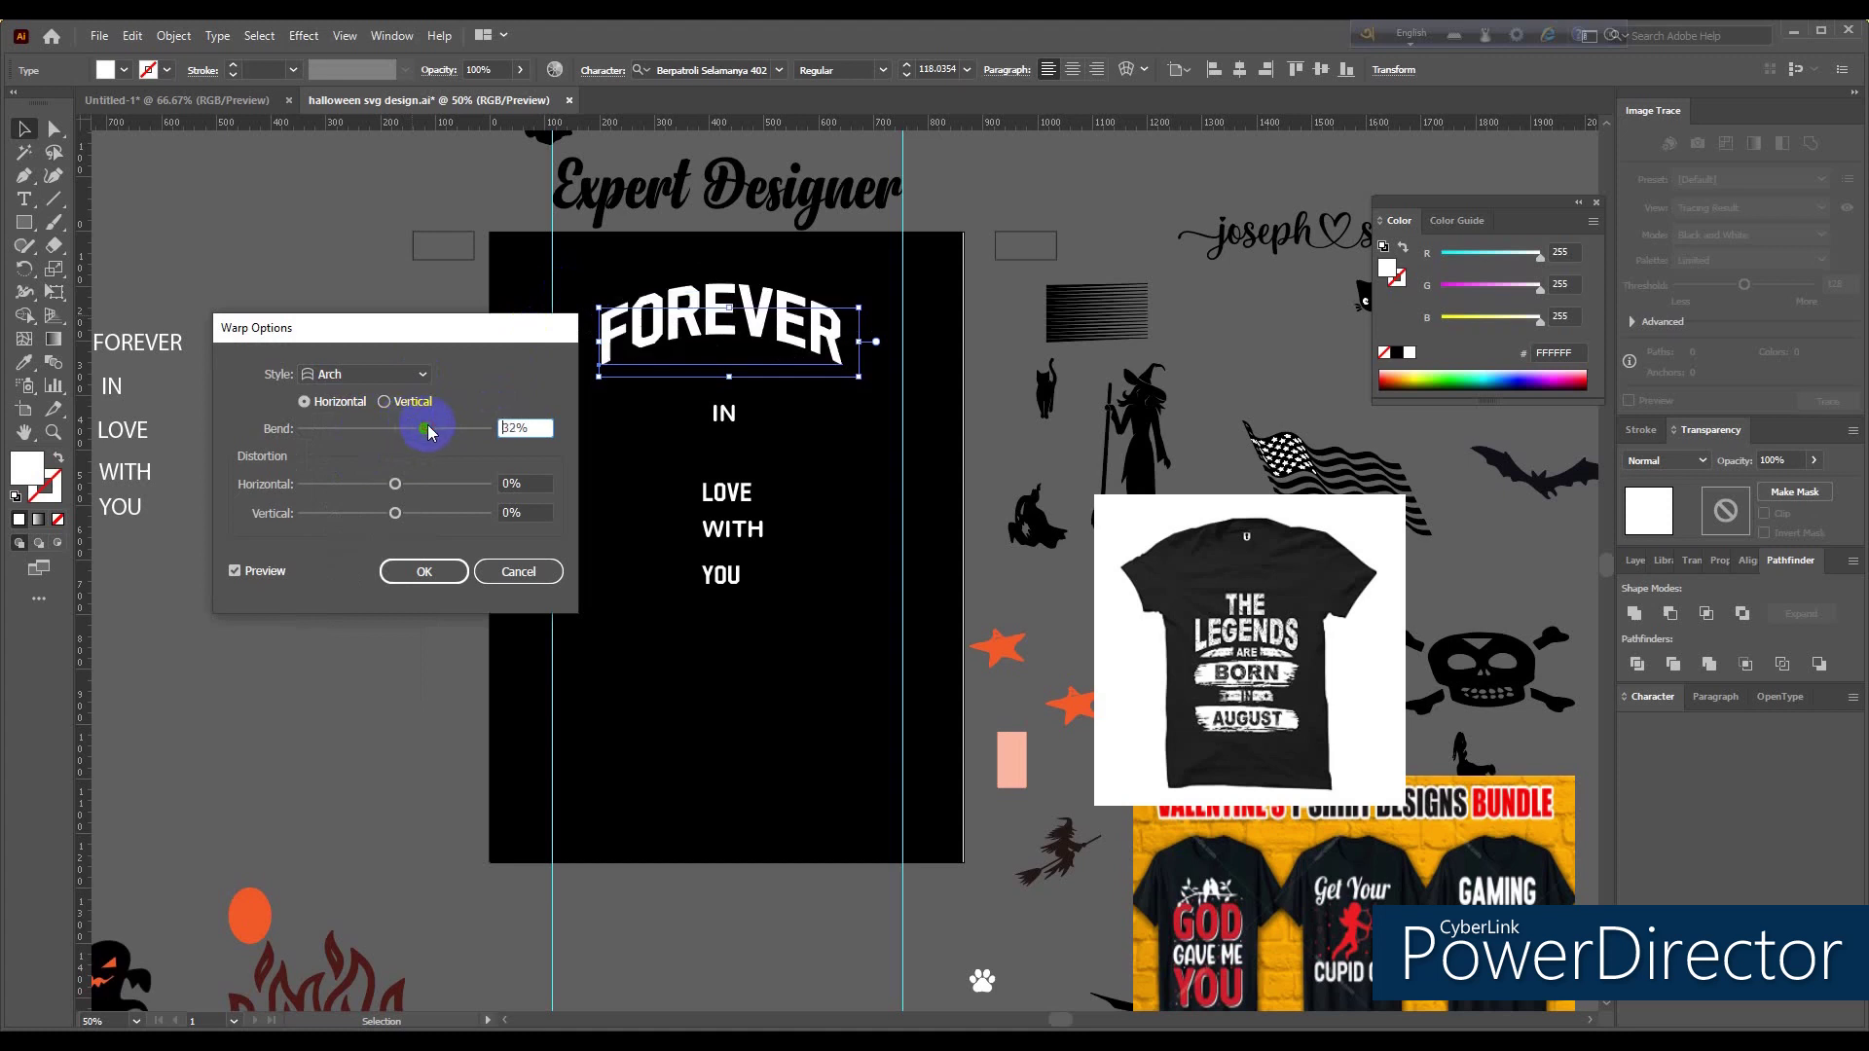
{"action": "left_click_drag", "start_coordinate": [470, 434], "coordinate": [441, 434]}
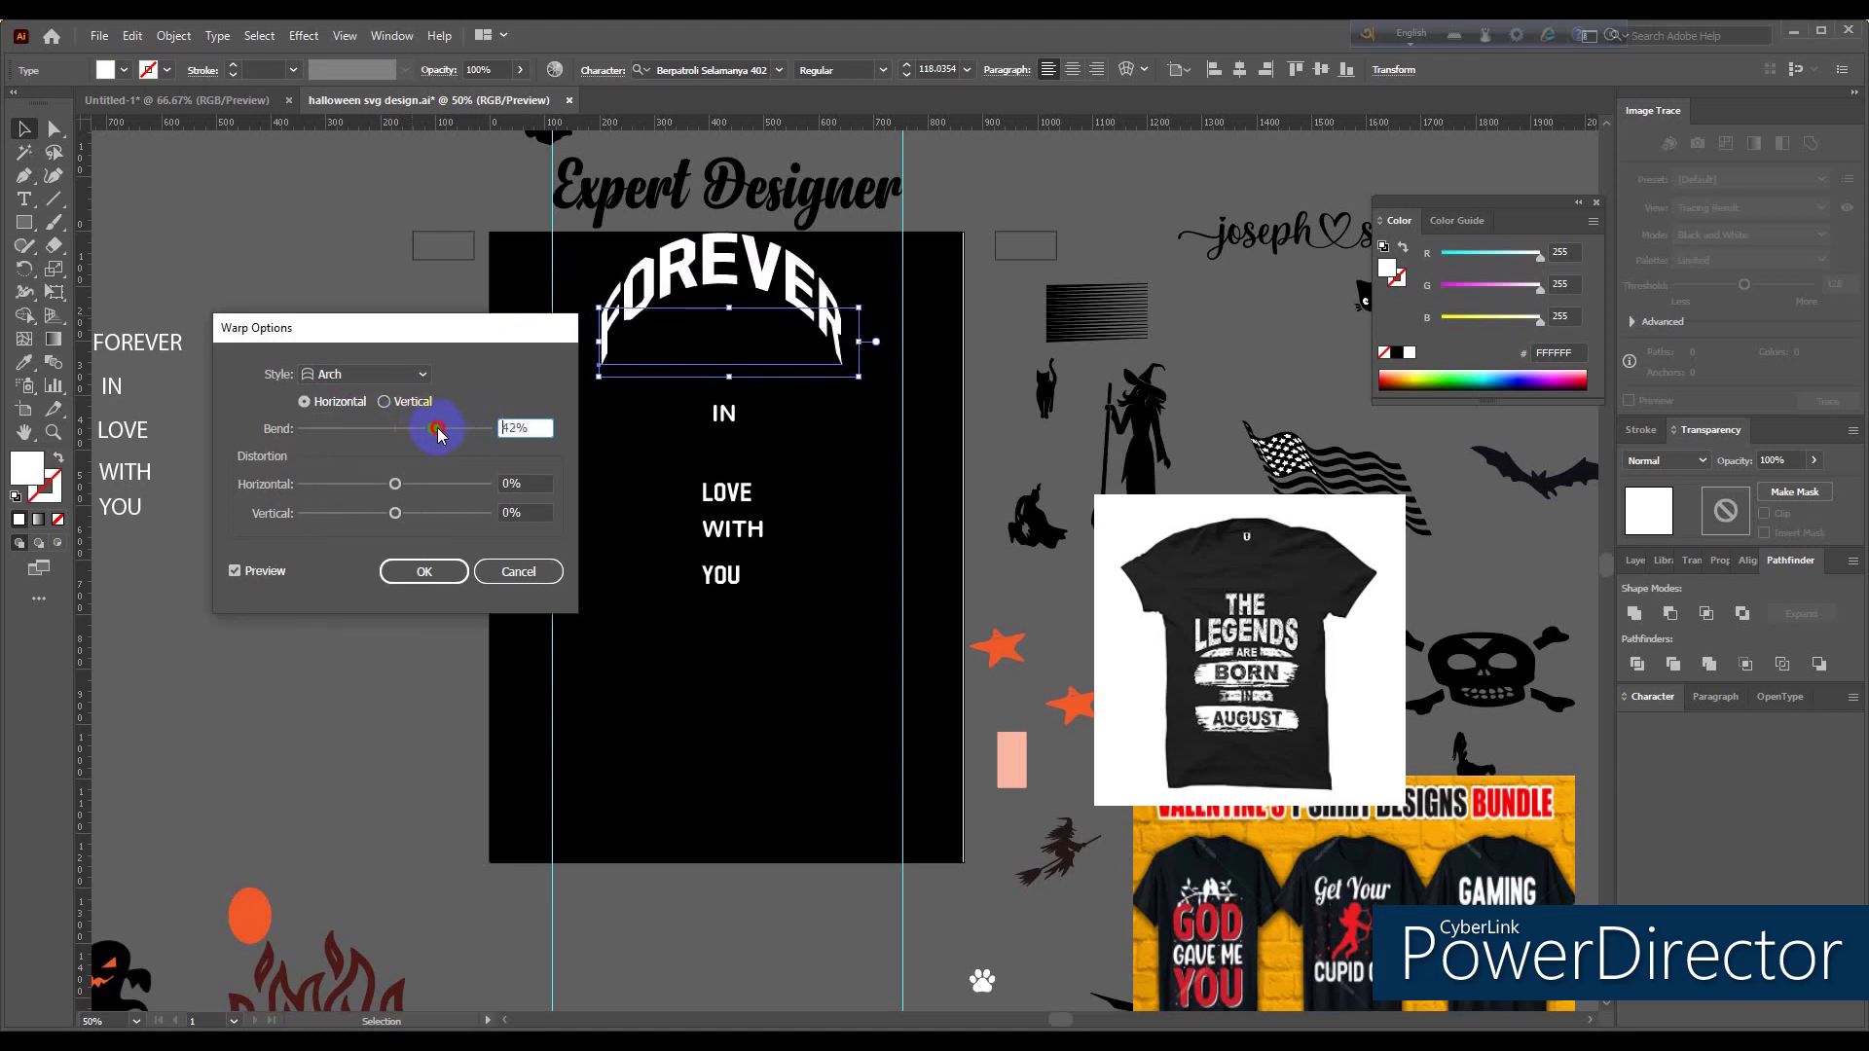
{"action": "type", "text": "20"}
Step: Preview the Arc Upper, Arc Lower, Shell Lower and Bulge warp styles on FOREVER
{"action": "left_click", "coordinate": [418, 374]}
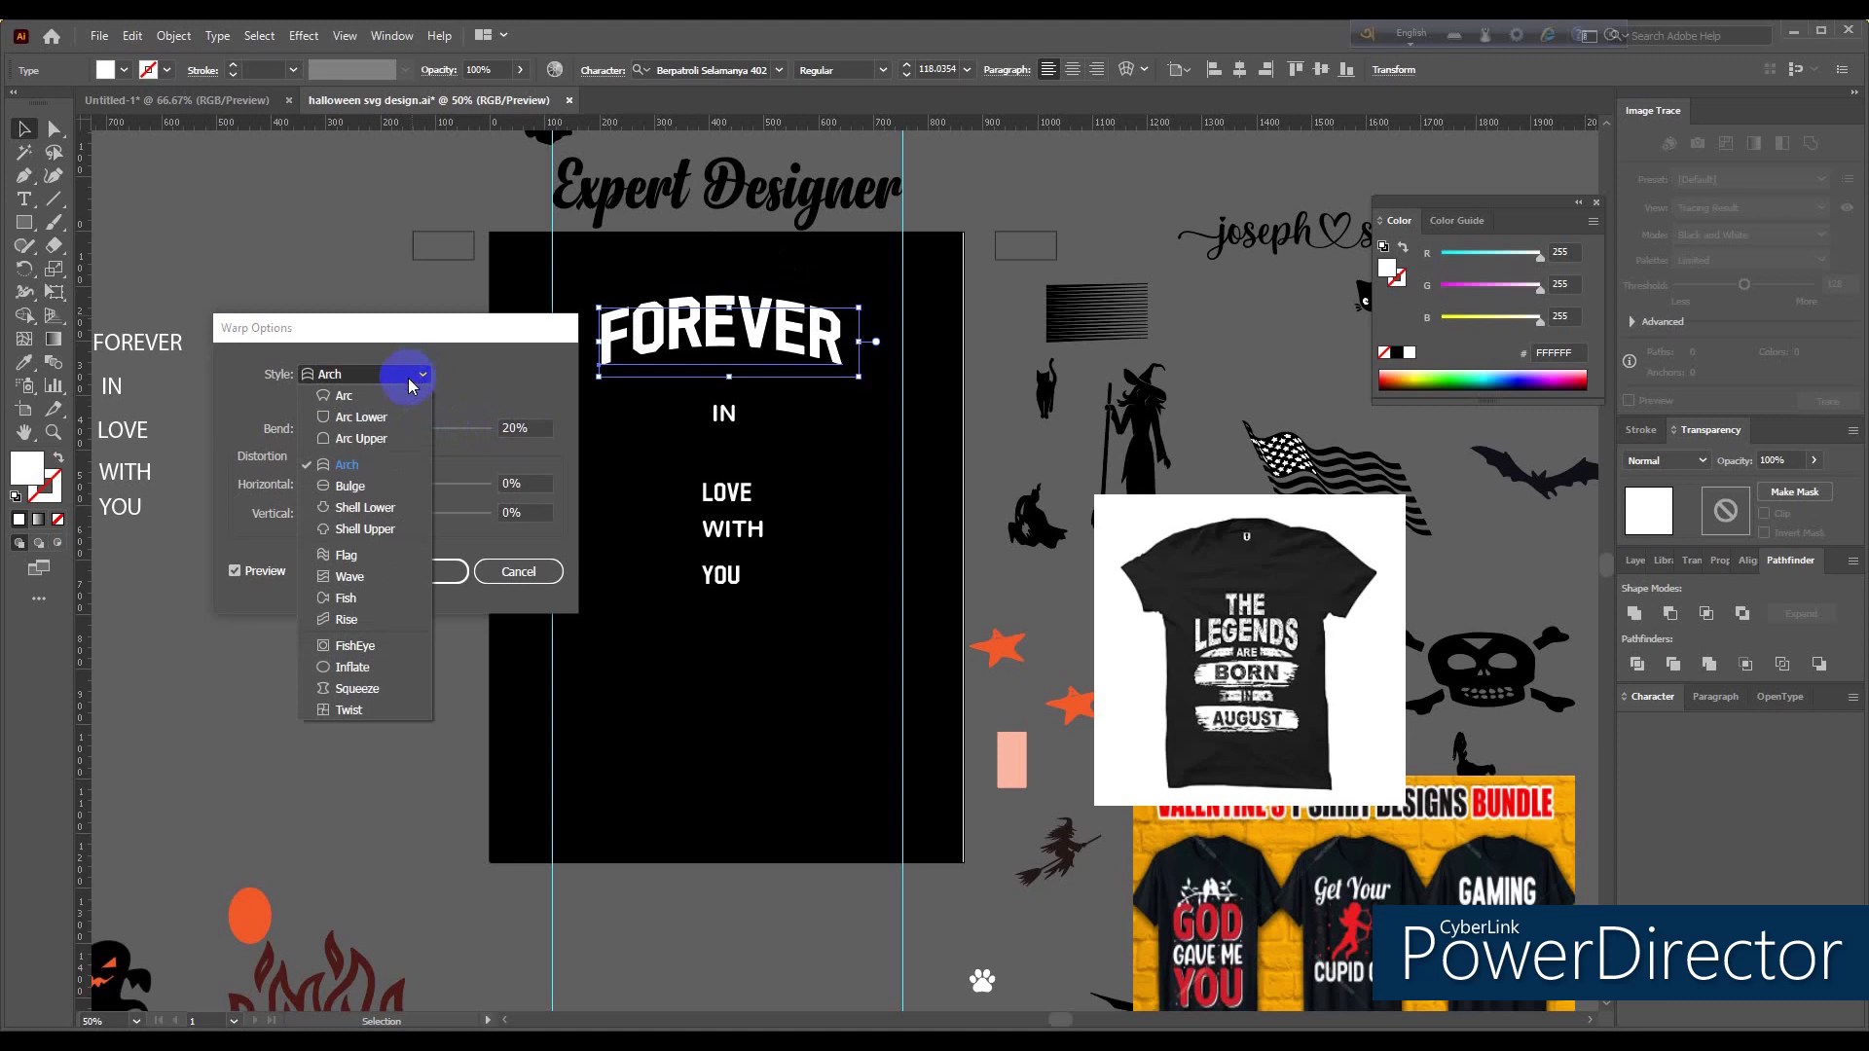
{"action": "left_click", "coordinate": [371, 439]}
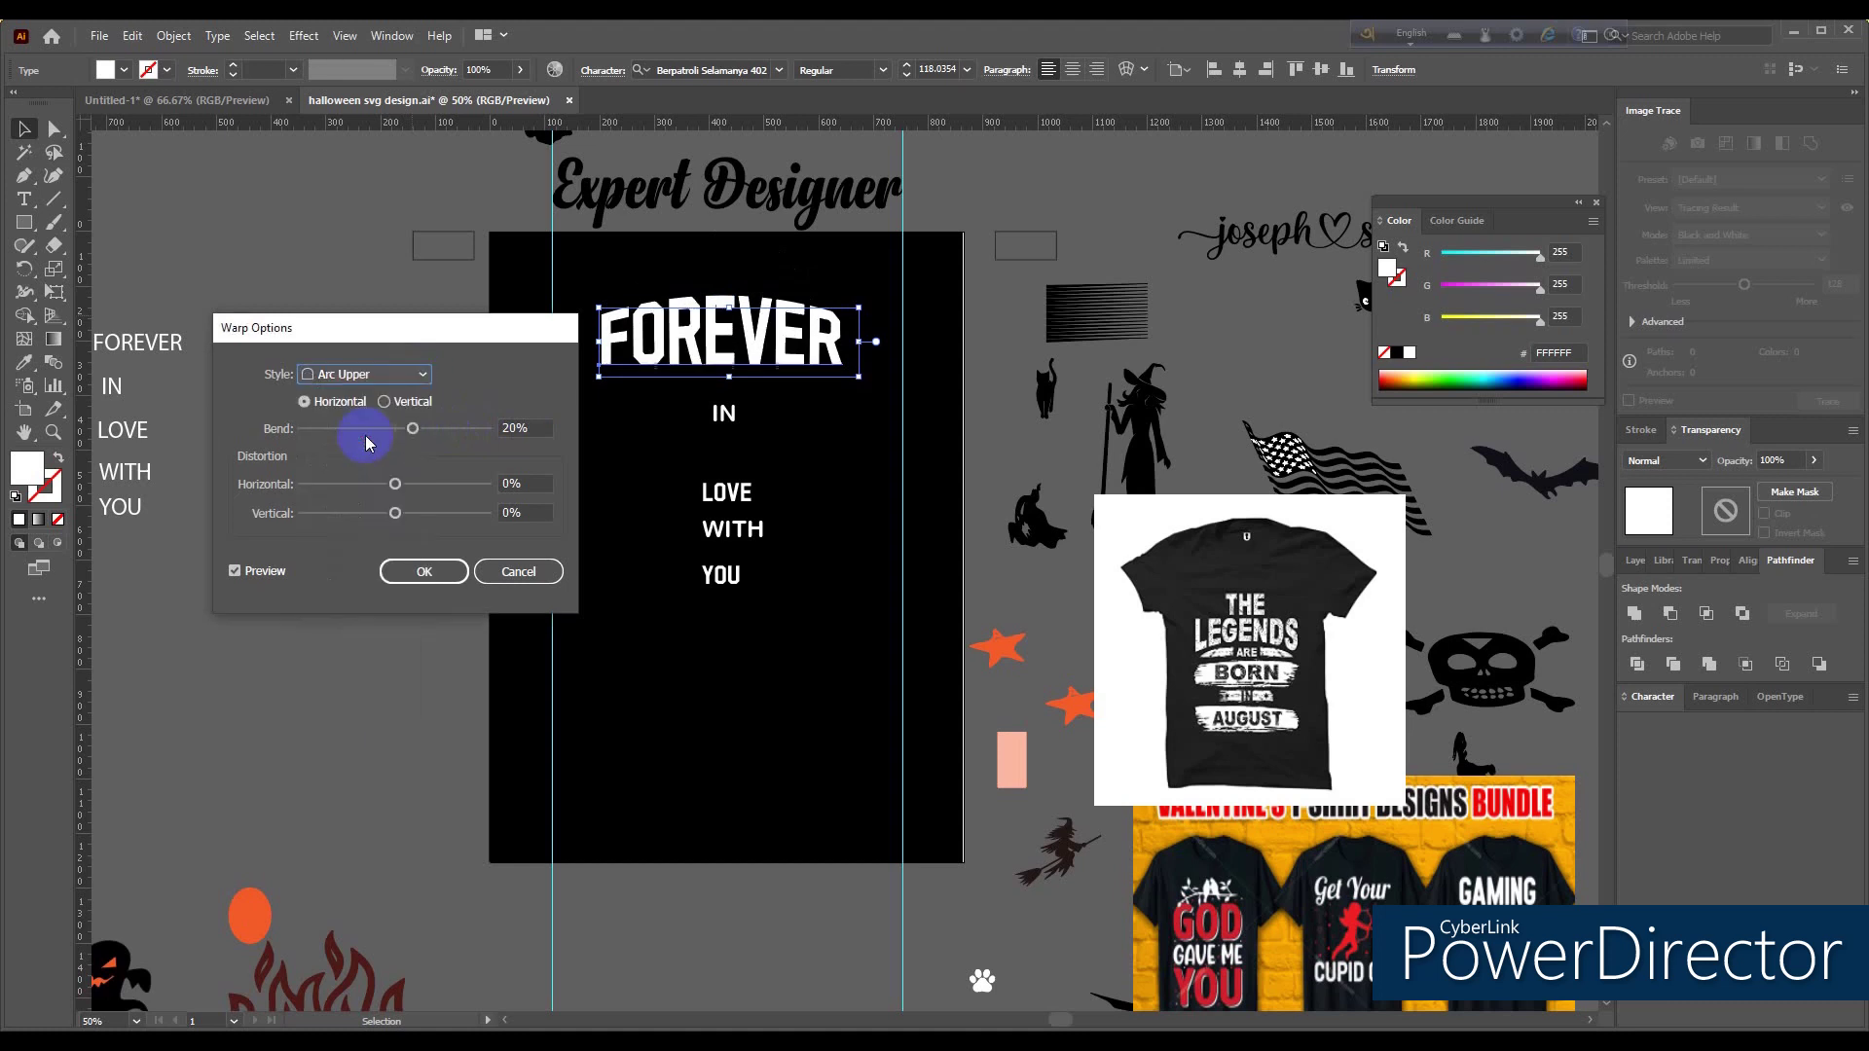
{"action": "left_click", "coordinate": [391, 377]}
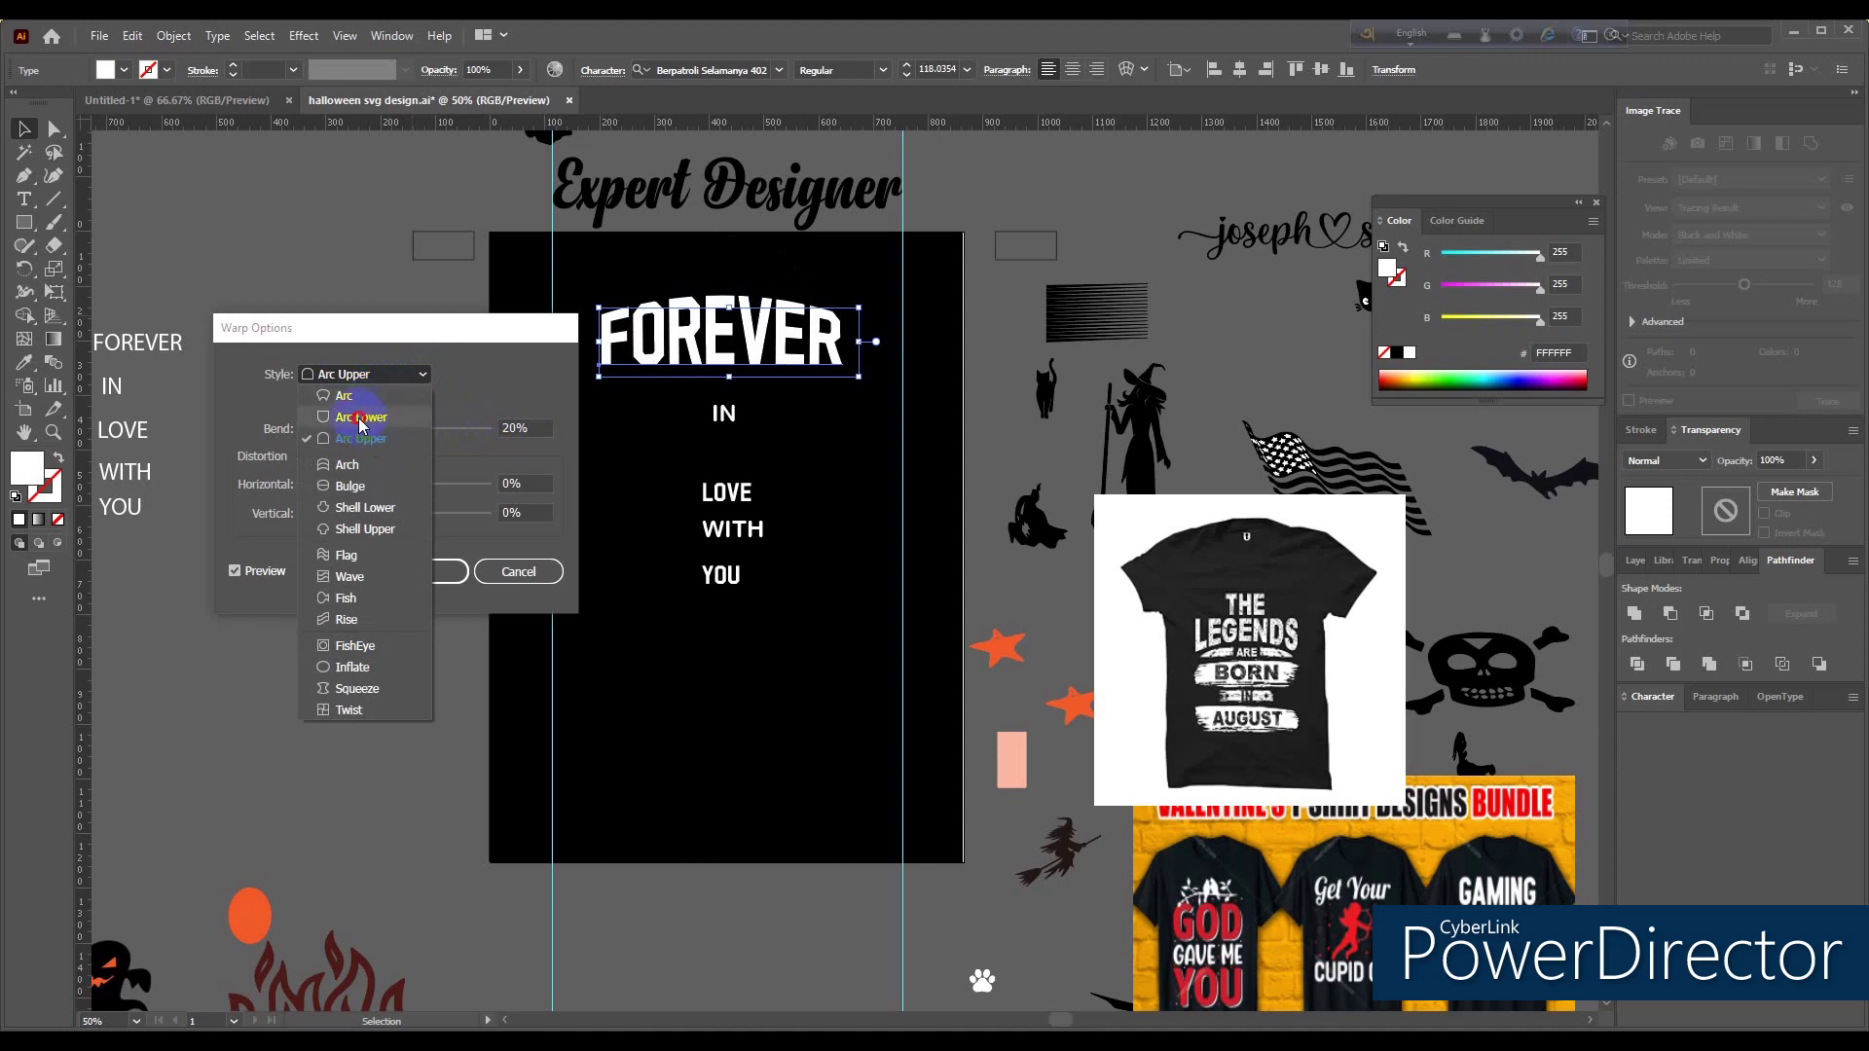
{"action": "left_click", "coordinate": [361, 417]}
{"action": "left_click", "coordinate": [372, 376]}
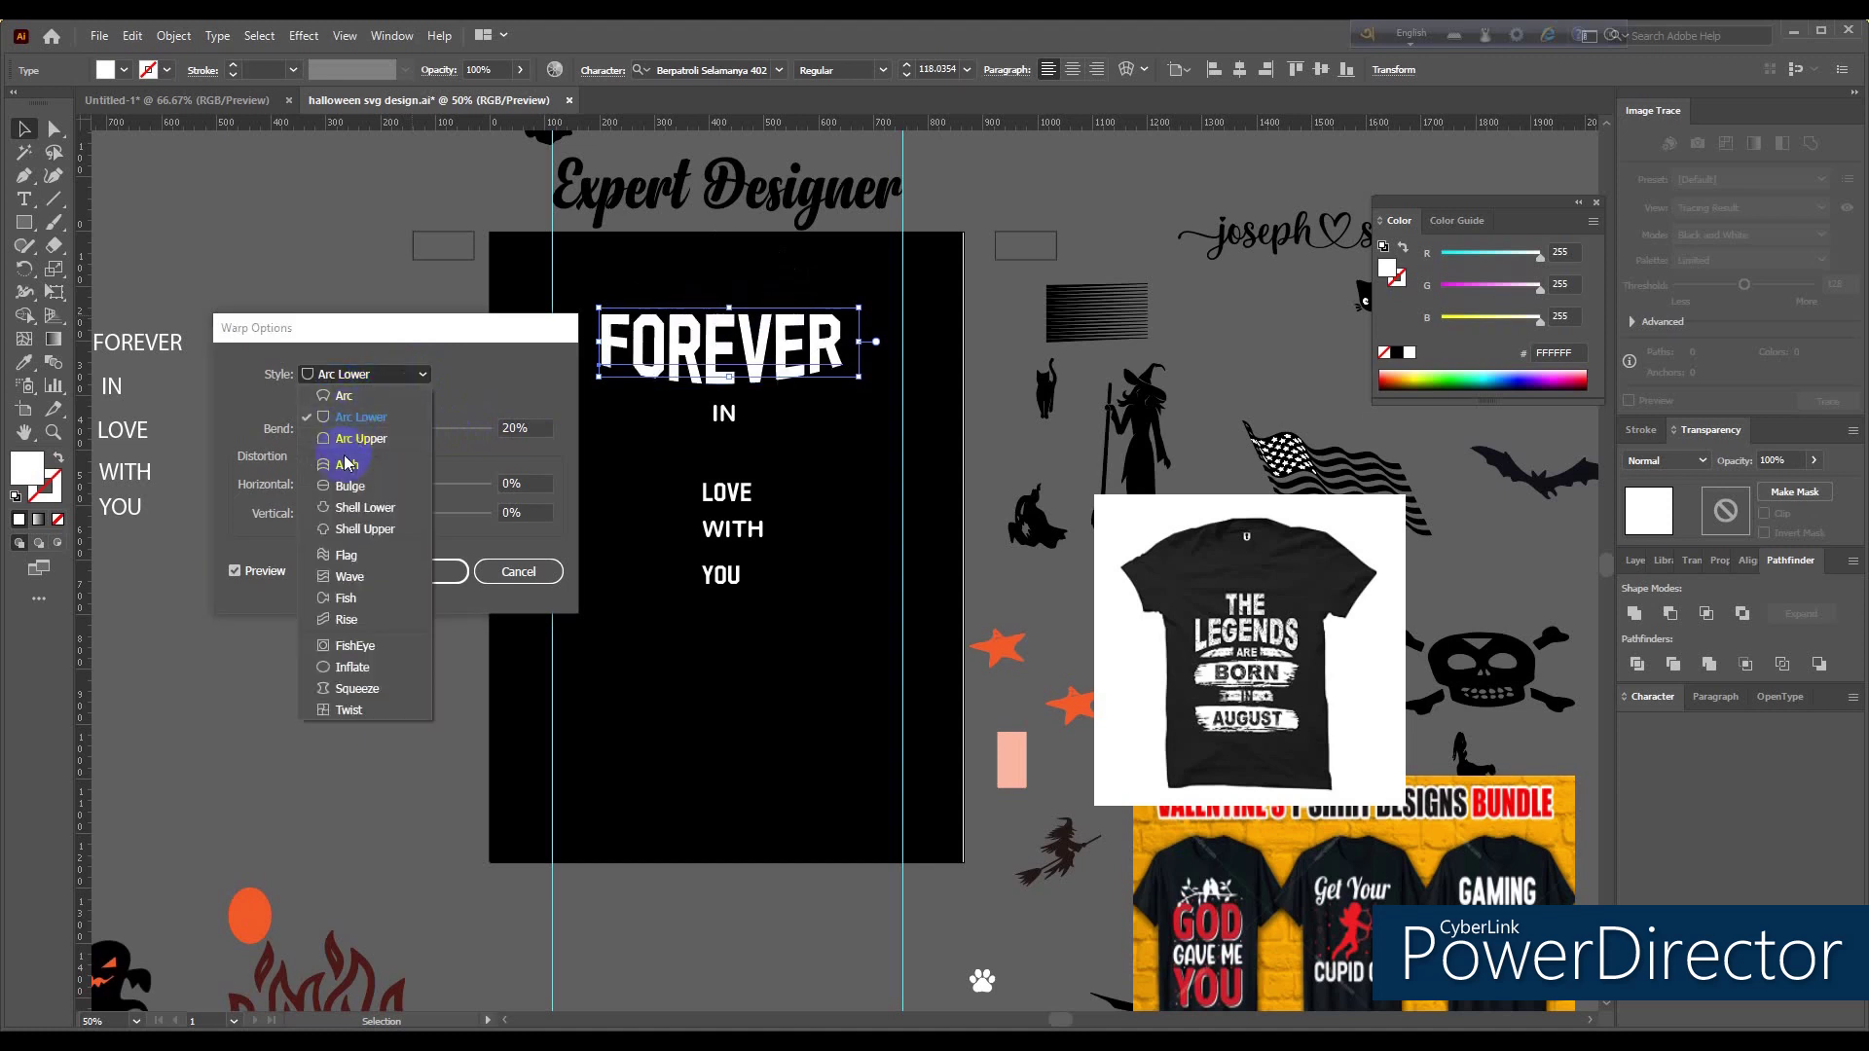
{"action": "left_click", "coordinate": [350, 507]}
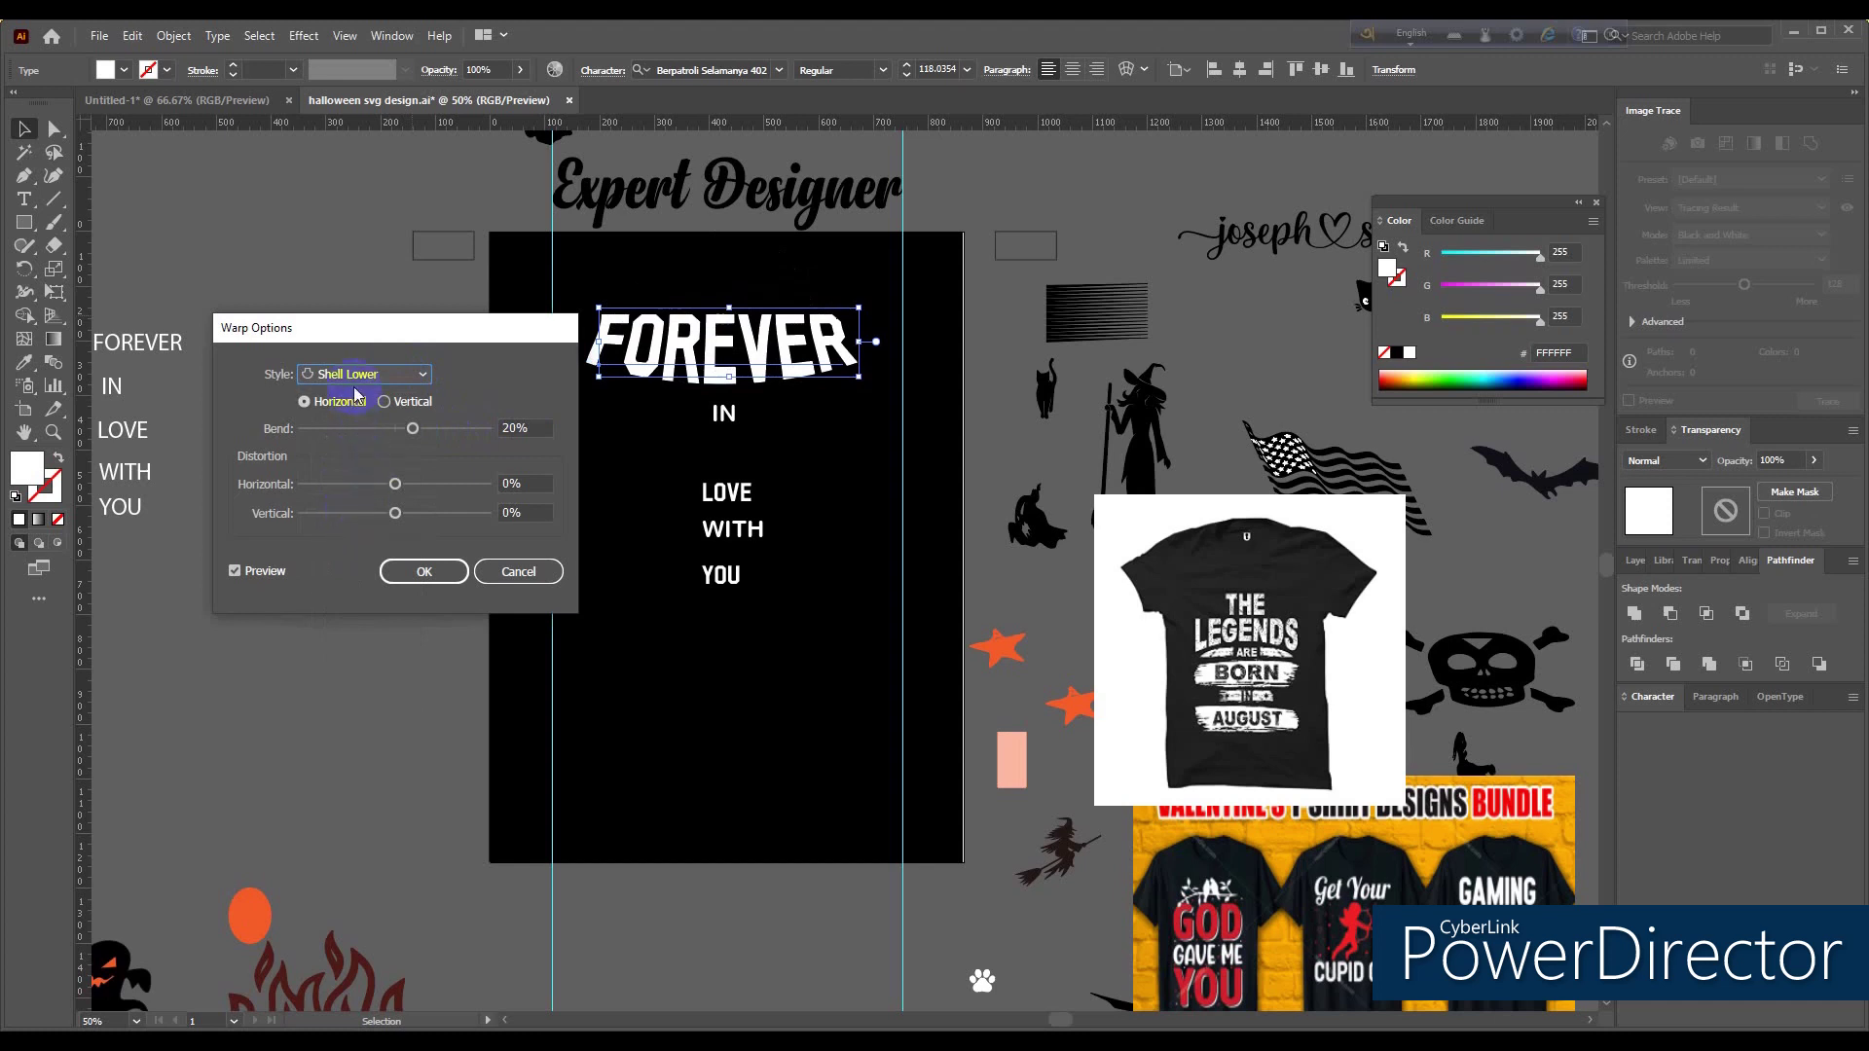
{"action": "left_click", "coordinate": [348, 373]}
{"action": "left_click", "coordinate": [333, 484]}
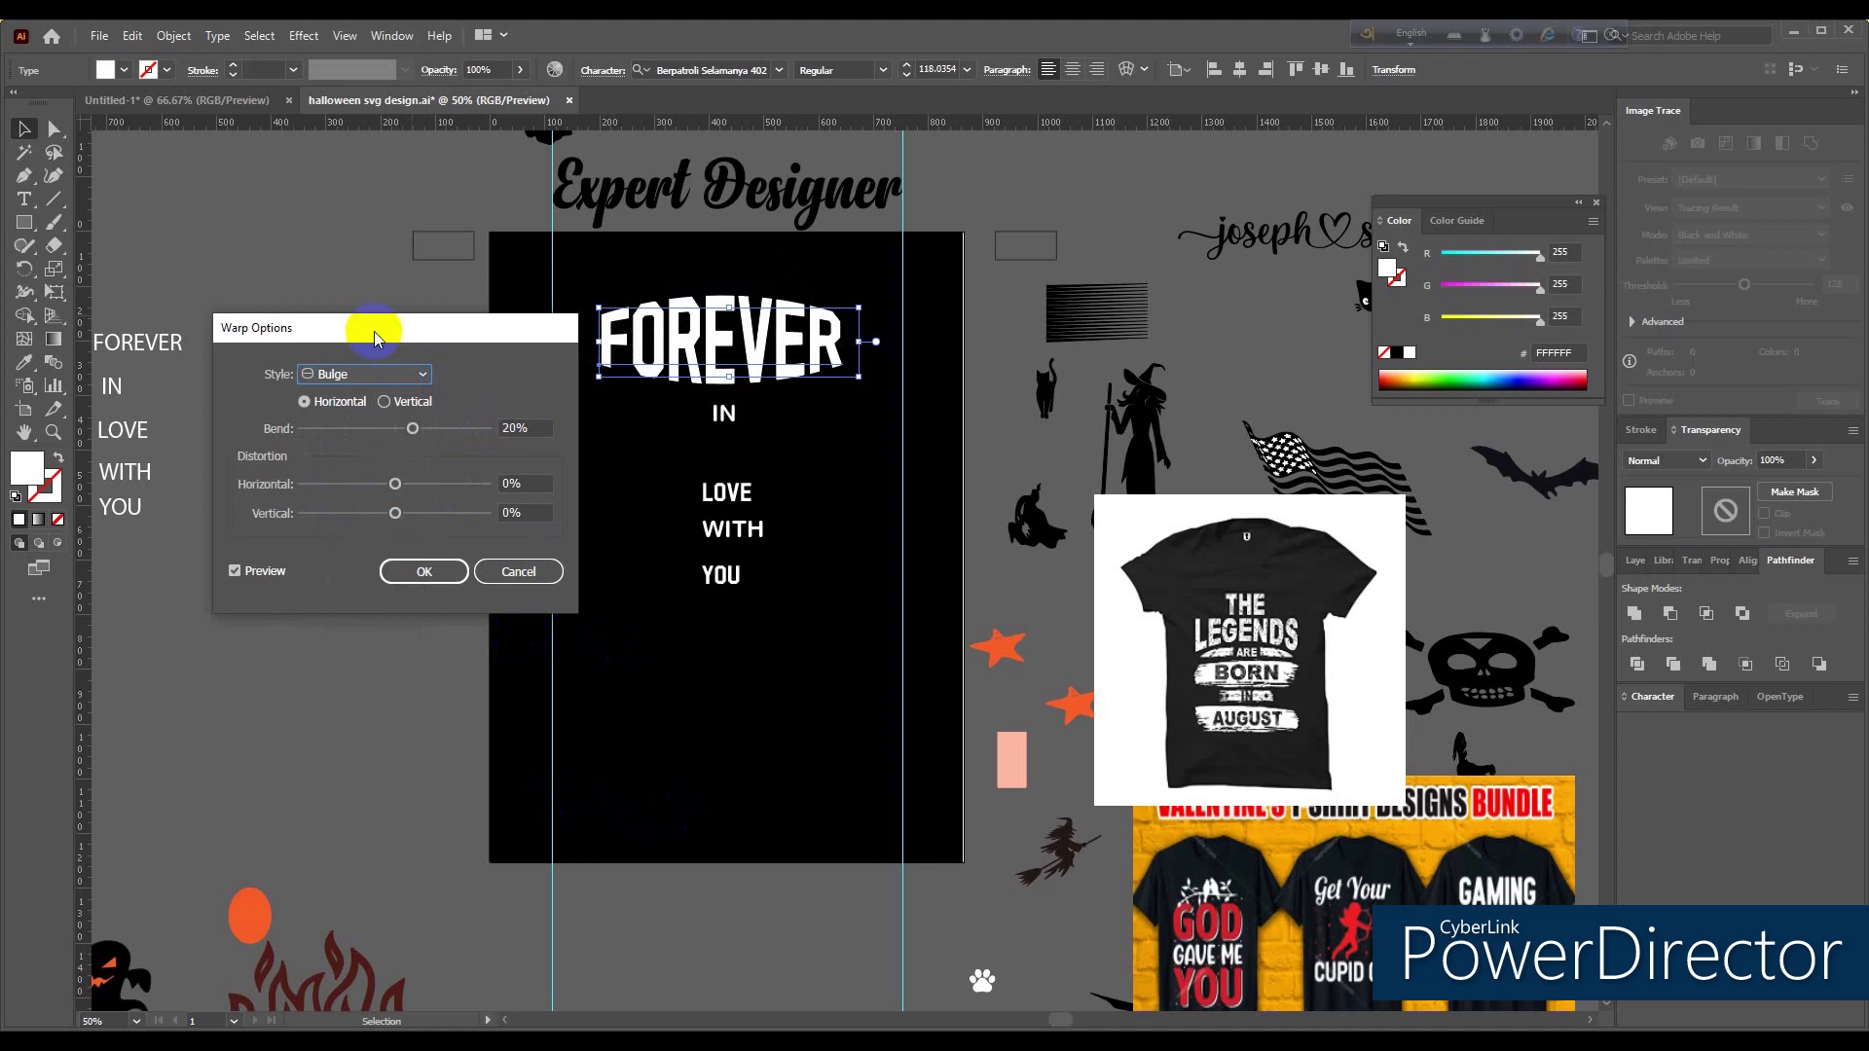
Step: Settle on Arc Lower with a bend of about -19% and confirm the warp
{"action": "left_click_drag", "start_coordinate": [412, 428], "coordinate": [381, 437]}
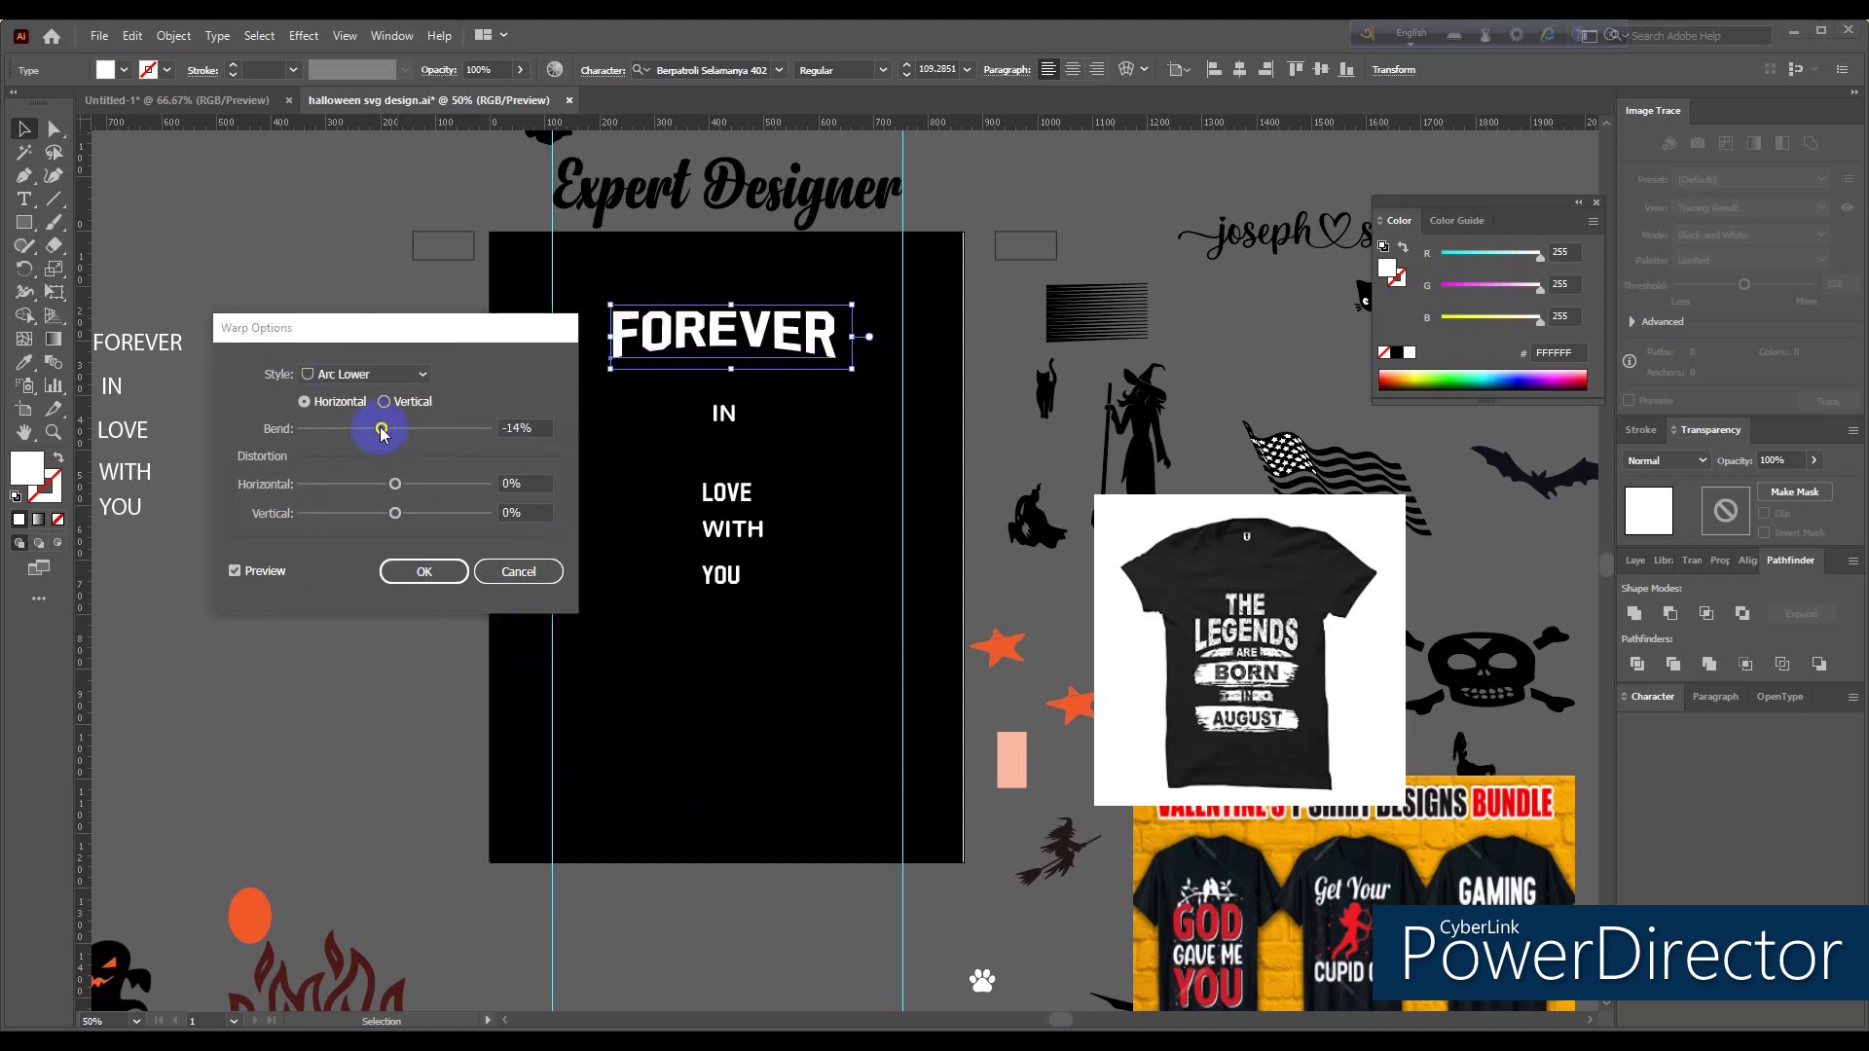
{"action": "left_click", "coordinate": [380, 428]}
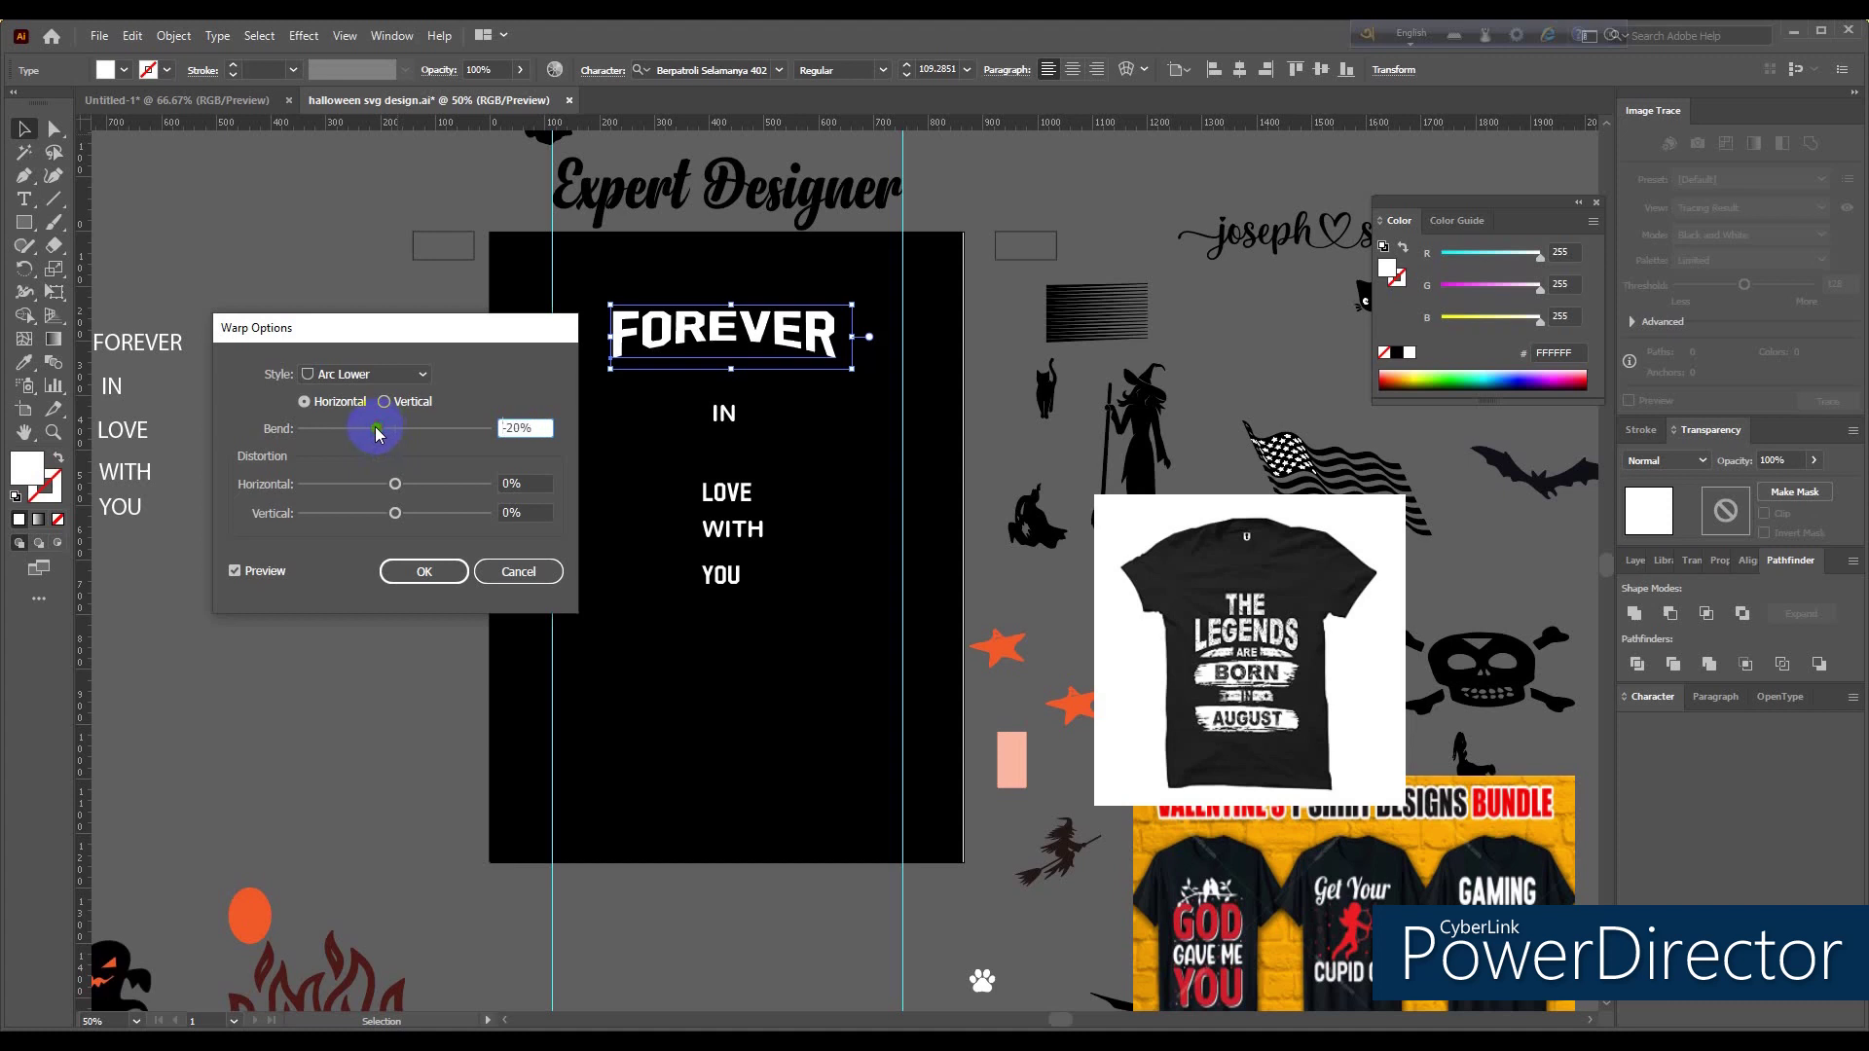
{"action": "left_click_drag", "start_coordinate": [376, 426], "coordinate": [380, 429]}
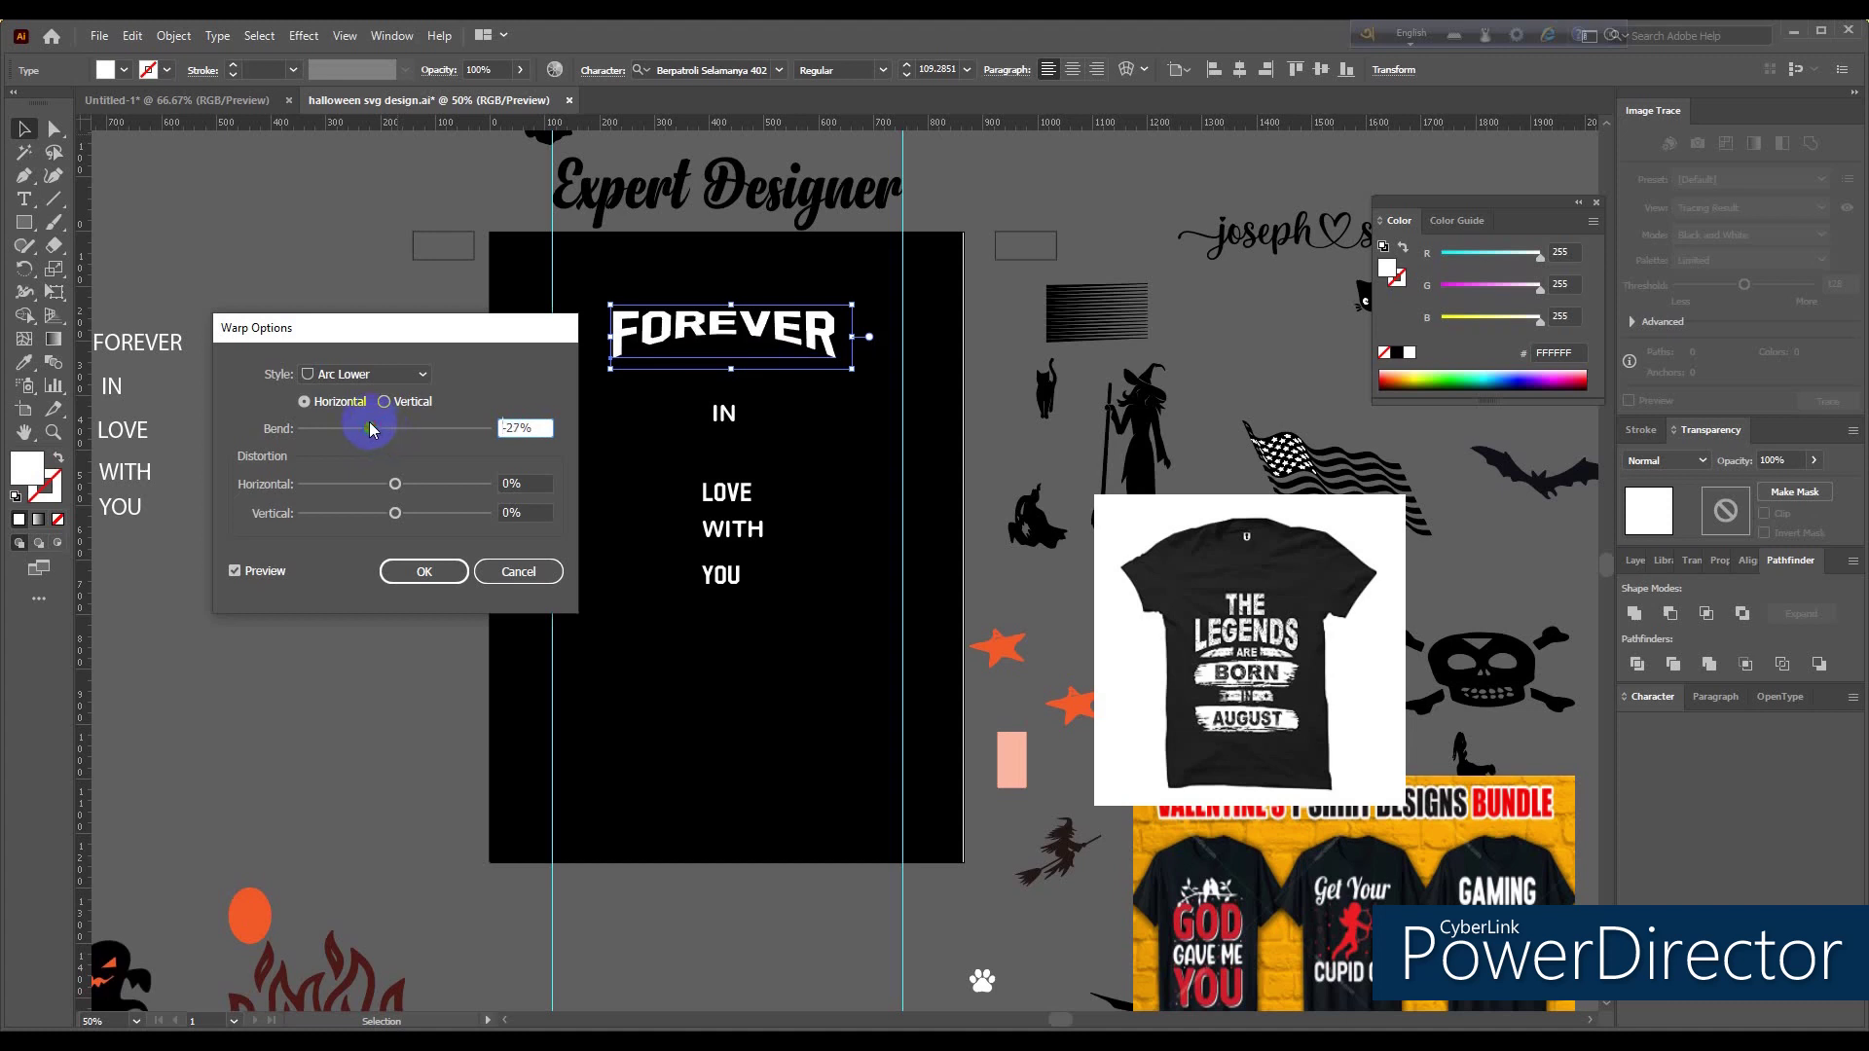
{"action": "left_click_drag", "start_coordinate": [370, 424], "coordinate": [378, 426]}
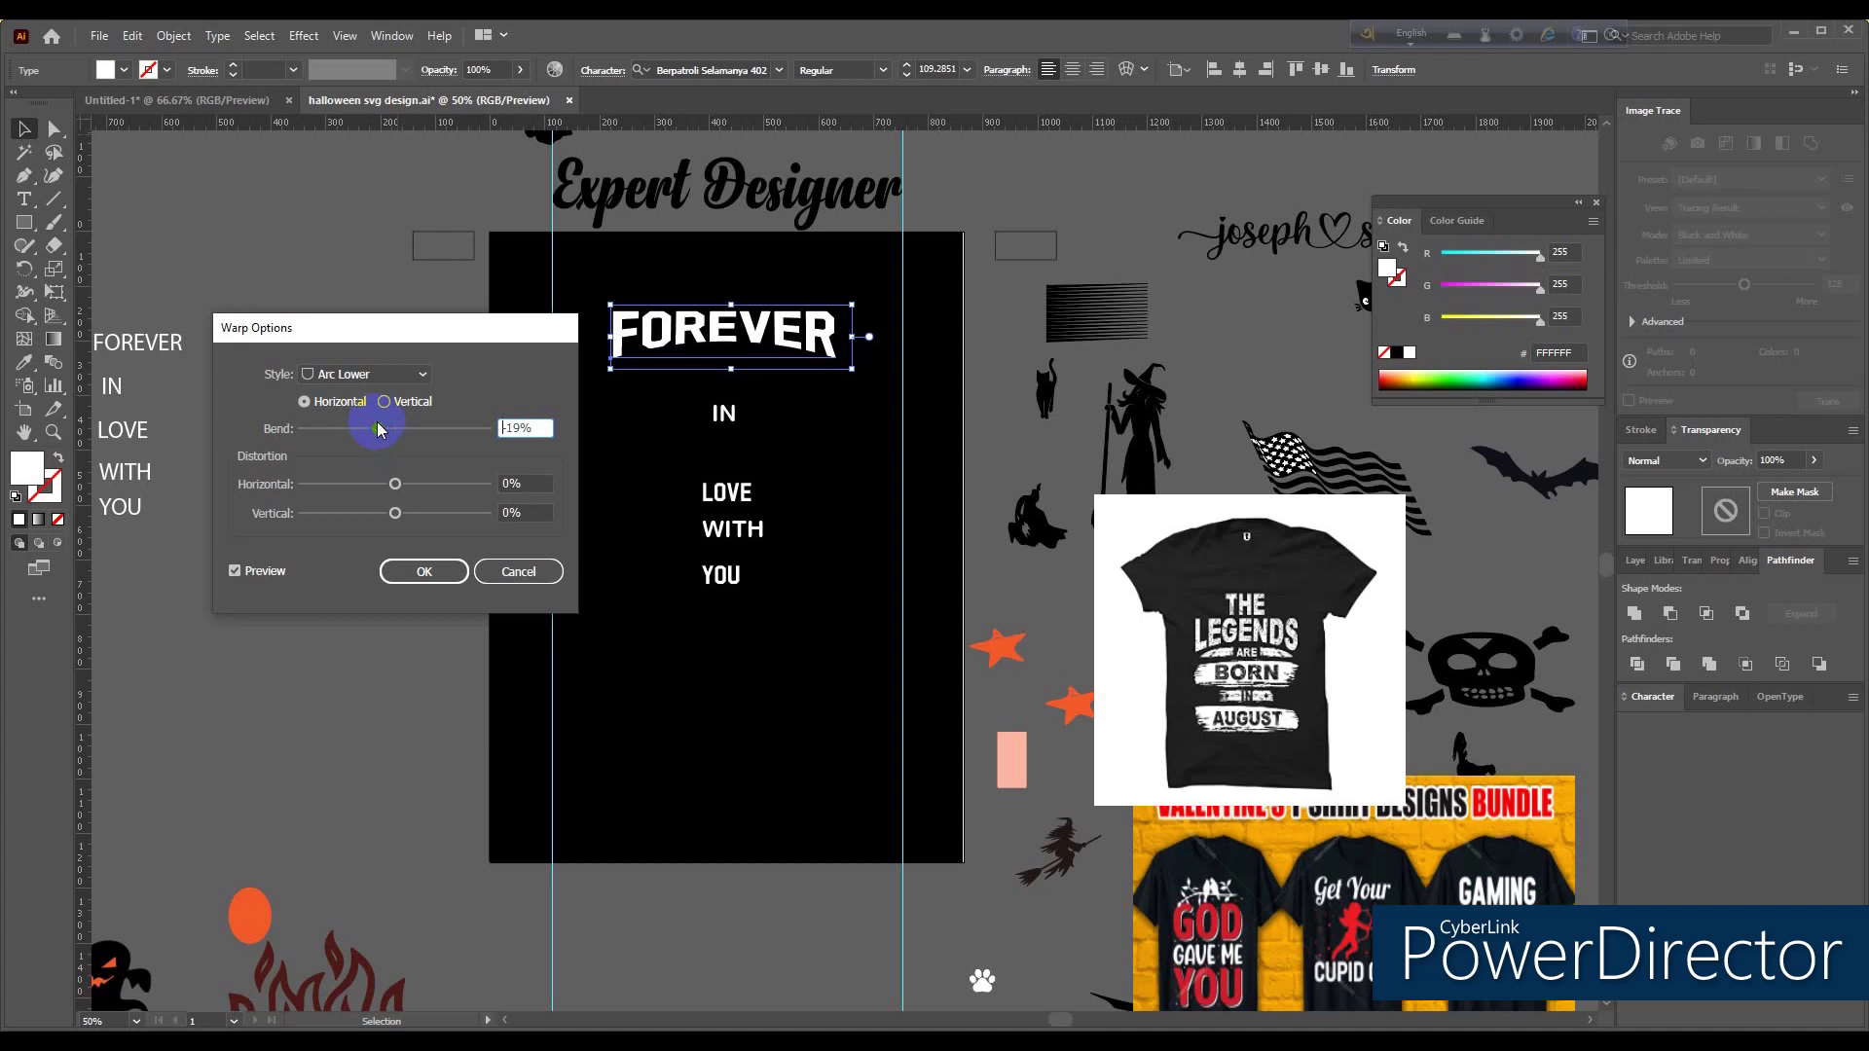
{"action": "left_click", "coordinate": [417, 574]}
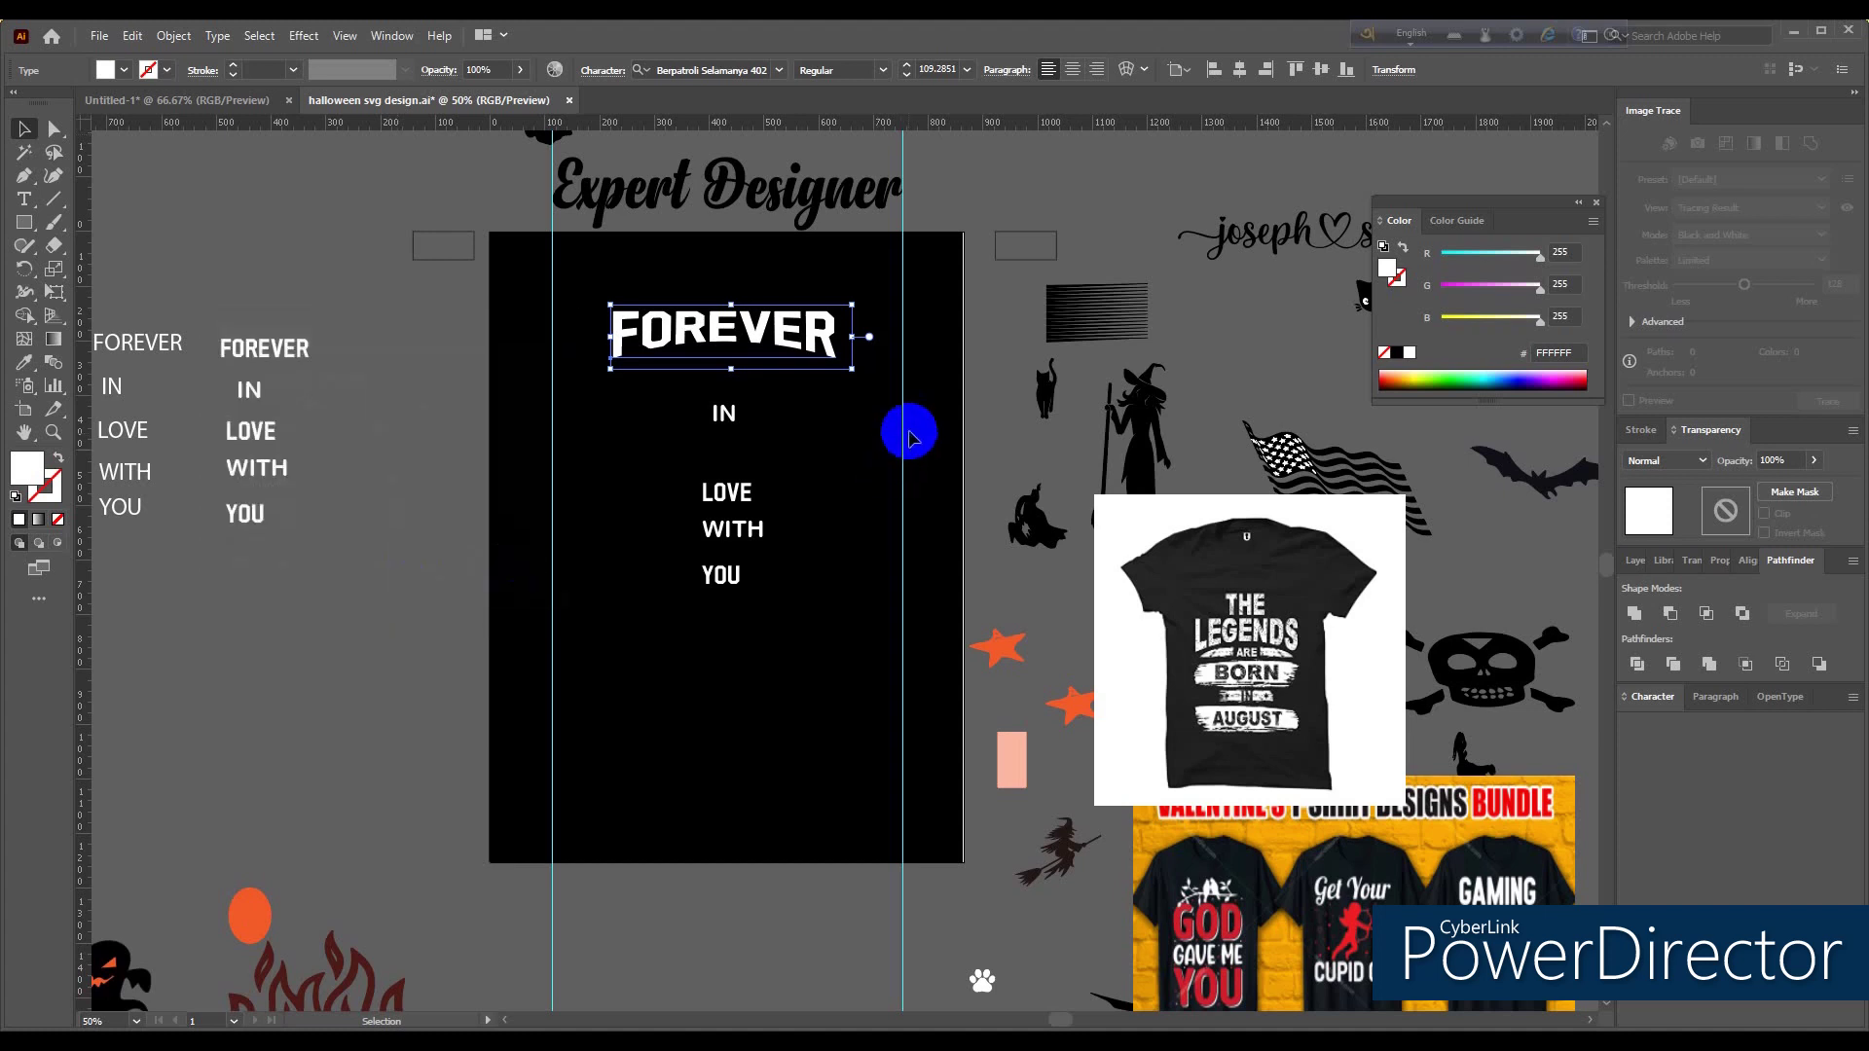
{"action": "left_click", "coordinate": [826, 388]}
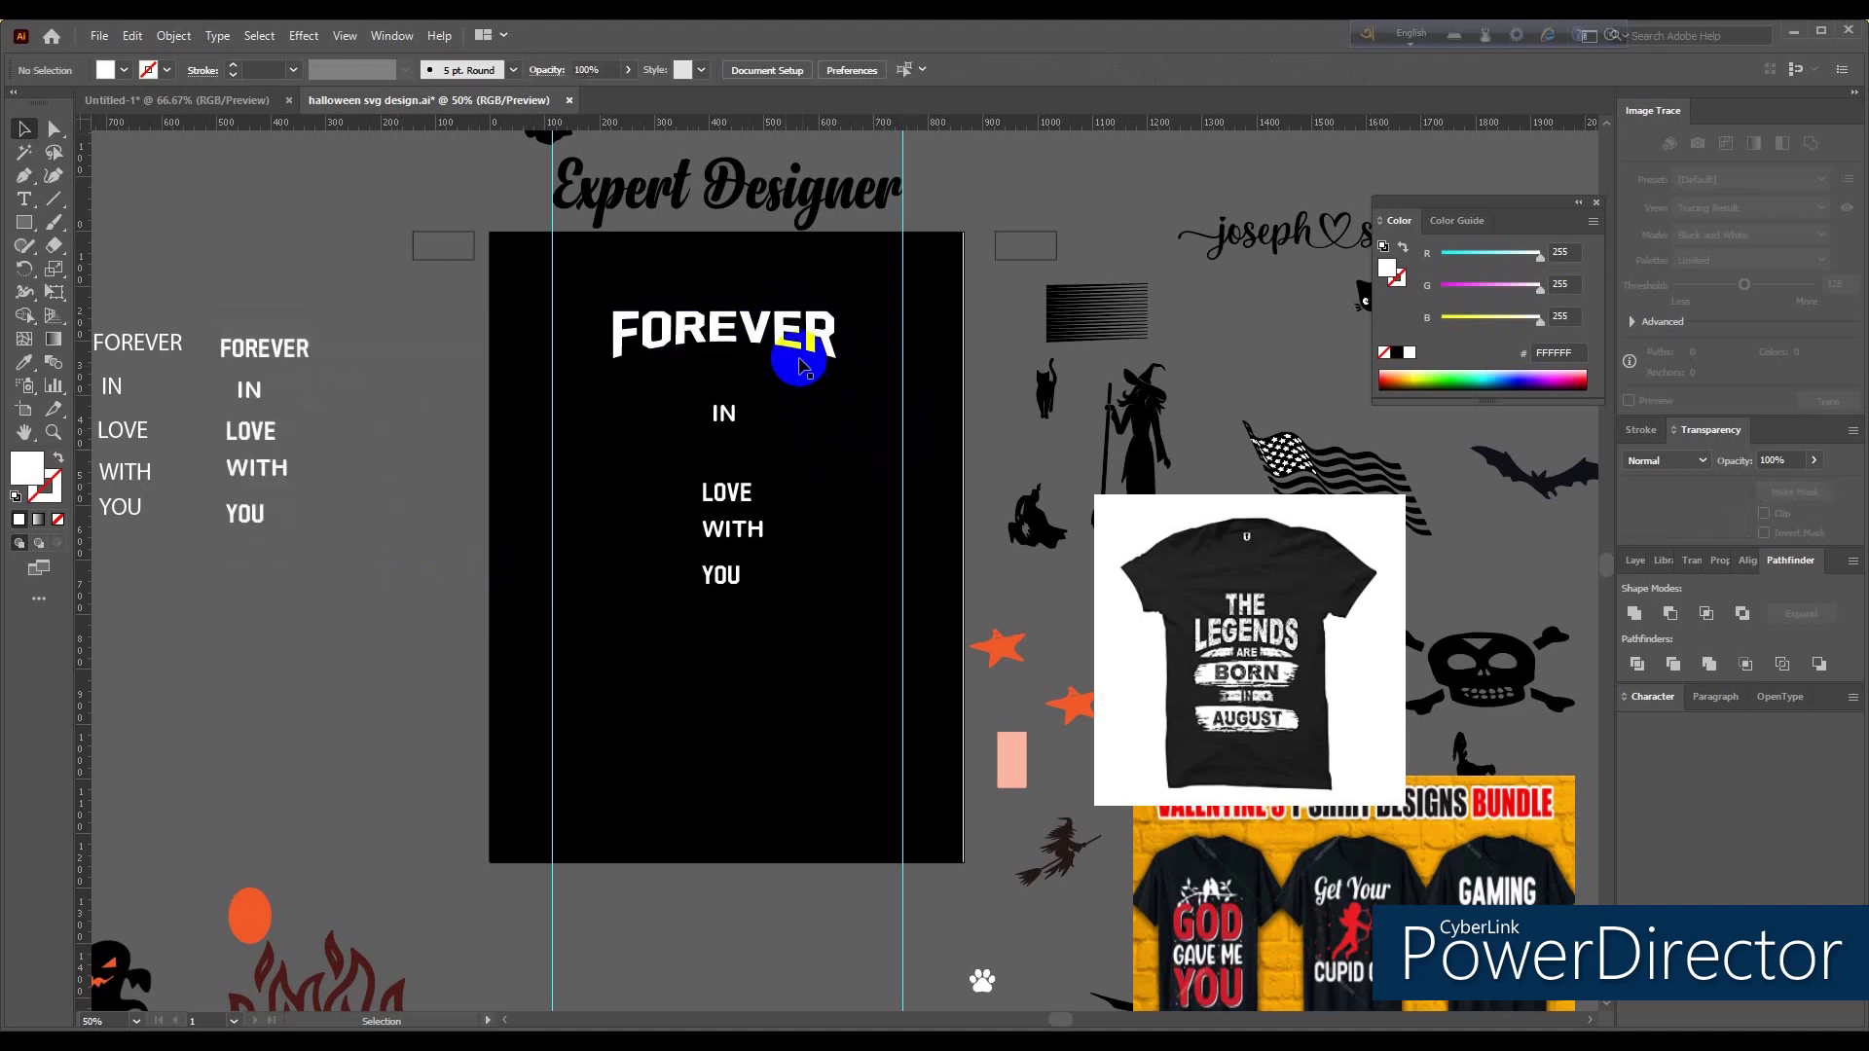
Step: Convert the warped FOREVER text to outlines with Ctrl+Shift+O and reselect the group
{"action": "left_click", "coordinate": [790, 342]}
{"action": "key", "text": "ctrl+shift+o"}
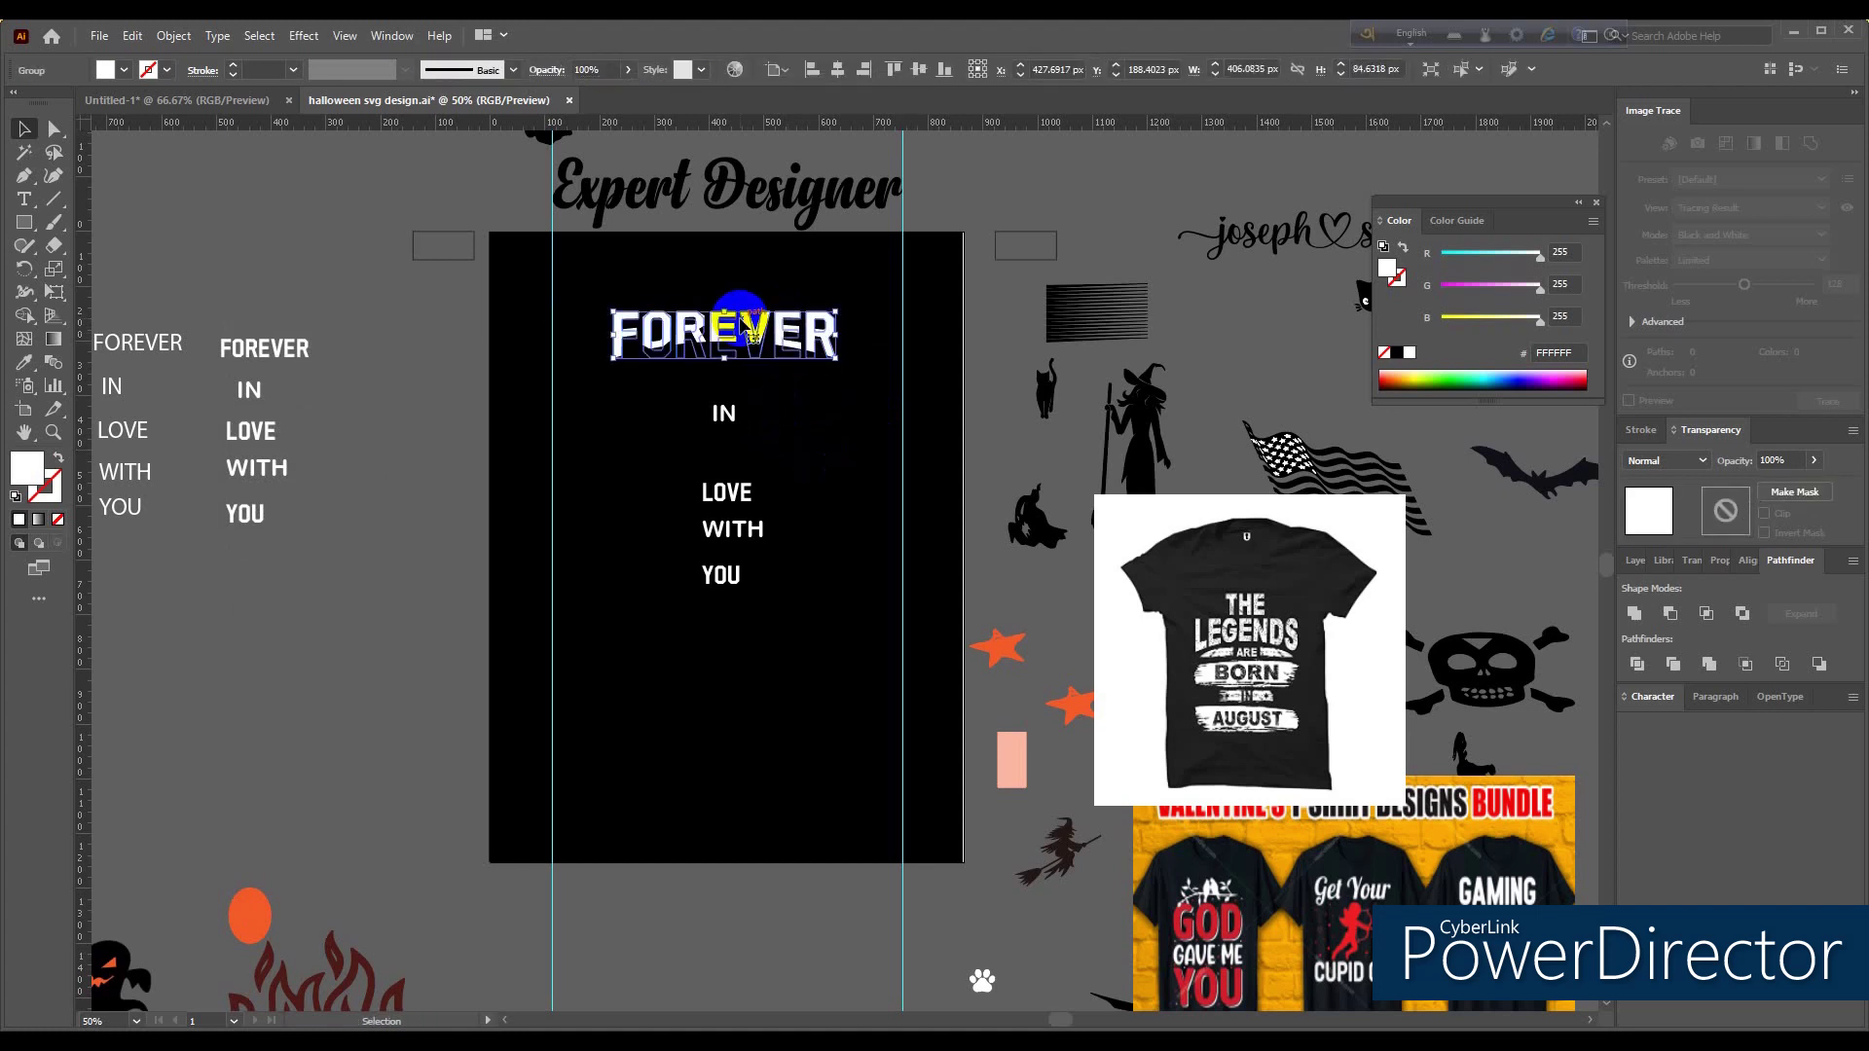
{"action": "left_click", "coordinate": [564, 378]}
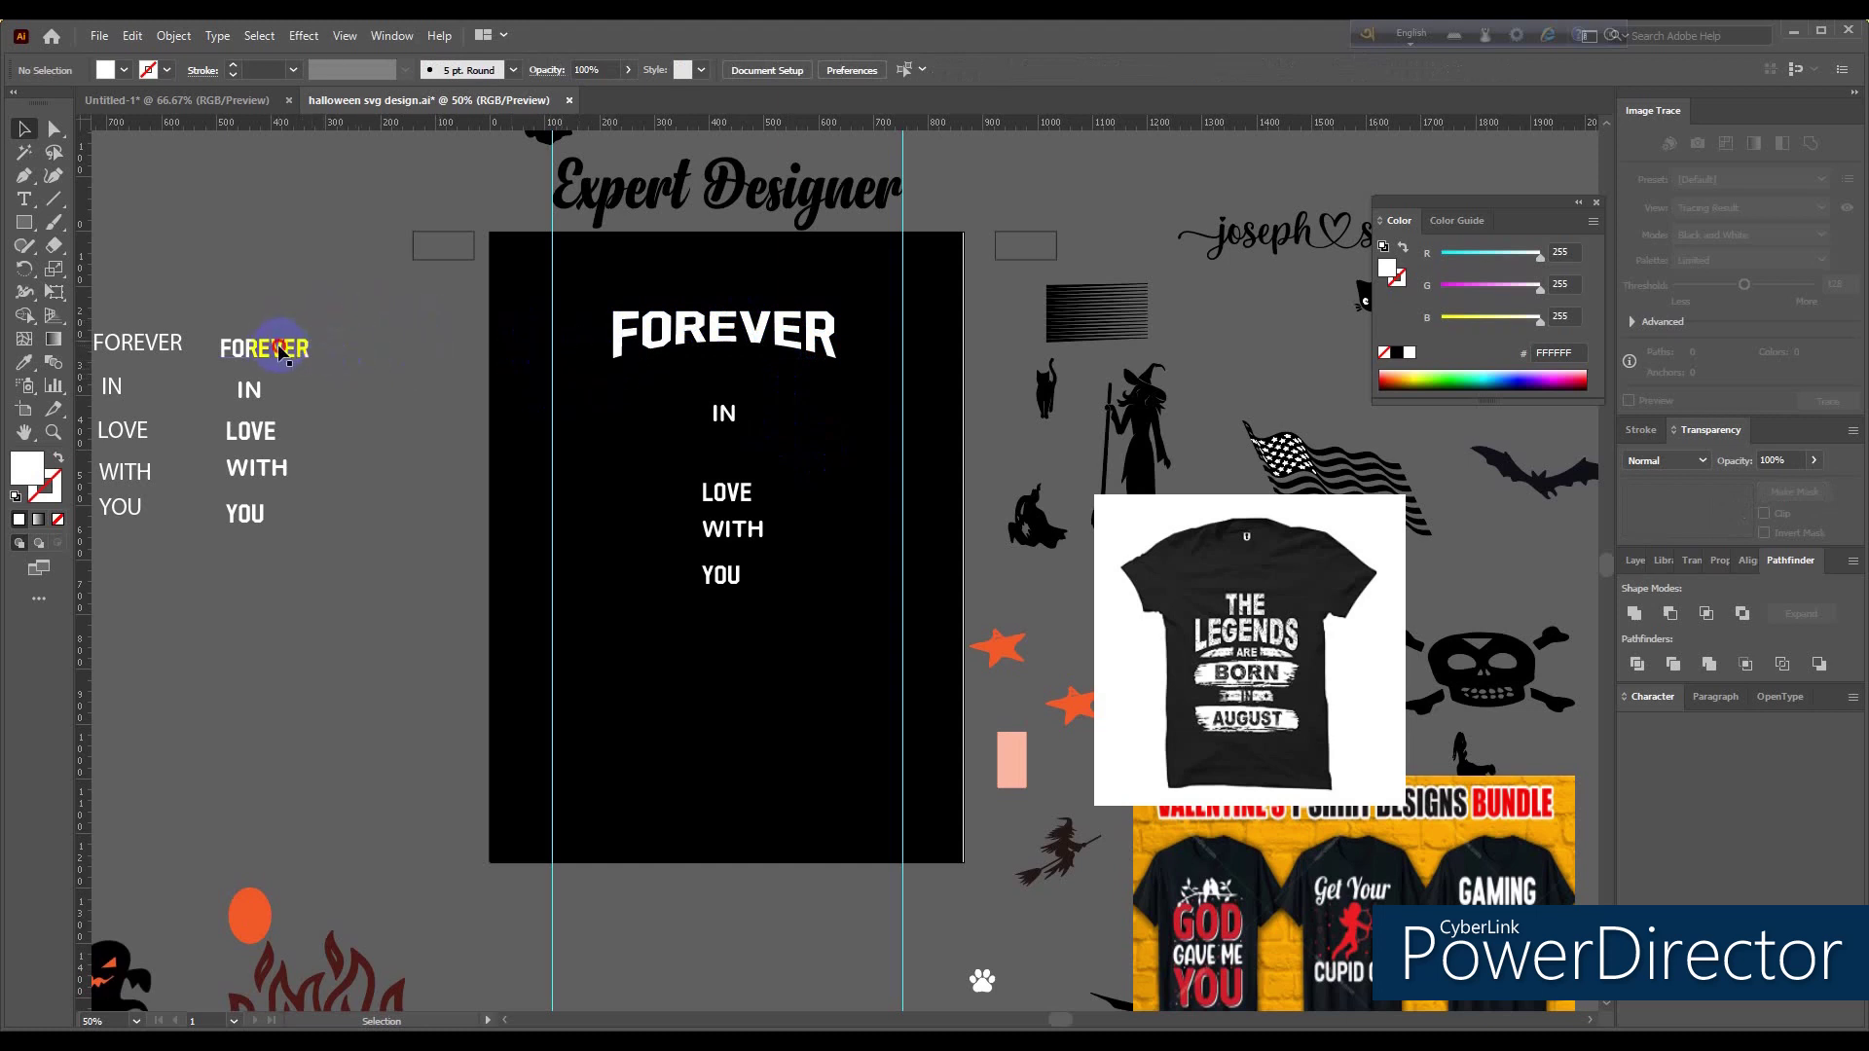
{"action": "left_click", "coordinate": [281, 352]}
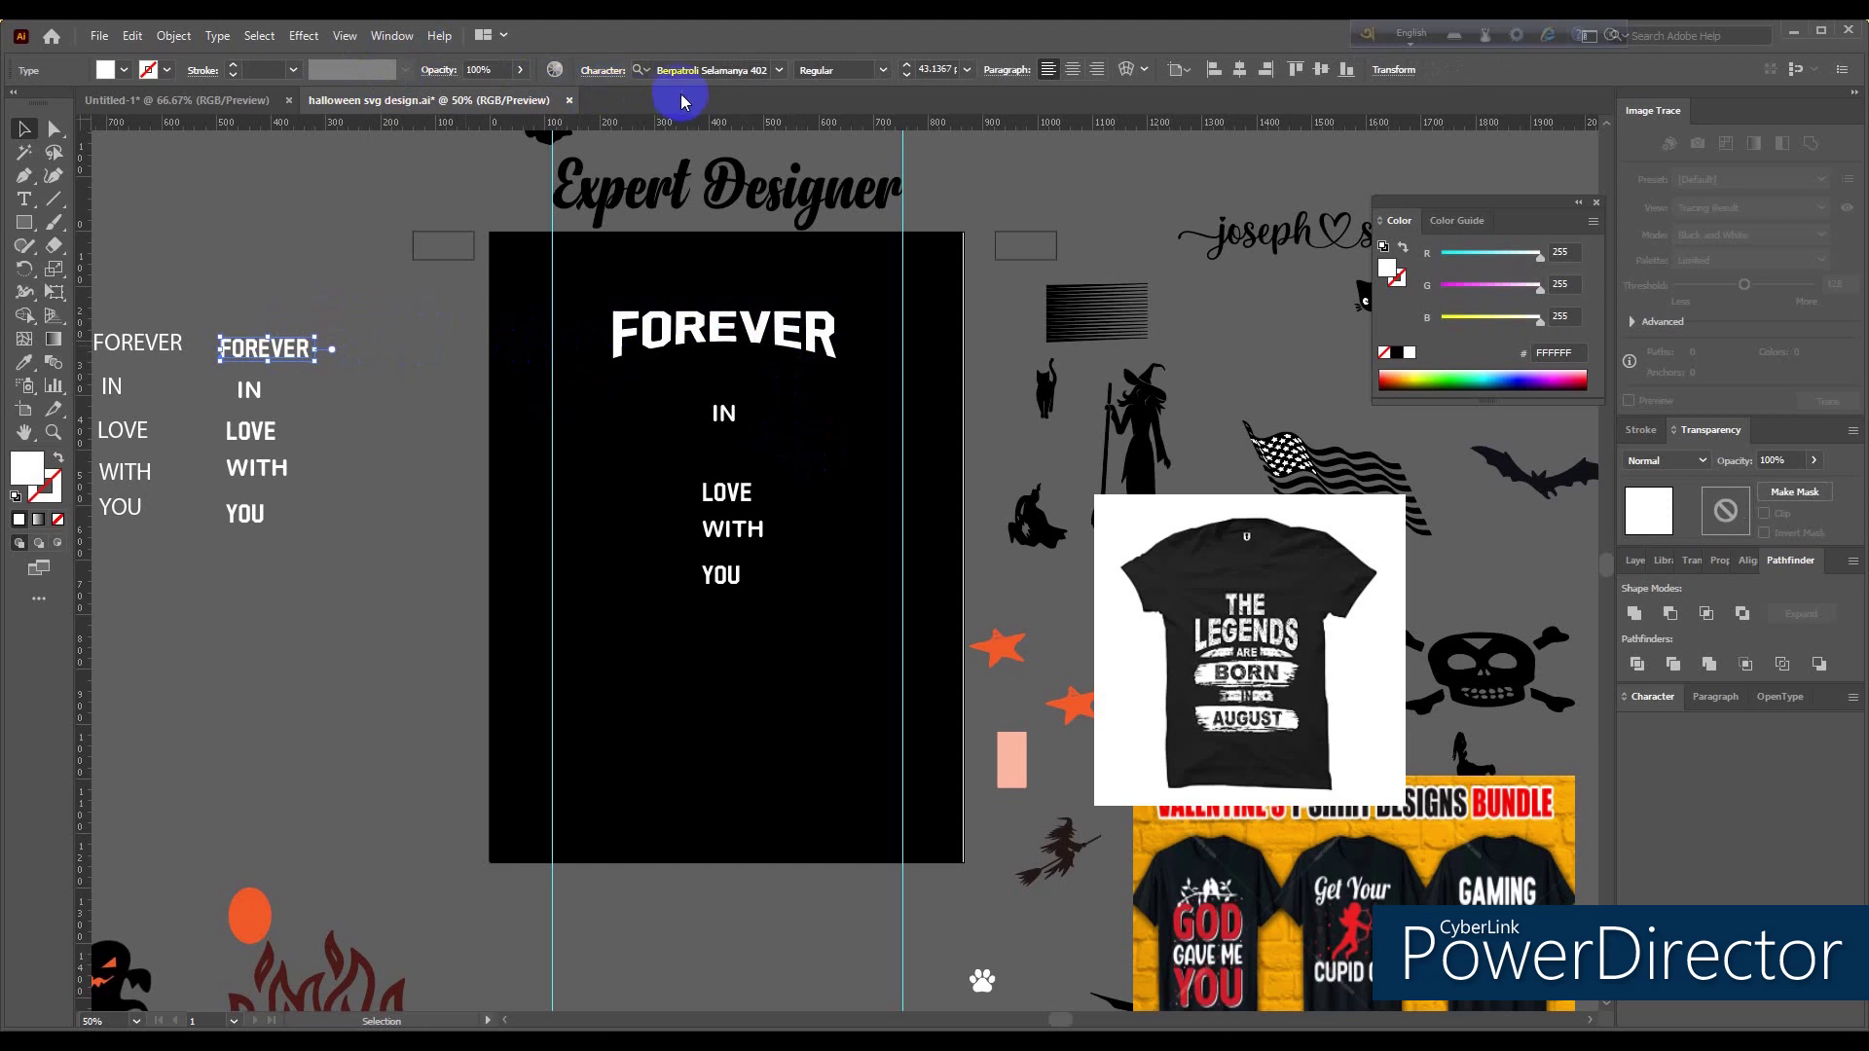
{"action": "left_click", "coordinate": [720, 341]}
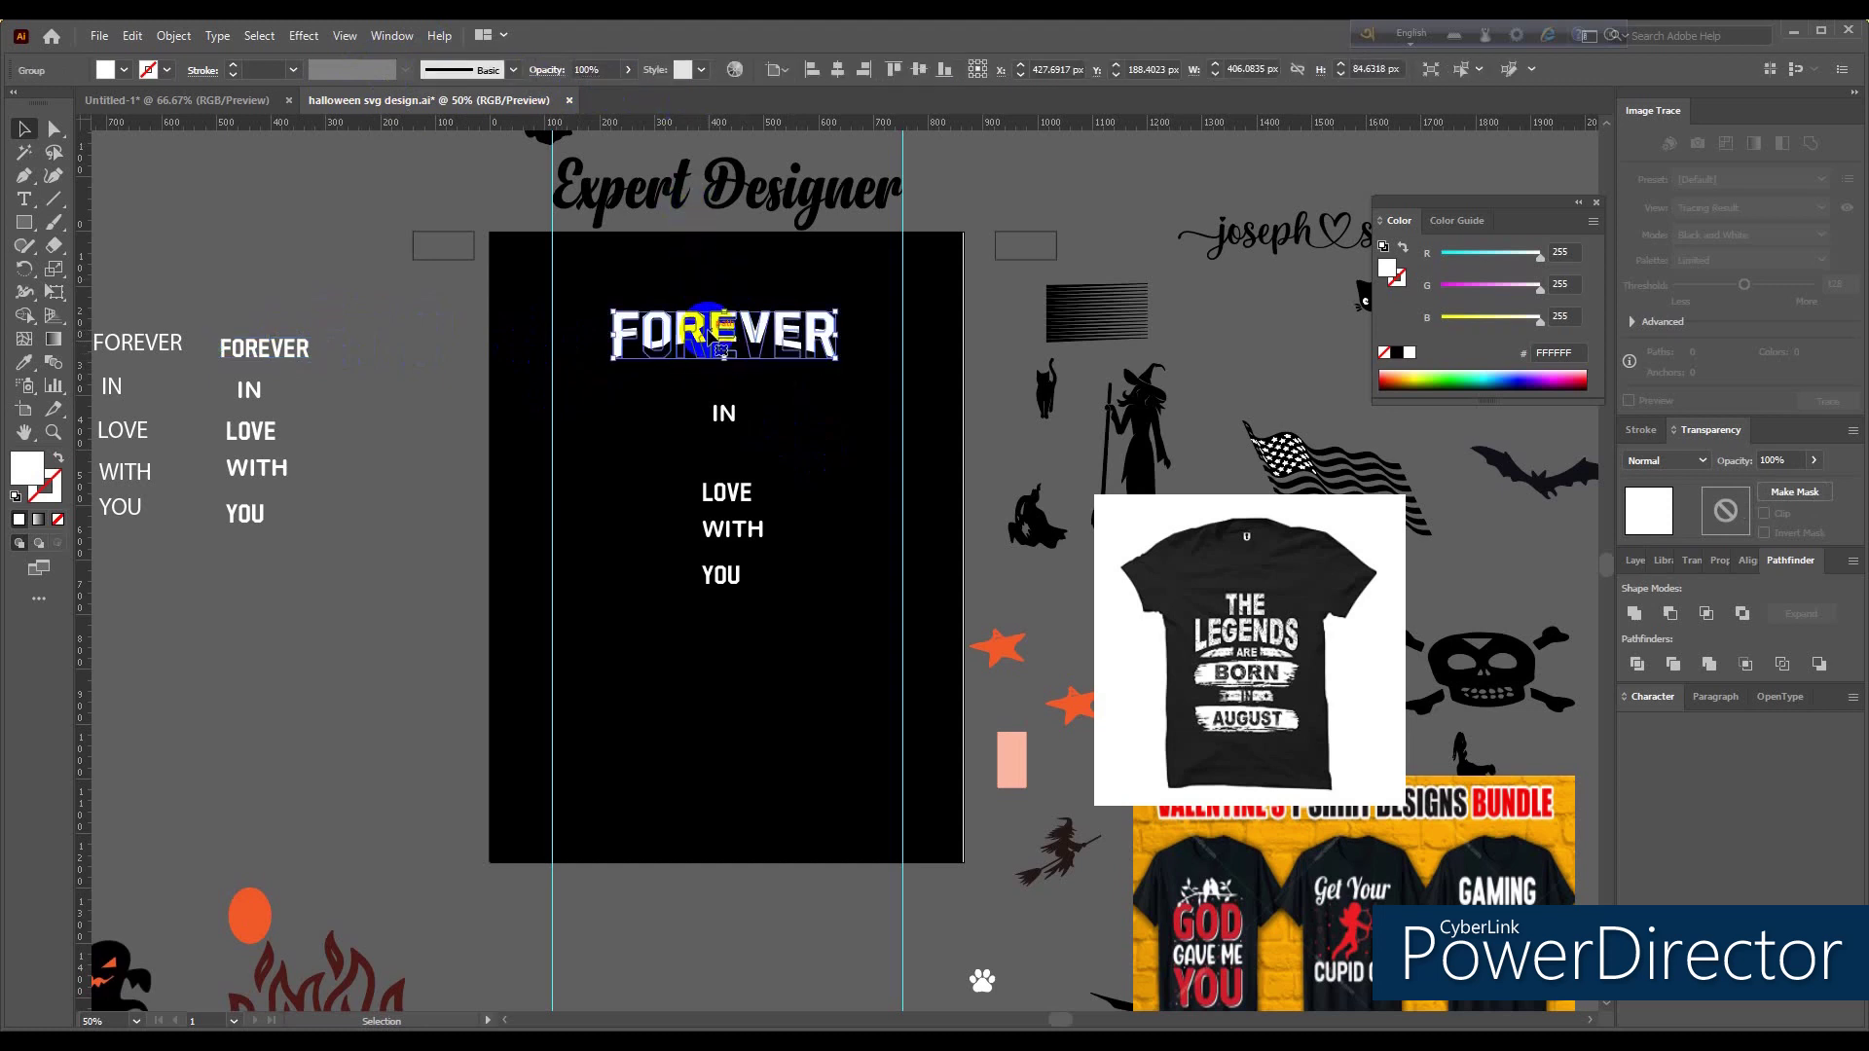
{"action": "left_click", "coordinate": [630, 396]}
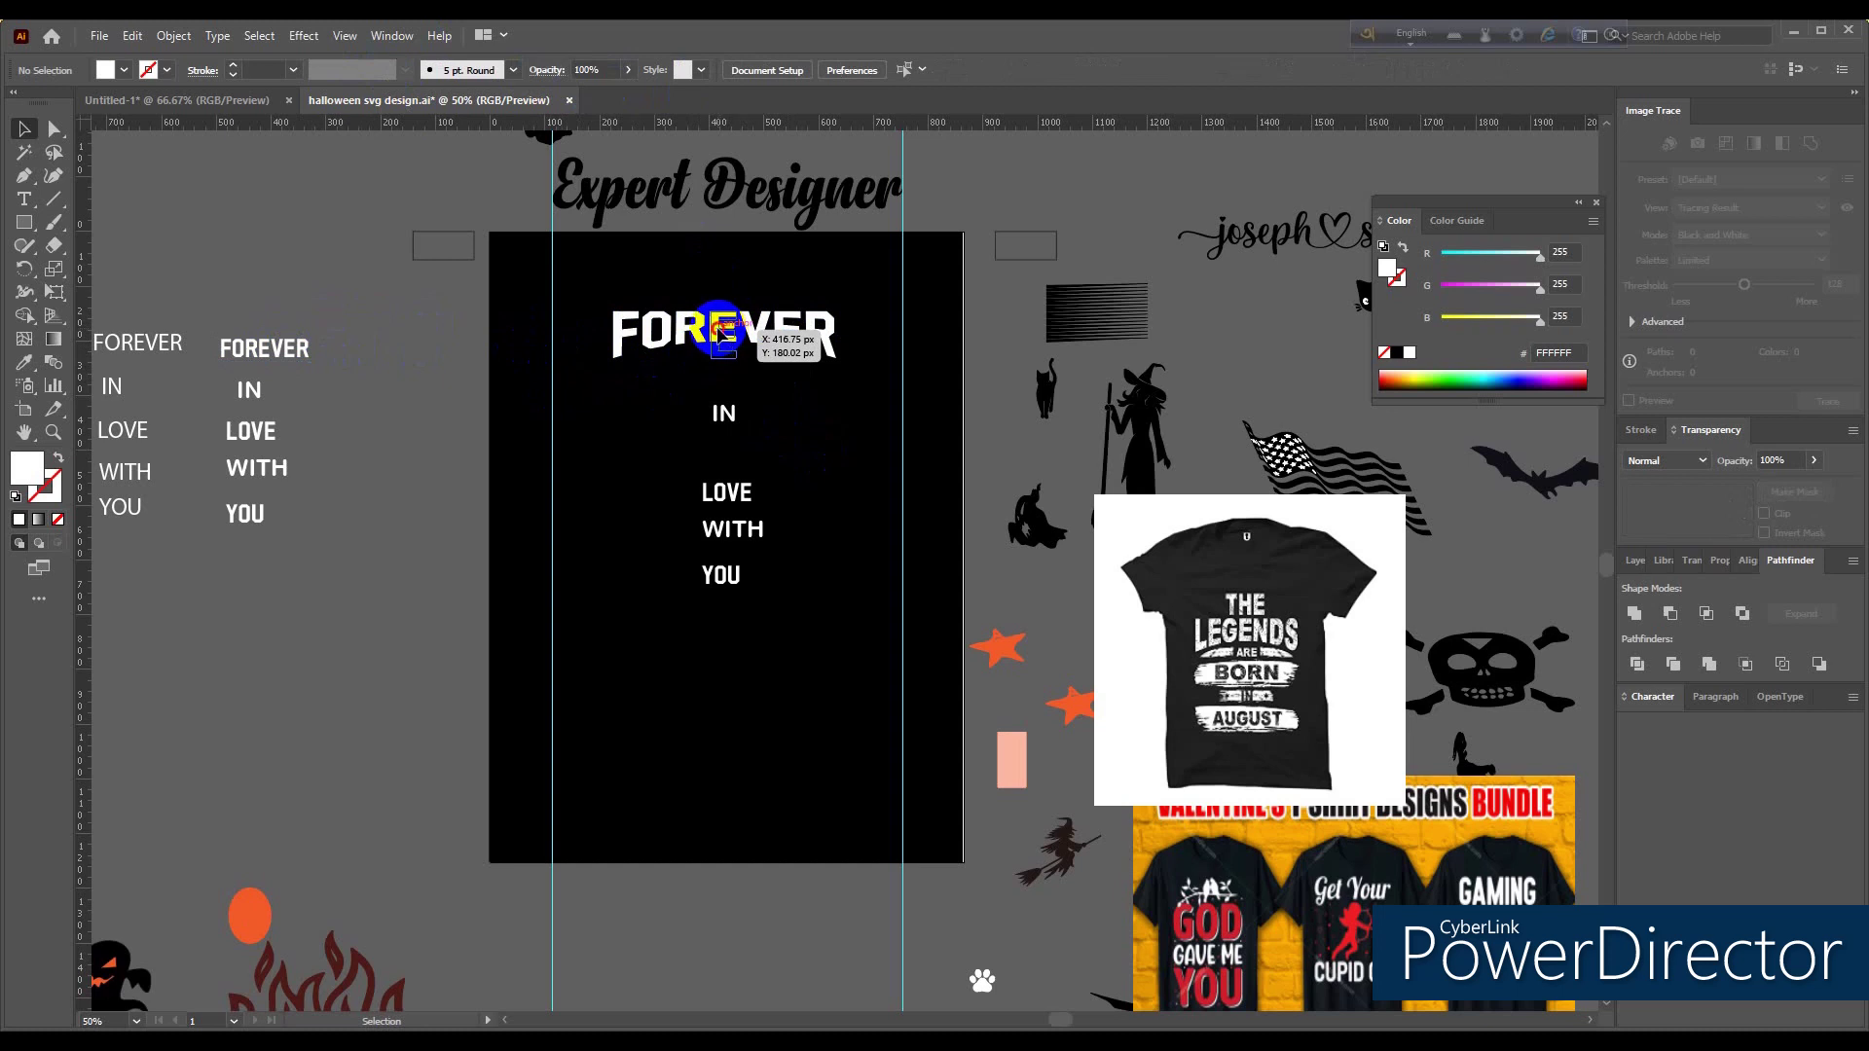
{"action": "left_click", "coordinate": [720, 336]}
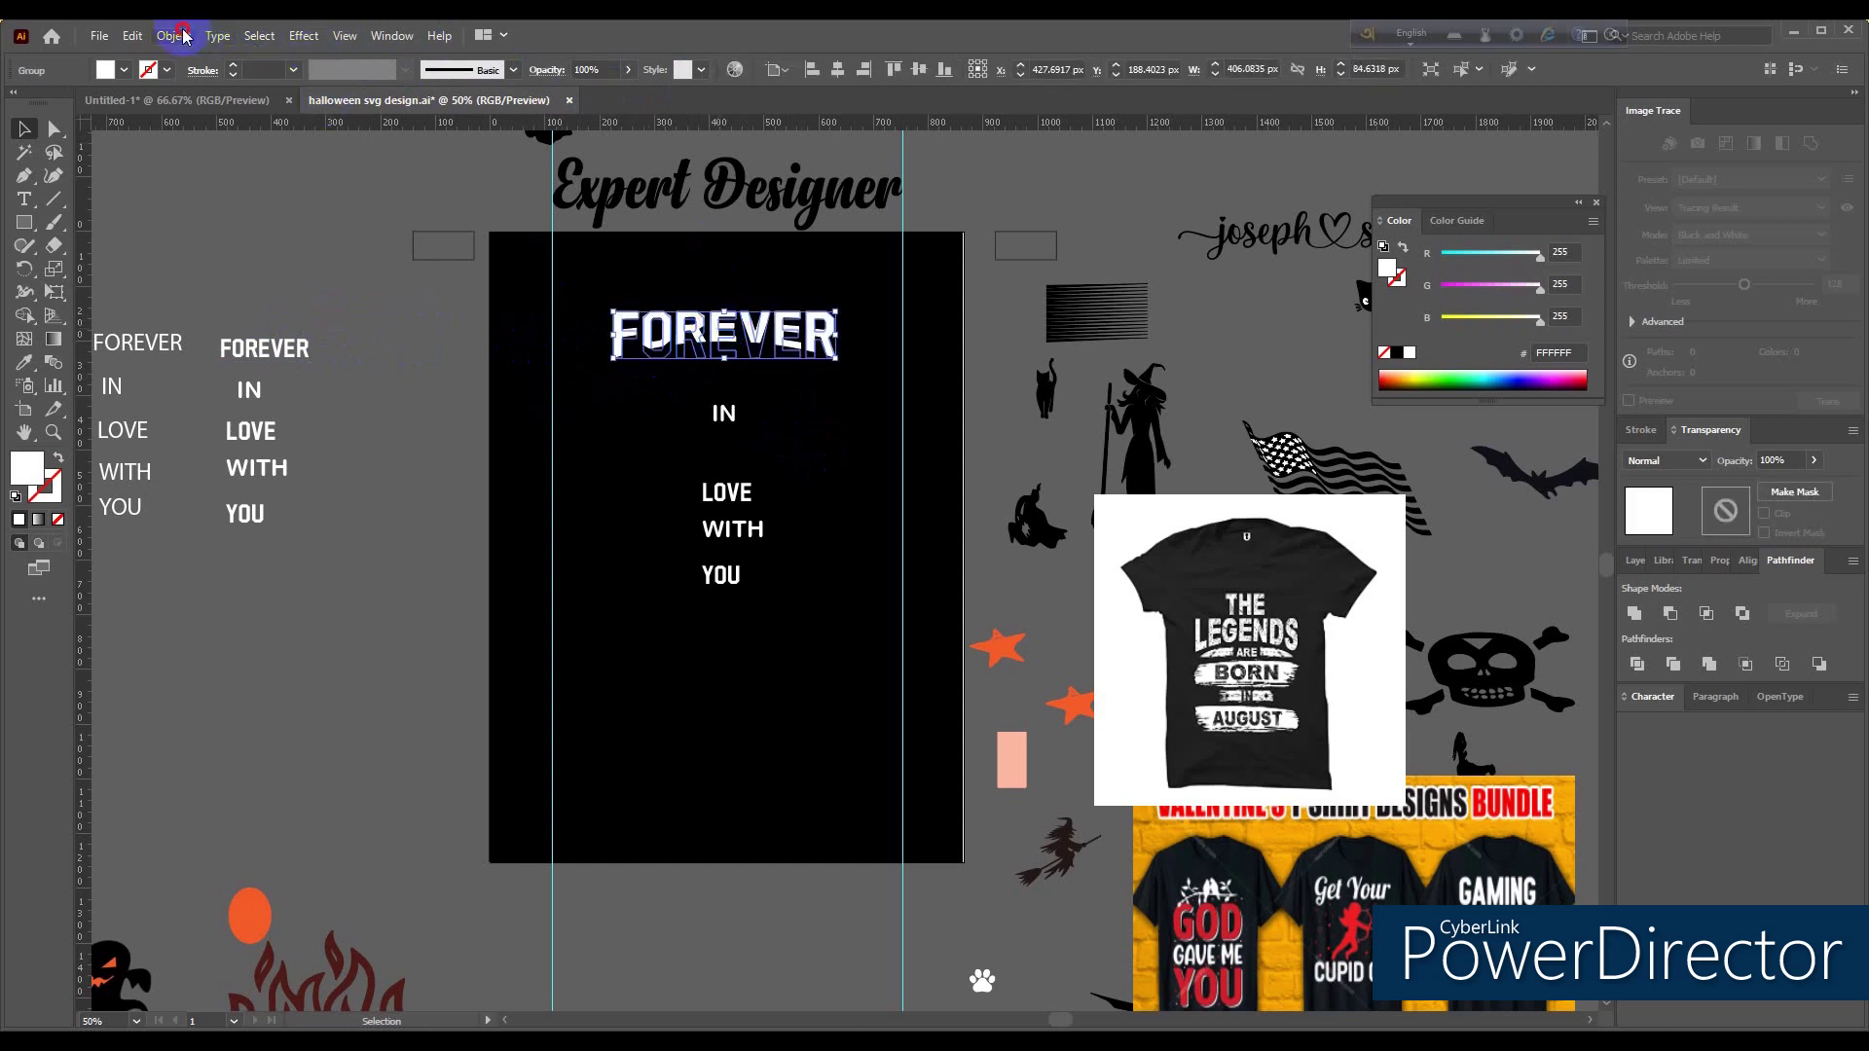
Step: Expand the outlined FOREVER's warp into plain shapes via the Object menu
{"action": "left_click", "coordinate": [182, 36]}
{"action": "left_click", "coordinate": [216, 282]}
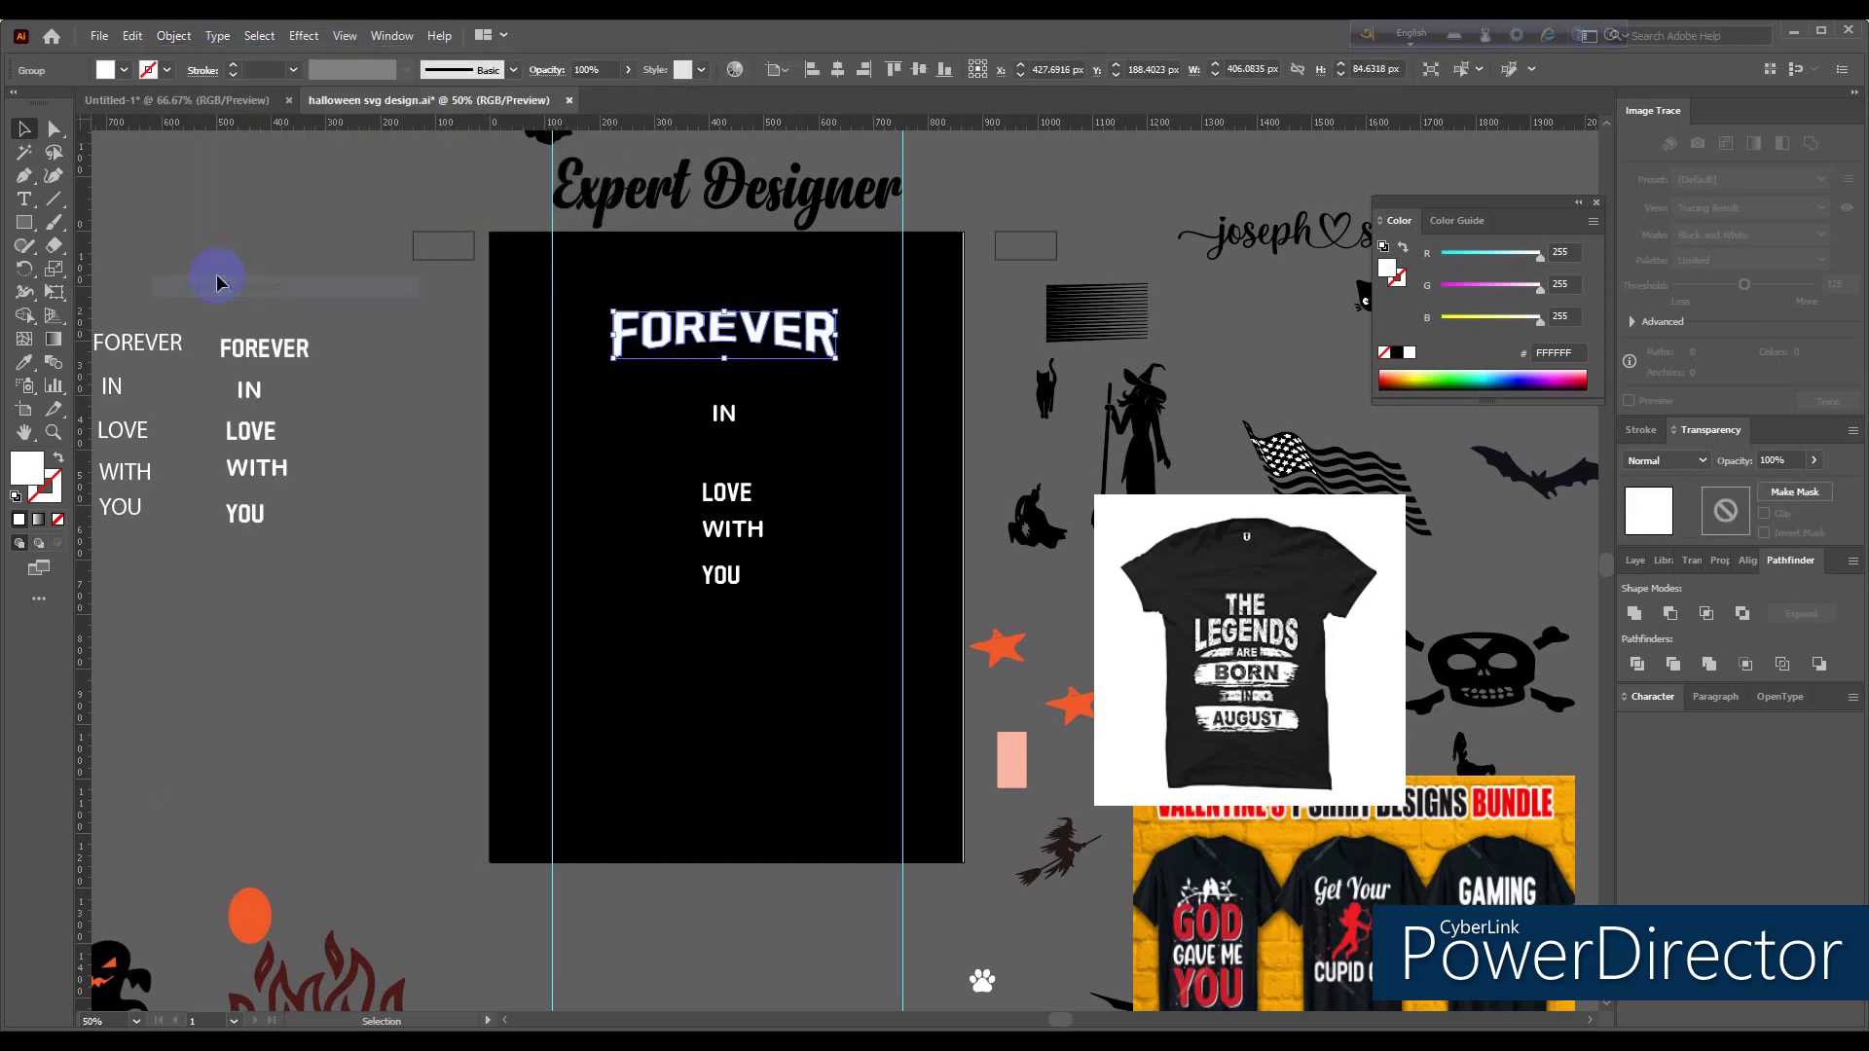
{"action": "left_click", "coordinate": [173, 36]}
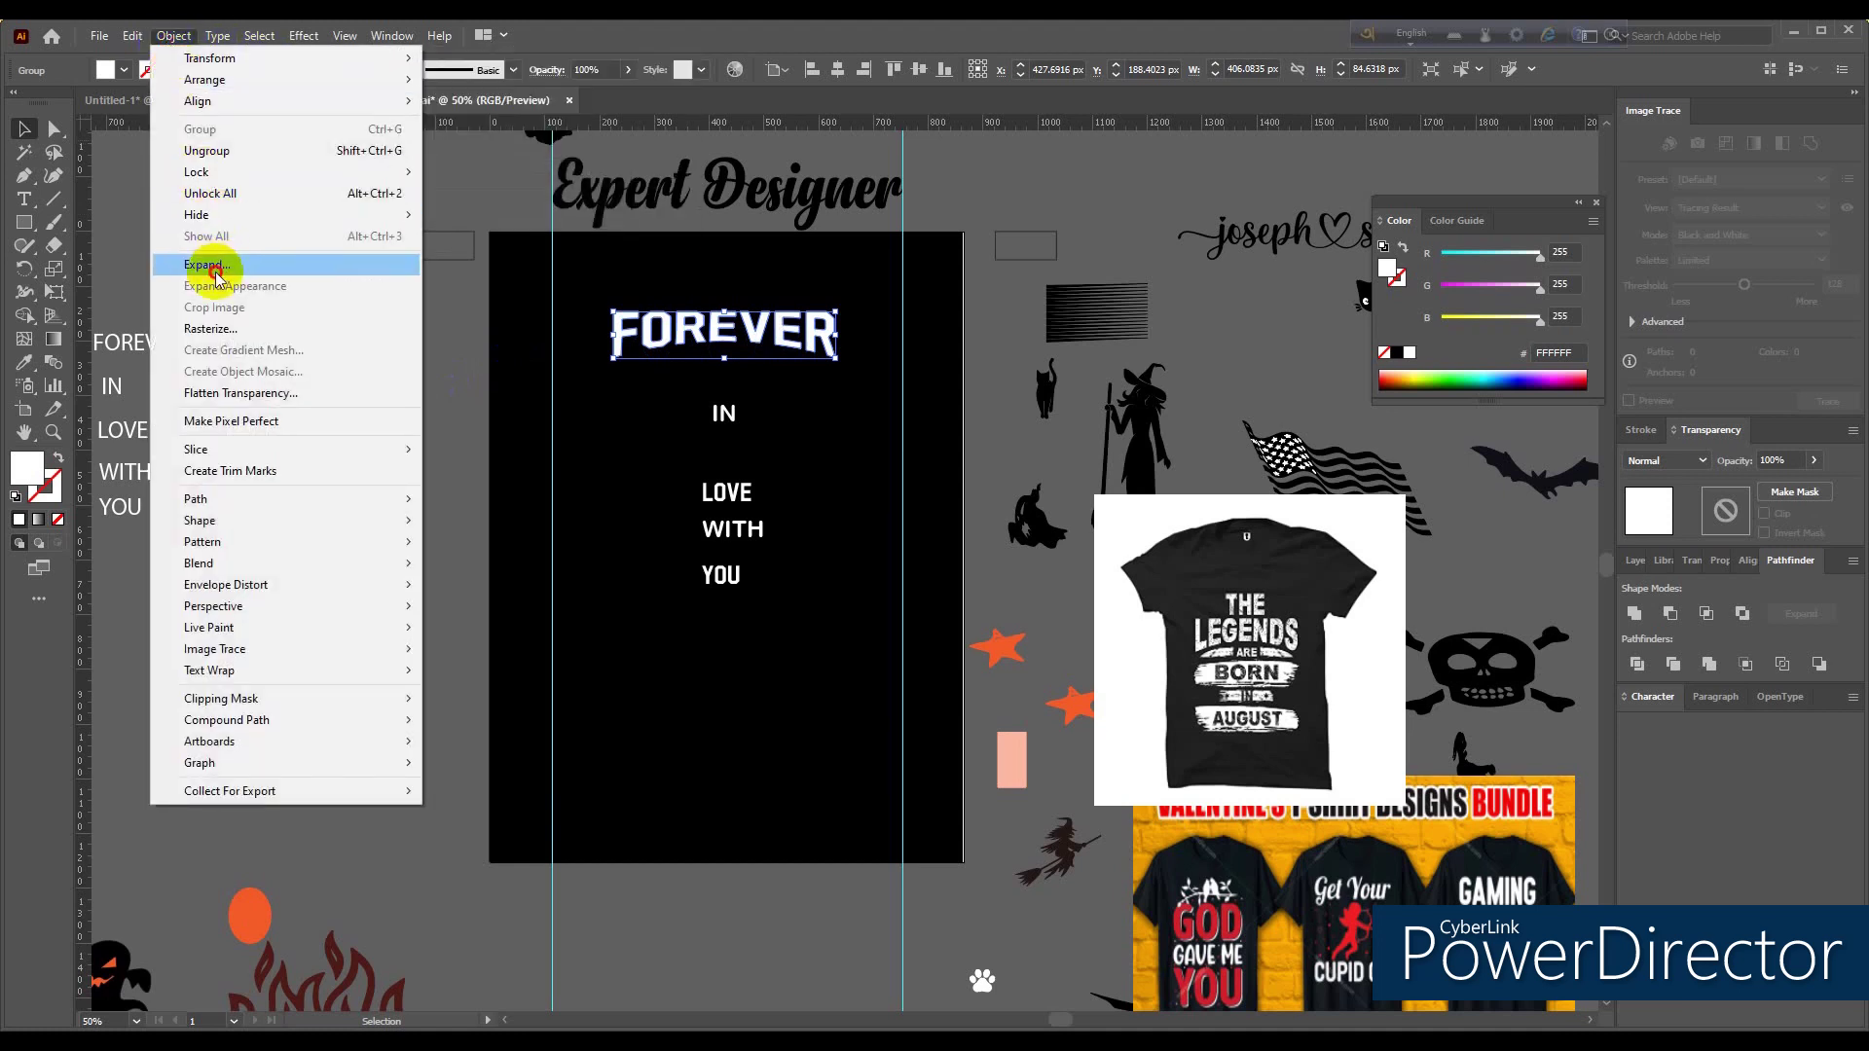
{"action": "left_click", "coordinate": [216, 280]}
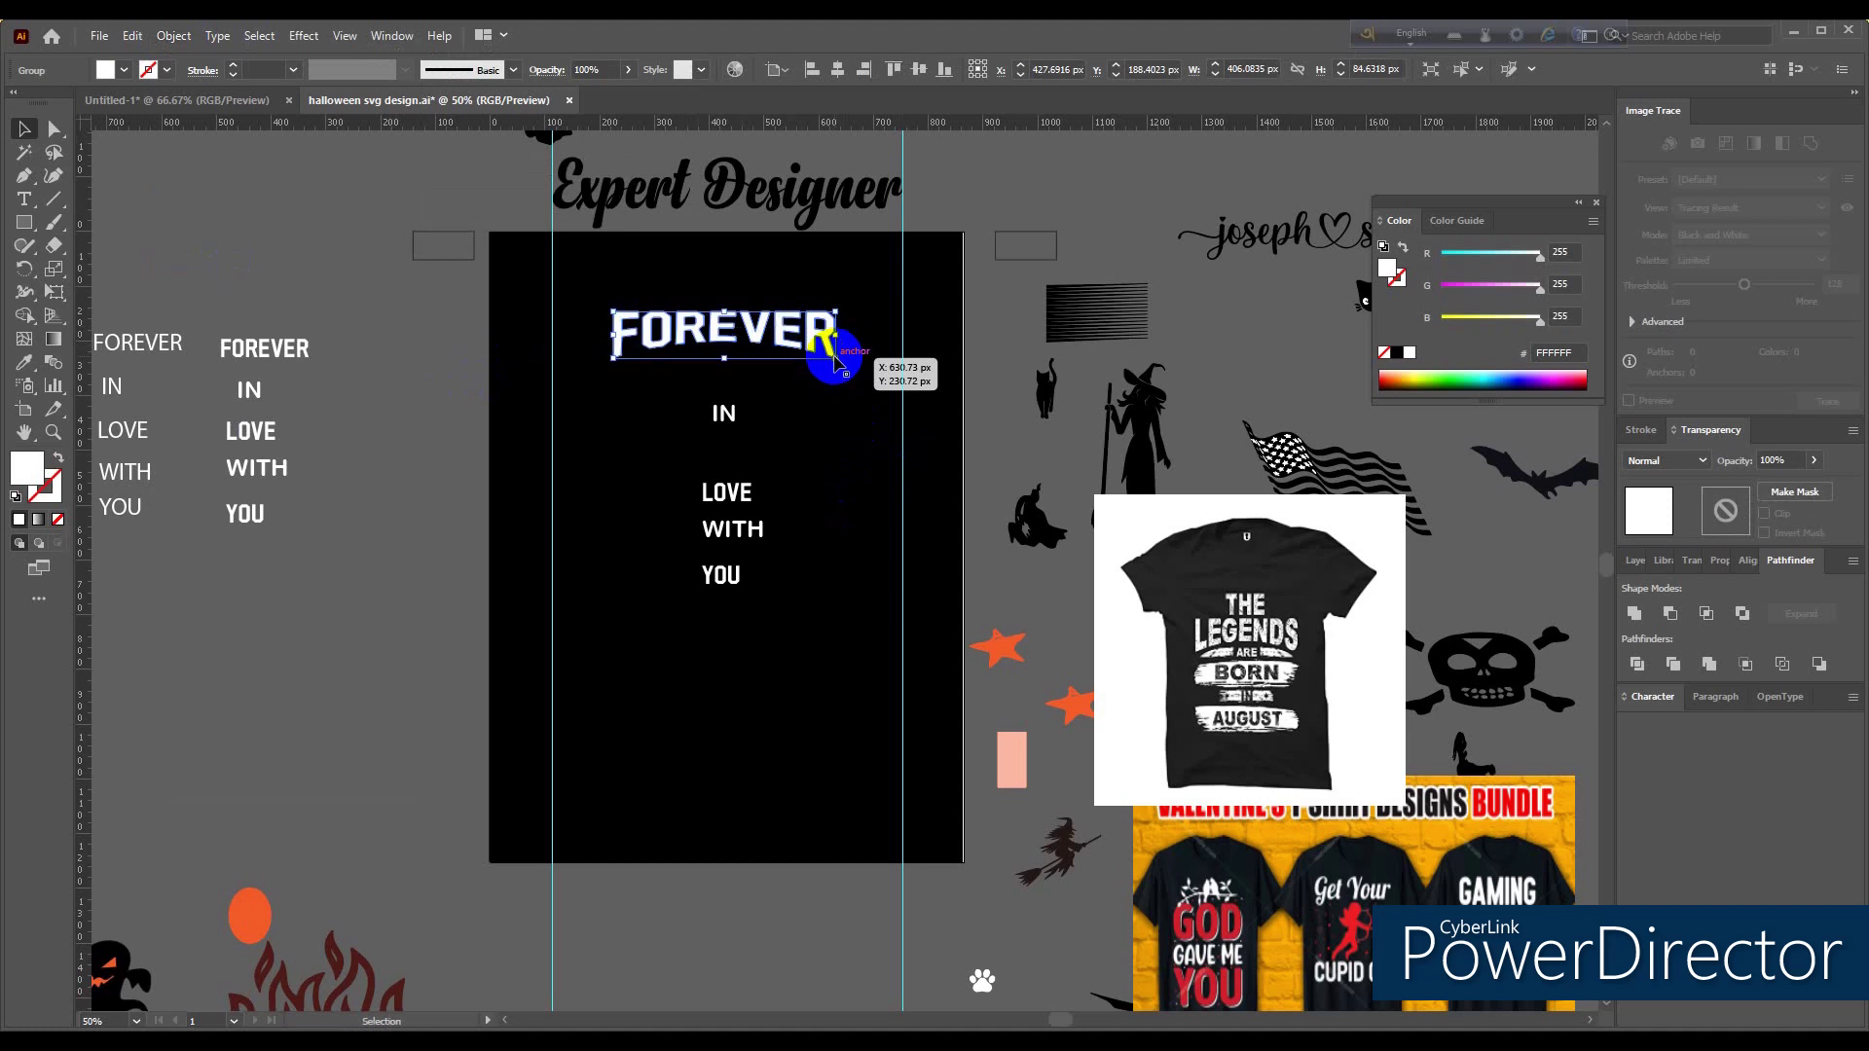
Step: Enlarge and widen the FOREVER lettering and move it slightly up
{"action": "left_click_drag", "start_coordinate": [834, 358], "coordinate": [855, 358]}
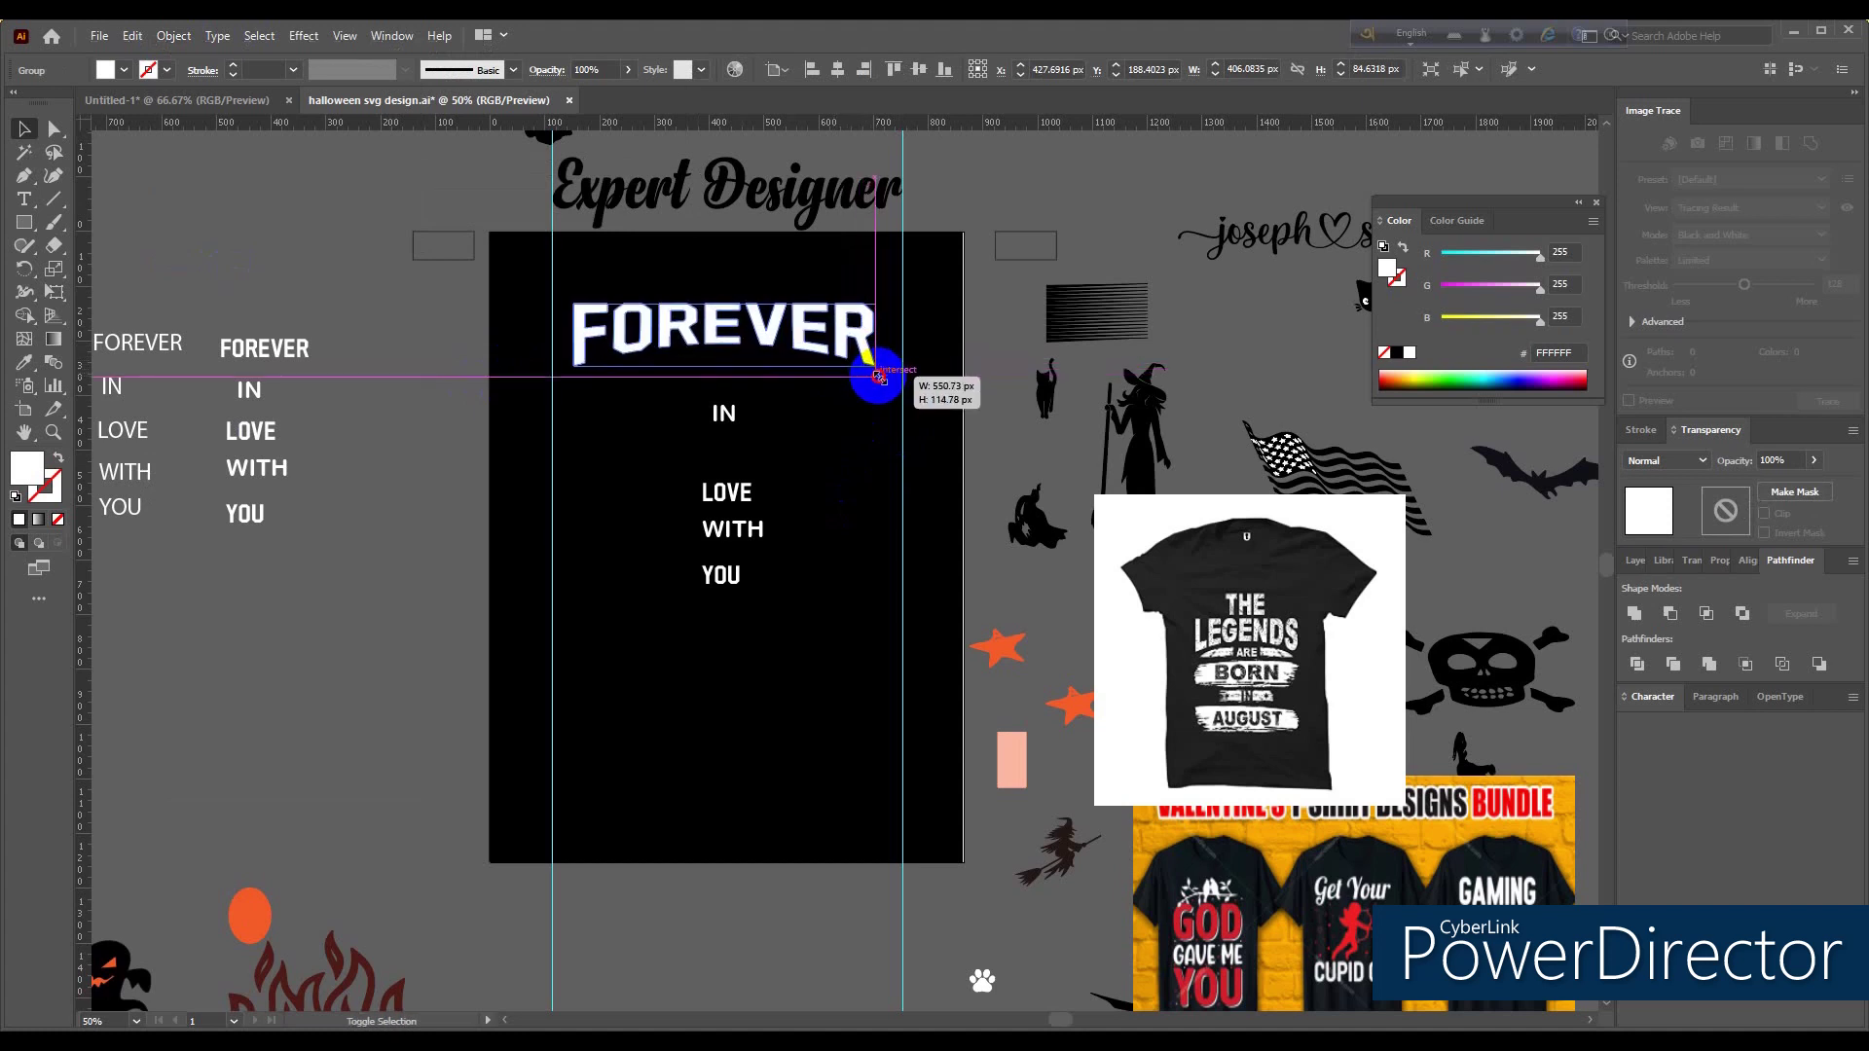
{"action": "left_click_drag", "start_coordinate": [772, 324], "coordinate": [771, 309]}
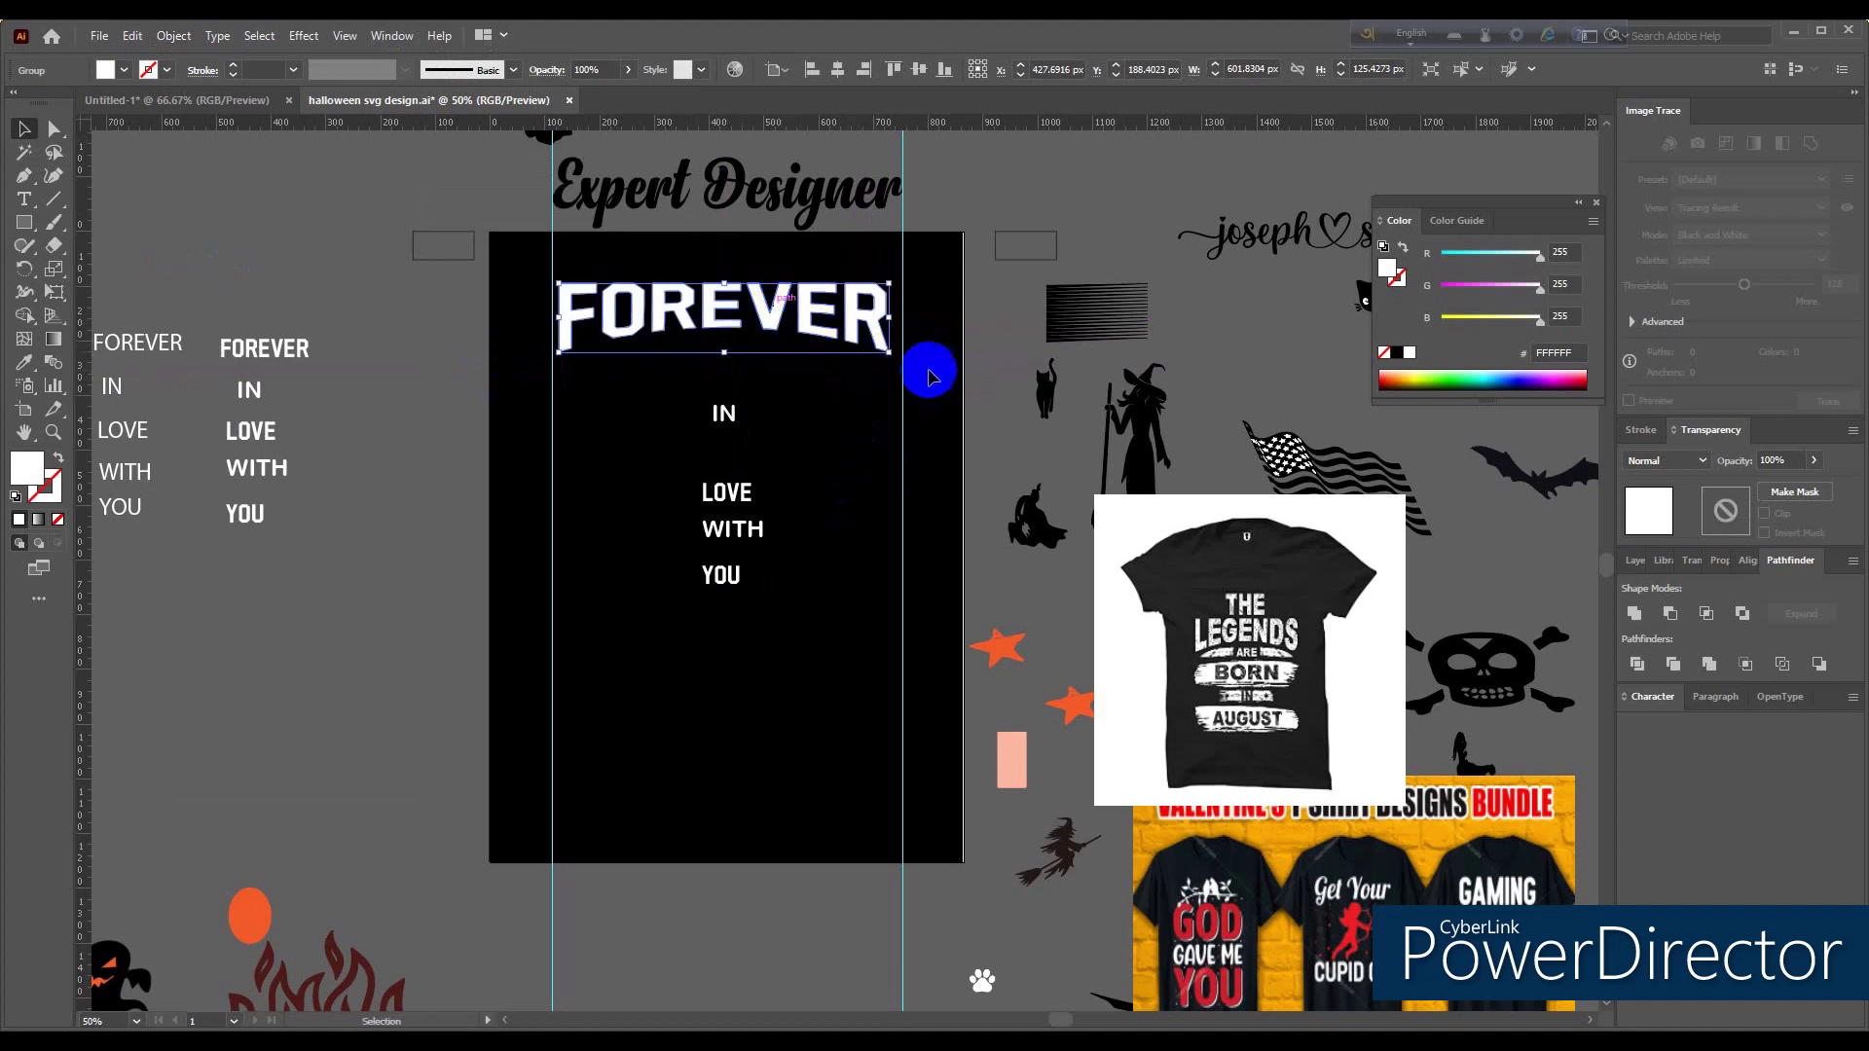
{"action": "left_click_drag", "start_coordinate": [889, 353], "coordinate": [899, 359]}
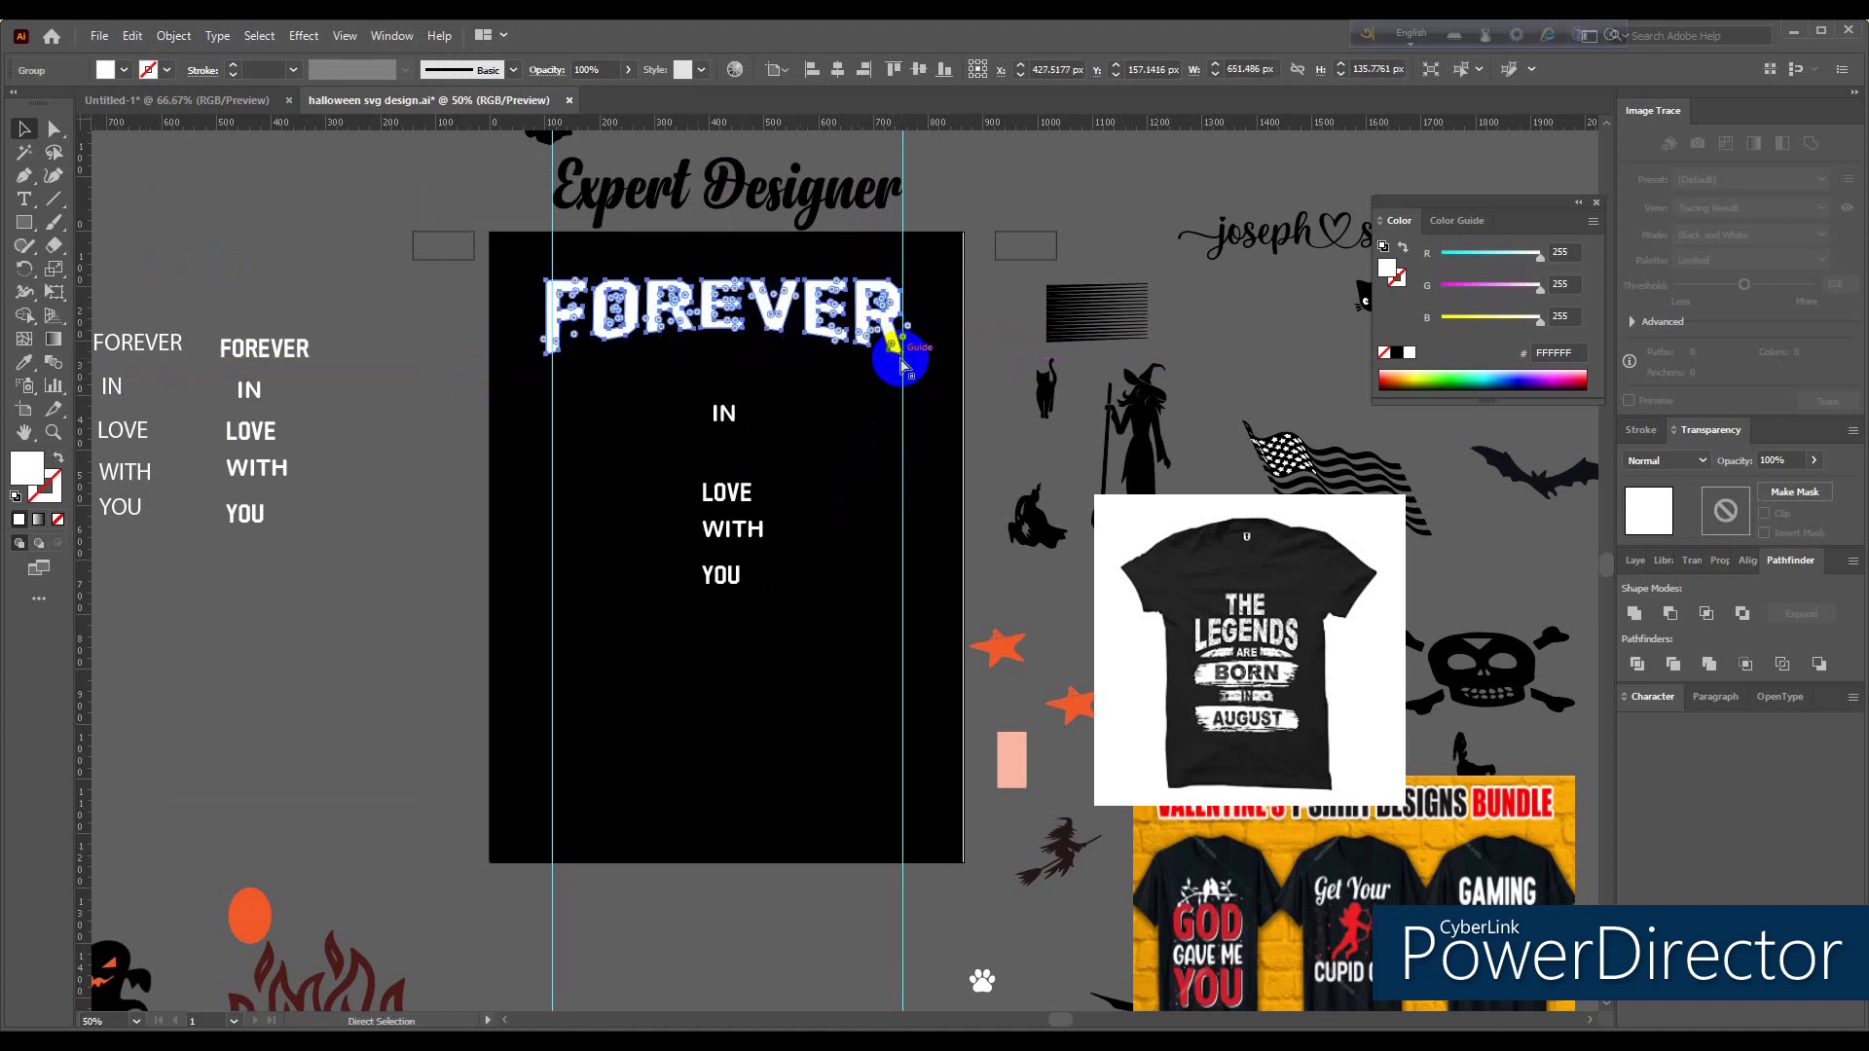
{"action": "left_click", "coordinate": [891, 386]}
{"action": "left_click", "coordinate": [864, 395]}
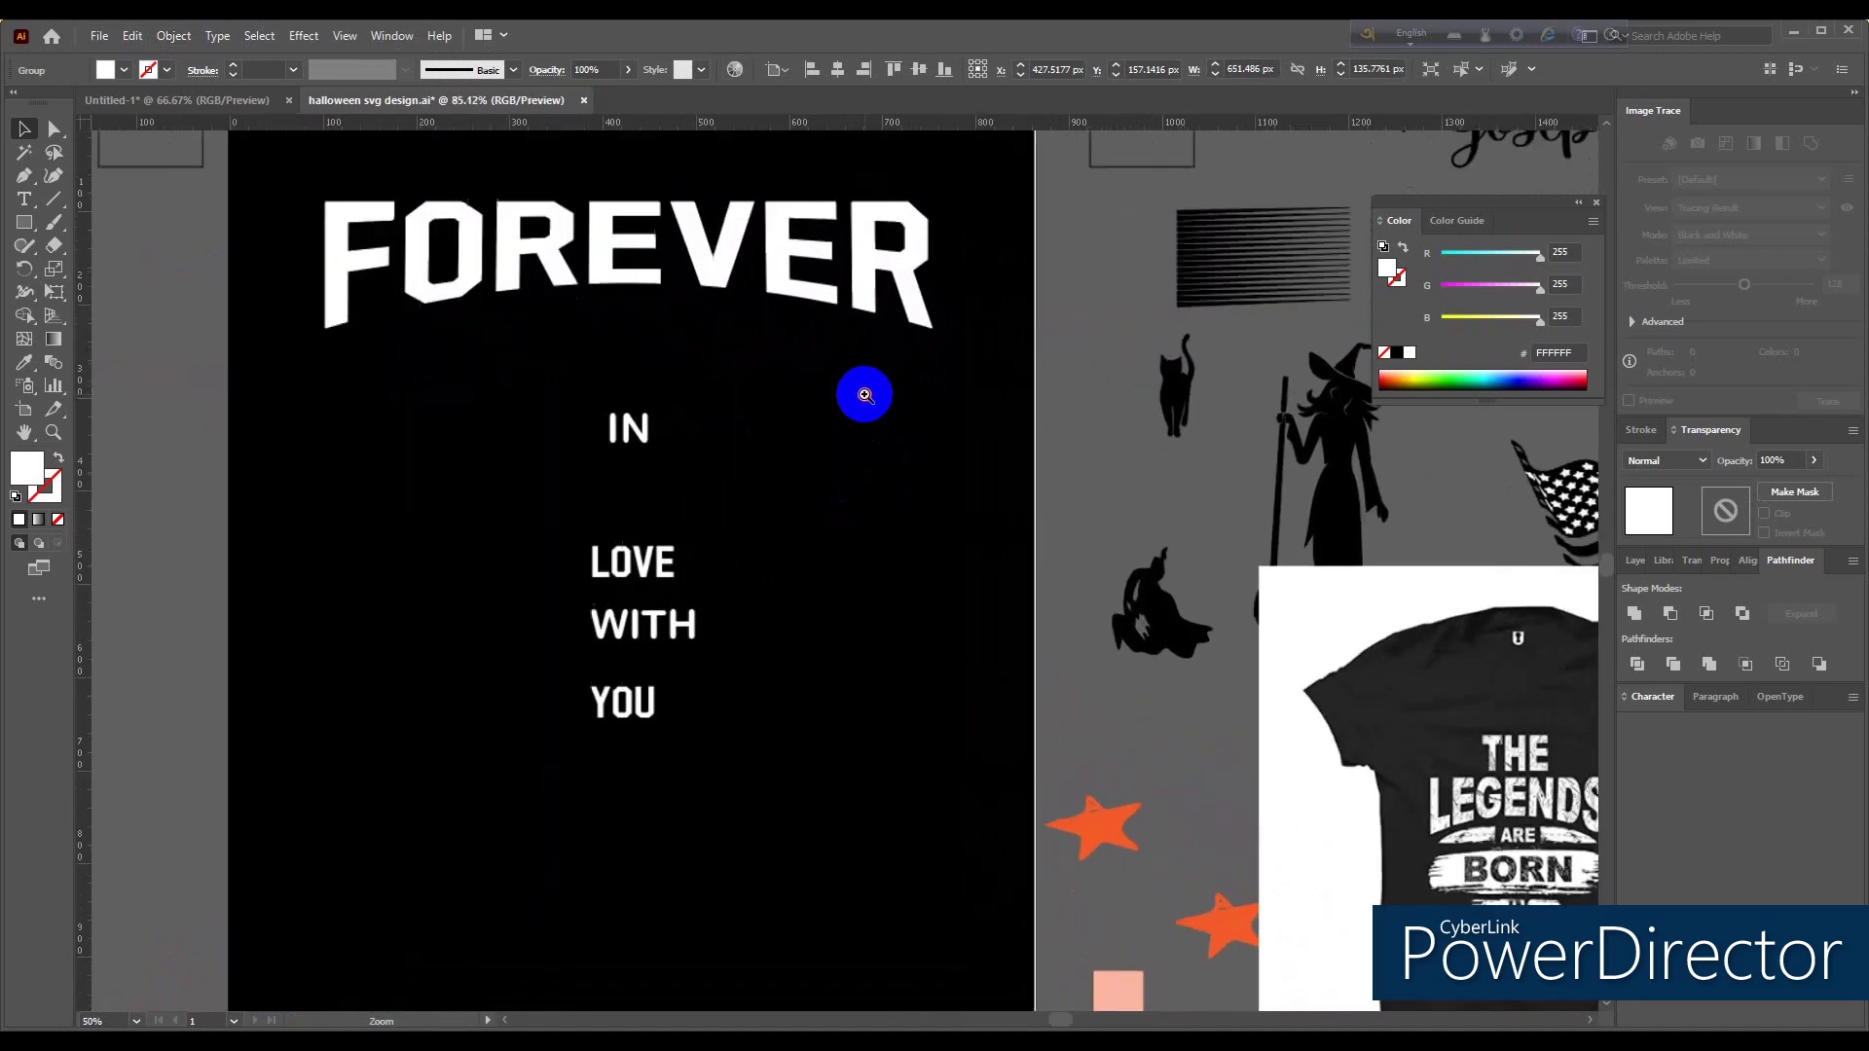
{"action": "left_click_drag", "start_coordinate": [864, 395], "coordinate": [891, 403]}
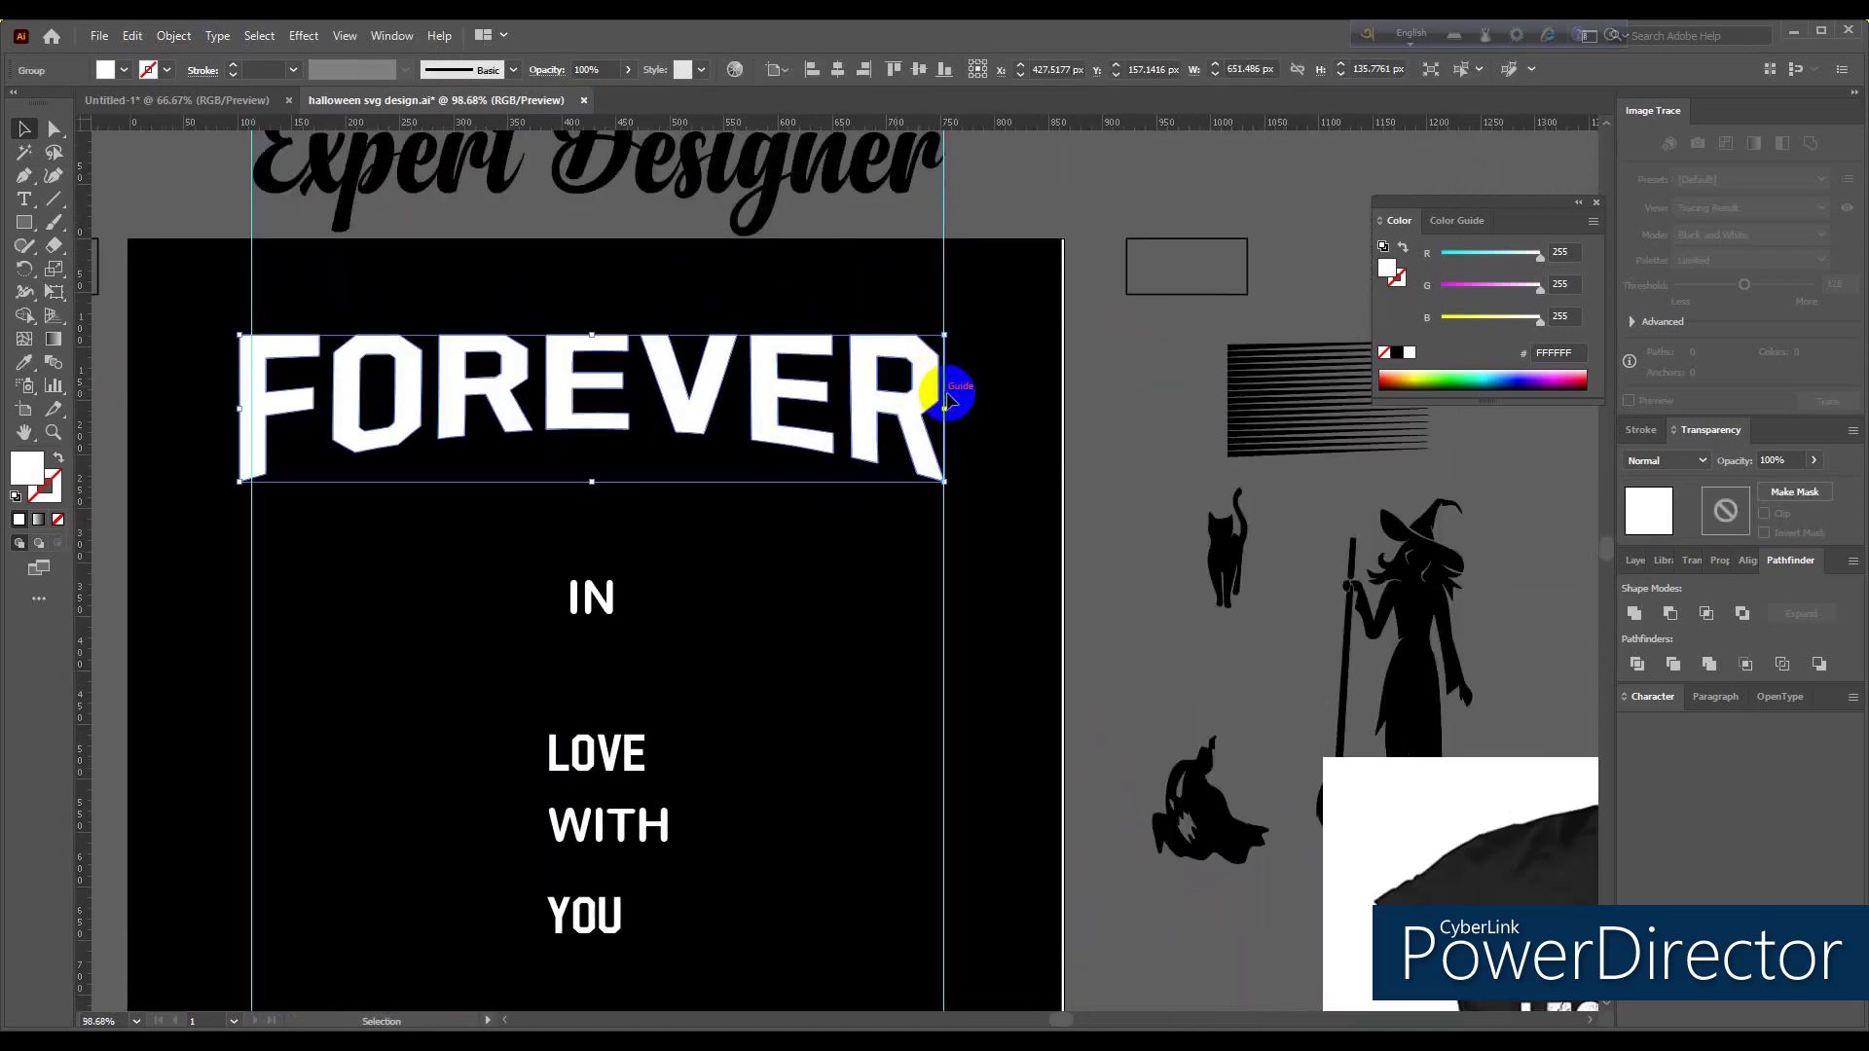
{"action": "scroll", "coordinate": [477, 389], "scroll_direction": "left", "scroll_amount": 3}
Step: Snap FOREVER's left edge to the guide and stretch it slightly taller
{"action": "left_click", "coordinate": [412, 410]}
{"action": "left_click_drag", "start_coordinate": [412, 411], "coordinate": [418, 409]}
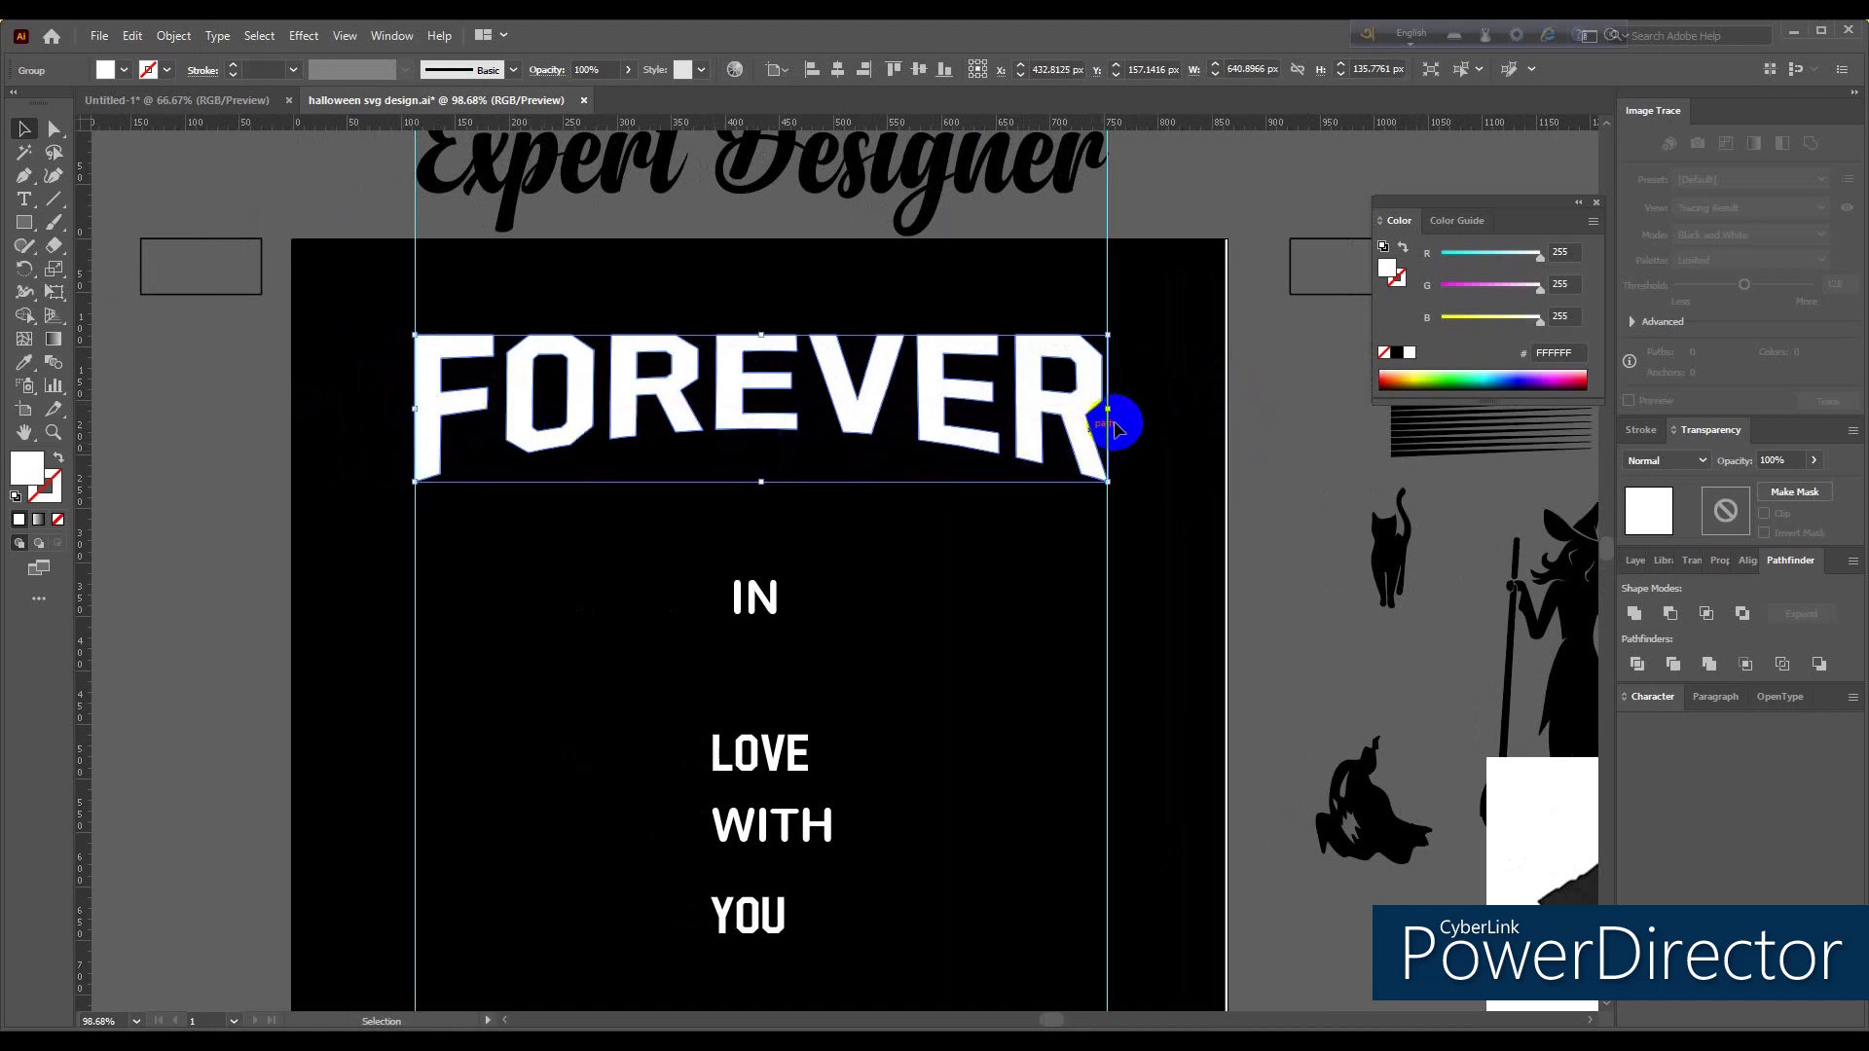
{"action": "left_click", "coordinate": [938, 511]}
{"action": "left_click", "coordinate": [784, 405]}
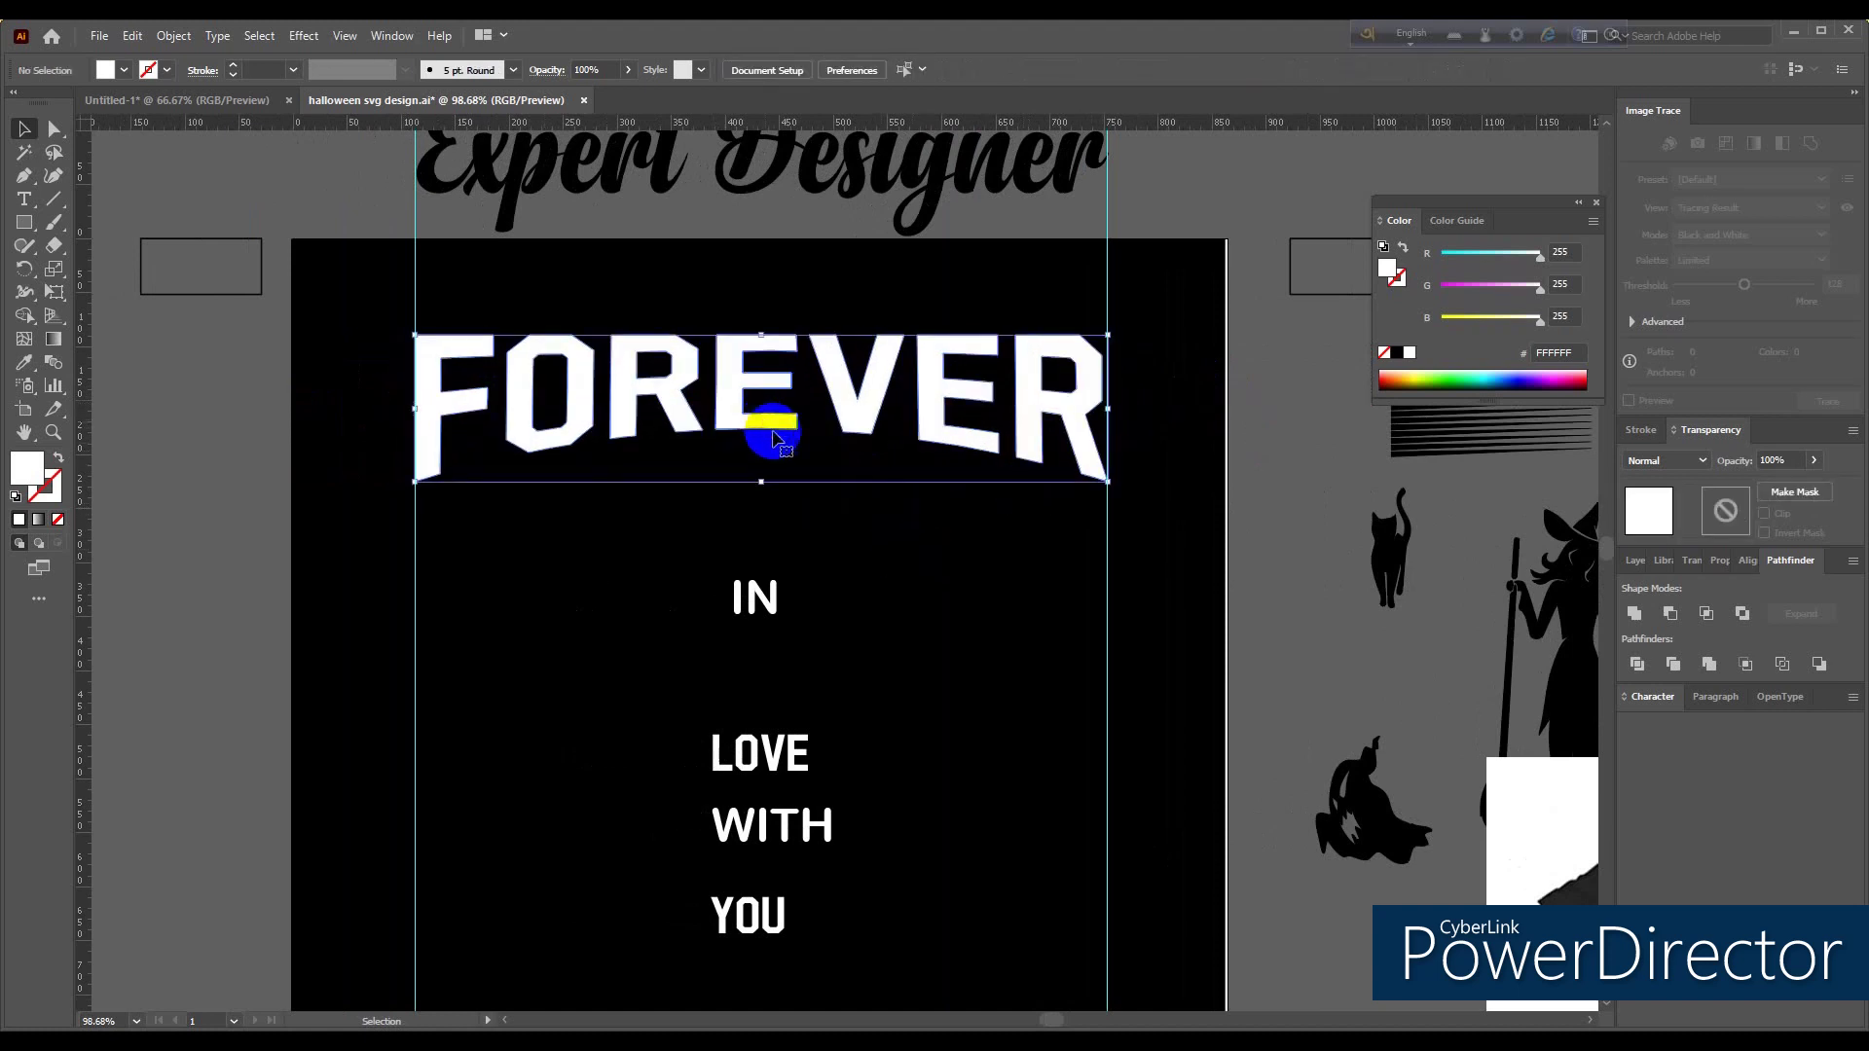
{"action": "left_click_drag", "start_coordinate": [763, 484], "coordinate": [778, 505]}
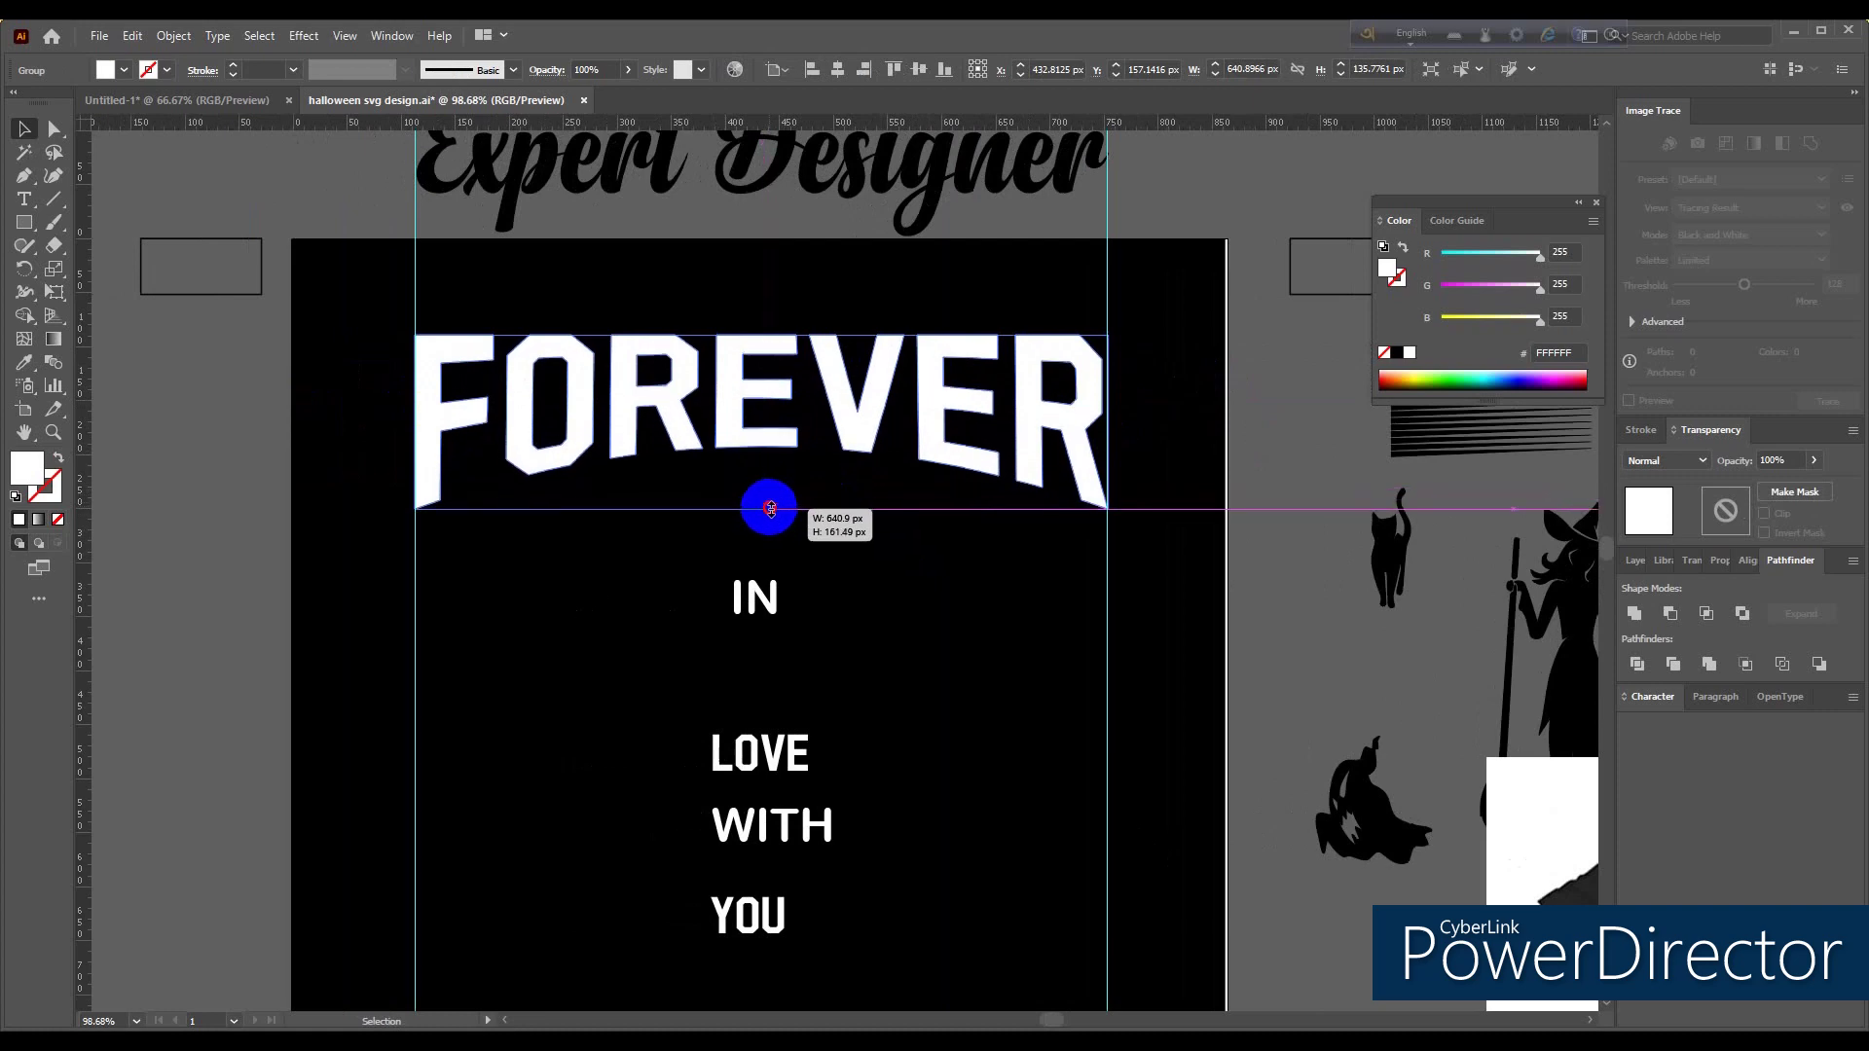
{"action": "left_click", "coordinate": [849, 549]}
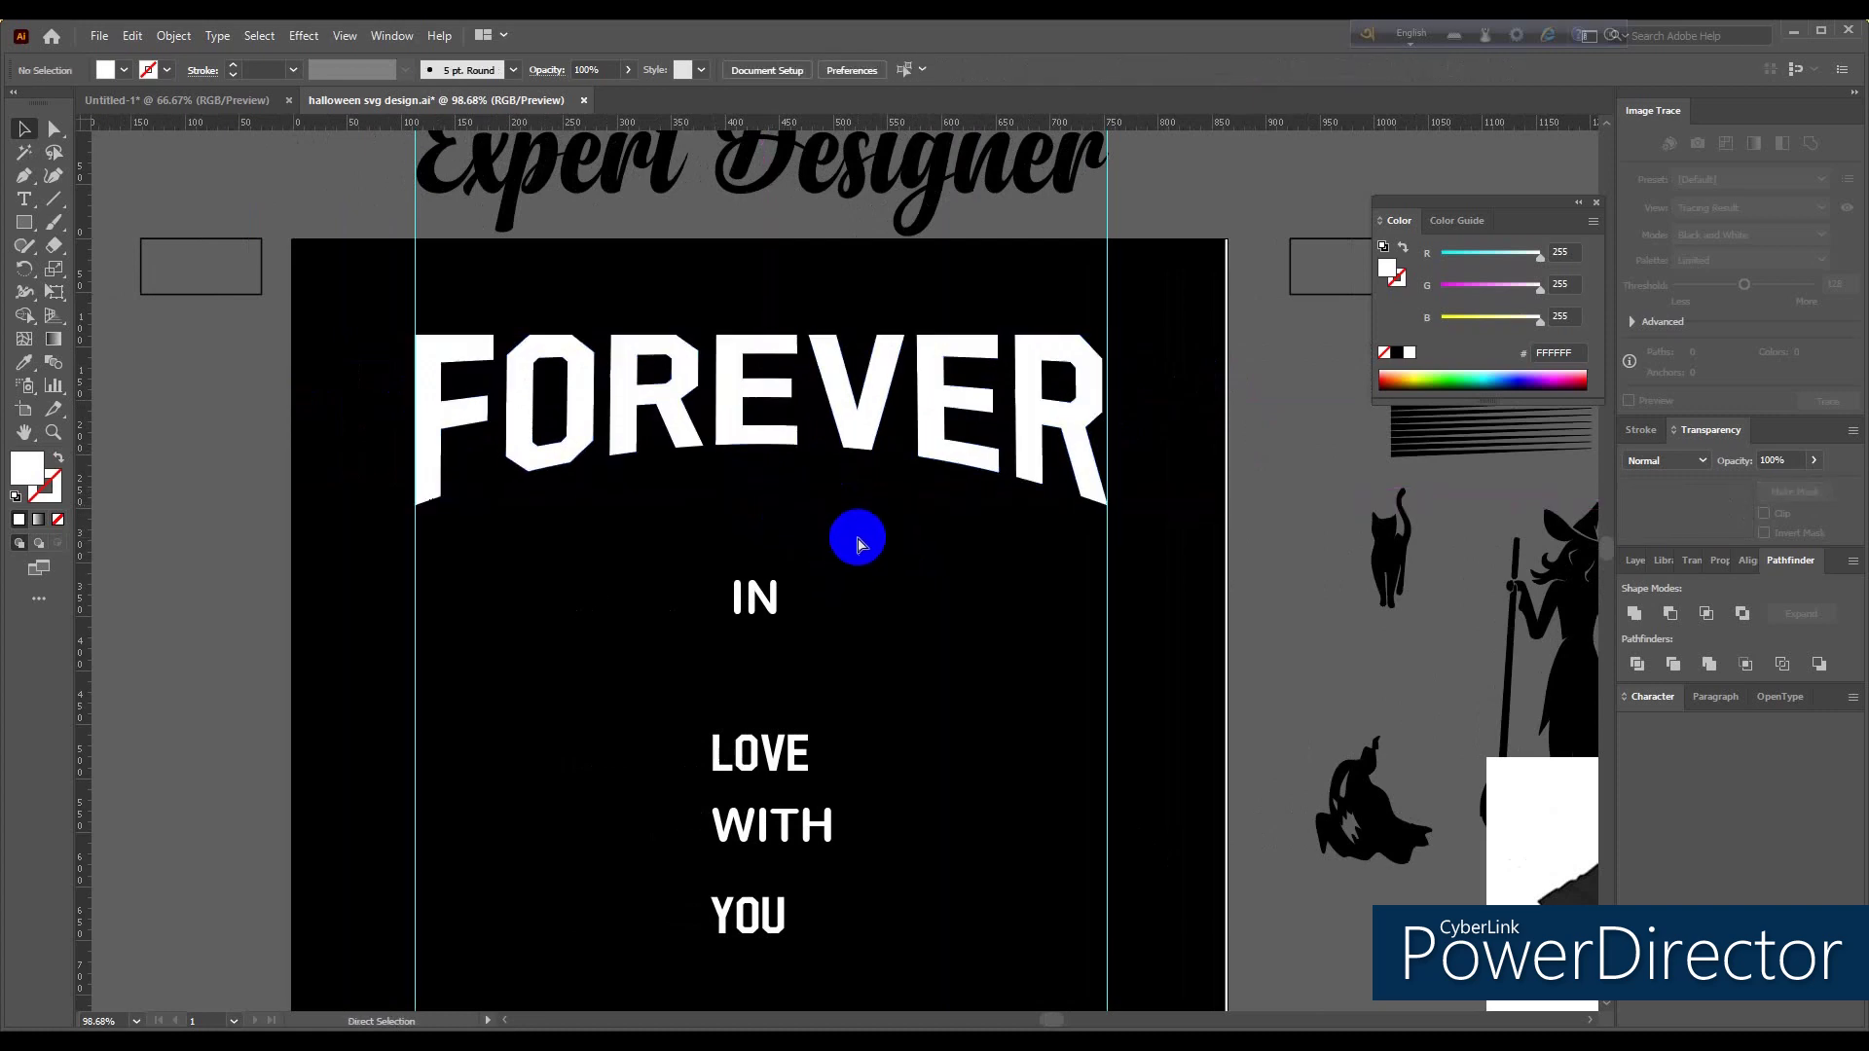
{"action": "key", "text": "z"}
{"action": "left_click", "coordinate": [856, 513], "text": "alt"}
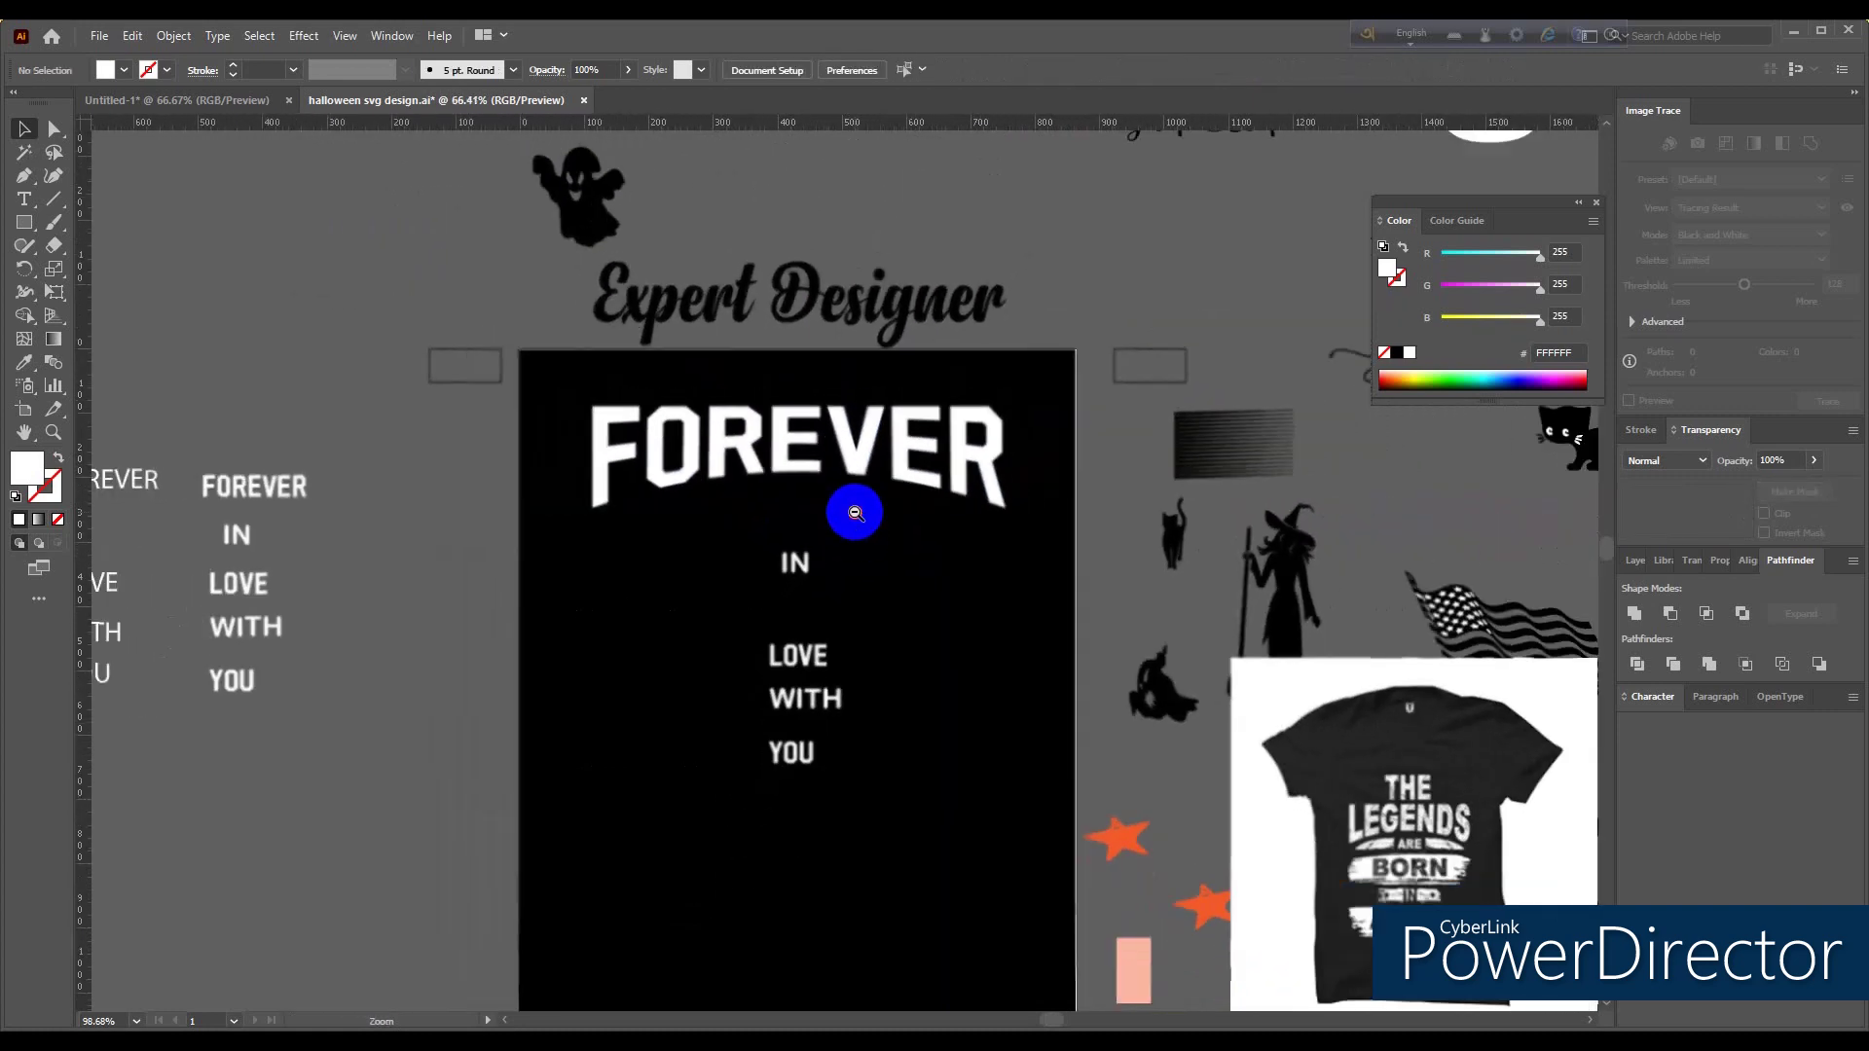
Step: Enlarge IN and centre it just beneath FOREVER
{"action": "key", "text": "v"}
{"action": "left_click_drag", "start_coordinate": [683, 559], "coordinate": [685, 538]}
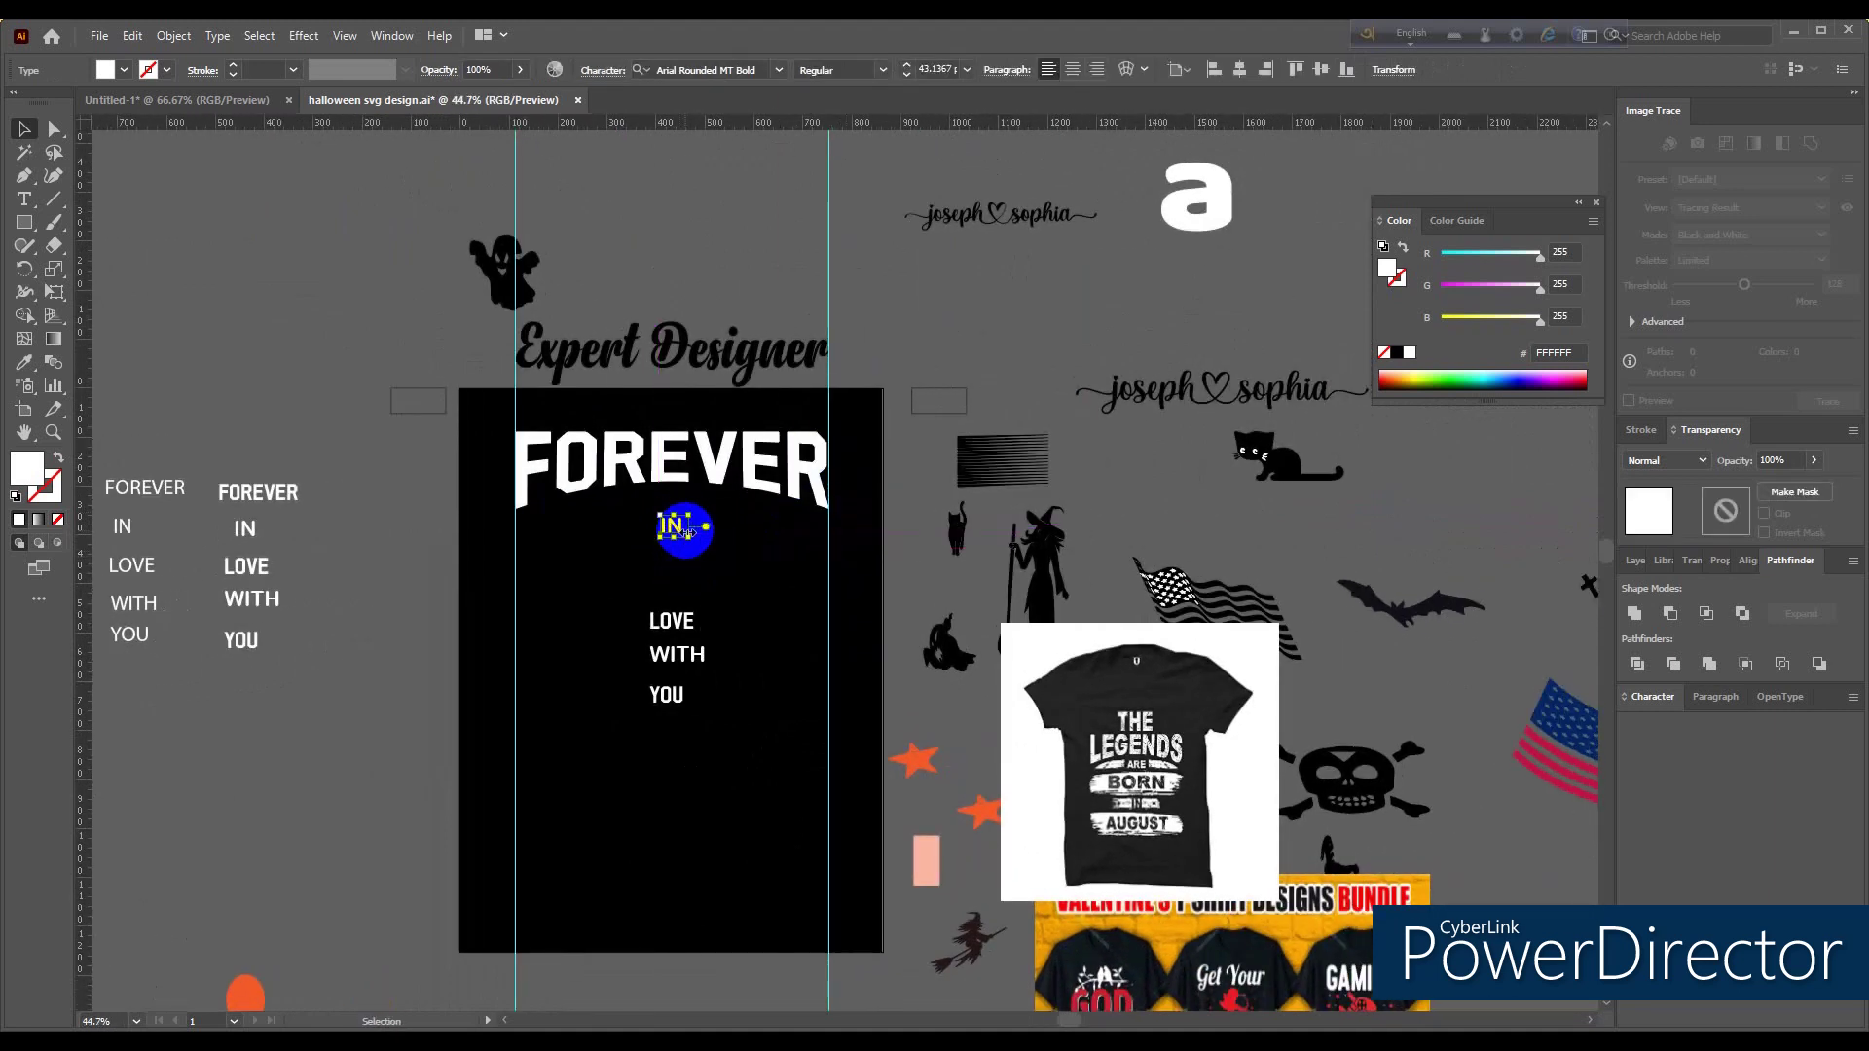
{"action": "left_click", "coordinate": [684, 530]}
{"action": "left_click_drag", "start_coordinate": [693, 541], "coordinate": [718, 560]}
{"action": "mouse_move", "coordinate": [717, 559]}
{"action": "left_mouse_down"}
{"action": "mouse_move", "coordinate": [617, 521]}
{"action": "mouse_move", "coordinate": [669, 529]}
{"action": "left_mouse_up"}
Step: Enlarge and widen LOVE, moving YOU and WITH down to make room
{"action": "left_click", "coordinate": [706, 628]}
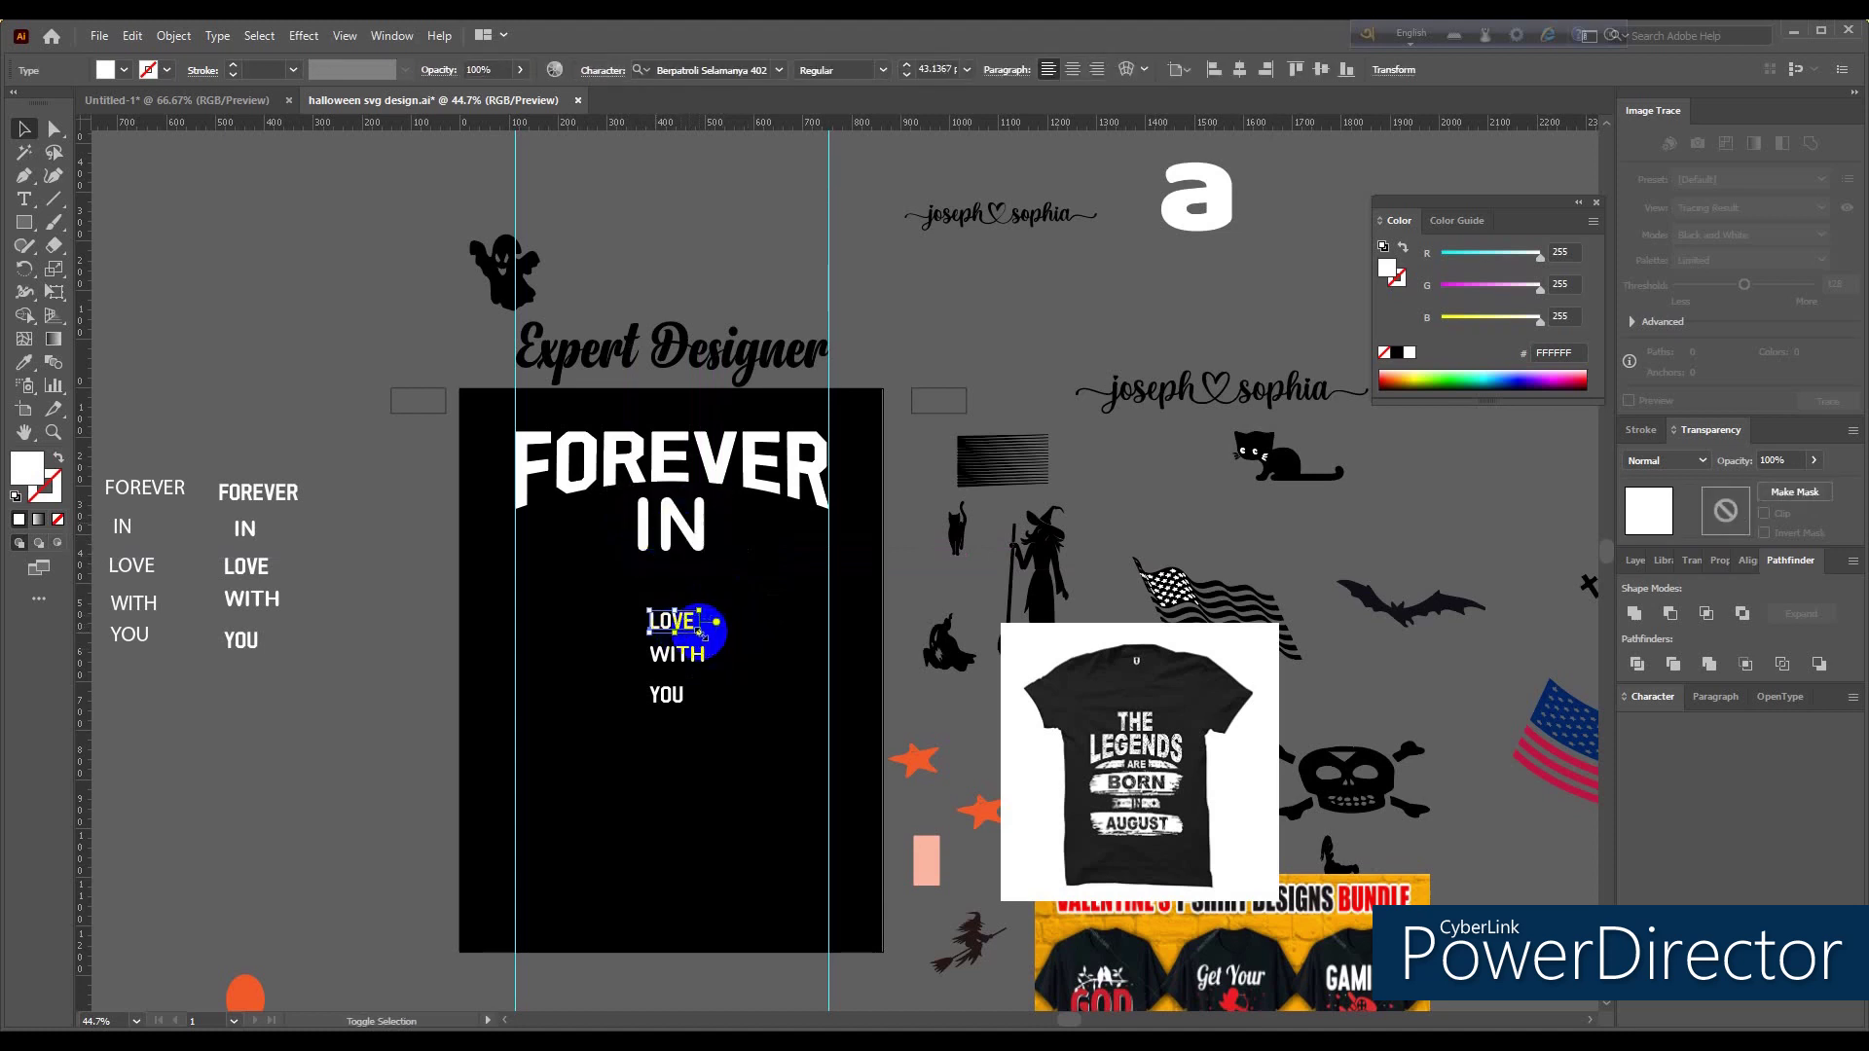
{"action": "left_click_drag", "start_coordinate": [699, 630], "coordinate": [829, 673]}
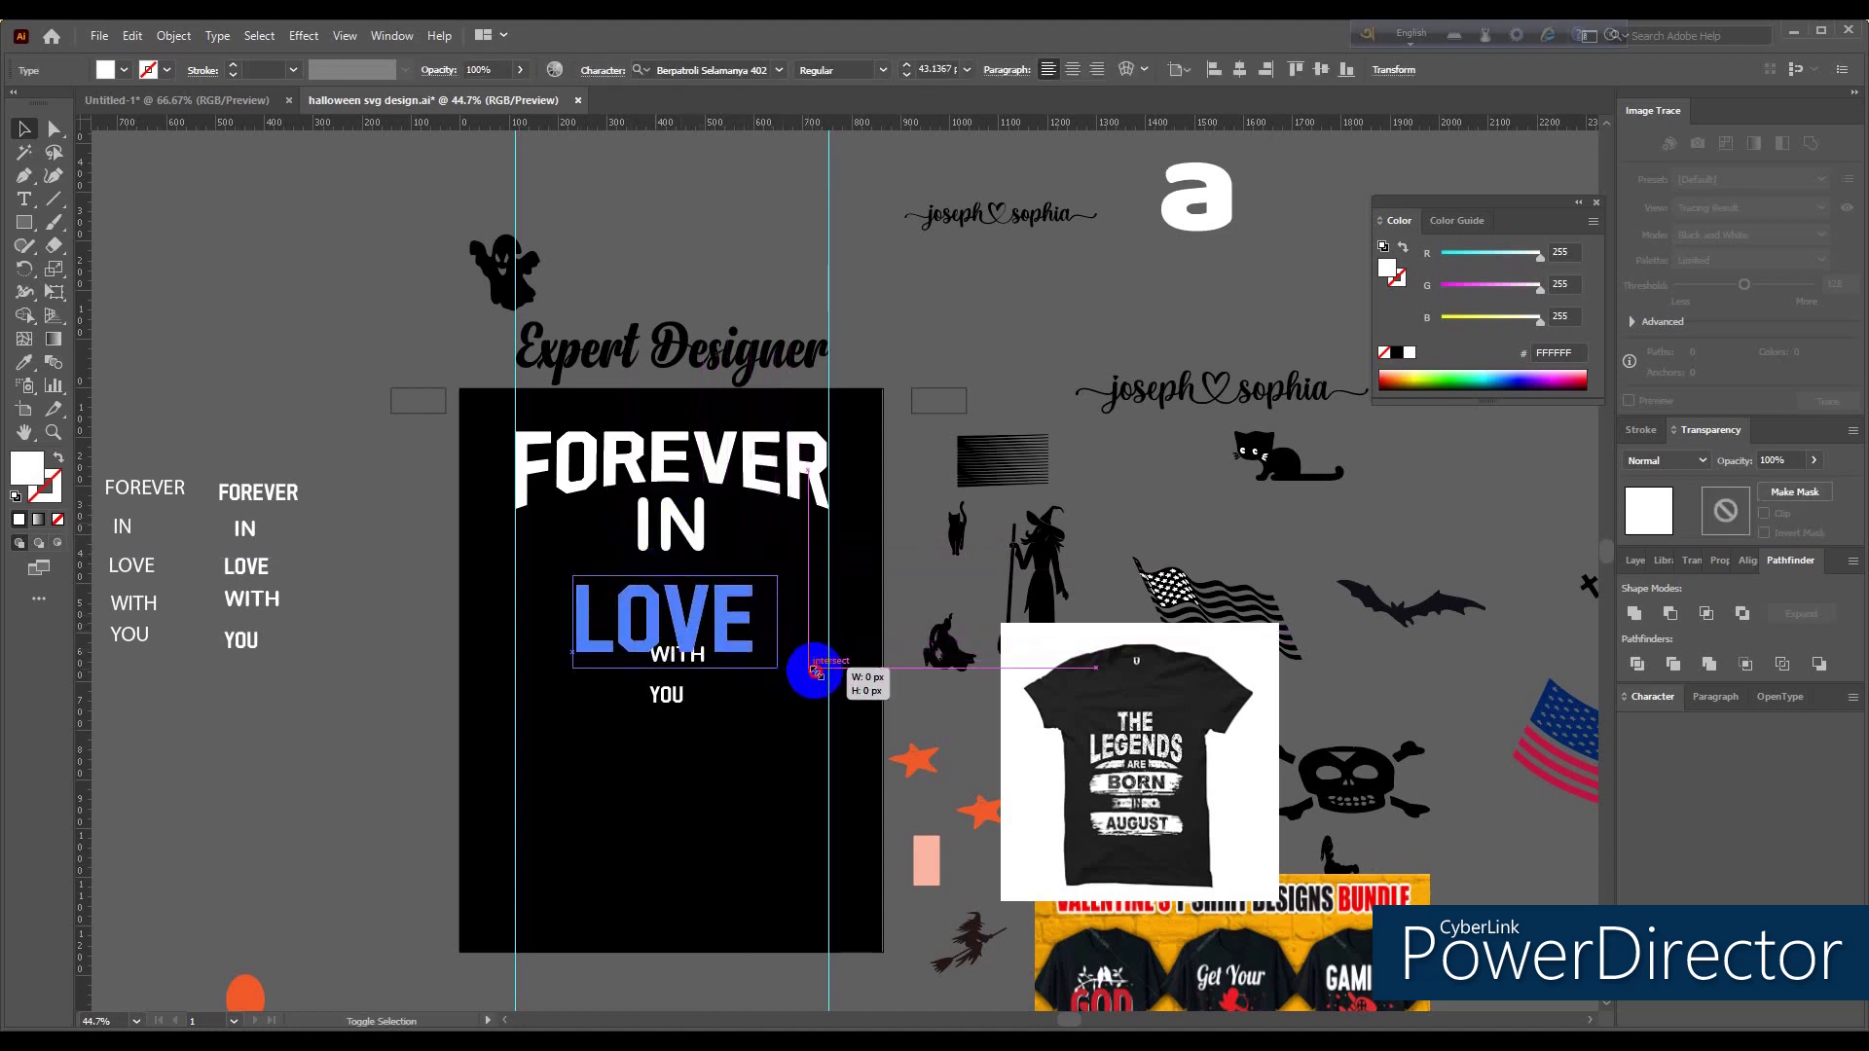
{"action": "left_click_drag", "start_coordinate": [829, 674], "coordinate": [835, 677]}
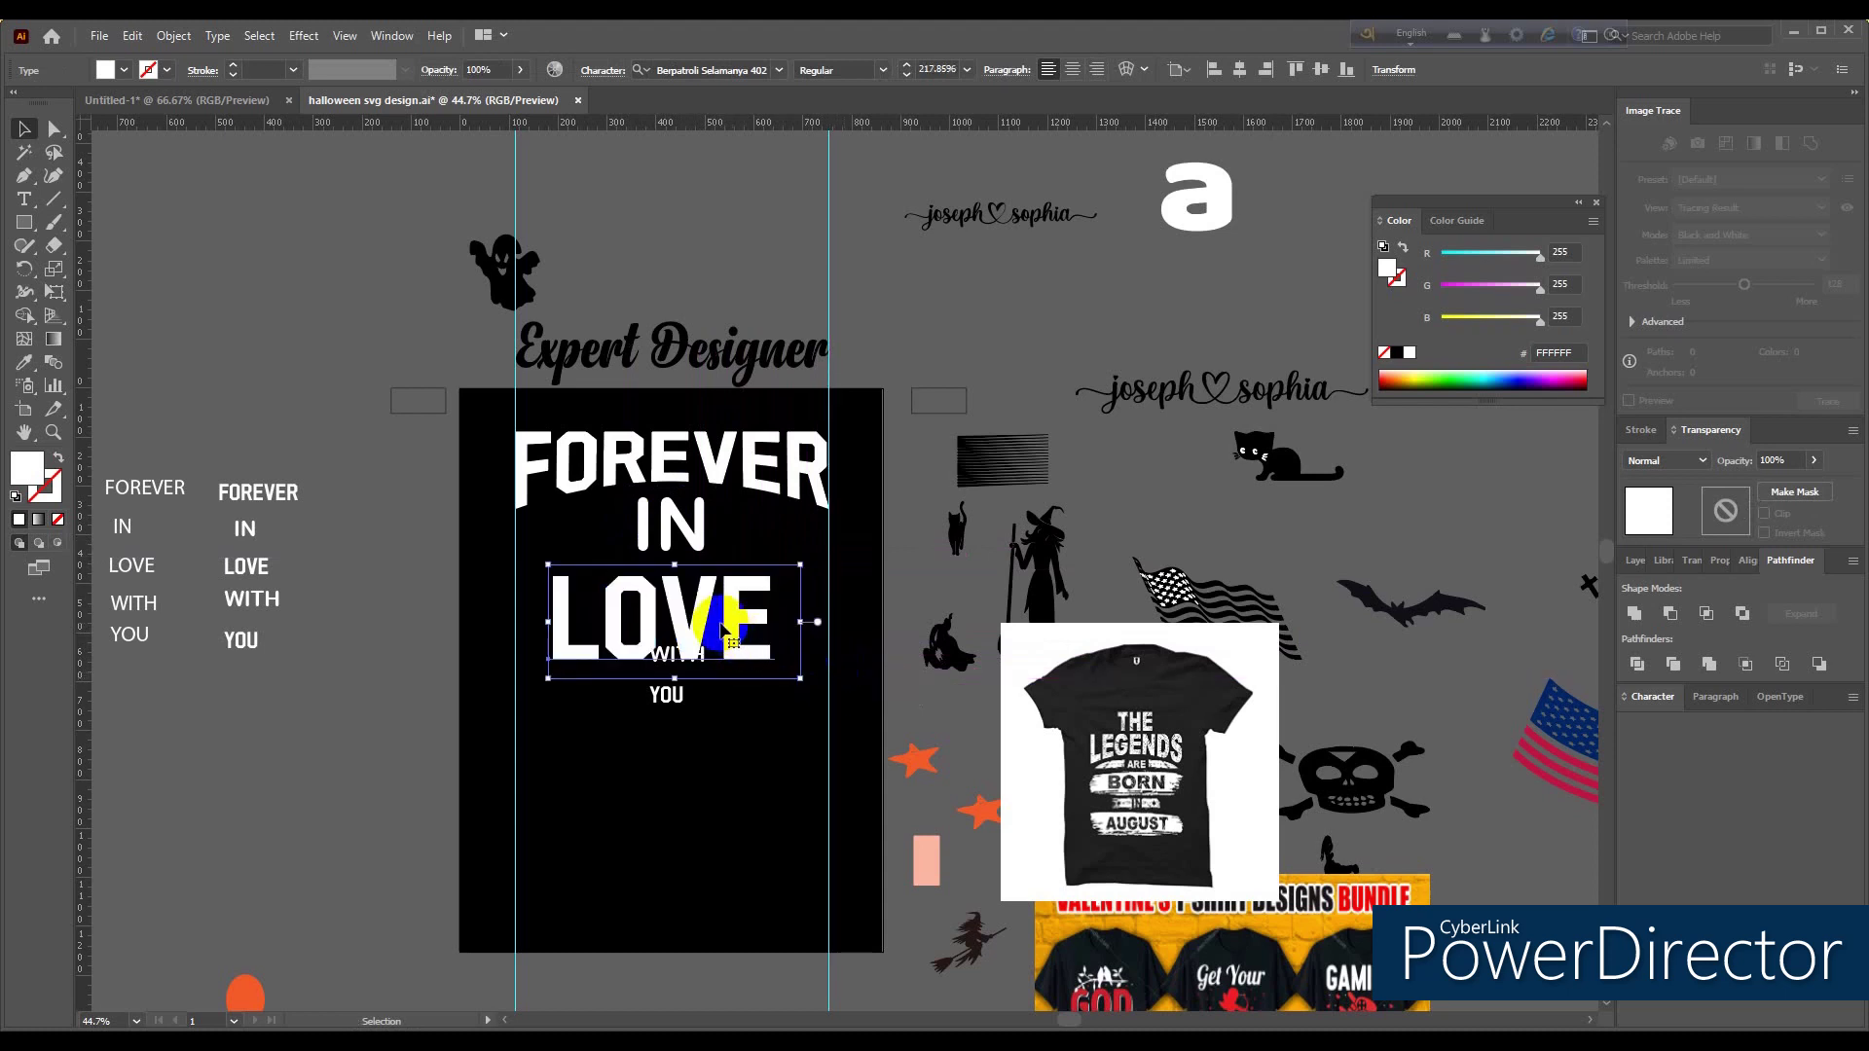
{"action": "left_click", "coordinate": [740, 720]}
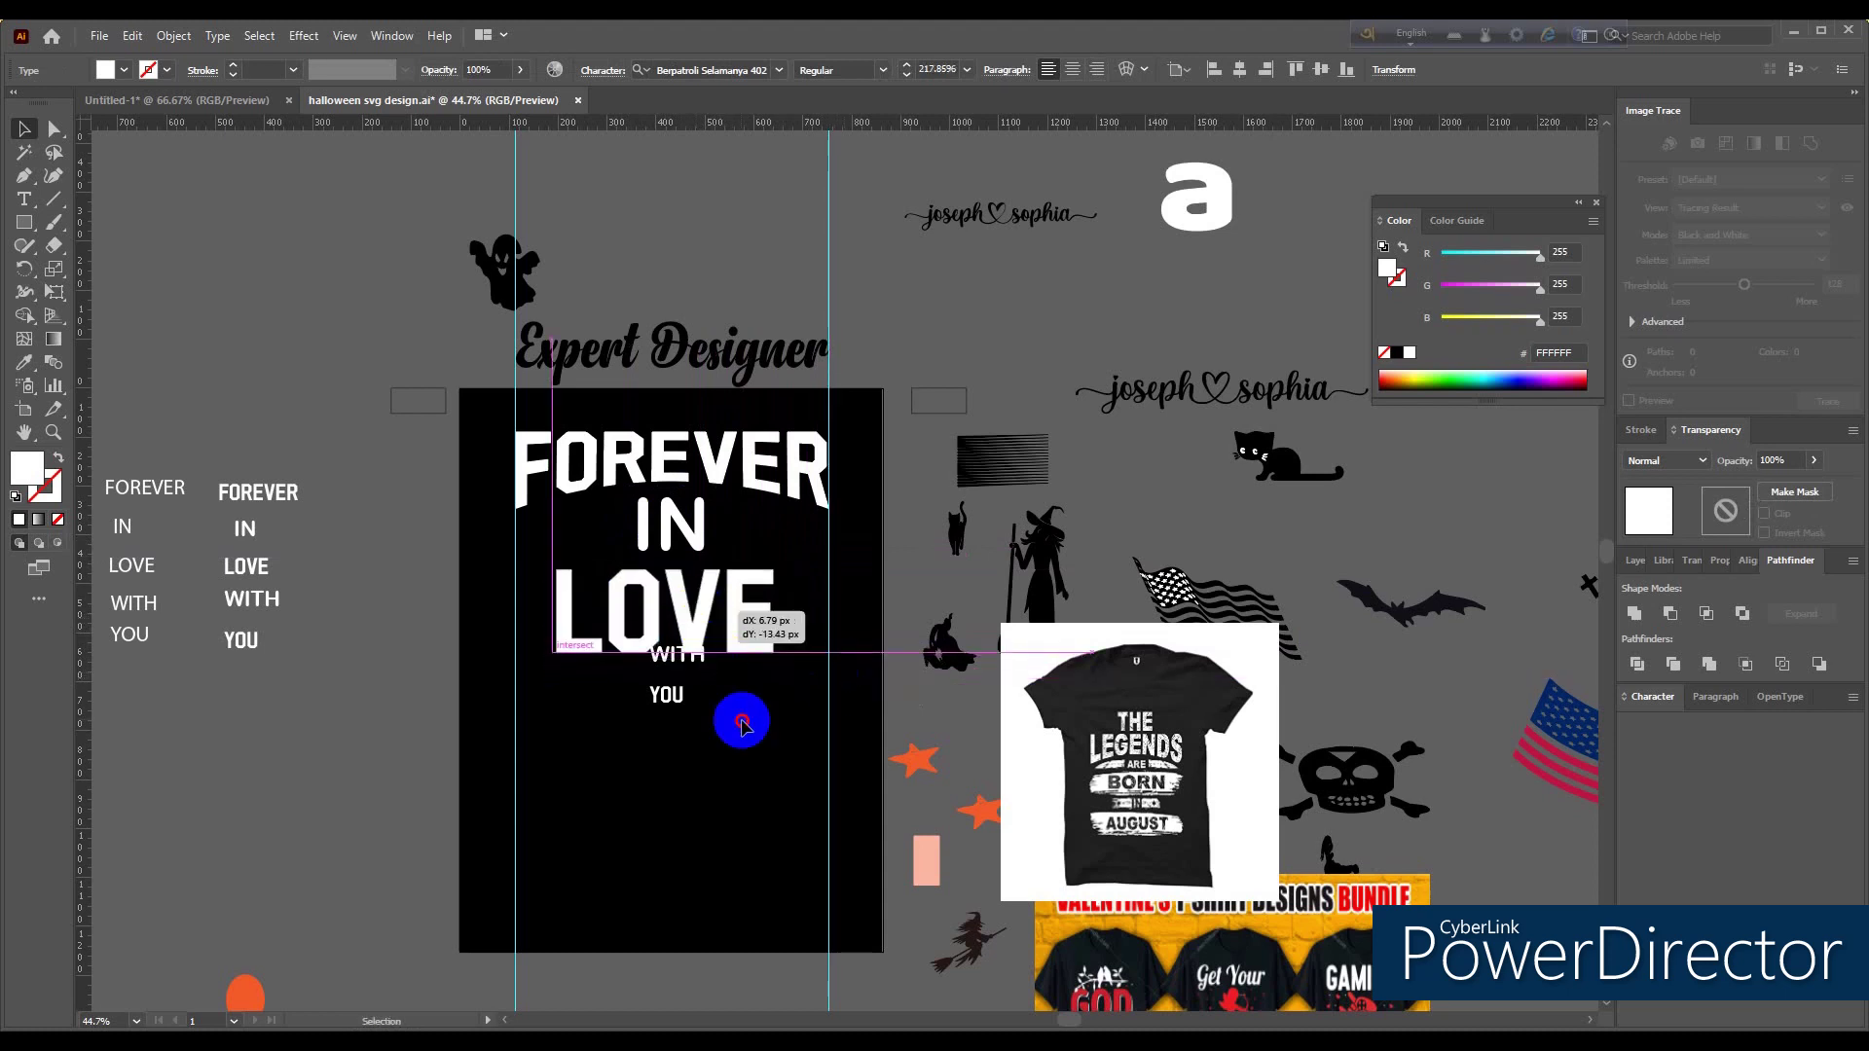
{"action": "left_click_drag", "start_coordinate": [677, 709], "coordinate": [658, 789]}
{"action": "mouse_move", "coordinate": [669, 663]}
{"action": "left_mouse_down"}
{"action": "mouse_move", "coordinate": [664, 697]}
{"action": "mouse_move", "coordinate": [745, 725]}
{"action": "left_mouse_up"}
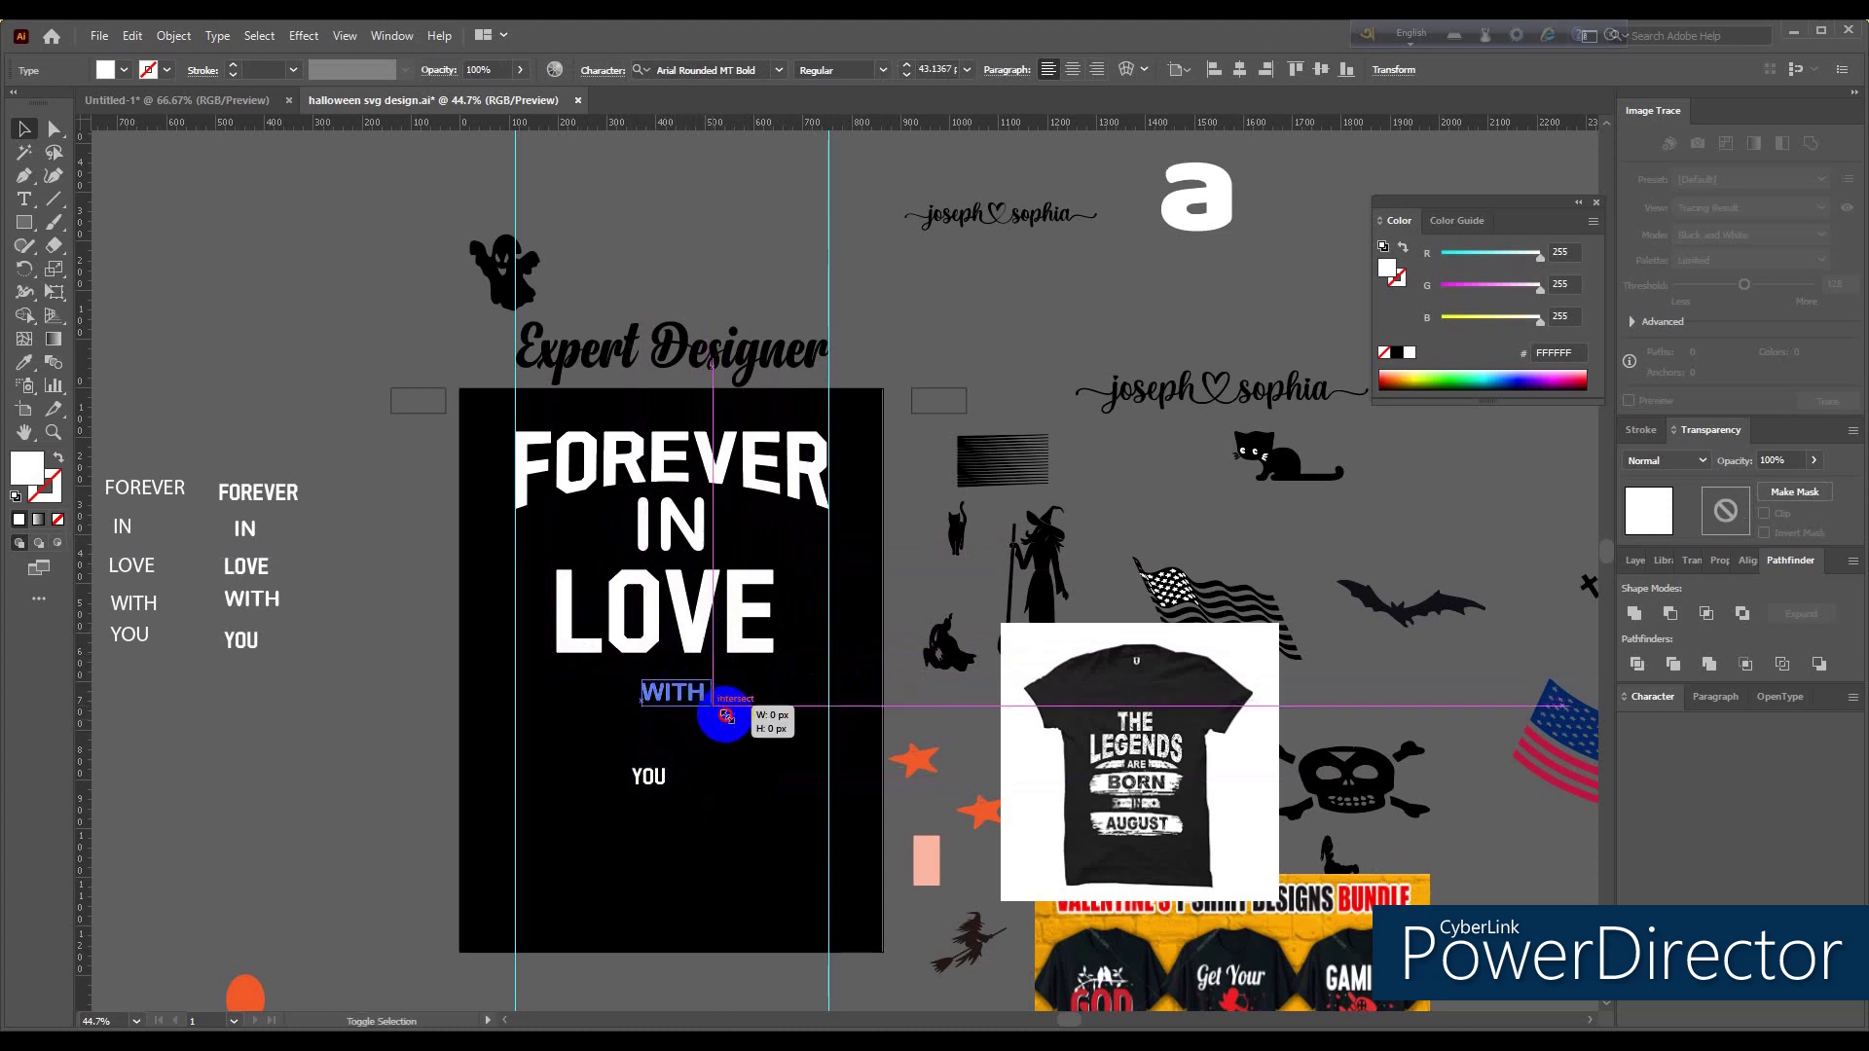
{"action": "left_click", "coordinate": [752, 616]}
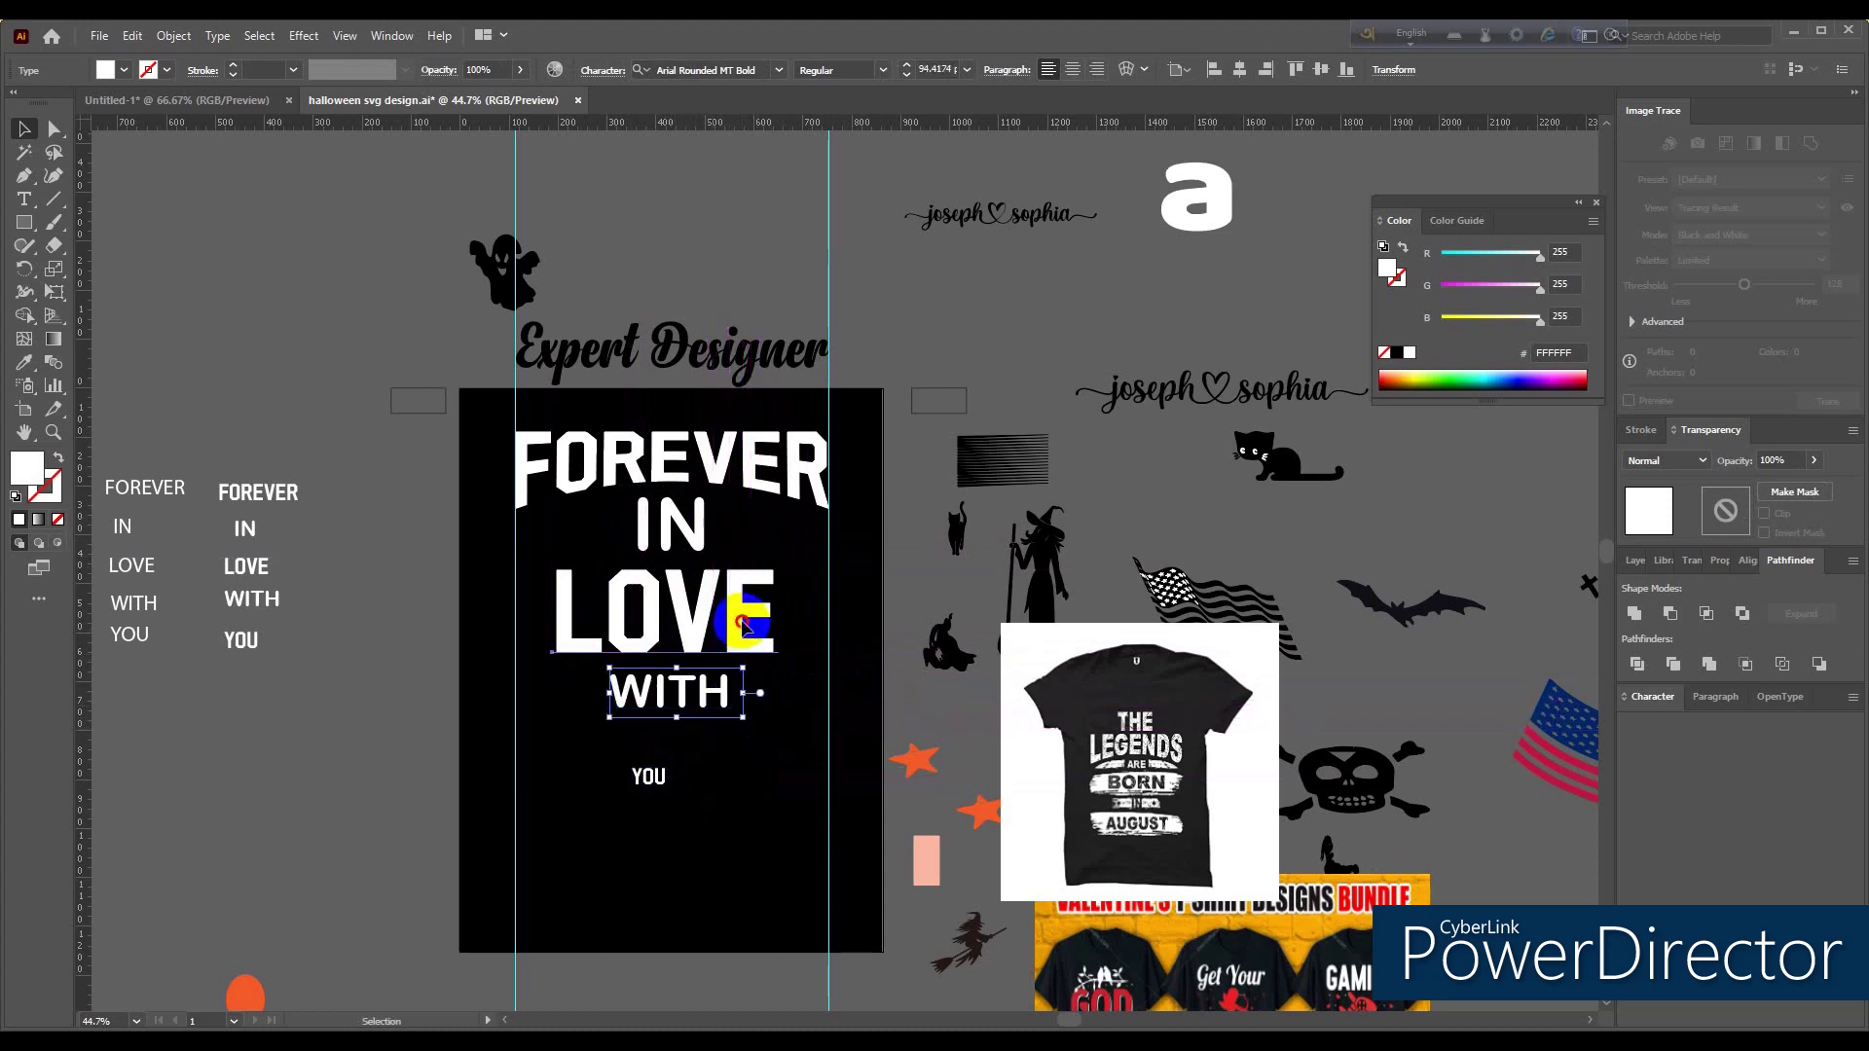
{"action": "left_click_drag", "start_coordinate": [799, 615], "coordinate": [804, 615]}
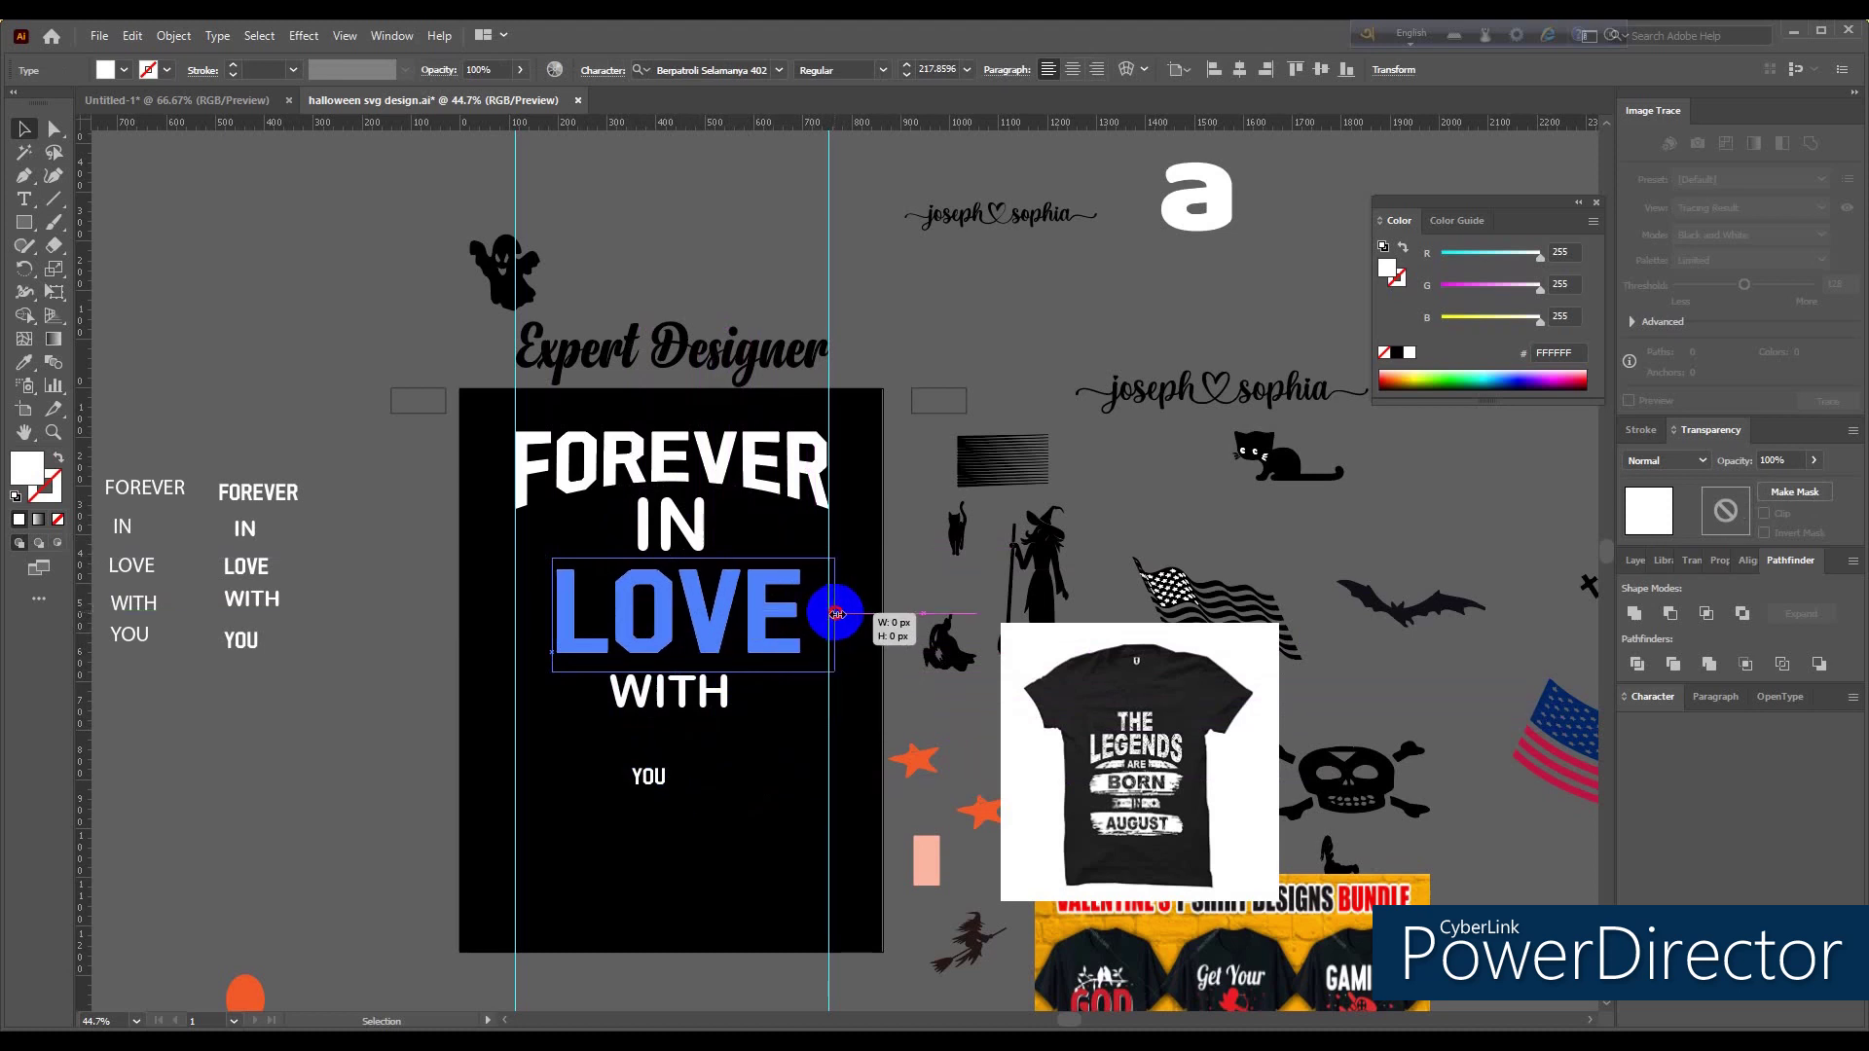
{"action": "left_click_drag", "start_coordinate": [552, 614], "coordinate": [526, 606]}
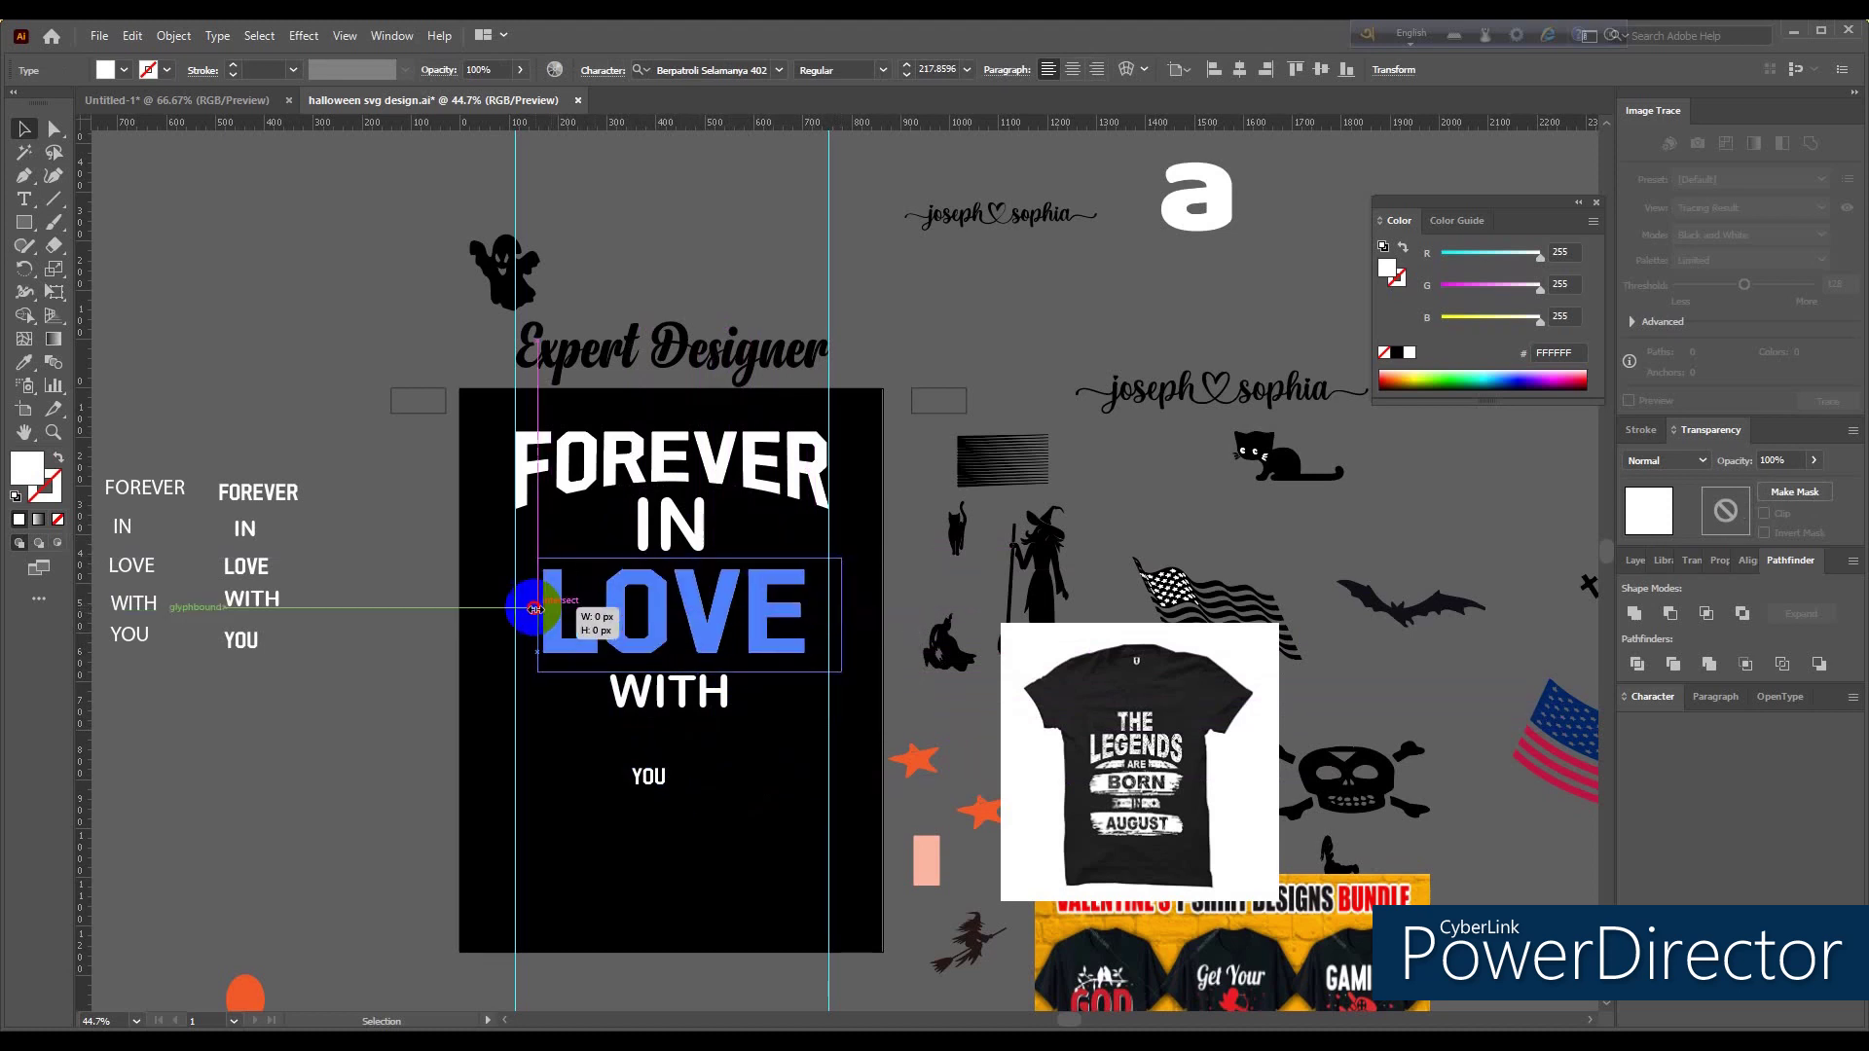
Step: Enlarge WITH slightly, then enlarge YOU and set it under WITH
{"action": "left_click", "coordinate": [688, 705]}
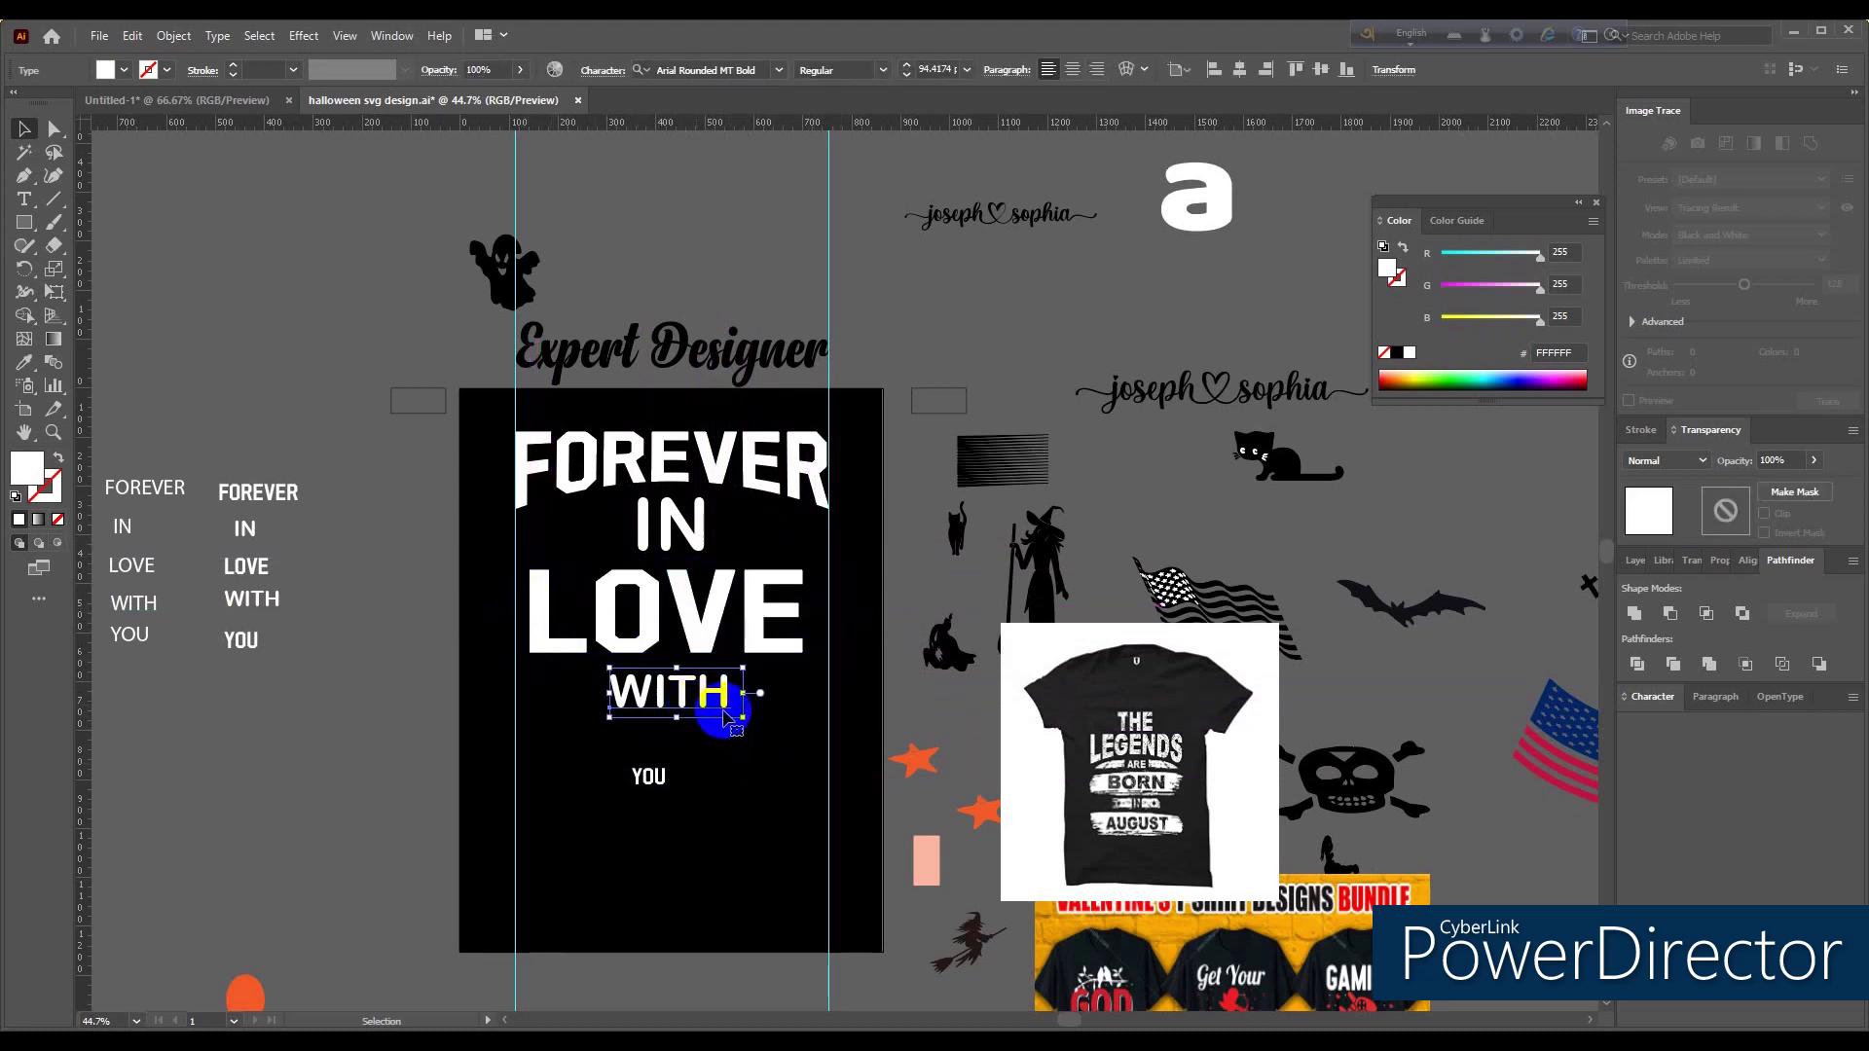
{"action": "left_click_drag", "start_coordinate": [742, 717], "coordinate": [750, 720]}
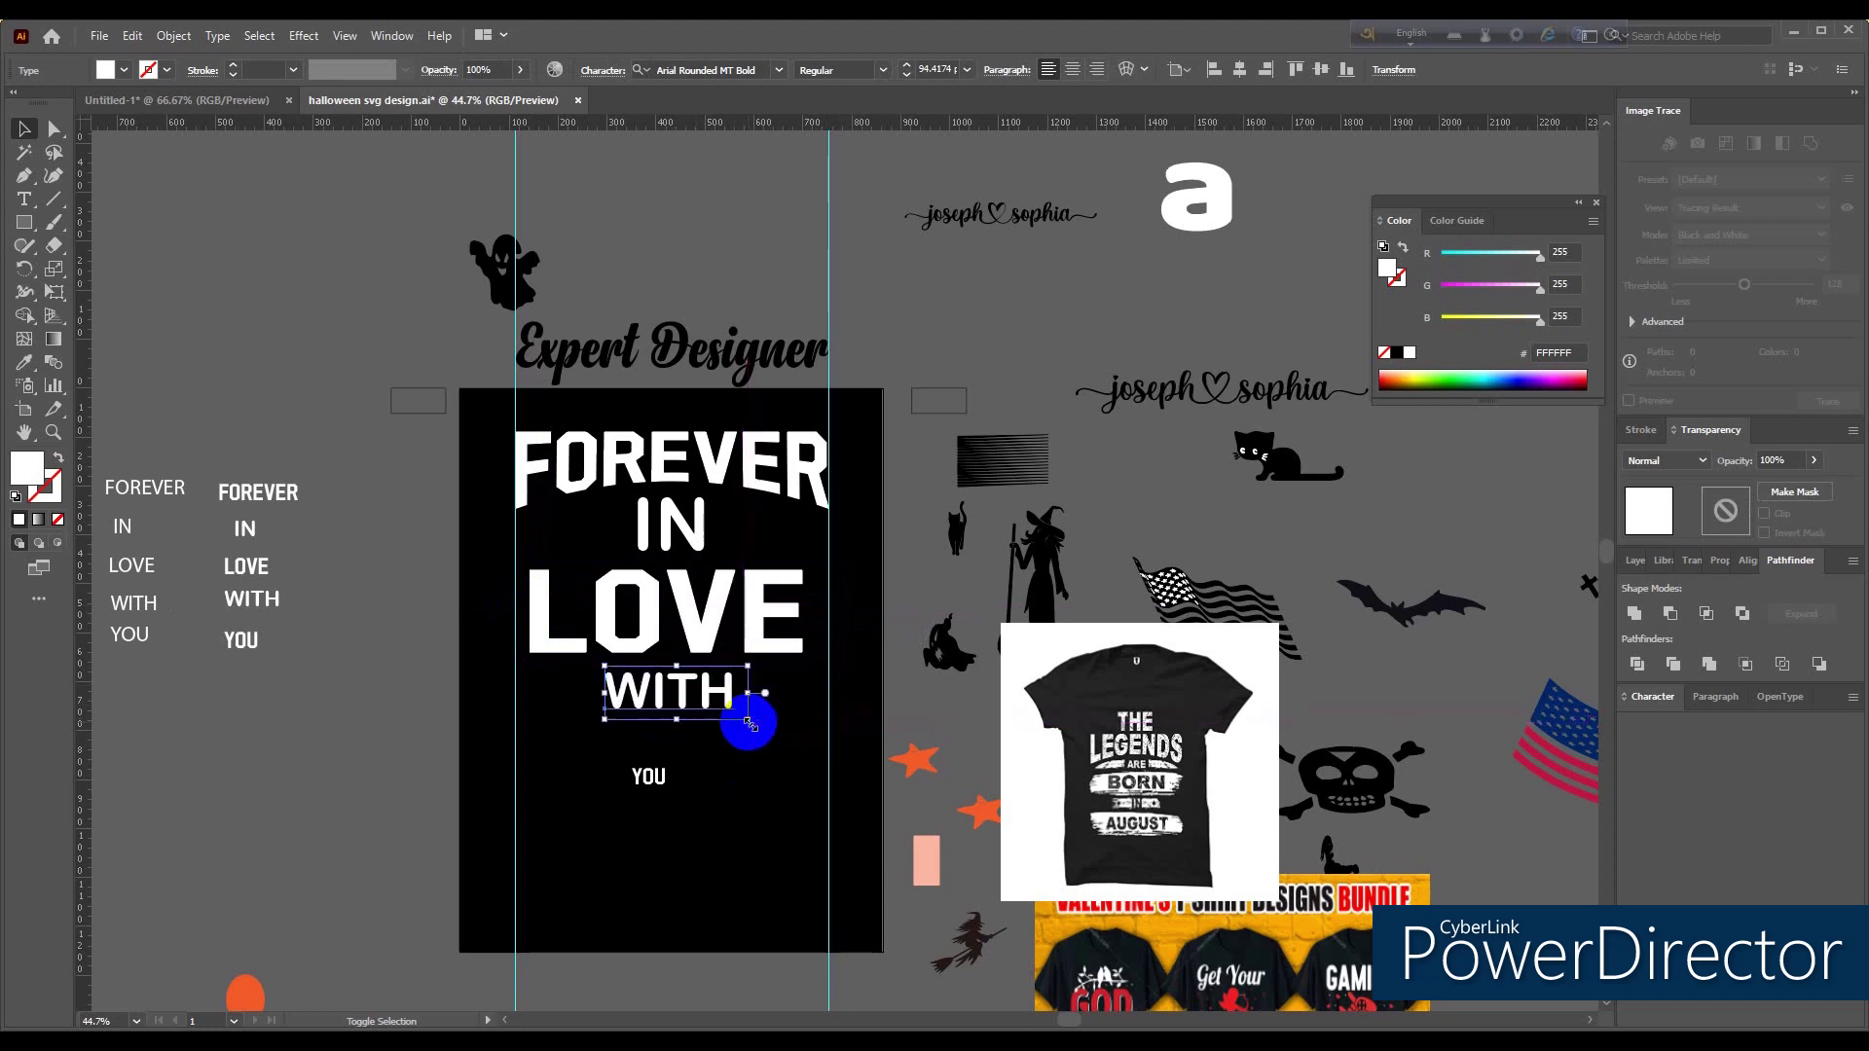
{"action": "left_click", "coordinate": [675, 786]}
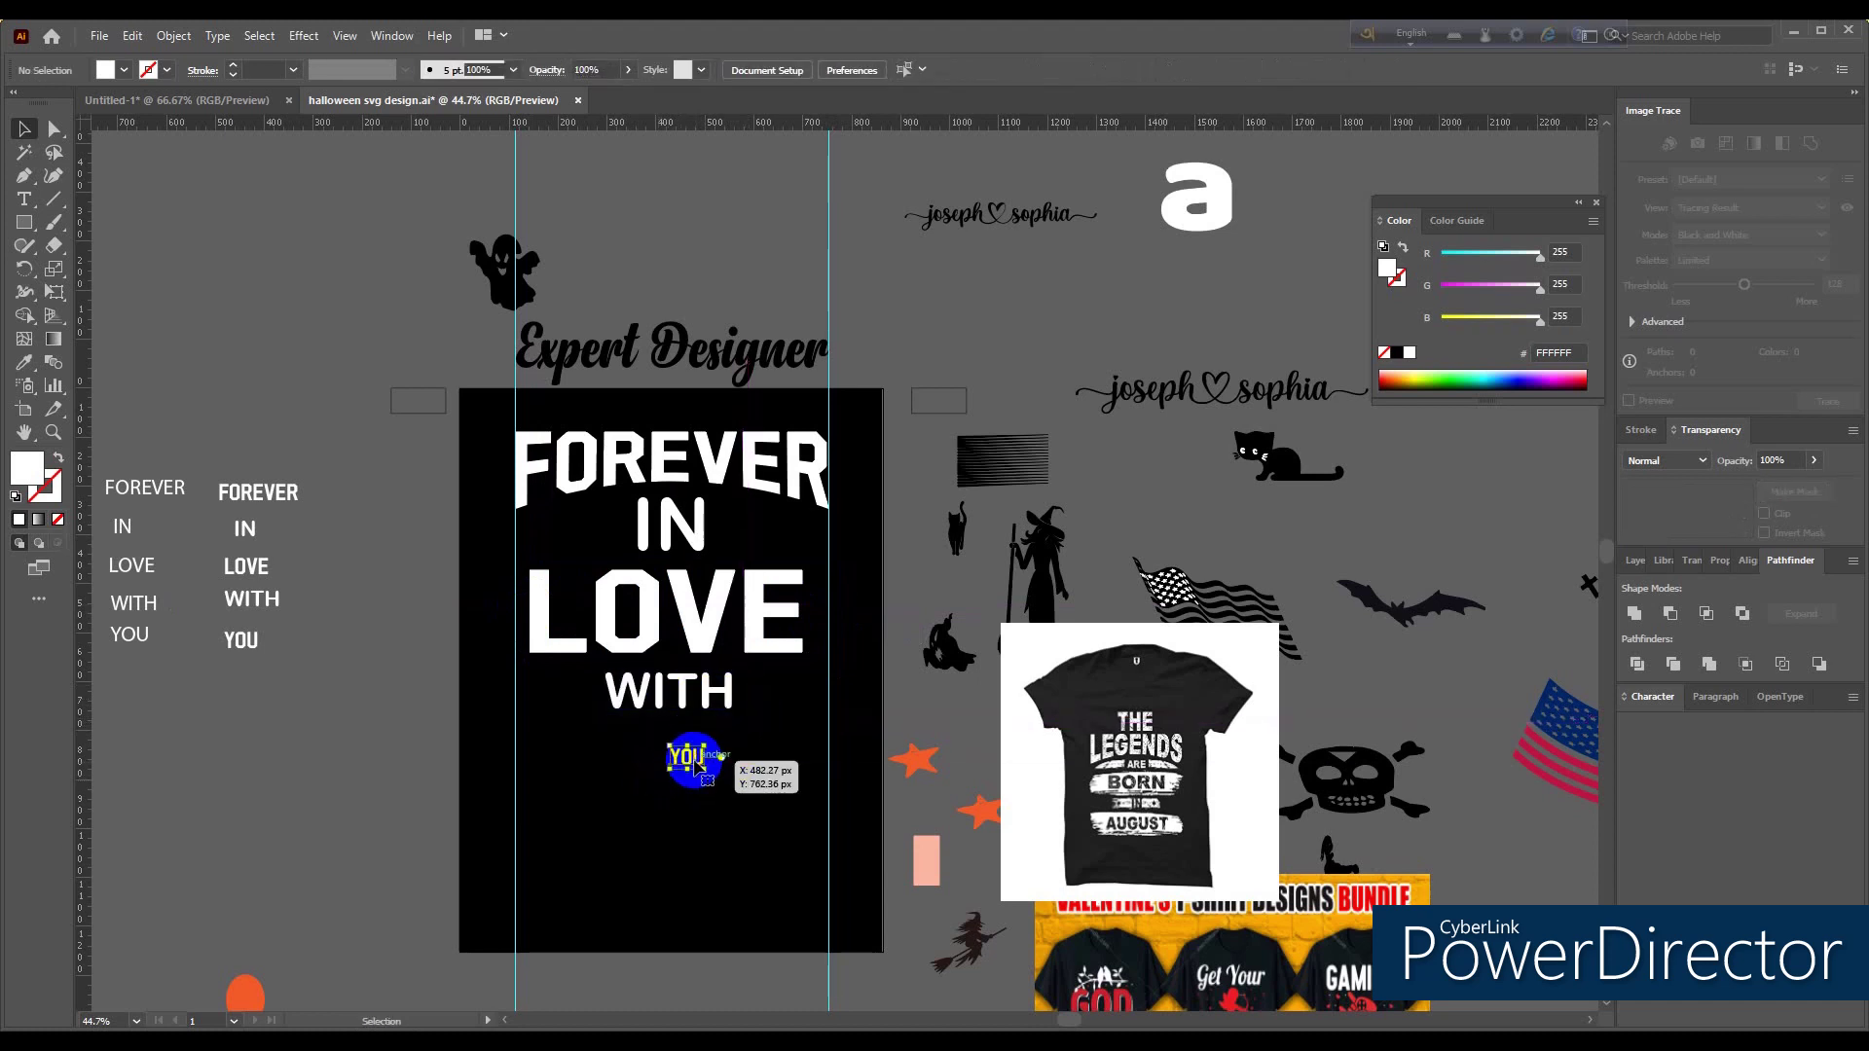
{"action": "left_click_drag", "start_coordinate": [683, 755], "coordinate": [800, 782]}
{"action": "left_click_drag", "start_coordinate": [686, 730], "coordinate": [694, 772]}
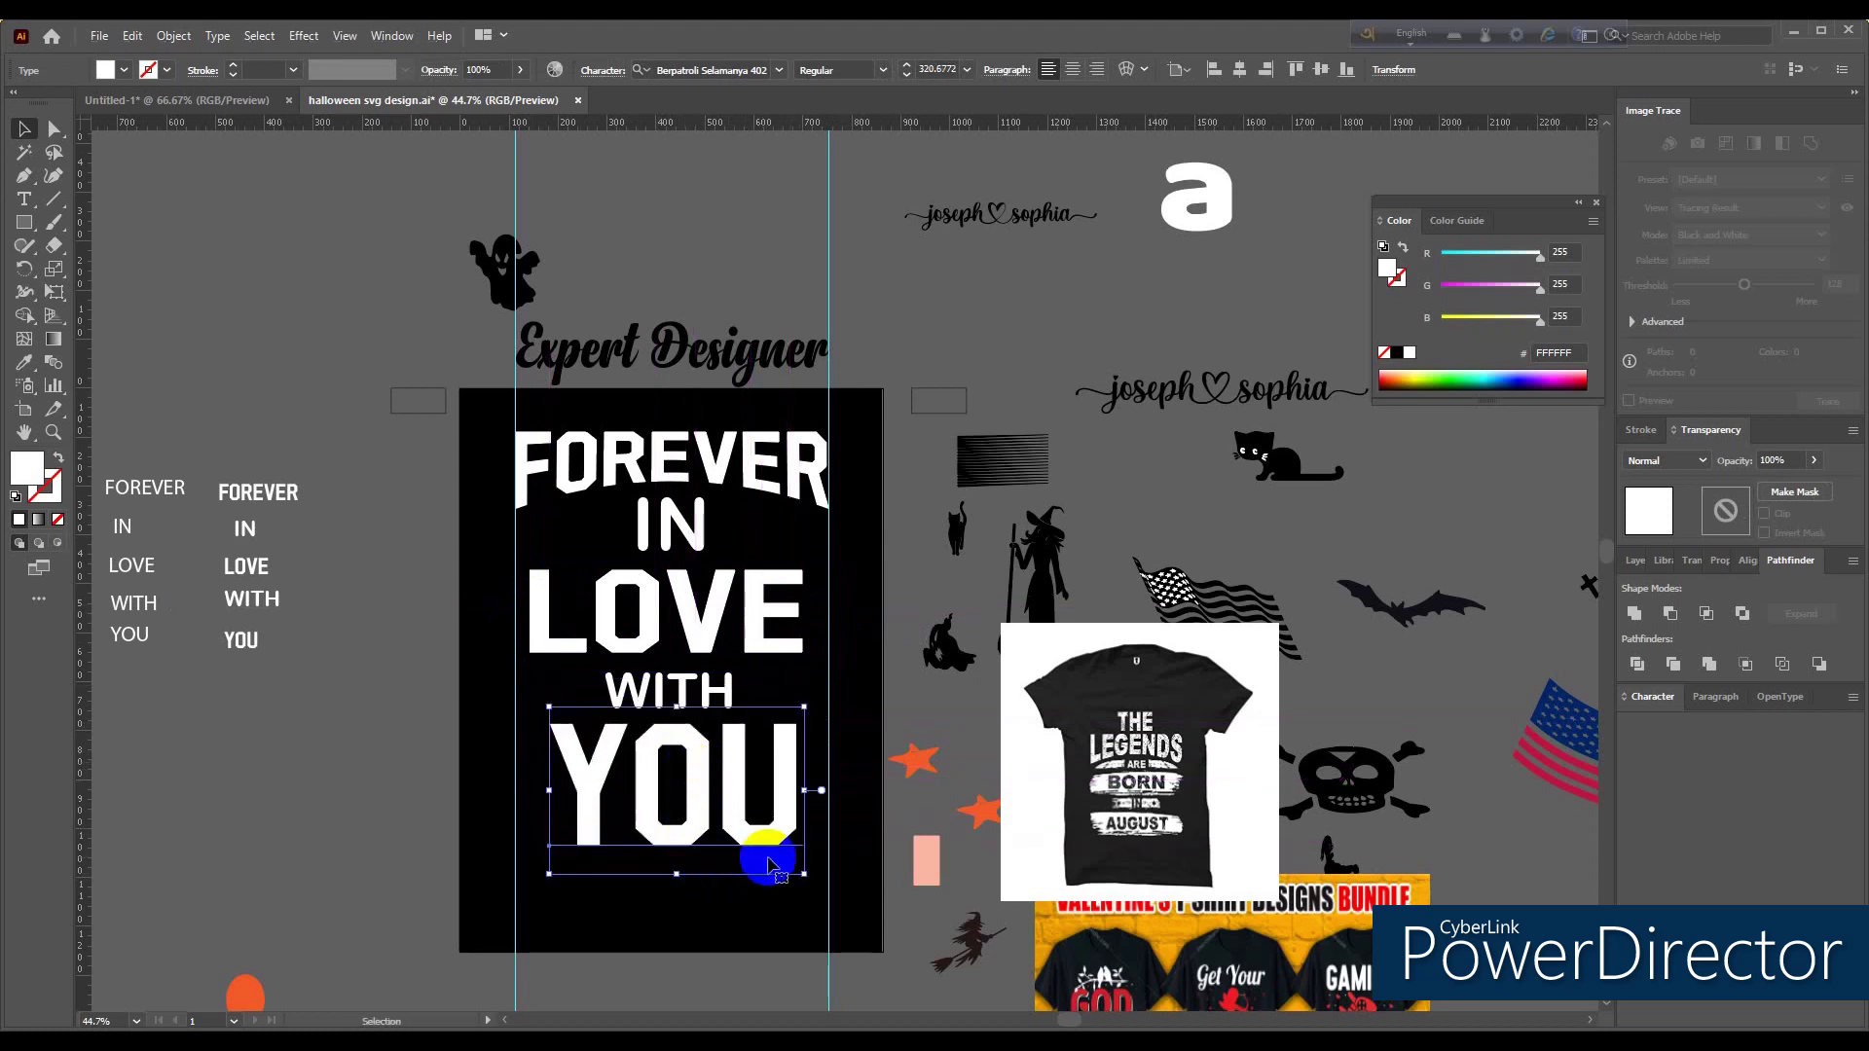
{"action": "left_click", "coordinate": [655, 899]}
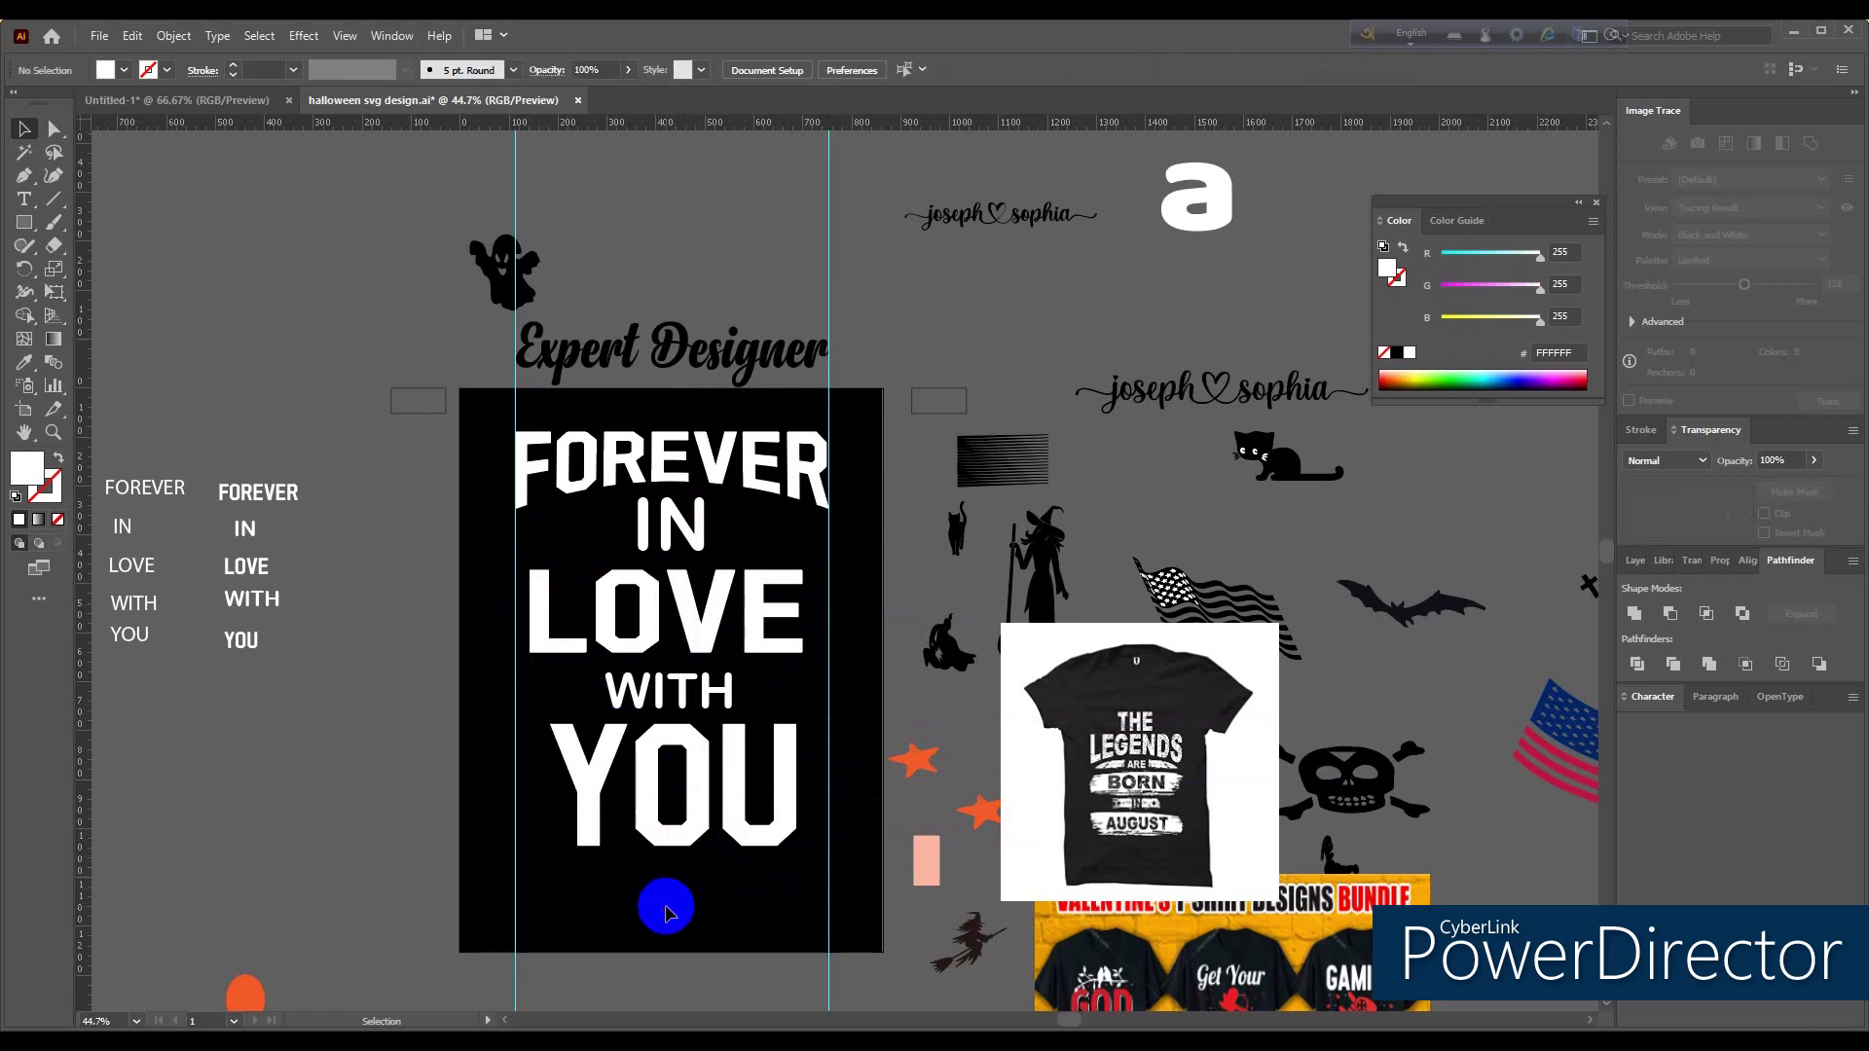
Step: Convert the word IN into outlined shapes with Ctrl+Shift+O
{"action": "scroll", "coordinate": [694, 839], "scroll_direction": "down", "scroll_amount": 2}
{"action": "scroll", "coordinate": [694, 838], "scroll_direction": "down", "scroll_amount": 3}
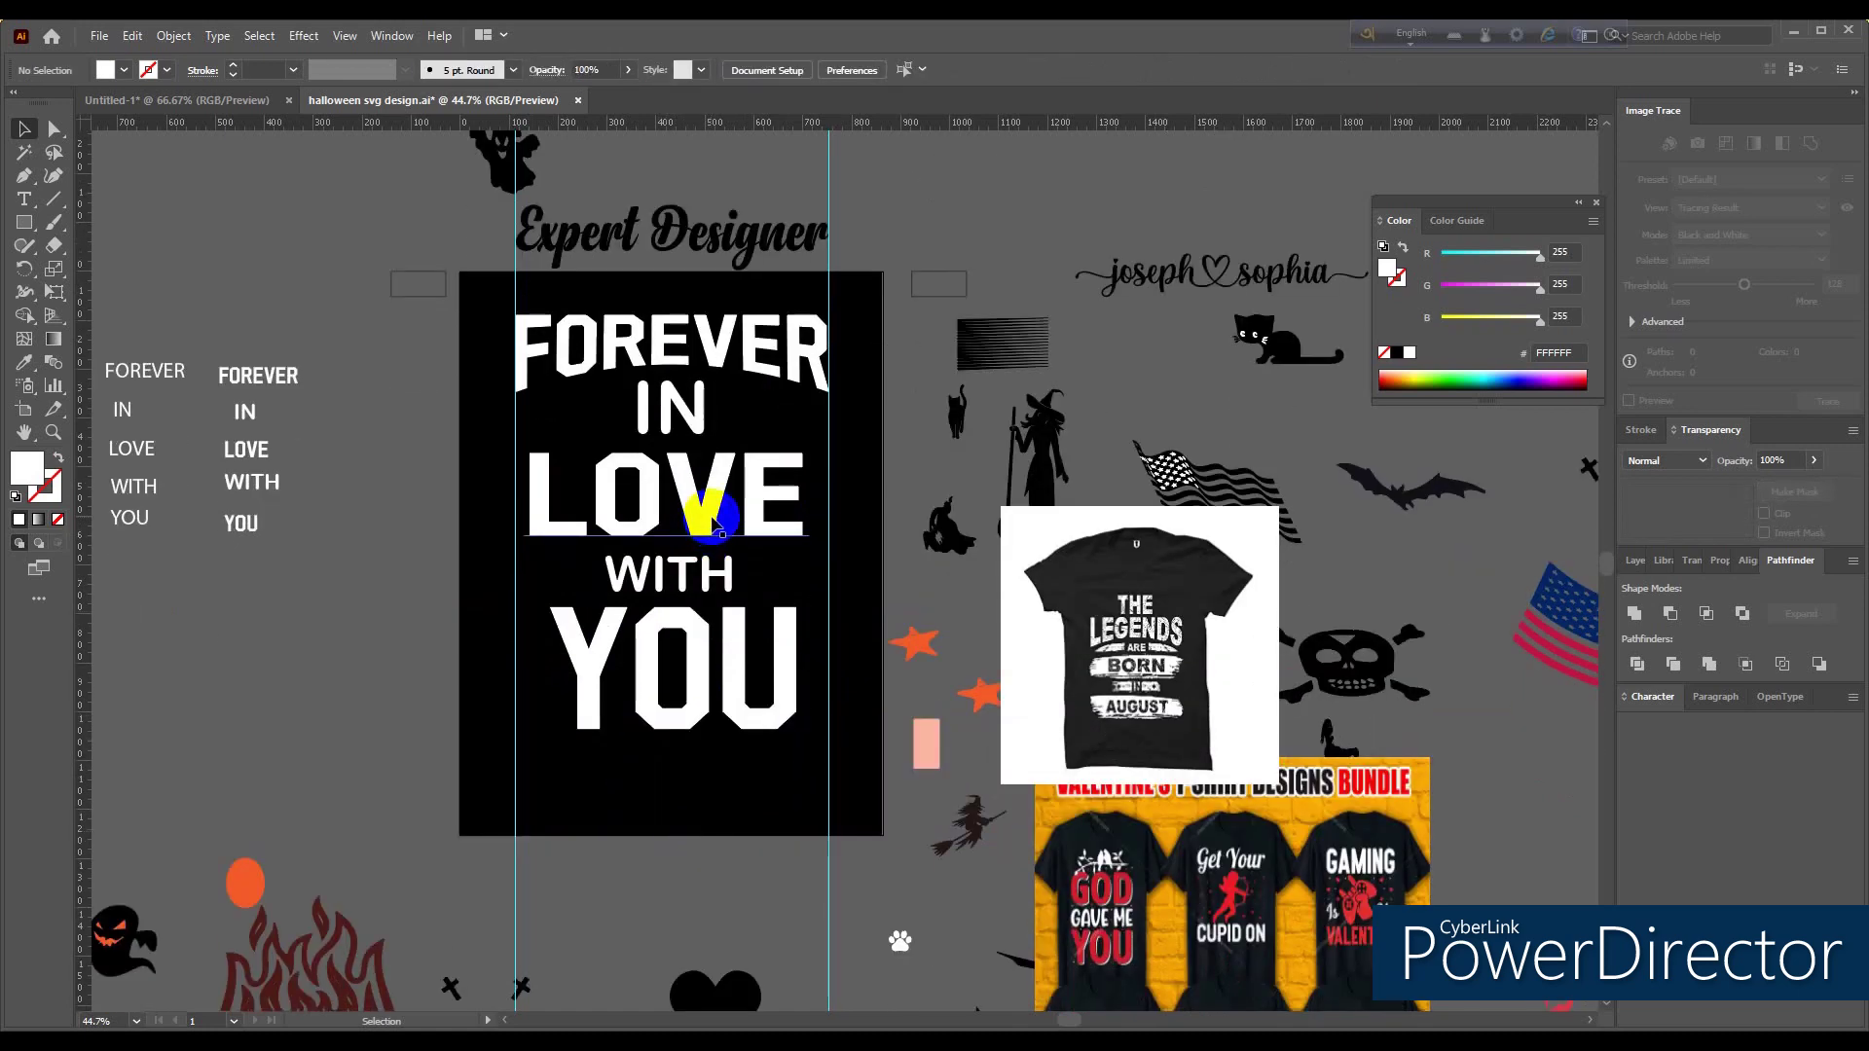
{"action": "scroll", "coordinate": [735, 404], "scroll_direction": "up", "scroll_amount": 1}
{"action": "left_click", "coordinate": [725, 418]}
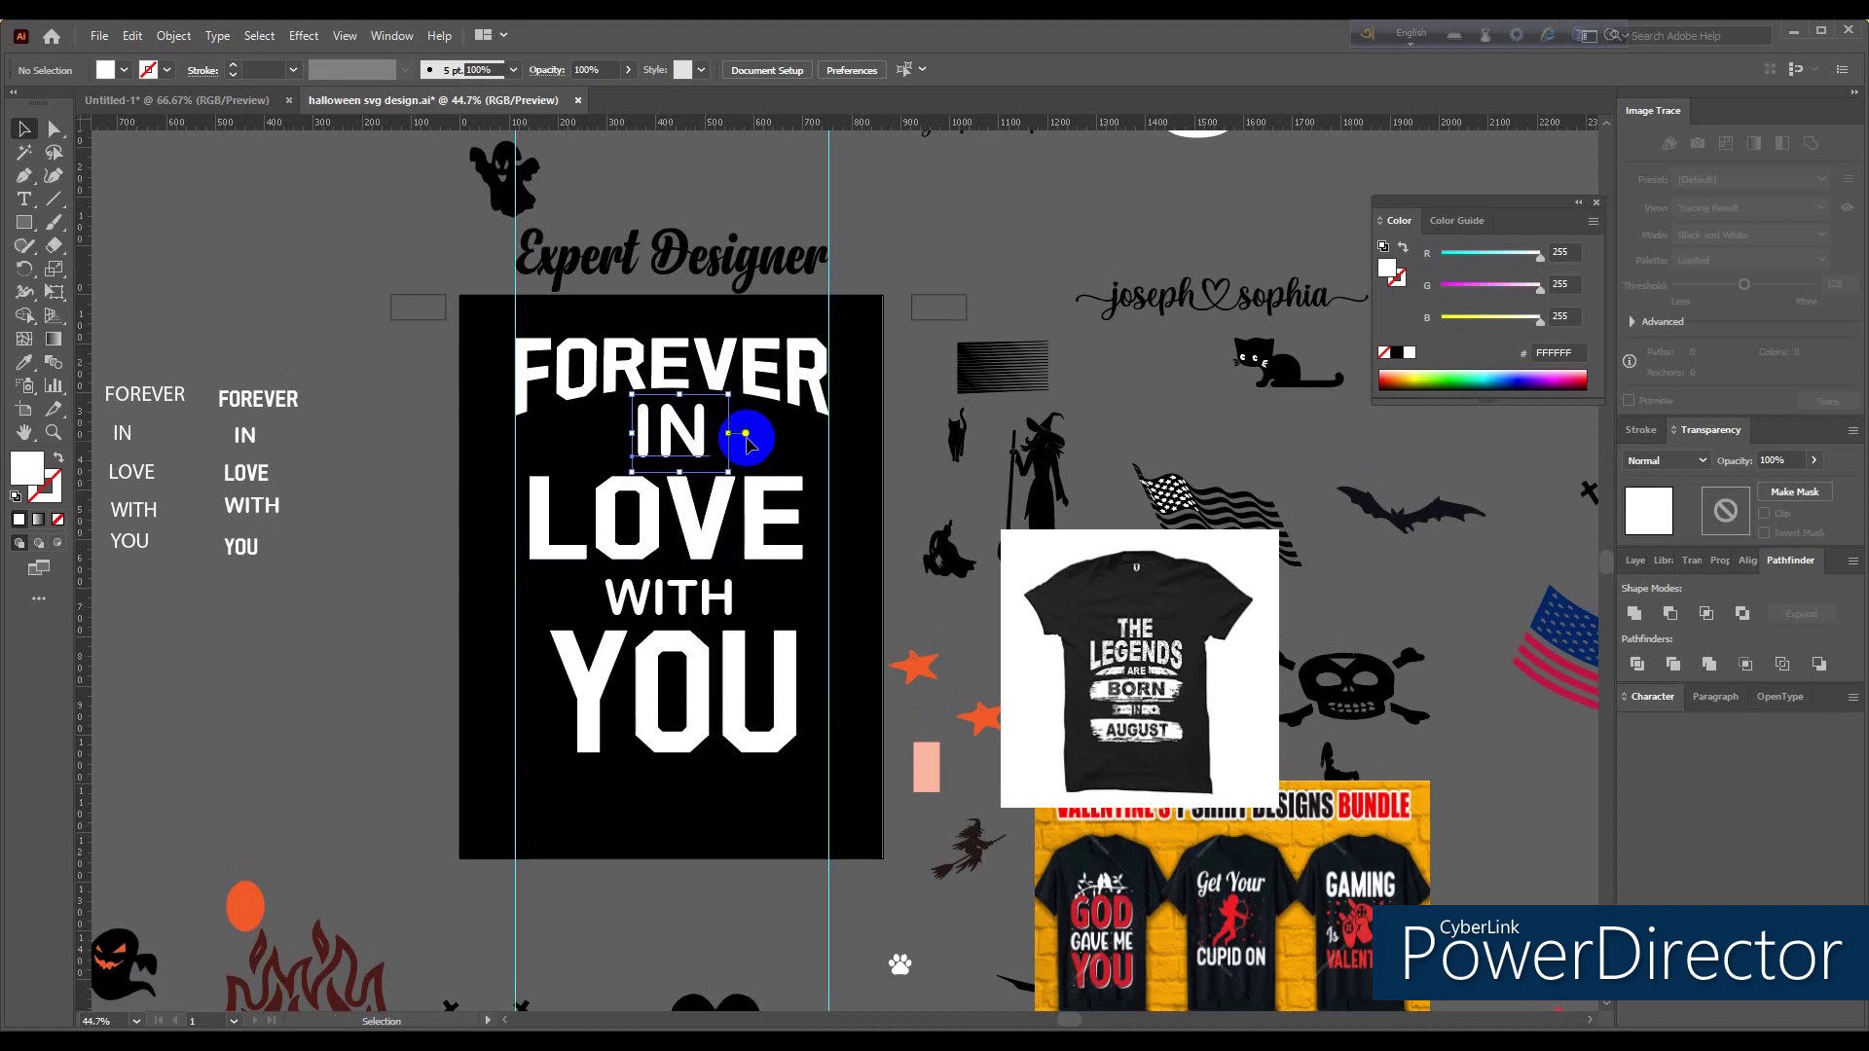
{"action": "key", "text": "ctrl+shift+o"}
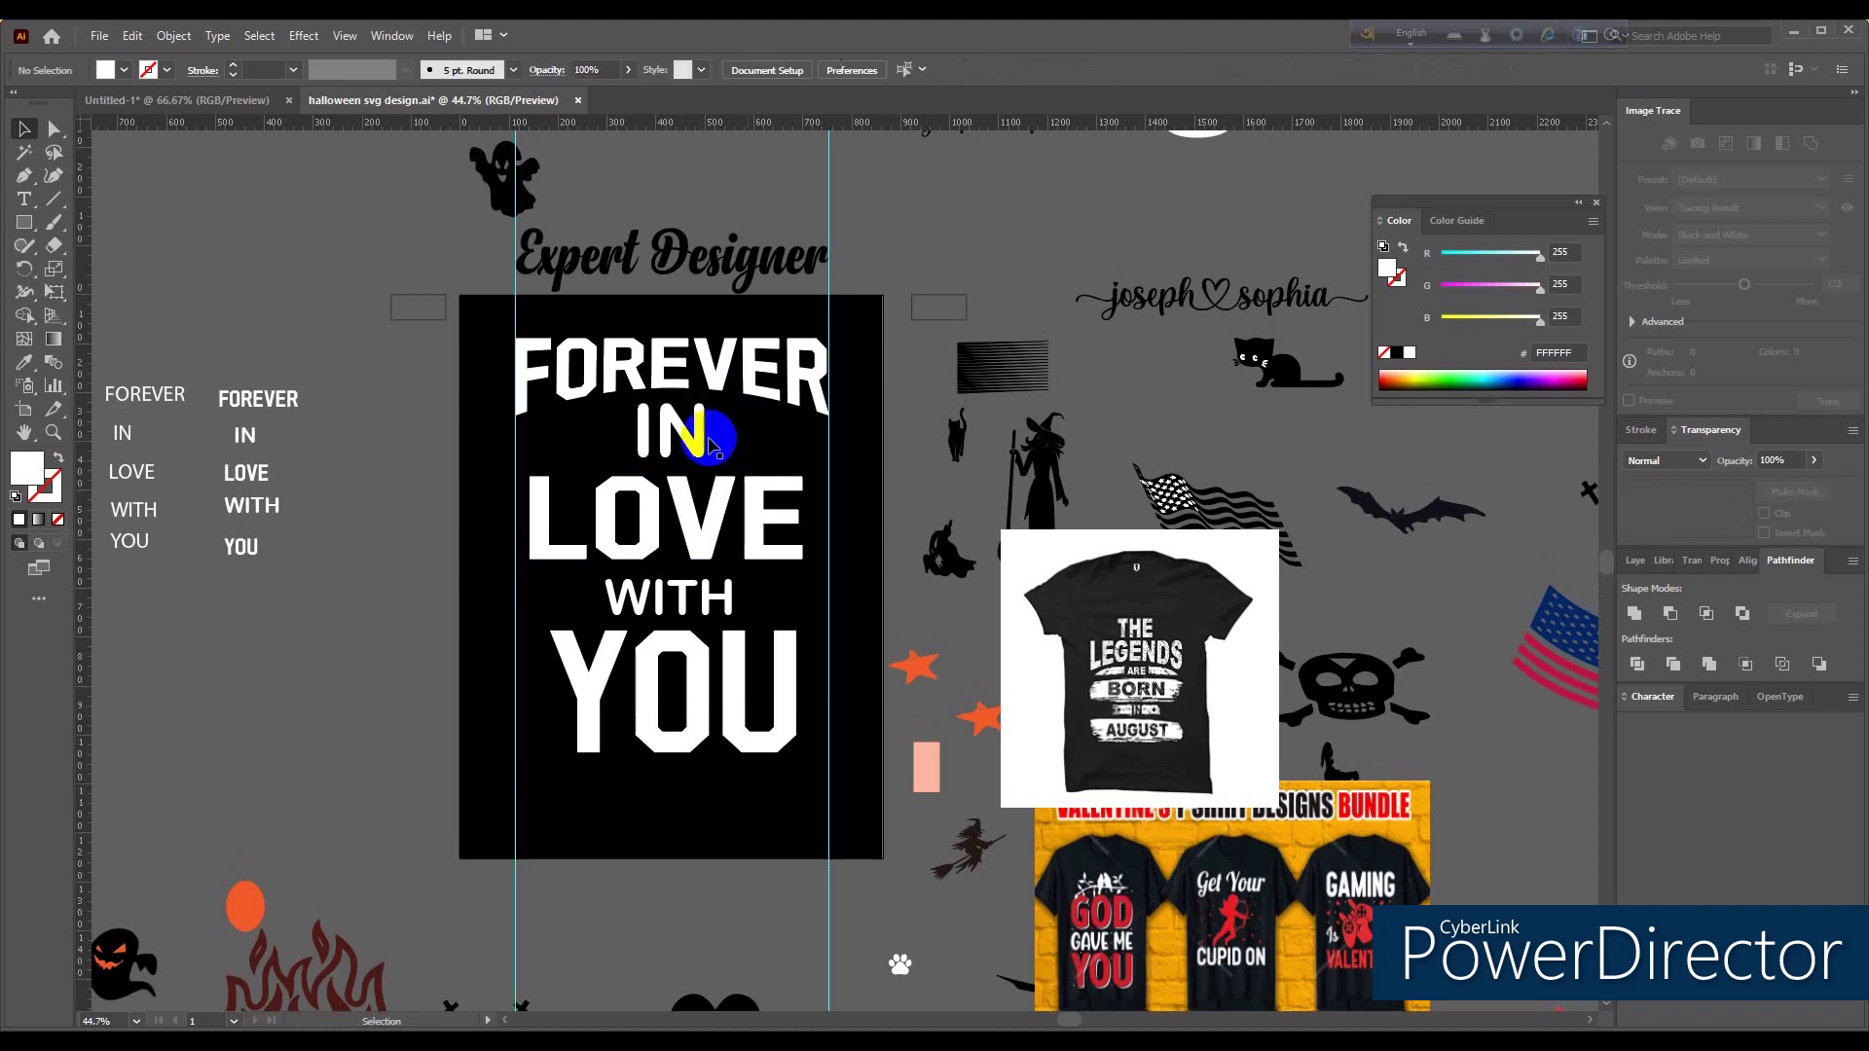
{"action": "left_click", "coordinate": [778, 443]}
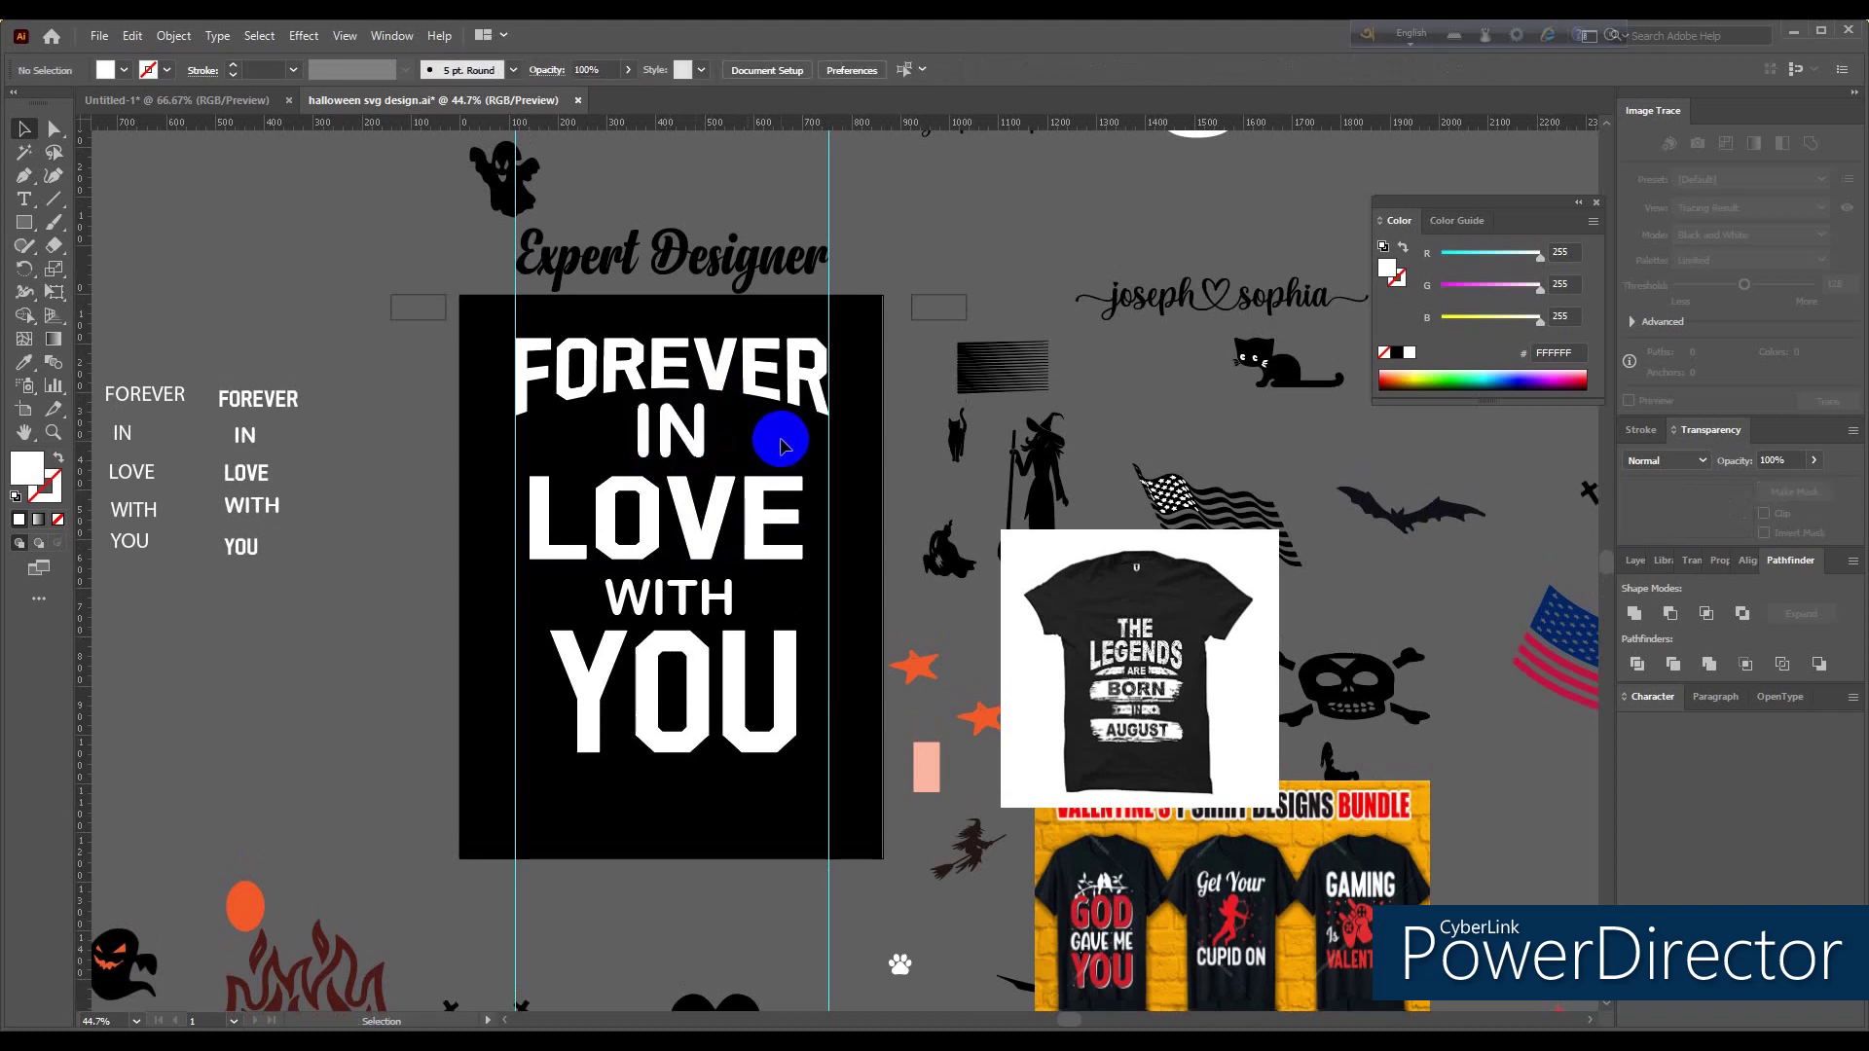
Step: Switch to the Pen tool and place the first point beside IN
{"action": "left_click", "coordinate": [55, 224]}
{"action": "left_click", "coordinate": [24, 176]}
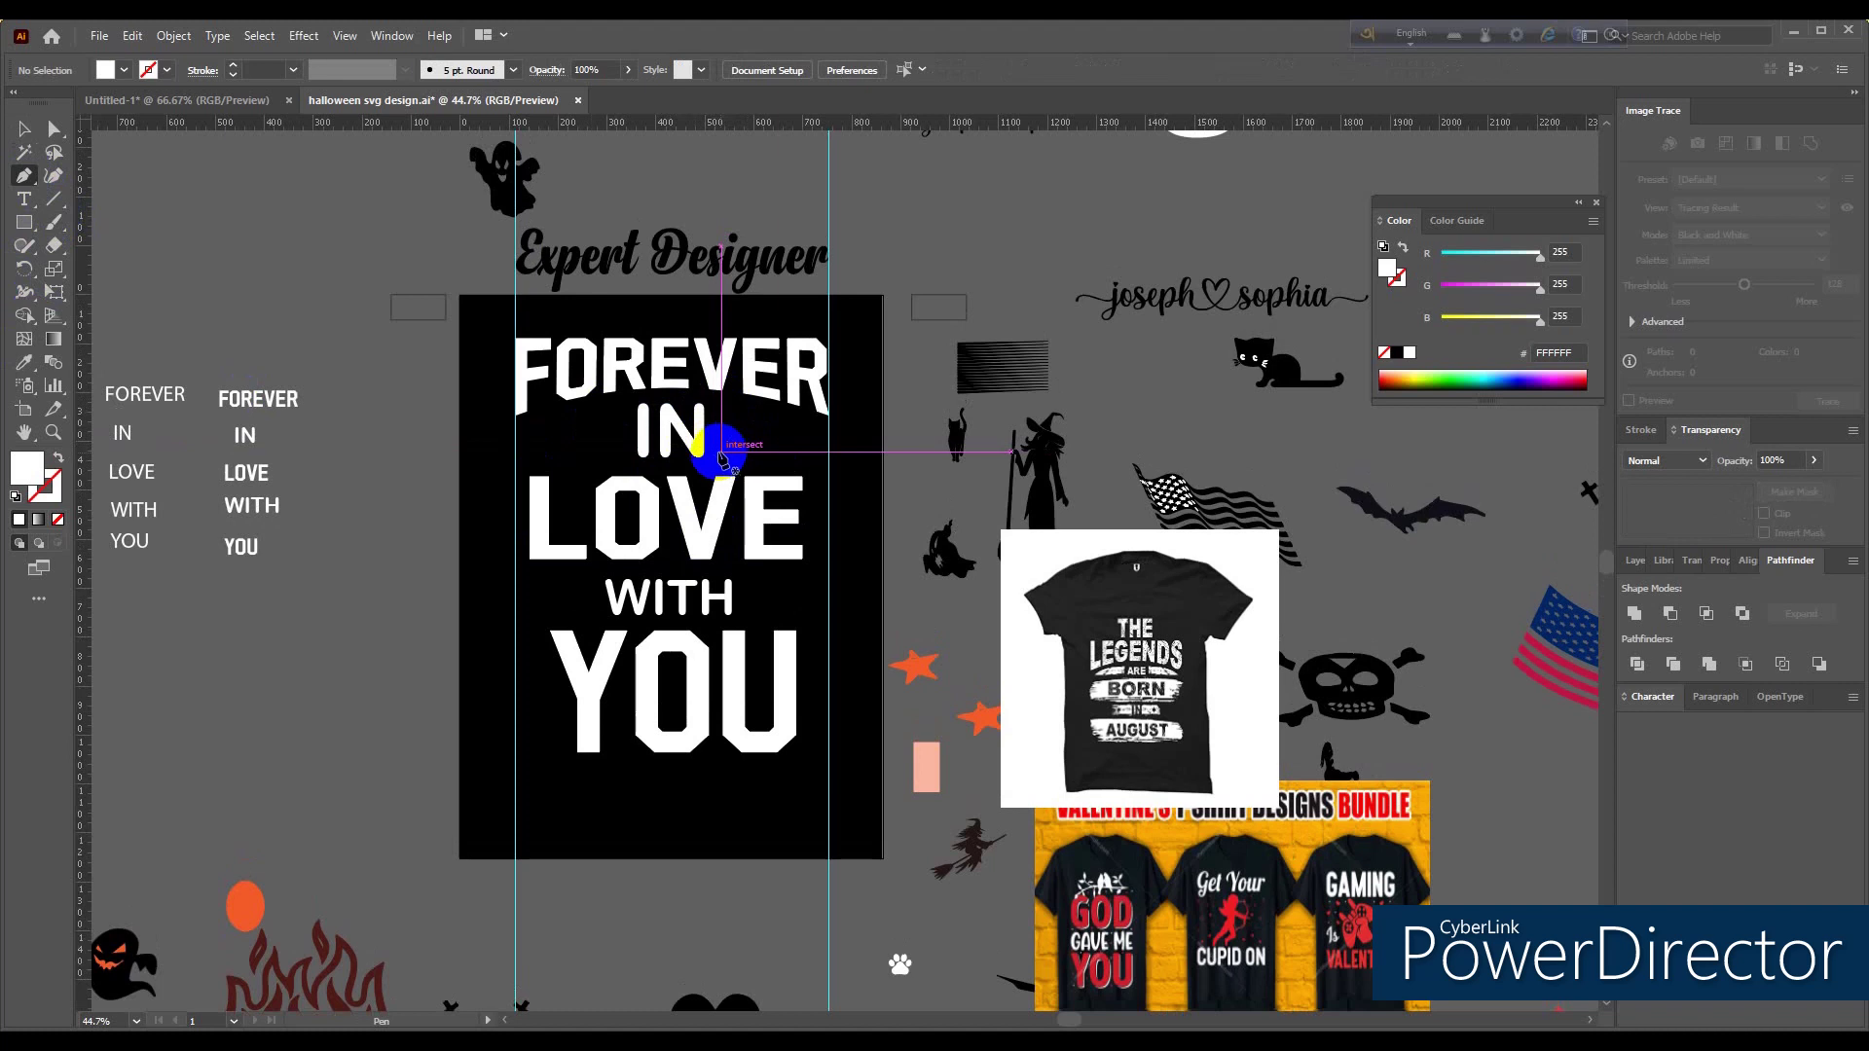
{"action": "left_click", "coordinate": [718, 451]}
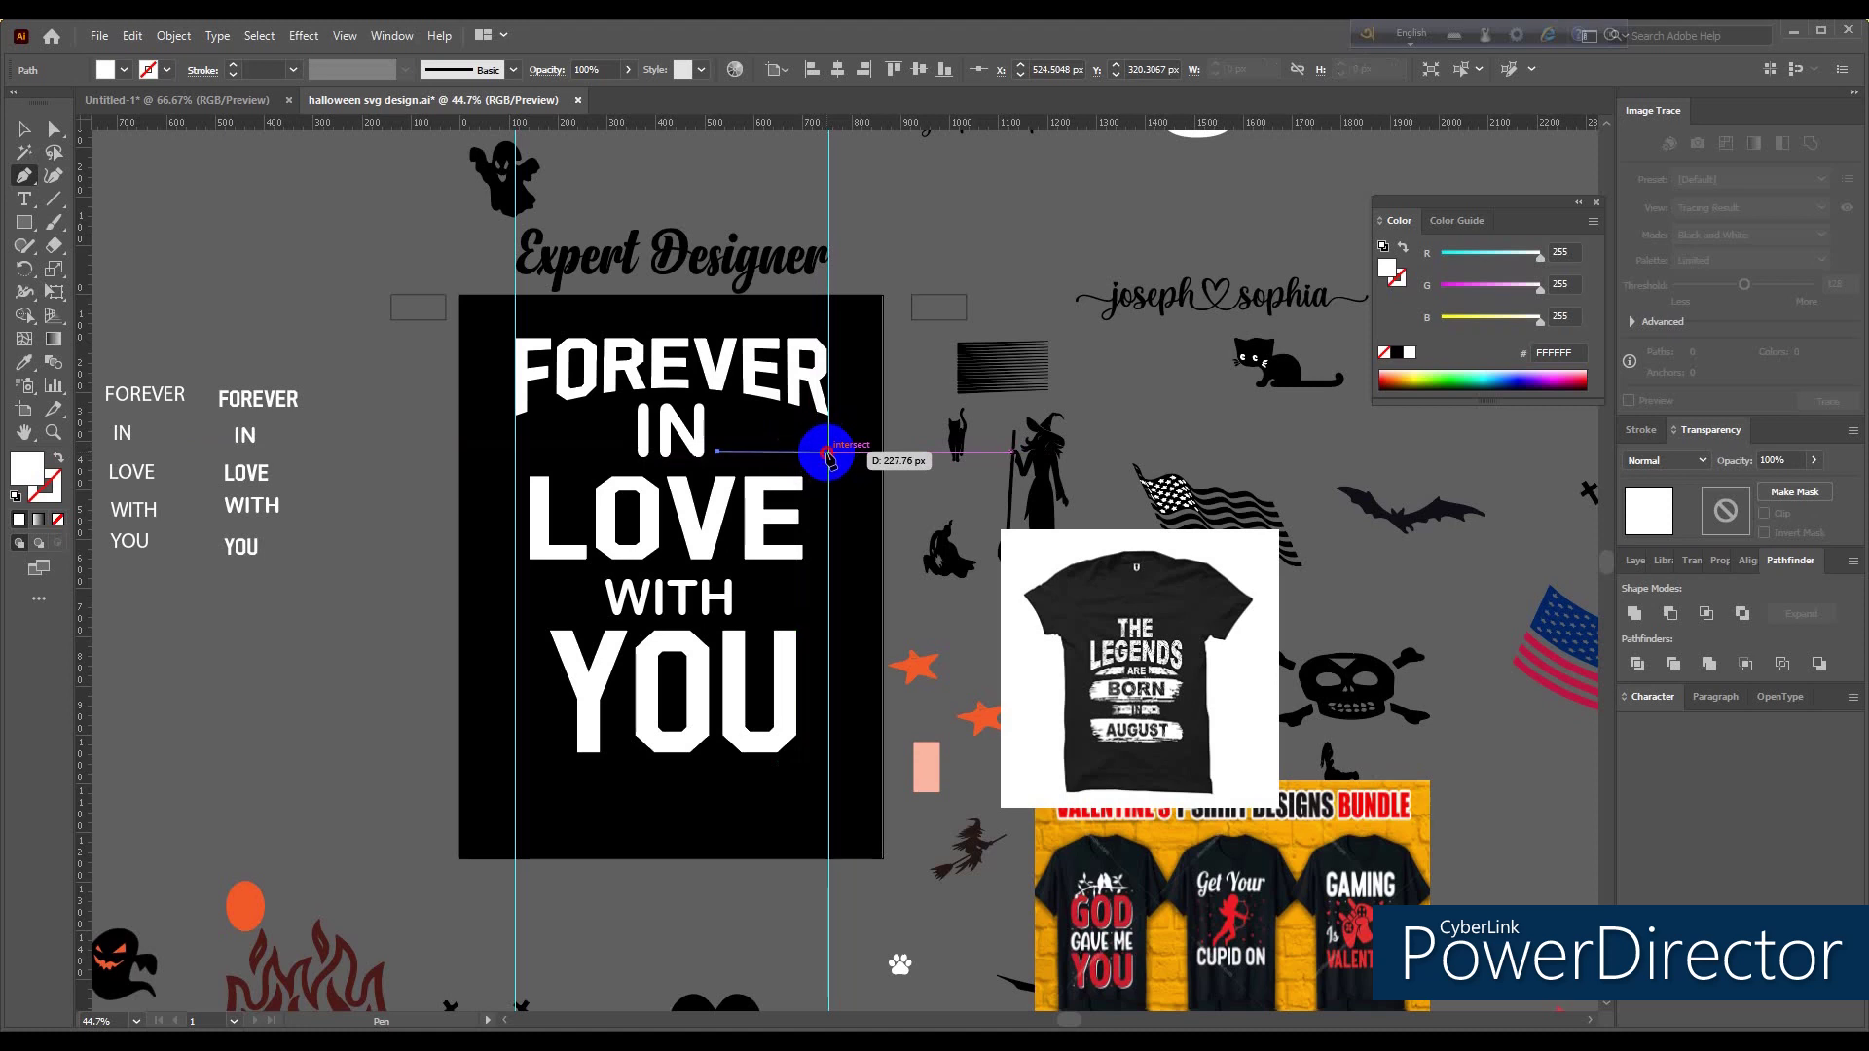
Step: Pen-draw a curved swoosh arc to the right of IN below FOREVER, then select it
{"action": "left_click", "coordinate": [827, 454]}
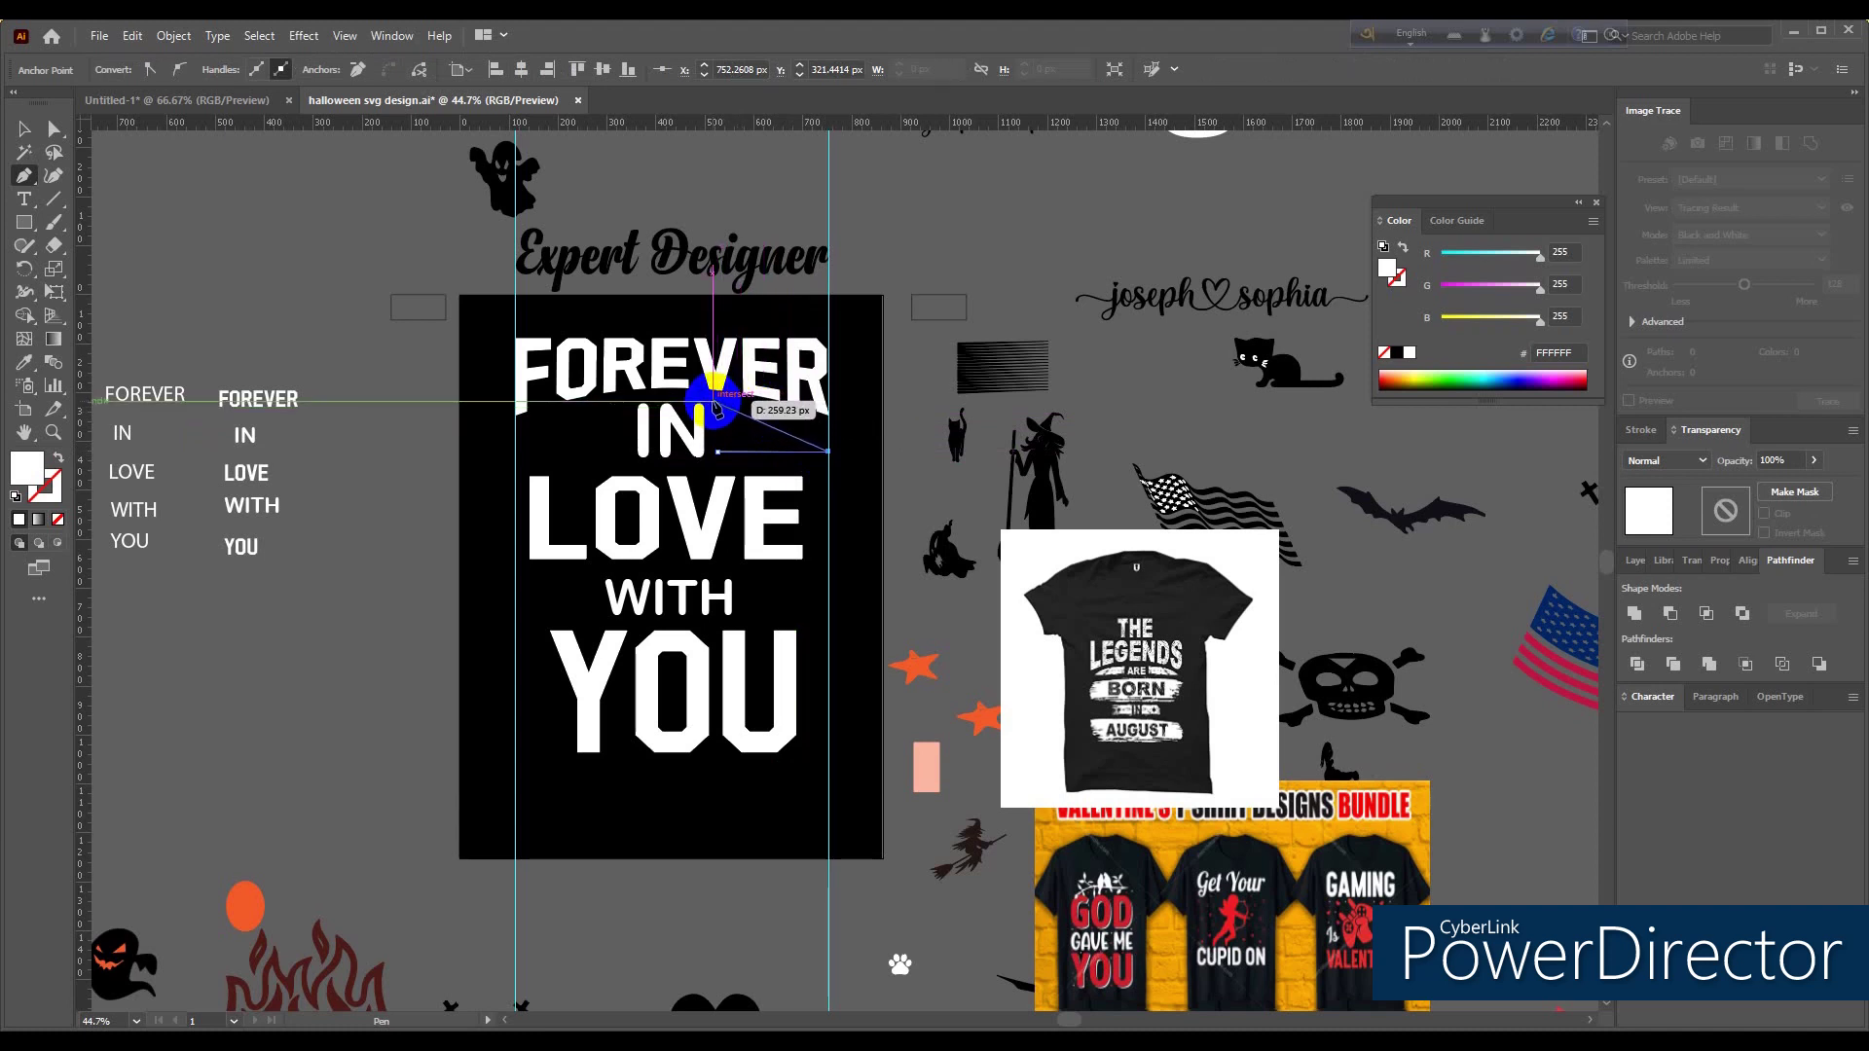
{"action": "left_click", "coordinate": [717, 403]}
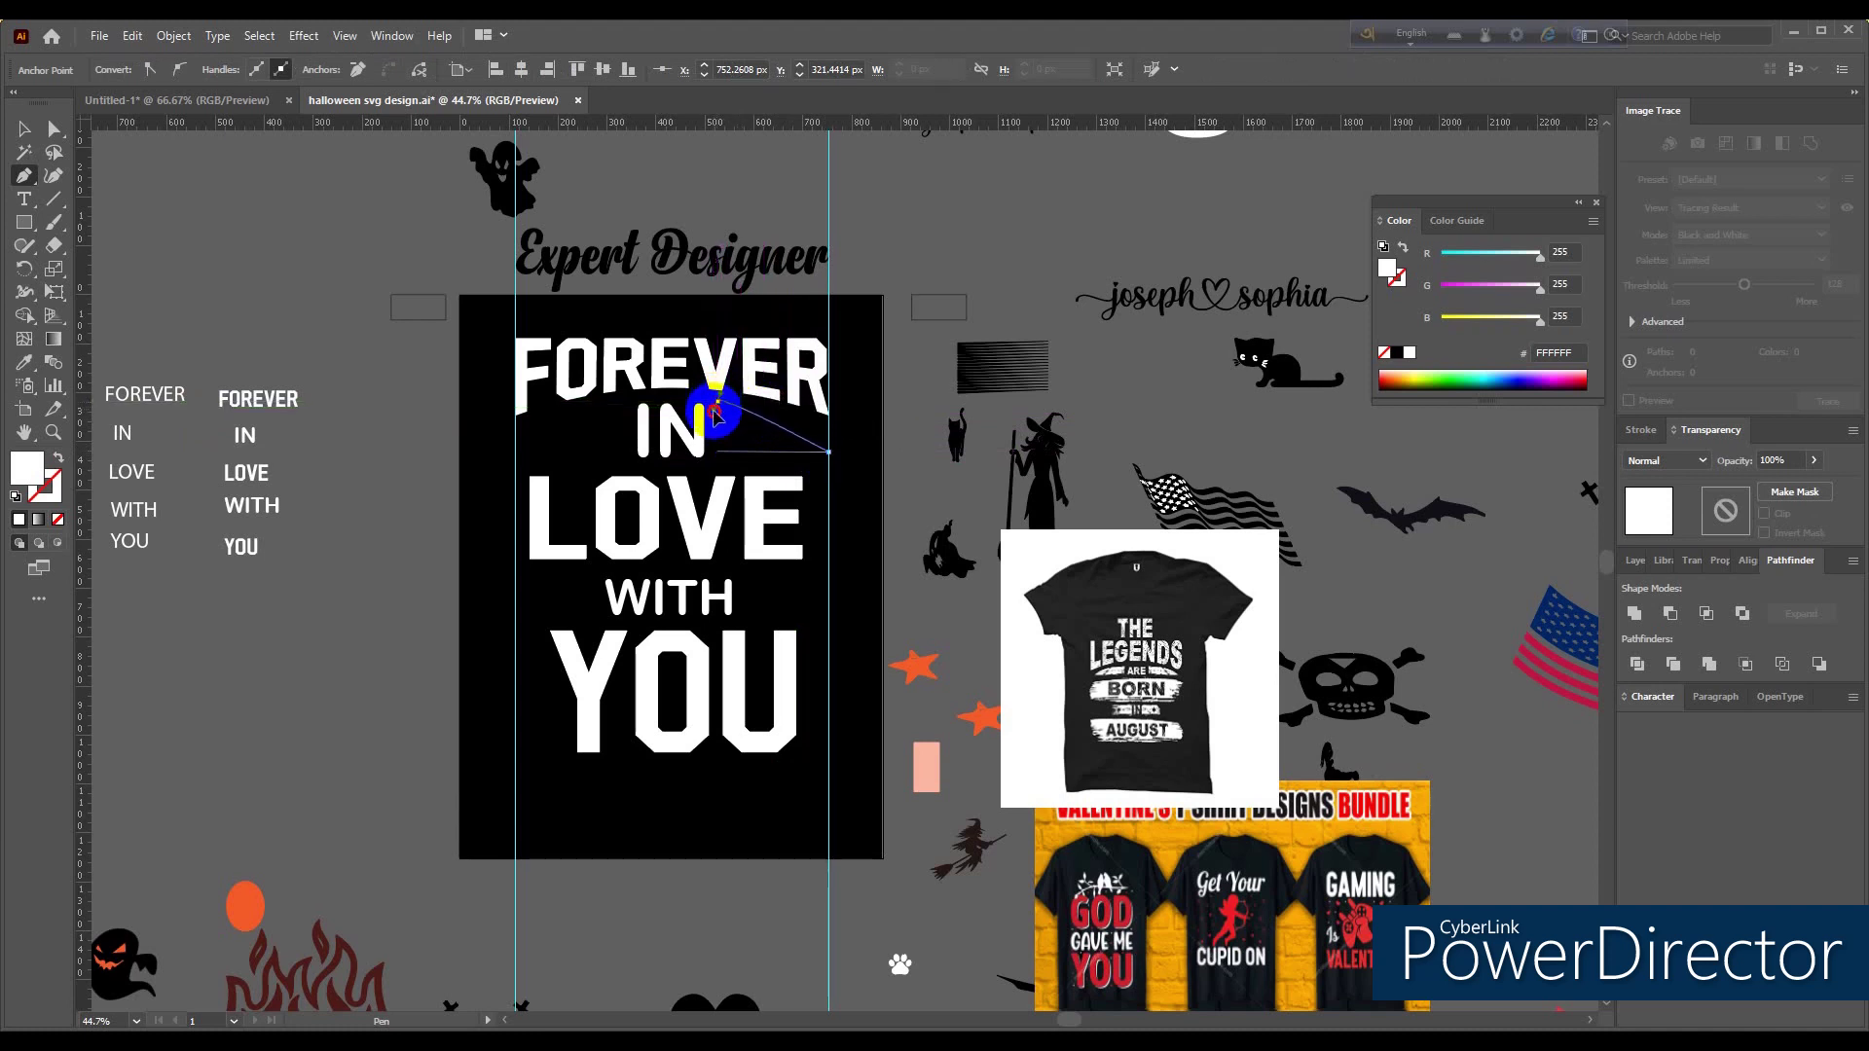
{"action": "left_click_drag", "start_coordinate": [713, 421], "coordinate": [678, 411]}
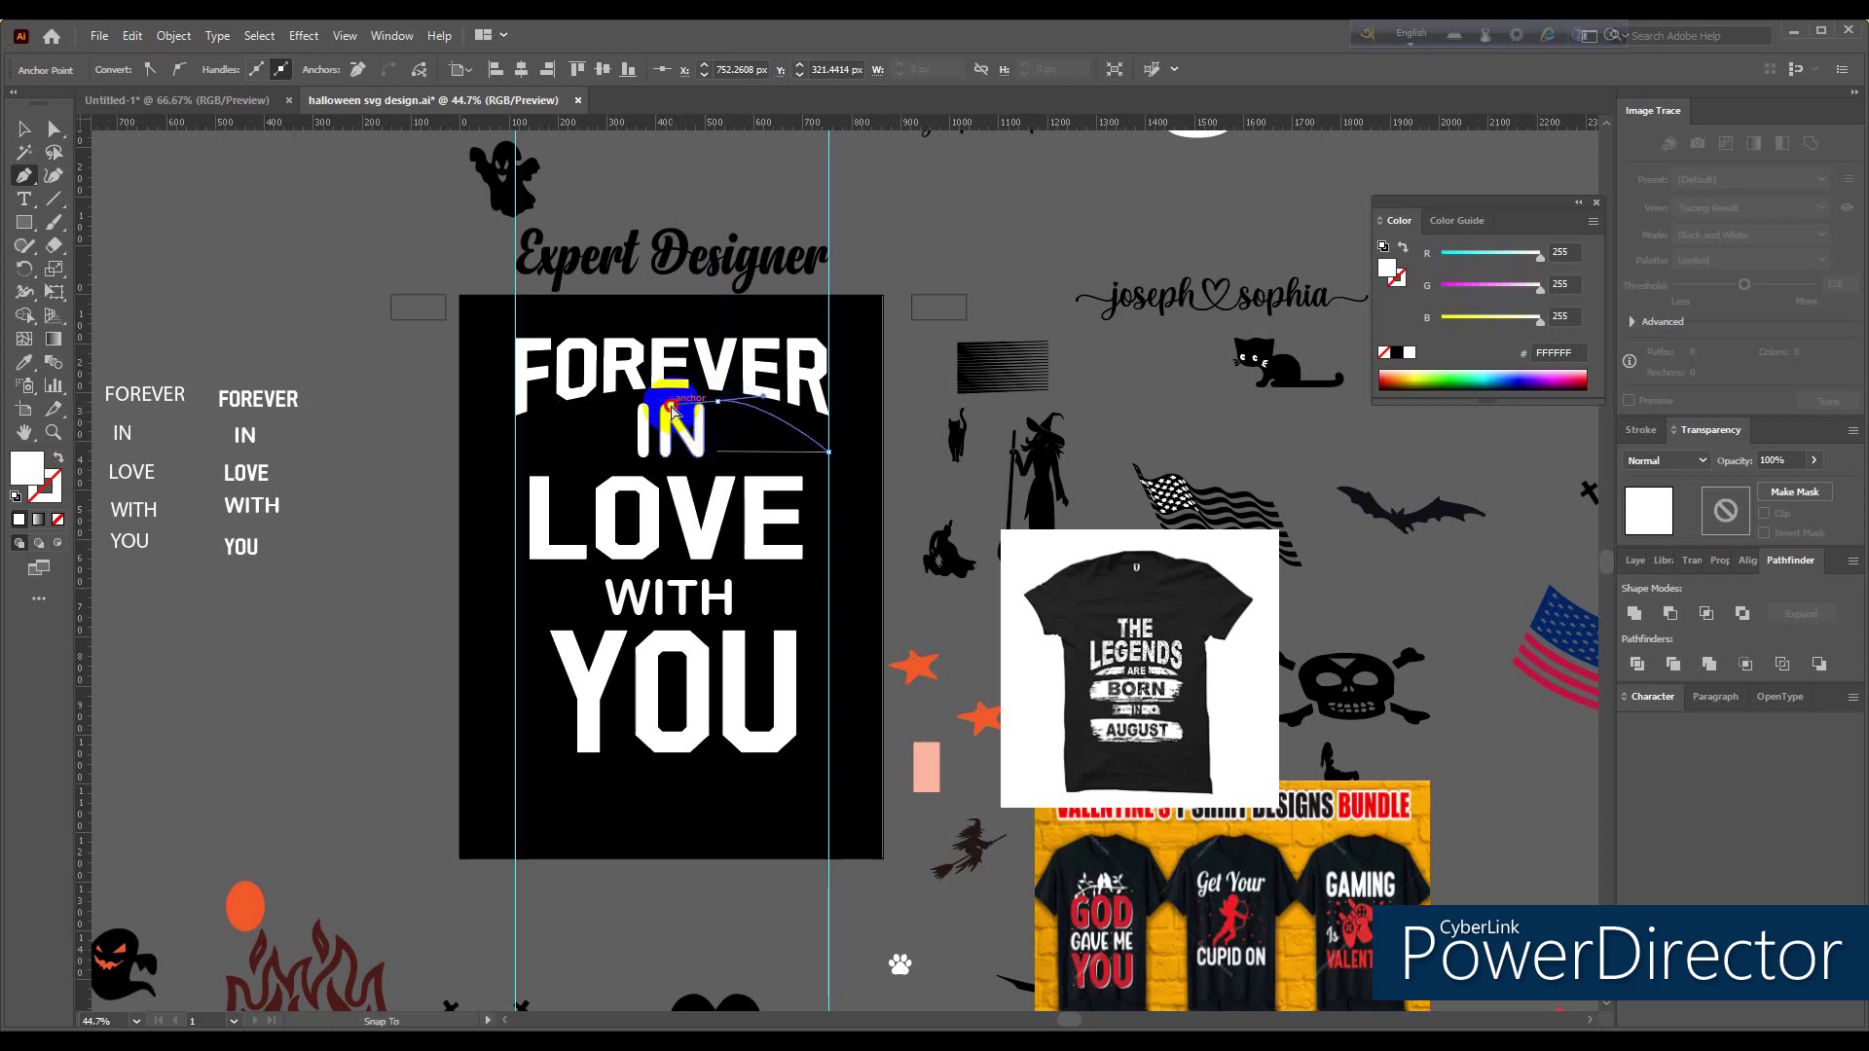
{"action": "left_click_drag", "start_coordinate": [662, 411], "coordinate": [607, 394]}
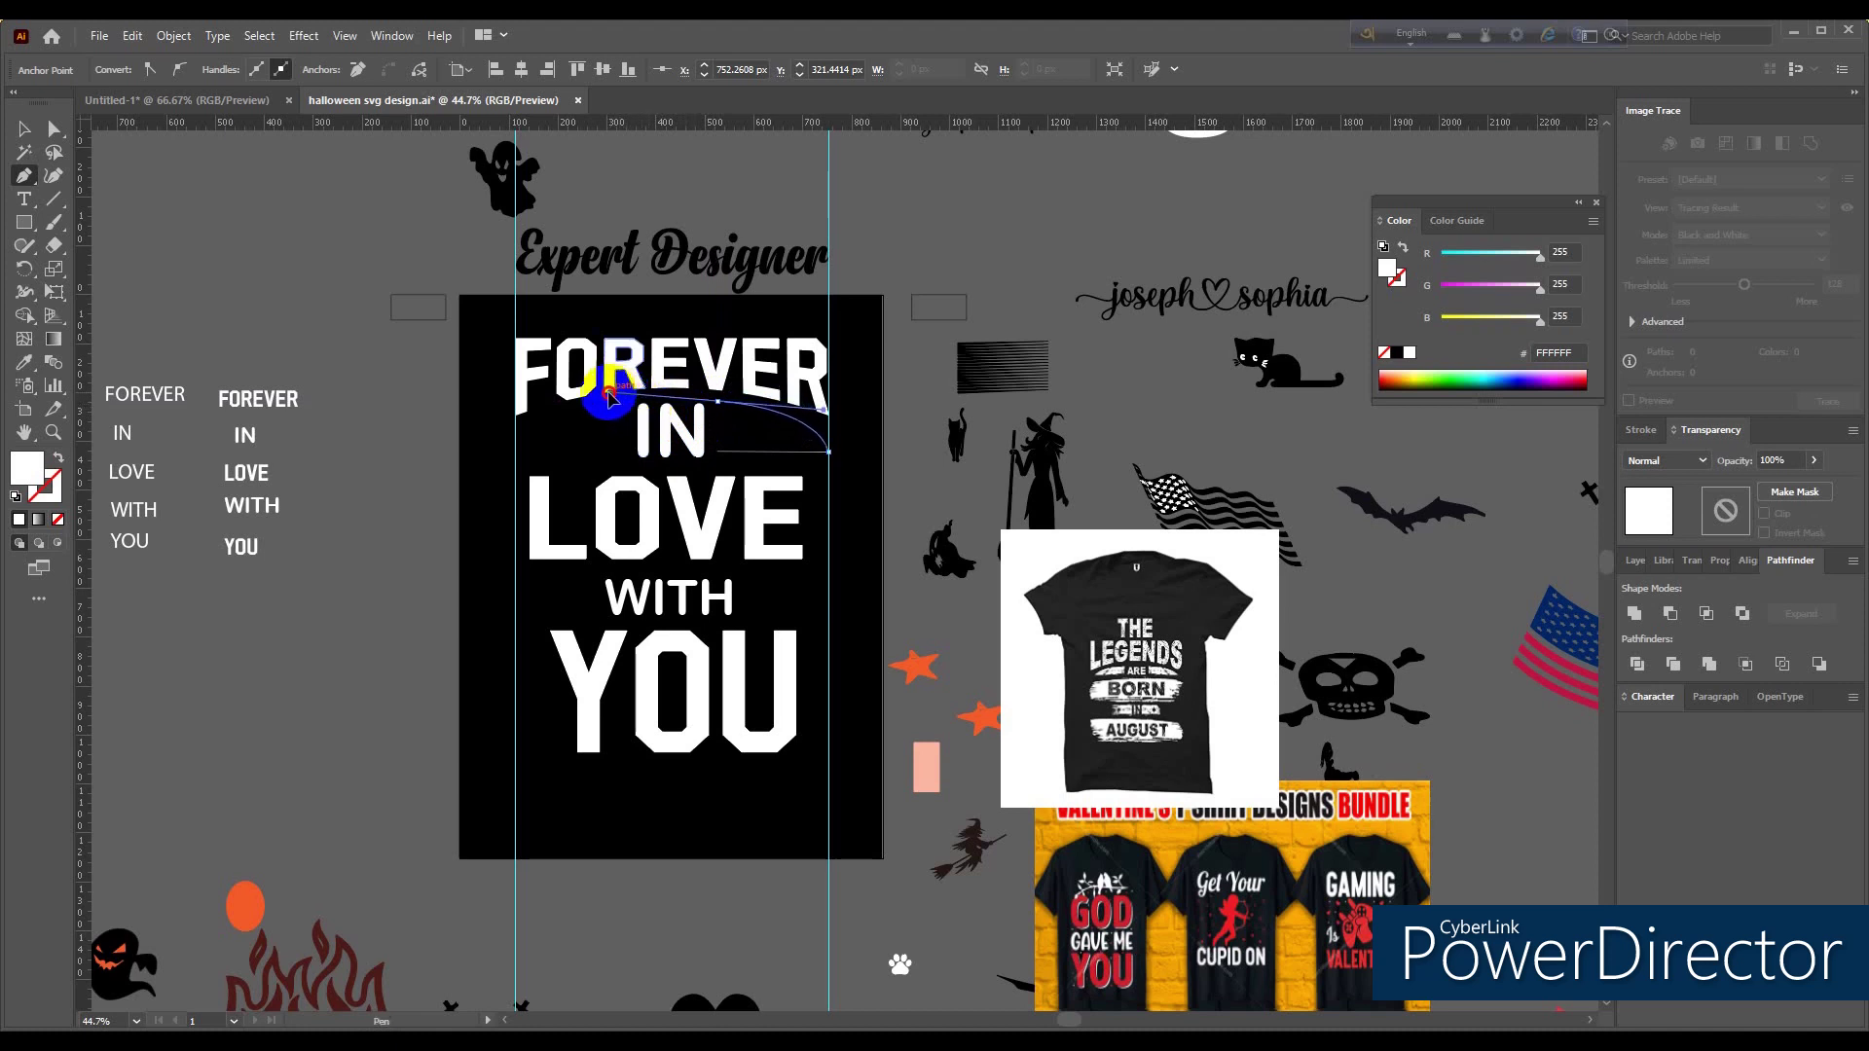
{"action": "left_click_drag", "start_coordinate": [608, 394], "coordinate": [626, 399]}
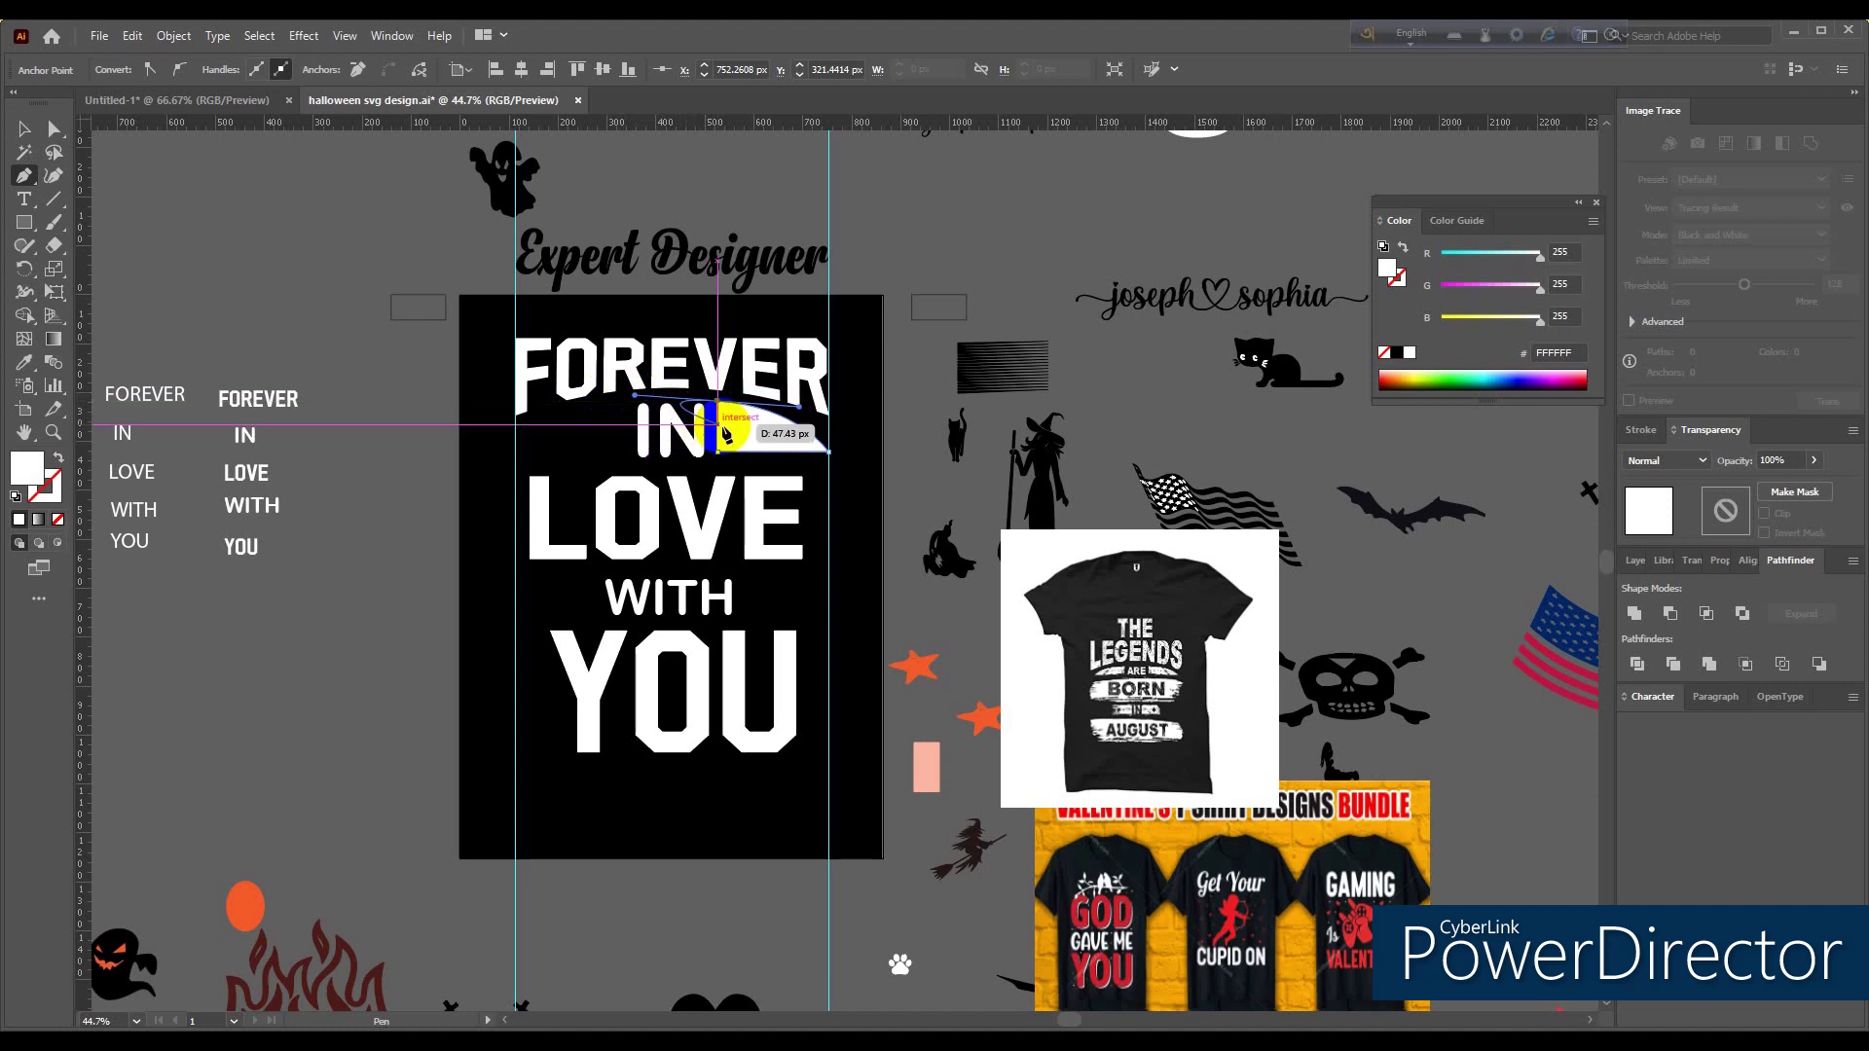
{"action": "mouse_move", "coordinate": [635, 399]}
{"action": "left_mouse_down"}
{"action": "mouse_move", "coordinate": [717, 452]}
{"action": "mouse_move", "coordinate": [718, 404]}
{"action": "left_mouse_up"}
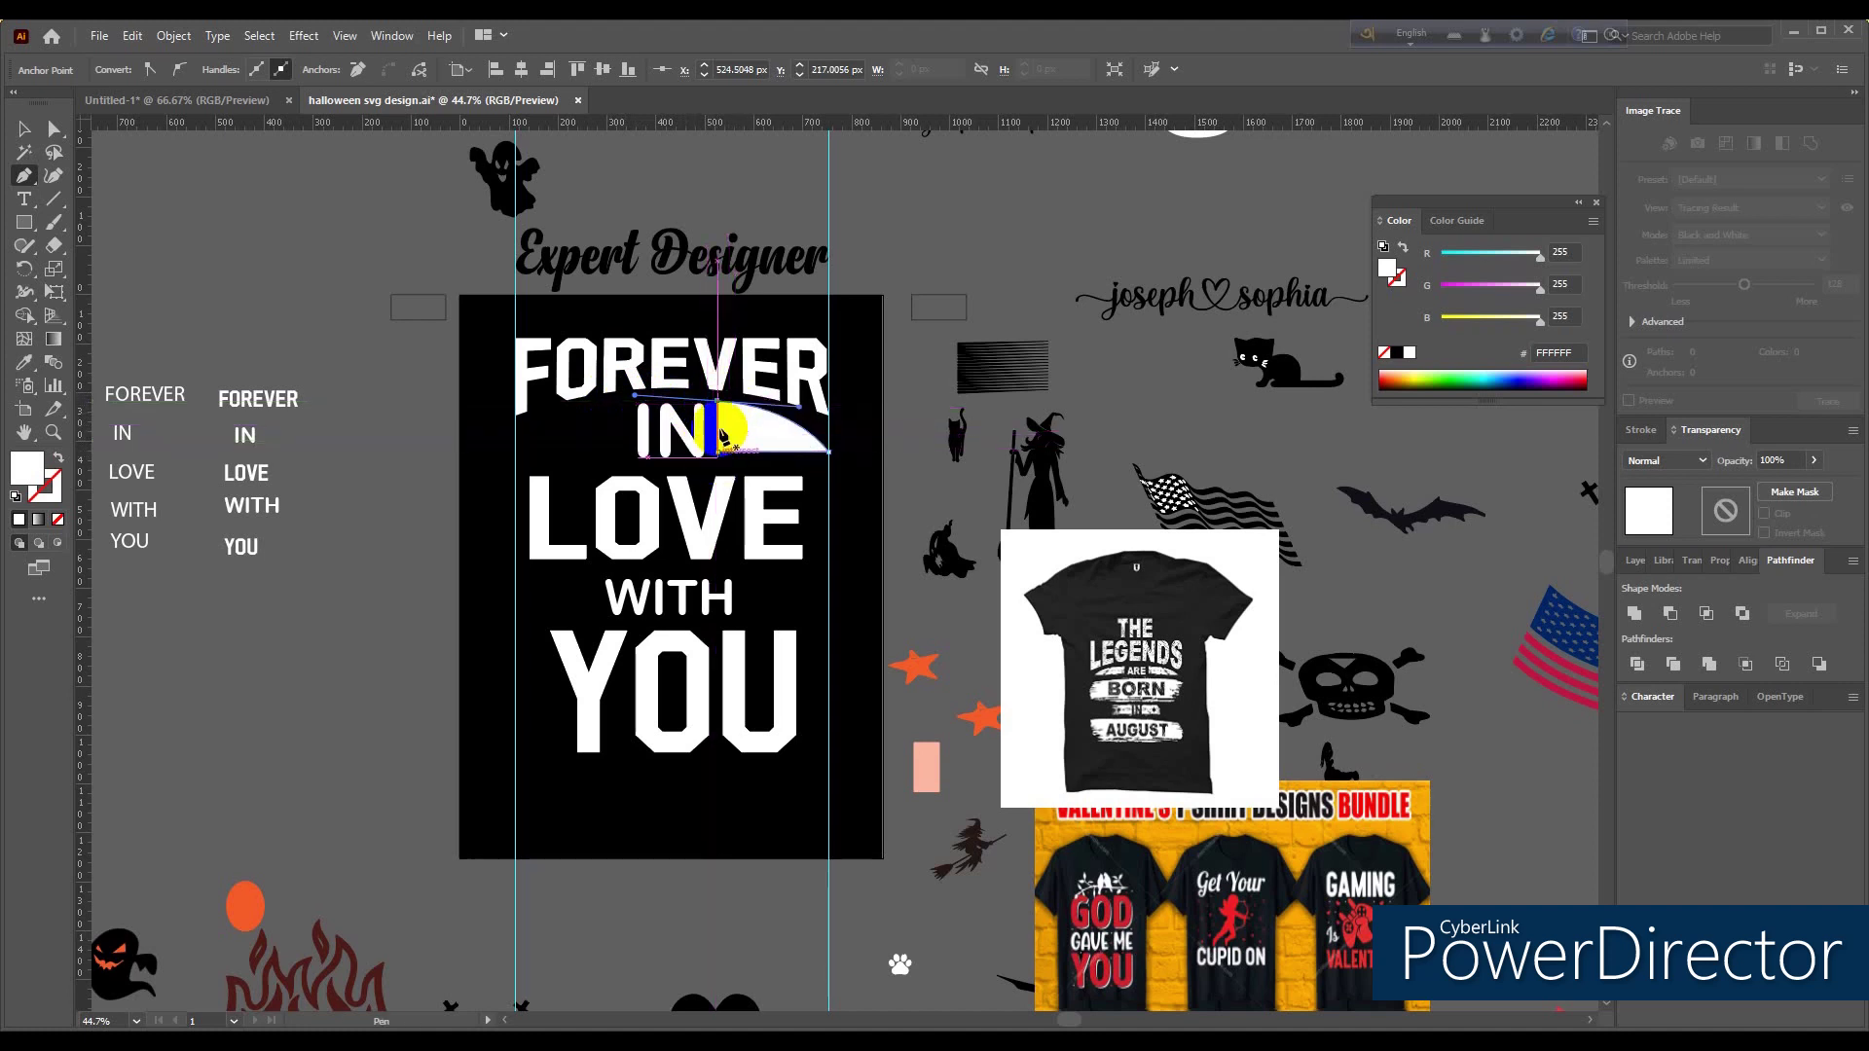
{"action": "left_click_drag", "start_coordinate": [718, 407], "coordinate": [717, 454]}
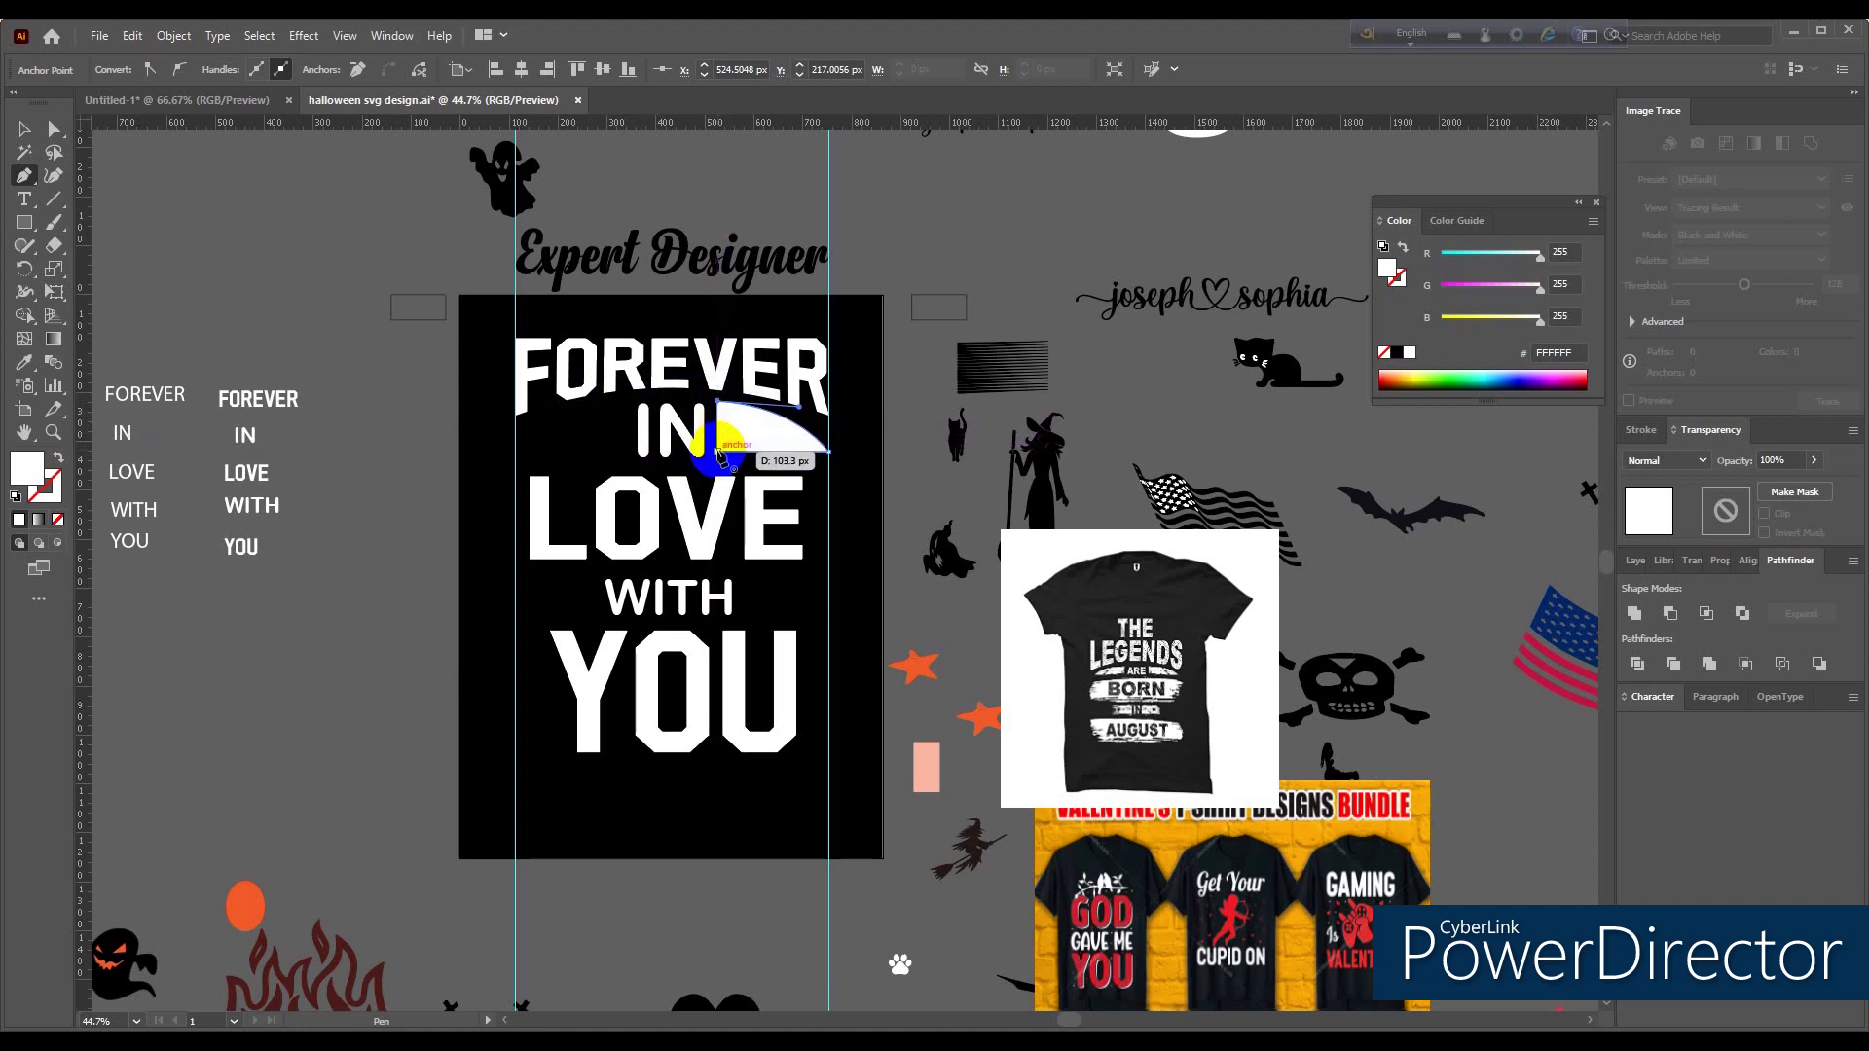
{"action": "left_click", "coordinate": [23, 128]}
{"action": "left_click", "coordinate": [395, 528]}
{"action": "left_click", "coordinate": [758, 436]}
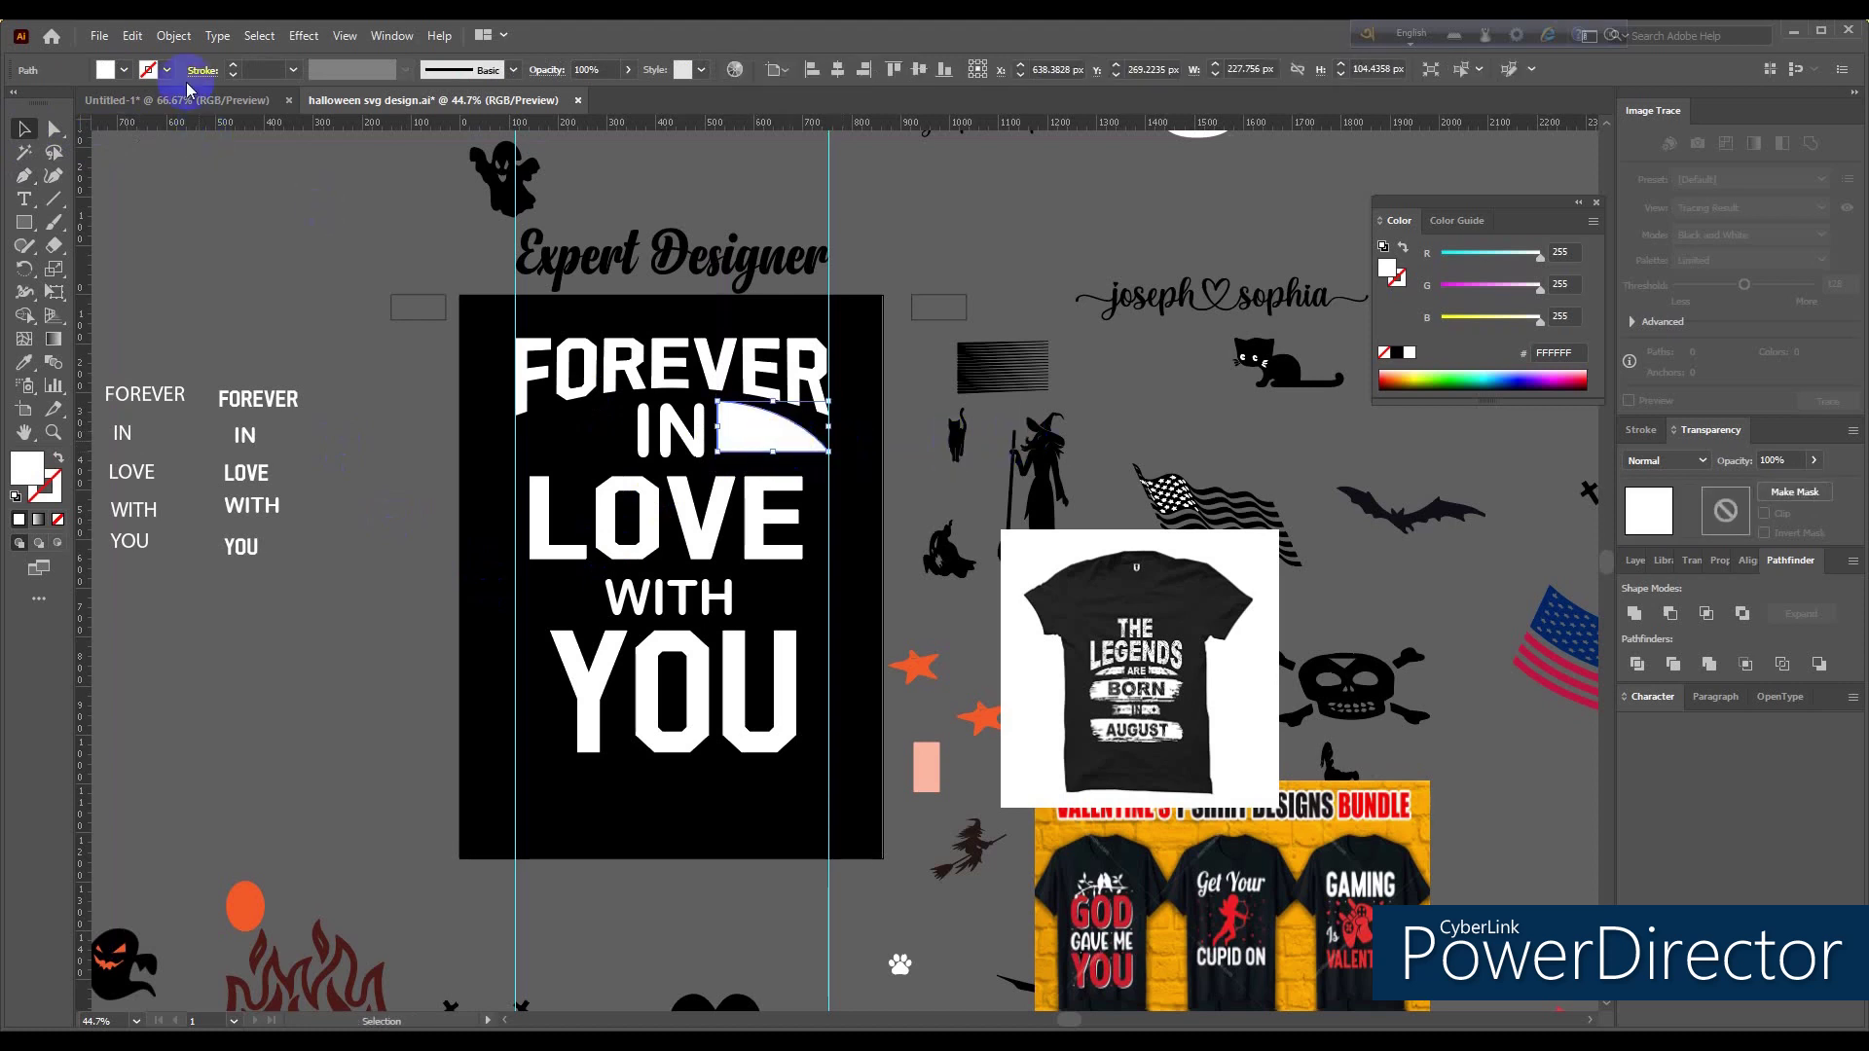
Step: Make a vertically reflected copy of the arc and move it left of IN
{"action": "left_click", "coordinate": [172, 39]}
{"action": "left_click", "coordinate": [208, 275]}
{"action": "left_click", "coordinate": [796, 465]}
{"action": "left_click", "coordinate": [771, 438]}
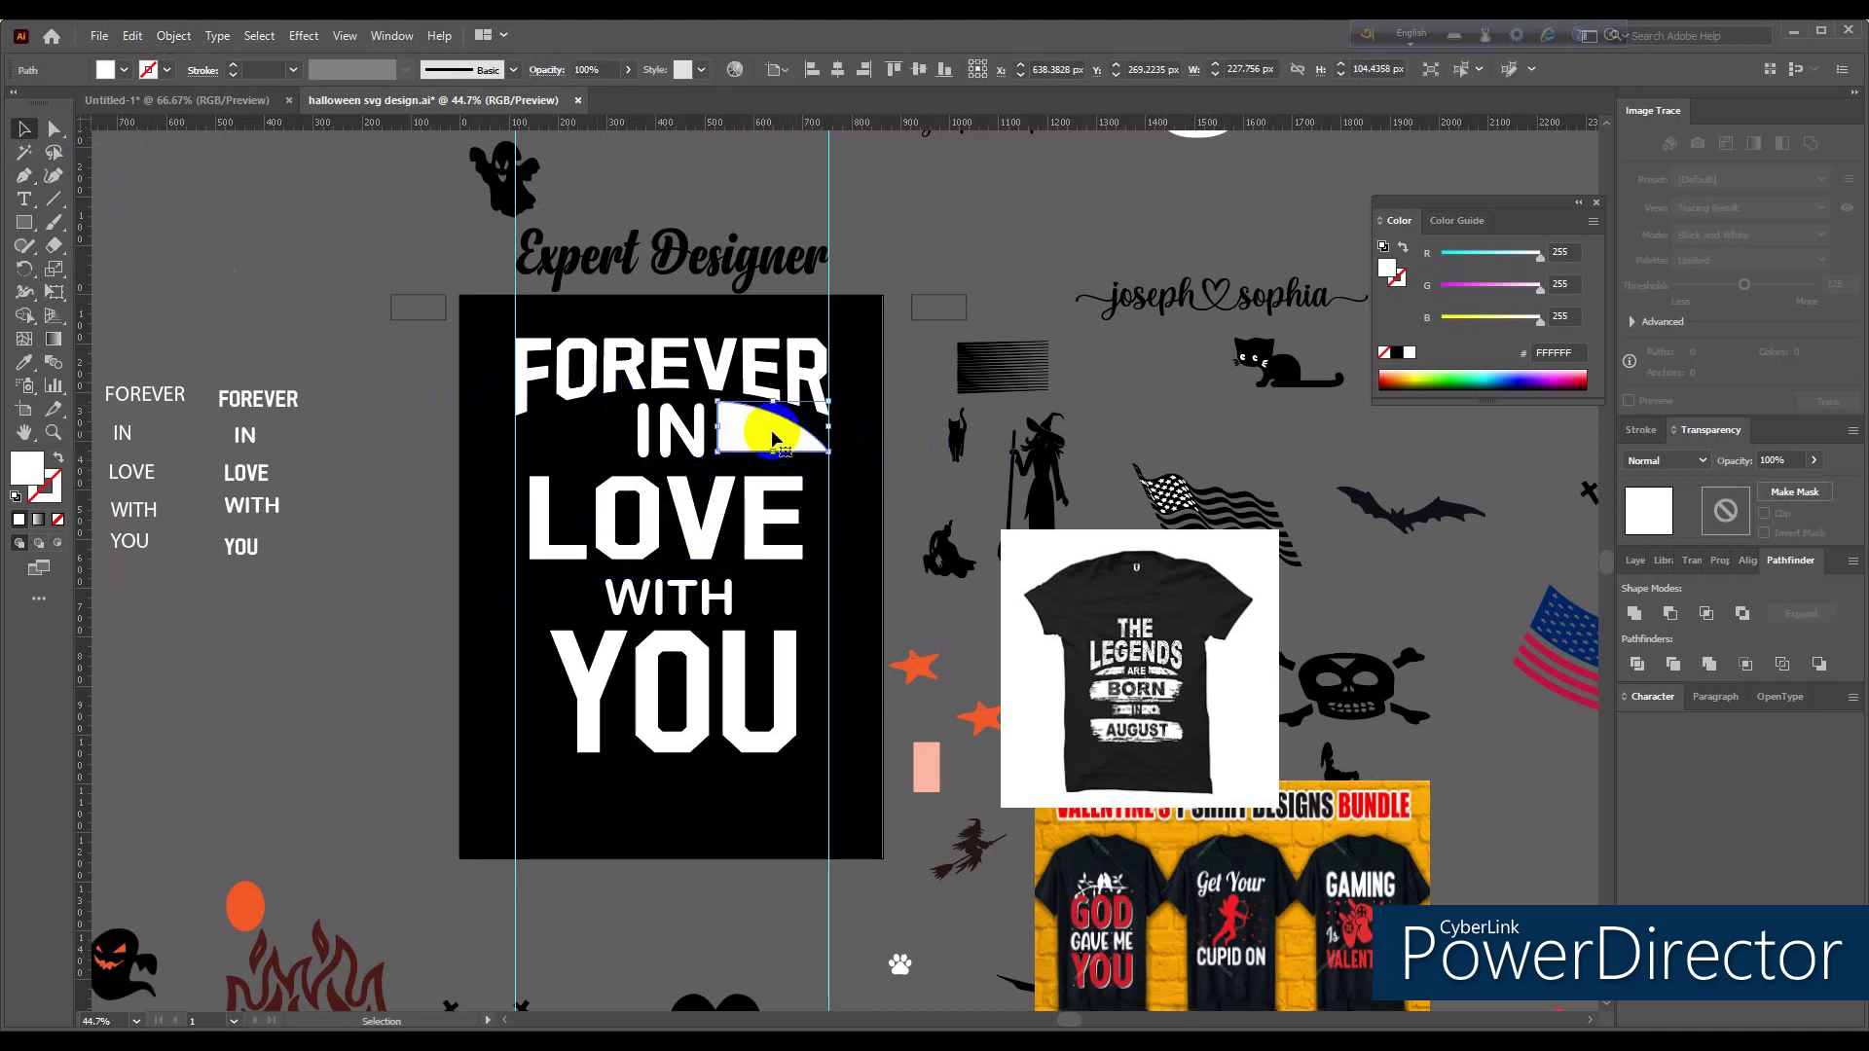
{"action": "right_click", "coordinate": [774, 440]}
{"action": "mouse_move", "coordinate": [826, 814]}
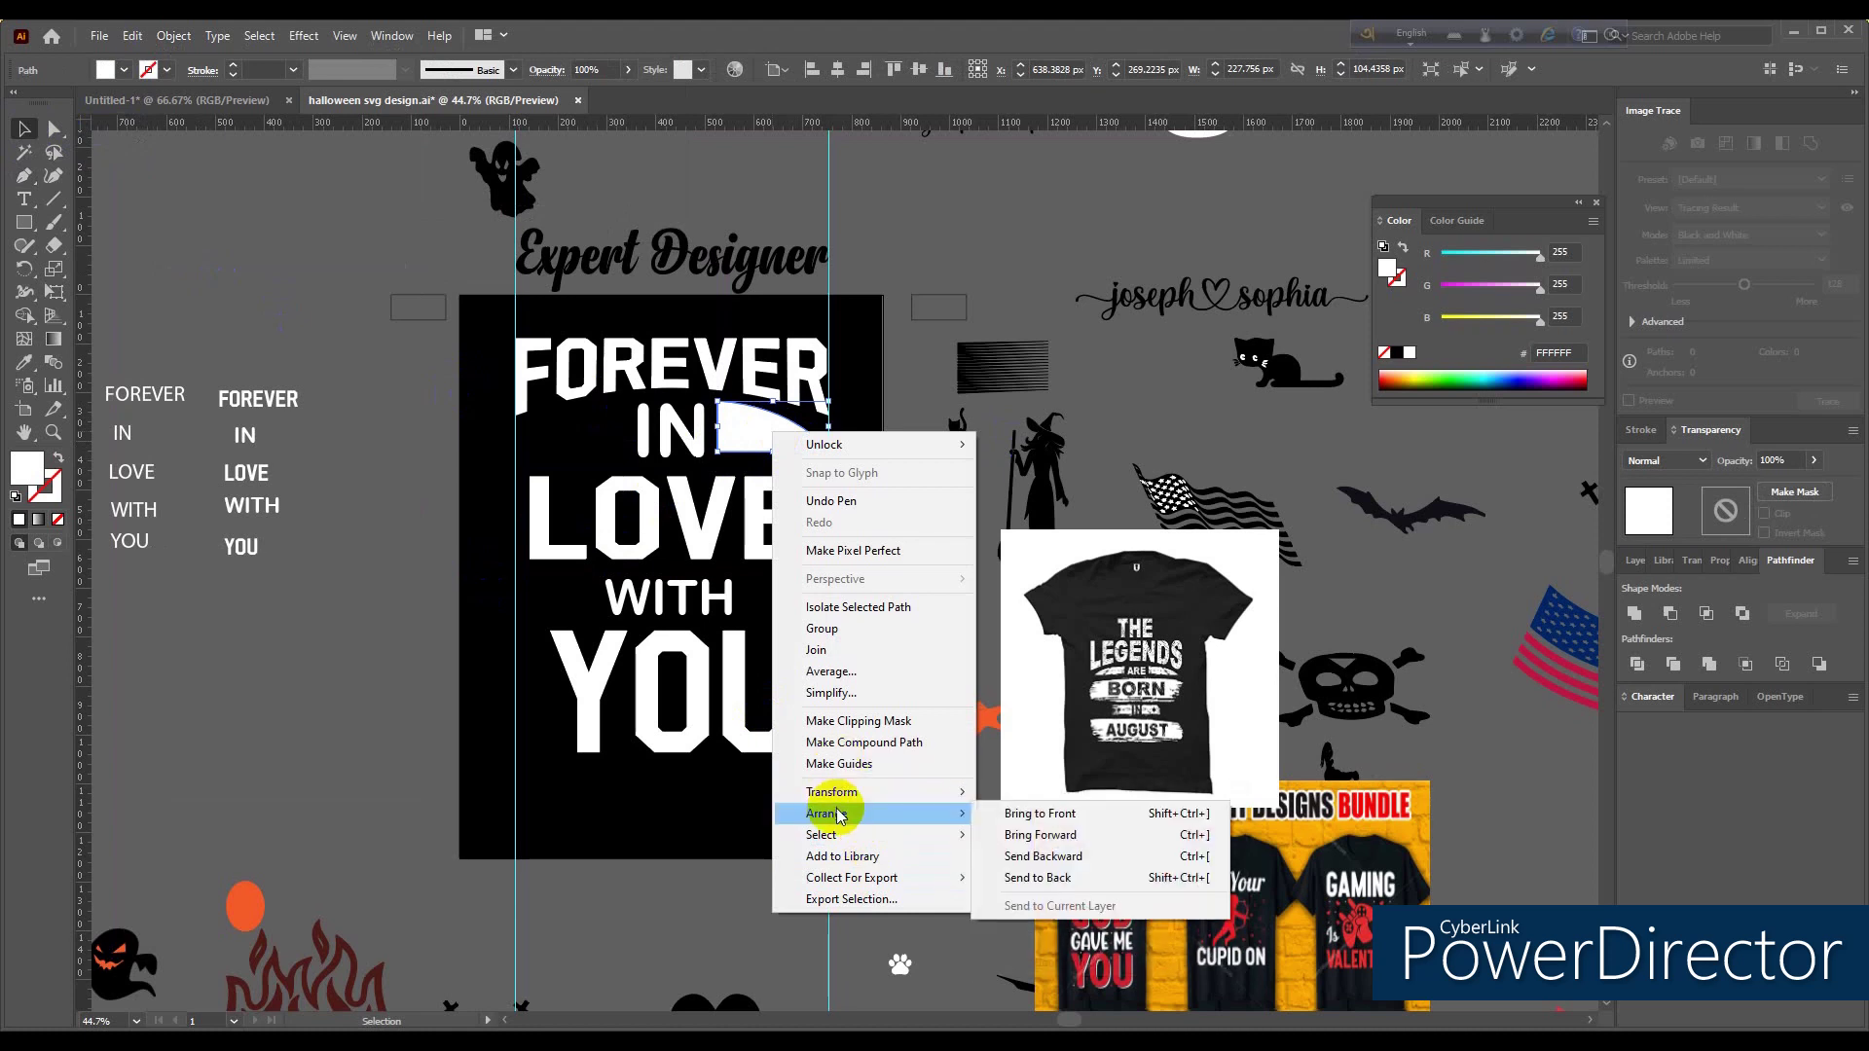
{"action": "left_click", "coordinate": [1026, 862]}
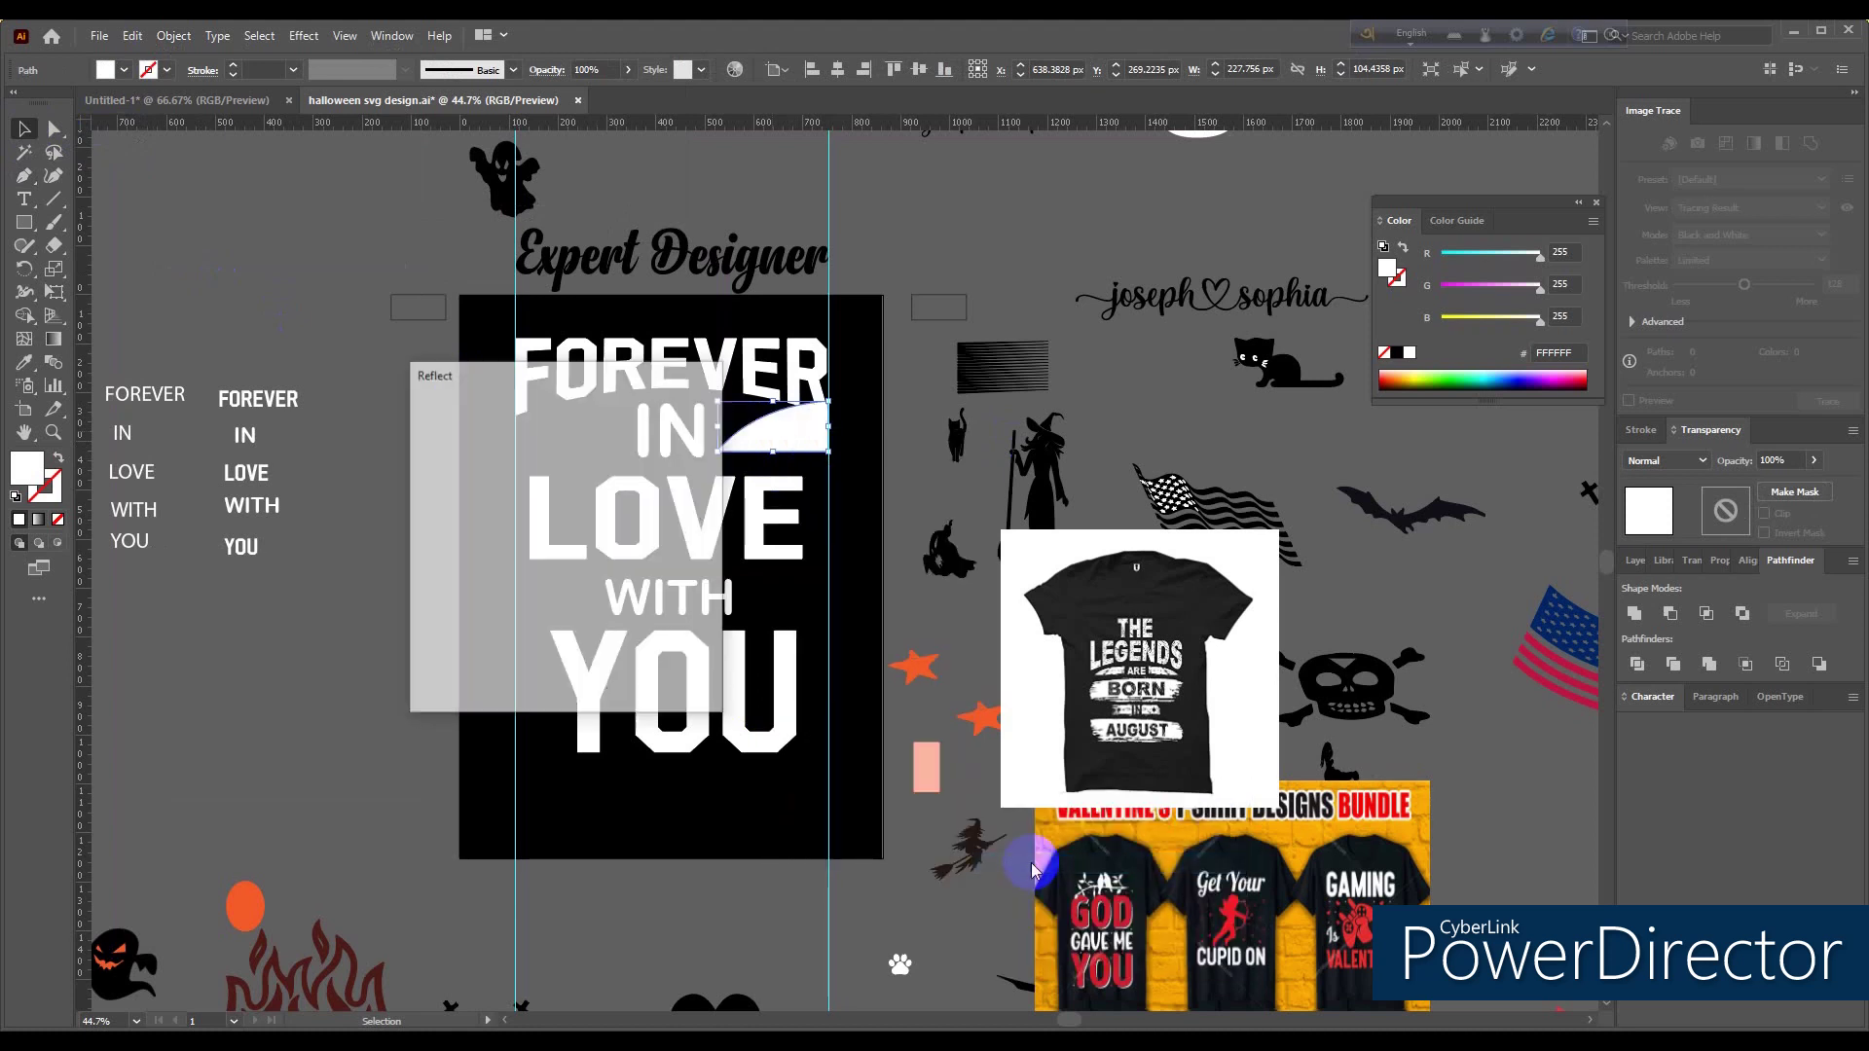
{"action": "left_click", "coordinate": [571, 674]}
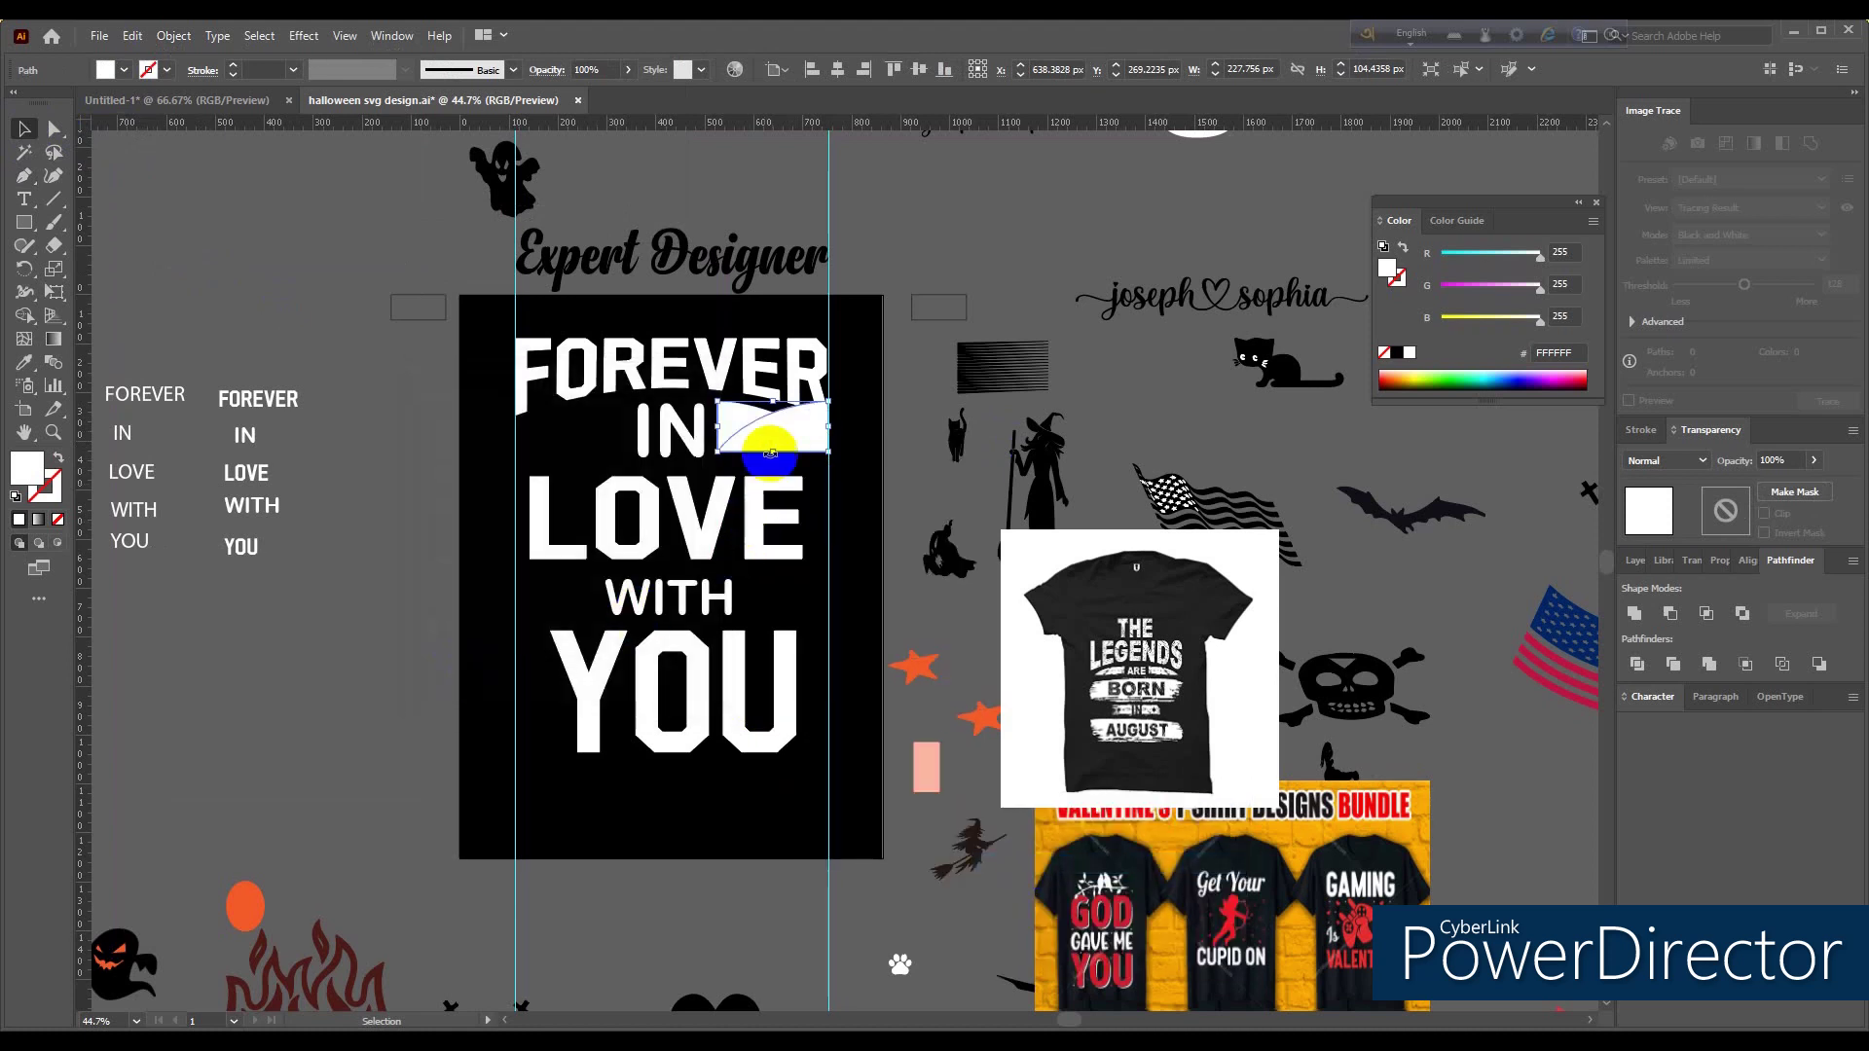
{"action": "left_click_drag", "start_coordinate": [659, 447], "coordinate": [563, 438]}
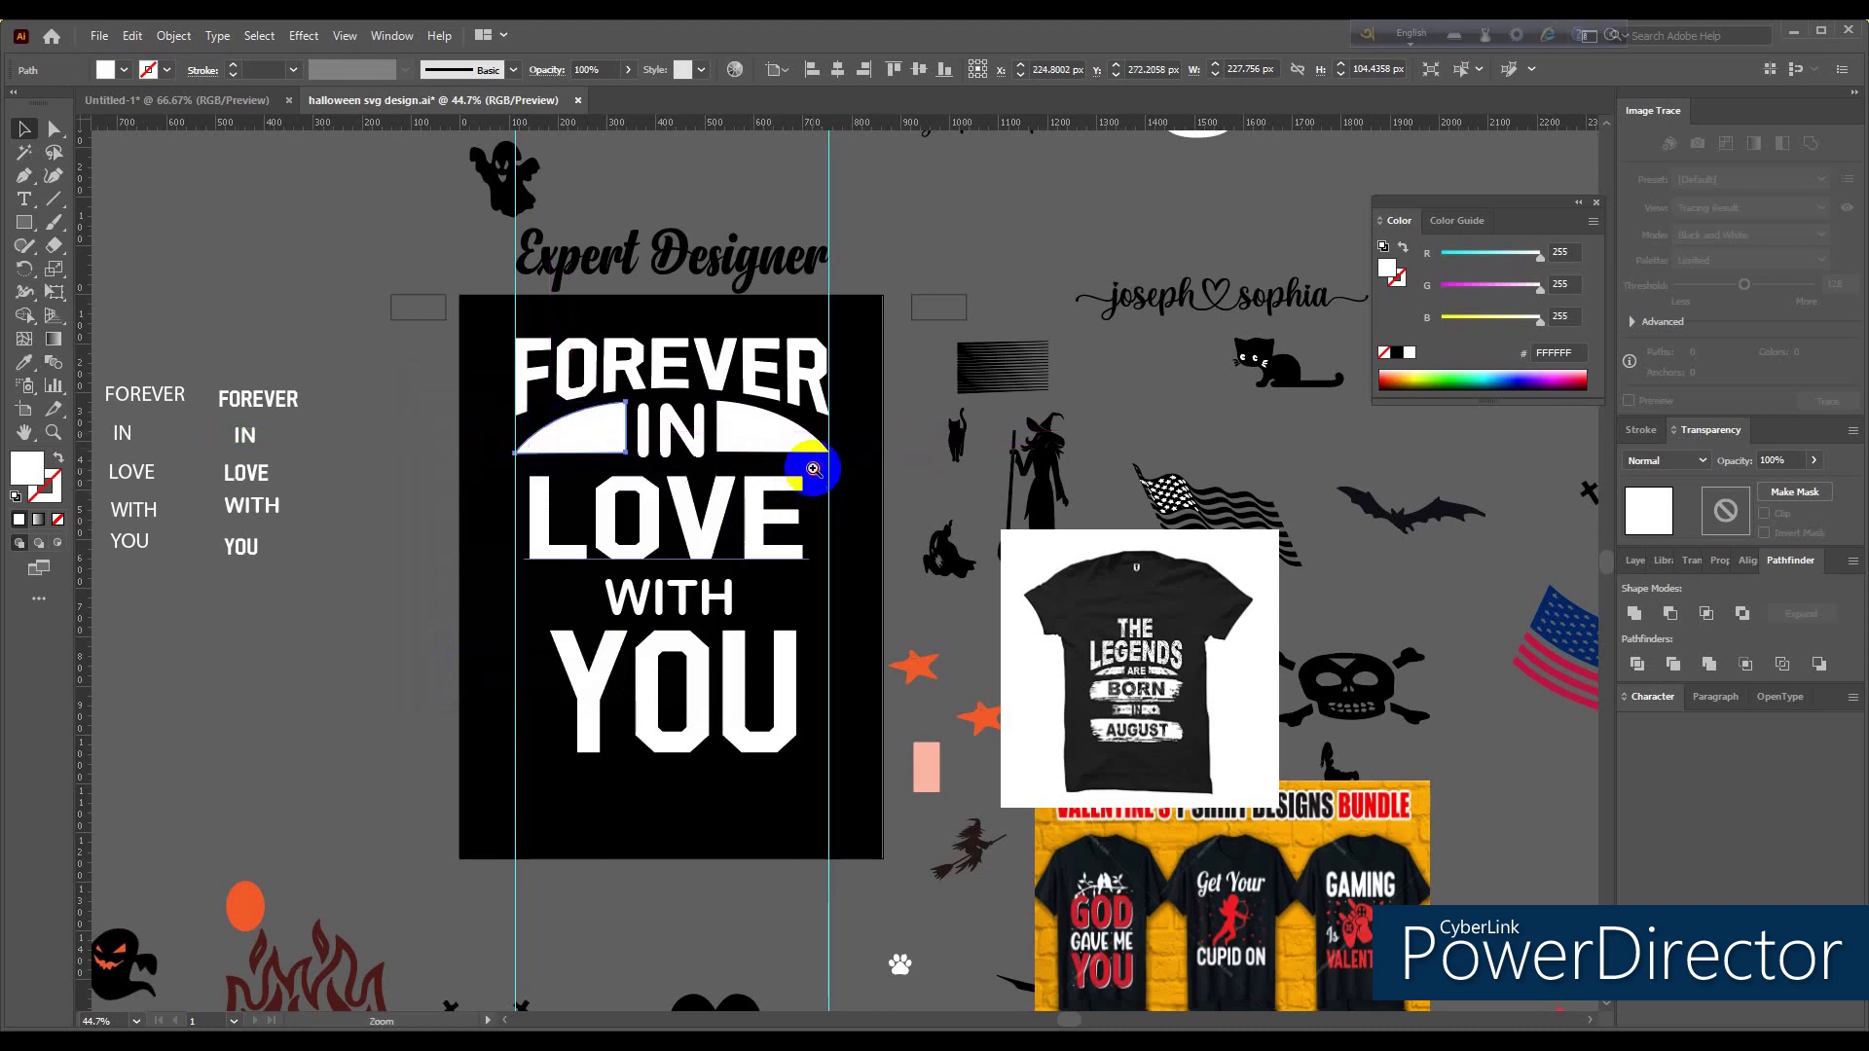
Step: Align the tops of both arcs and group them with Ctrl+G
{"action": "left_click", "coordinate": [813, 469]}
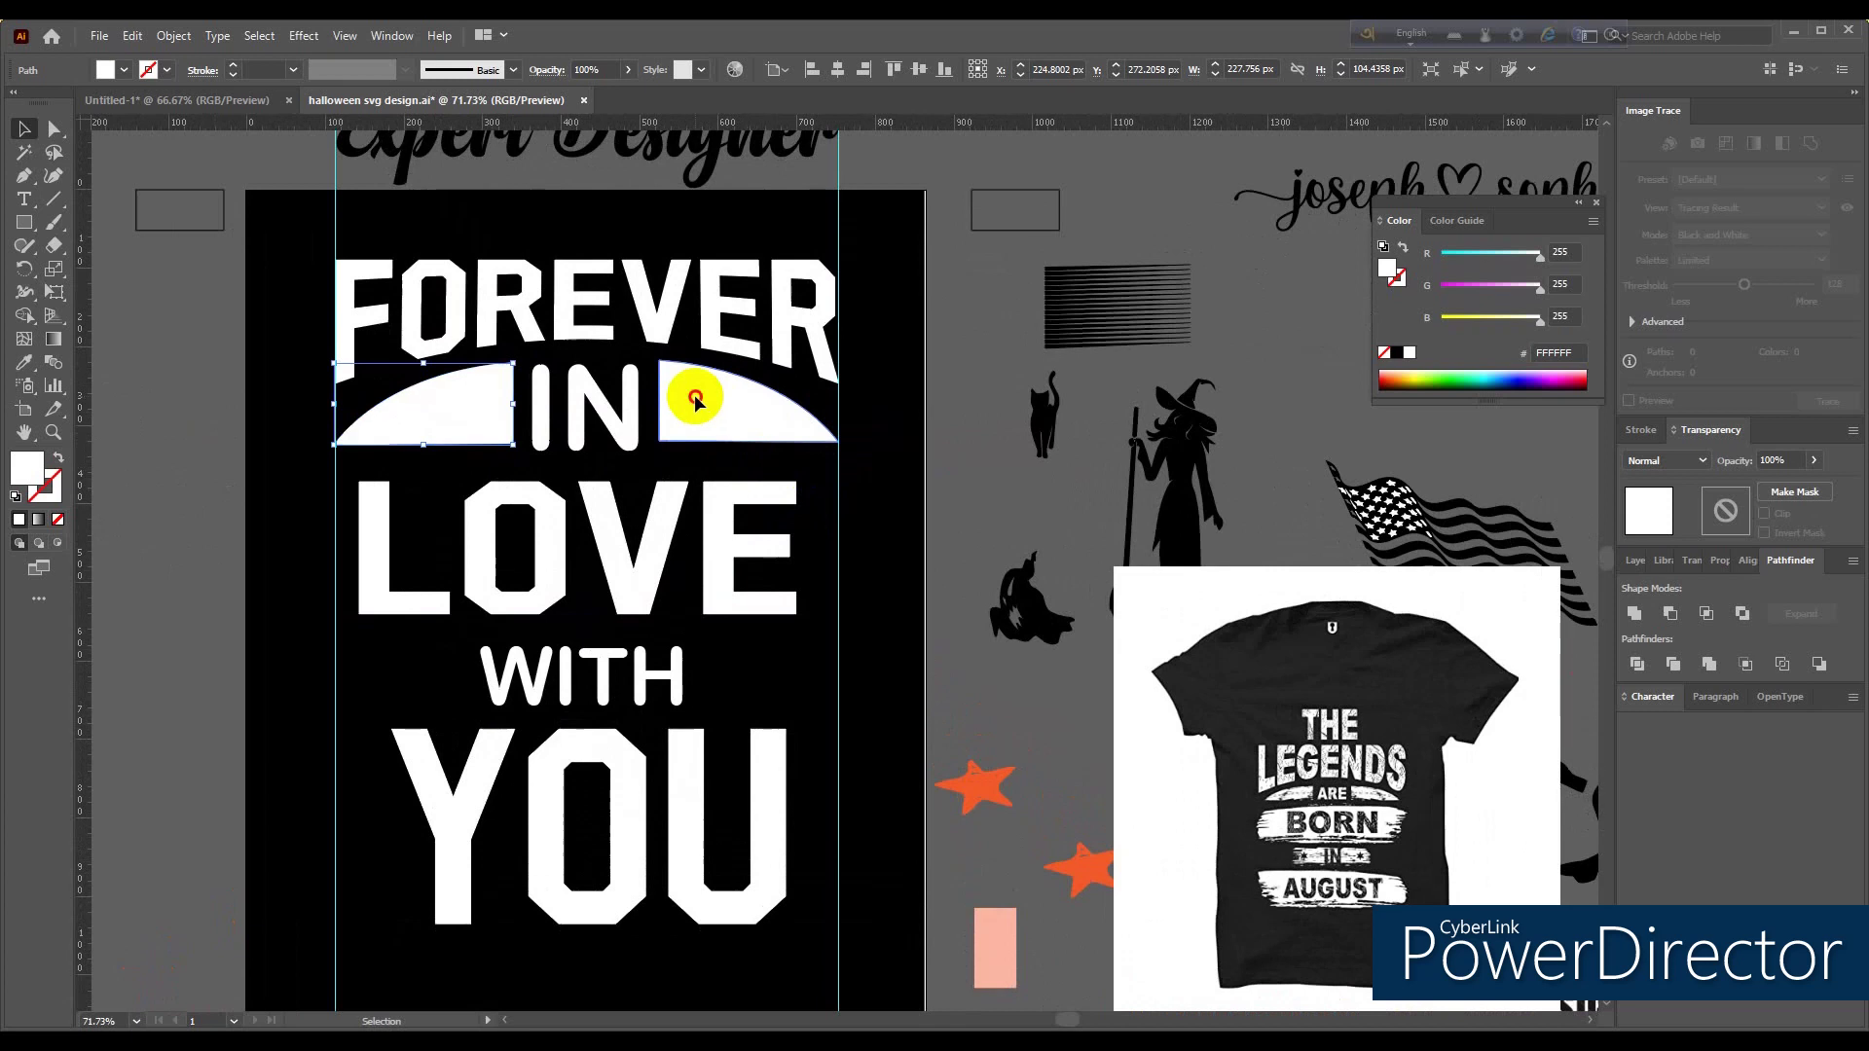
{"action": "left_click", "coordinate": [457, 410]}
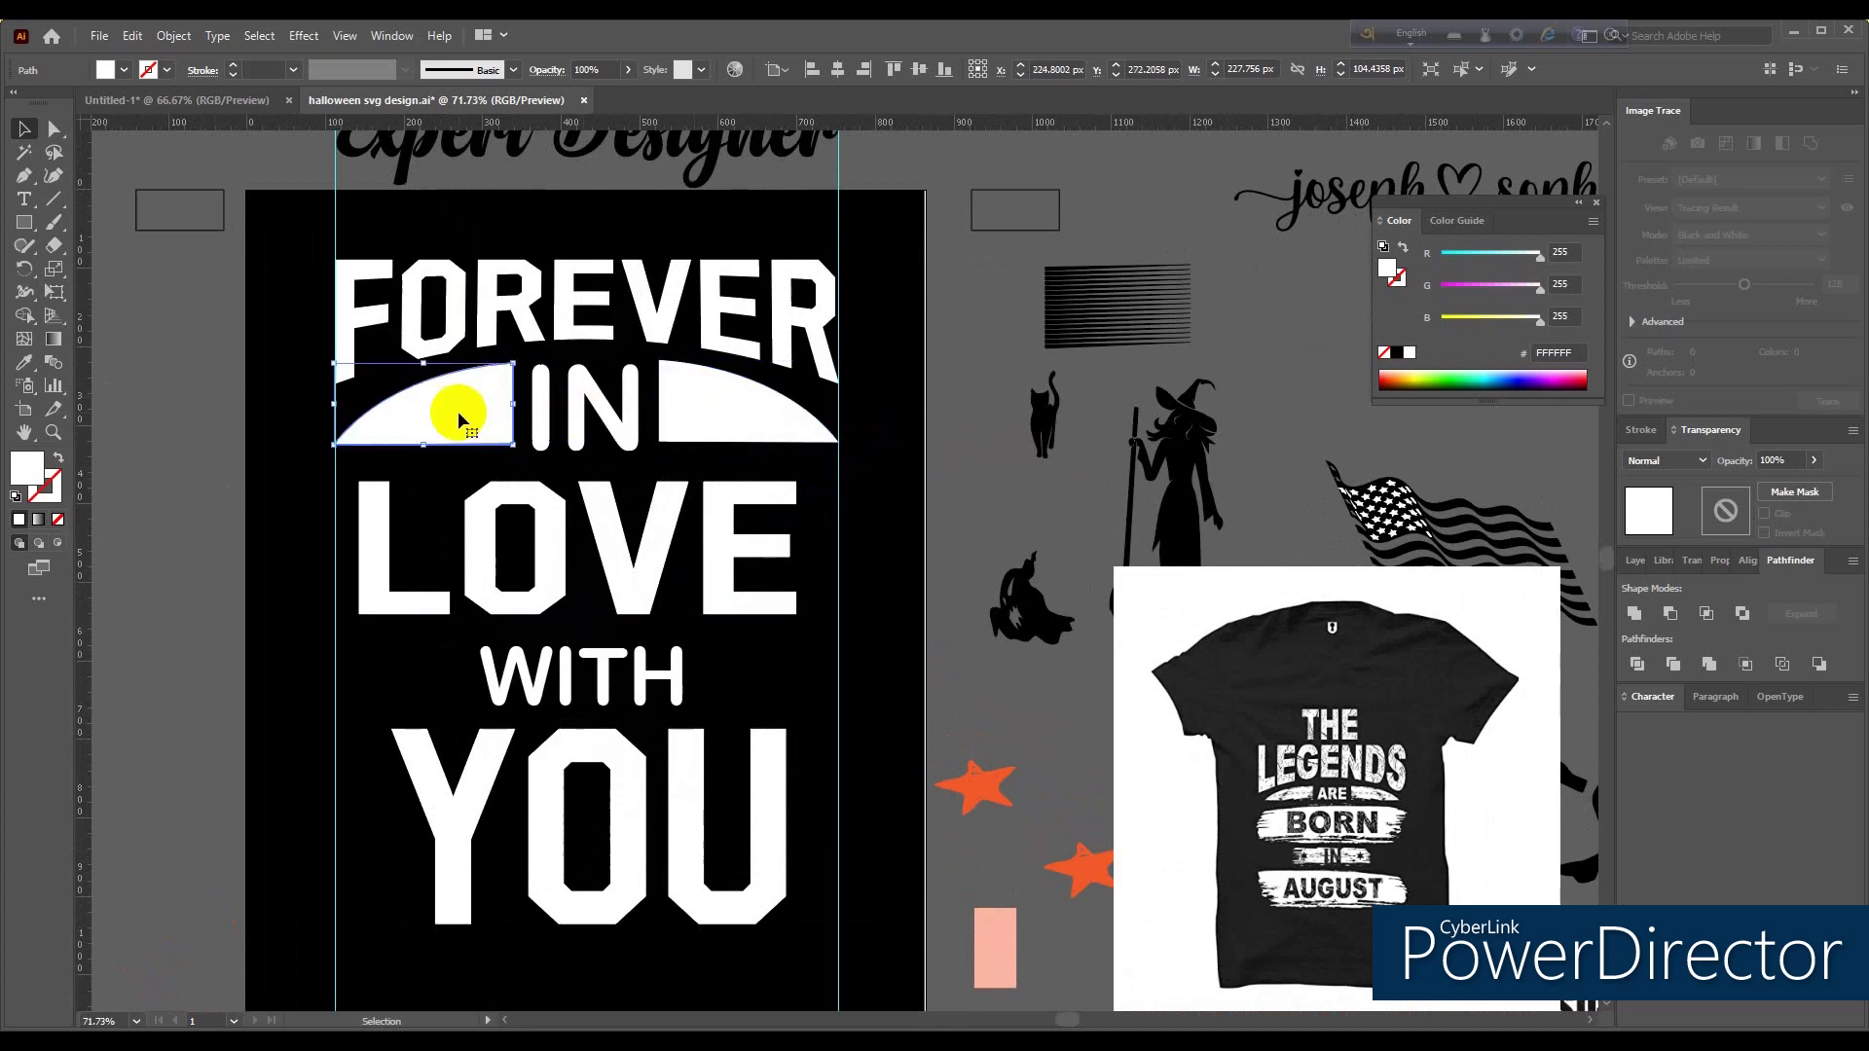
{"action": "key", "text": "Right"}
{"action": "left_click", "coordinate": [704, 414]}
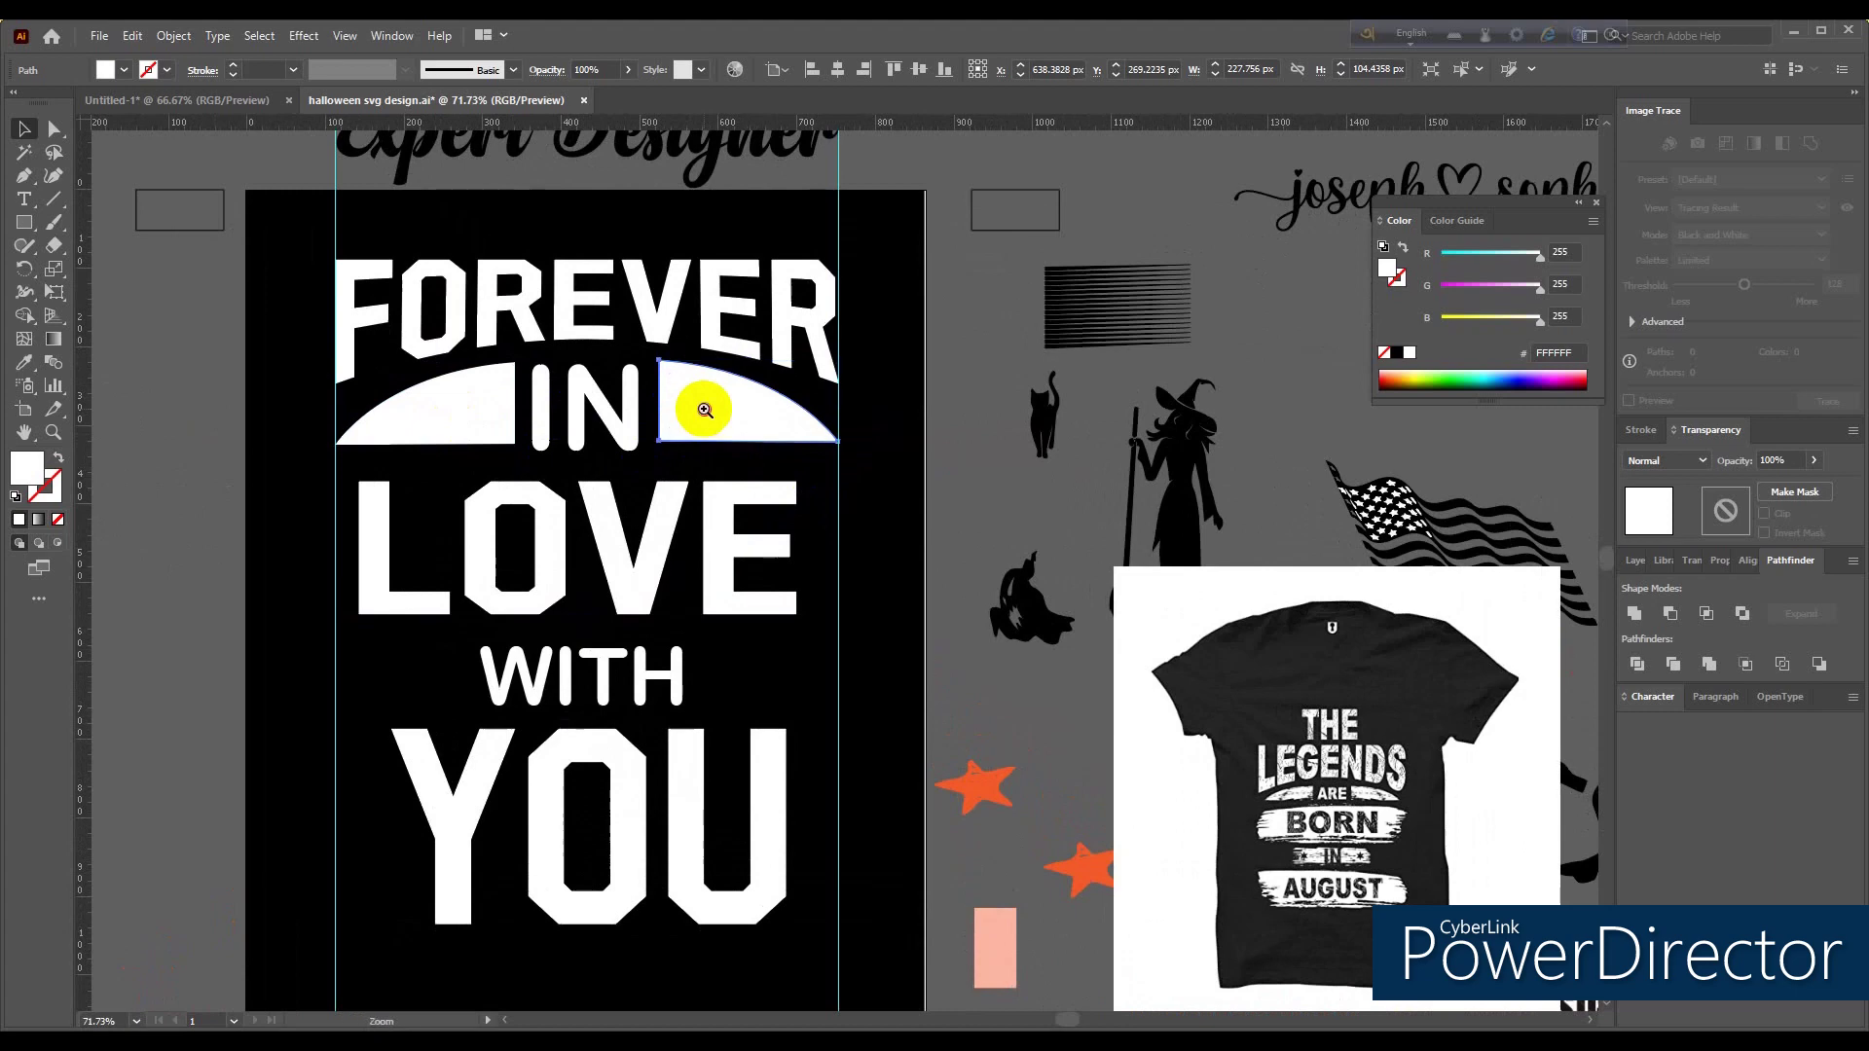
{"action": "left_click", "coordinate": [703, 410]}
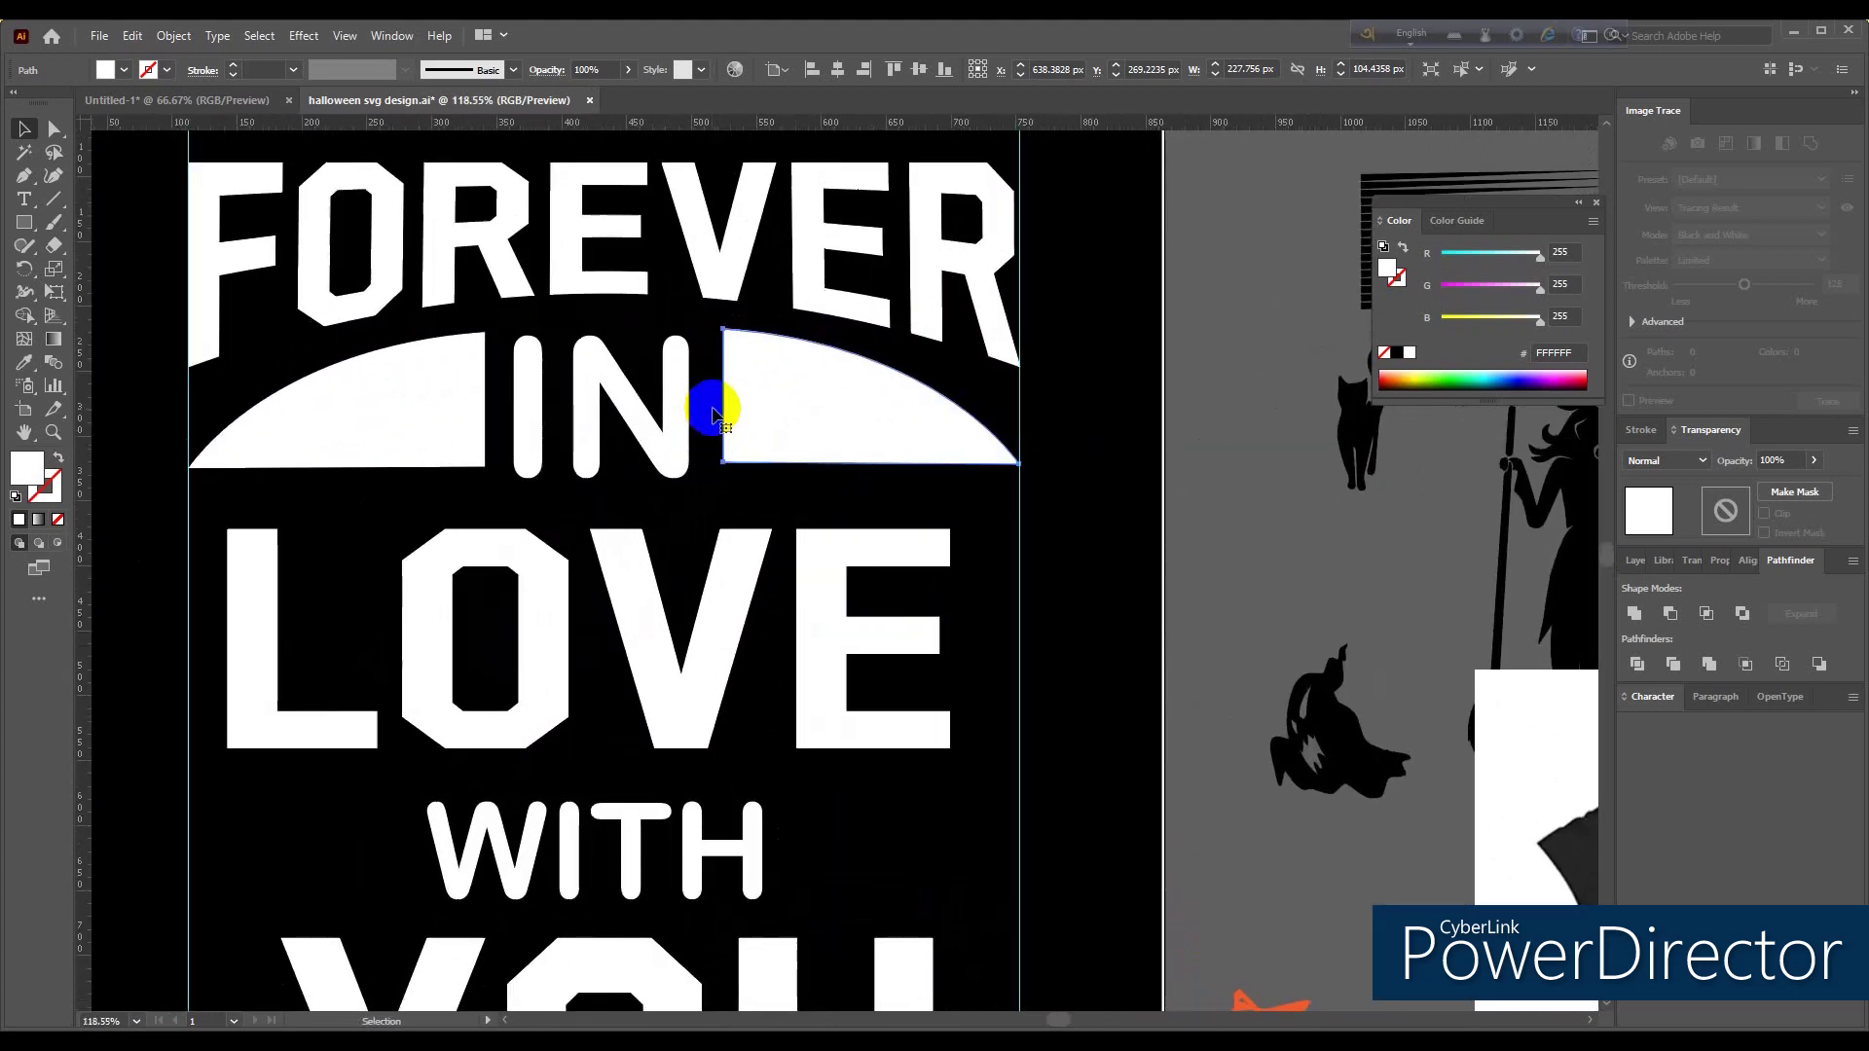
{"action": "left_click", "coordinate": [453, 414], "text": "shift"}
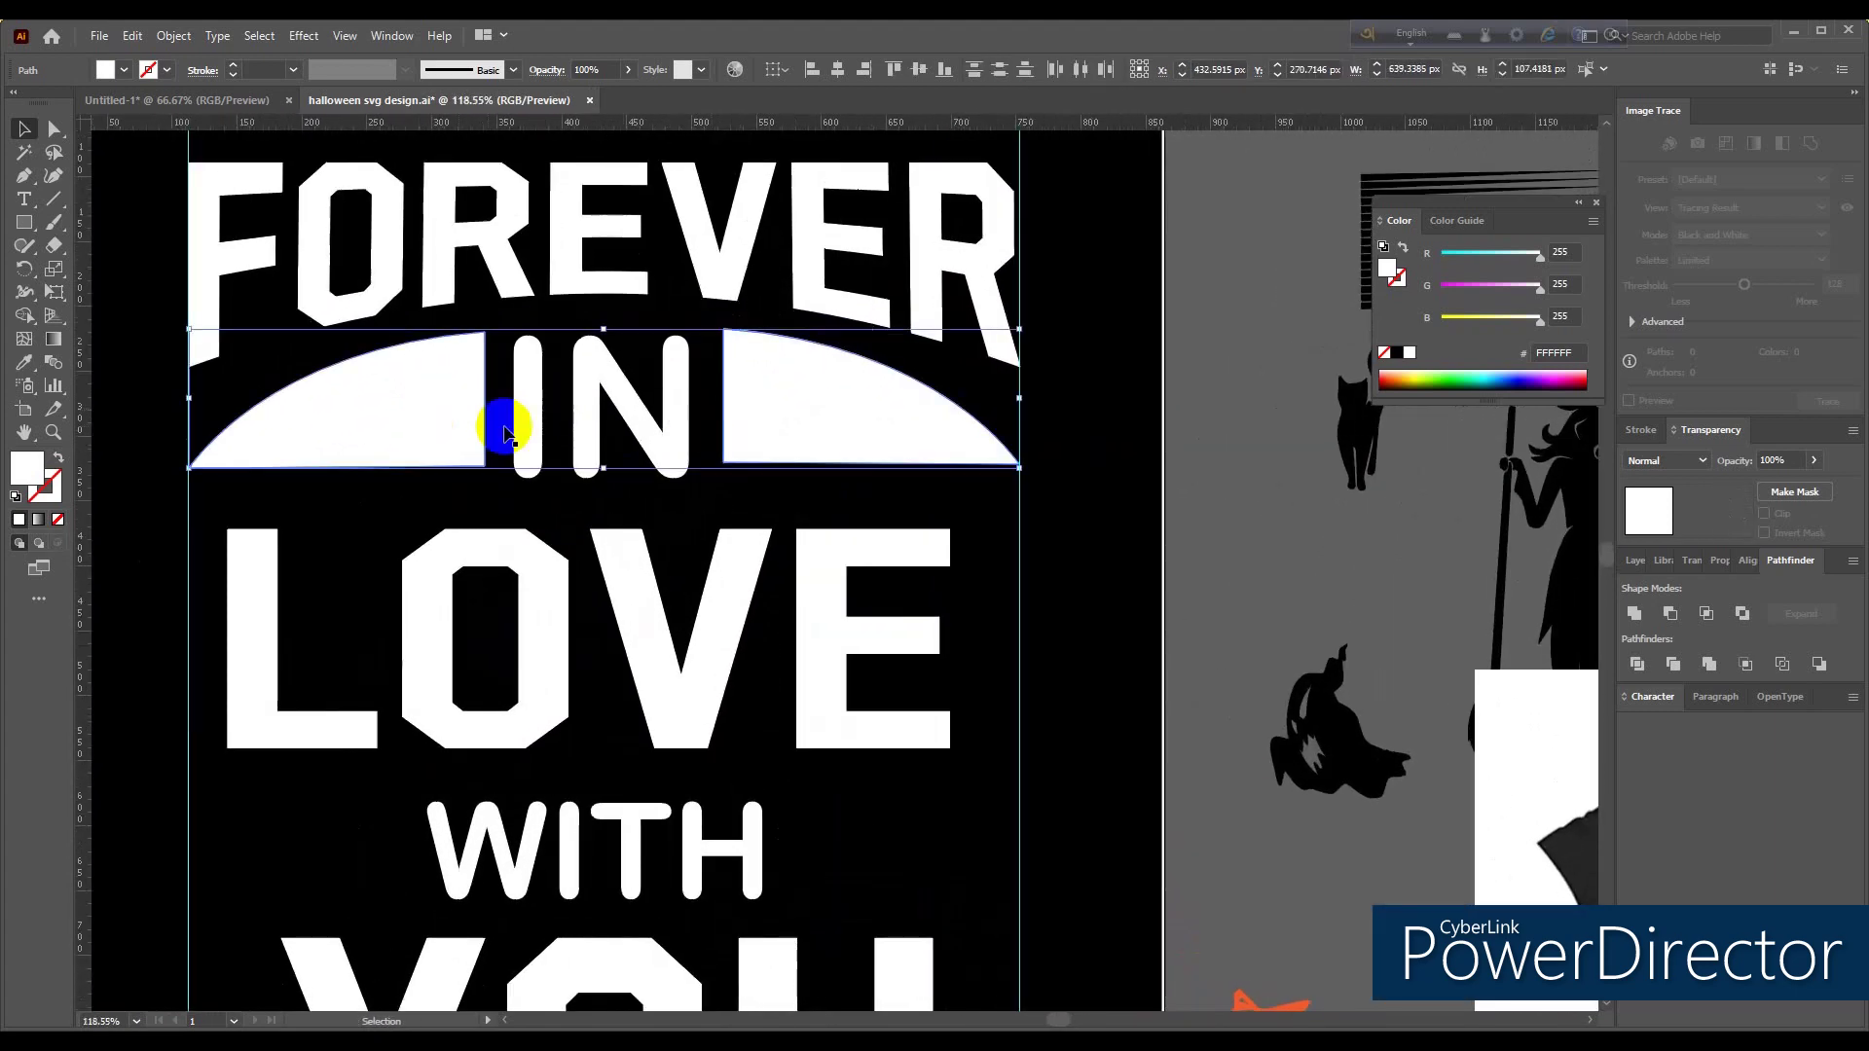
{"action": "left_click", "coordinate": [893, 70]}
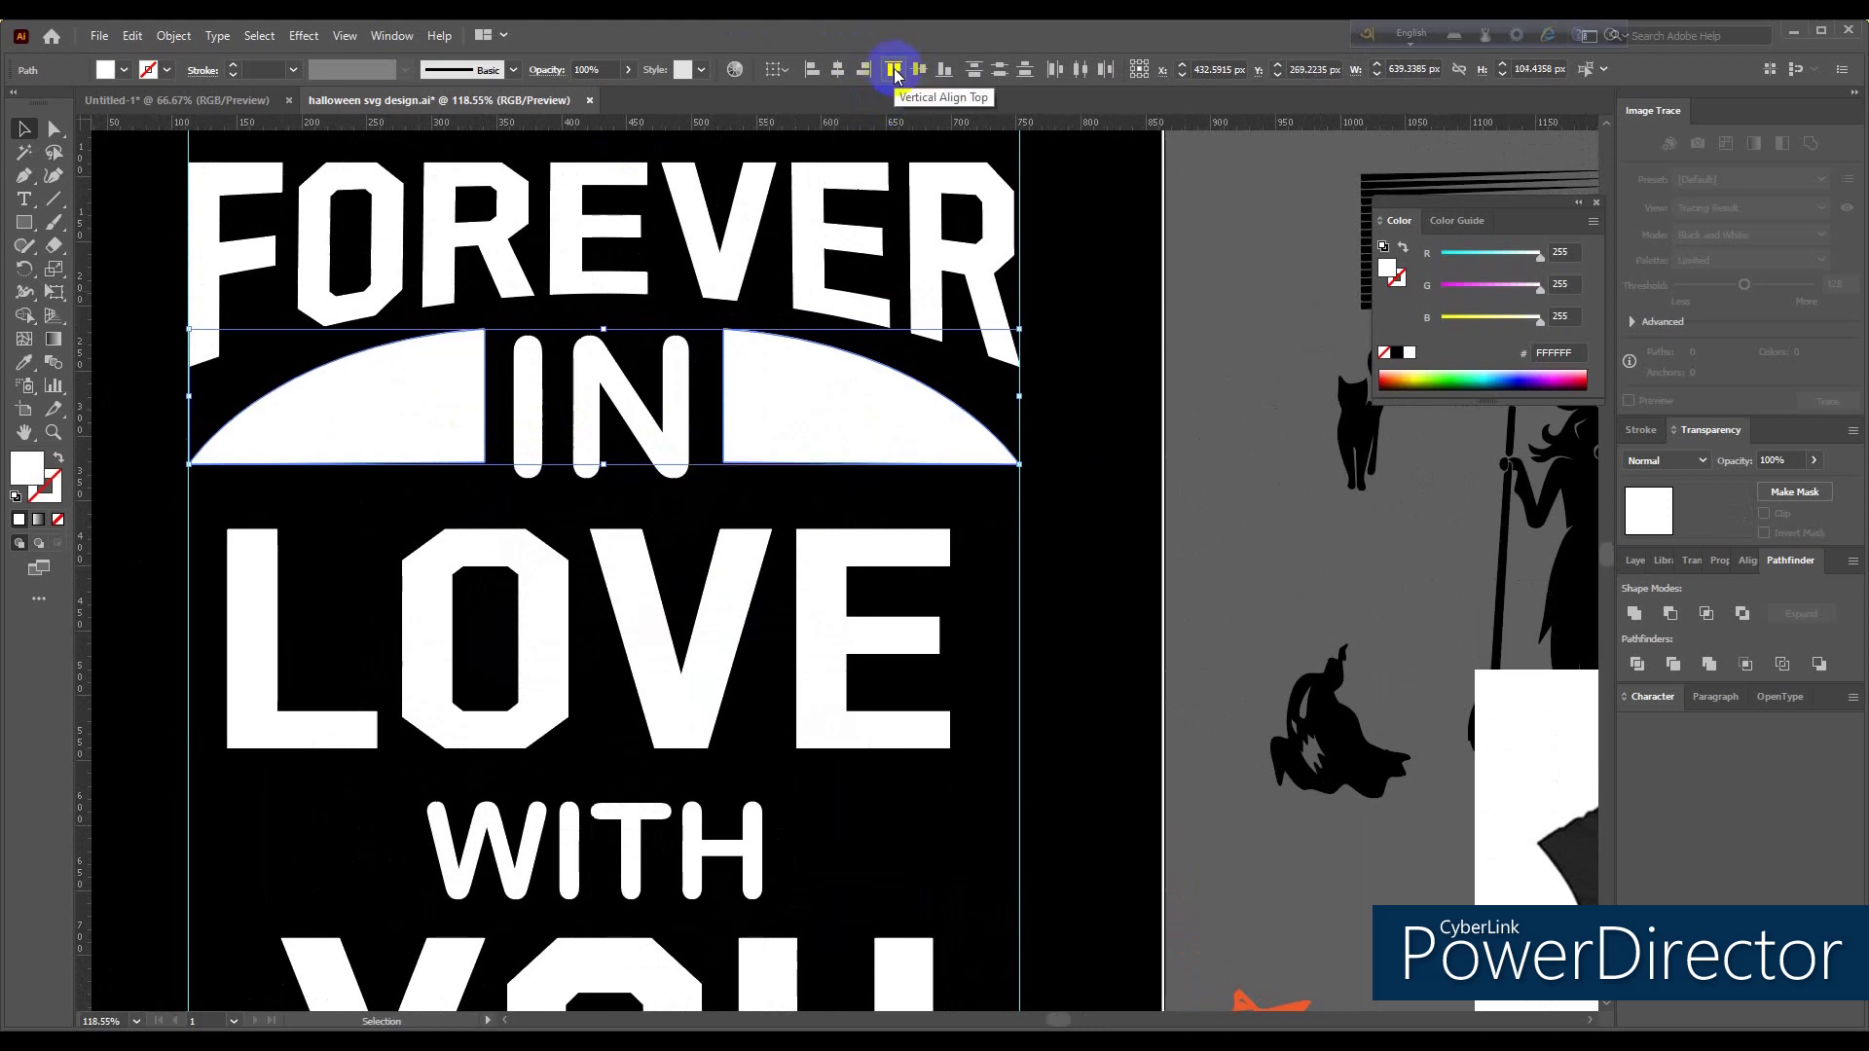
{"action": "left_click", "coordinate": [881, 545]}
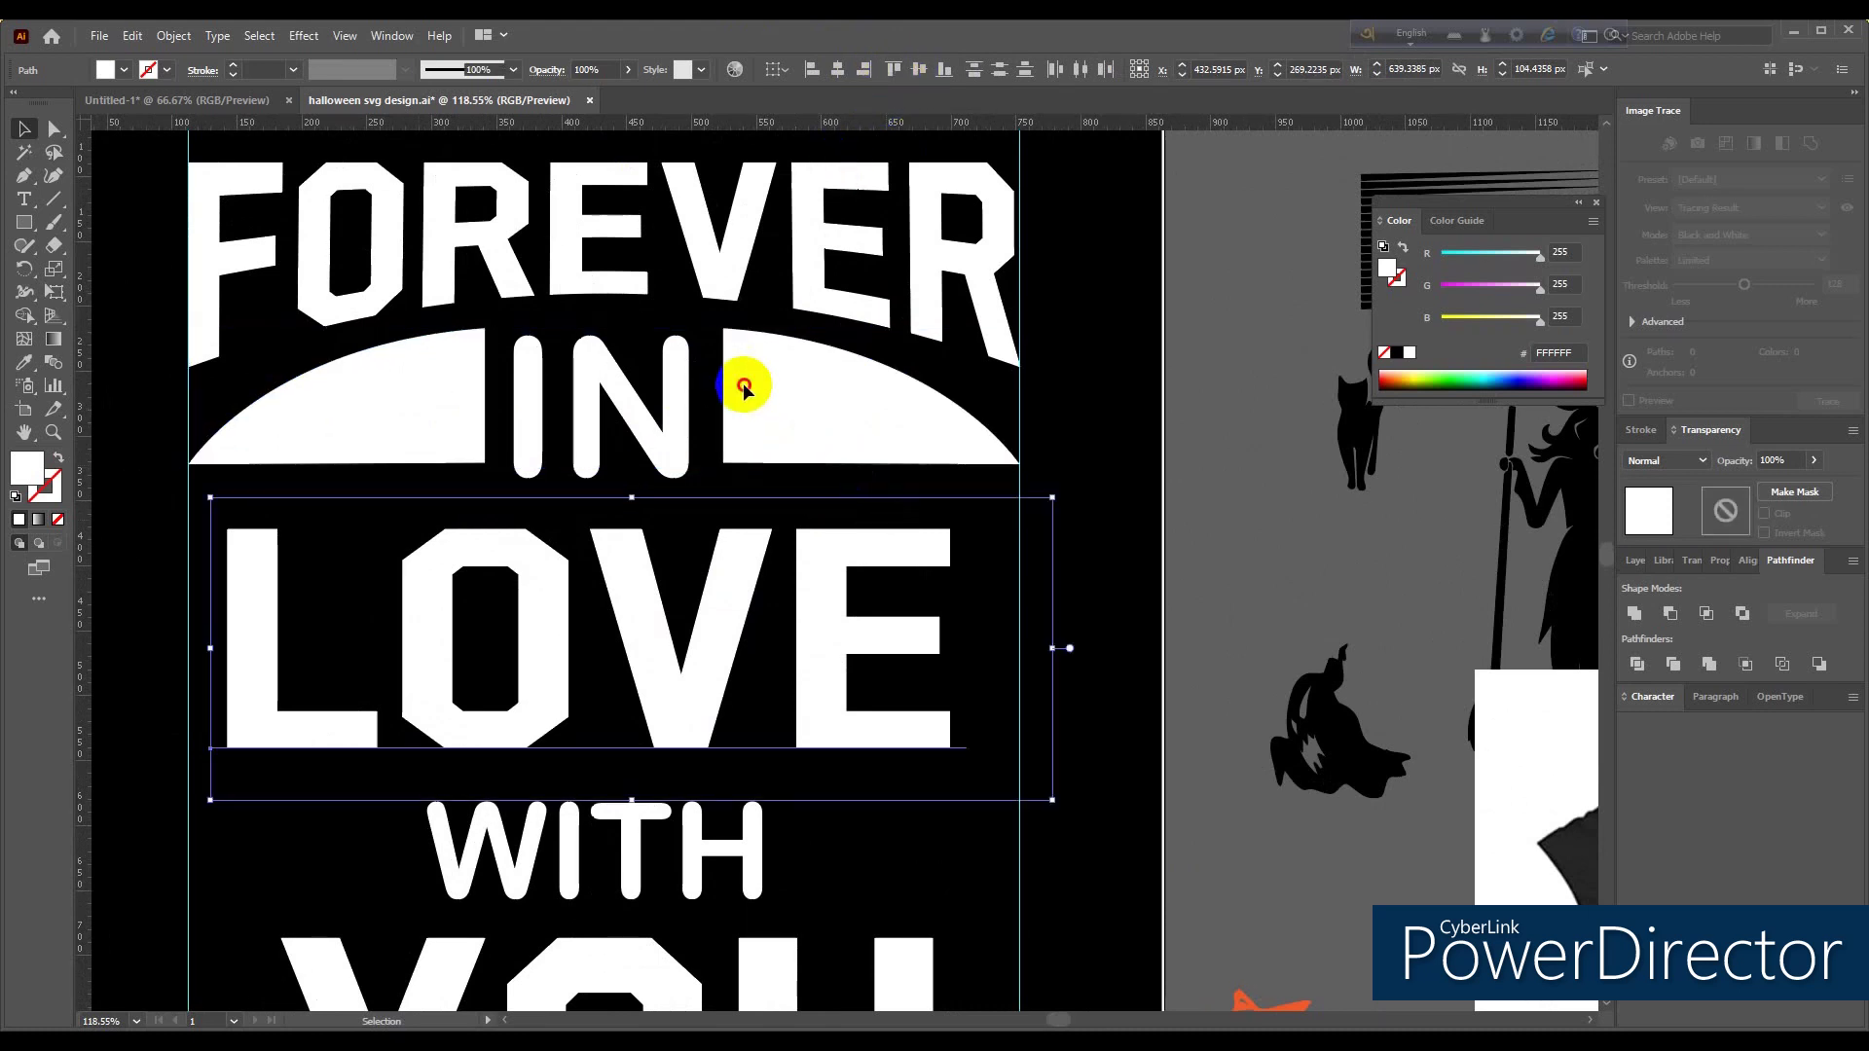
{"action": "left_click", "coordinate": [759, 389]}
{"action": "left_click", "coordinate": [418, 367], "text": "shift"}
{"action": "key", "text": "ctrl+g"}
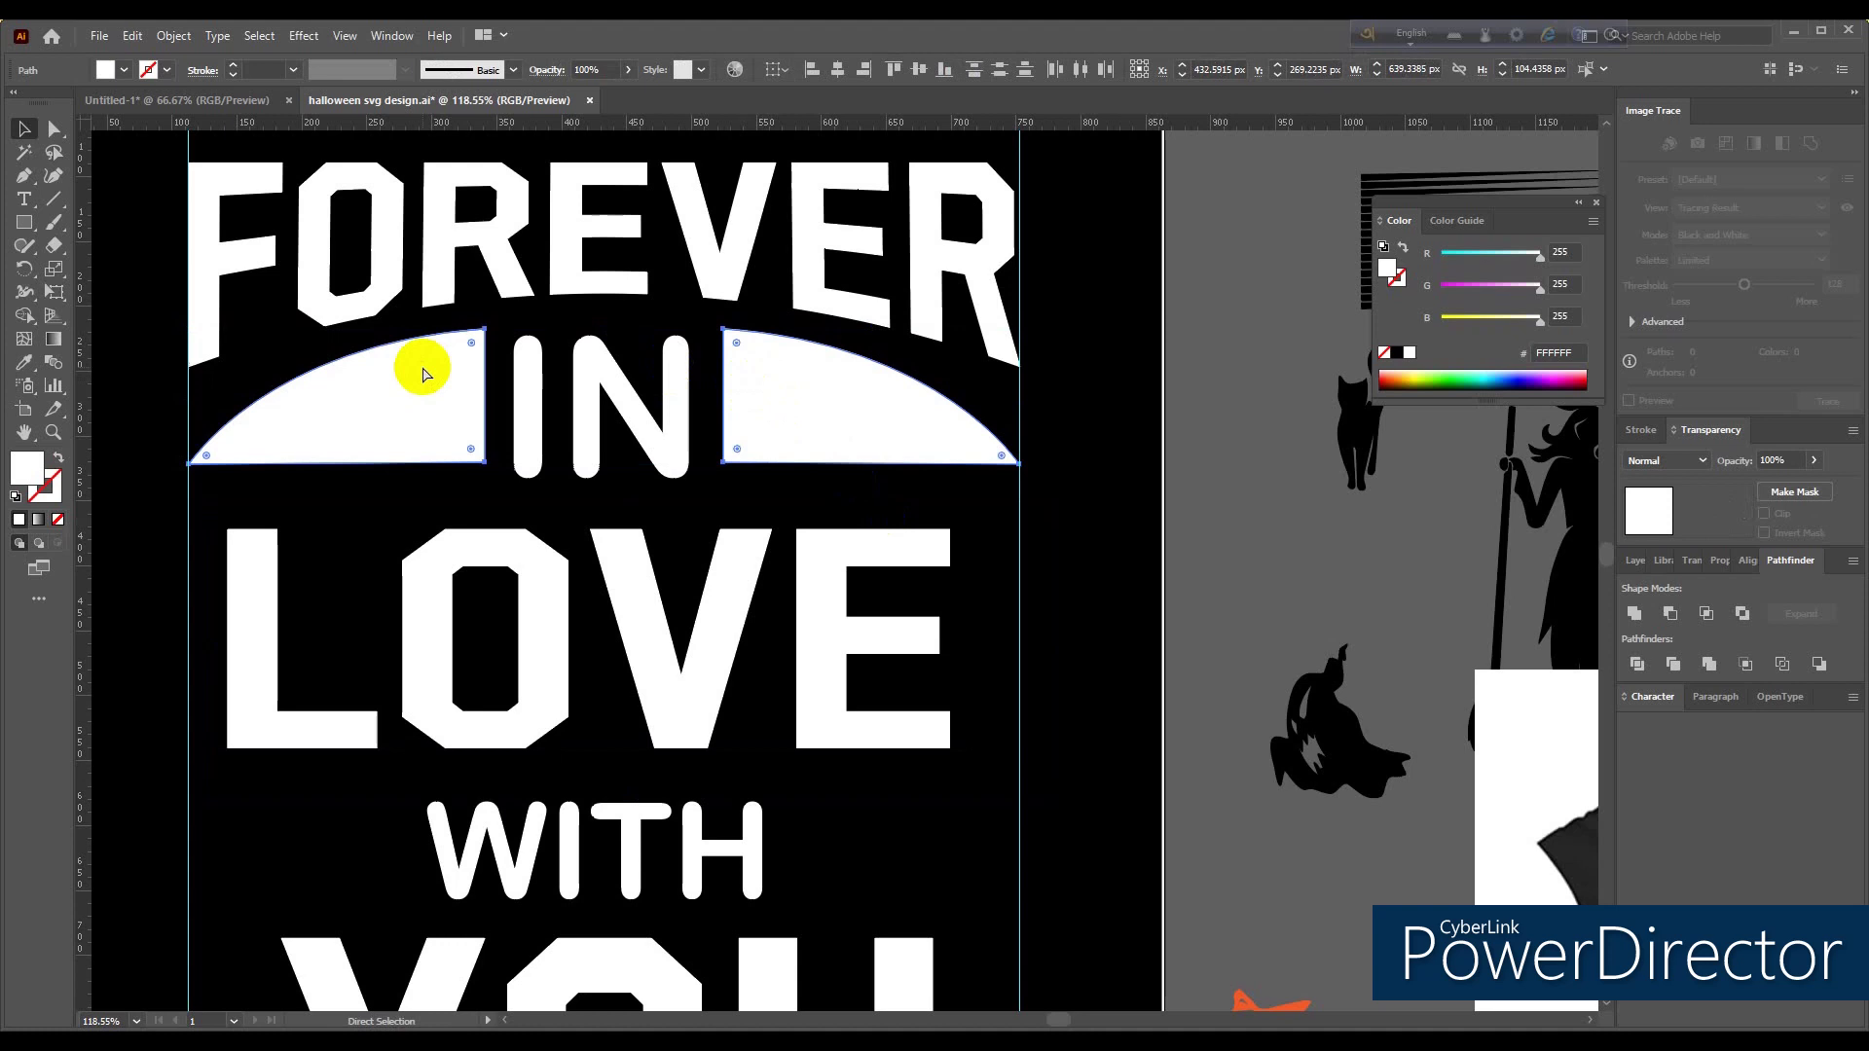
Step: Nudge IN up and vertically centre it with the arc group
{"action": "left_click", "coordinate": [769, 492]}
{"action": "left_click", "coordinate": [635, 423]}
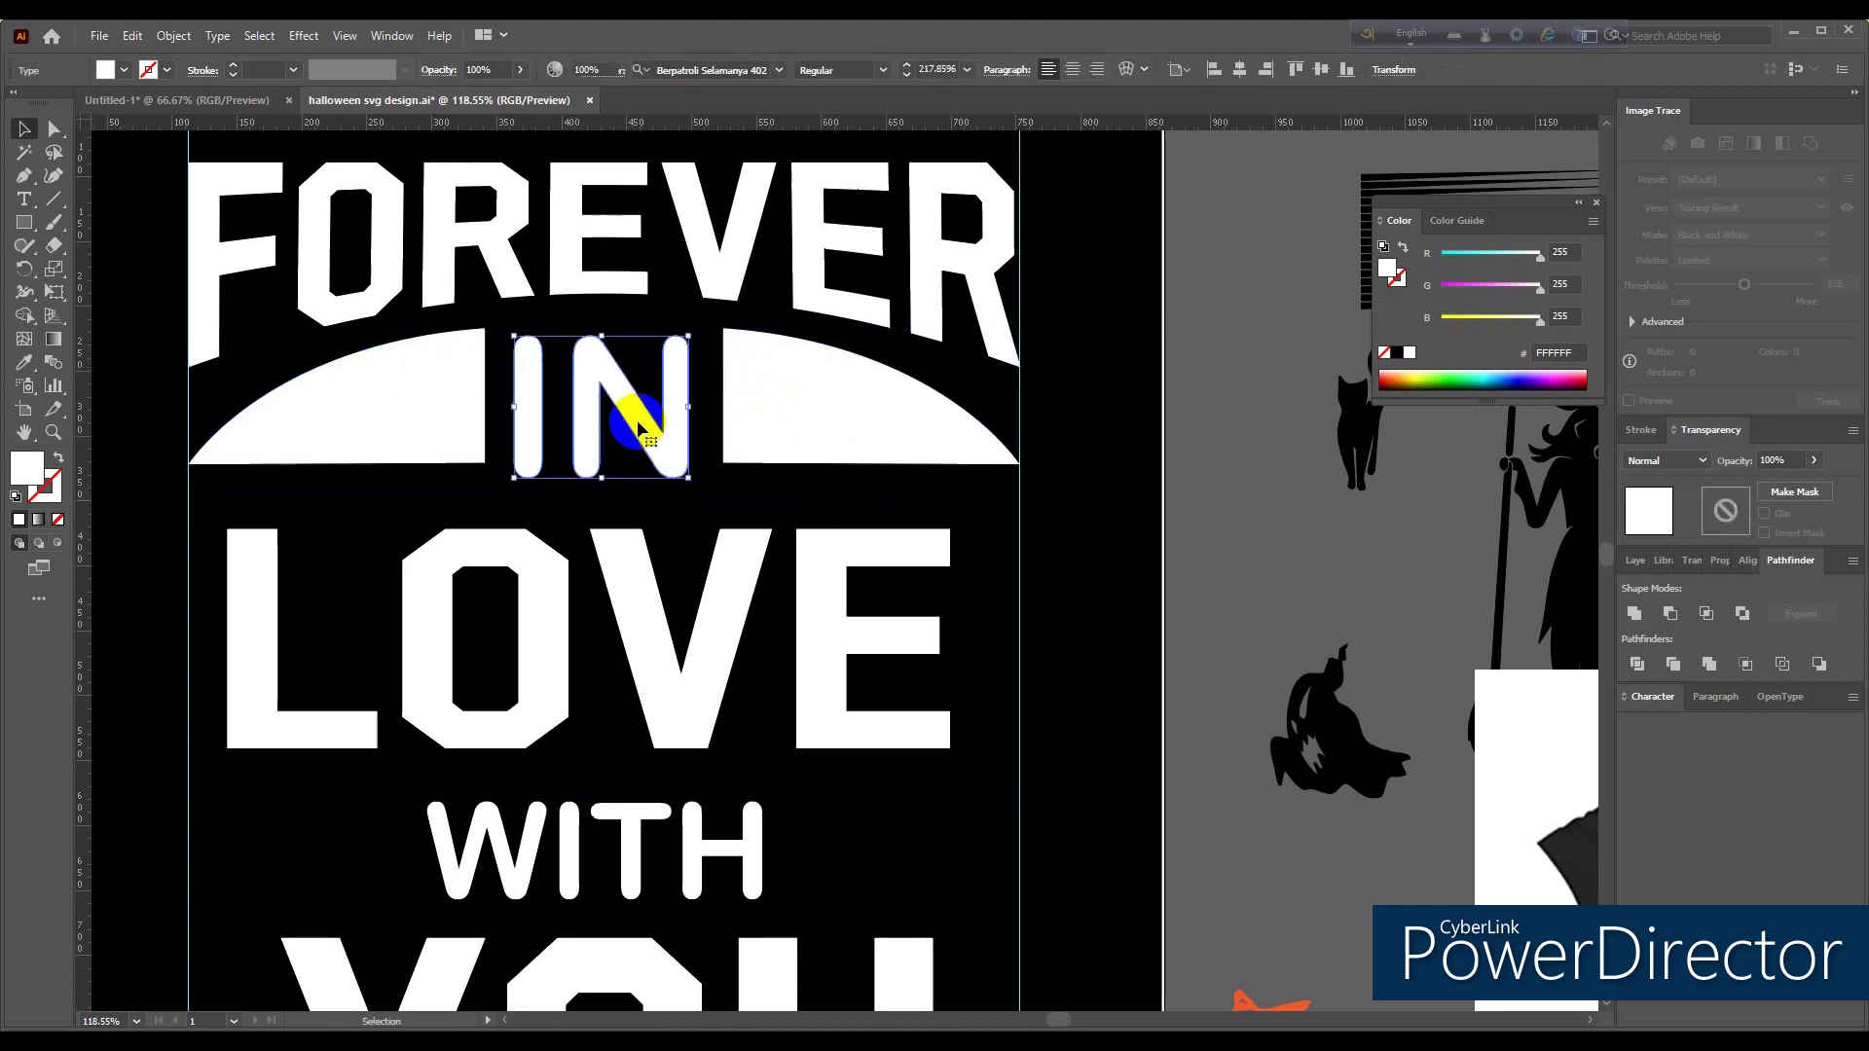
{"action": "left_click_drag", "start_coordinate": [638, 425], "coordinate": [638, 420]}
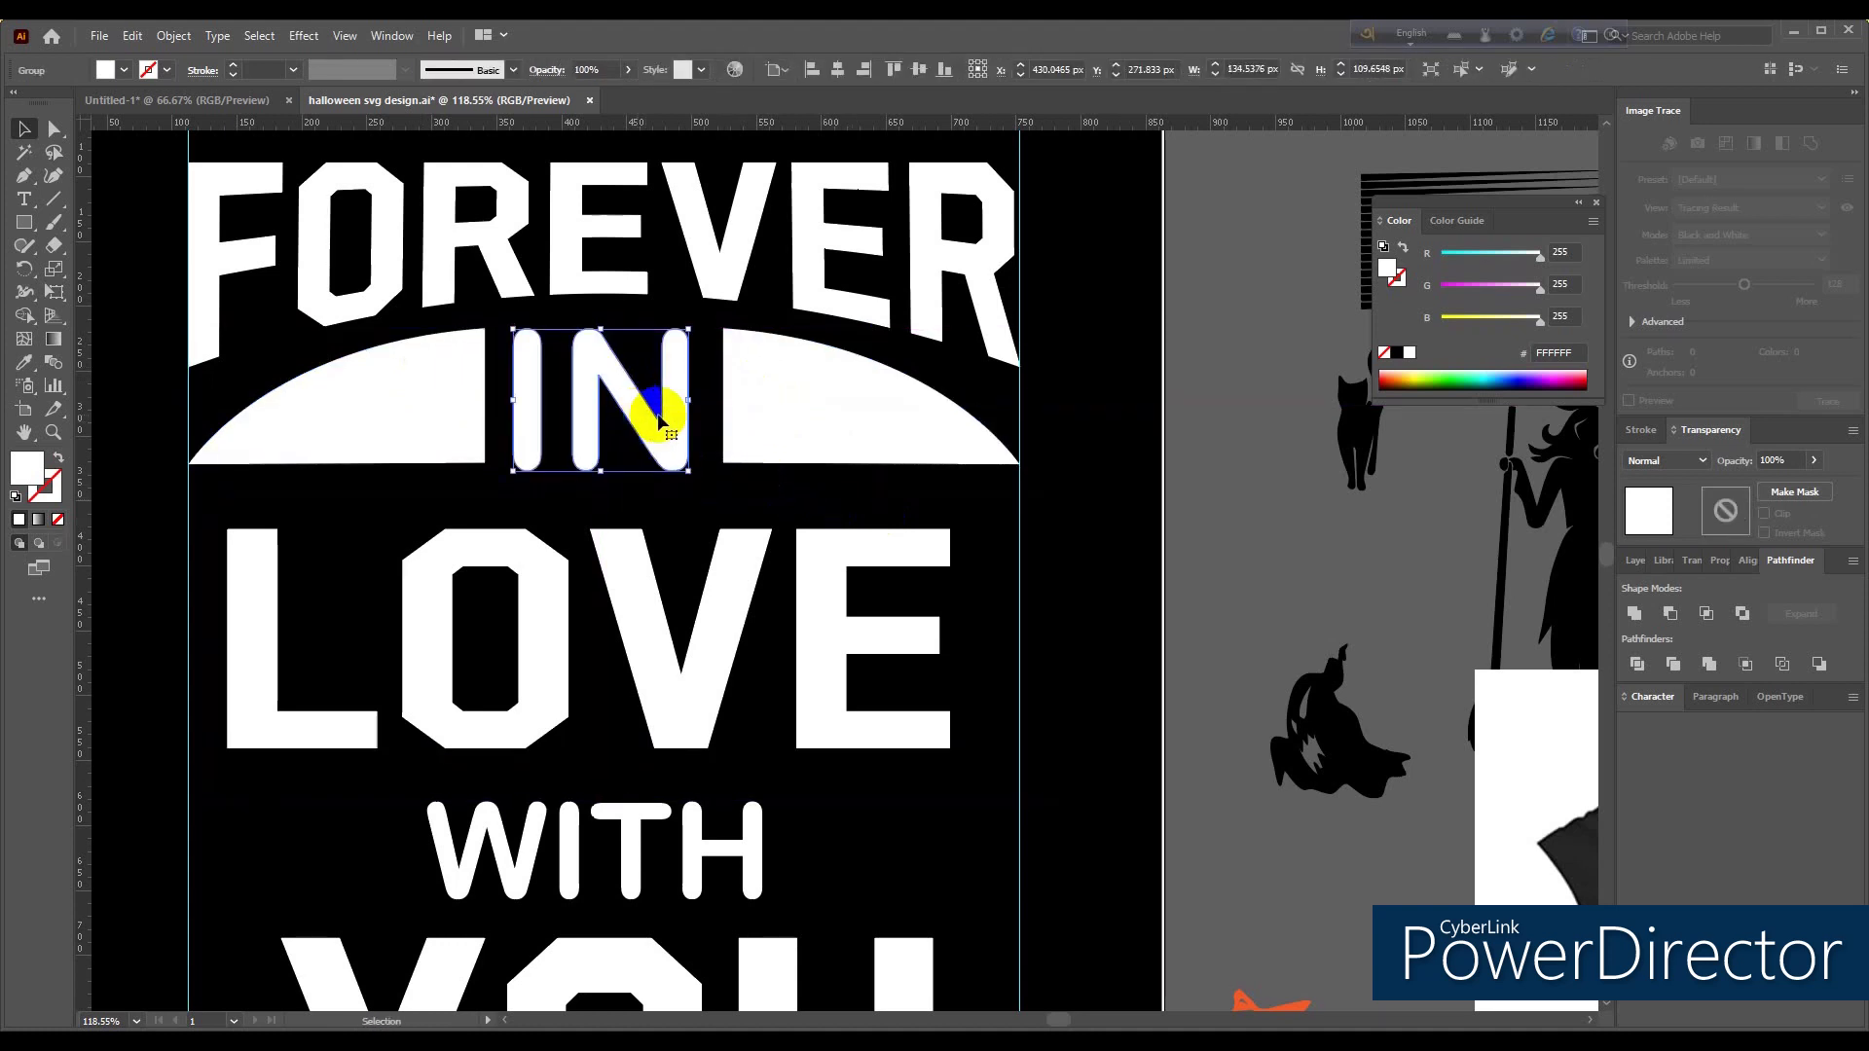
{"action": "left_click", "coordinate": [753, 416], "text": "shift"}
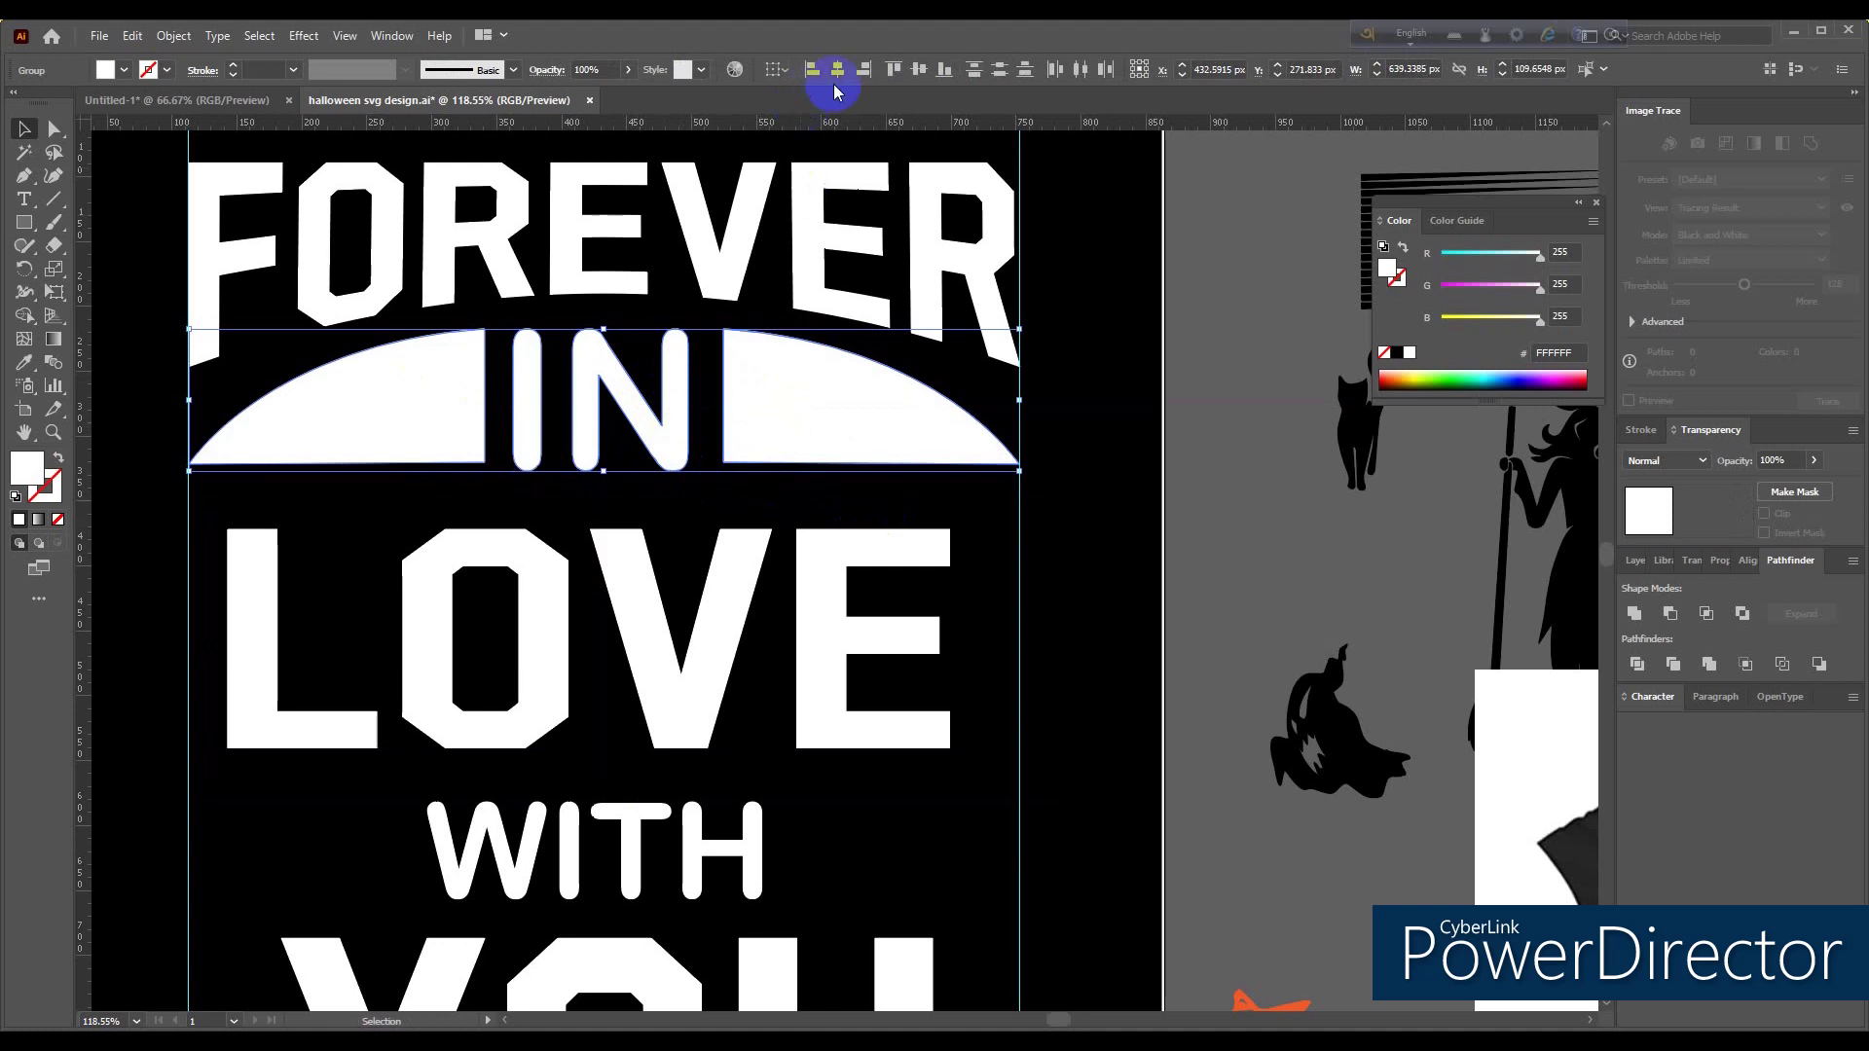
{"action": "left_click", "coordinate": [919, 69]}
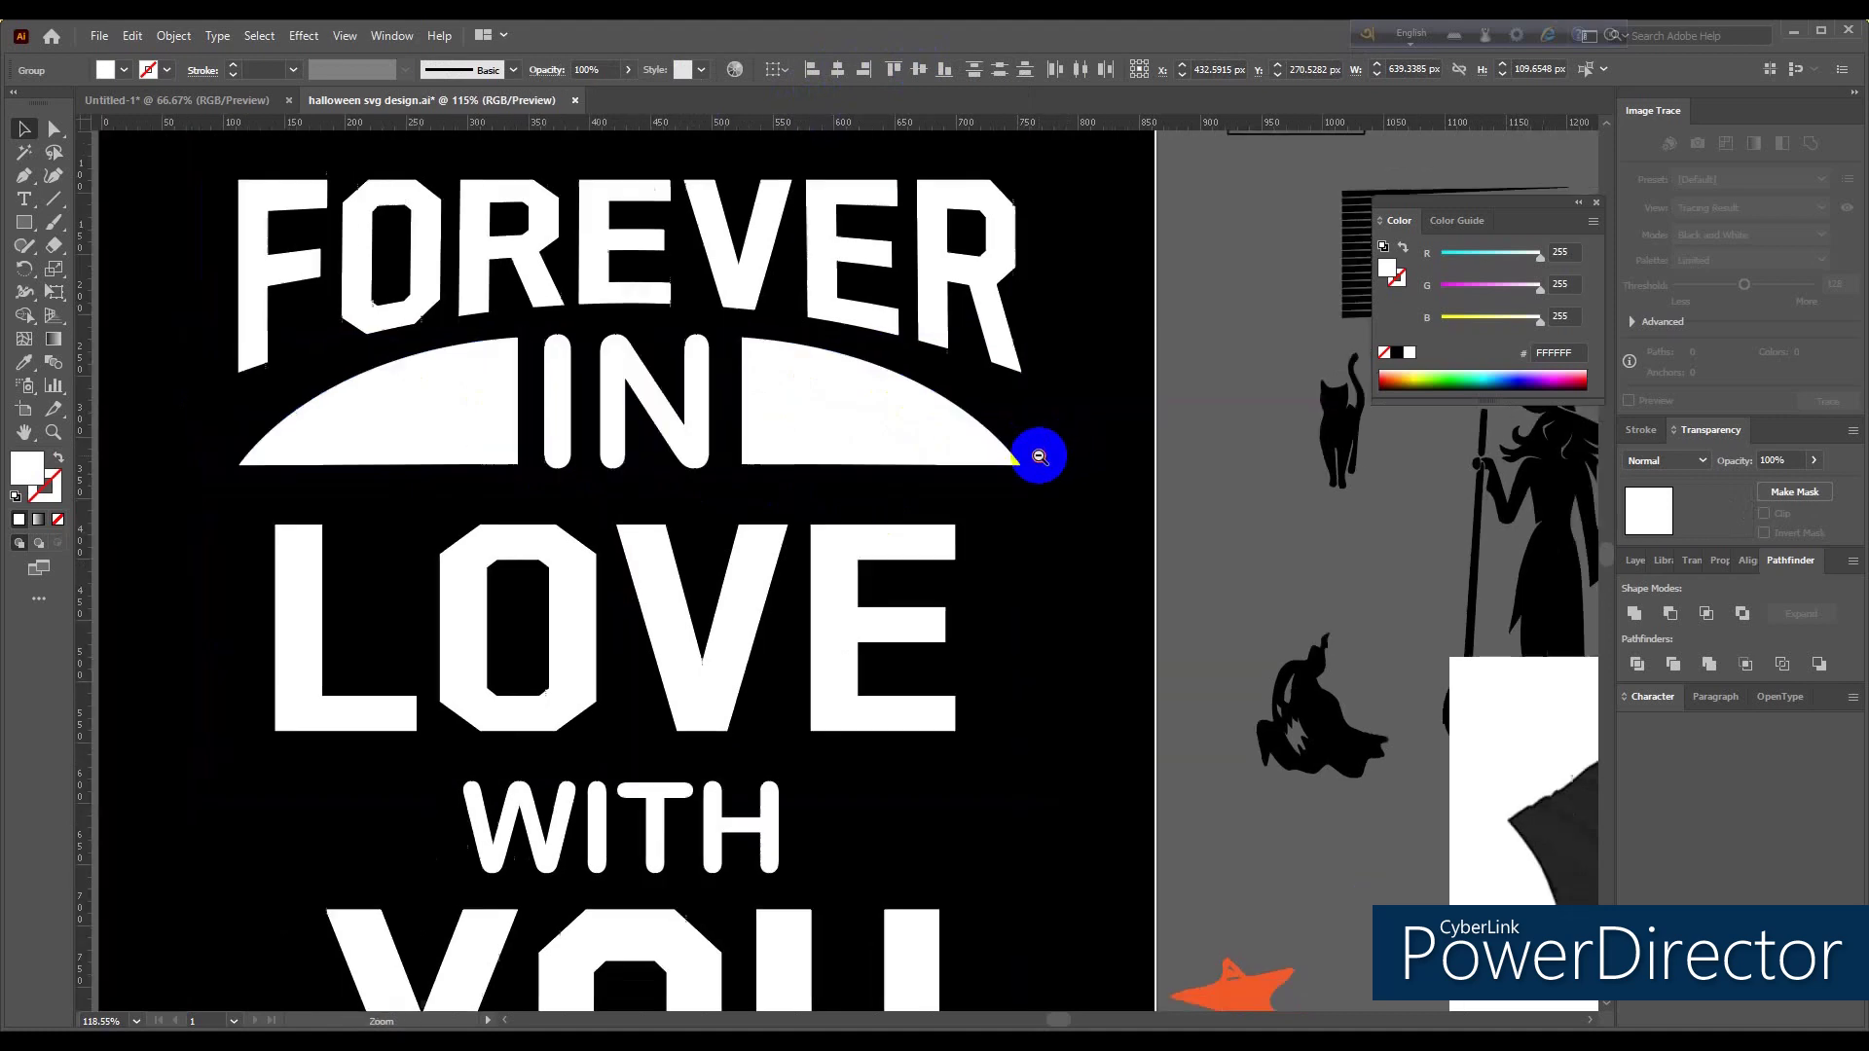
{"action": "left_click", "coordinate": [1038, 456], "text": "ctrl+alt"}
{"action": "left_click", "coordinate": [1038, 456], "text": "ctrl+alt"}
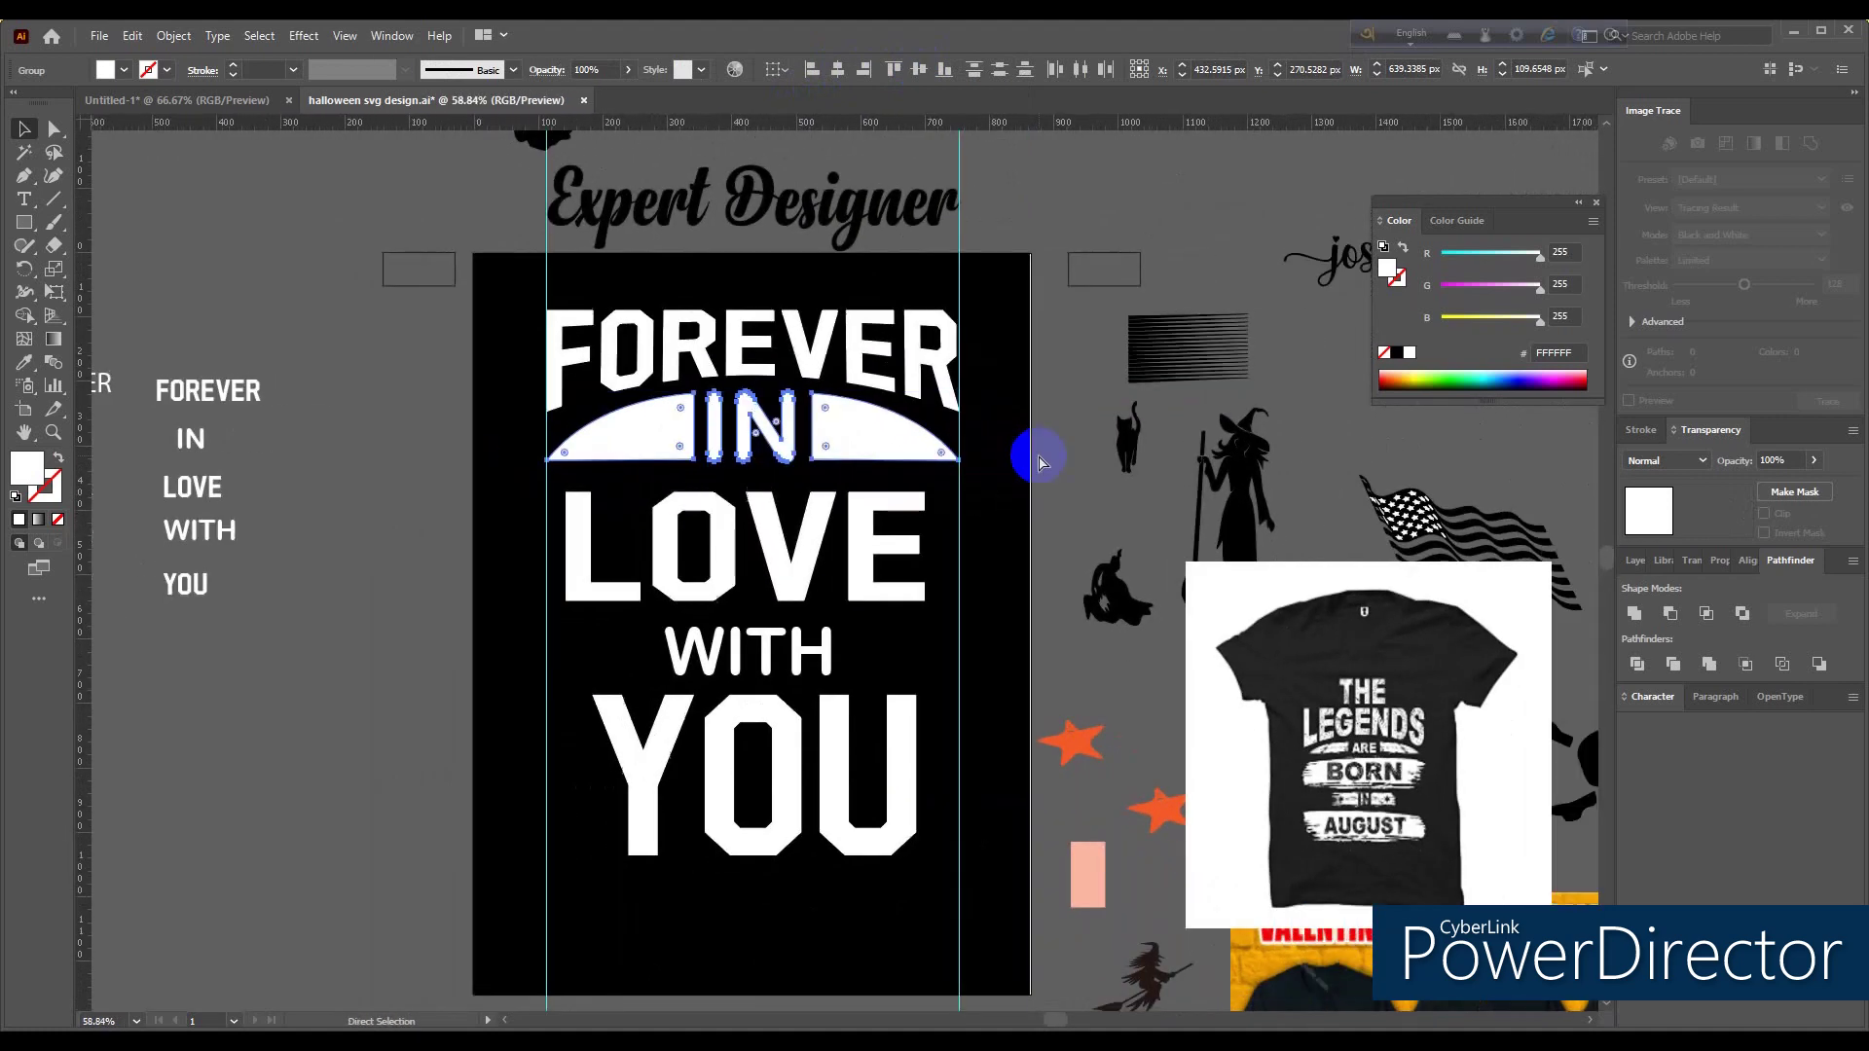
Step: Outline LOVE and stretch it sideways out to the guides
{"action": "scroll", "coordinate": [1036, 454], "scroll_direction": "up", "scroll_amount": 3}
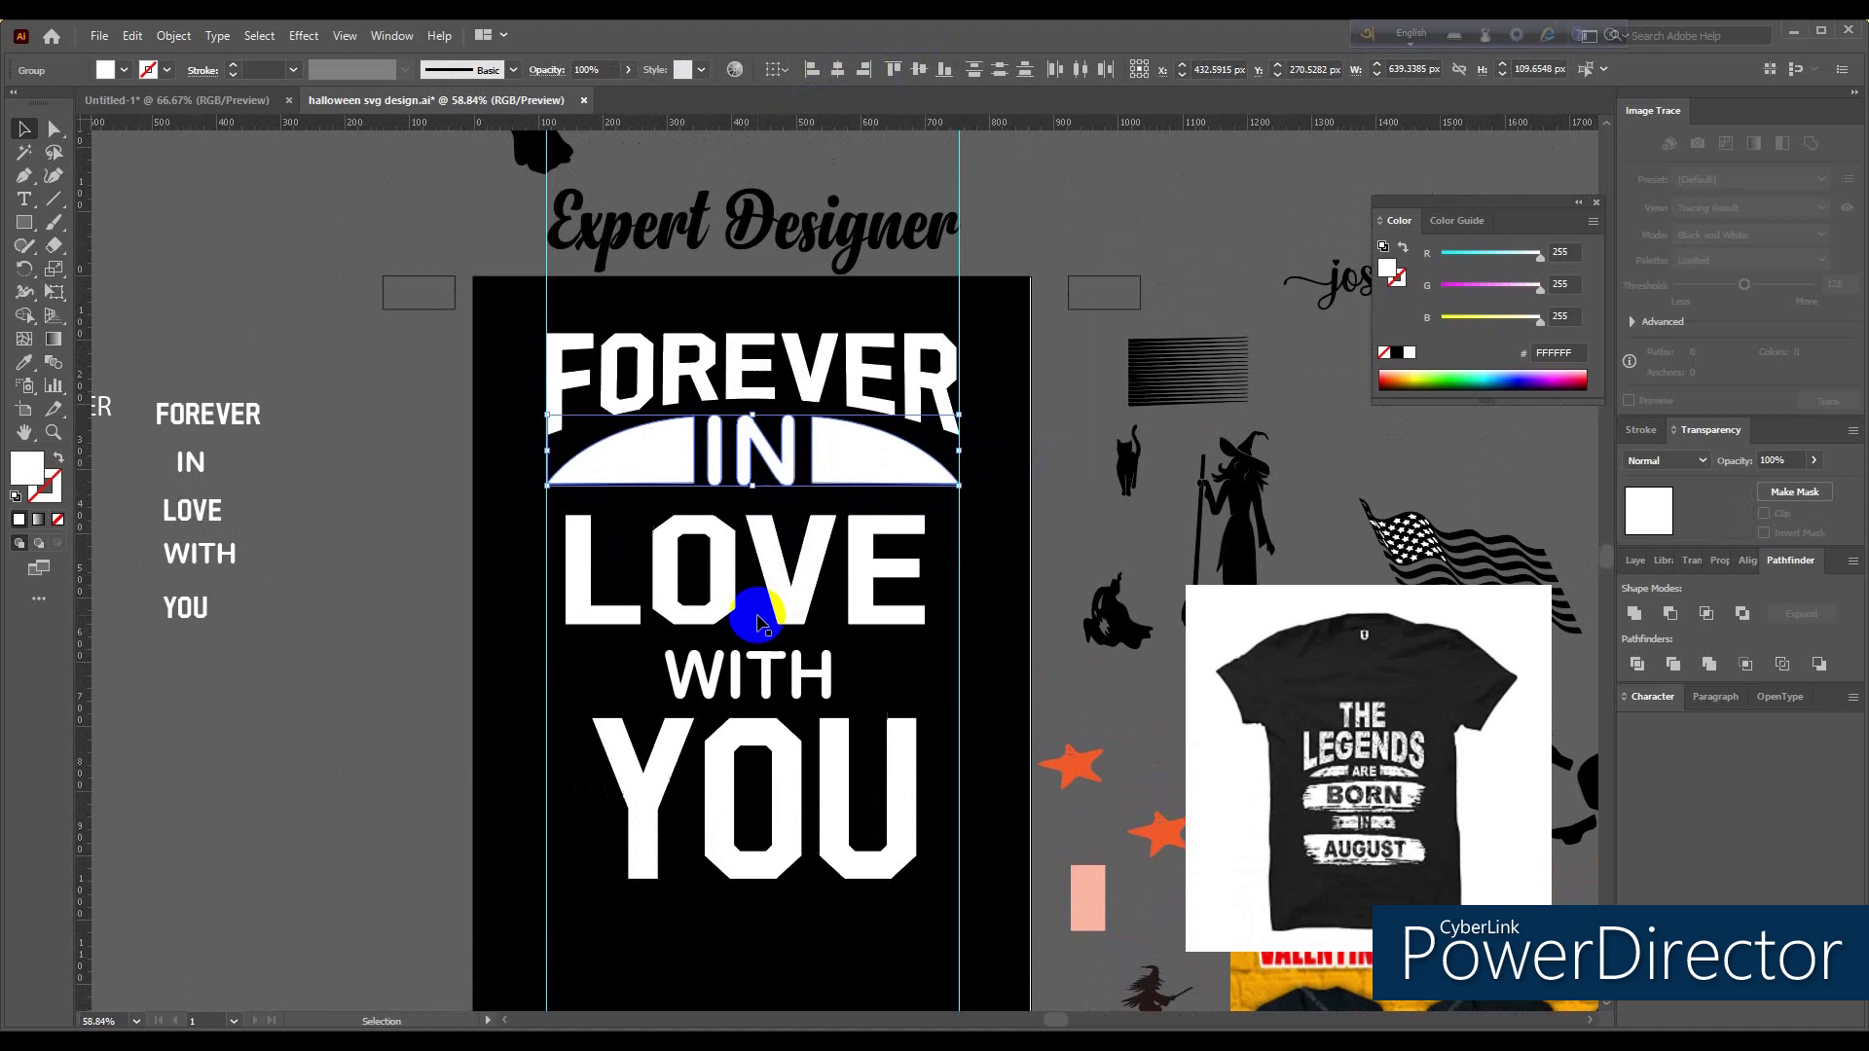
{"action": "left_click_drag", "start_coordinate": [784, 582], "coordinate": [792, 574]}
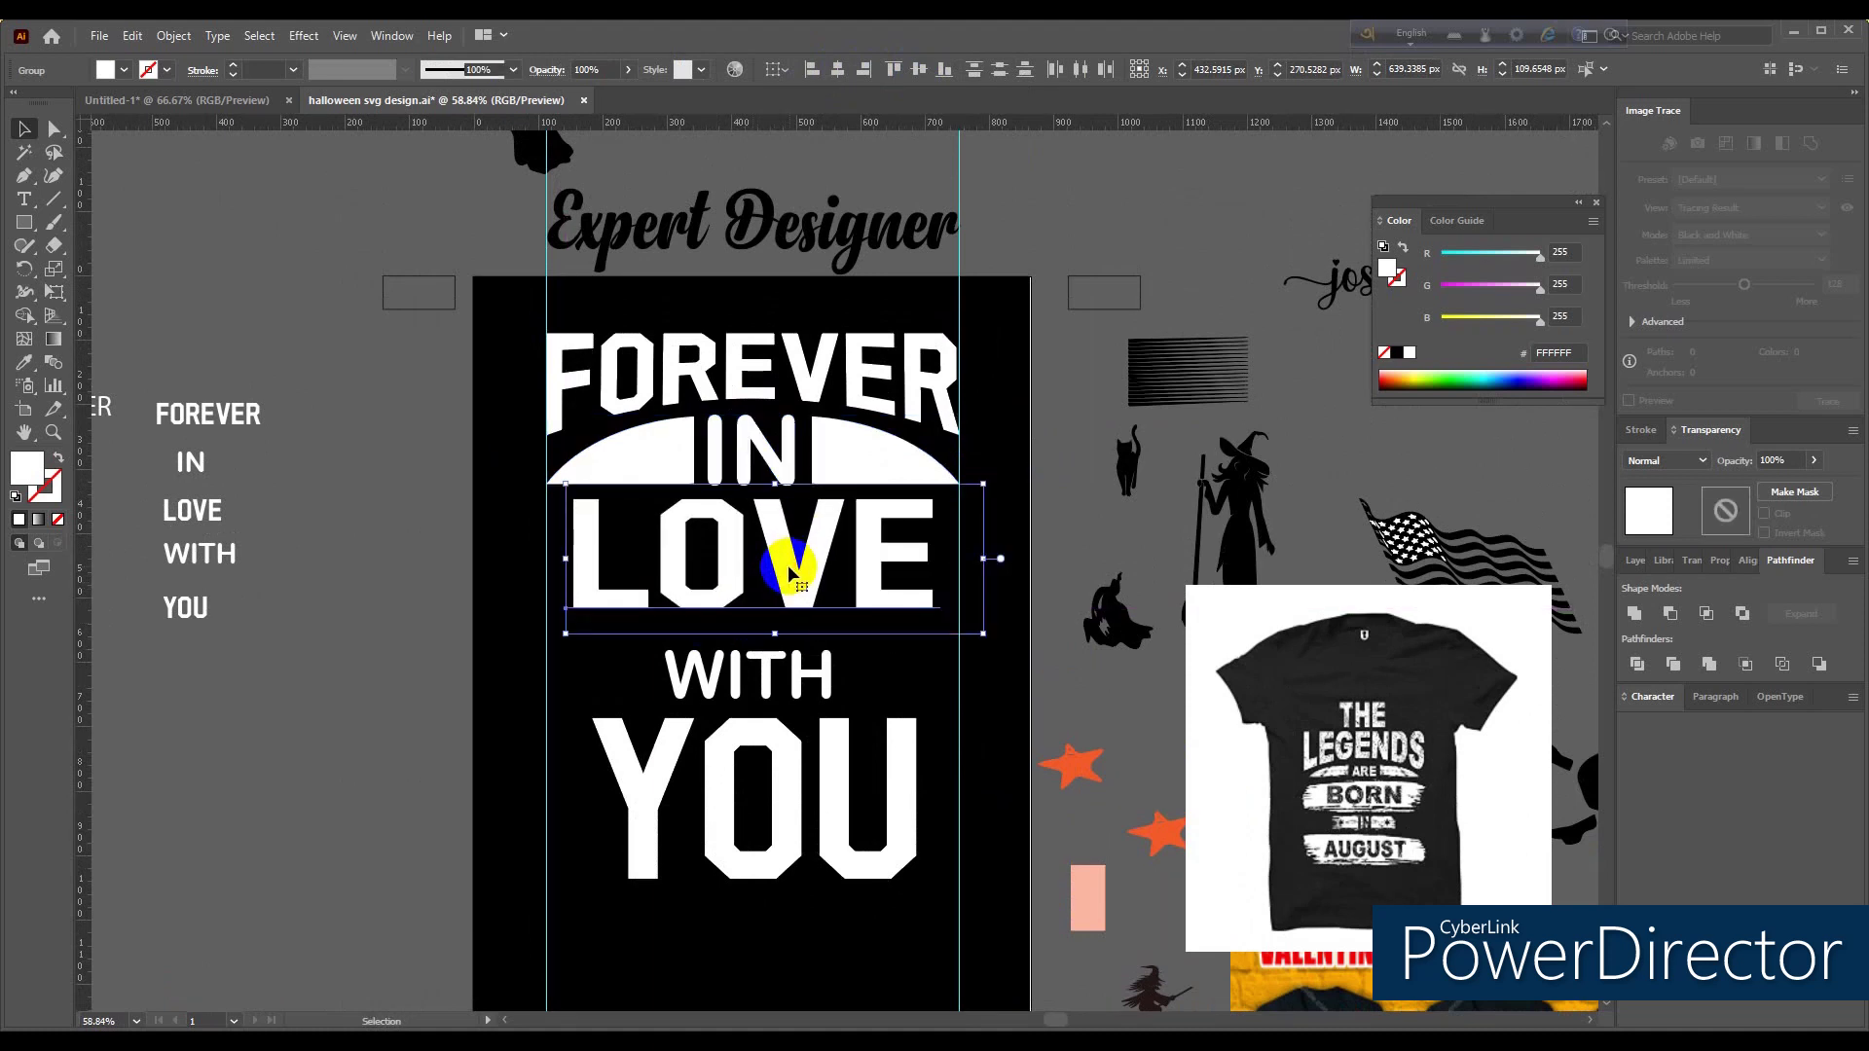
{"action": "key", "text": "Left"}
{"action": "key", "text": "Left"}
{"action": "key", "text": "Left"}
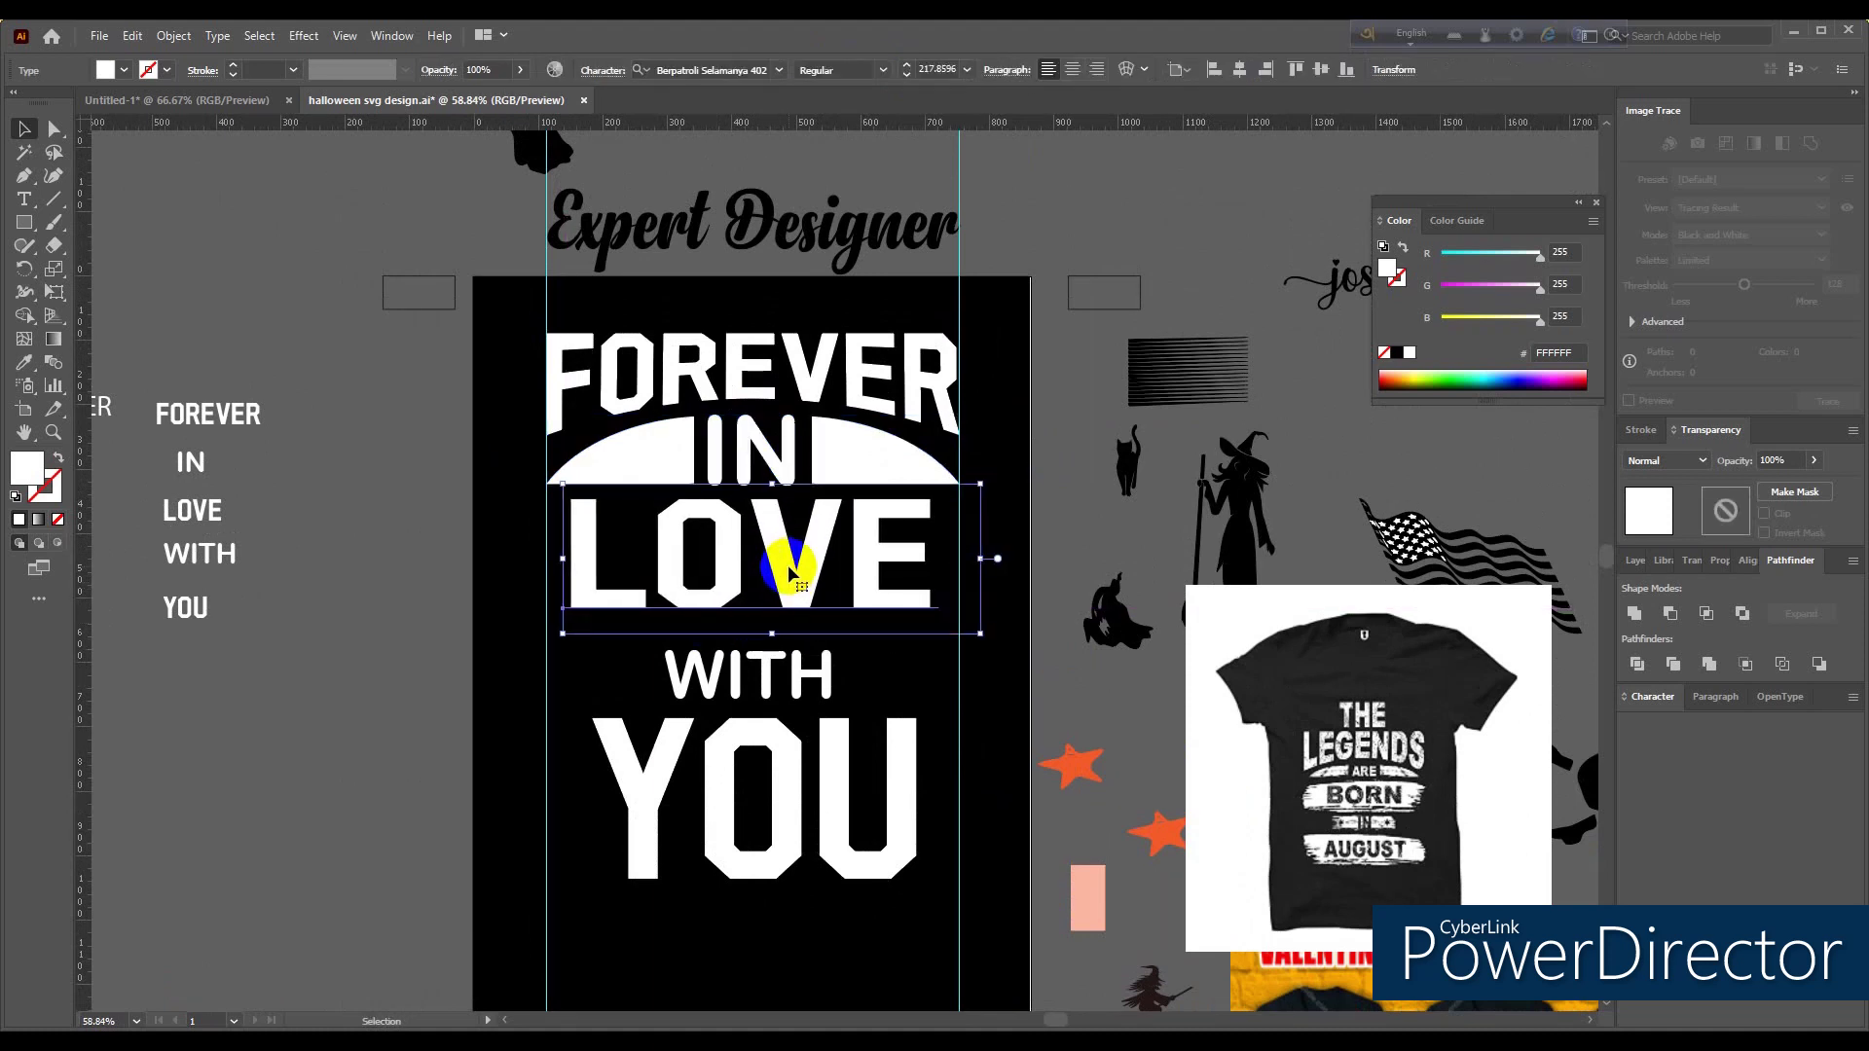
{"action": "key", "text": "ctrl+shift+o"}
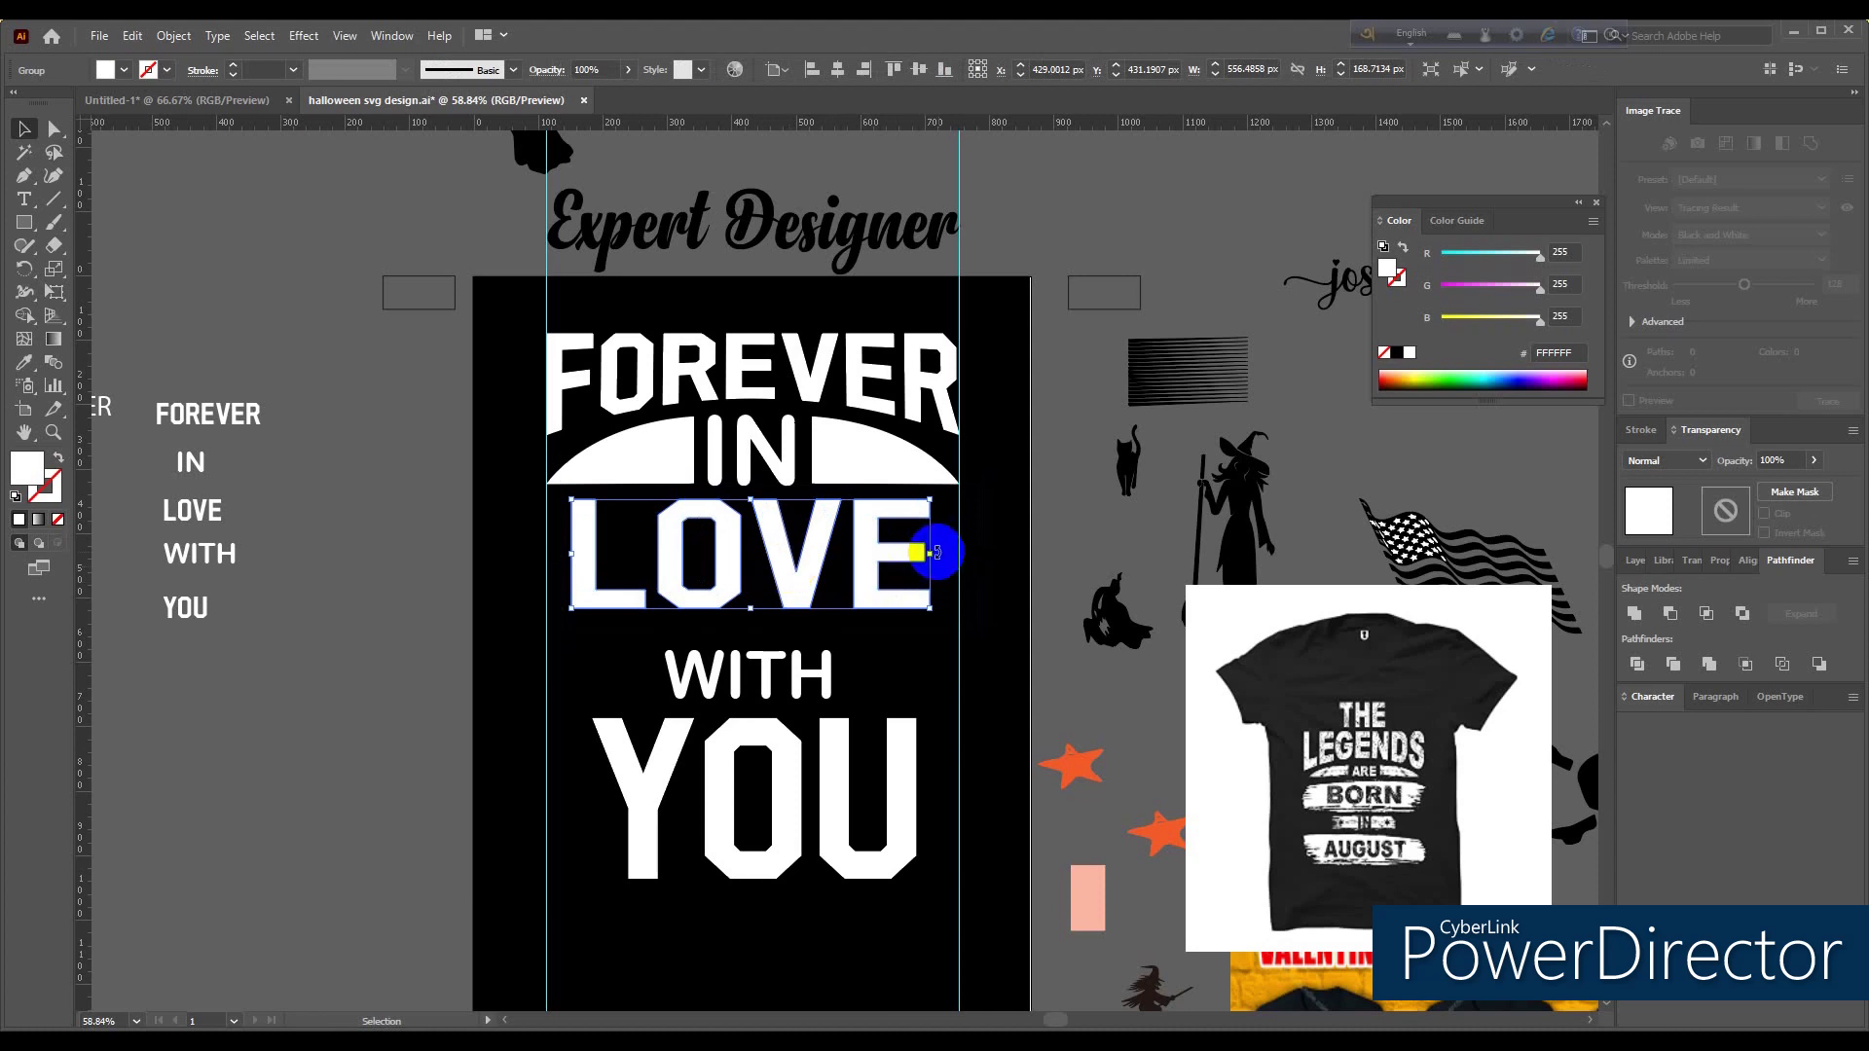
{"action": "left_click_drag", "start_coordinate": [928, 553], "coordinate": [959, 552]}
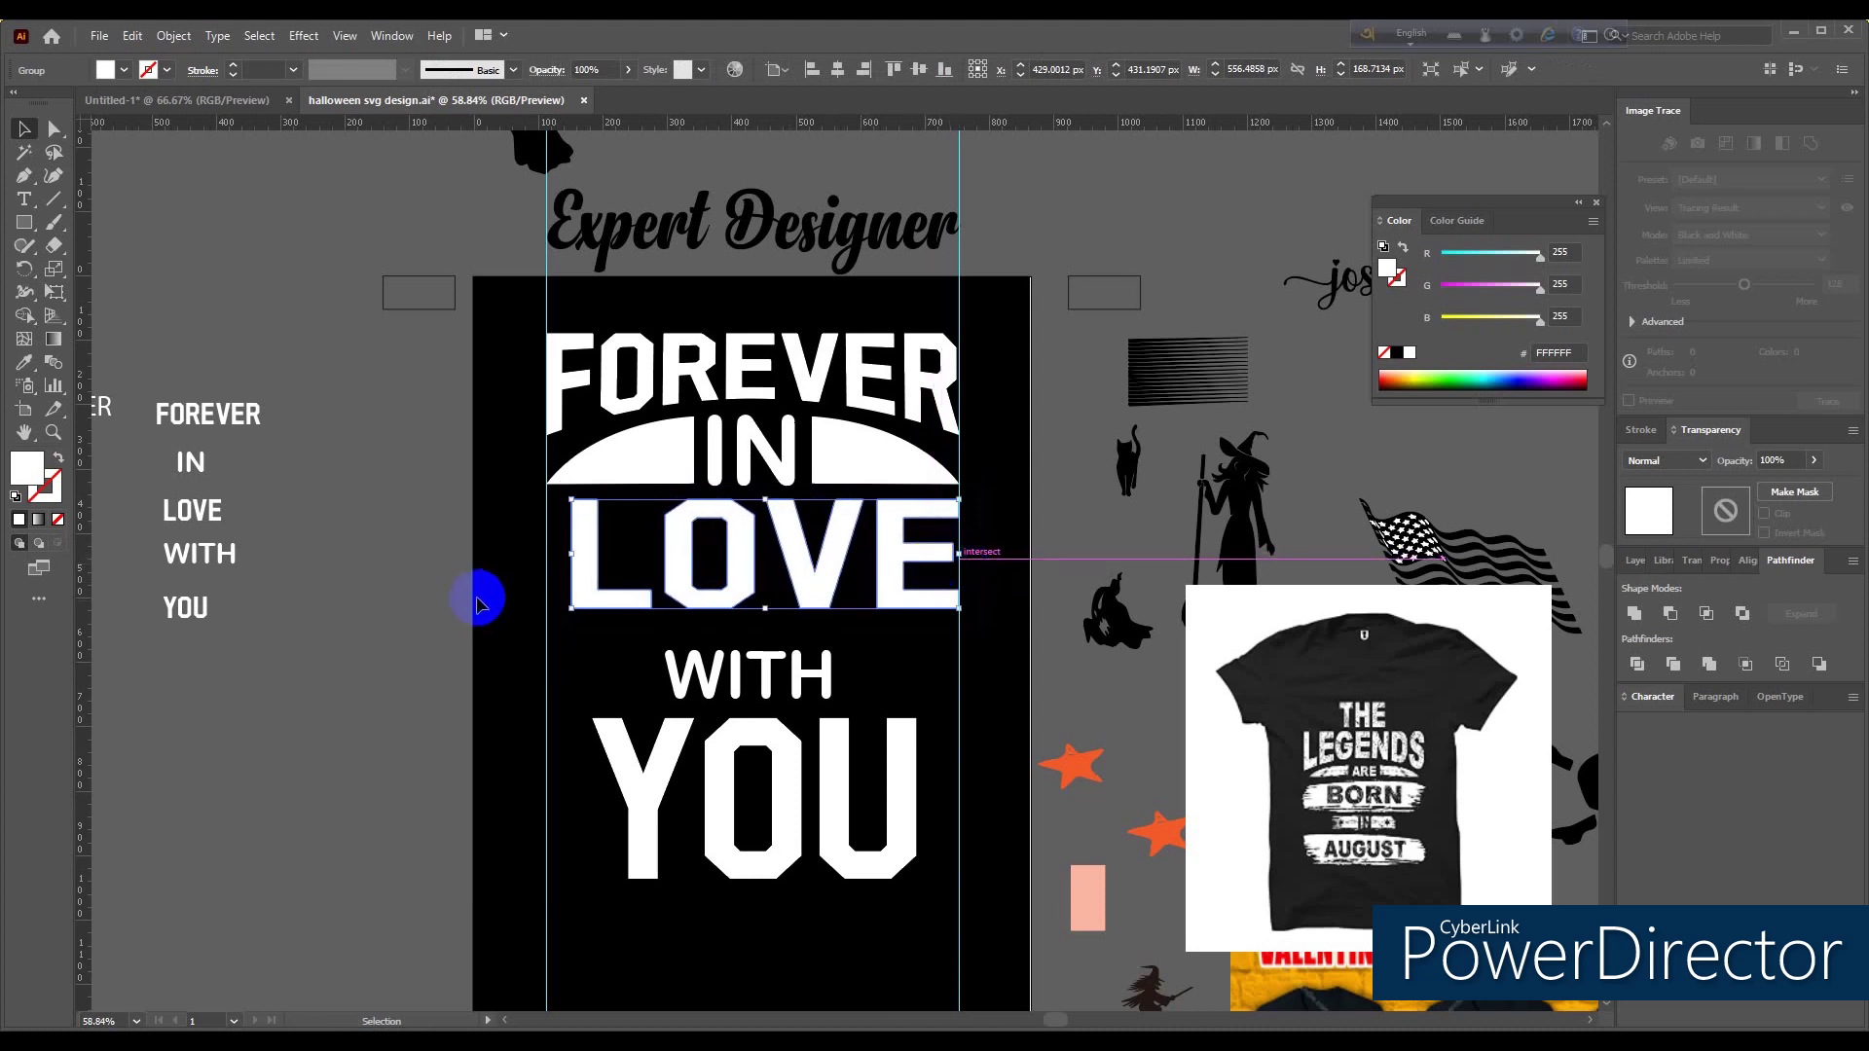
{"action": "left_click_drag", "start_coordinate": [574, 553], "coordinate": [547, 553]}
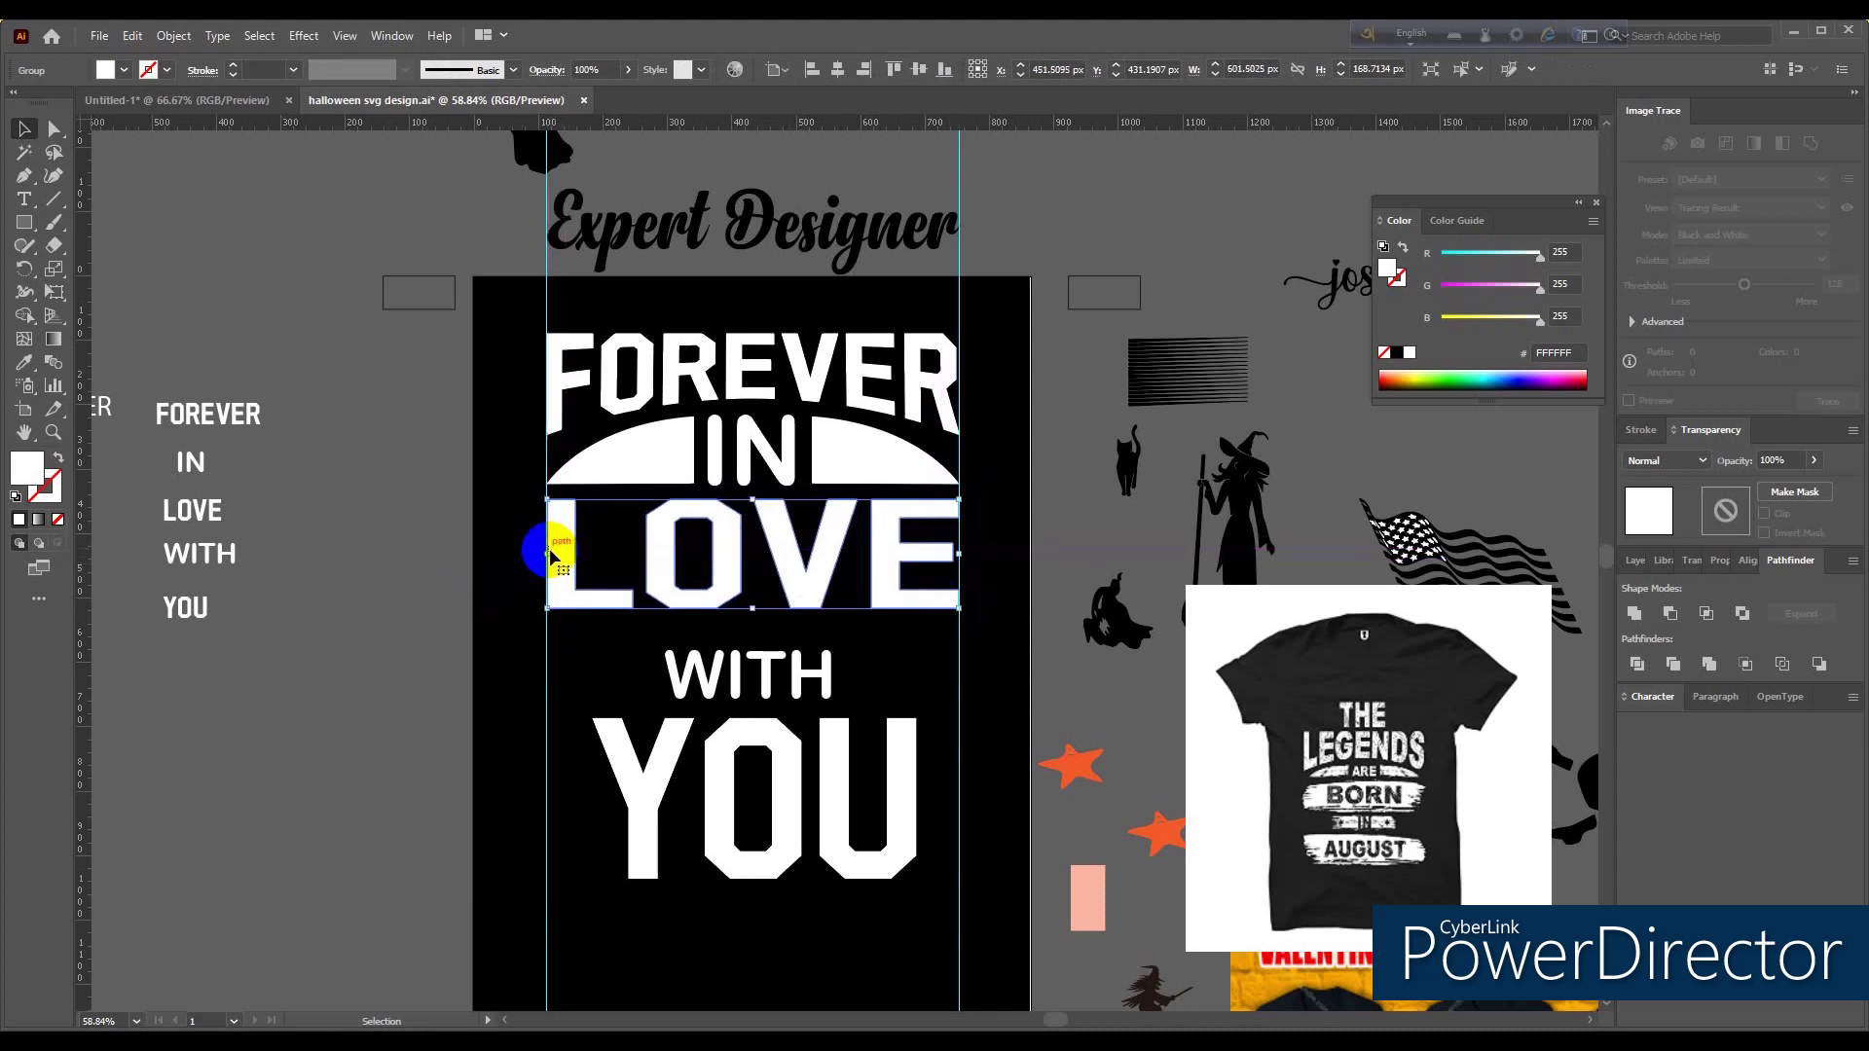
{"action": "left_click", "coordinate": [865, 588]}
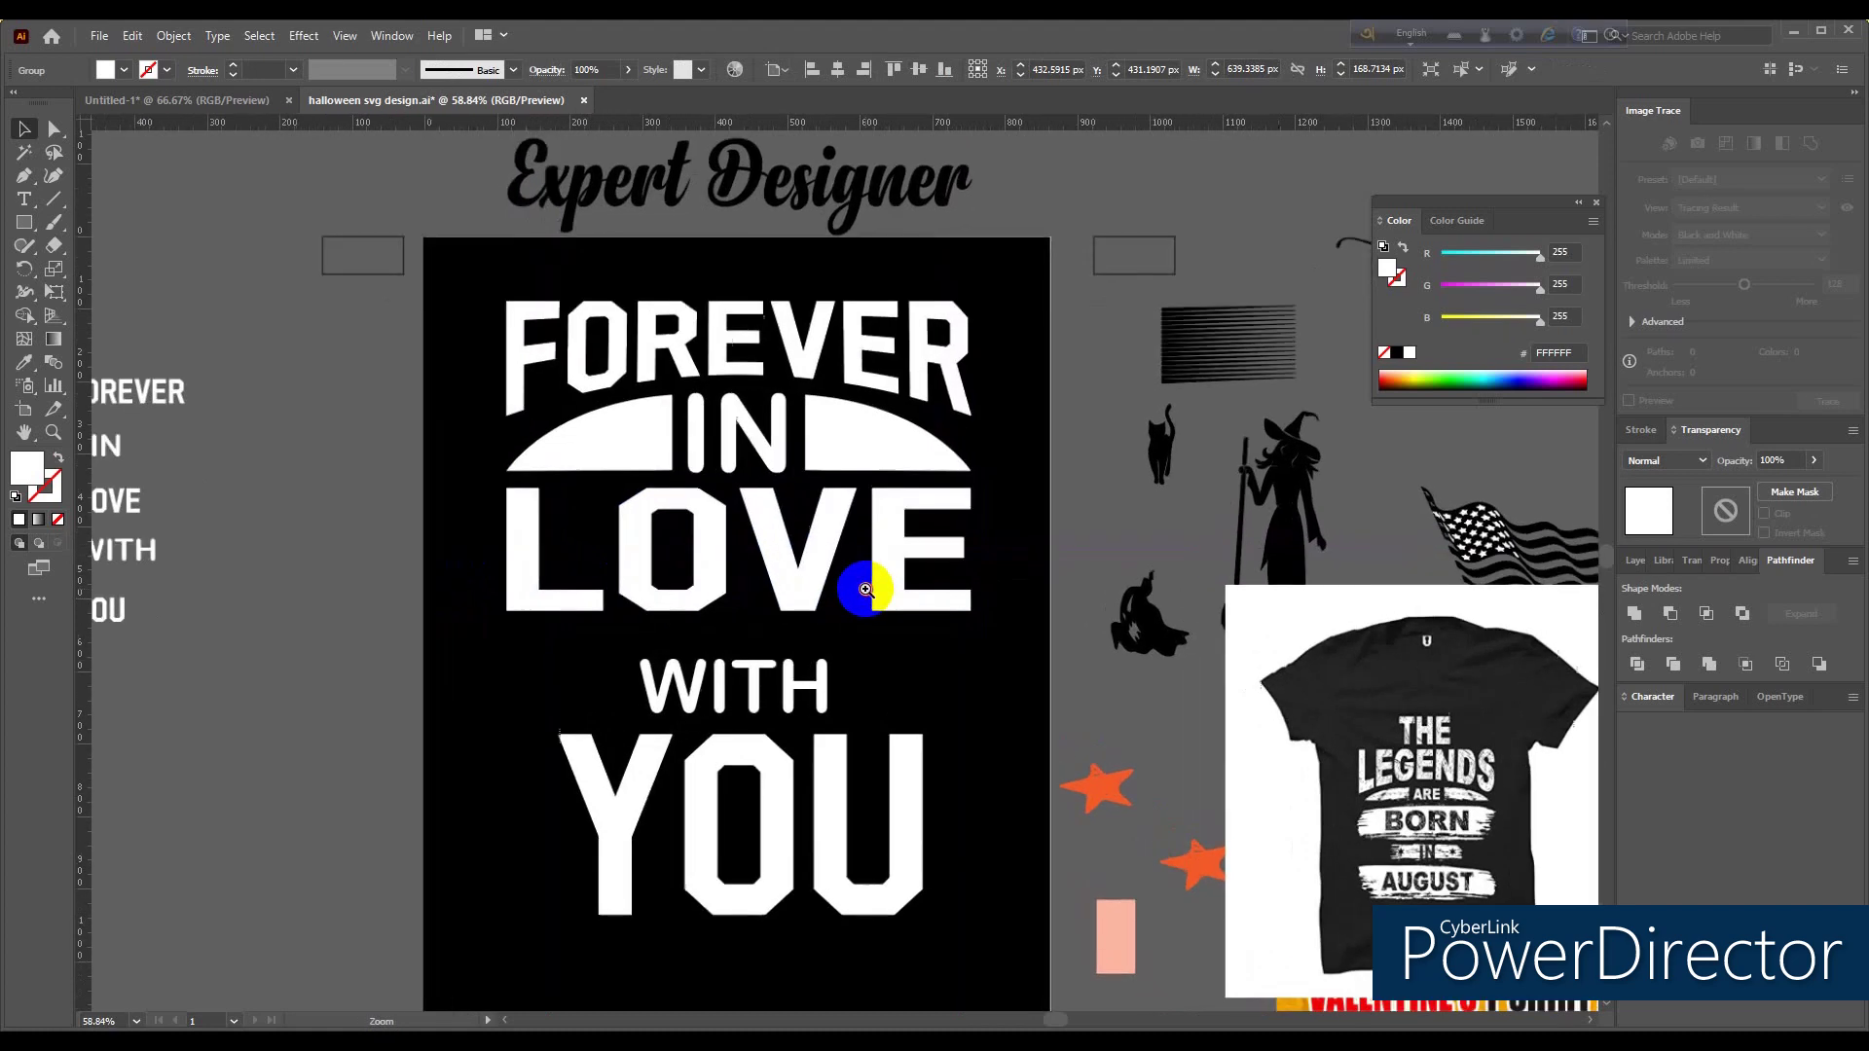
{"action": "left_click", "coordinate": [865, 589]}
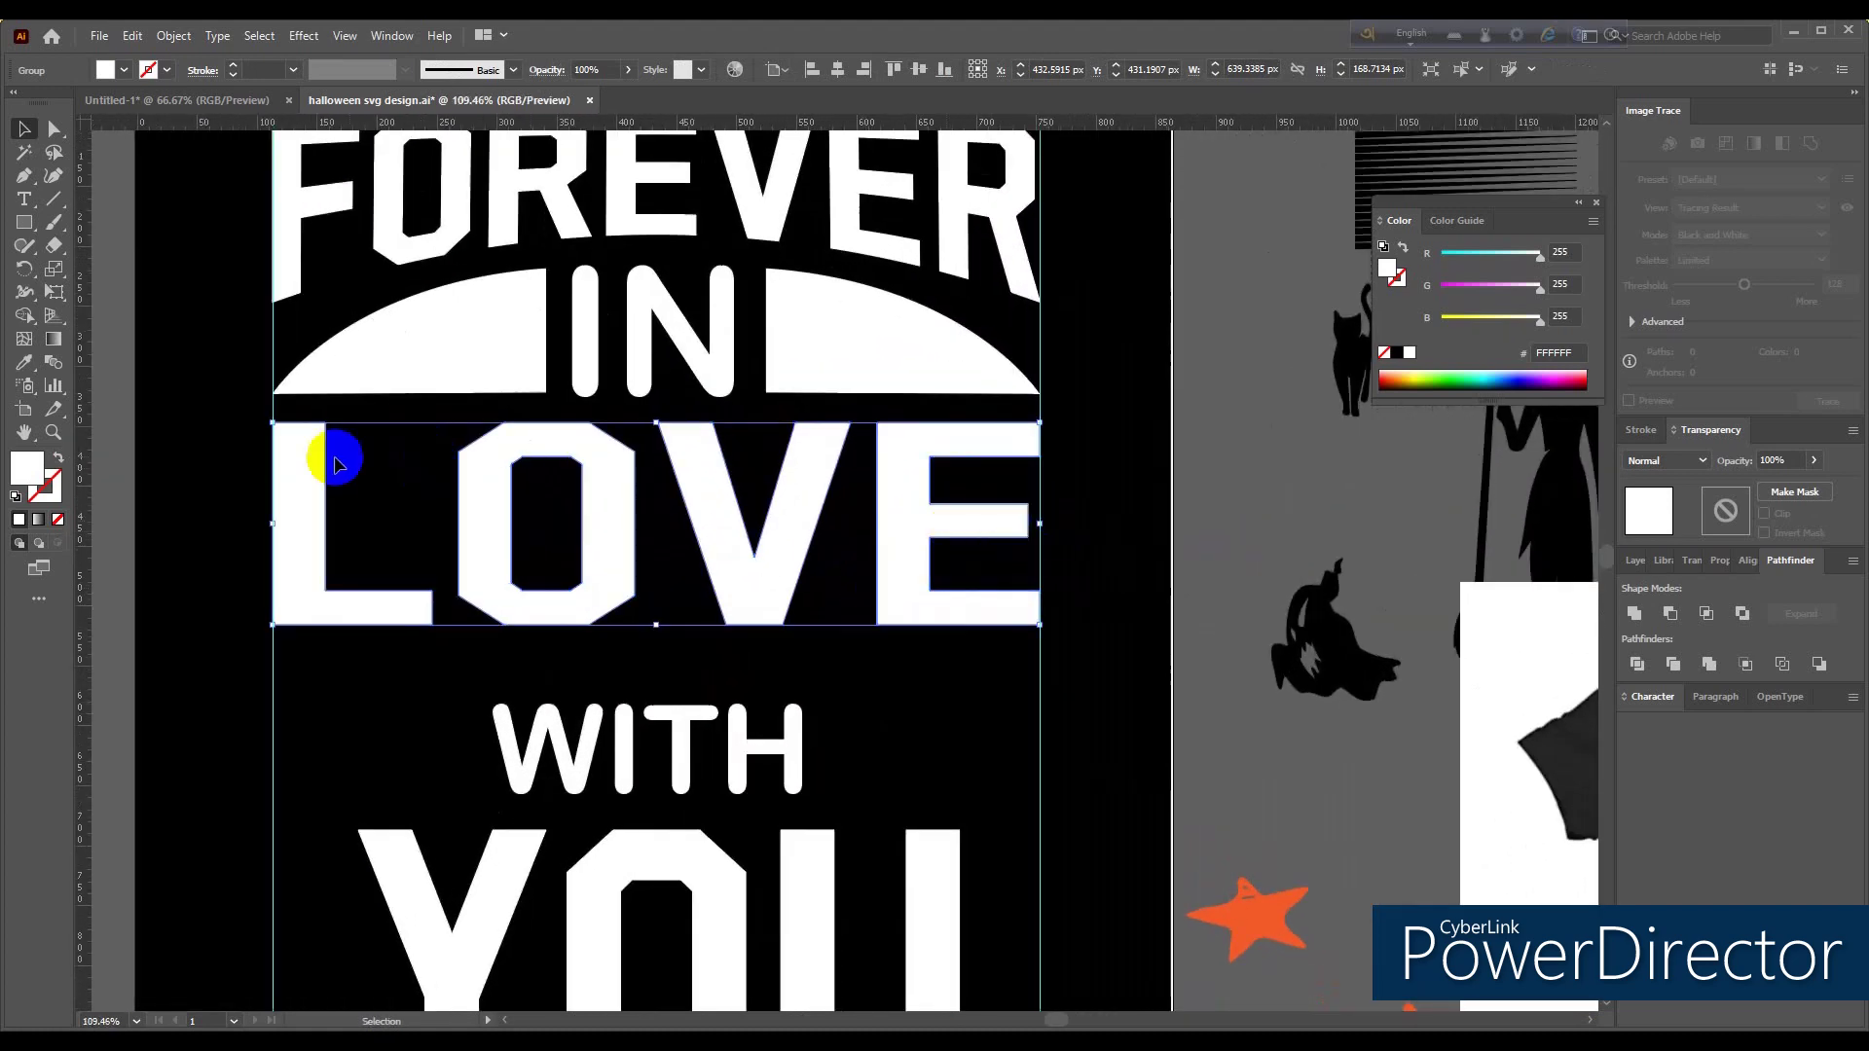
{"action": "left_click", "coordinate": [458, 542]}
Step: Move WITH up closer beneath LOVE
{"action": "scroll", "coordinate": [458, 542], "scroll_direction": "down", "scroll_amount": 3}
{"action": "scroll", "coordinate": [885, 604], "scroll_direction": "up", "scroll_amount": 3}
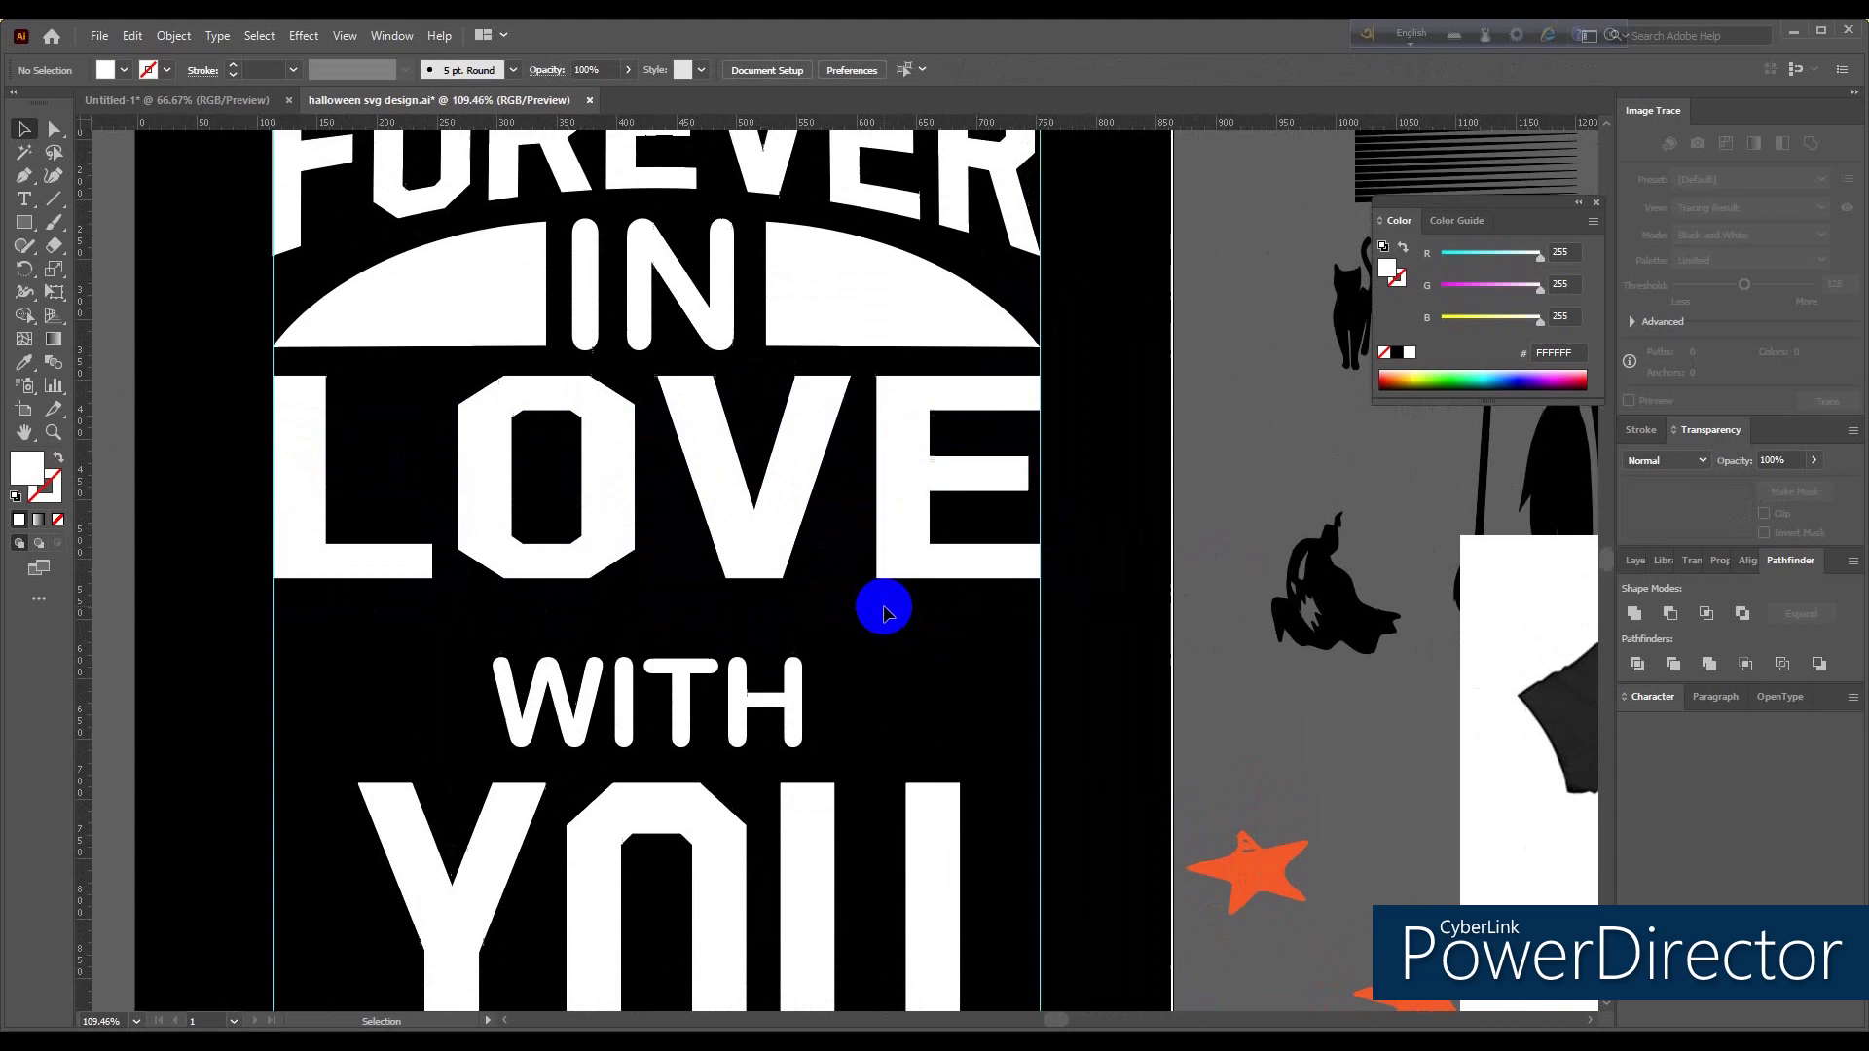
{"action": "left_click_drag", "start_coordinate": [686, 750], "coordinate": [705, 719]}
{"action": "left_click", "coordinate": [706, 719]}
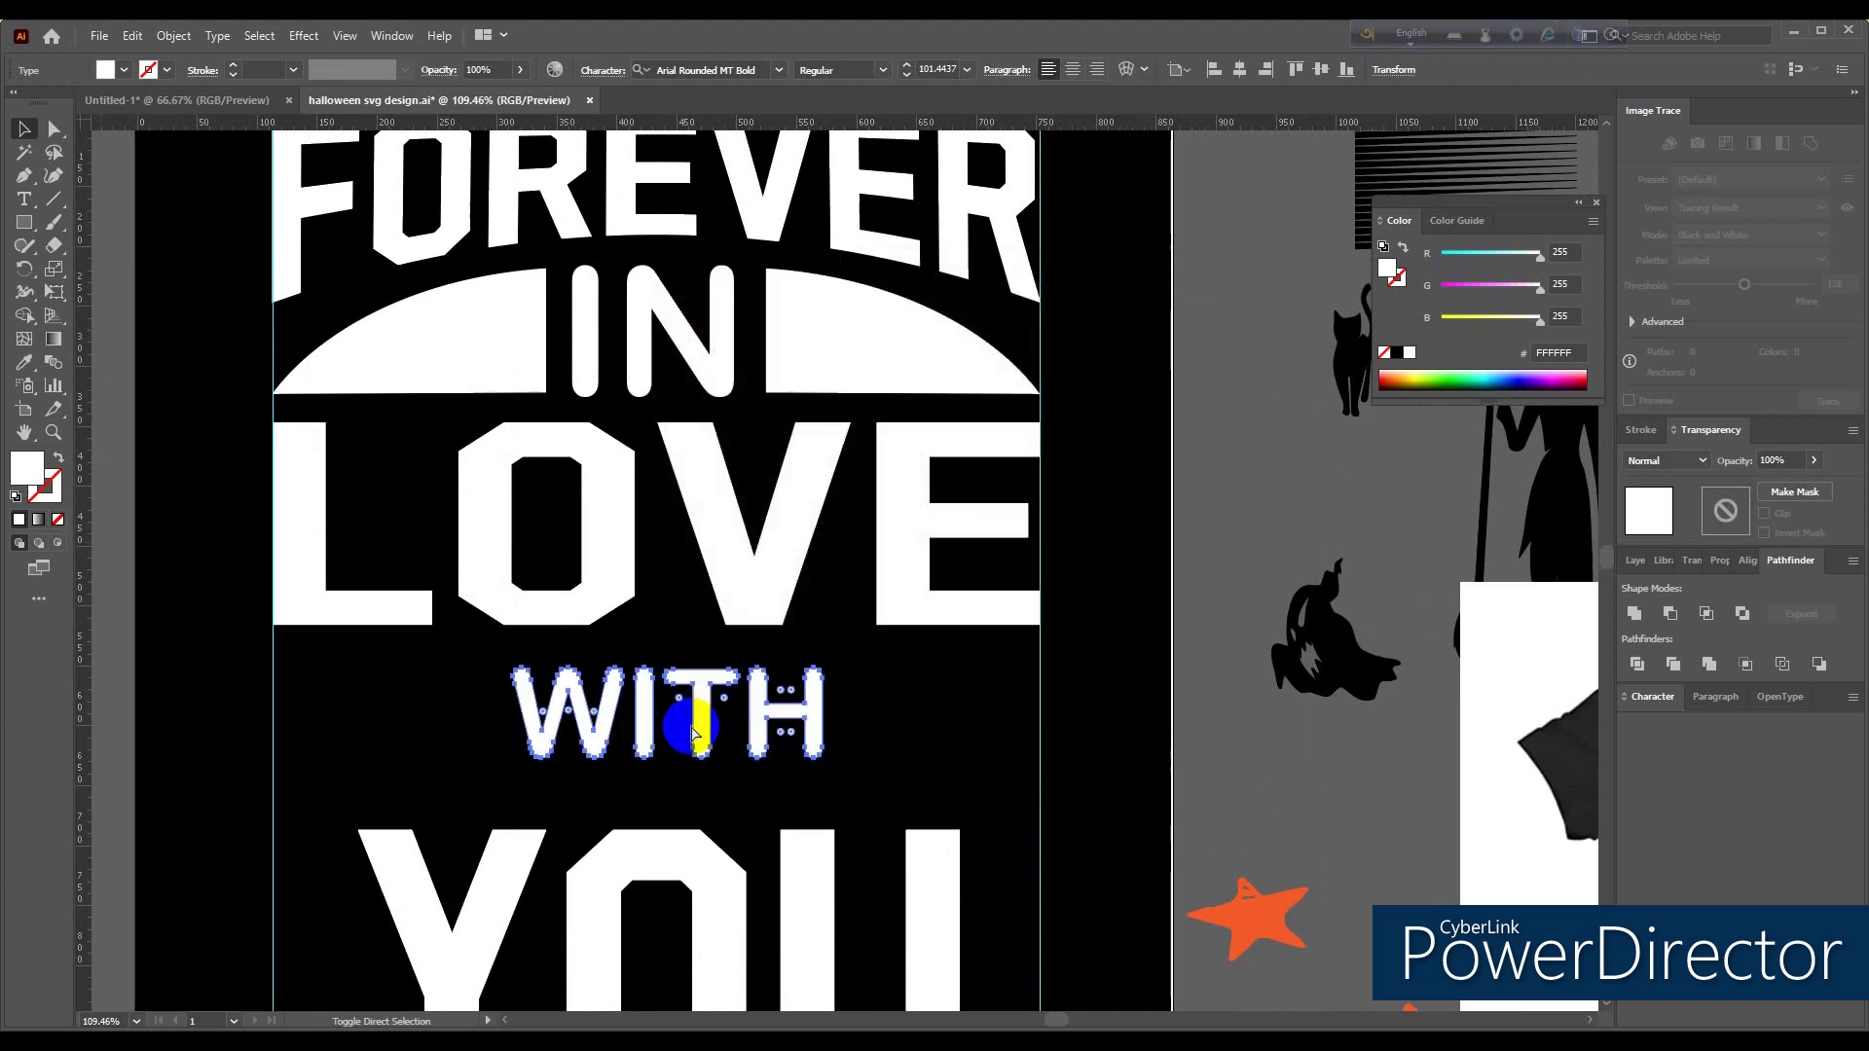
{"action": "left_click", "coordinate": [917, 720]}
{"action": "scroll", "coordinate": [915, 739], "scroll_direction": "up", "scroll_amount": 3}
{"action": "key", "text": "a"}
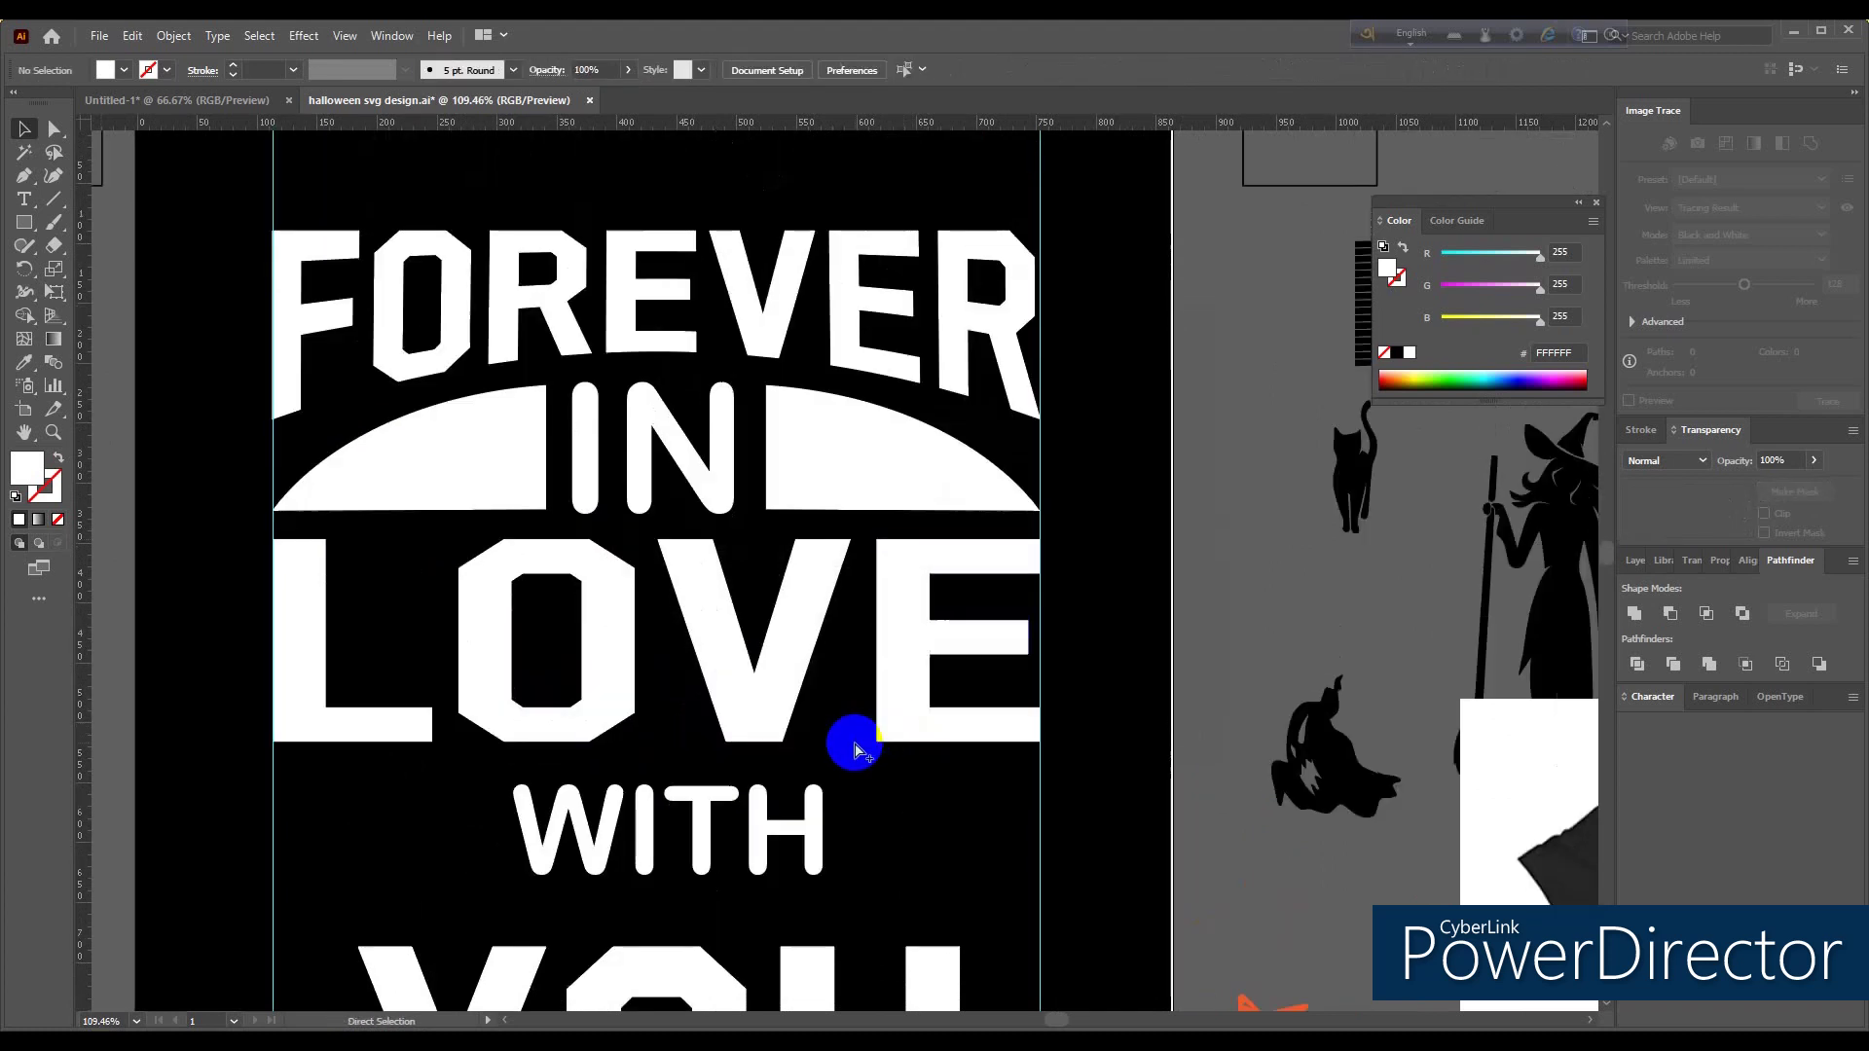
{"action": "left_click", "coordinate": [855, 740], "text": "alt"}
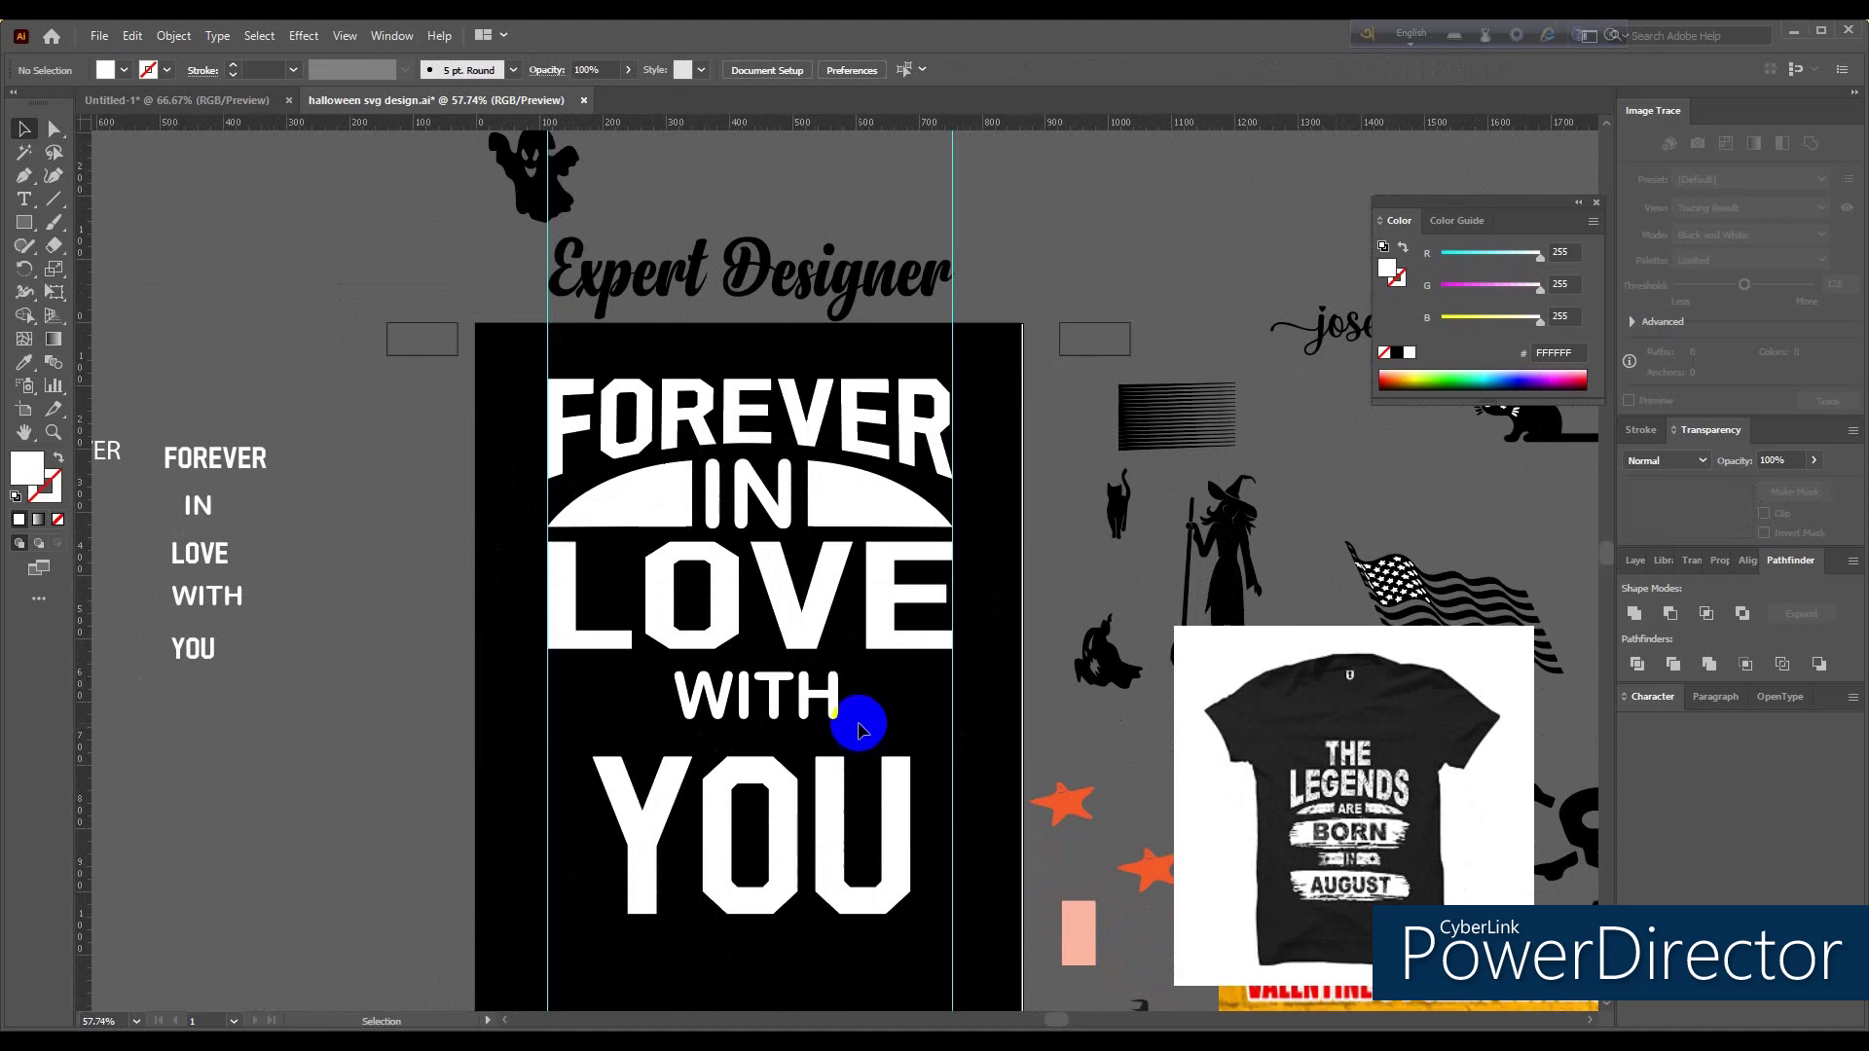
{"action": "scroll", "coordinate": [856, 725], "scroll_direction": "right", "scroll_amount": 2}
Step: Outline YOU, stretch it to both guides, and raise its bottom edge to shorten it
{"action": "scroll", "coordinate": [853, 721], "scroll_direction": "down", "scroll_amount": 2}
{"action": "left_click", "coordinate": [817, 753]}
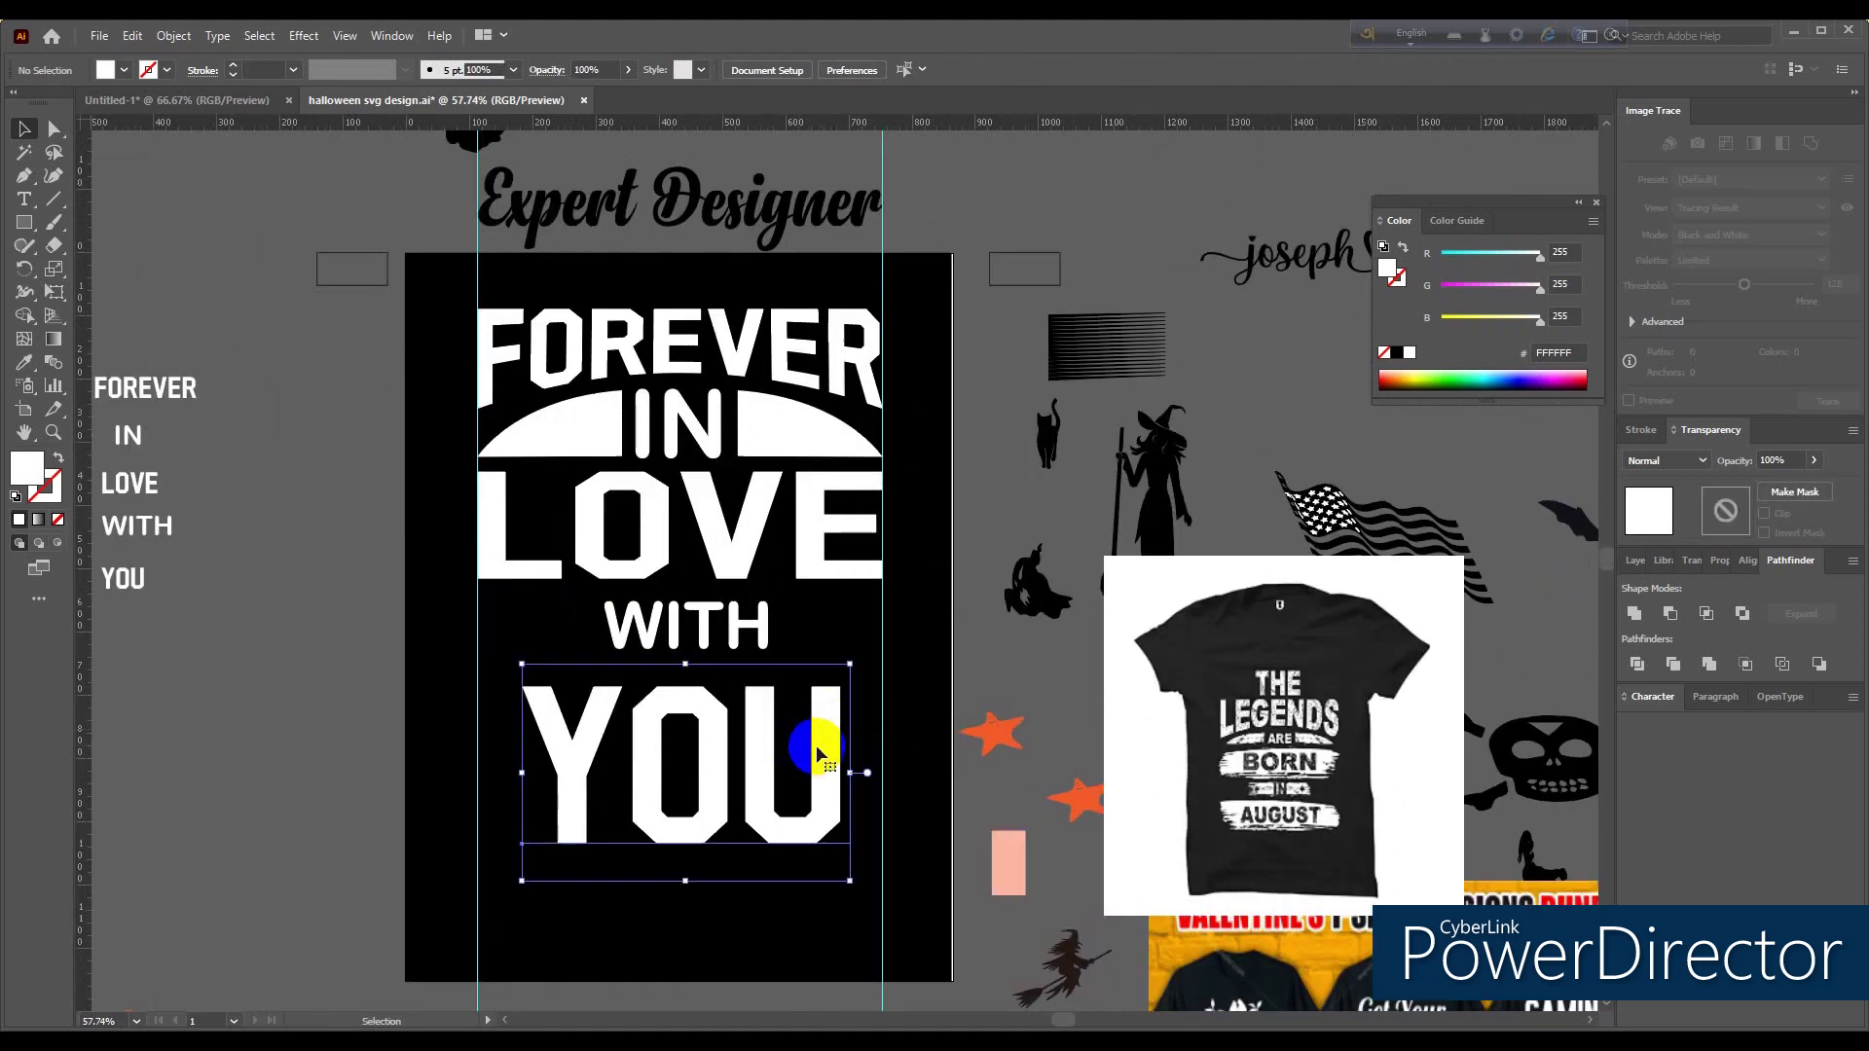
{"action": "key", "text": "ctrl+shift+o"}
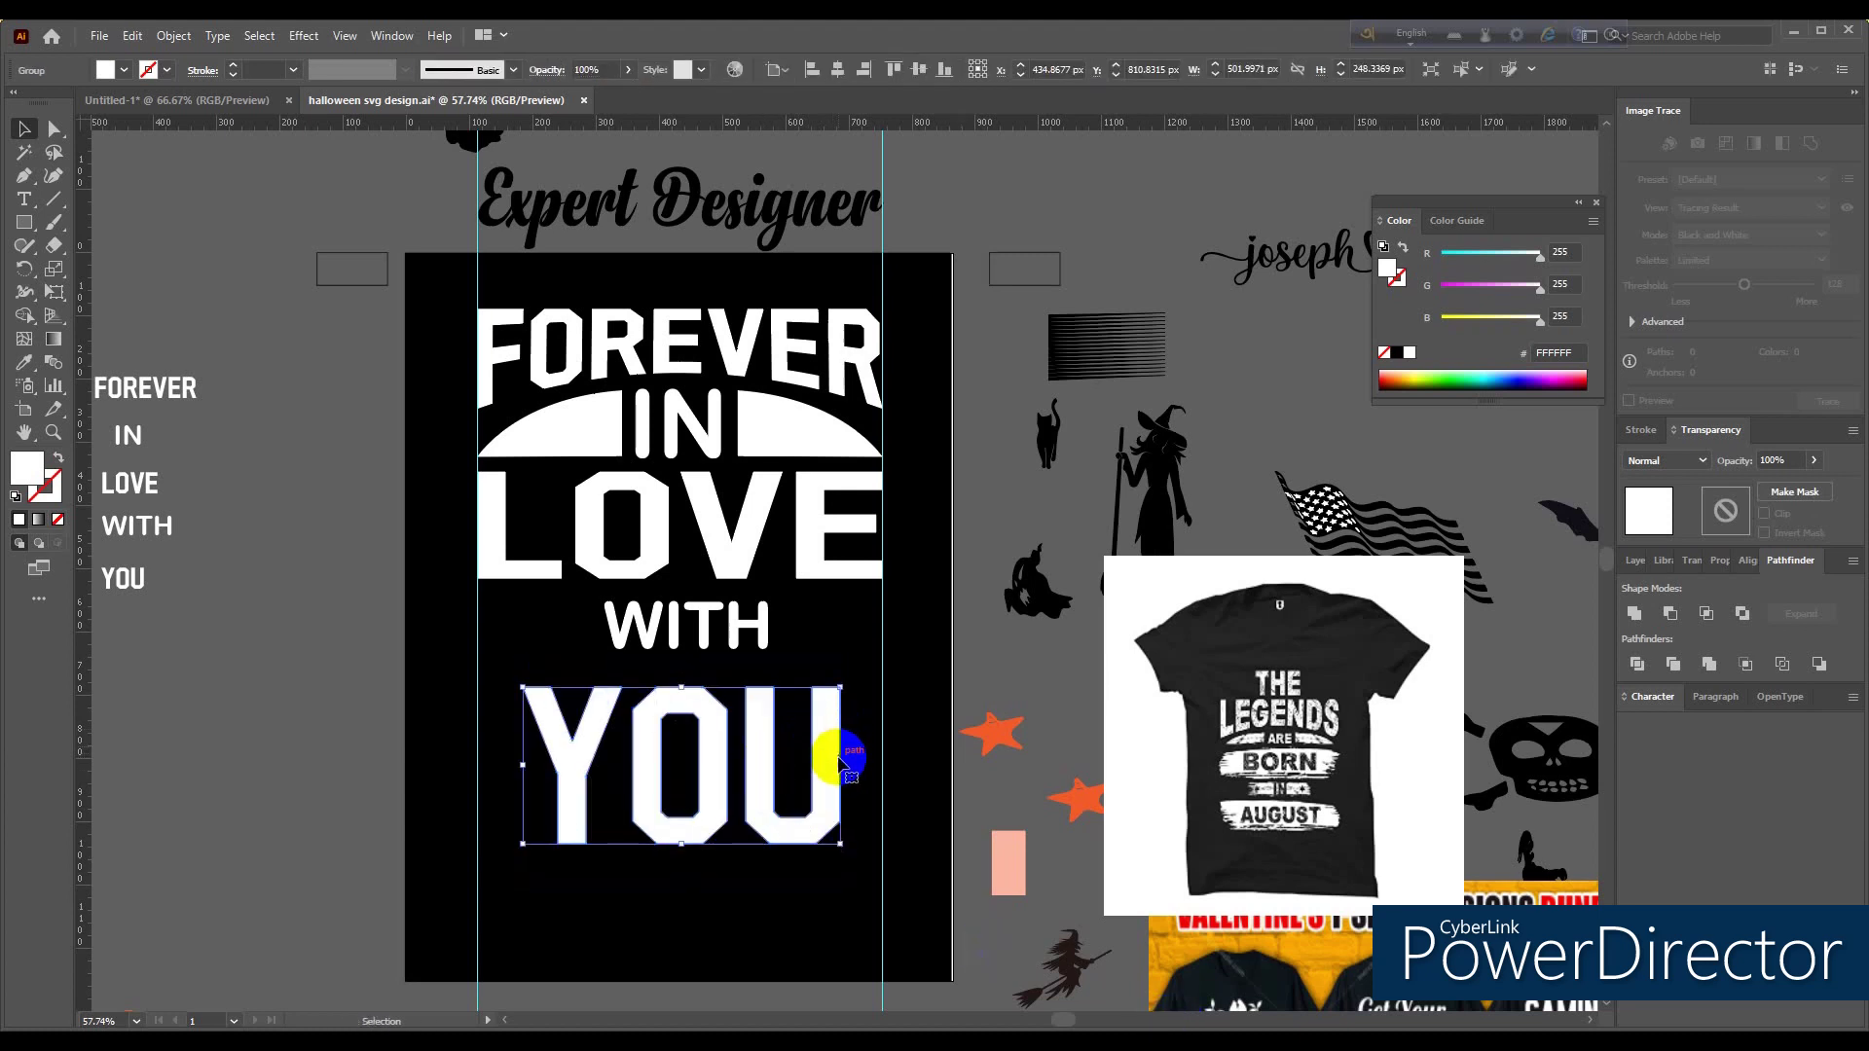
{"action": "left_click_drag", "start_coordinate": [841, 763], "coordinate": [883, 763]}
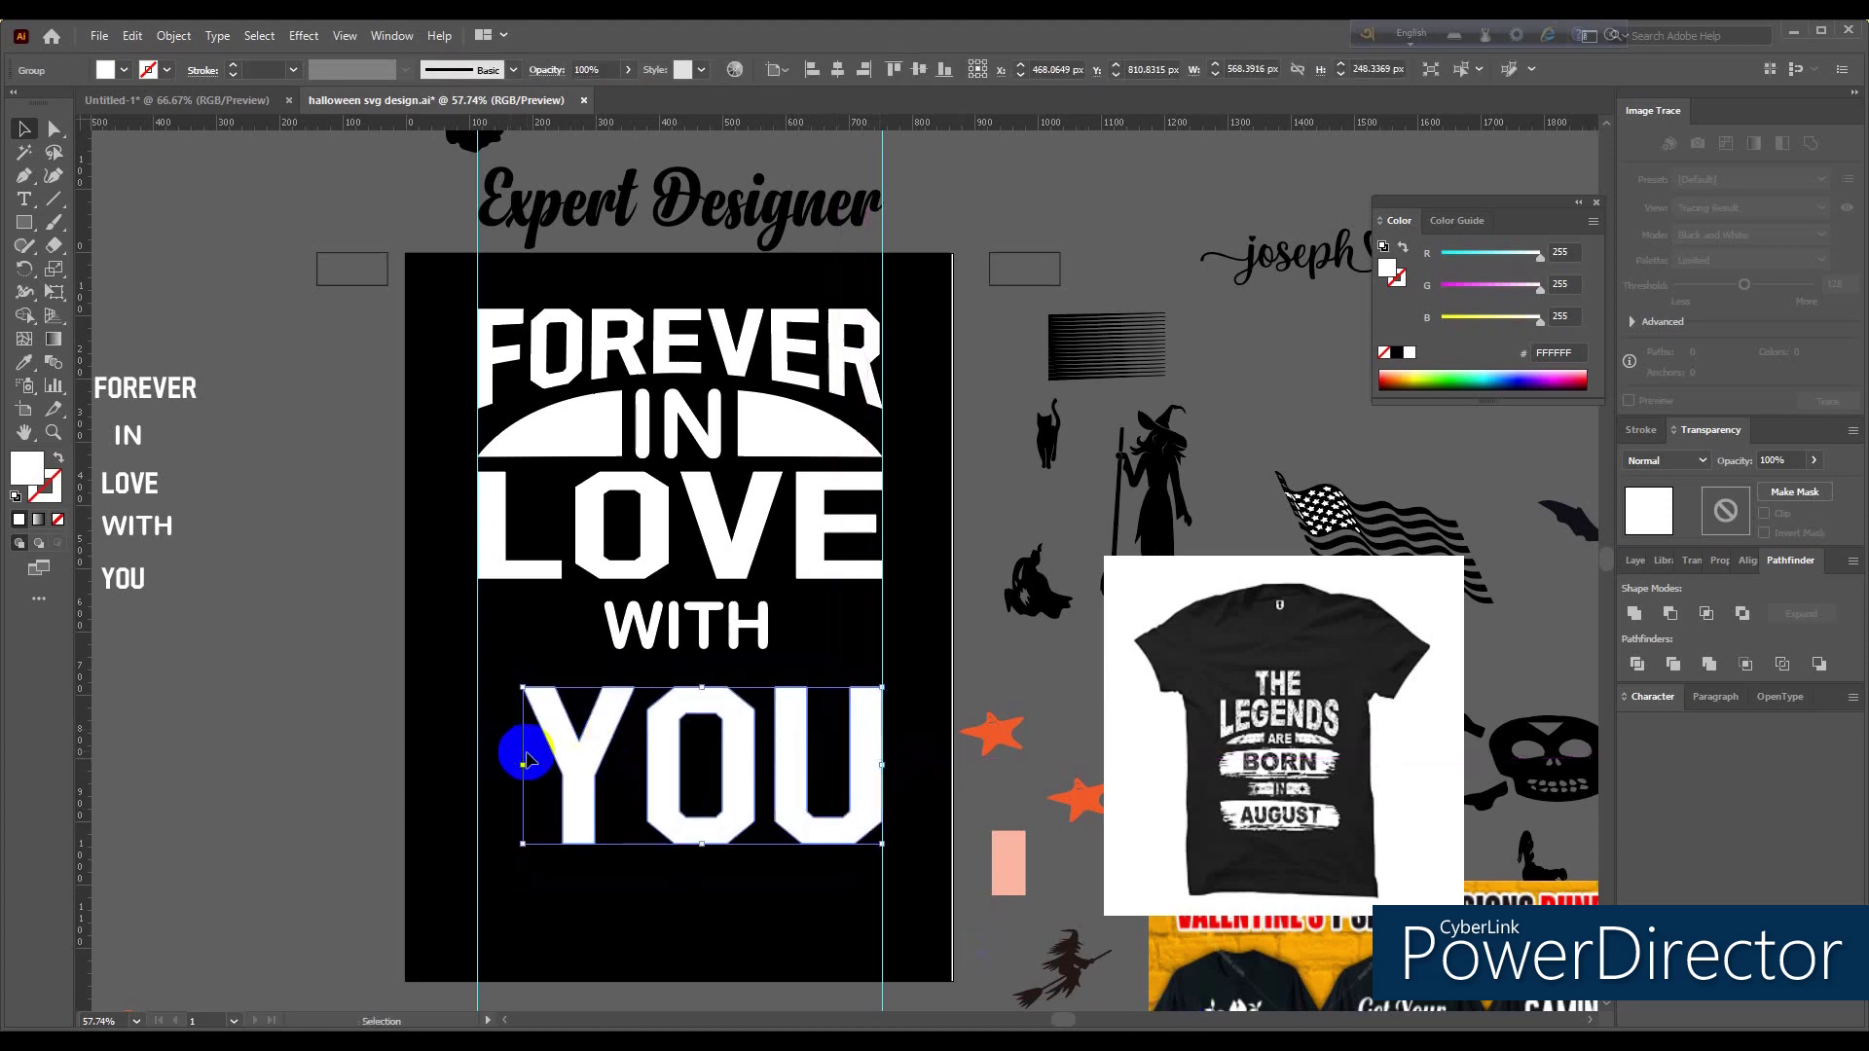
{"action": "left_click_drag", "start_coordinate": [522, 768], "coordinate": [482, 758]}
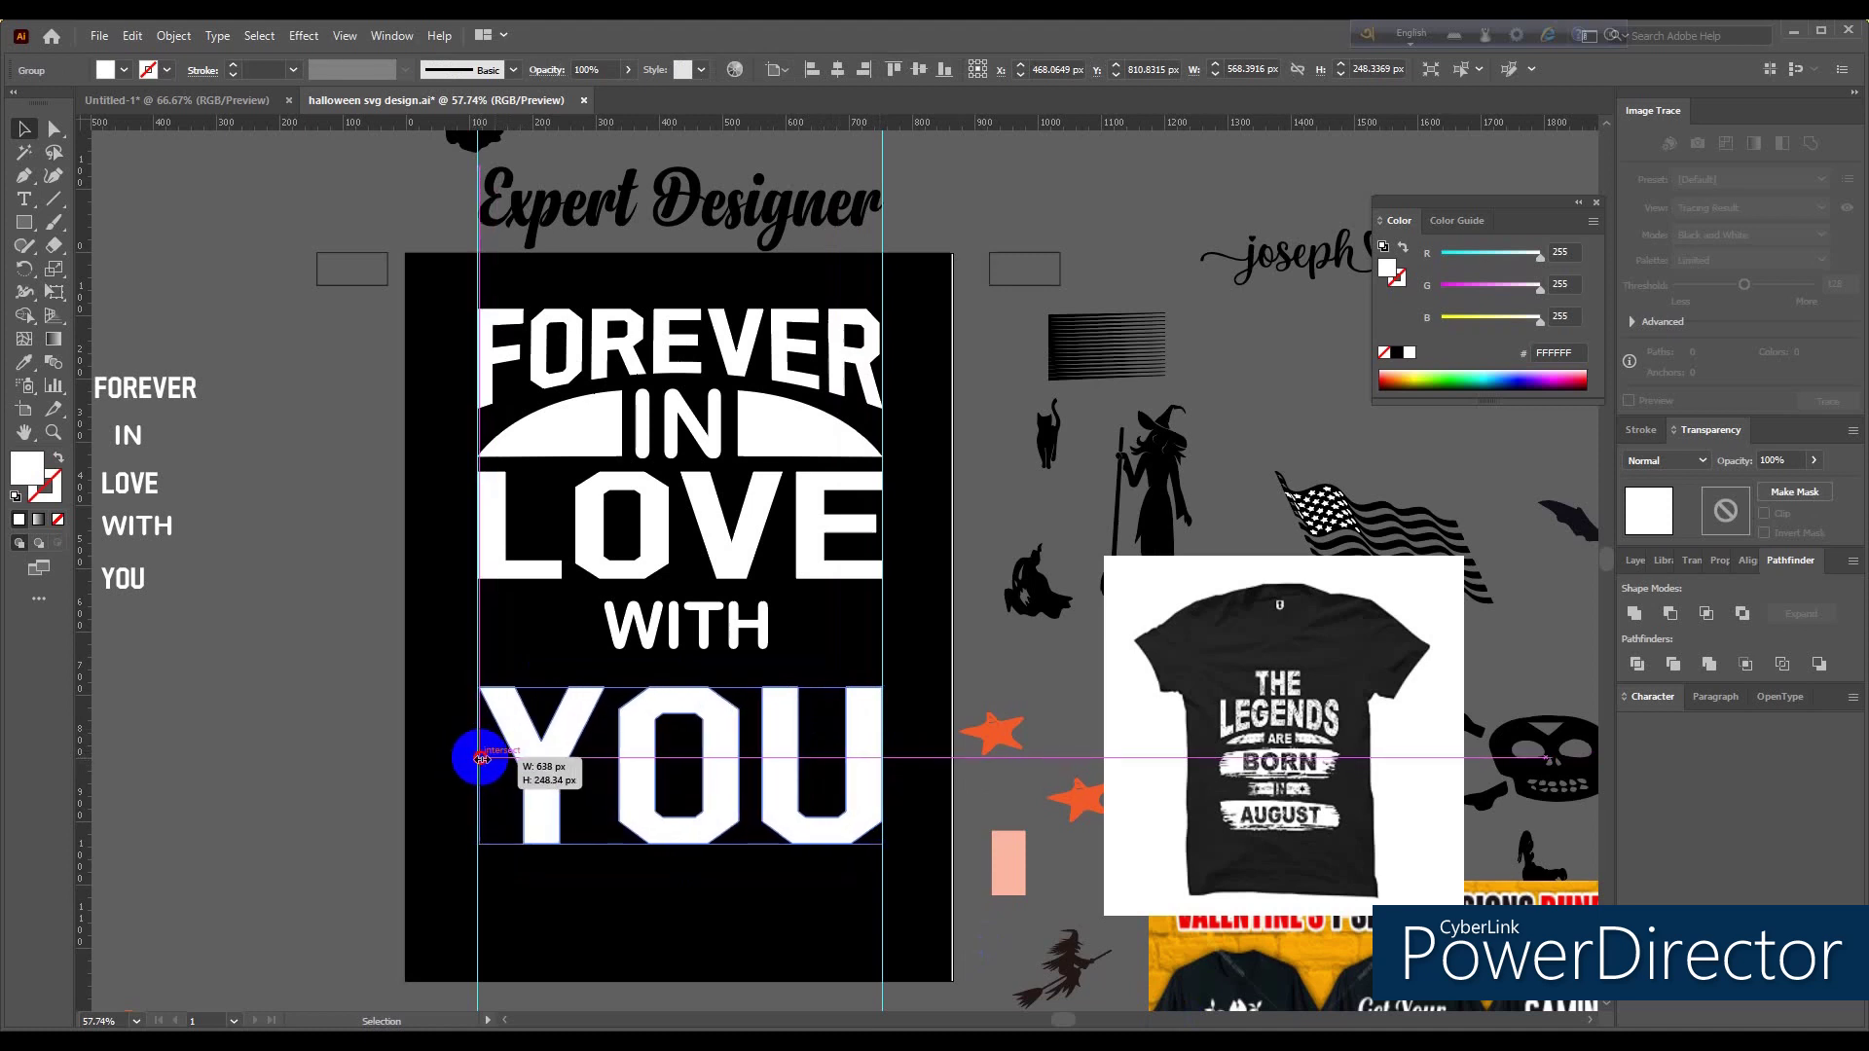
{"action": "left_click_drag", "start_coordinate": [480, 755], "coordinate": [480, 756]}
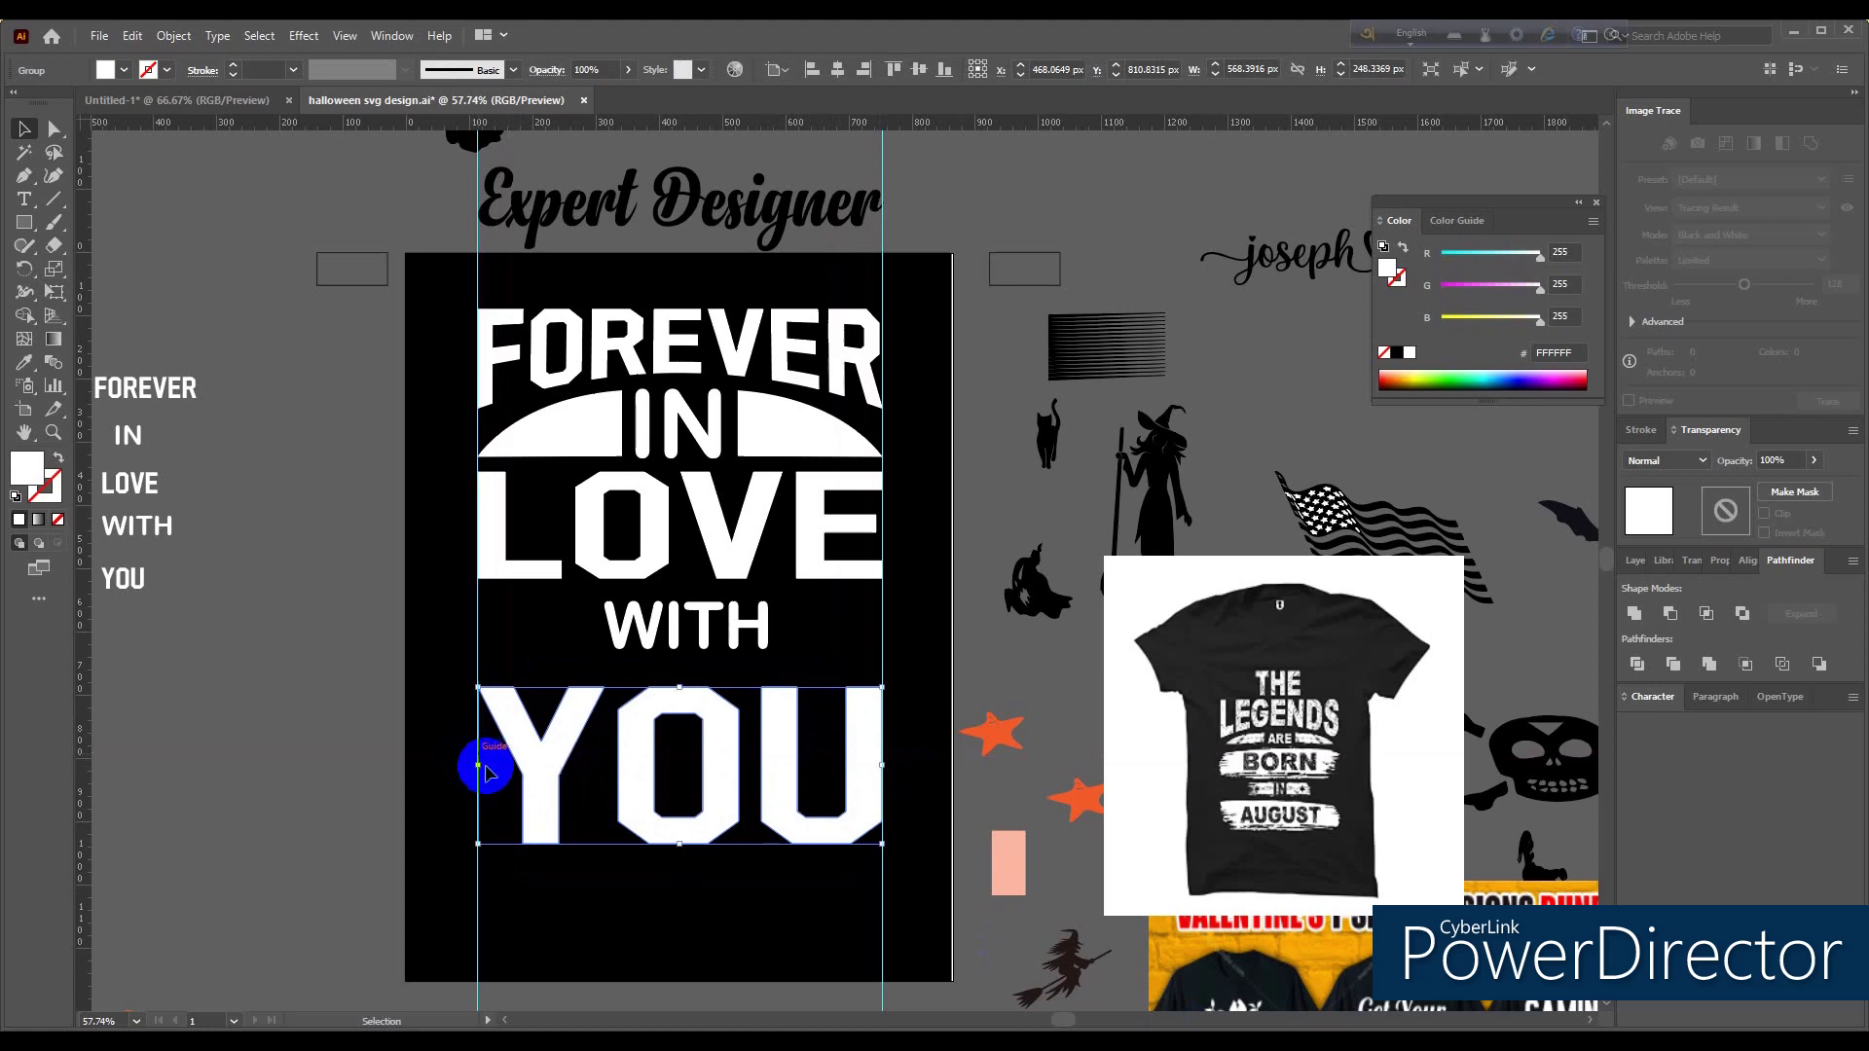
{"action": "left_click_drag", "start_coordinate": [679, 843], "coordinate": [679, 808]}
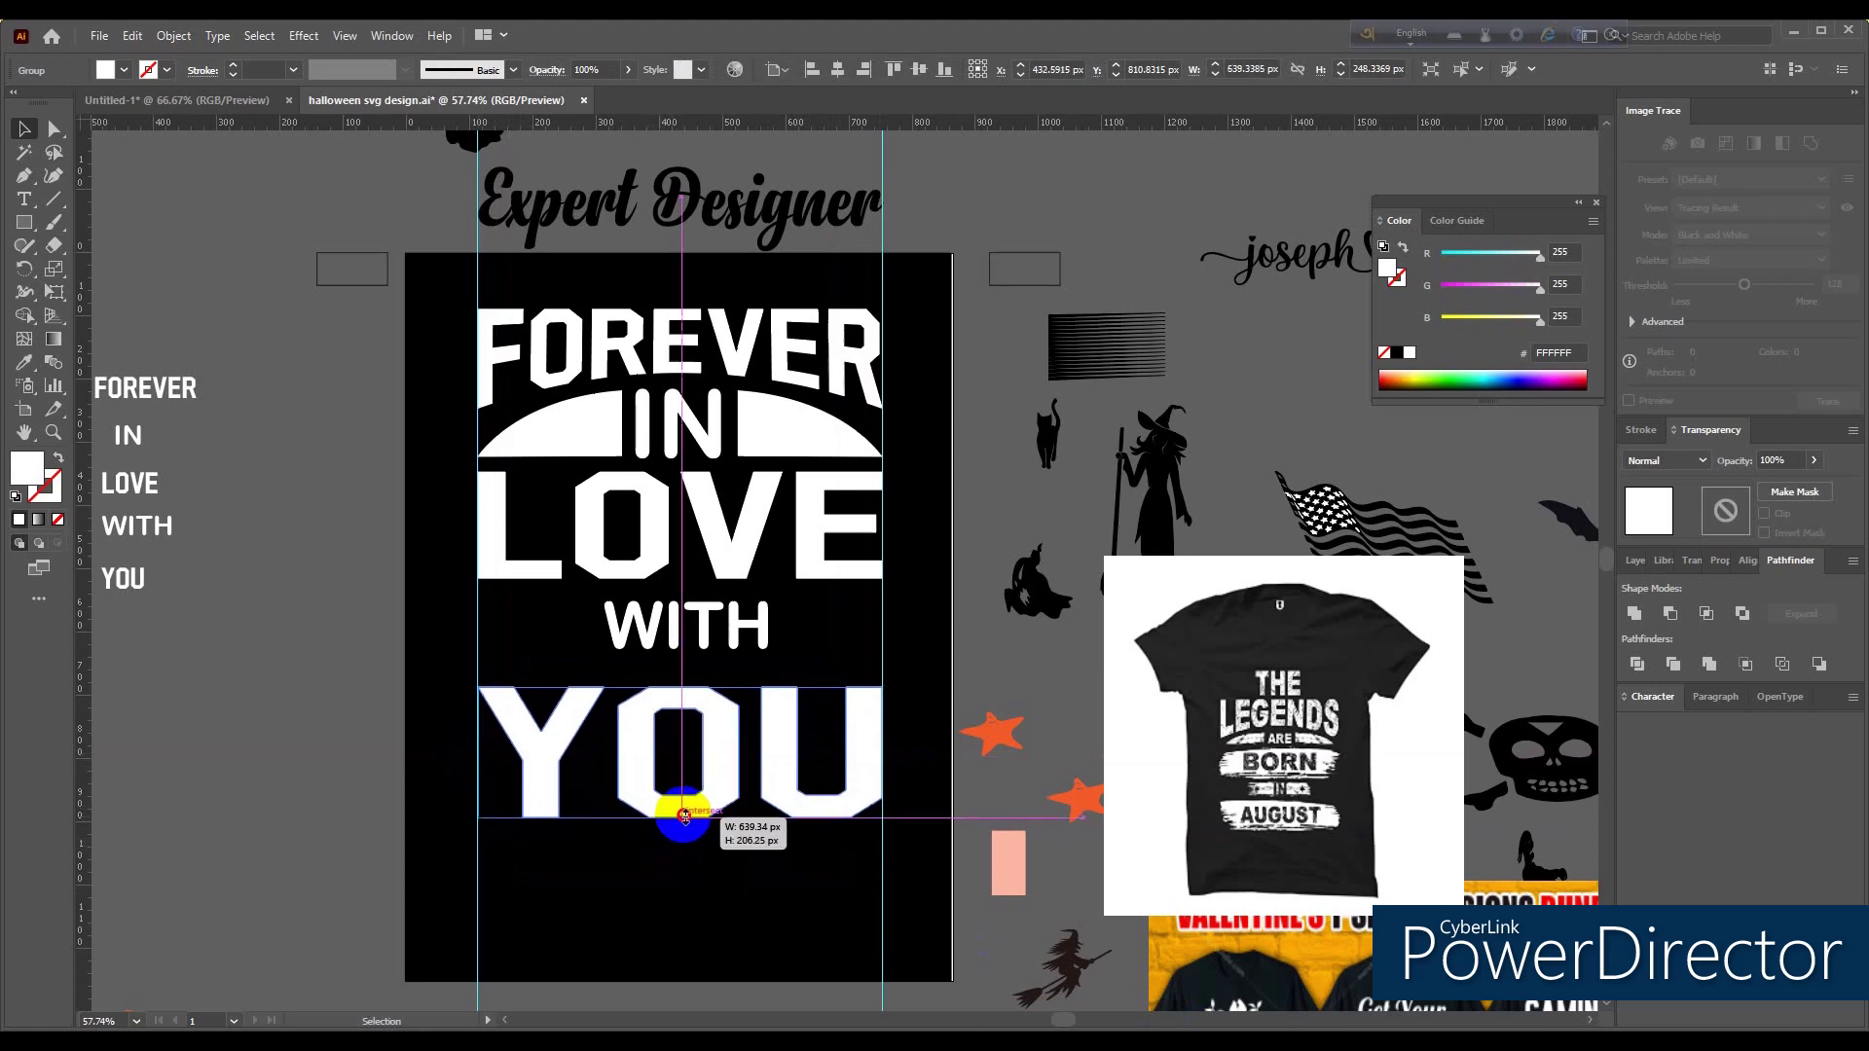
{"action": "left_click", "coordinate": [681, 831]}
Step: Check WITH and YOU, then zoom out toward the handshake-heart artwork below
{"action": "scroll", "coordinate": [804, 740], "scroll_direction": "down", "scroll_amount": 2}
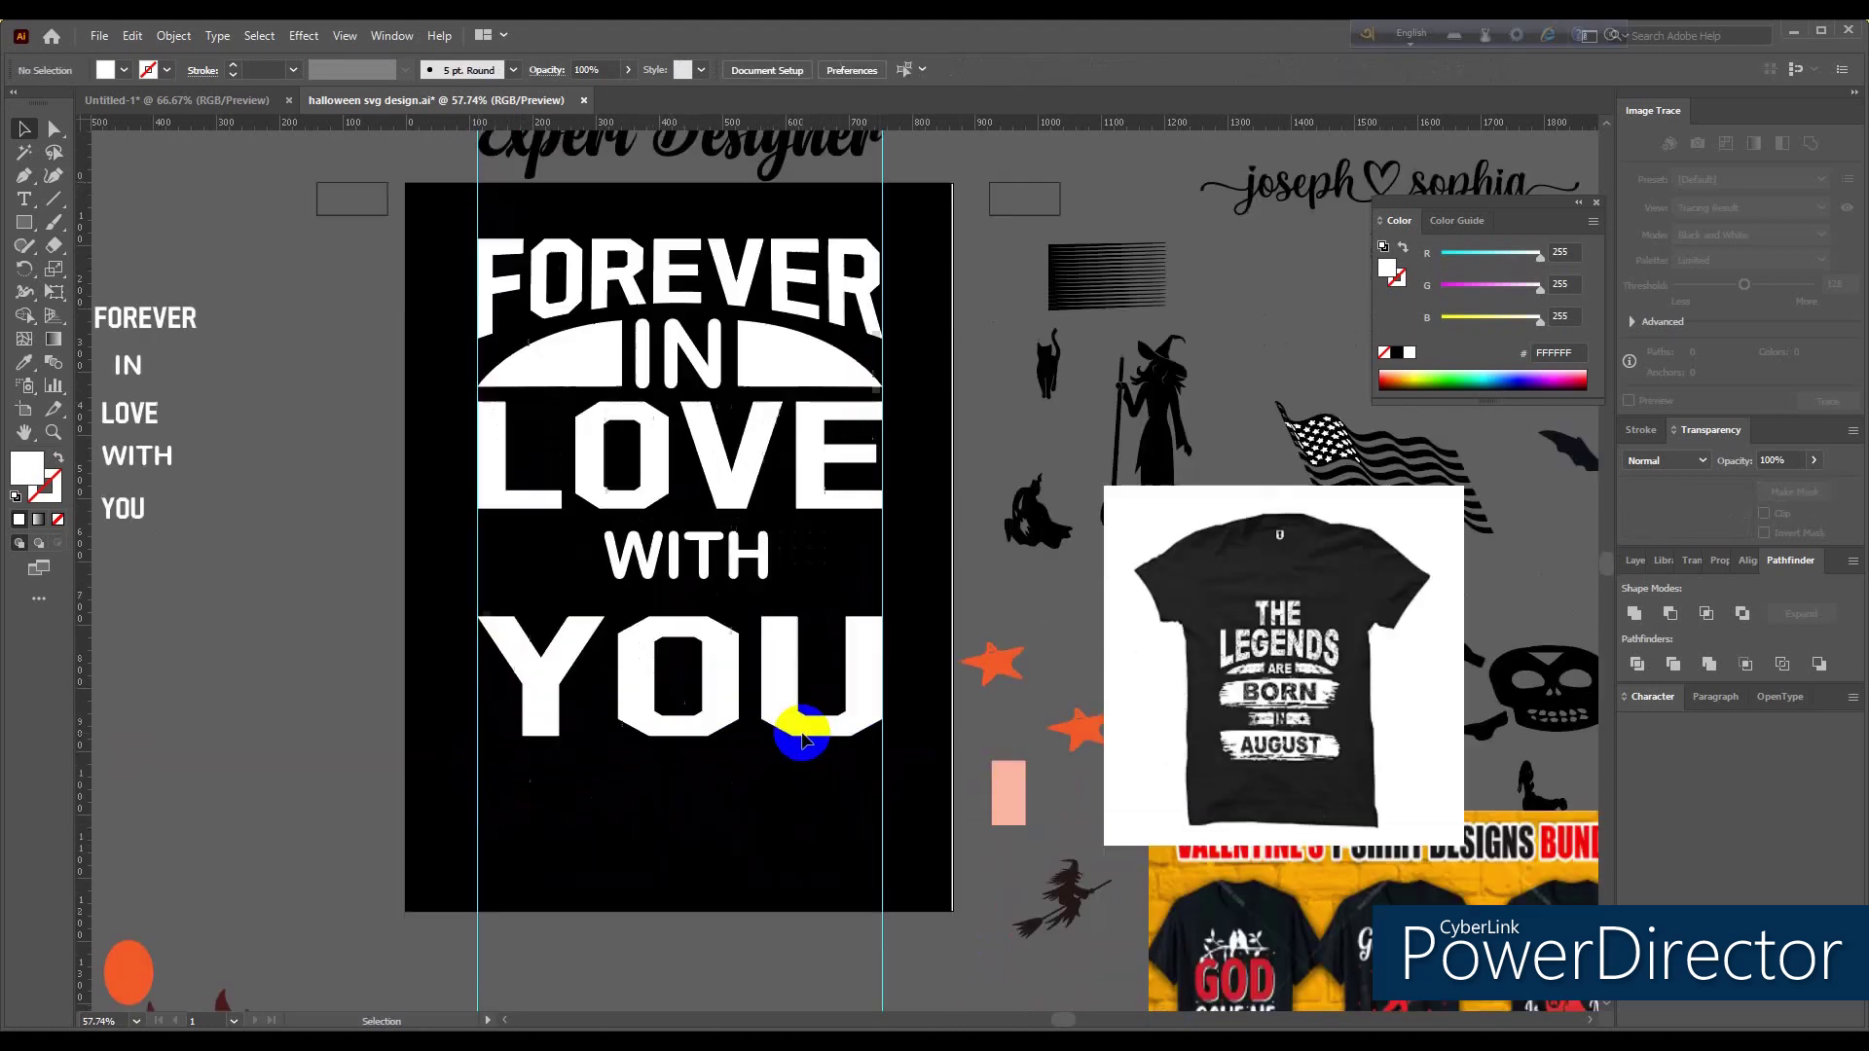
{"action": "left_click", "coordinate": [728, 563]}
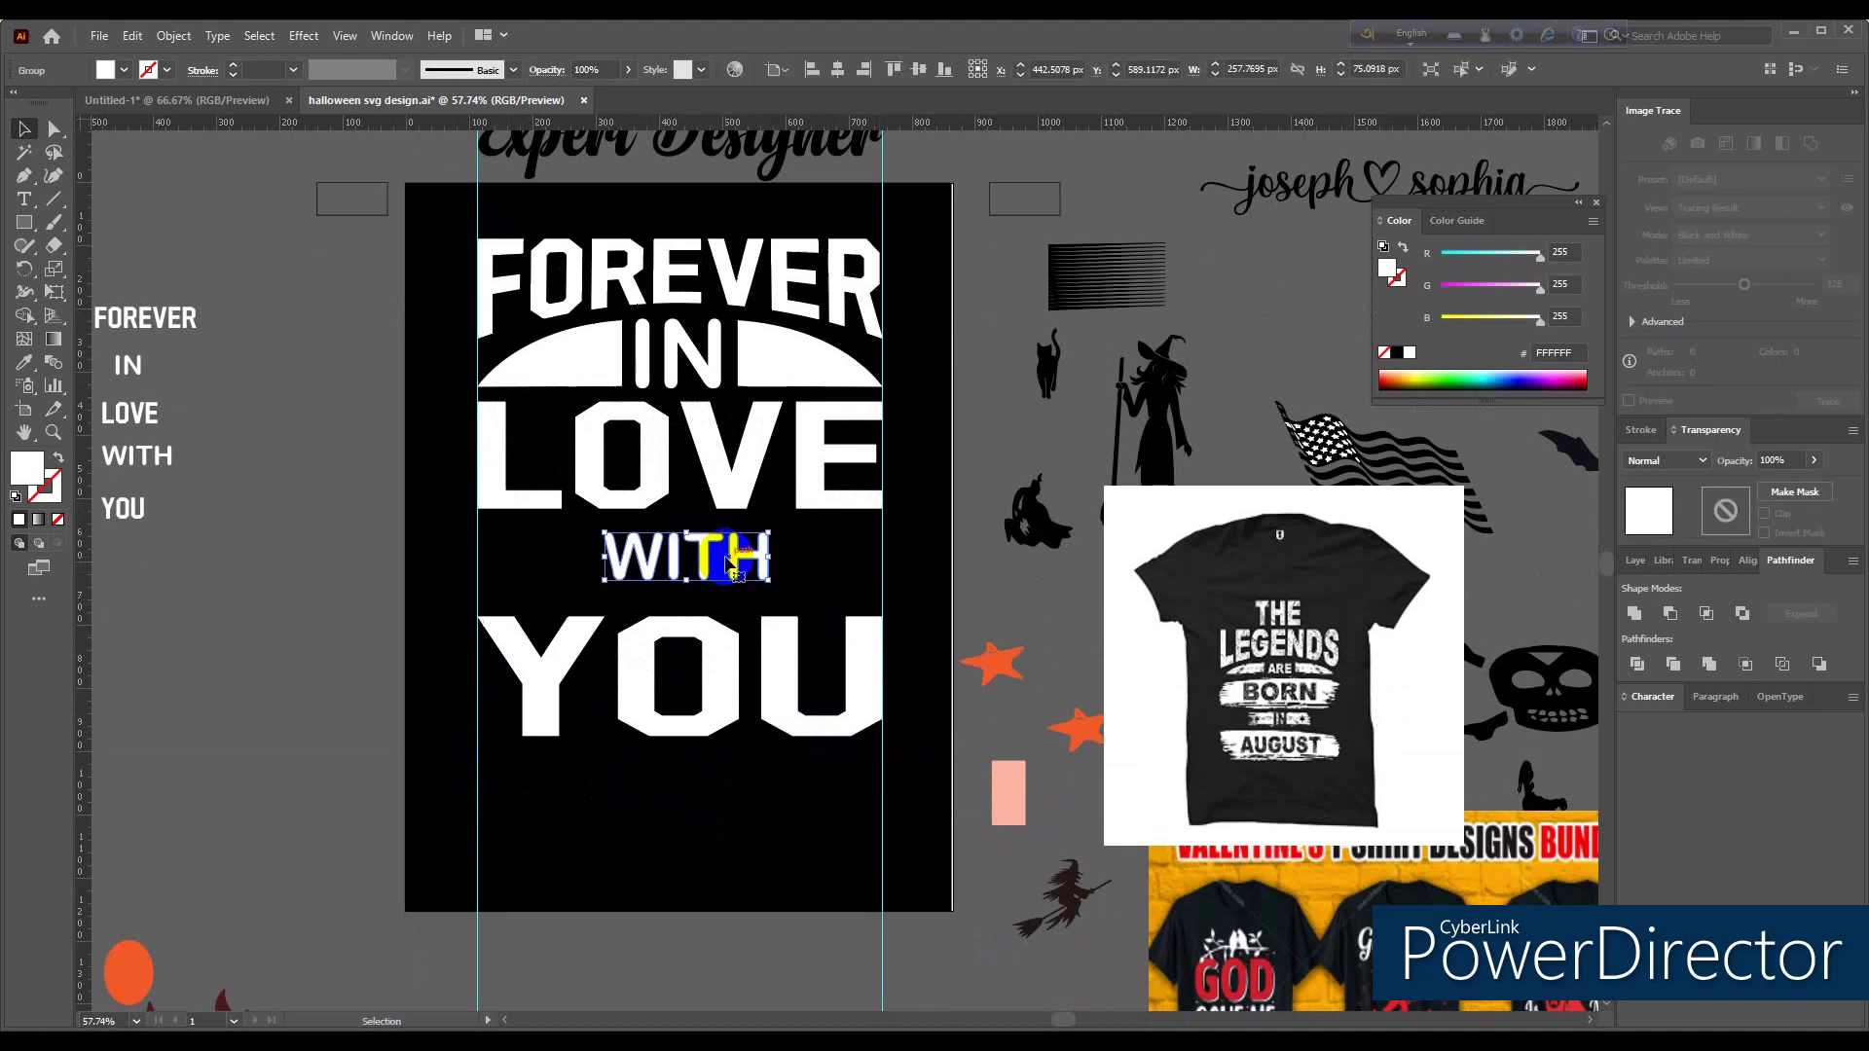
{"action": "left_click", "coordinate": [760, 761]}
{"action": "key", "text": "z"}
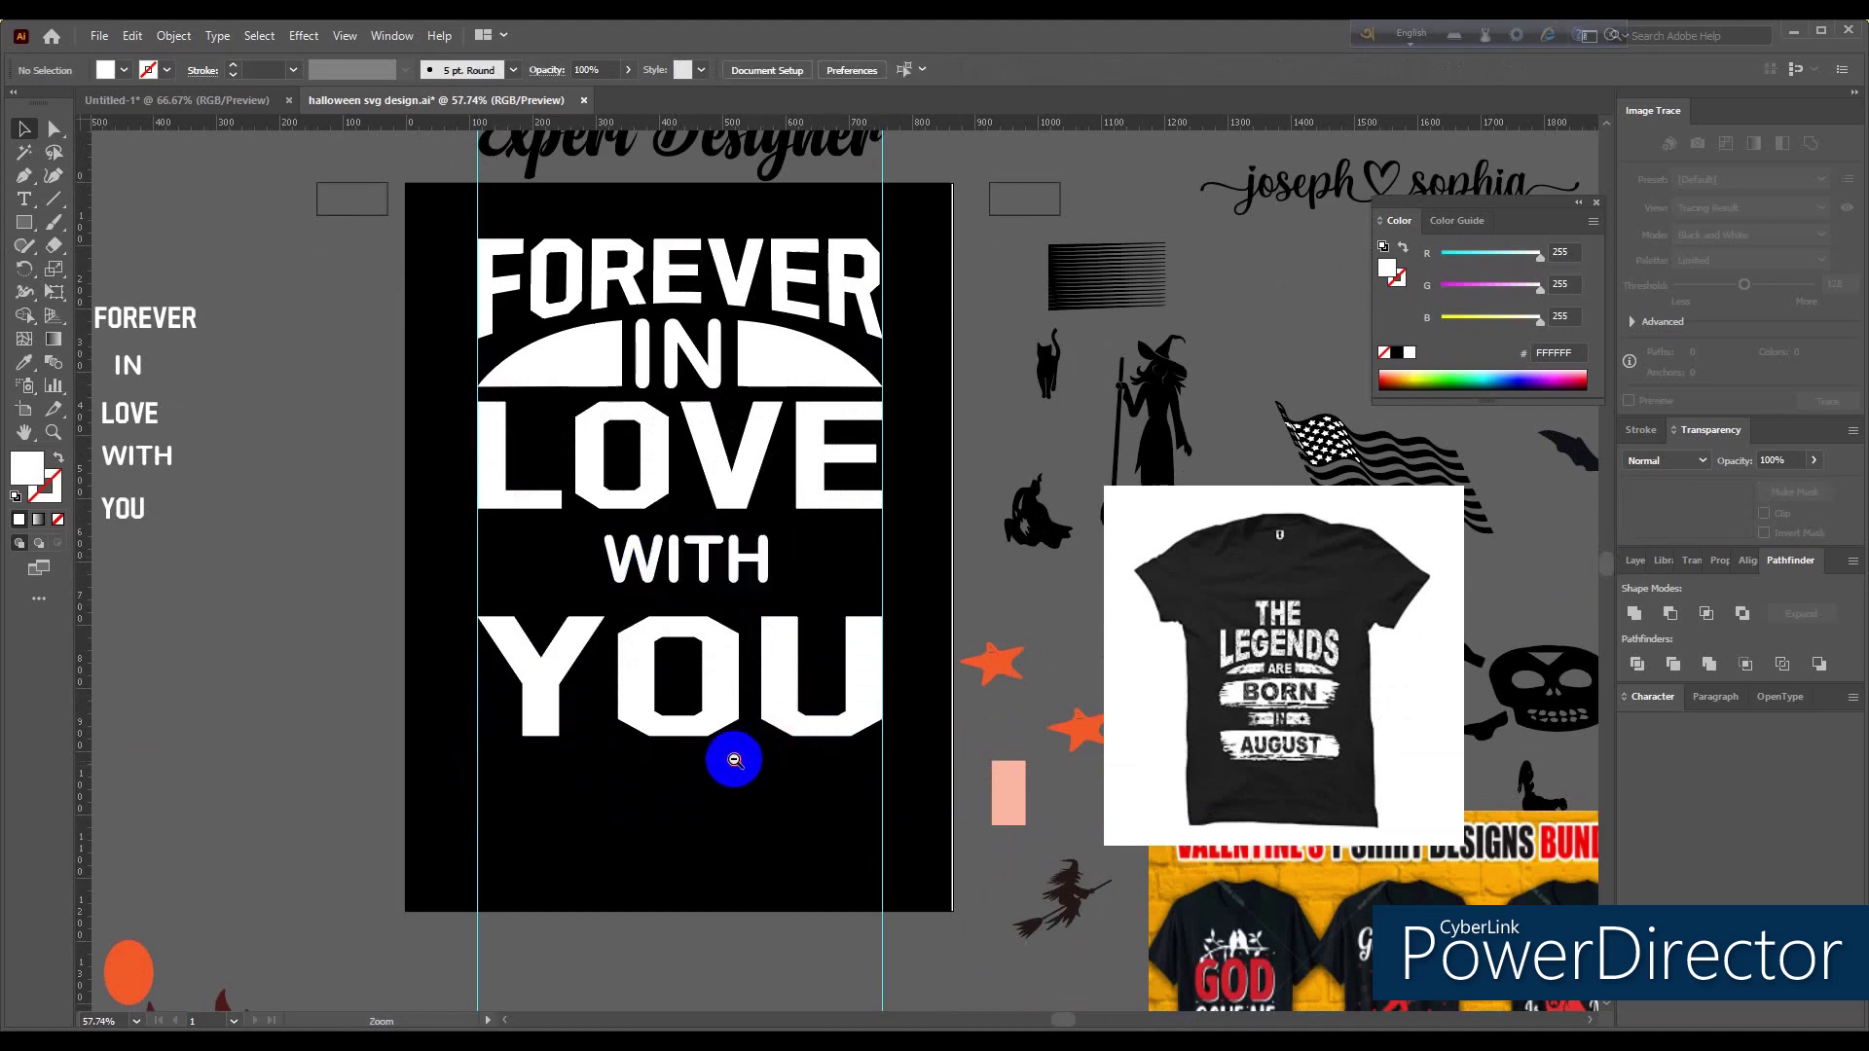
{"action": "left_click", "coordinate": [734, 760], "text": "alt"}
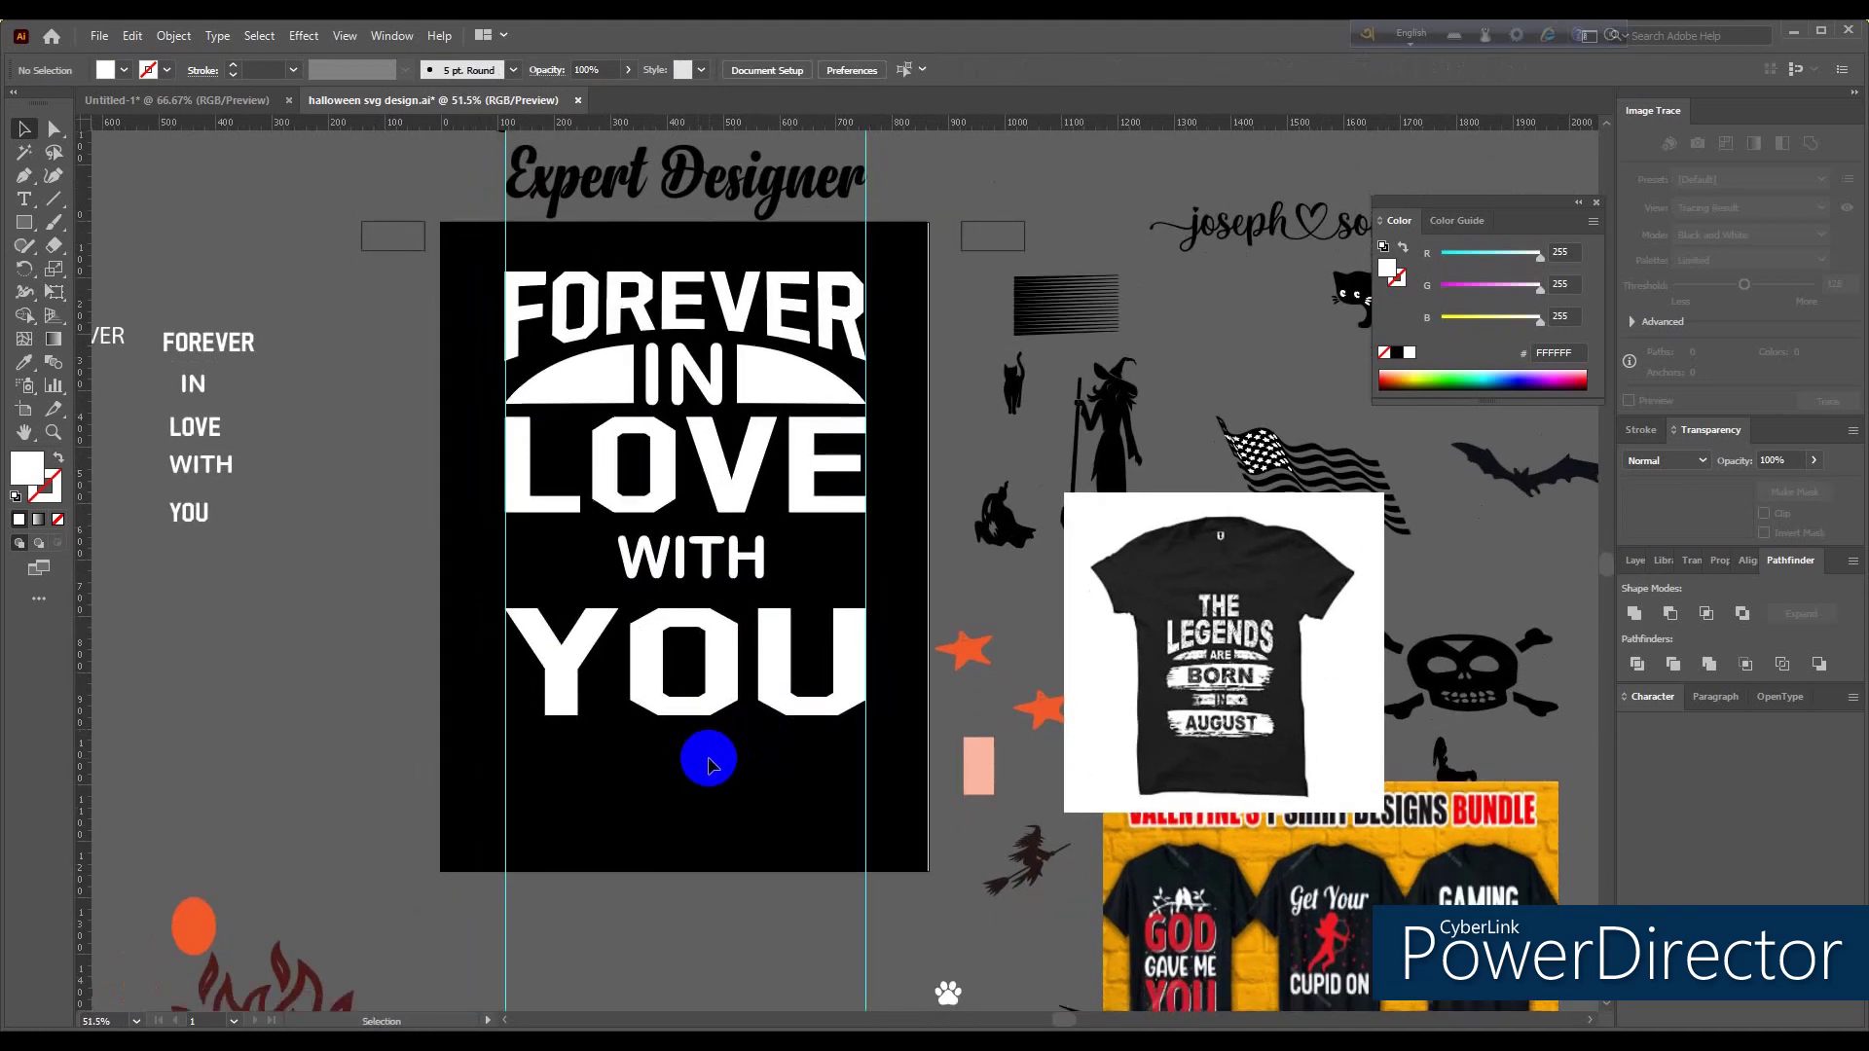
{"action": "left_click", "coordinate": [796, 676]}
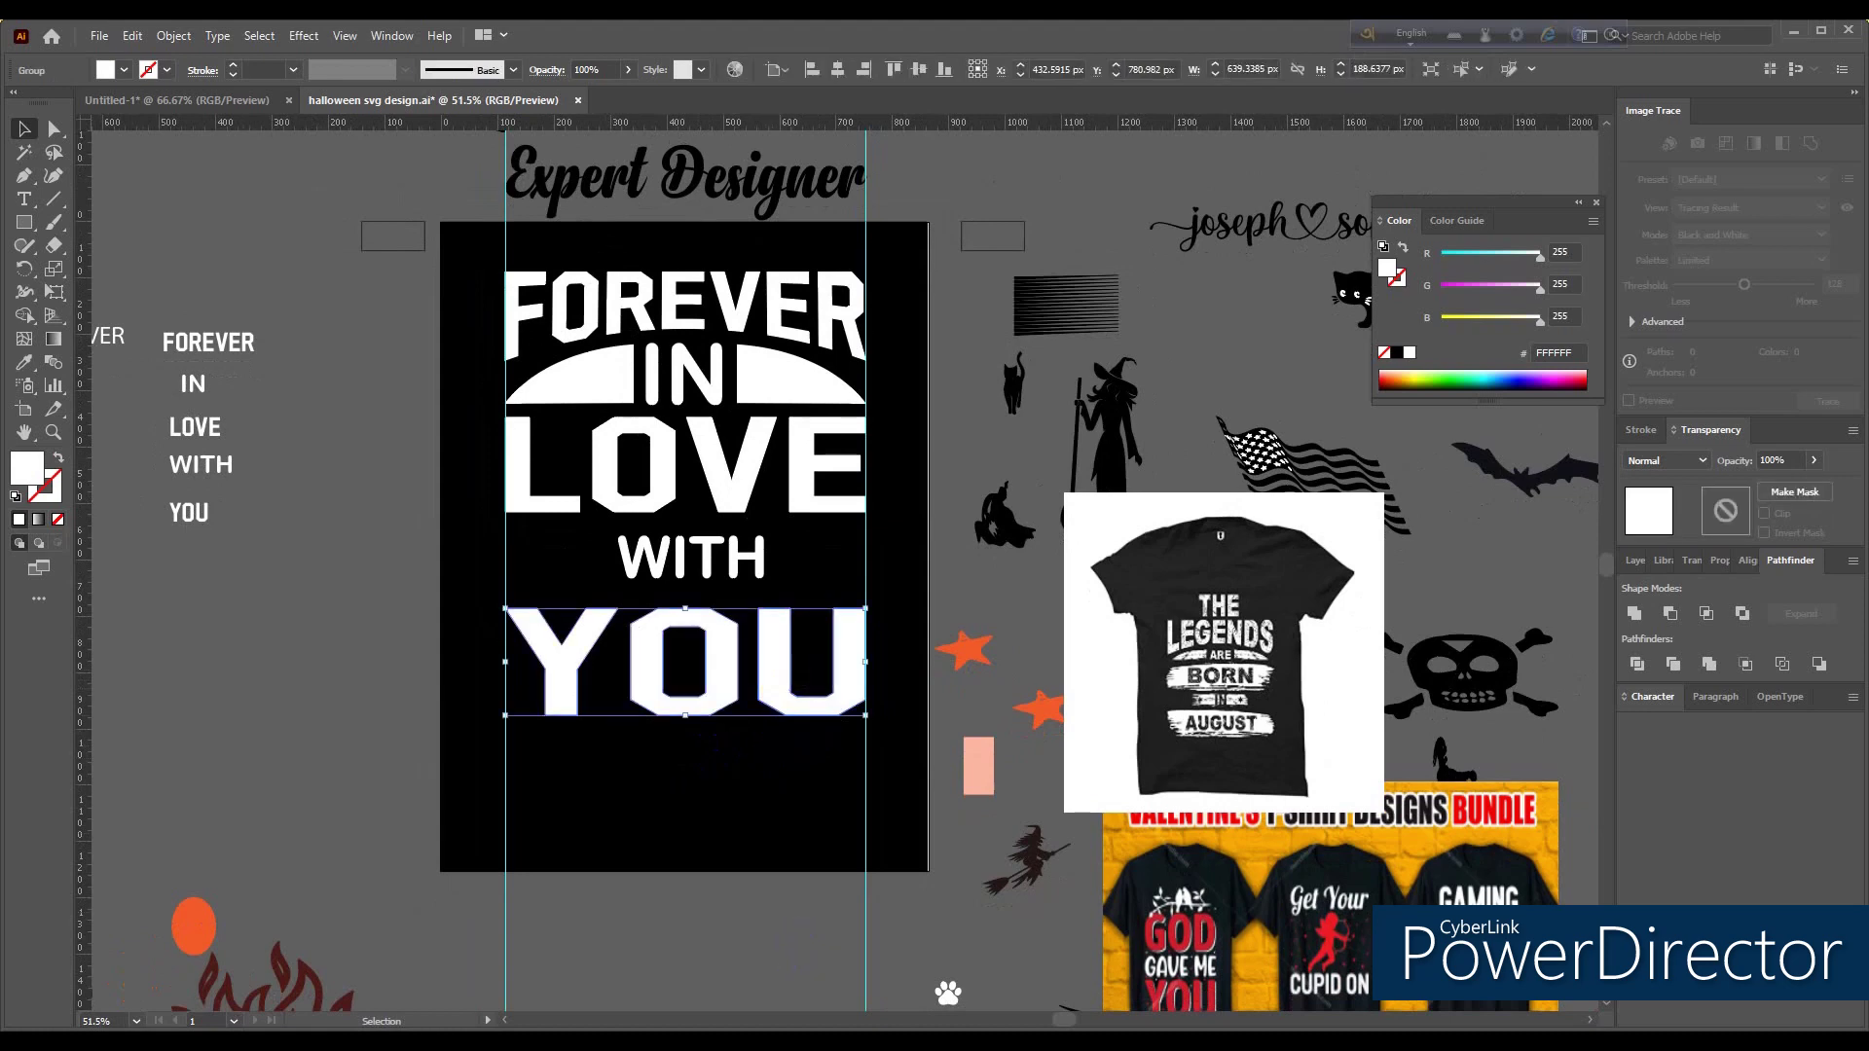
{"action": "left_click", "coordinate": [792, 820]}
{"action": "scroll", "coordinate": [792, 819], "scroll_direction": "up", "scroll_amount": 2}
{"action": "scroll", "coordinate": [806, 839], "scroll_direction": "down", "scroll_amount": 3}
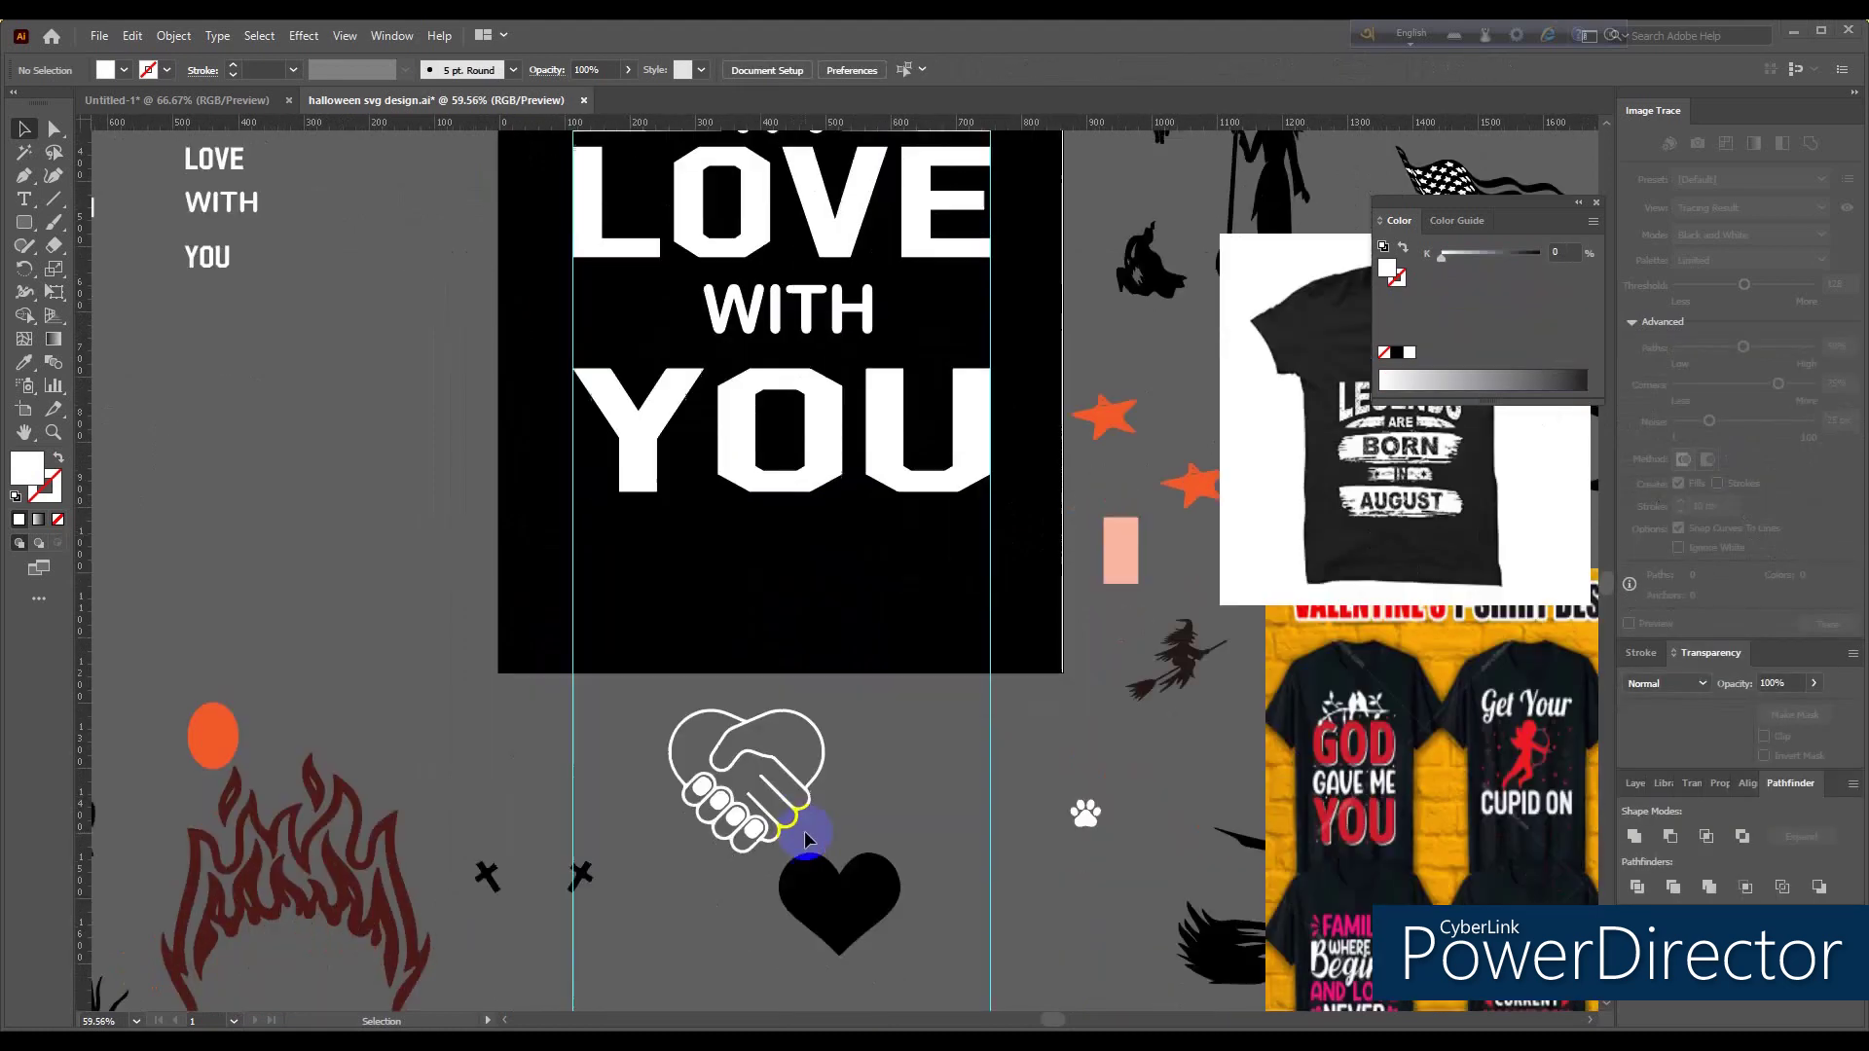
Step: Move the handshake-heart icon beside WITH and nudge WITH slightly up and left
{"action": "scroll", "coordinate": [805, 839], "scroll_direction": "up", "scroll_amount": 1}
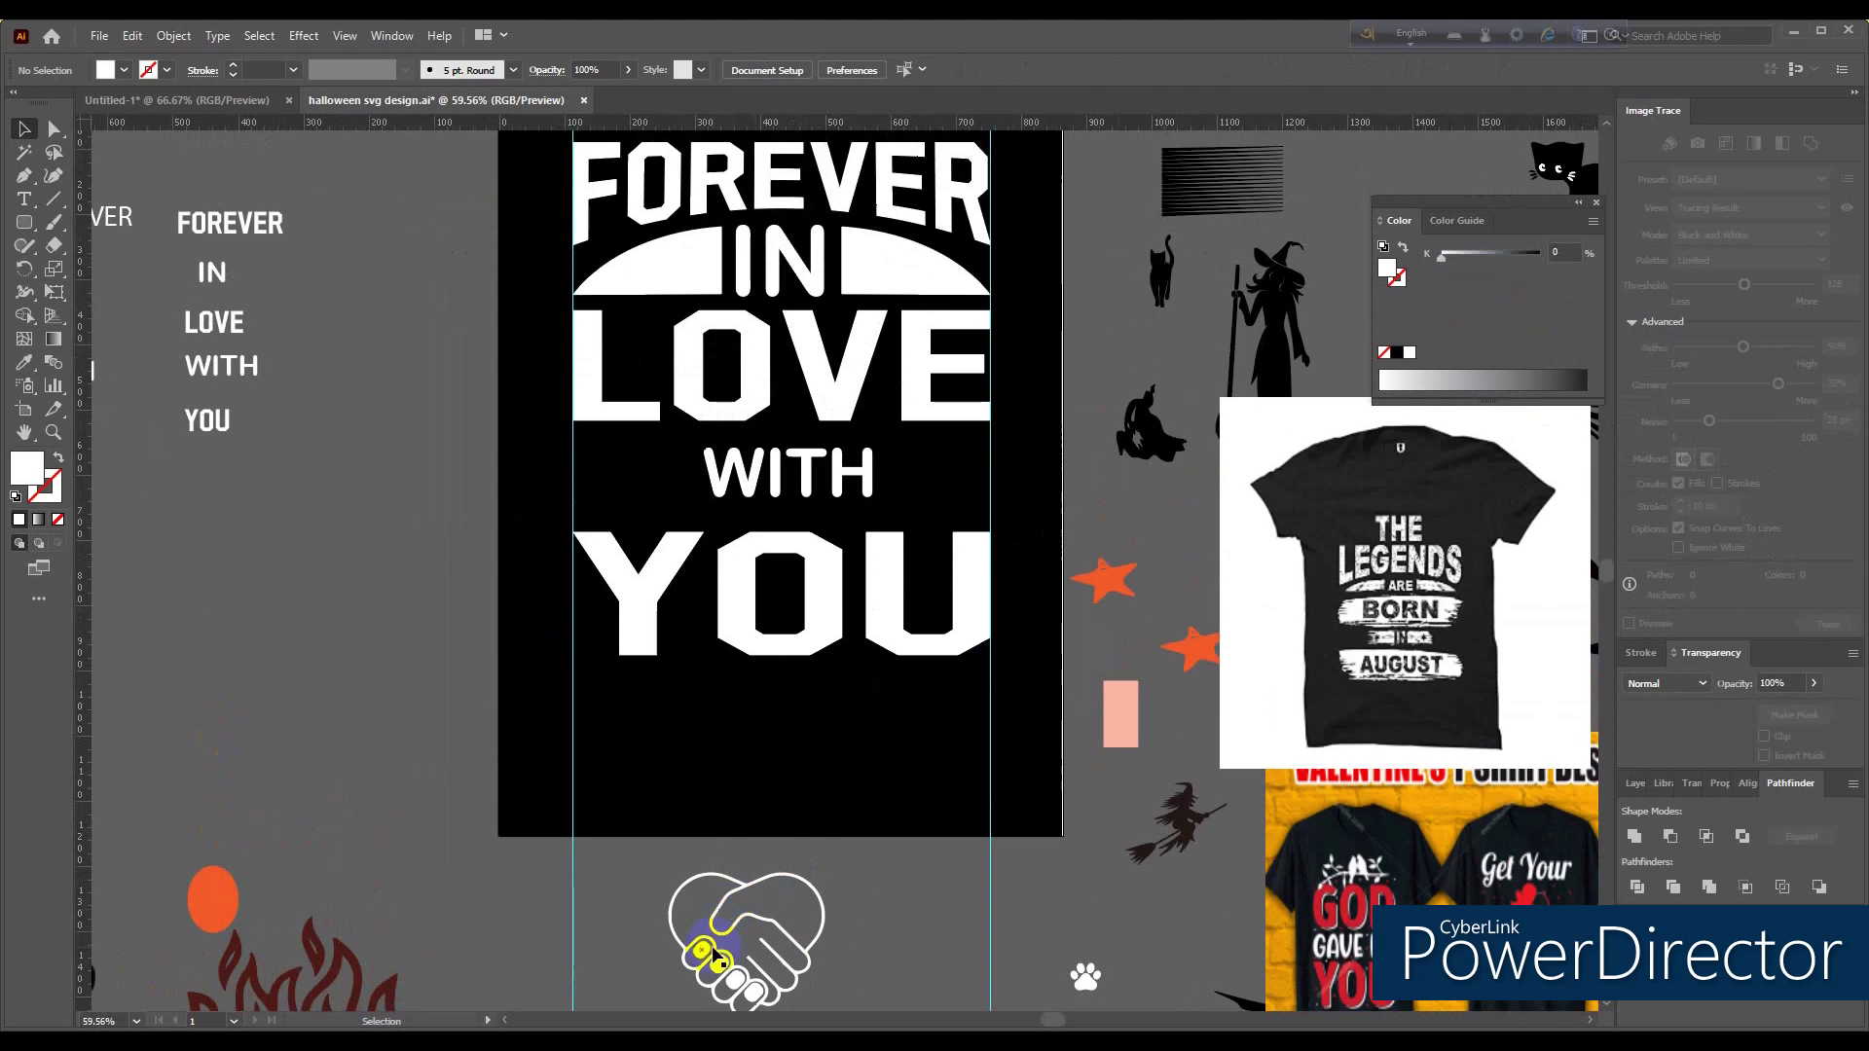
{"action": "left_click_drag", "start_coordinate": [749, 886], "coordinate": [964, 433]}
{"action": "scroll", "coordinate": [846, 646], "scroll_direction": "up", "scroll_amount": 3}
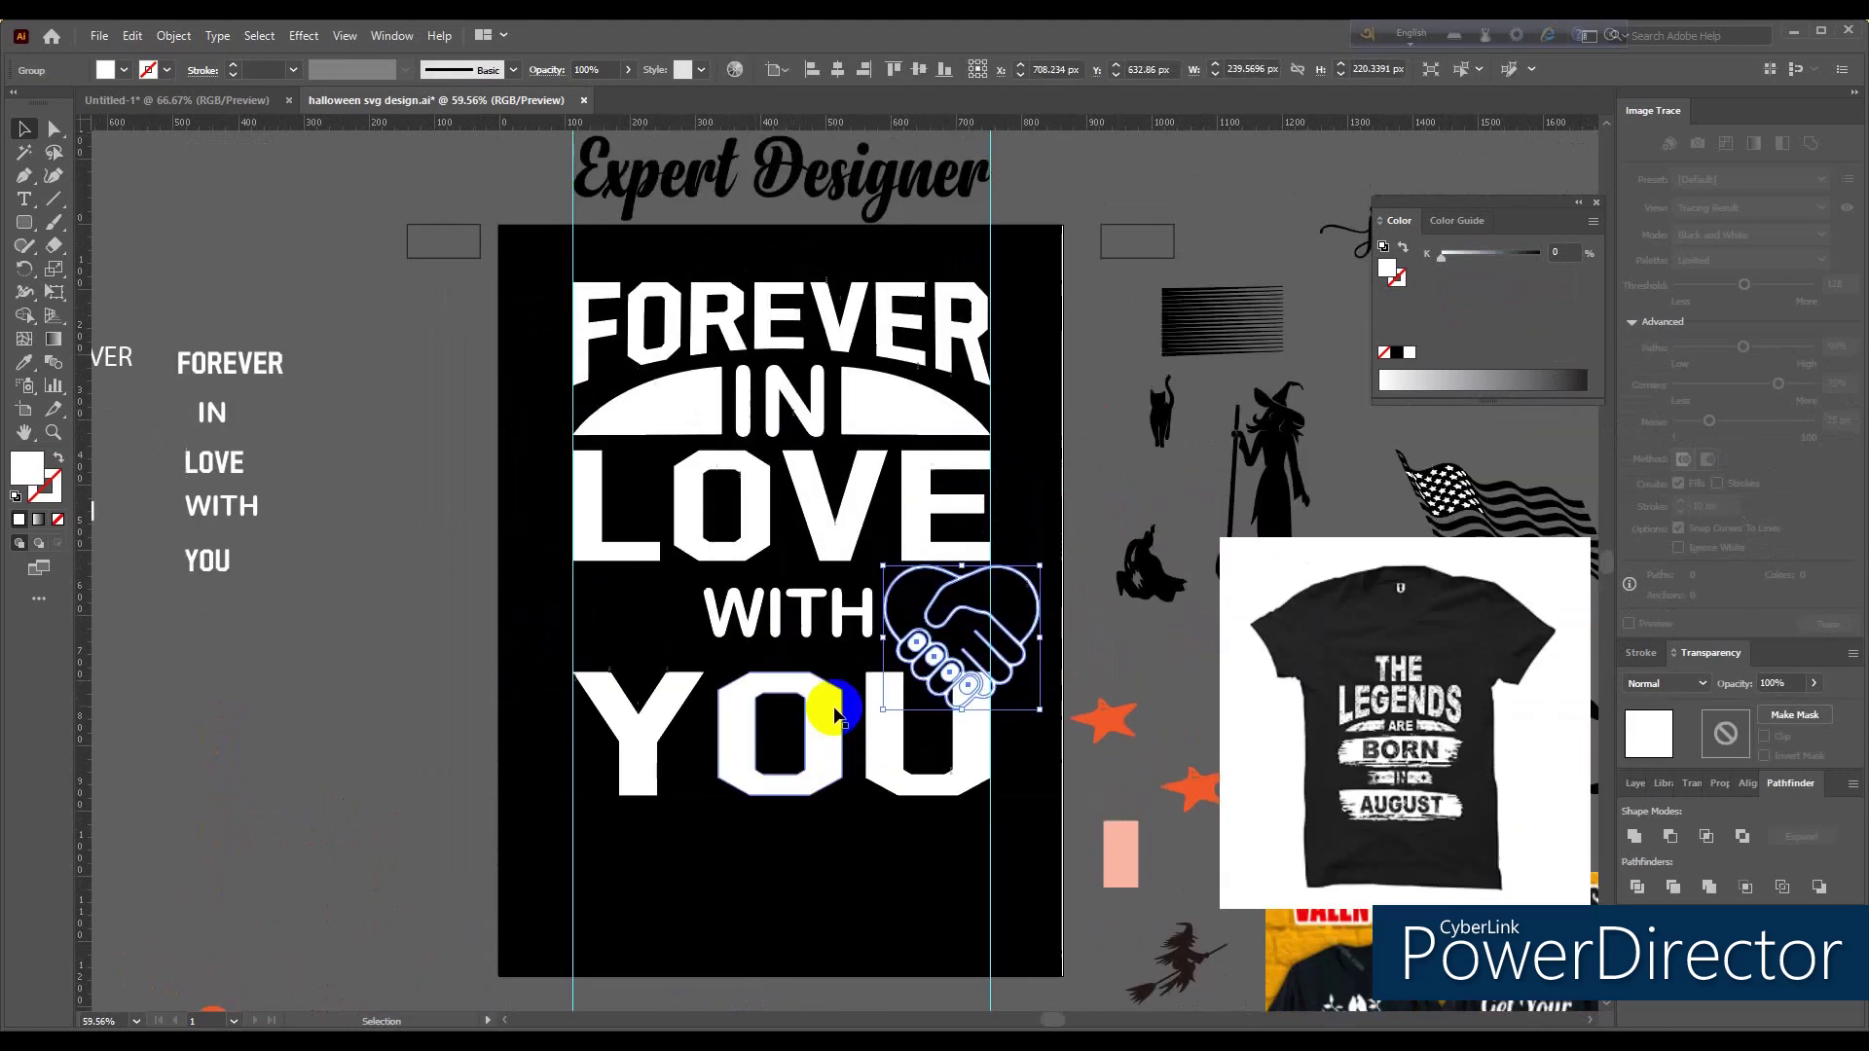
{"action": "key", "text": "z"}
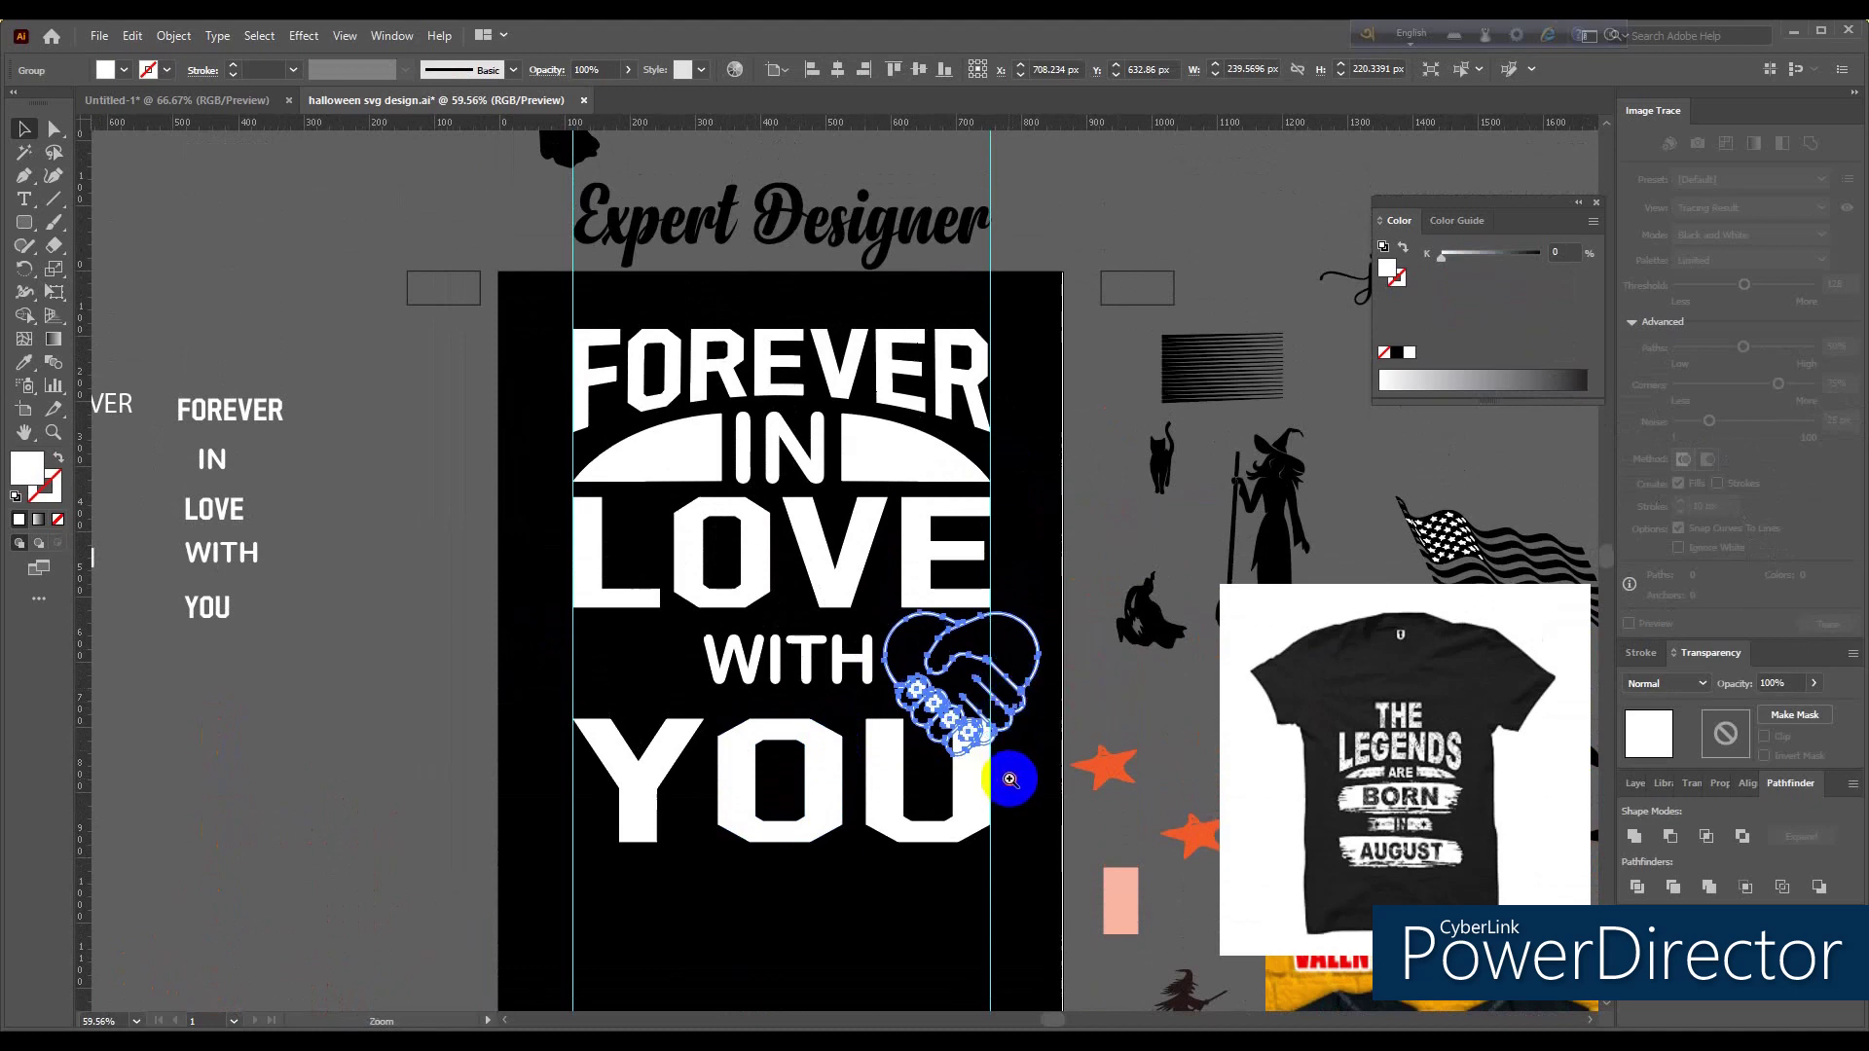
{"action": "left_click_drag", "start_coordinate": [1009, 779], "coordinate": [976, 749]}
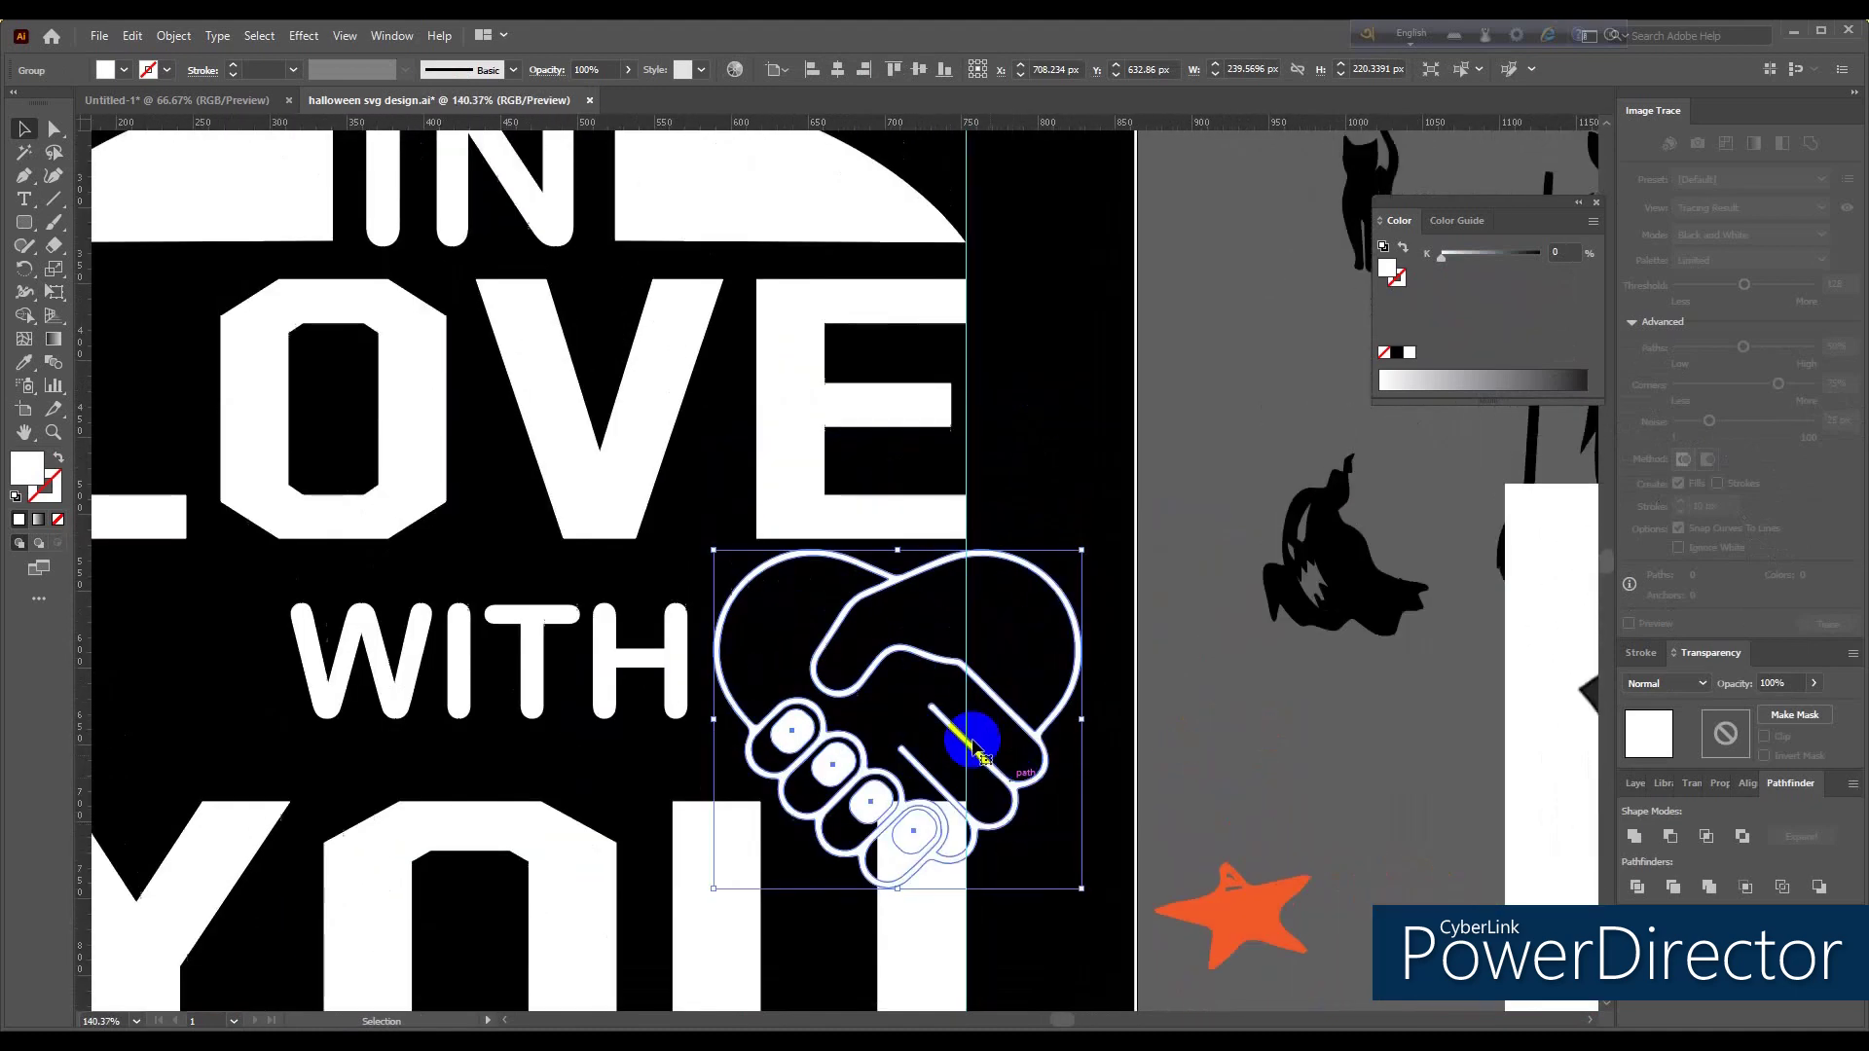
{"action": "scroll", "coordinate": [571, 717], "scroll_direction": "left", "scroll_amount": 3}
{"action": "left_click_drag", "start_coordinate": [645, 684], "coordinate": [623, 658]}
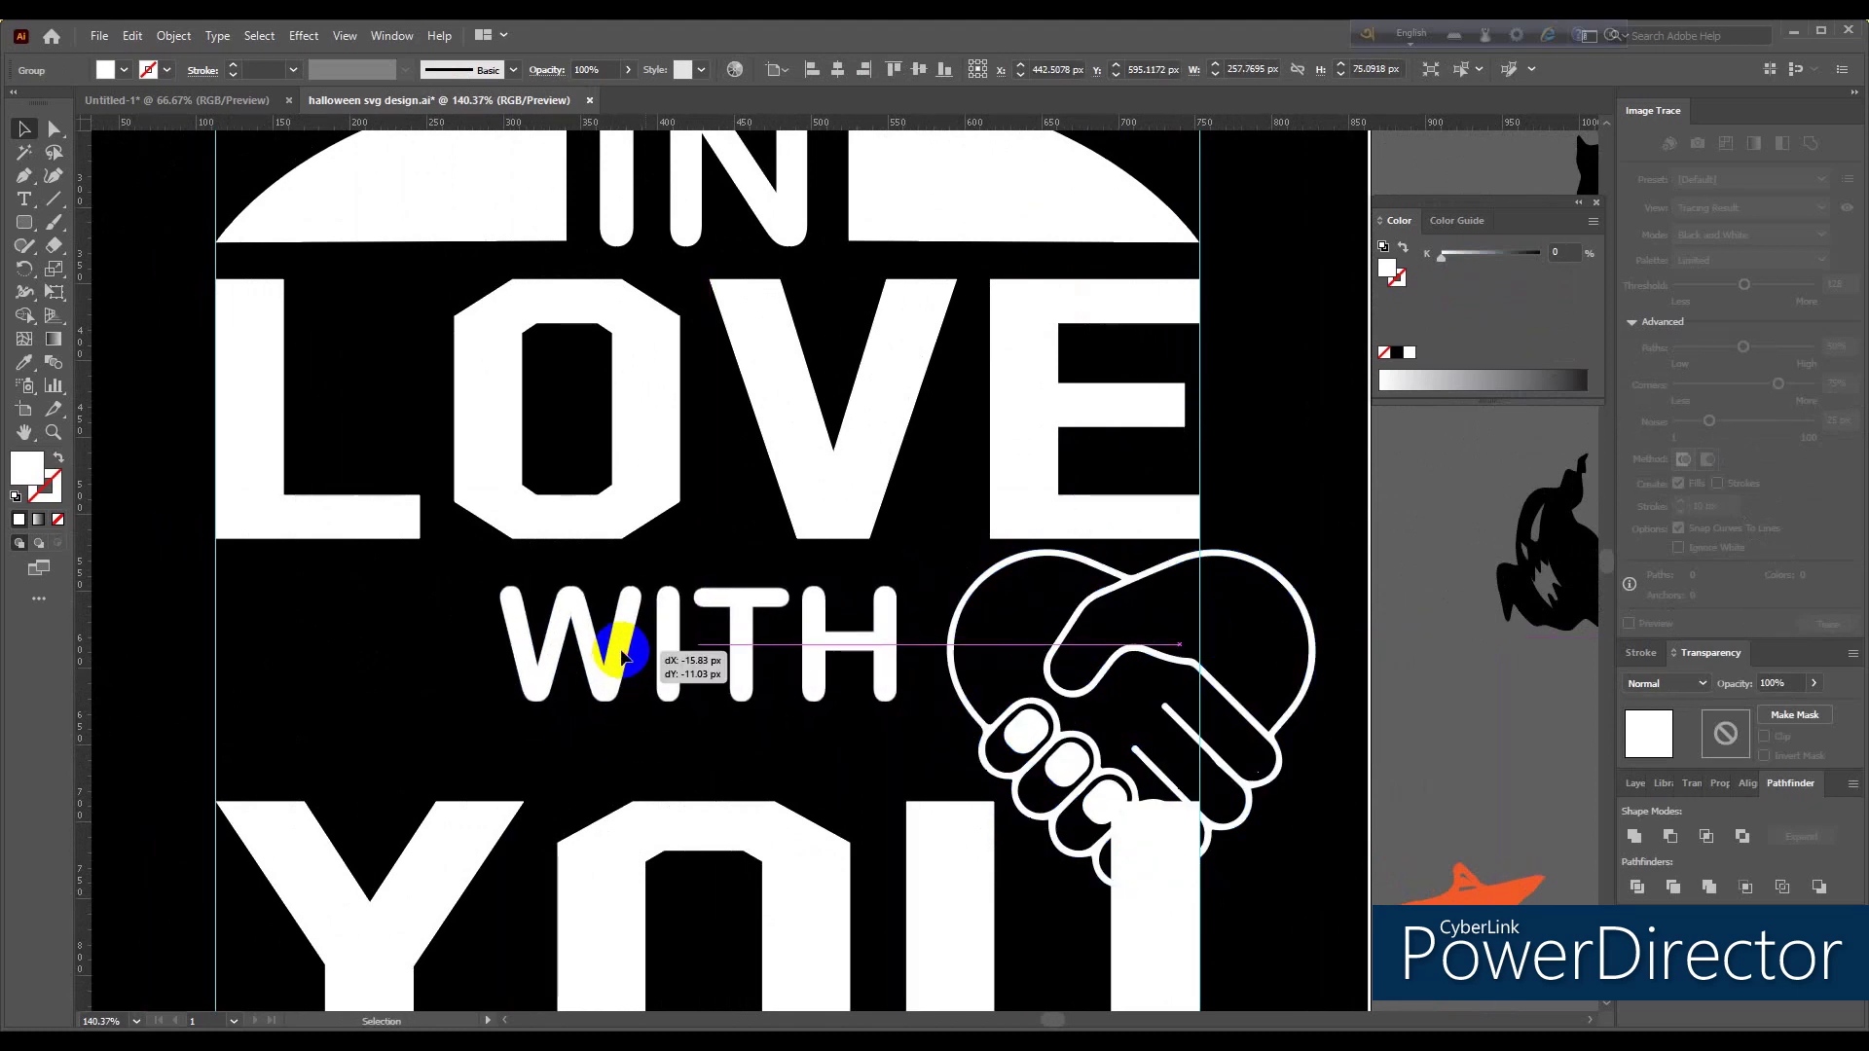
{"action": "scroll", "coordinate": [659, 668], "scroll_direction": "up", "scroll_amount": 3}
{"action": "scroll", "coordinate": [688, 659], "scroll_direction": "up", "scroll_amount": 2}
{"action": "scroll", "coordinate": [722, 664], "scroll_direction": "down", "scroll_amount": 2}
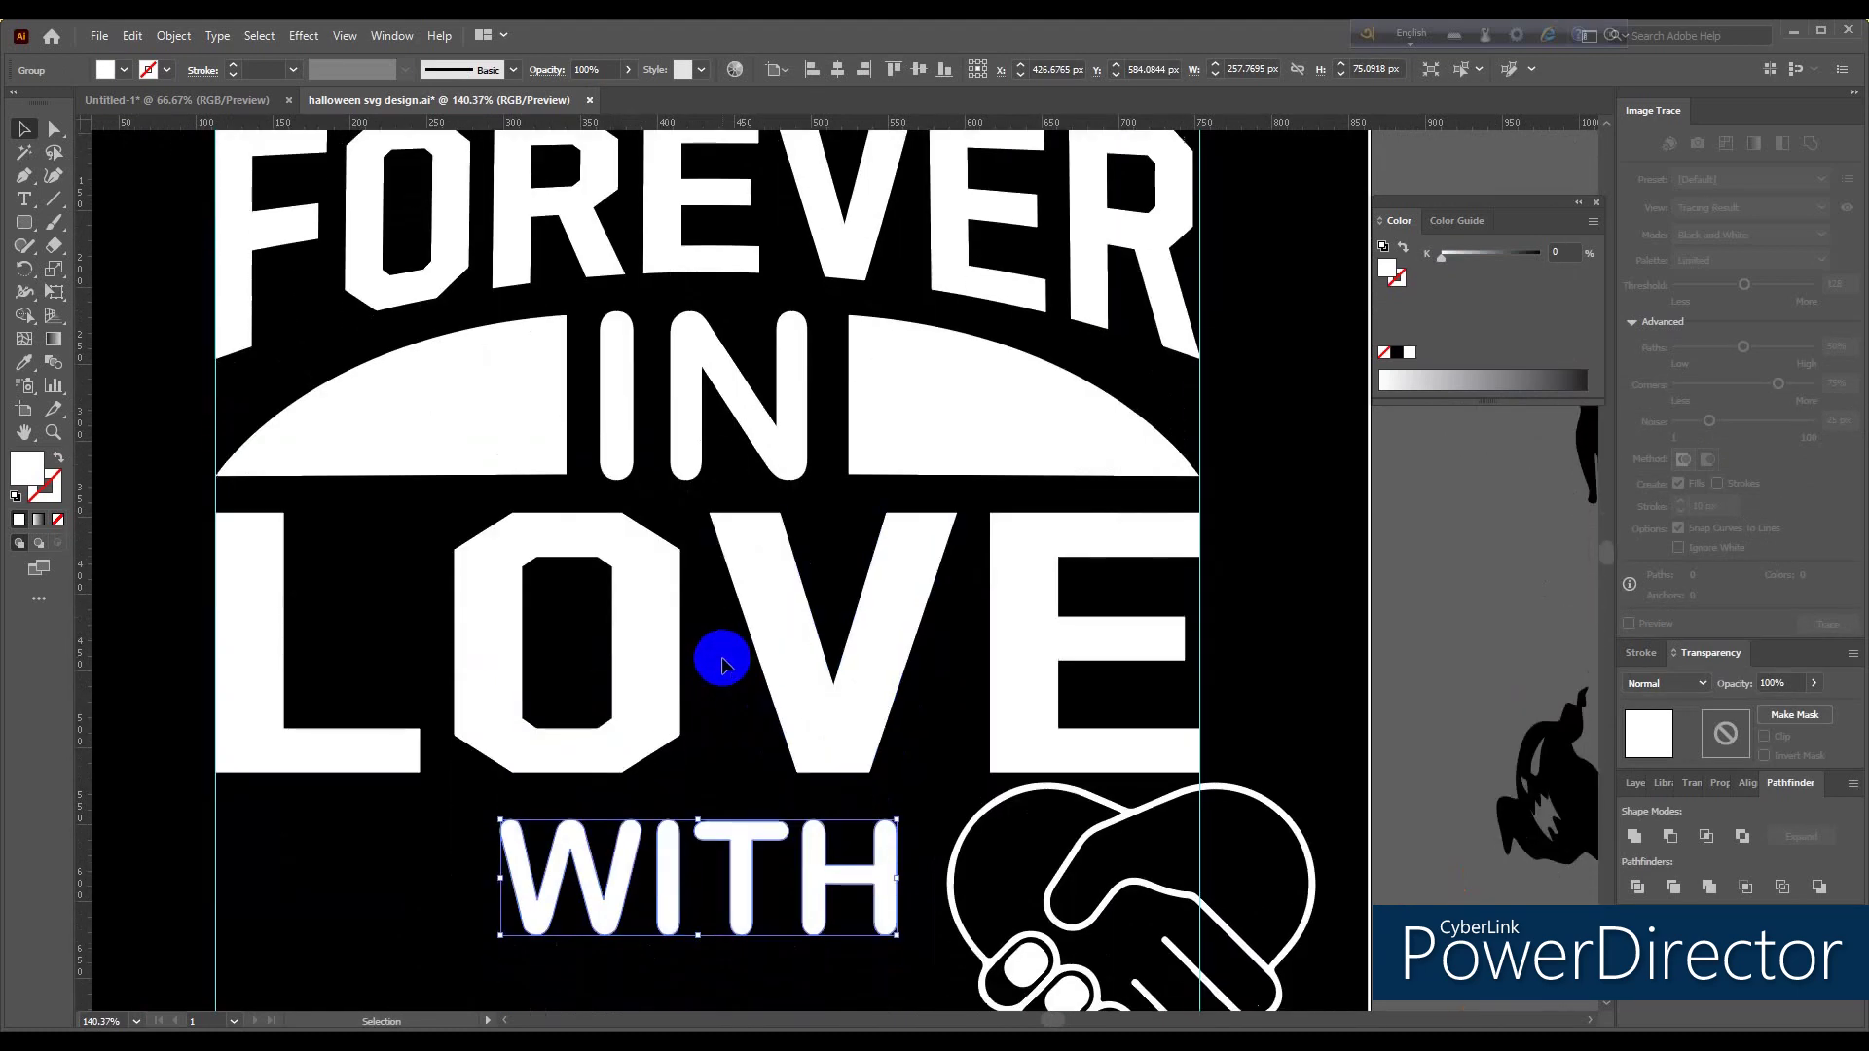
{"action": "scroll", "coordinate": [723, 664], "scroll_direction": "up", "scroll_amount": 2}
{"action": "left_click", "coordinate": [669, 345]}
{"action": "left_click", "coordinate": [884, 553]}
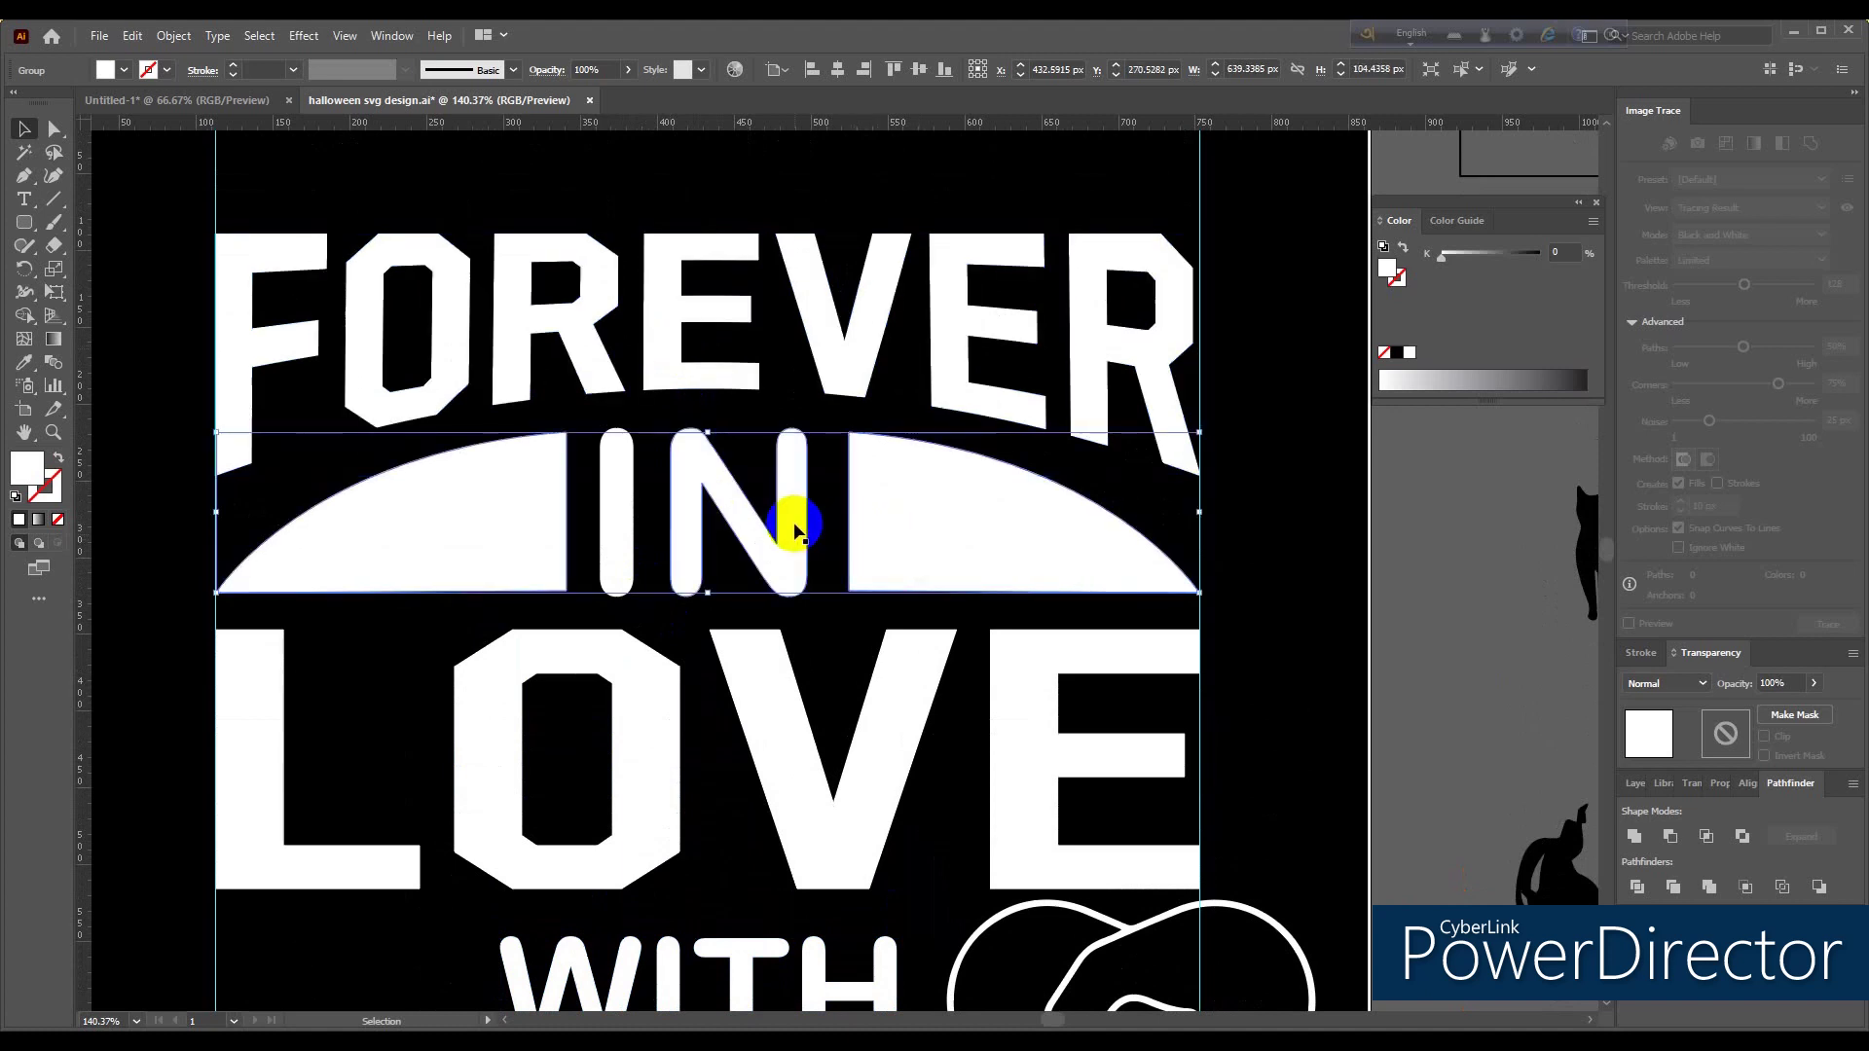
{"action": "left_click", "coordinate": [1181, 530]}
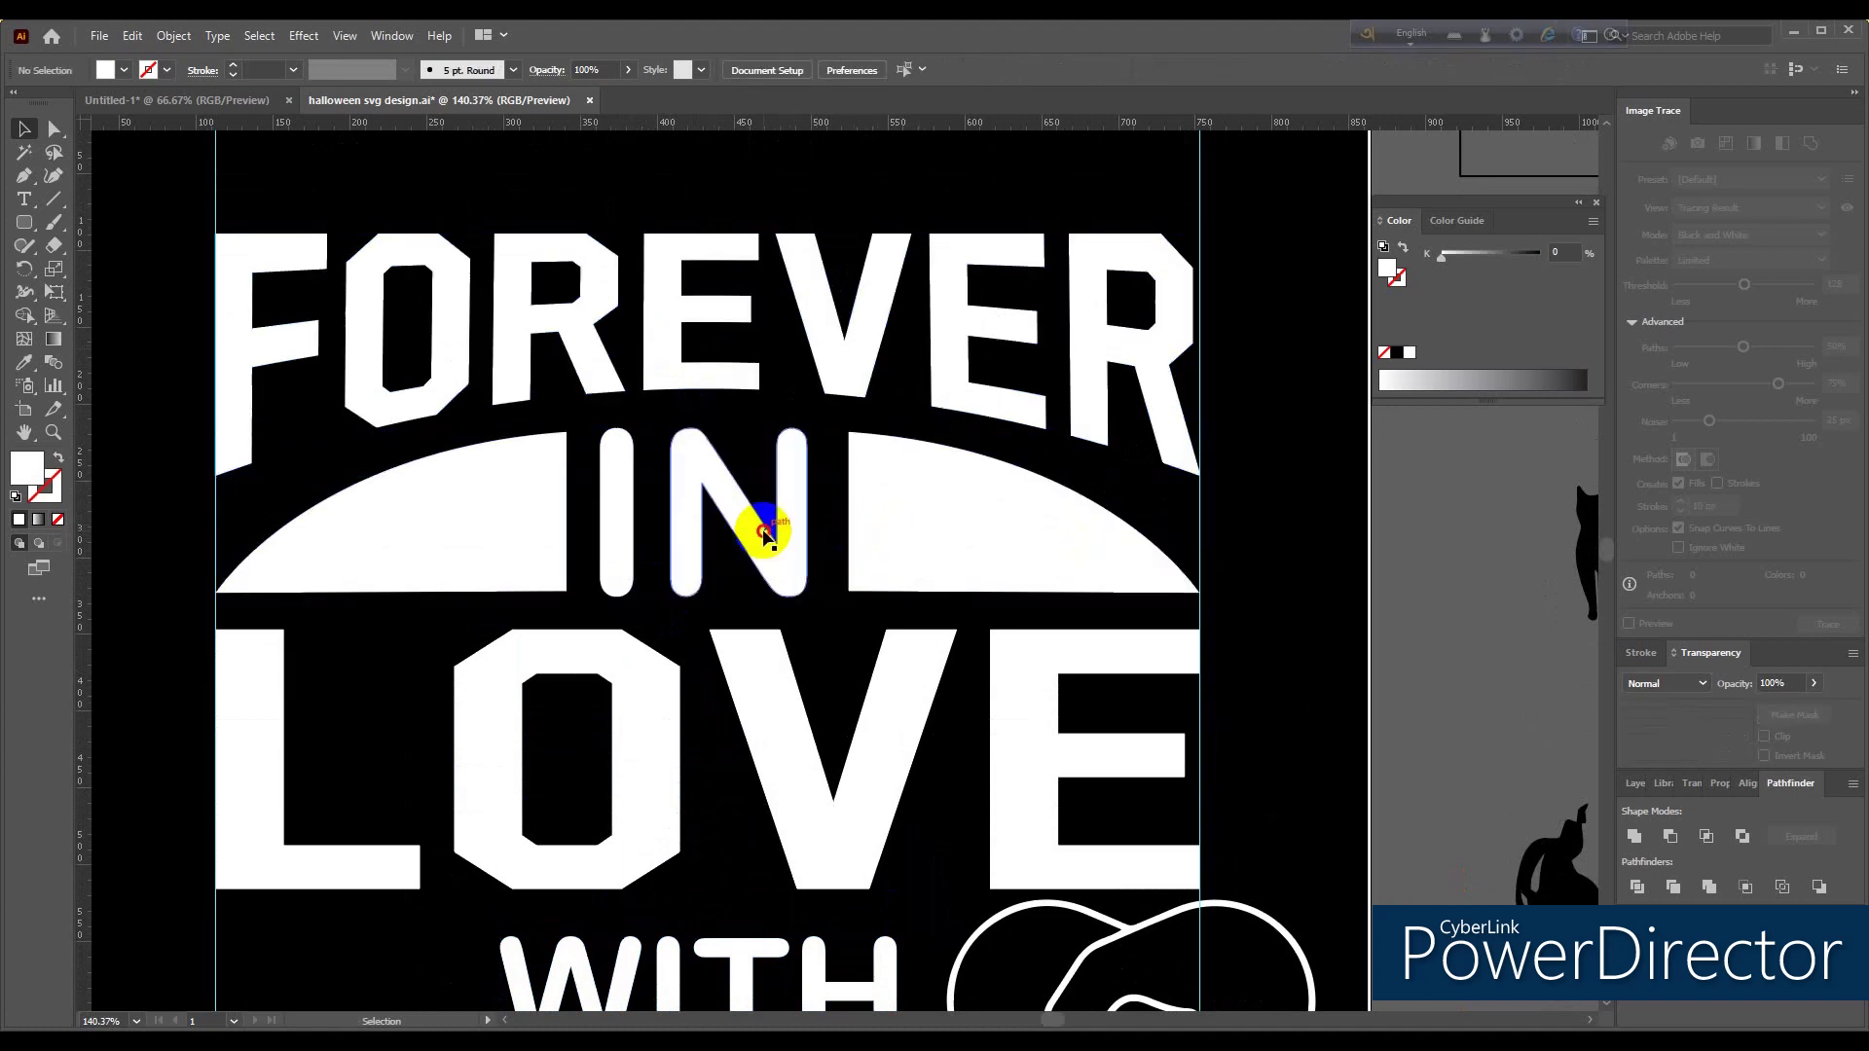
{"action": "left_click", "coordinate": [911, 530]}
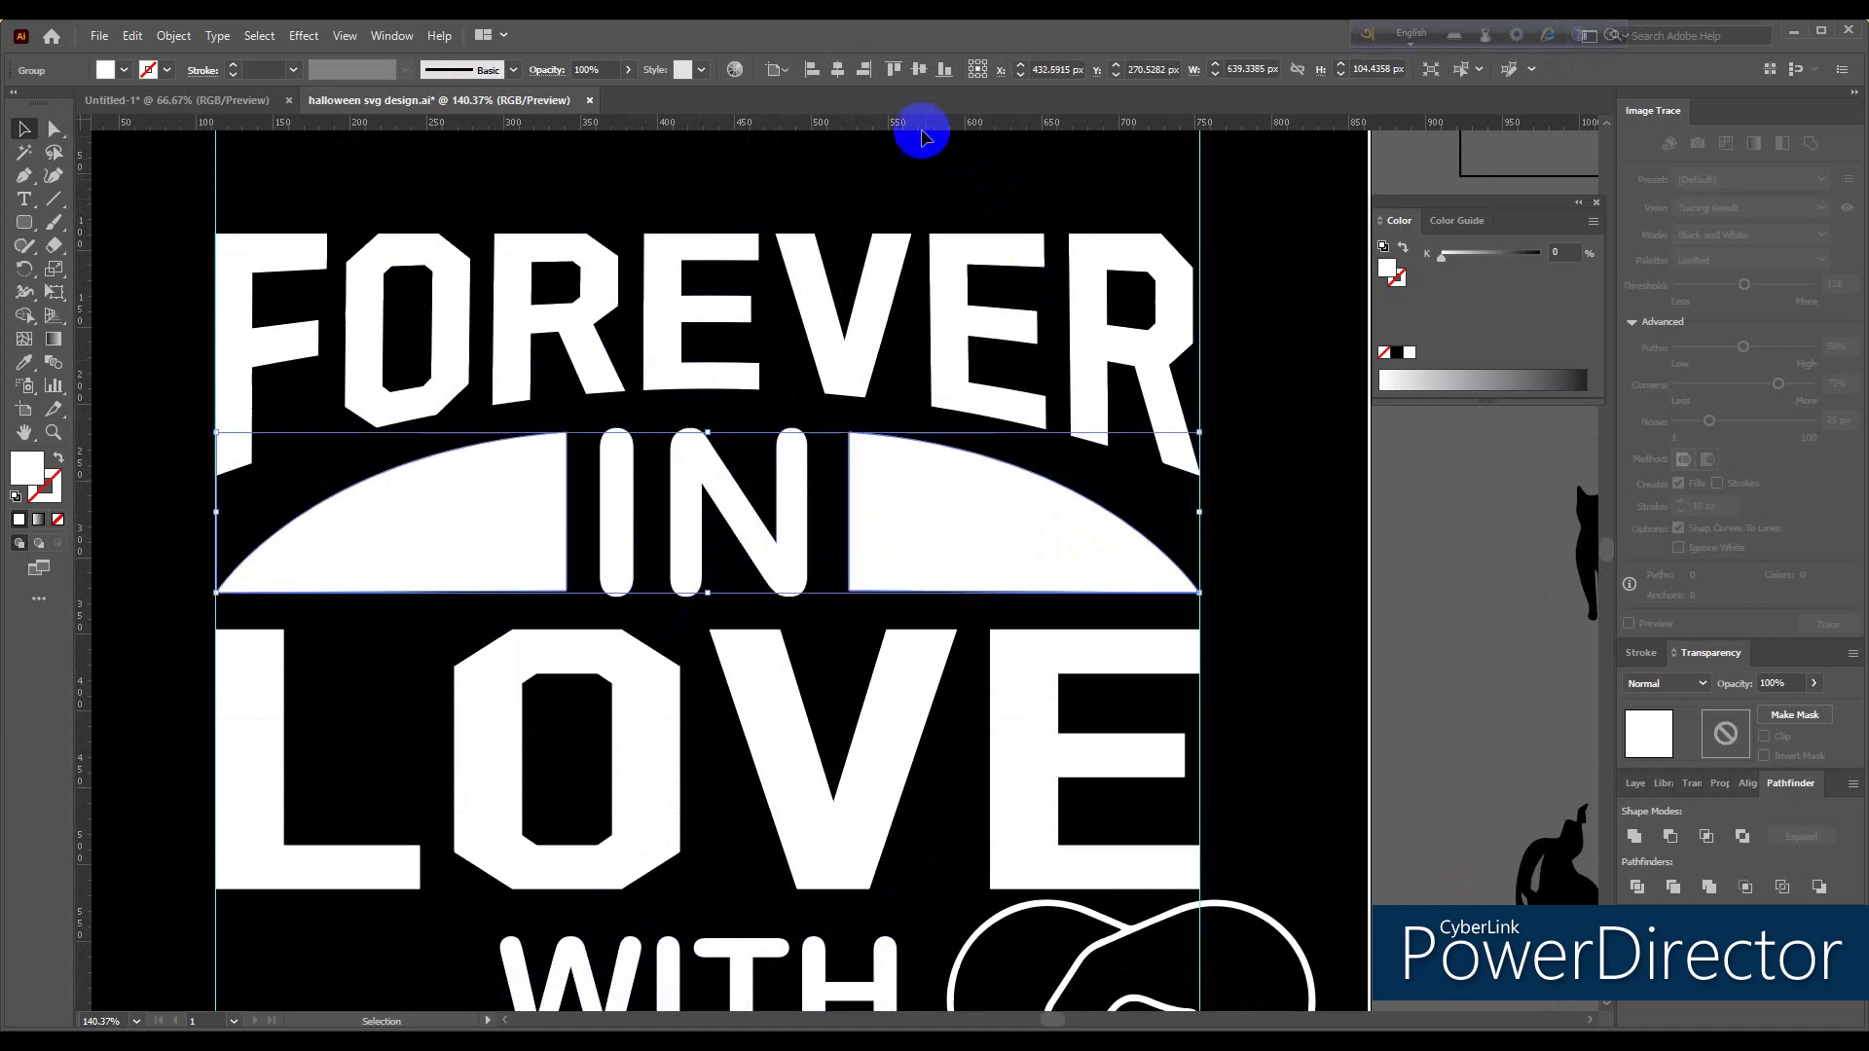
{"action": "left_click", "coordinate": [920, 70]}
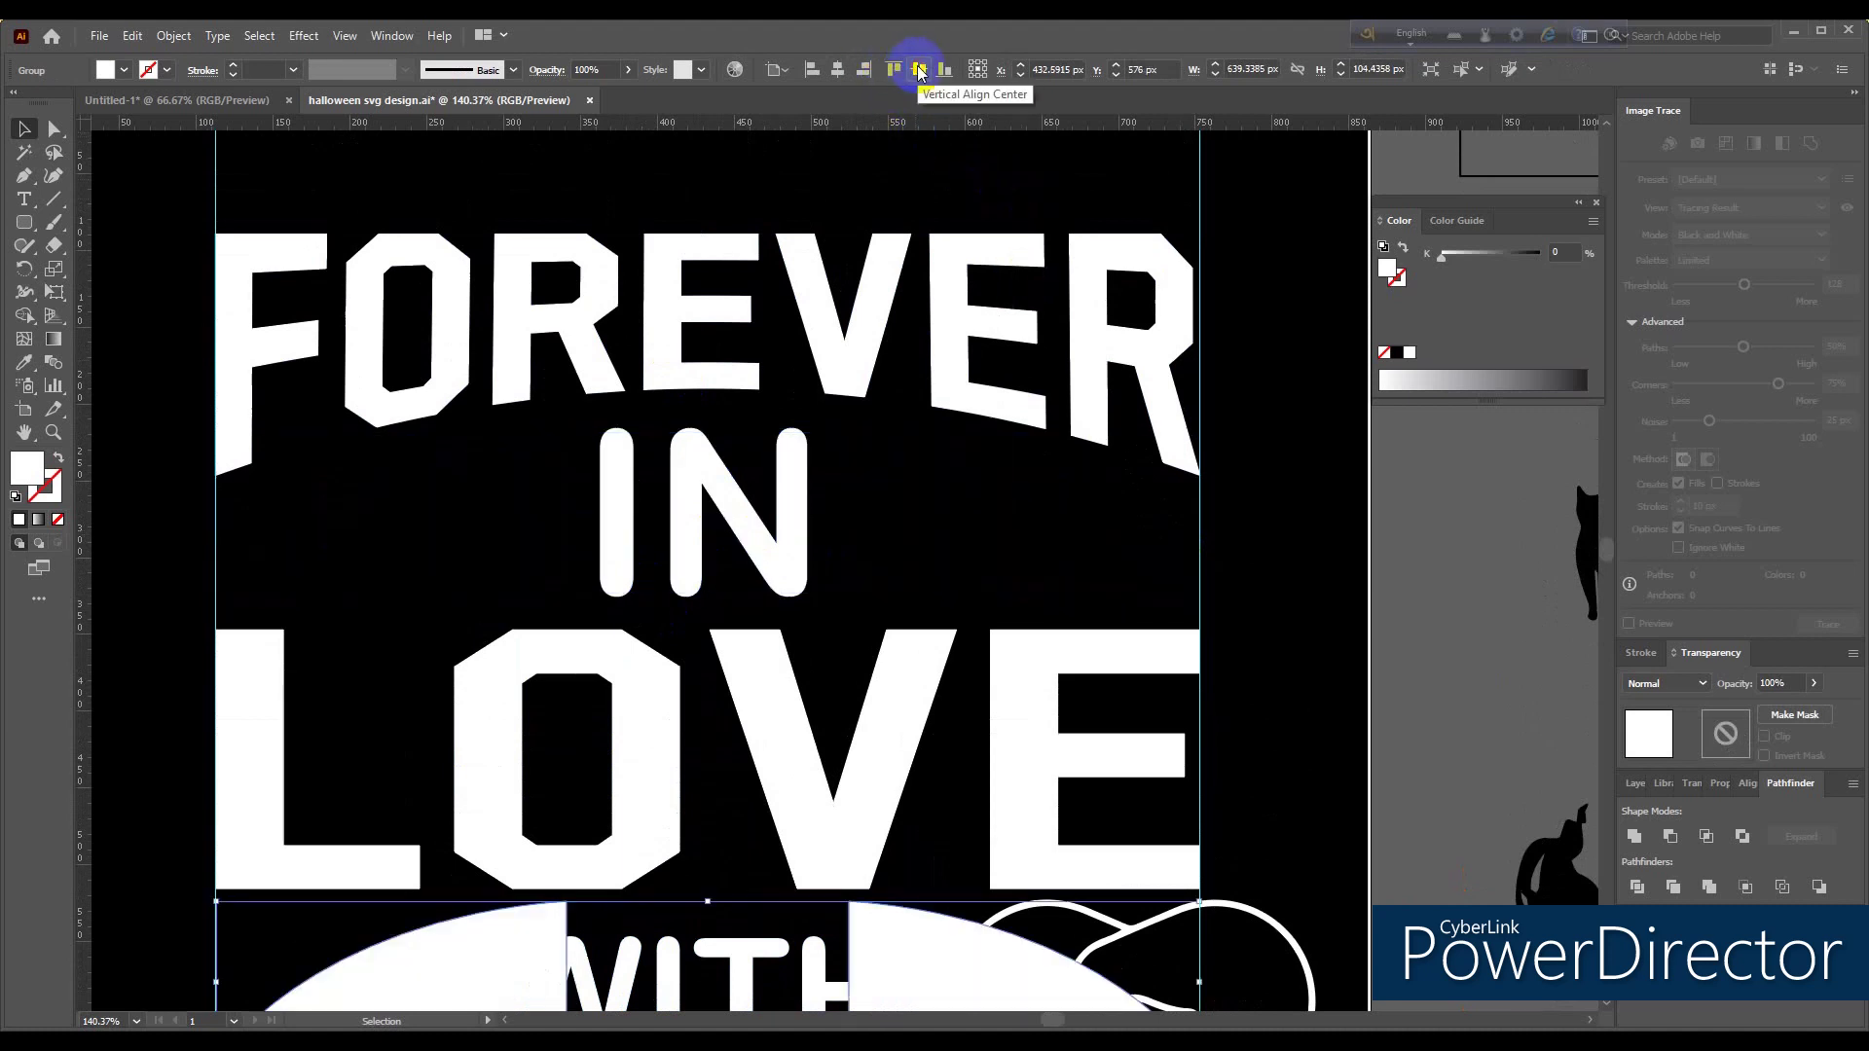
{"action": "key", "text": "ctrl+z"}
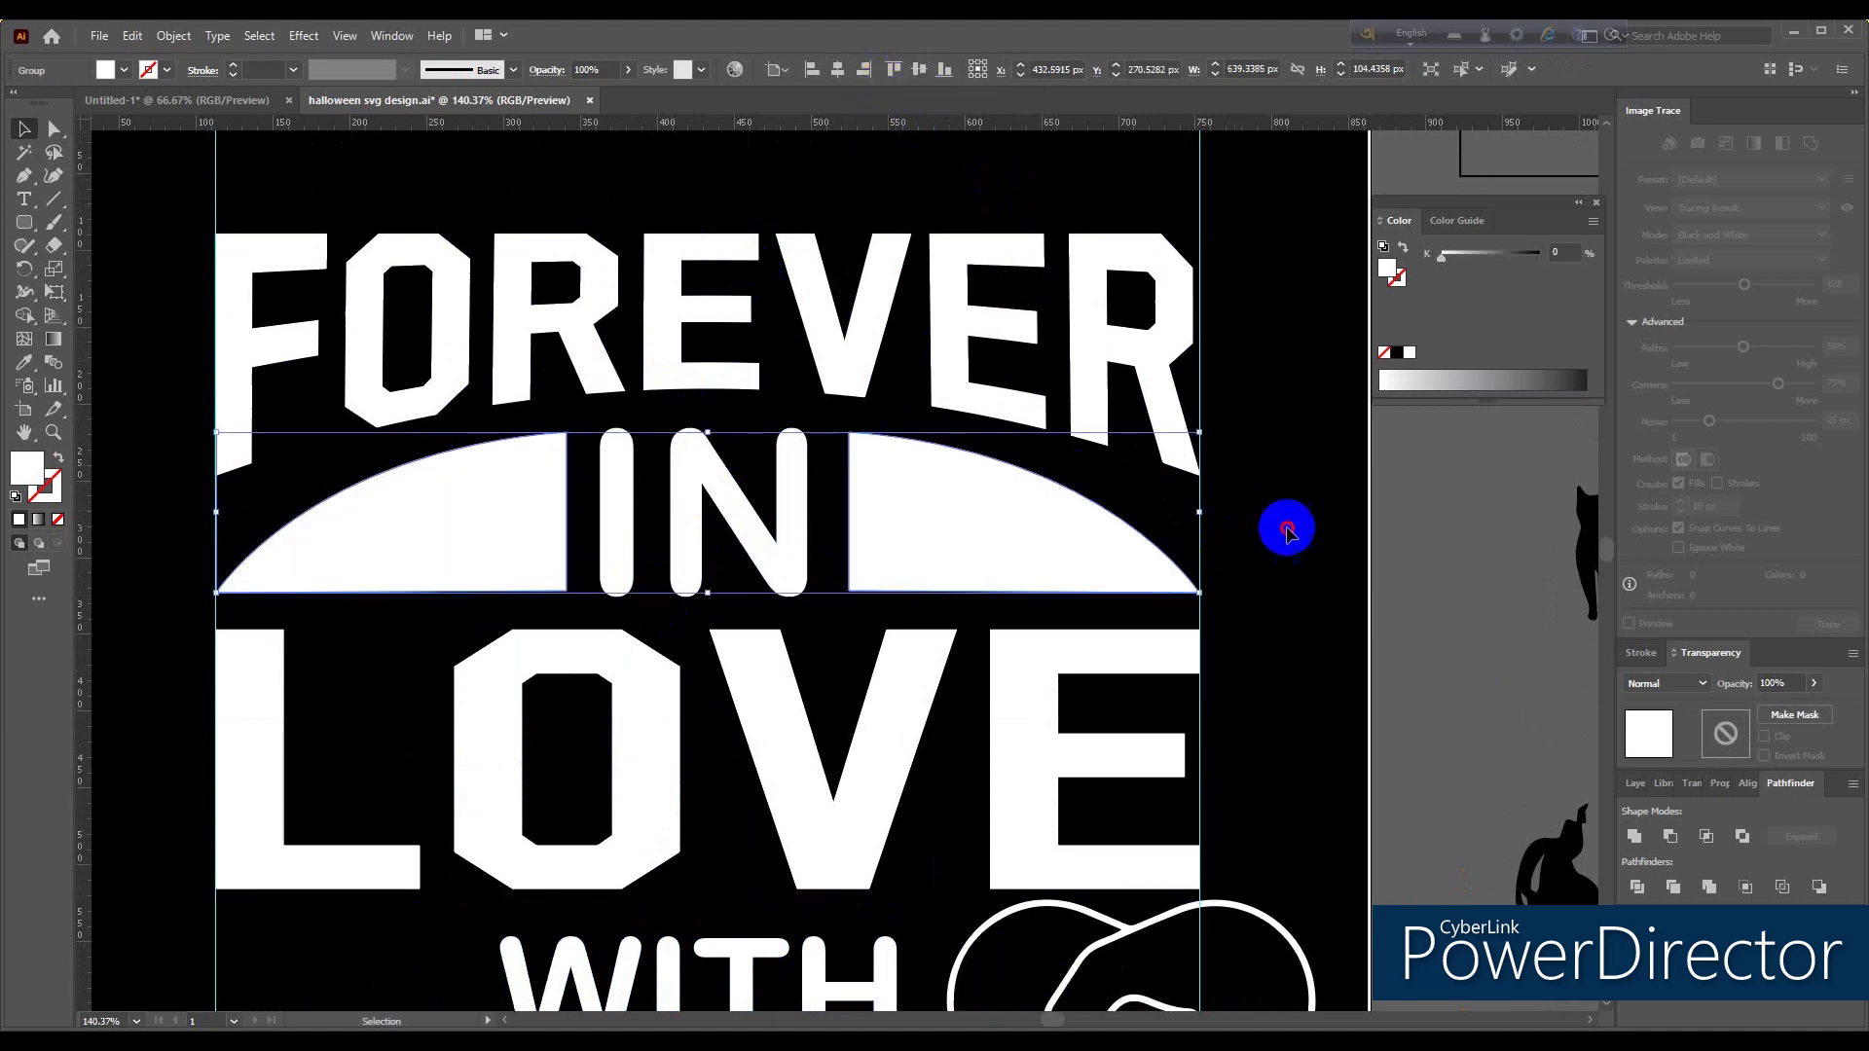
{"action": "left_click", "coordinate": [1283, 529]}
{"action": "left_click", "coordinate": [716, 506]}
{"action": "left_click", "coordinate": [918, 521], "text": "shift"}
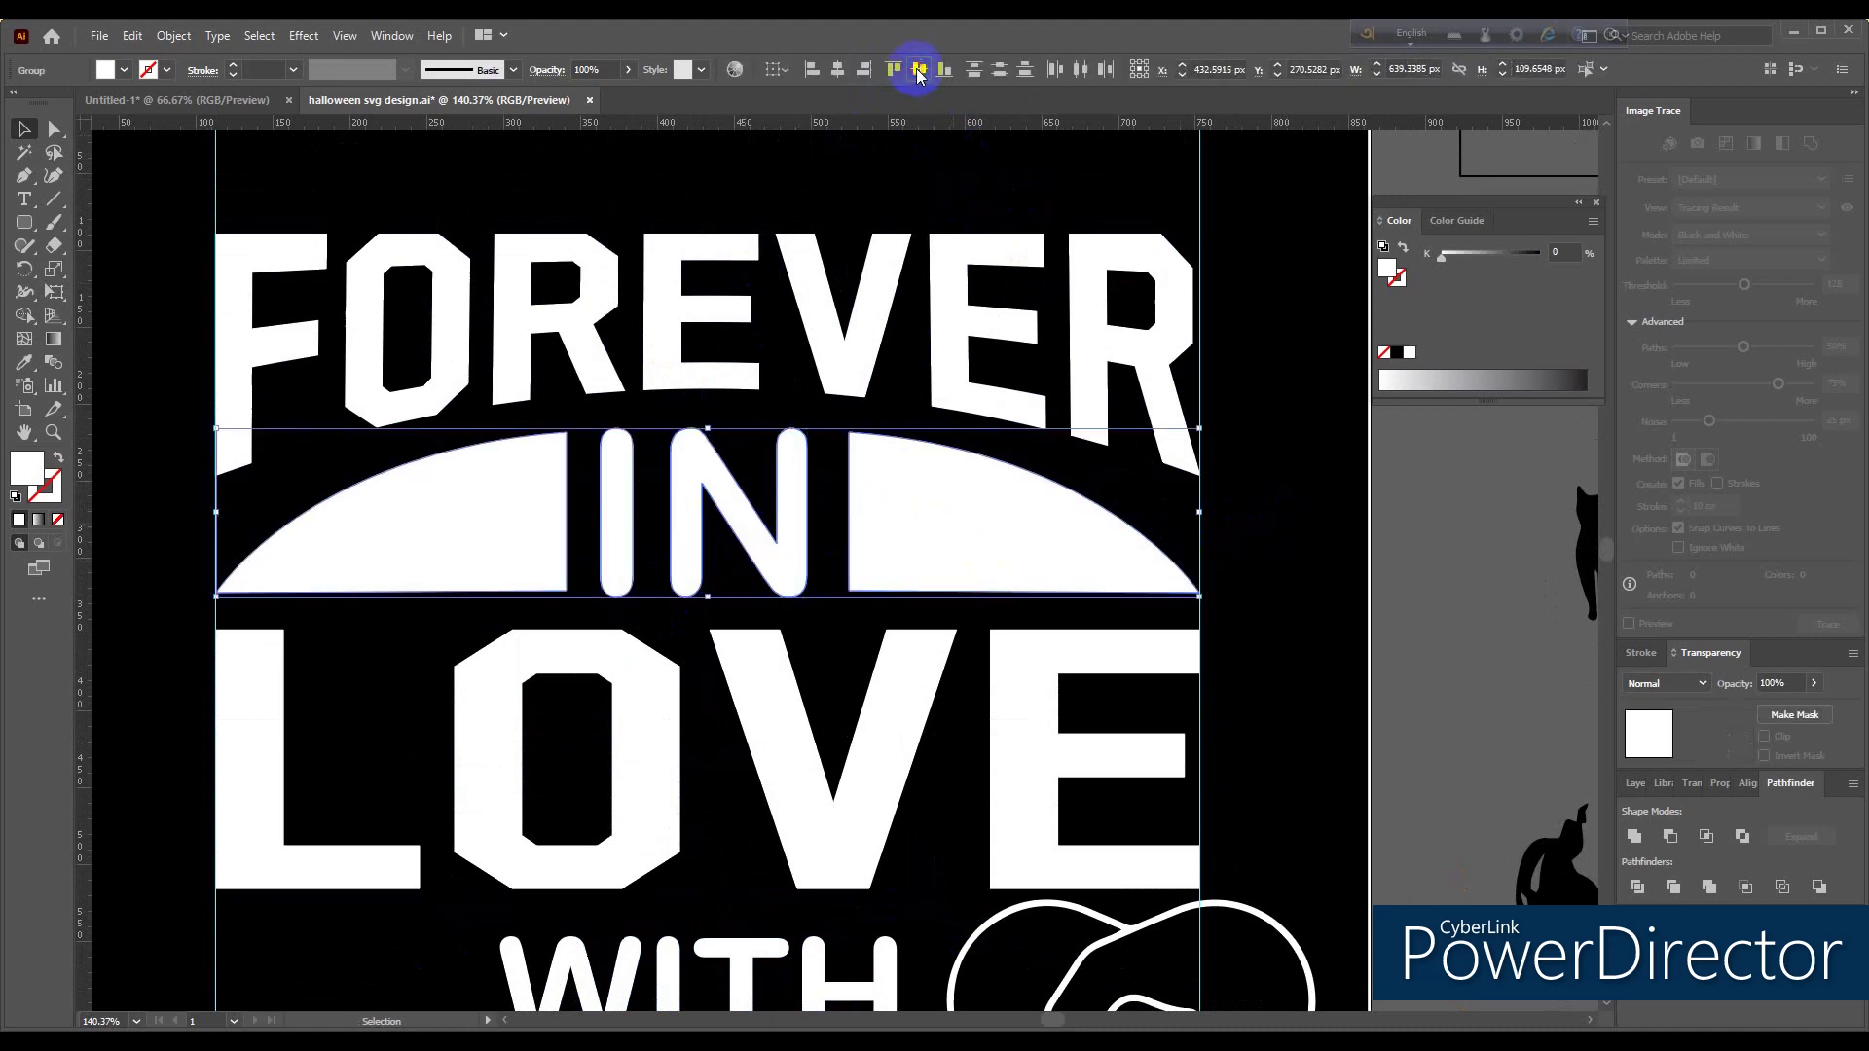
{"action": "key", "text": "a"}
{"action": "key", "text": "v"}
{"action": "left_click", "coordinate": [1057, 549]}
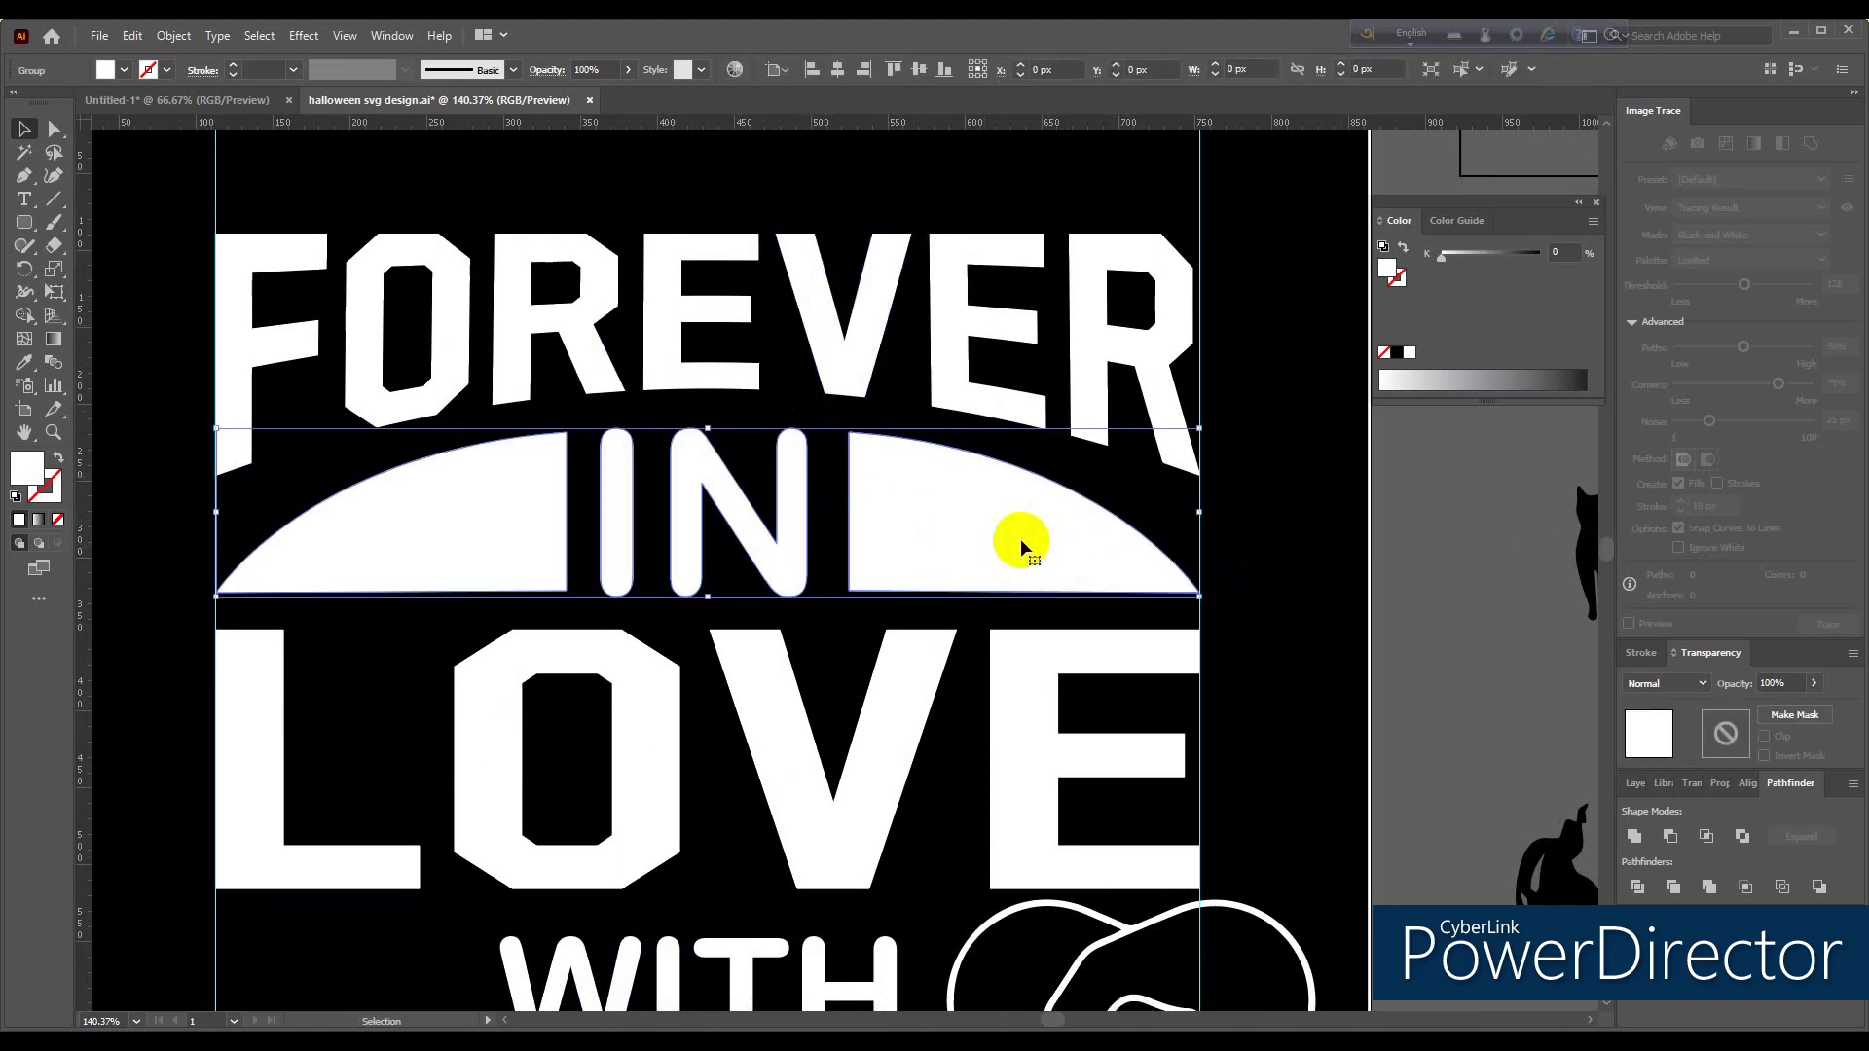
{"action": "left_click", "coordinate": [764, 605]}
{"action": "left_click", "coordinate": [775, 550]}
{"action": "left_click", "coordinate": [814, 613]}
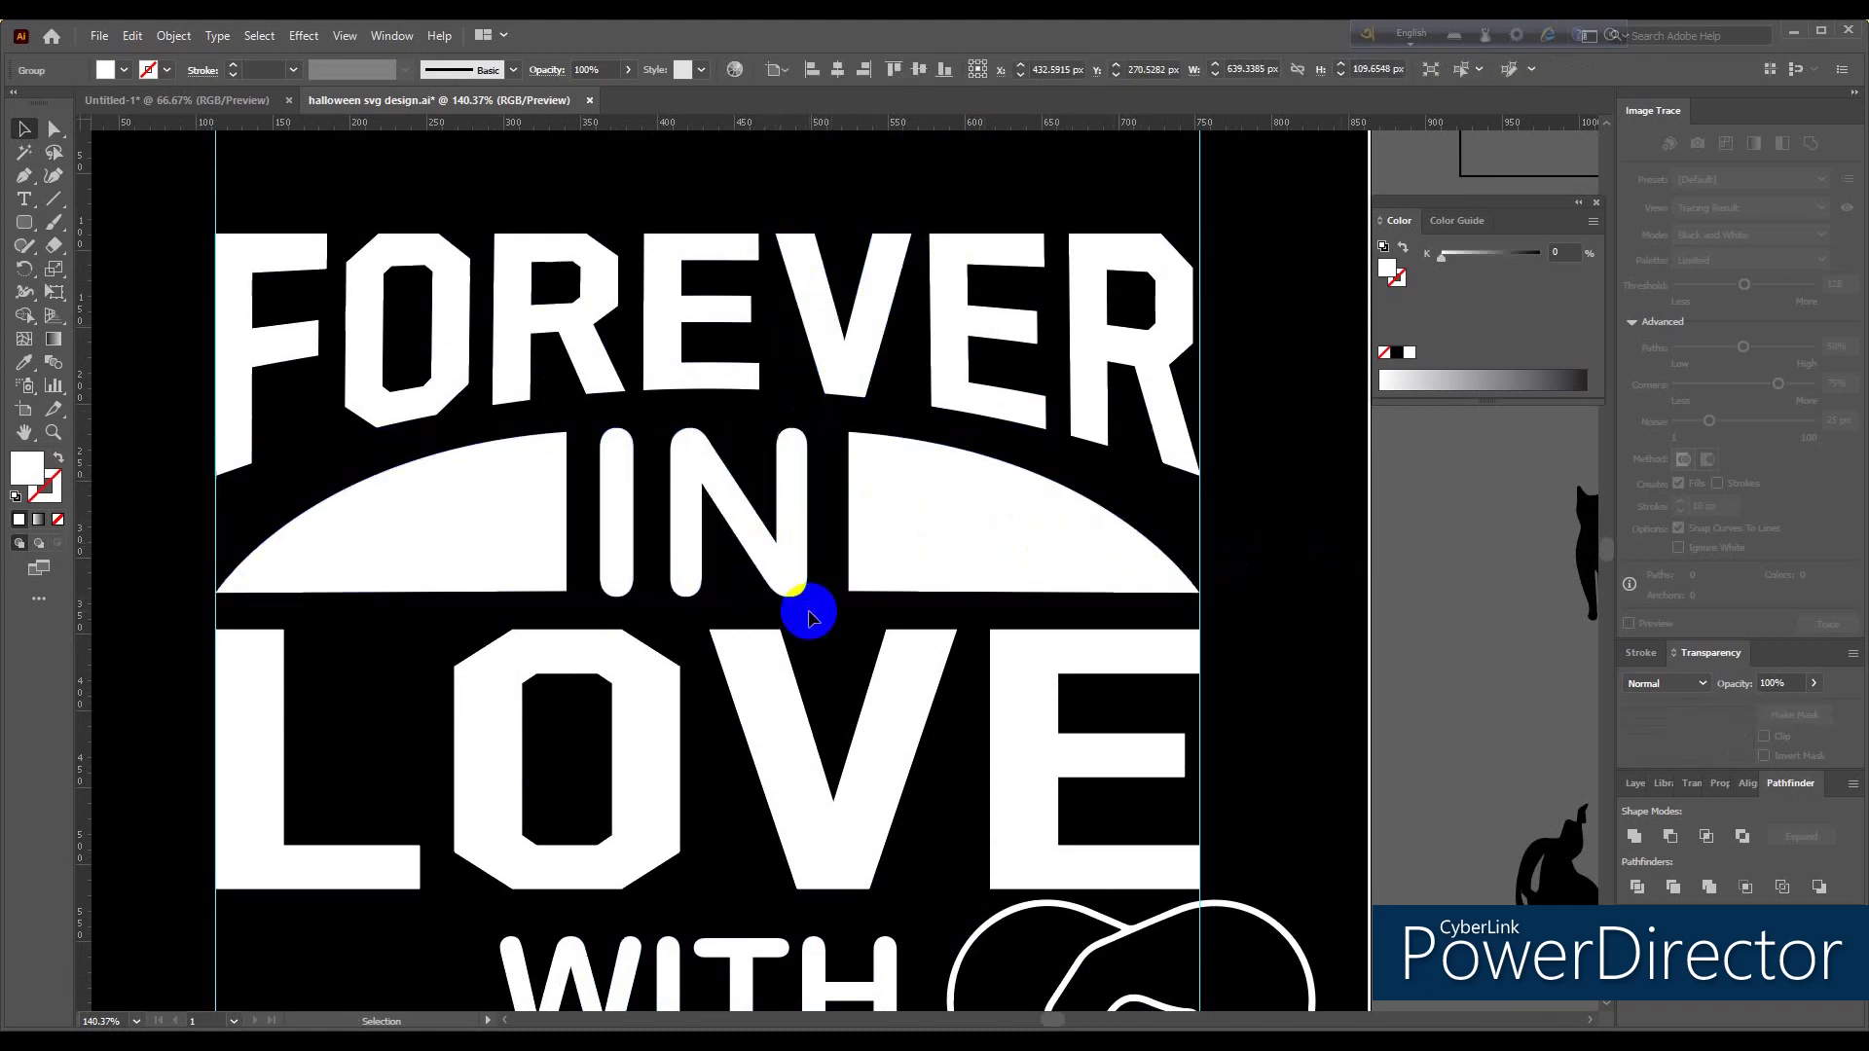
{"action": "left_click", "coordinate": [890, 518]}
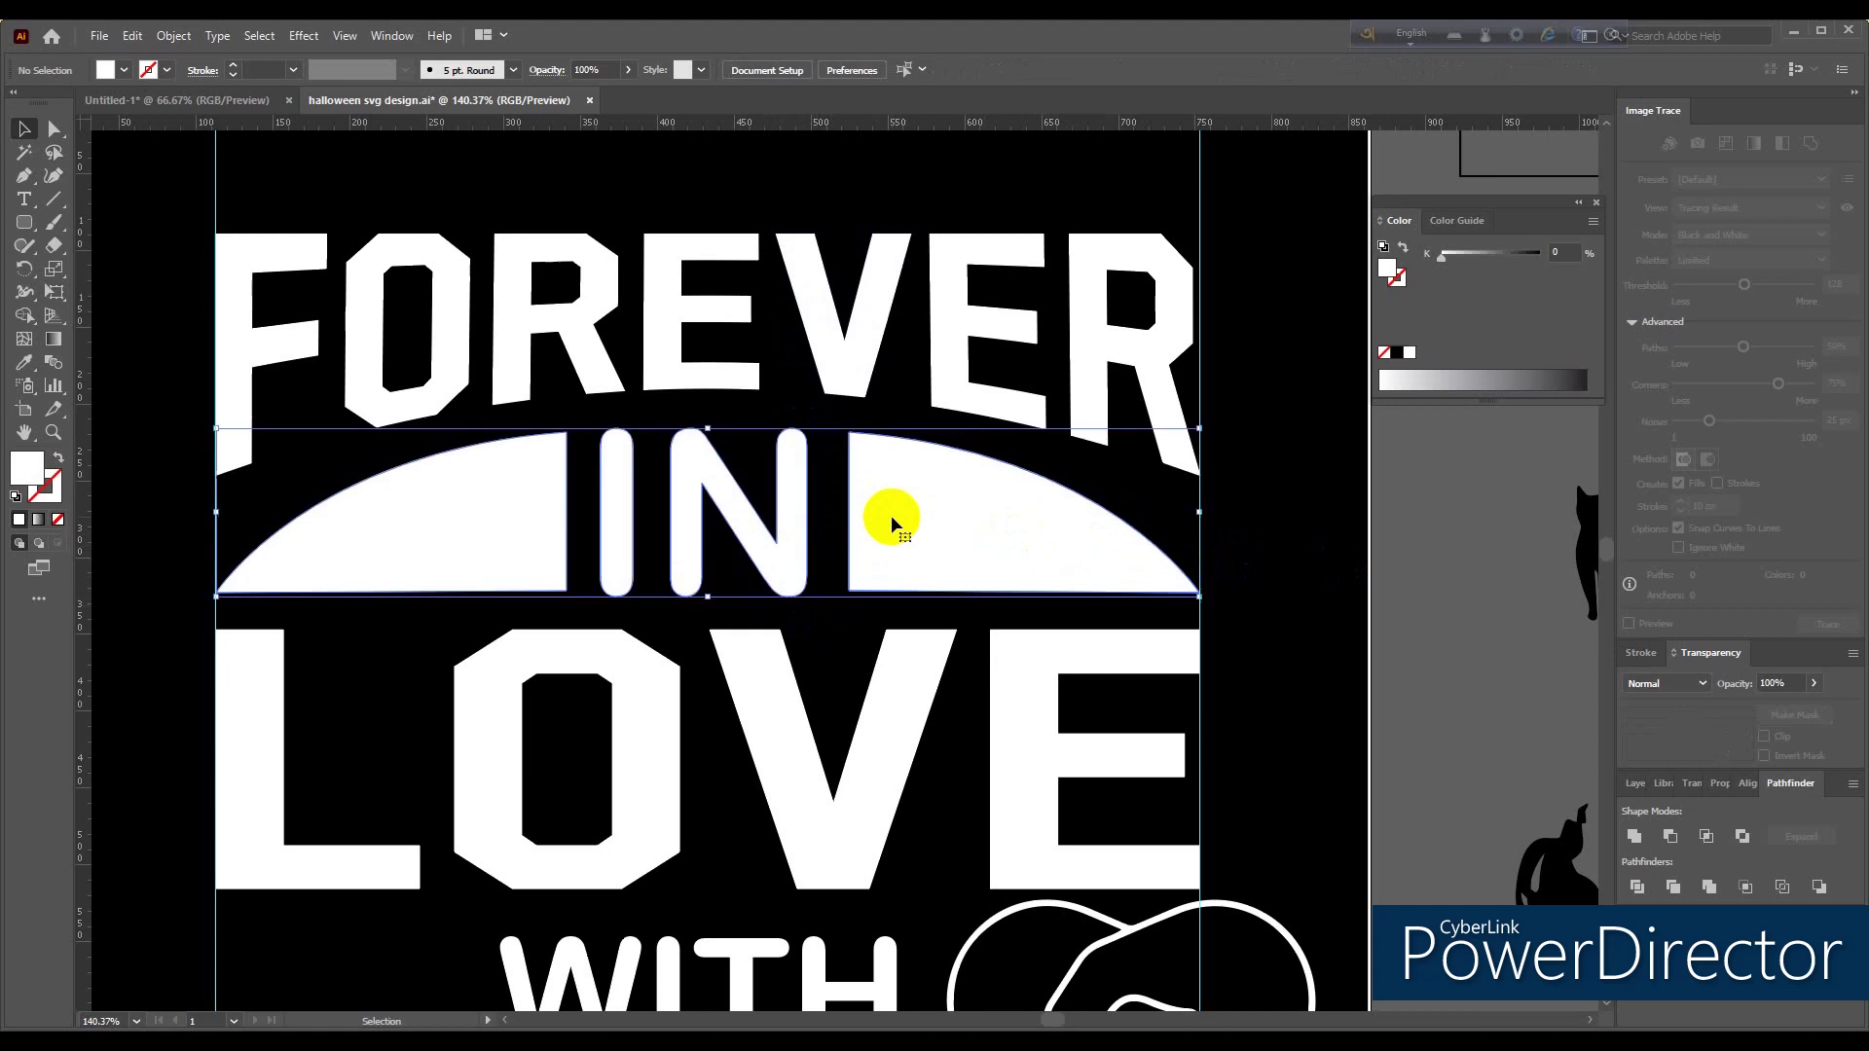
{"action": "left_click", "coordinate": [829, 357], "text": "shift"}
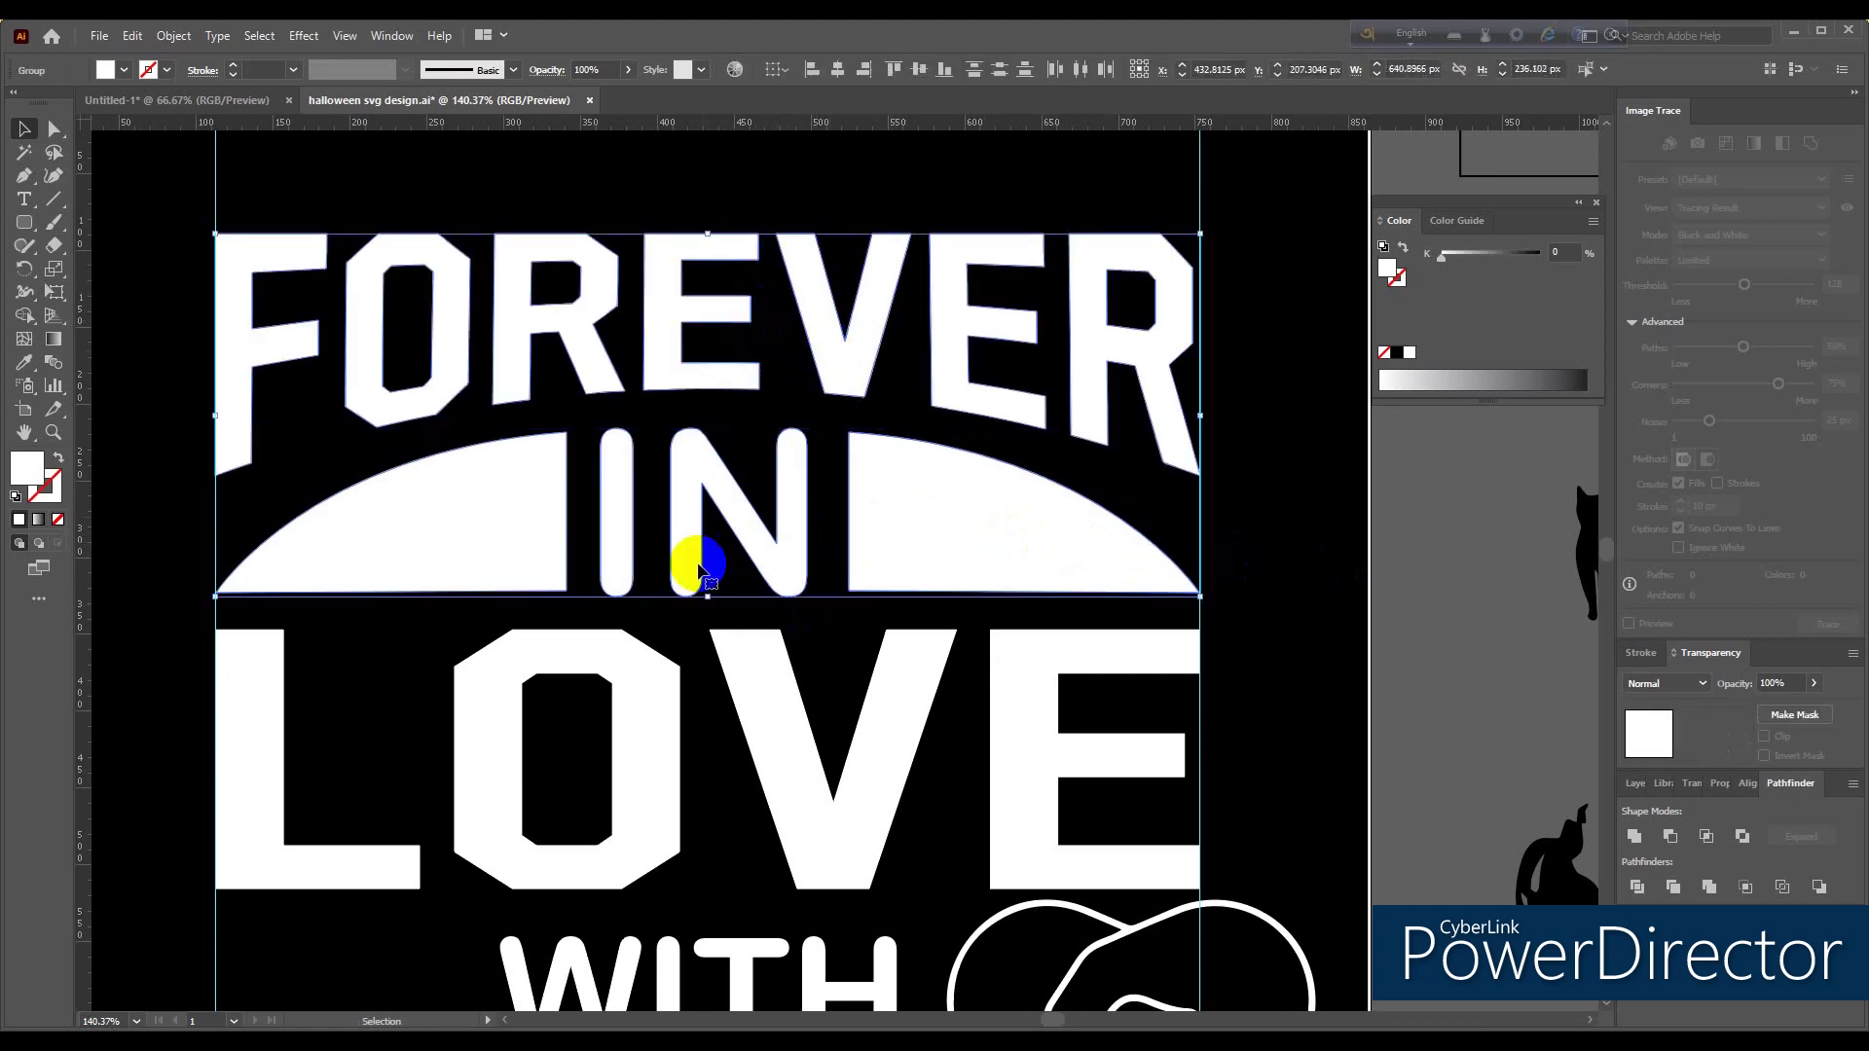
{"action": "left_click", "coordinate": [647, 715], "text": "shift"}
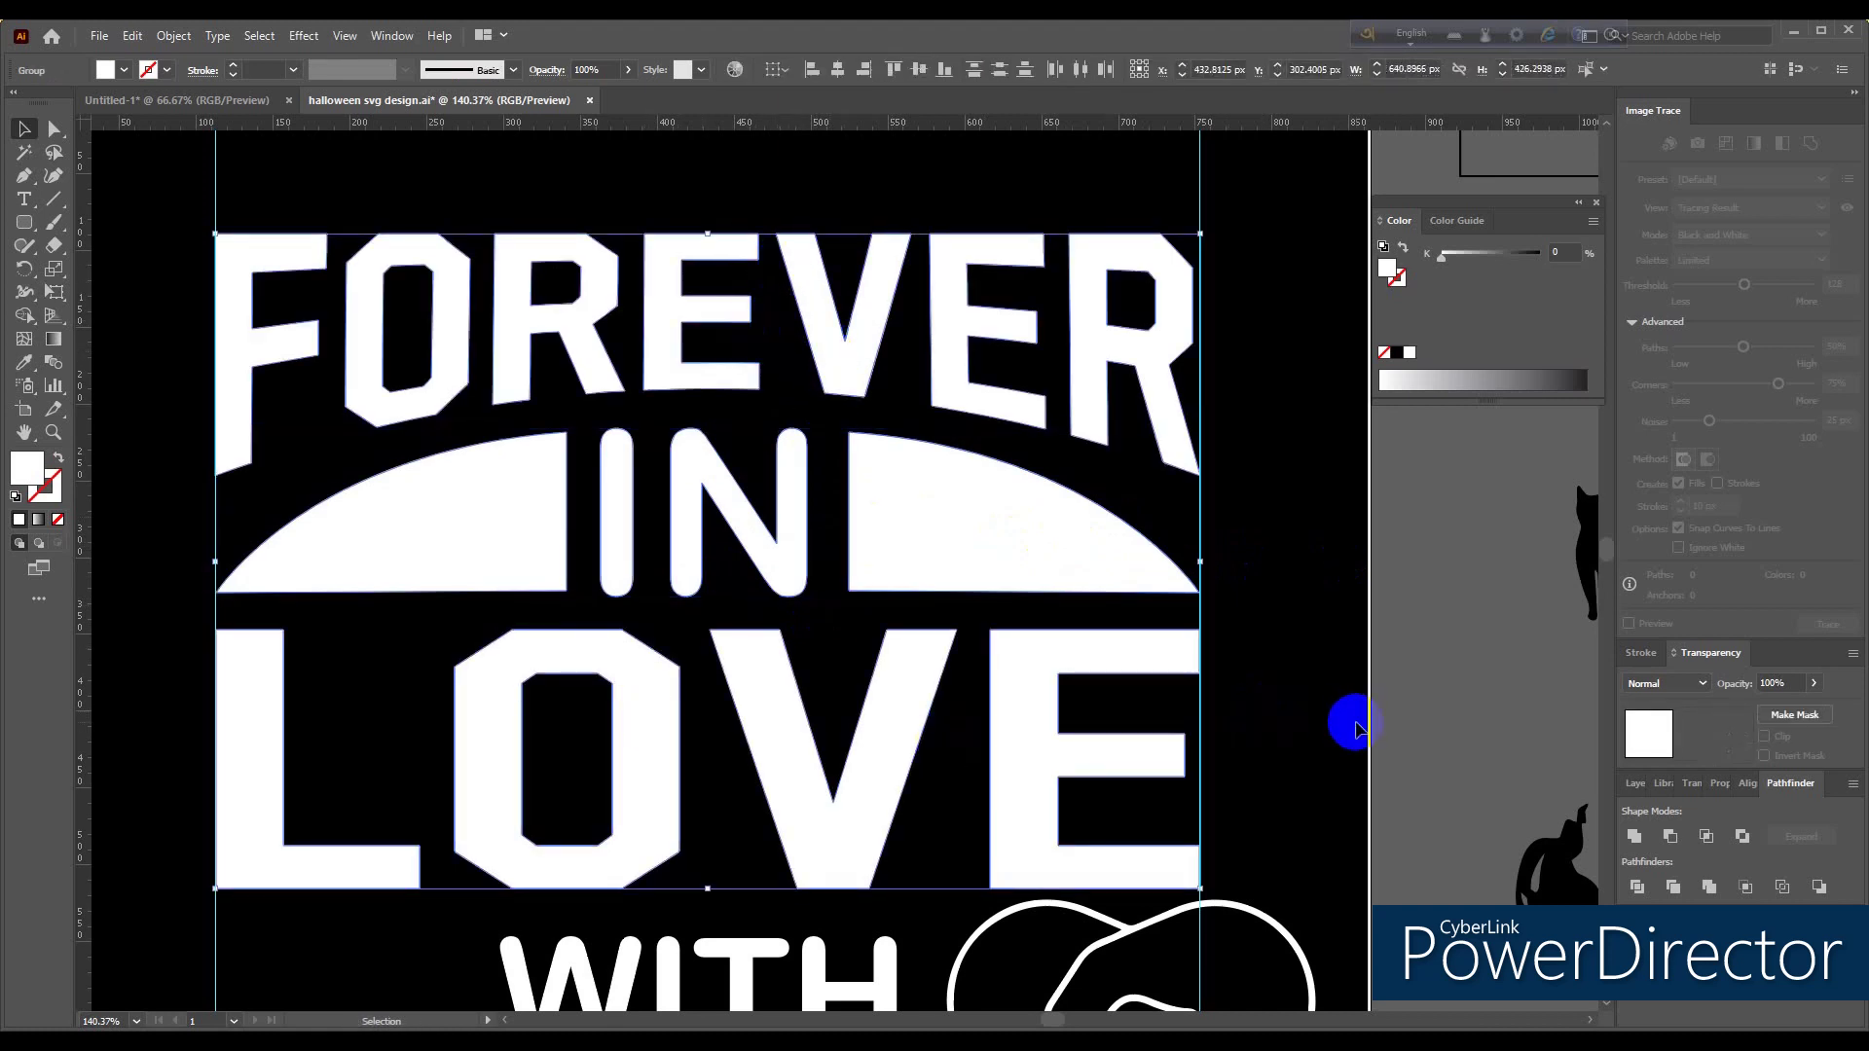
{"action": "left_click", "coordinate": [1310, 710]}
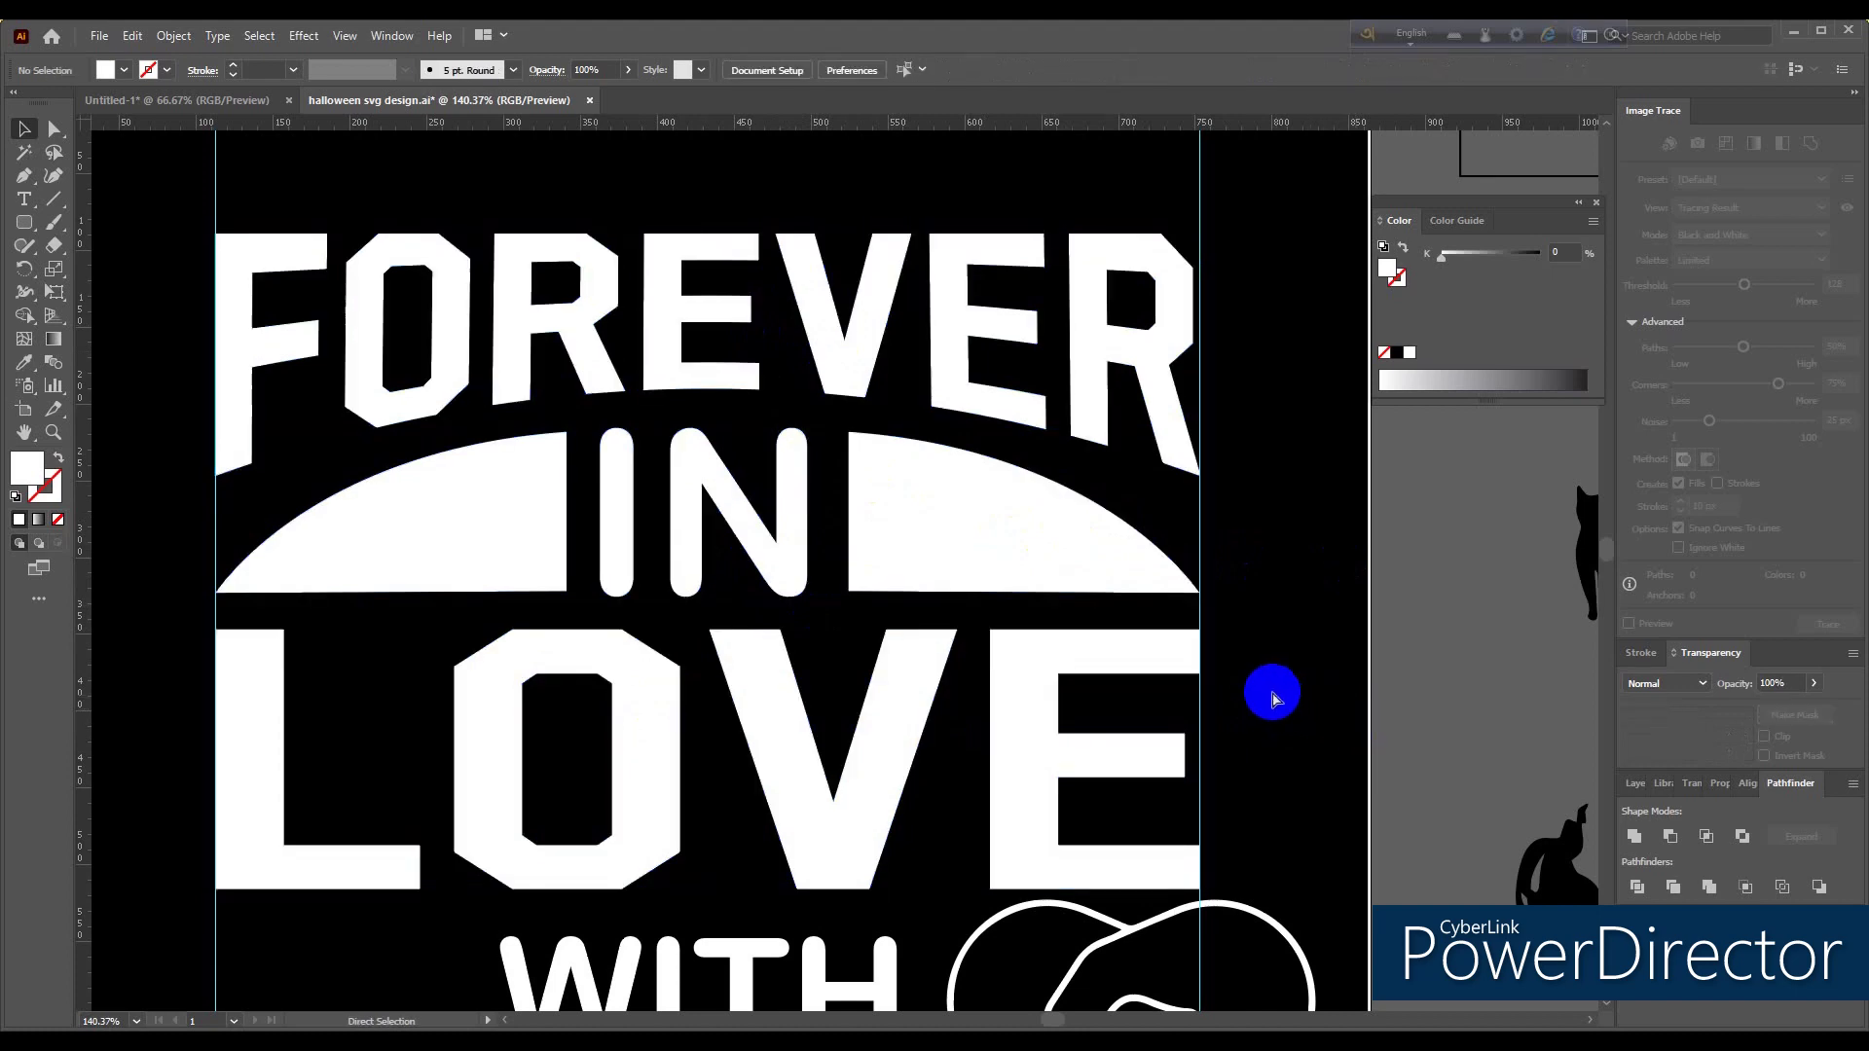
{"action": "scroll", "coordinate": [1189, 681], "scroll_direction": "up", "scroll_amount": 1}
Step: Snap the right edge of the FOREVER row onto the vertical guide
{"action": "scroll", "coordinate": [1192, 685], "scroll_direction": "up", "scroll_amount": 1}
{"action": "scroll", "coordinate": [1191, 687], "scroll_direction": "up", "scroll_amount": 1}
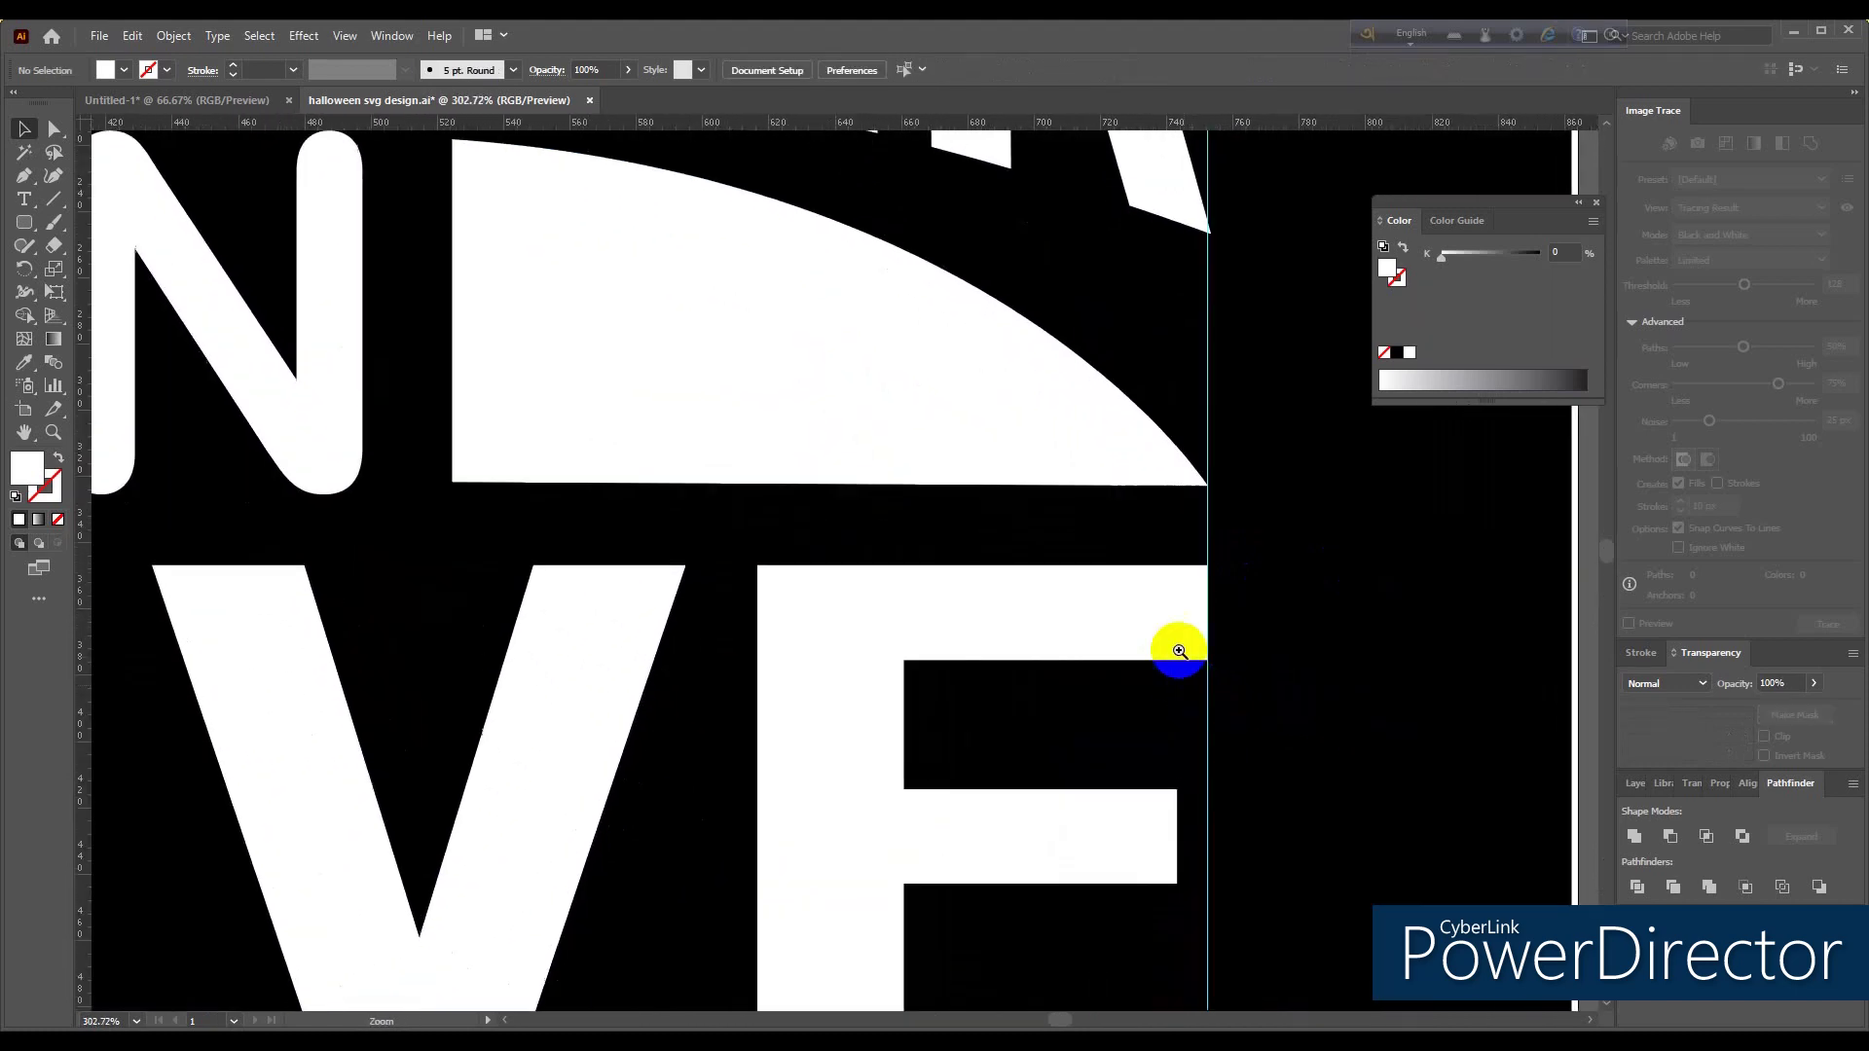
{"action": "left_click", "coordinate": [1158, 623]}
{"action": "scroll", "coordinate": [1139, 564], "scroll_direction": "up", "scroll_amount": 1}
{"action": "left_click", "coordinate": [1100, 451]}
{"action": "scroll", "coordinate": [1109, 451], "scroll_direction": "up", "scroll_amount": 3}
{"action": "scroll", "coordinate": [1114, 370], "scroll_direction": "up", "scroll_amount": 2}
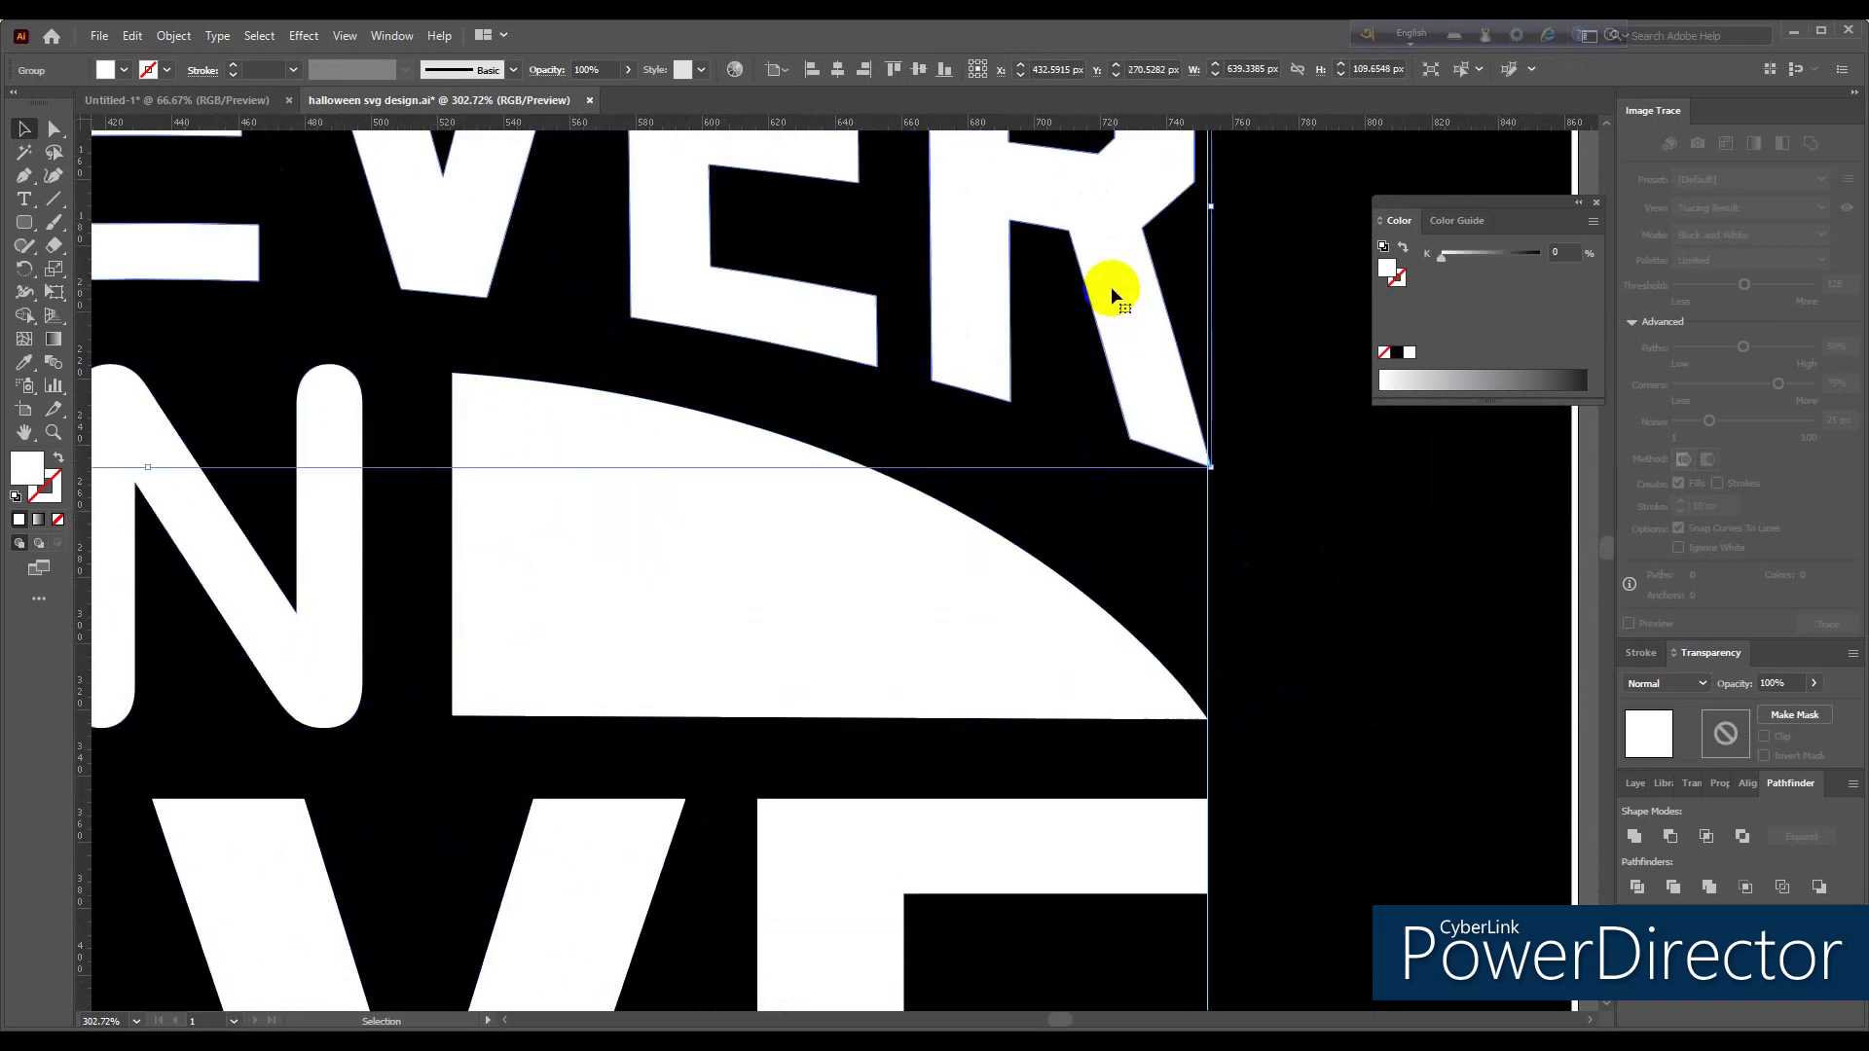
{"action": "scroll", "coordinate": [1114, 292], "scroll_direction": "up", "scroll_amount": 3}
{"action": "left_click", "coordinate": [1209, 353]}
{"action": "left_click_drag", "start_coordinate": [1212, 348], "coordinate": [1209, 350]}
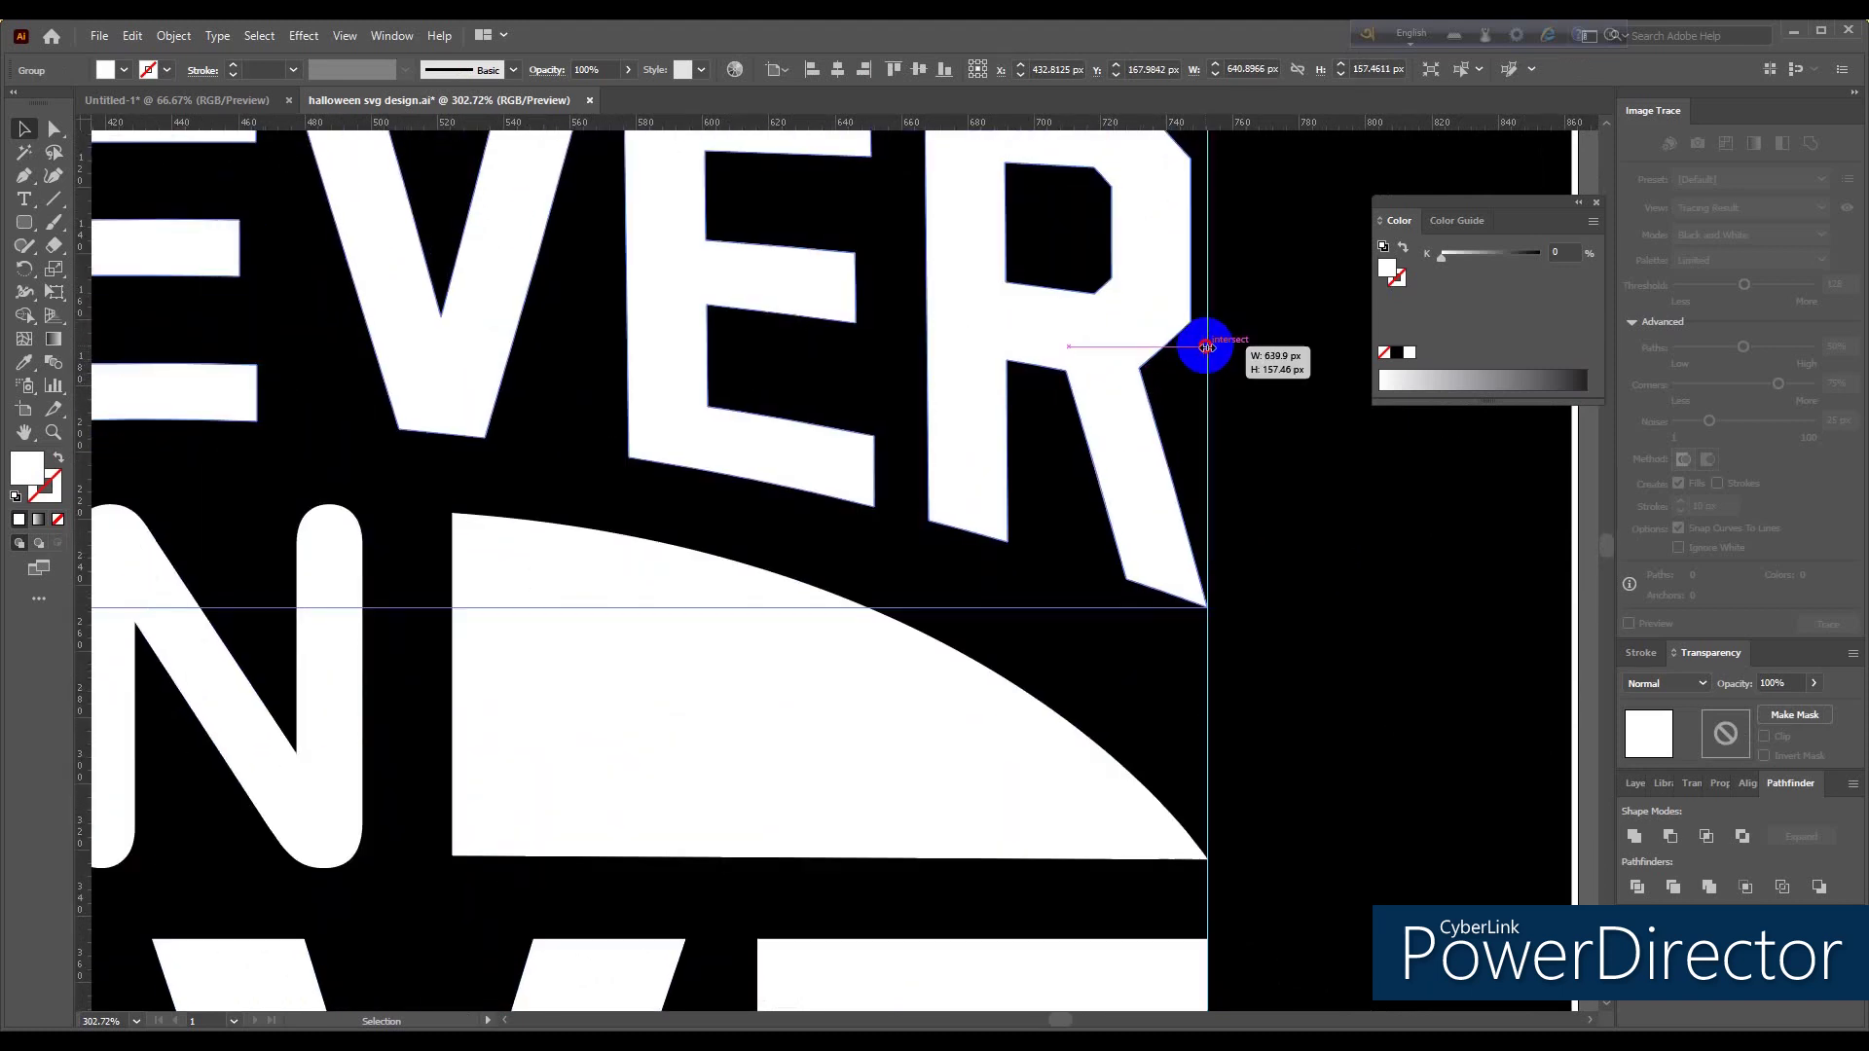
Step: Snap the left tip of the arc band onto the left guide, level with the F
{"action": "key", "text": "a"}
{"action": "scroll", "coordinate": [905, 617], "scroll_direction": "left", "scroll_amount": 3}
{"action": "scroll", "coordinate": [890, 594], "scroll_direction": "left", "scroll_amount": 3}
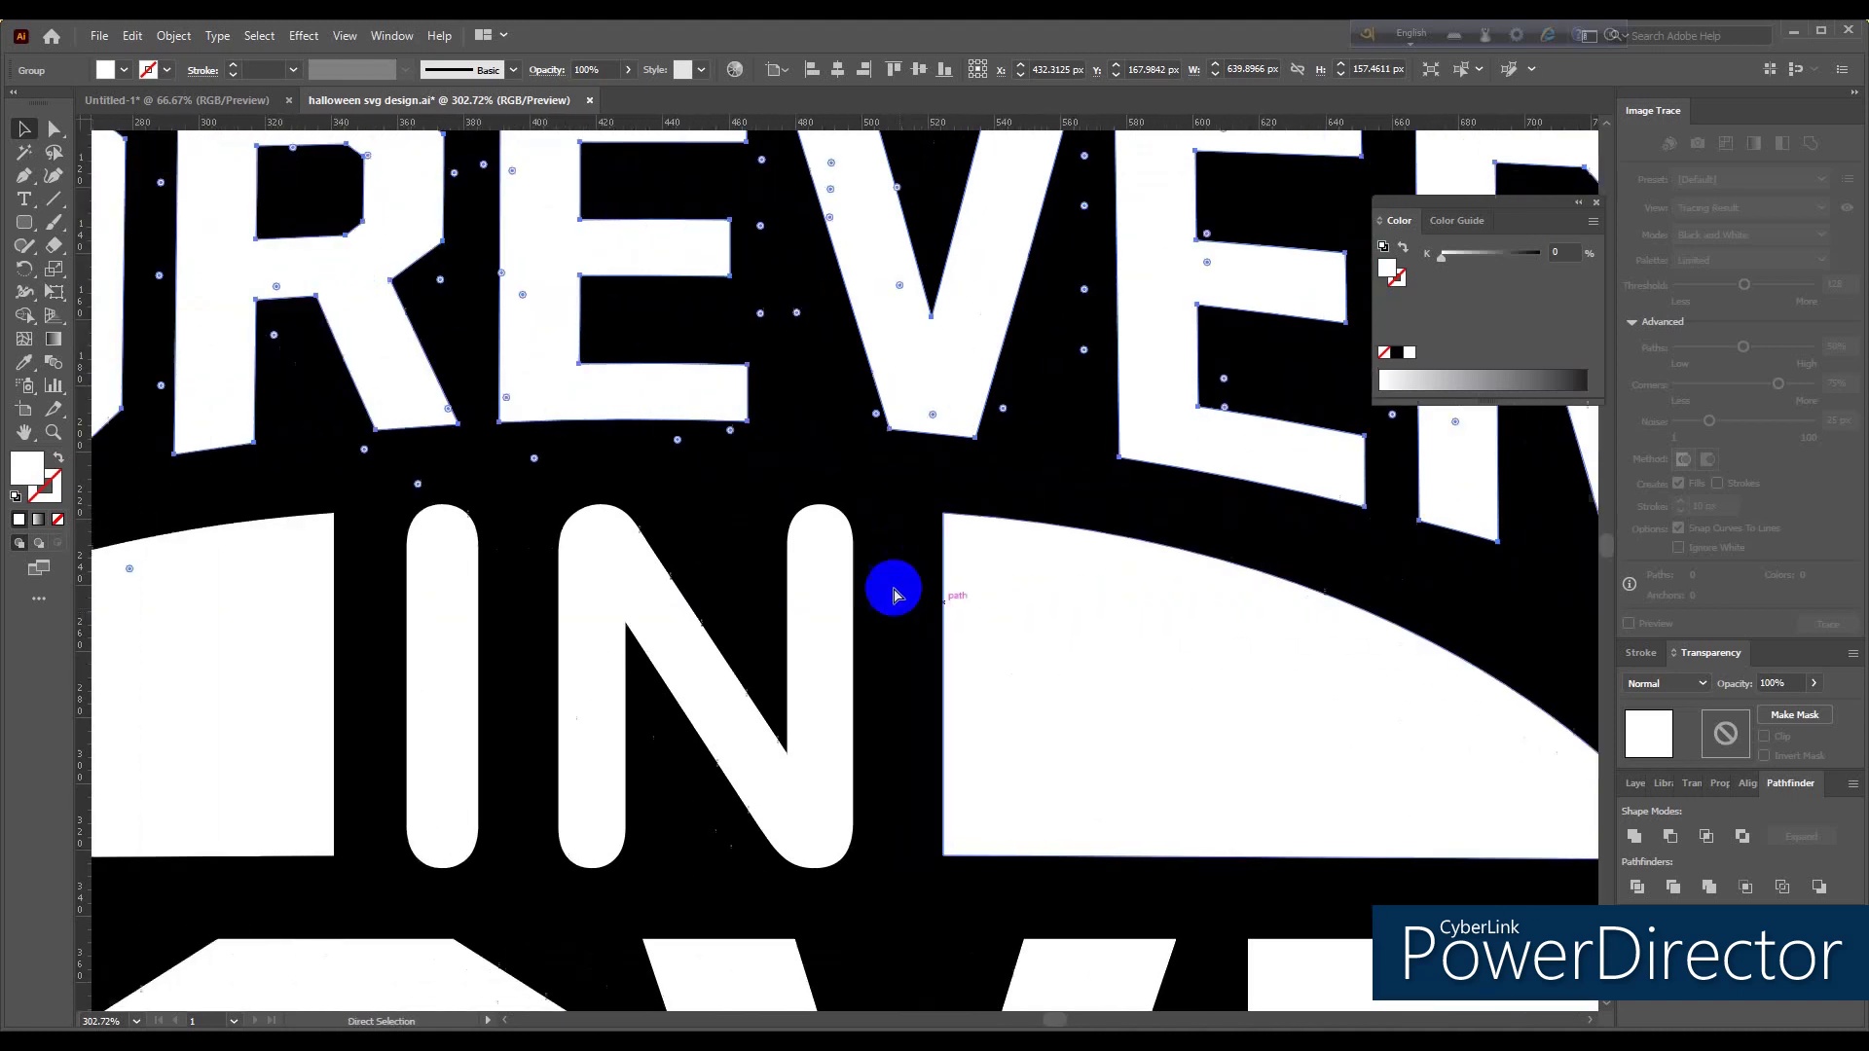
{"action": "scroll", "coordinate": [880, 574], "scroll_direction": "left", "scroll_amount": 5}
{"action": "scroll", "coordinate": [881, 555], "scroll_direction": "left", "scroll_amount": 5}
{"action": "scroll", "coordinate": [873, 547], "scroll_direction": "left", "scroll_amount": 4}
{"action": "key", "text": "v"}
{"action": "left_click", "coordinate": [531, 290]}
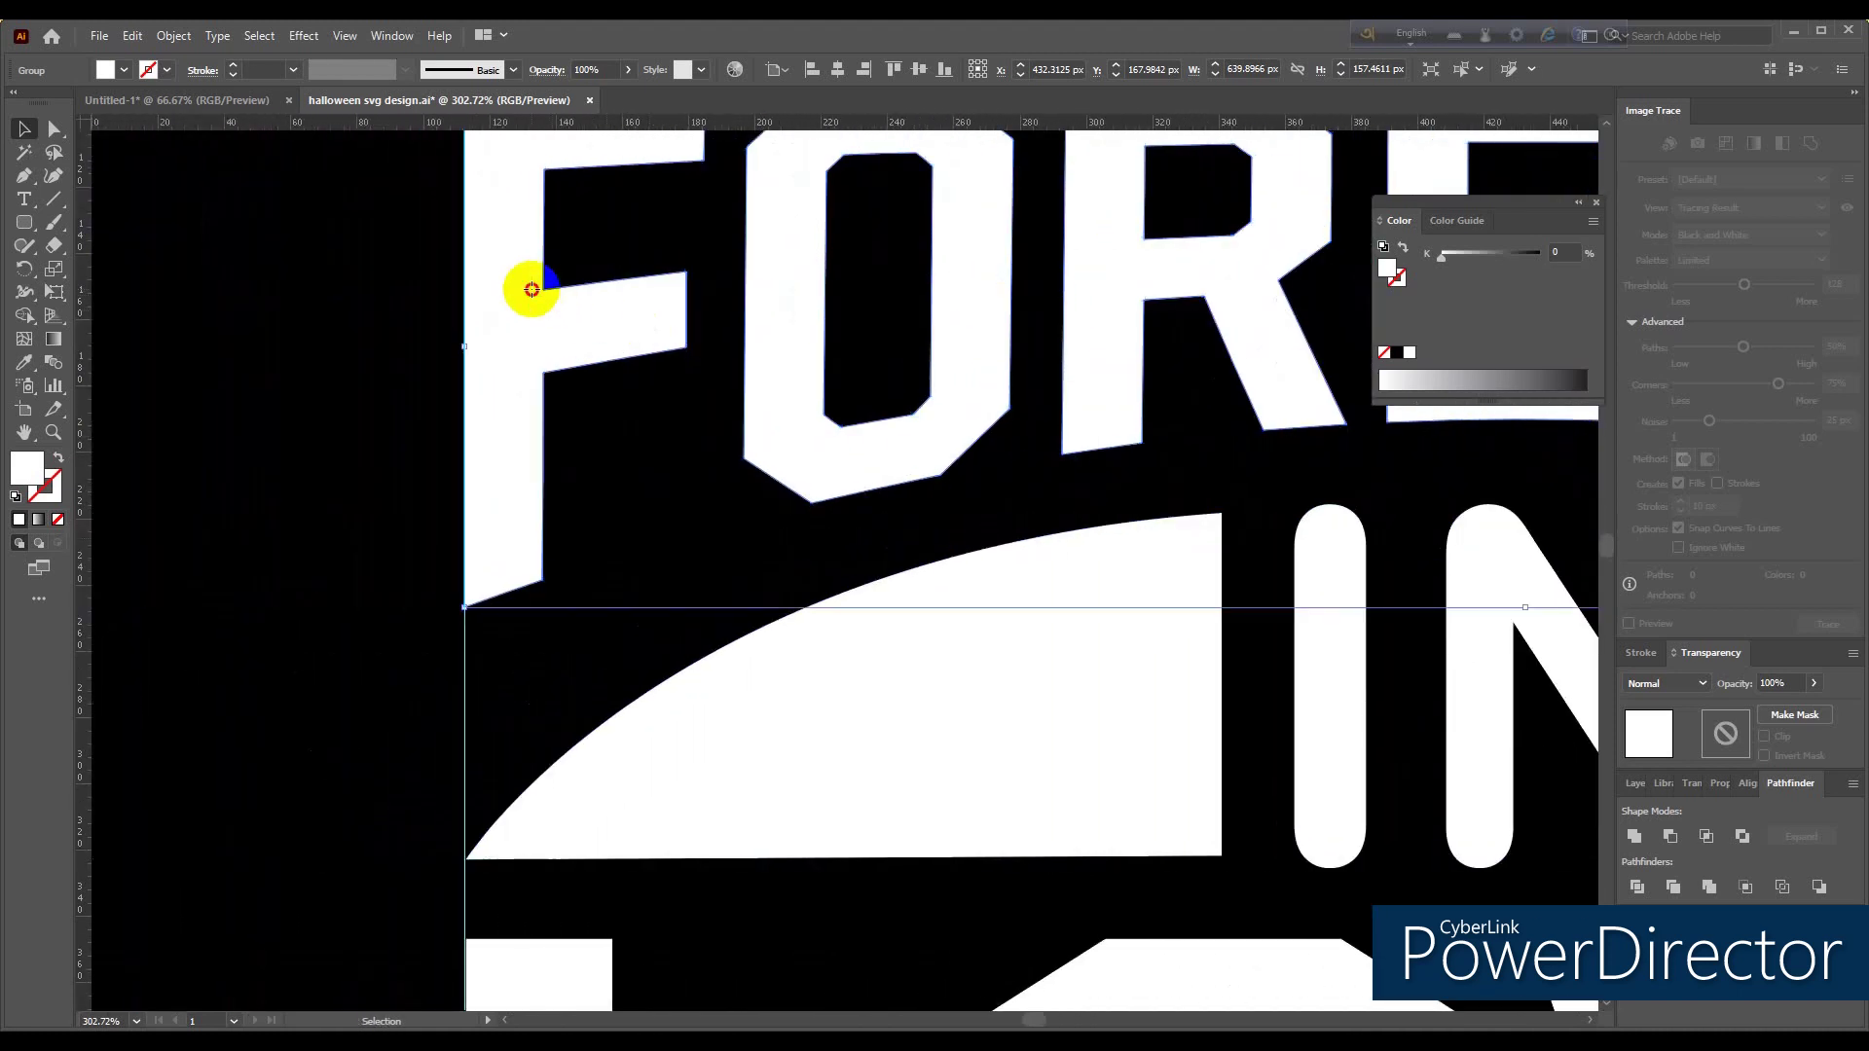
{"action": "scroll", "coordinate": [505, 397], "scroll_direction": "left", "scroll_amount": 2}
{"action": "key", "text": "a"}
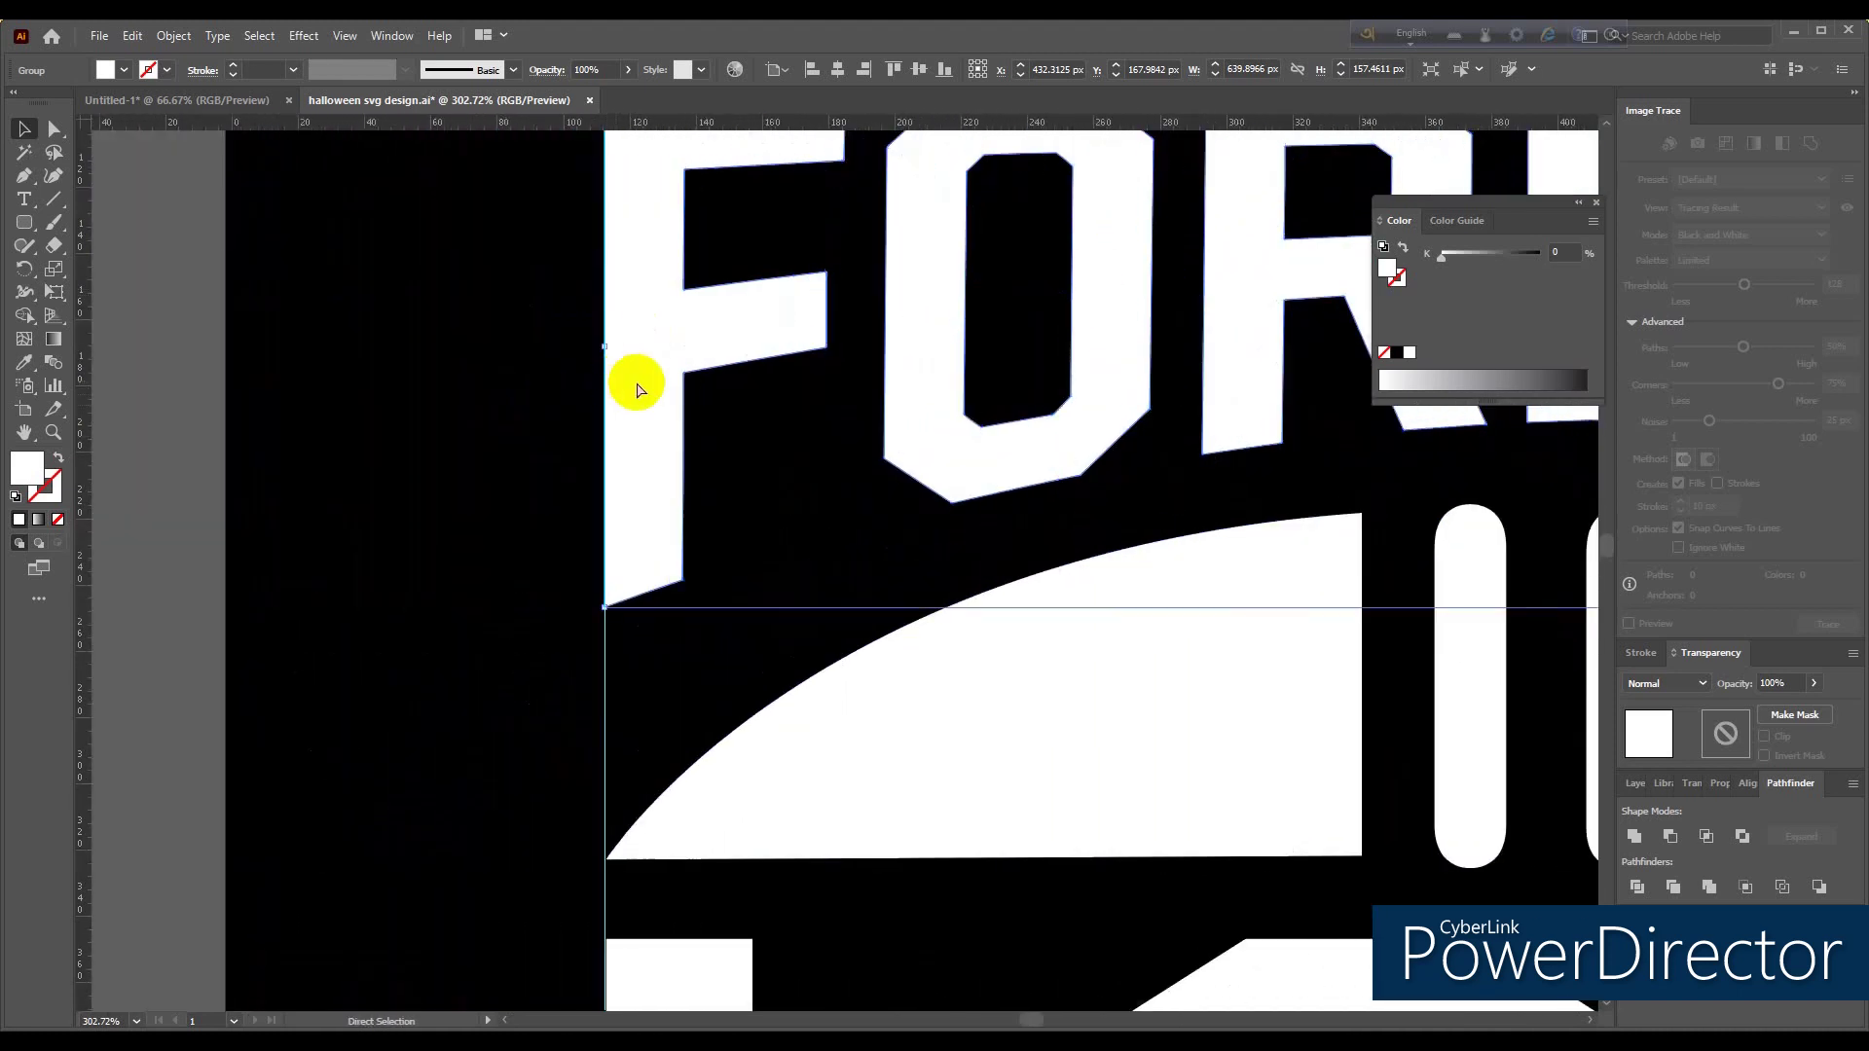
{"action": "left_click", "coordinate": [637, 385]}
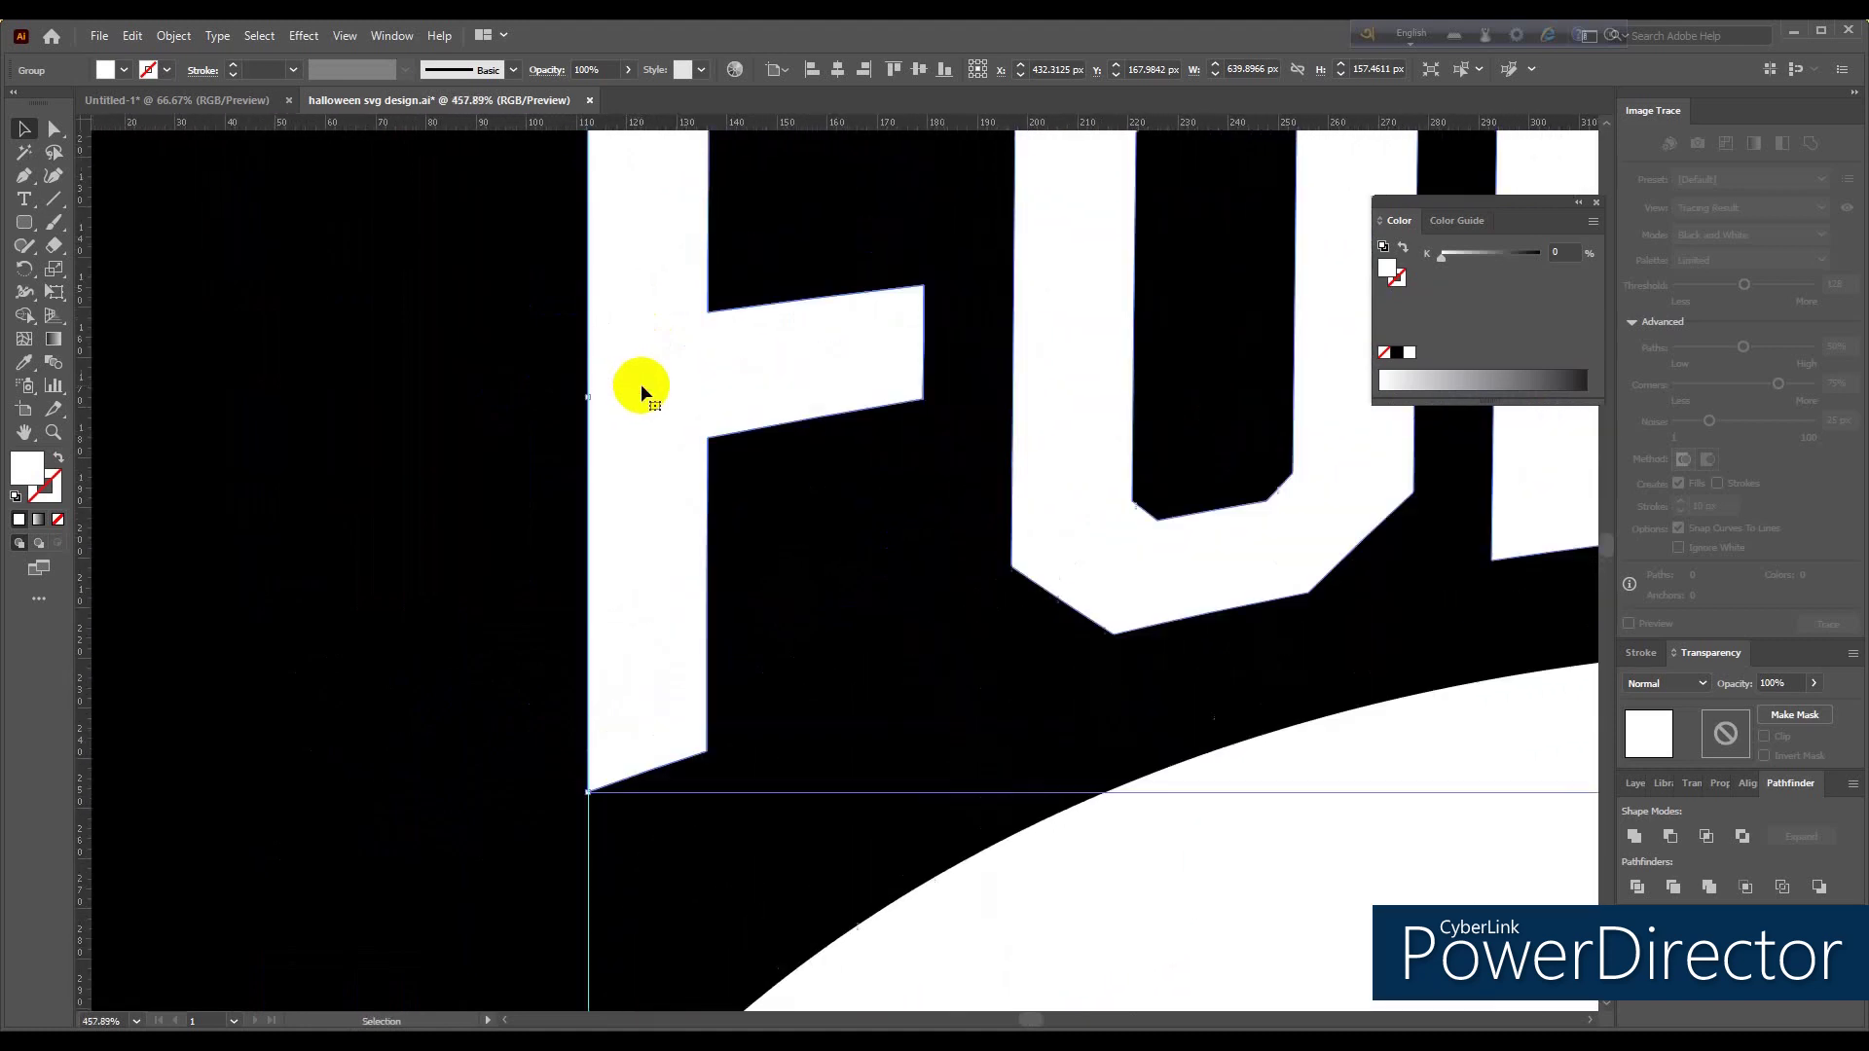
{"action": "scroll", "coordinate": [646, 405], "scroll_direction": "down", "scroll_amount": 5}
{"action": "scroll", "coordinate": [688, 417], "scroll_direction": "down", "scroll_amount": 2}
{"action": "left_click", "coordinate": [751, 467]}
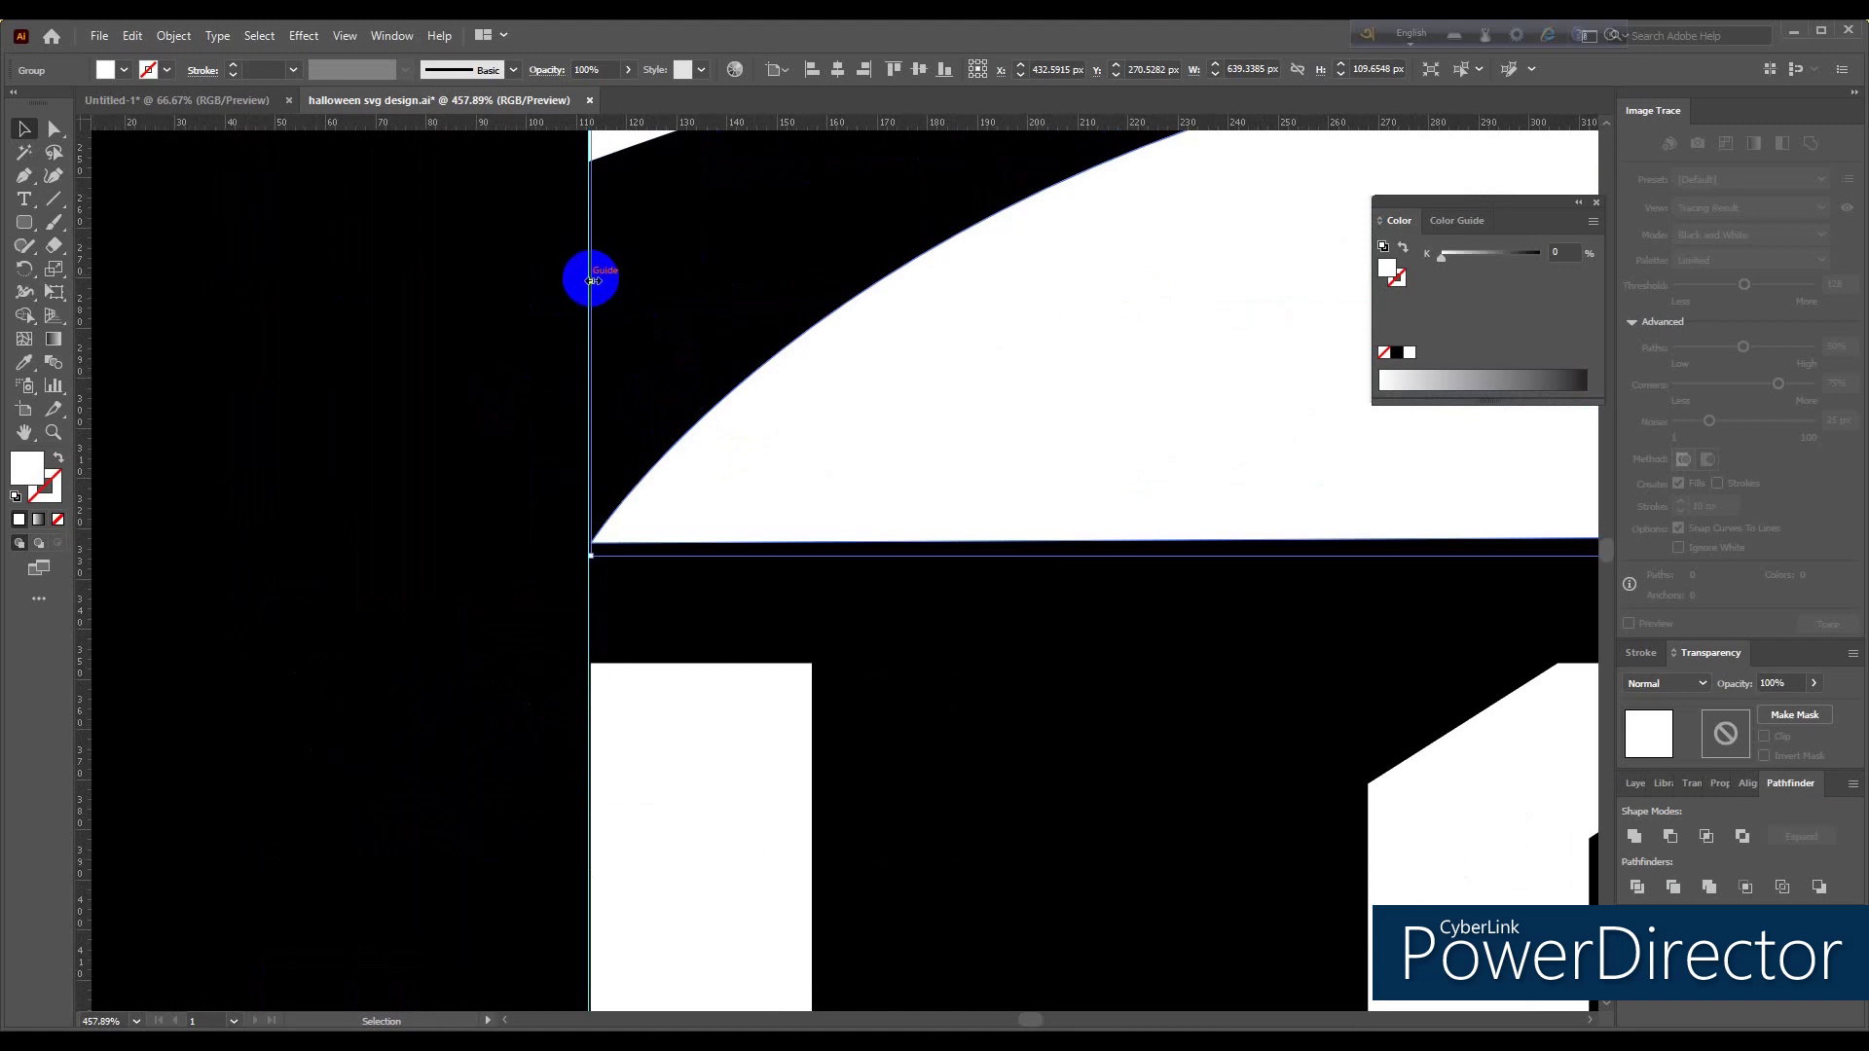
{"action": "left_click_drag", "start_coordinate": [592, 281], "coordinate": [590, 281]}
Step: Shift the L of LOVE left so its edge meets the left guide
{"action": "scroll", "coordinate": [730, 429], "scroll_direction": "down", "scroll_amount": 1}
{"action": "scroll", "coordinate": [730, 429], "scroll_direction": "down", "scroll_amount": 2}
{"action": "scroll", "coordinate": [626, 639], "scroll_direction": "down", "scroll_amount": 2}
{"action": "scroll", "coordinate": [650, 623], "scroll_direction": "down", "scroll_amount": 2}
{"action": "left_click", "coordinate": [627, 638]}
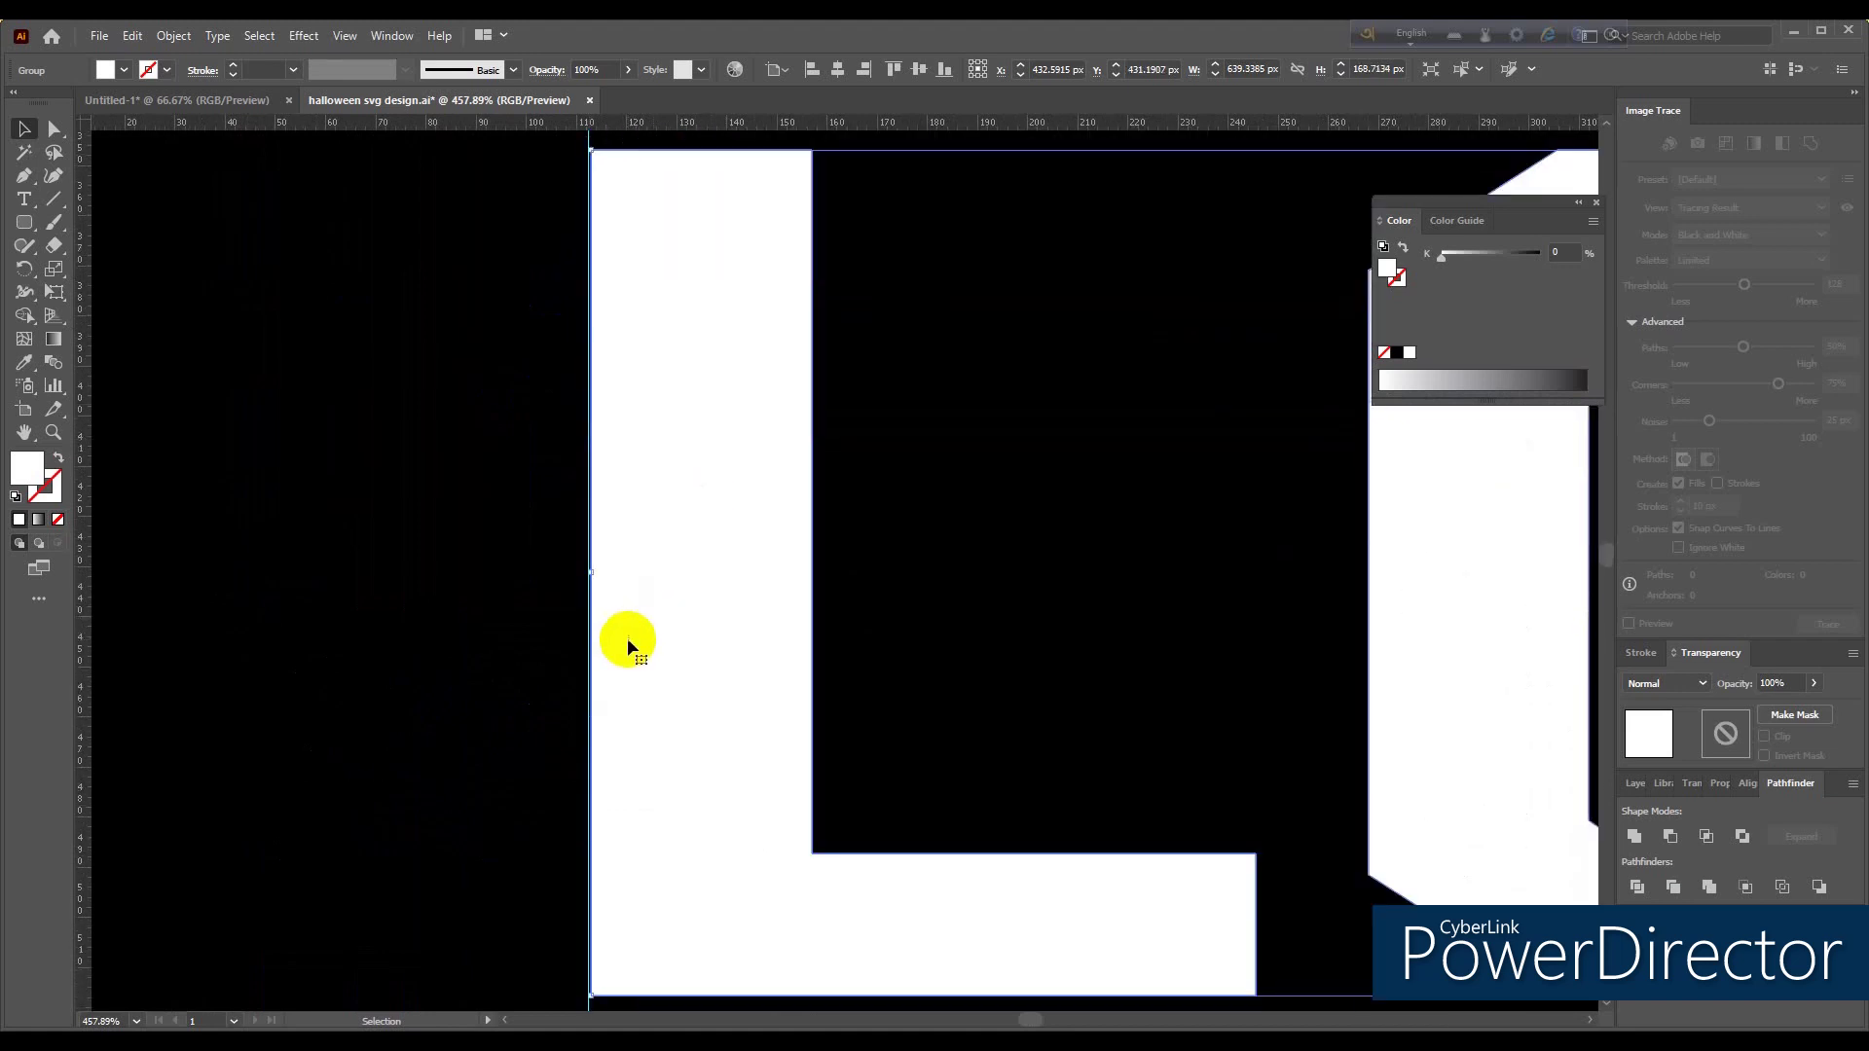
{"action": "scroll", "coordinate": [633, 604], "scroll_direction": "up", "scroll_amount": 3}
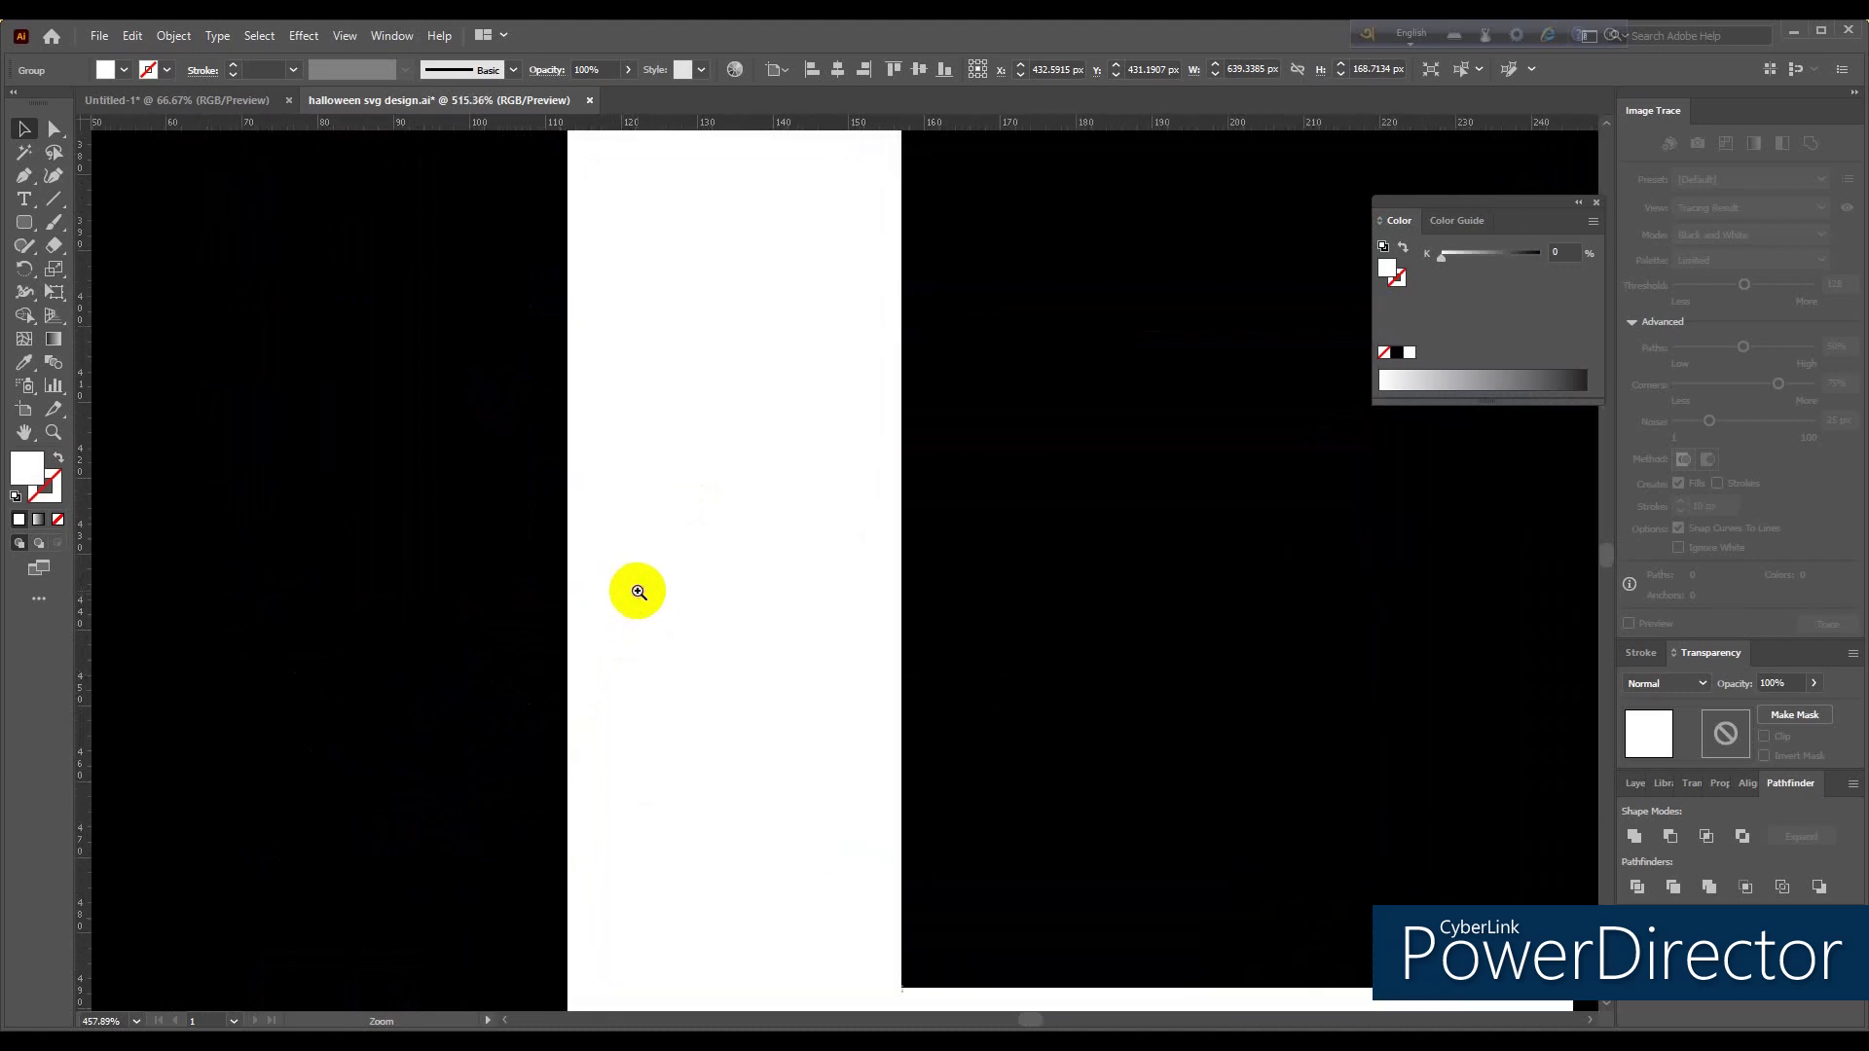
{"action": "left_click_drag", "start_coordinate": [570, 562], "coordinate": [562, 567]}
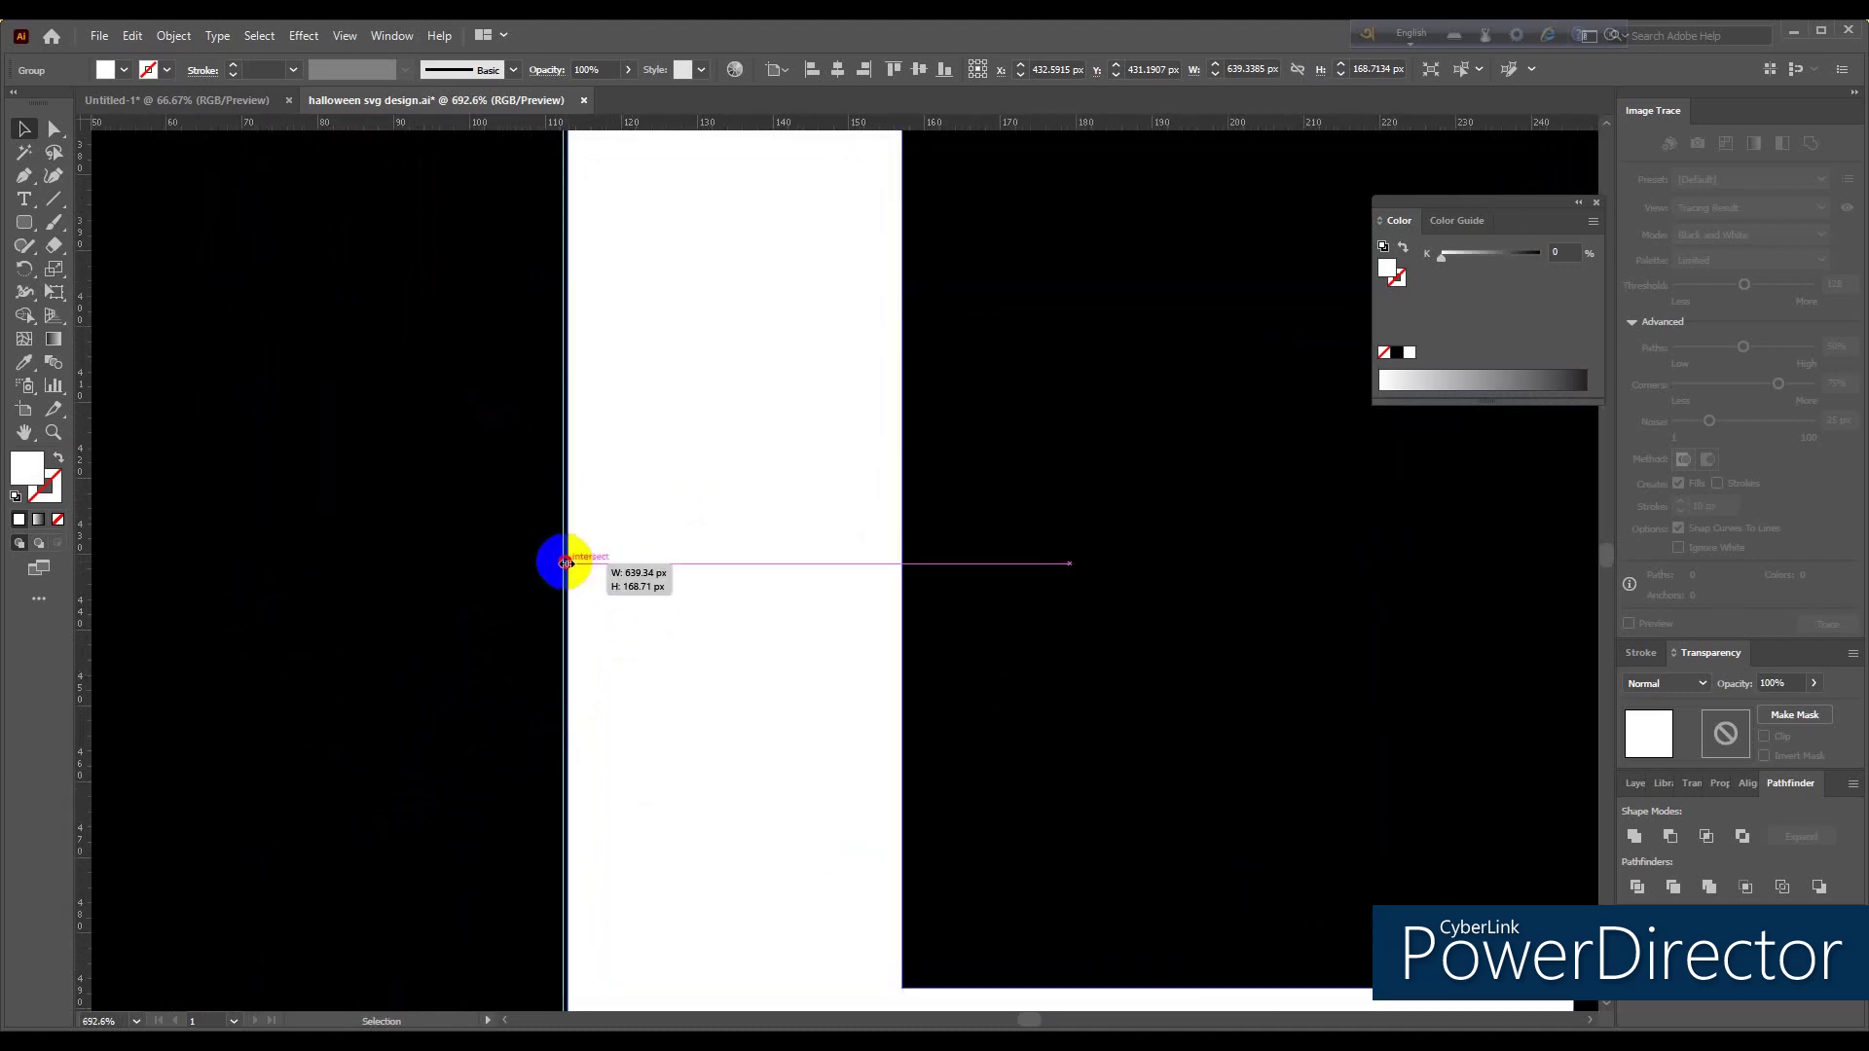
{"action": "left_click", "coordinate": [672, 617], "text": "alt"}
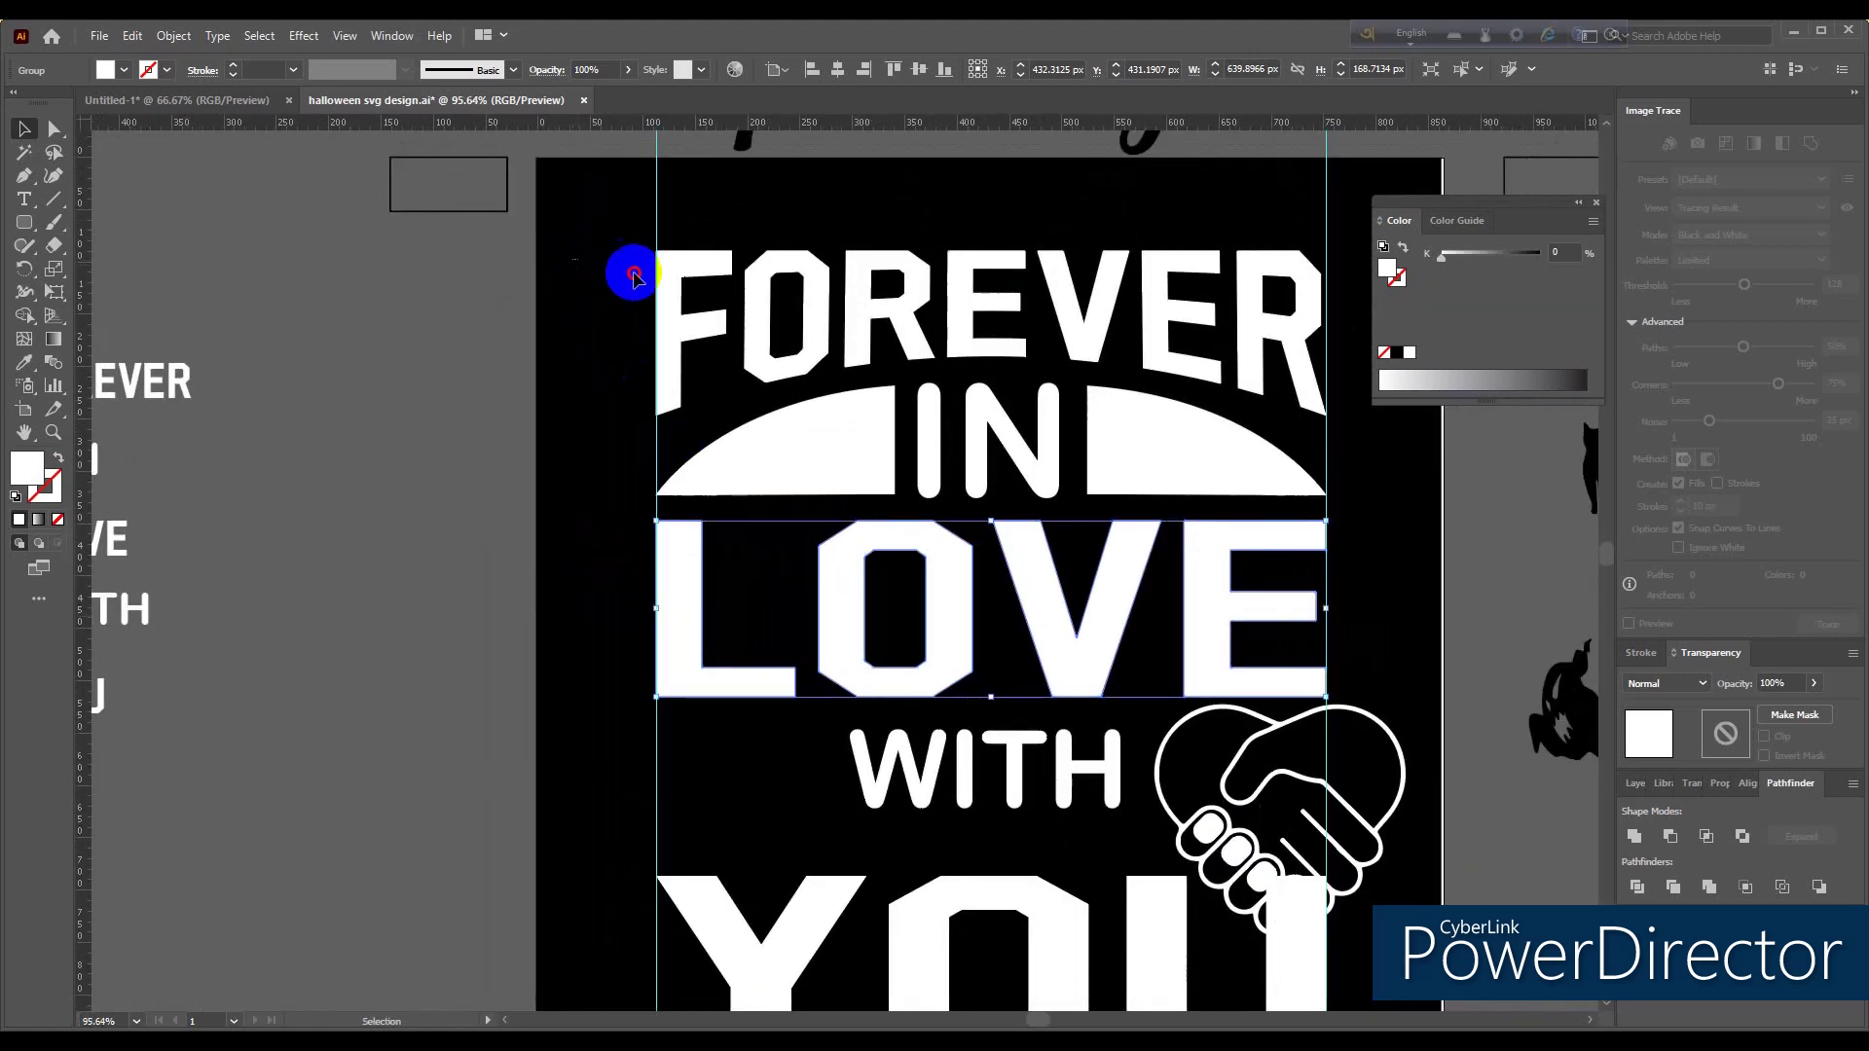
Step: Group the FOREVER, IN and LOVE rows and add WITH to the selection
{"action": "left_click_drag", "start_coordinate": [630, 276], "coordinate": [1304, 642]}
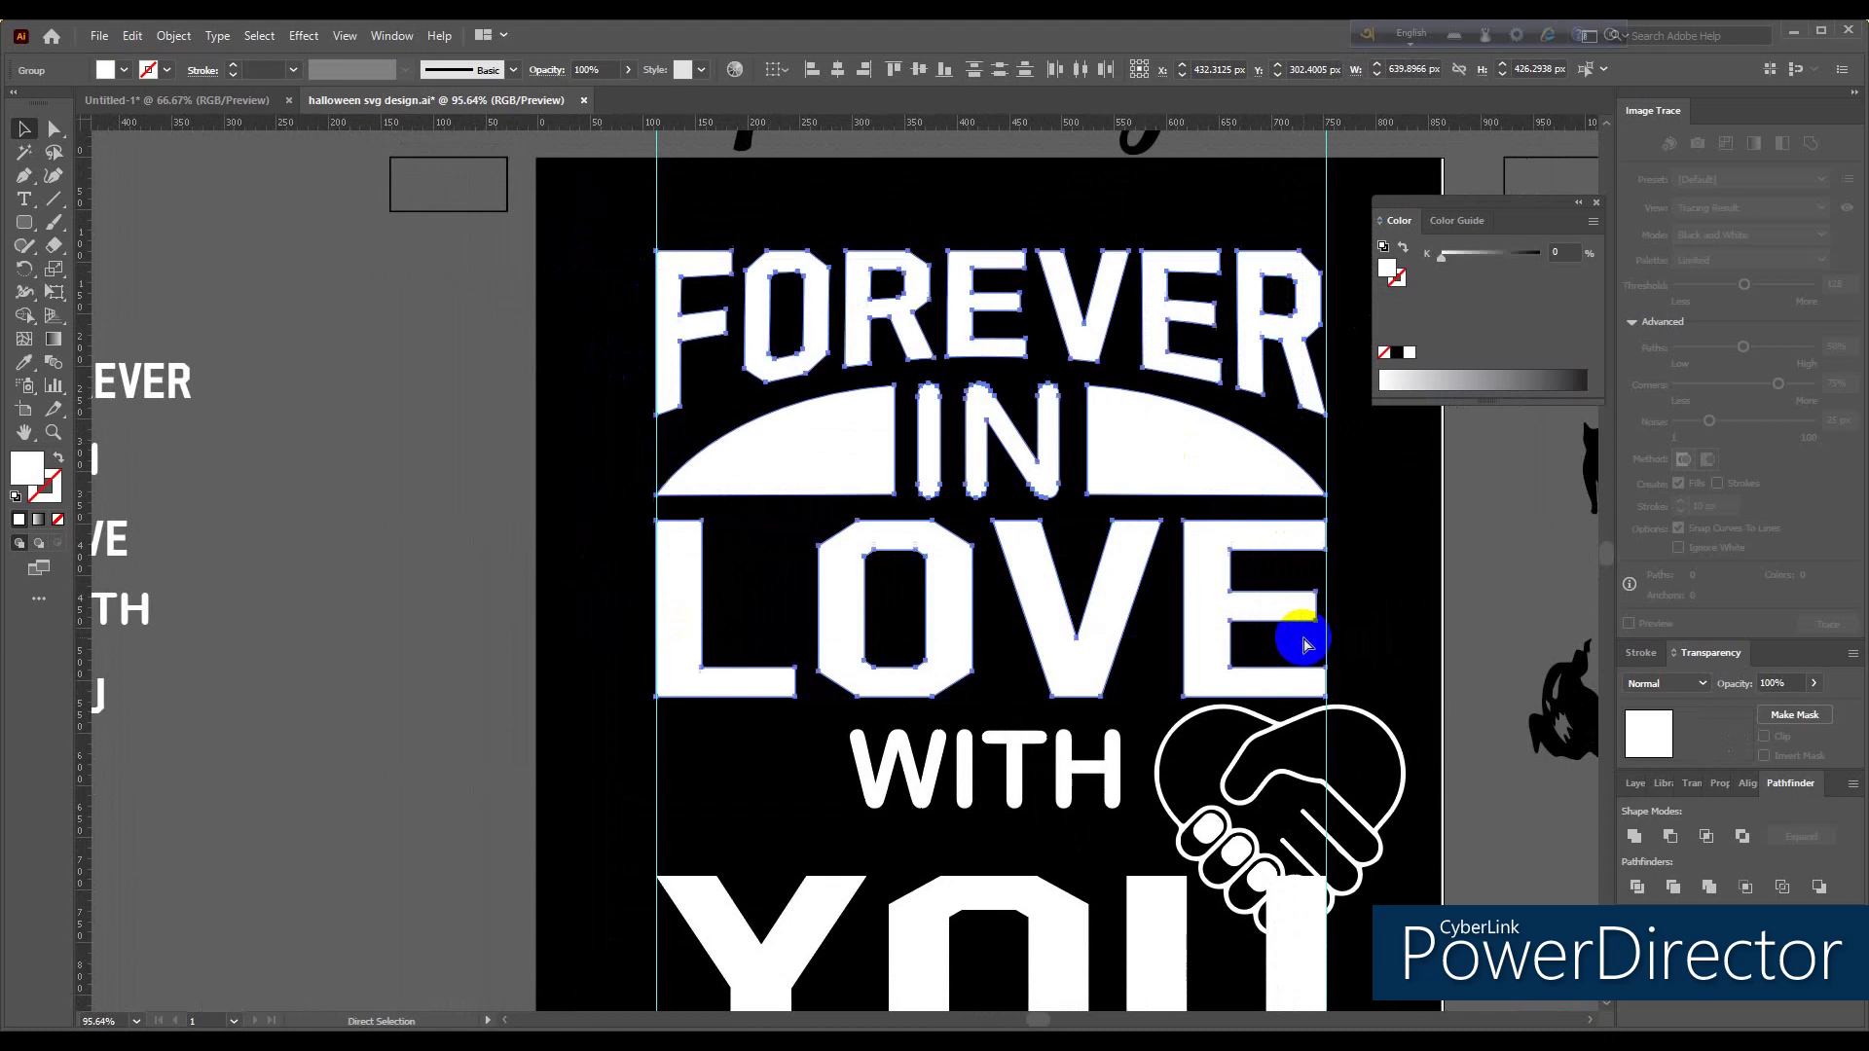
{"action": "key", "text": "ctrl+g"}
{"action": "left_click", "coordinate": [1017, 769], "text": "shift"}
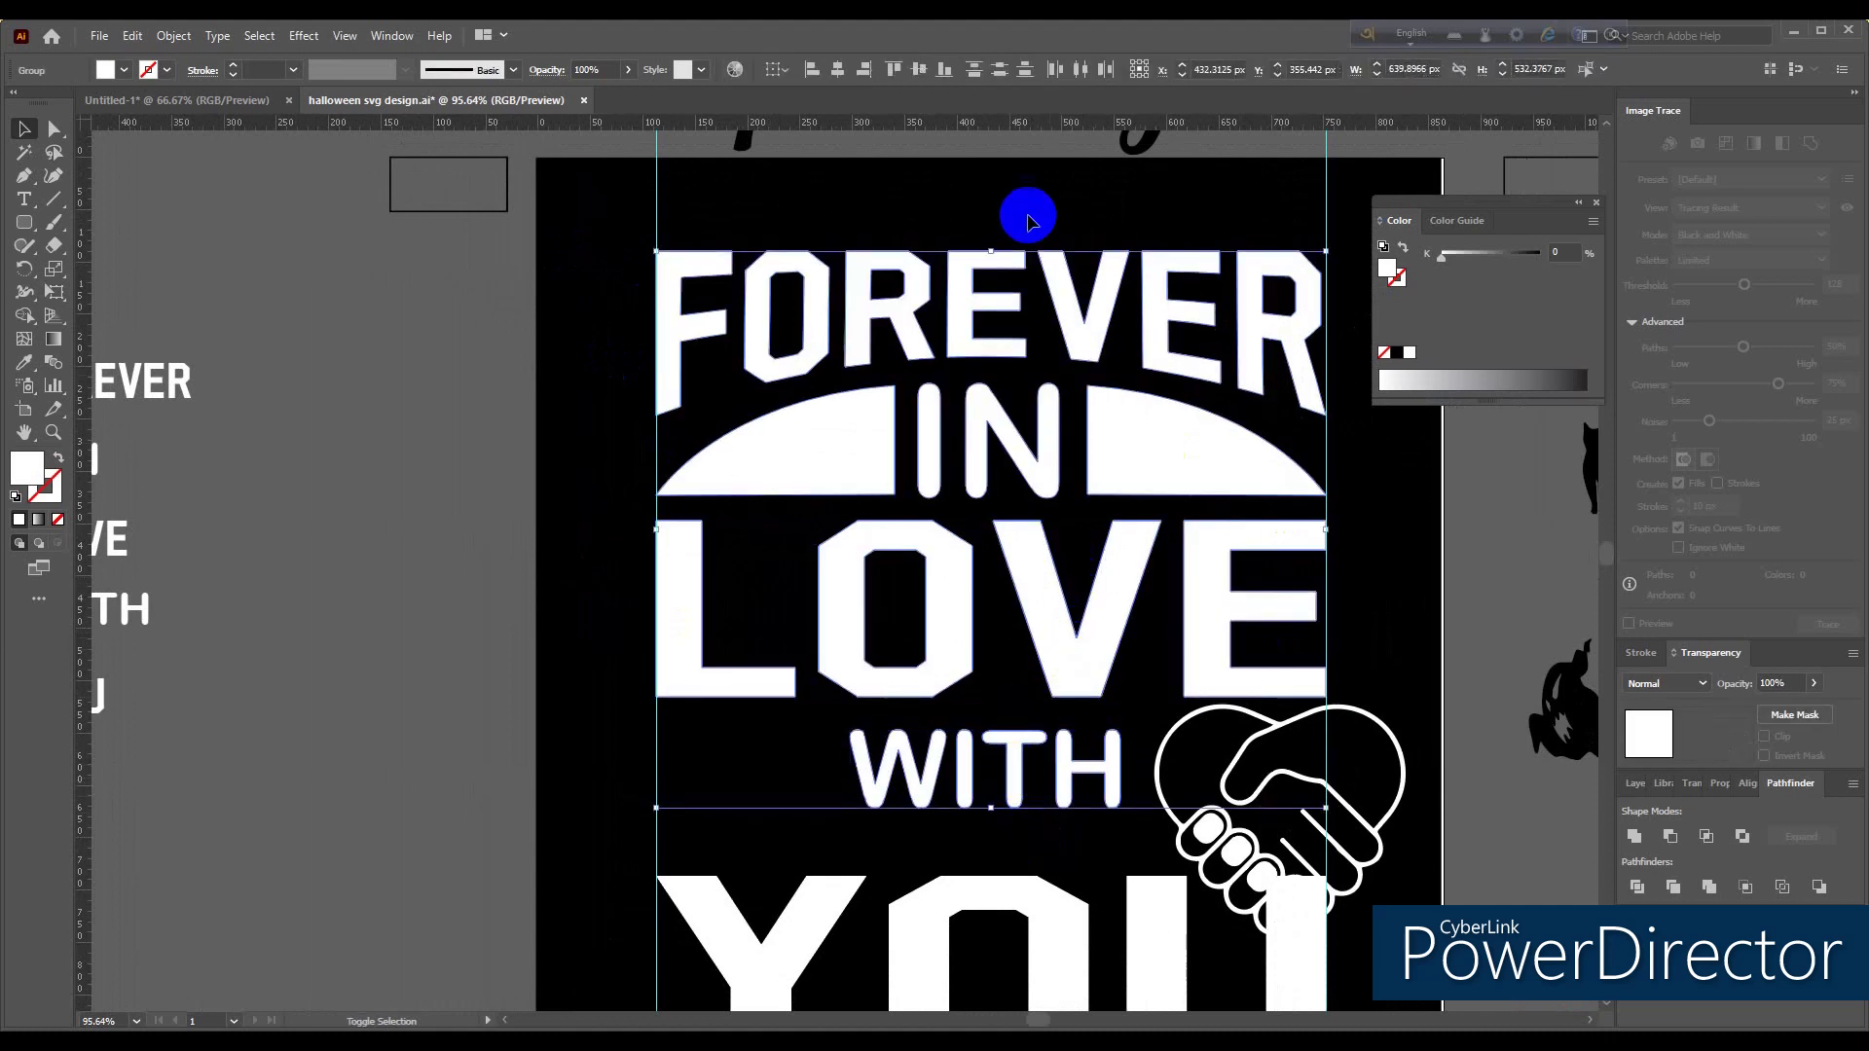
{"action": "left_click", "coordinate": [920, 71]}
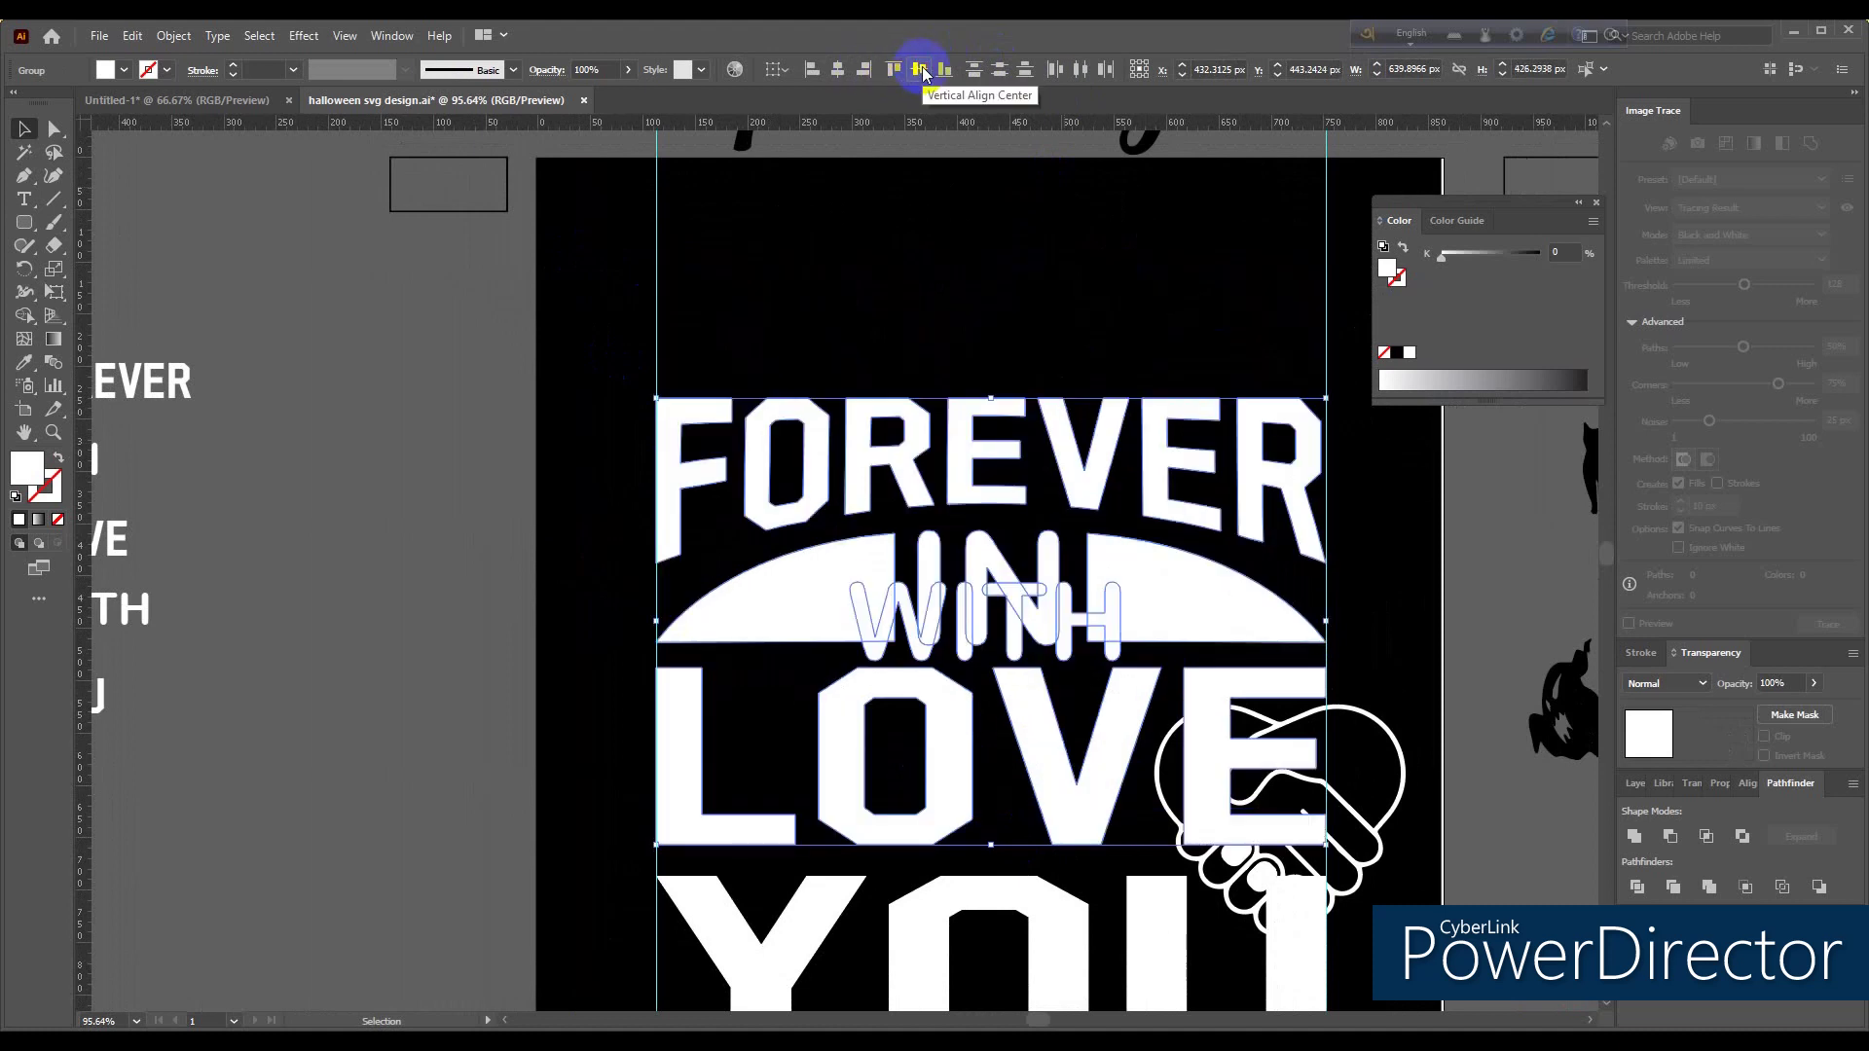
{"action": "key", "text": "ctrl+z"}
Step: Centre the FOREVER-through-WITH rows horizontally and nudge them slightly right
{"action": "left_click", "coordinate": [892, 654], "text": "shift"}
{"action": "left_click", "coordinate": [900, 764], "text": "shift"}
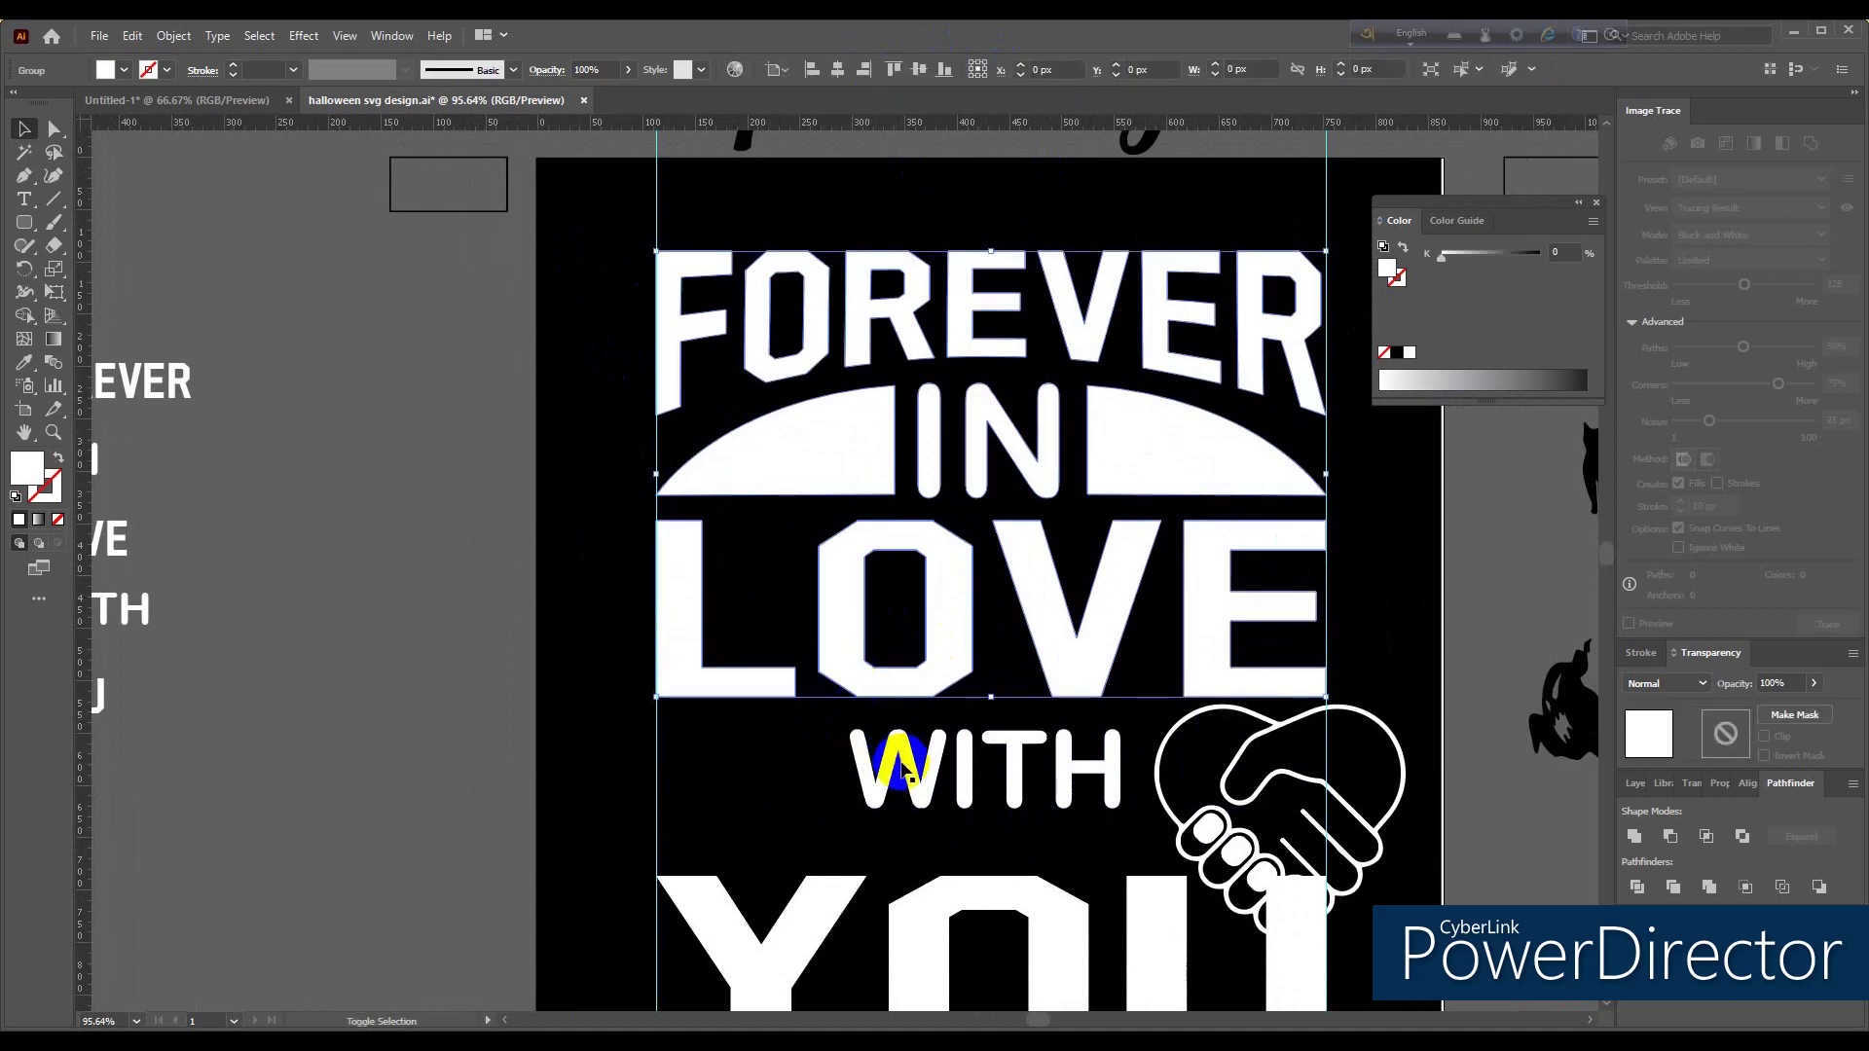
{"action": "left_click", "coordinate": [839, 70]}
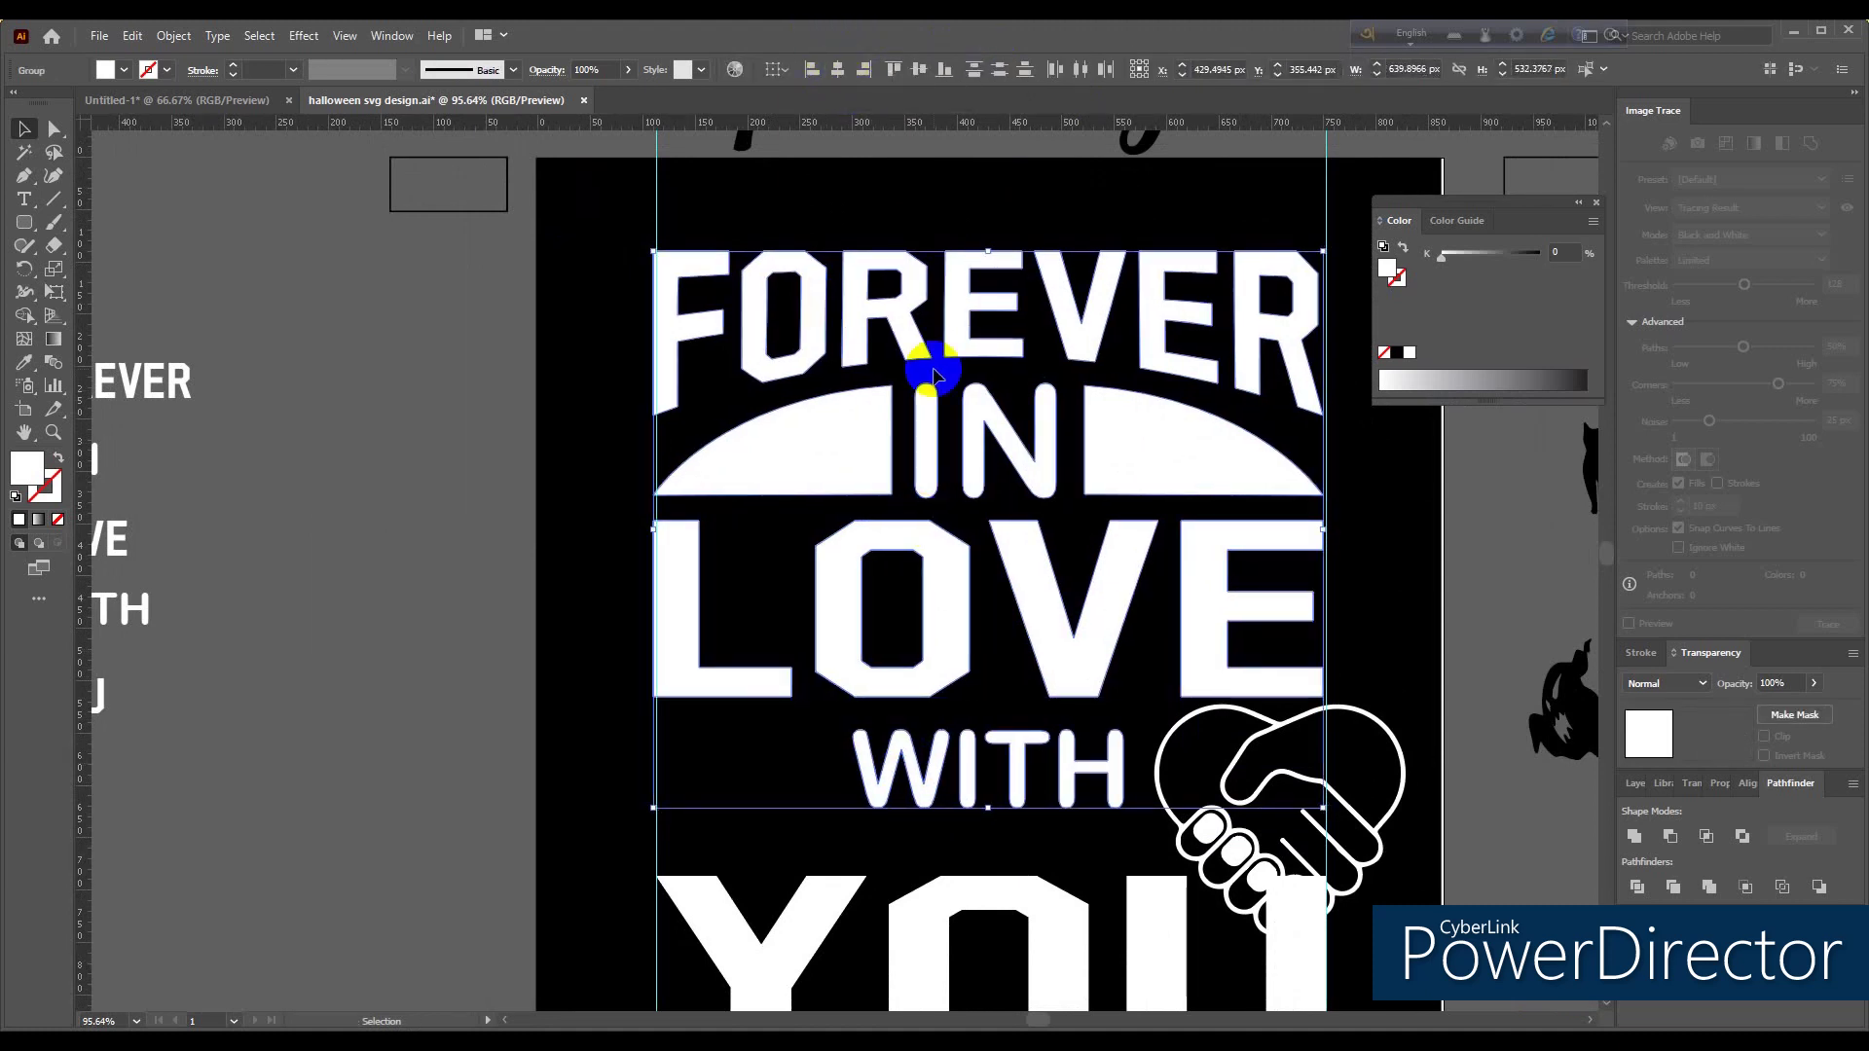
{"action": "key", "text": "Right"}
{"action": "key", "text": "Right"}
{"action": "key", "text": "Right"}
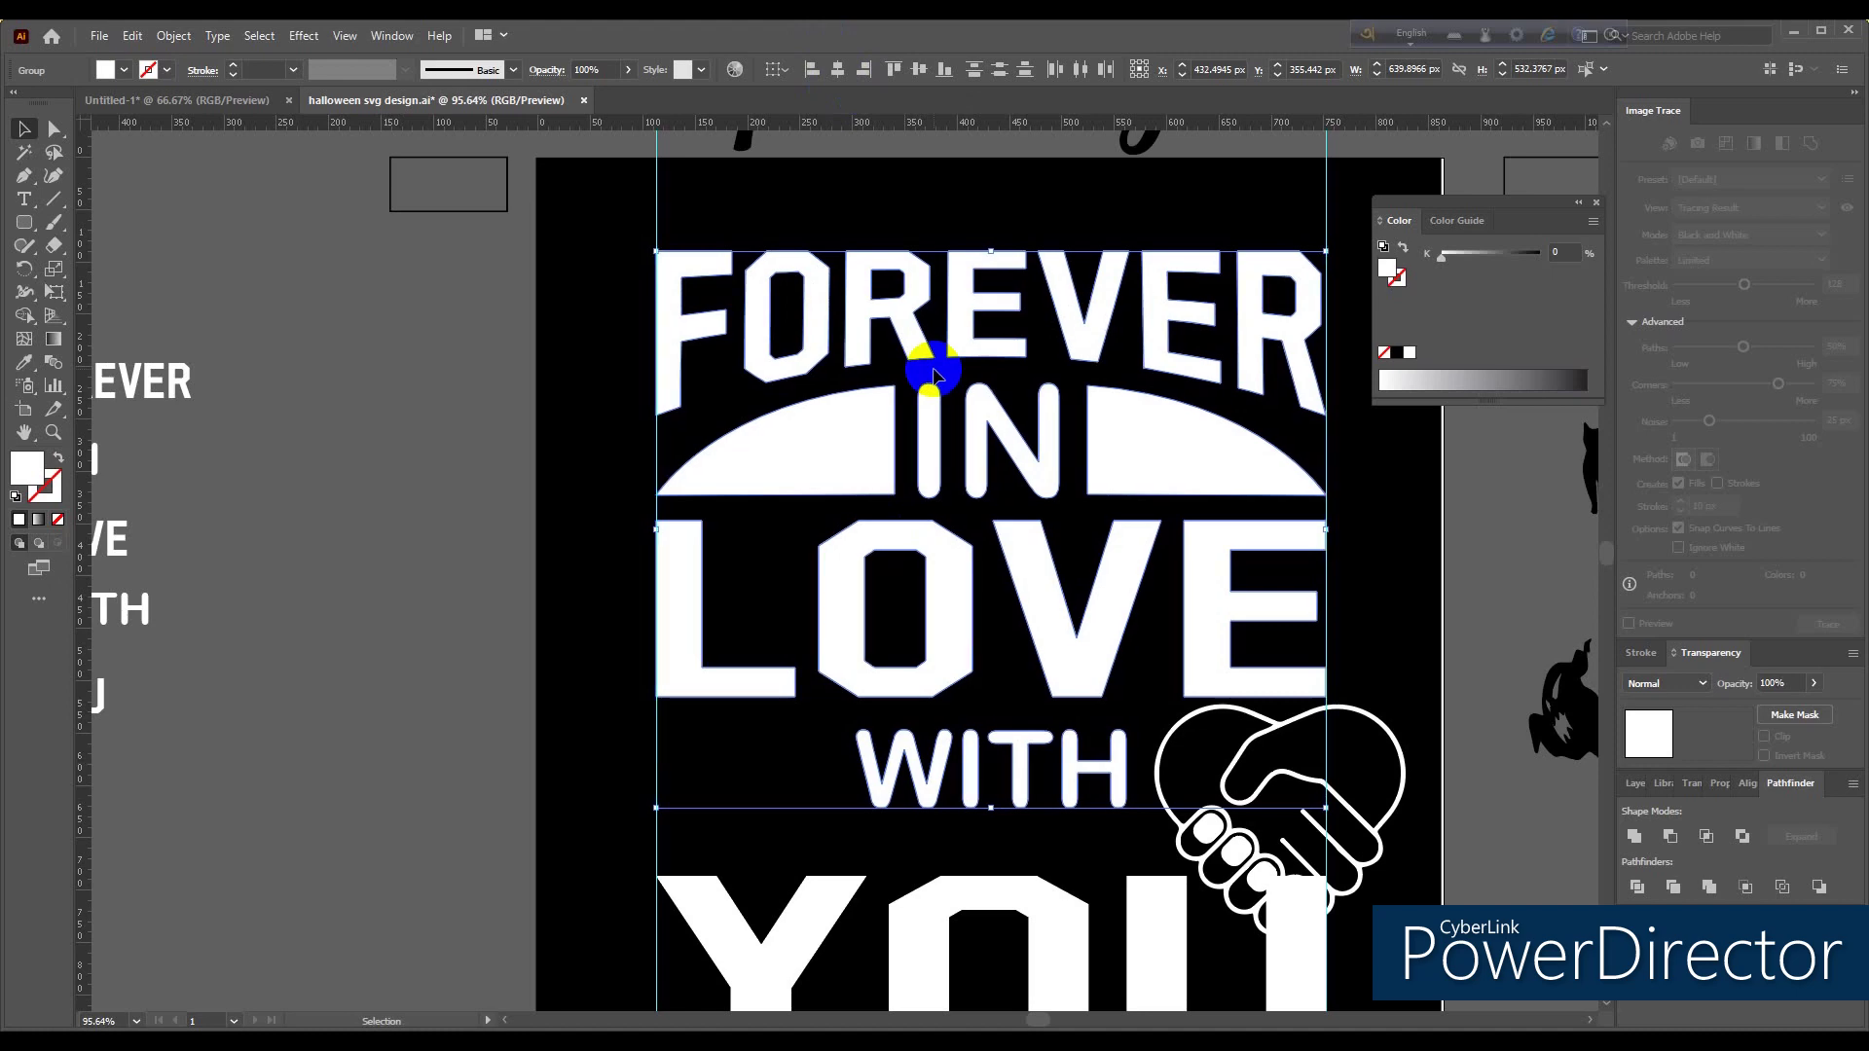
Step: Zoom back out to view the whole artboard and select the handshake-heart icon
{"action": "key", "text": "ctrl+space"}
{"action": "left_click", "coordinate": [931, 370]}
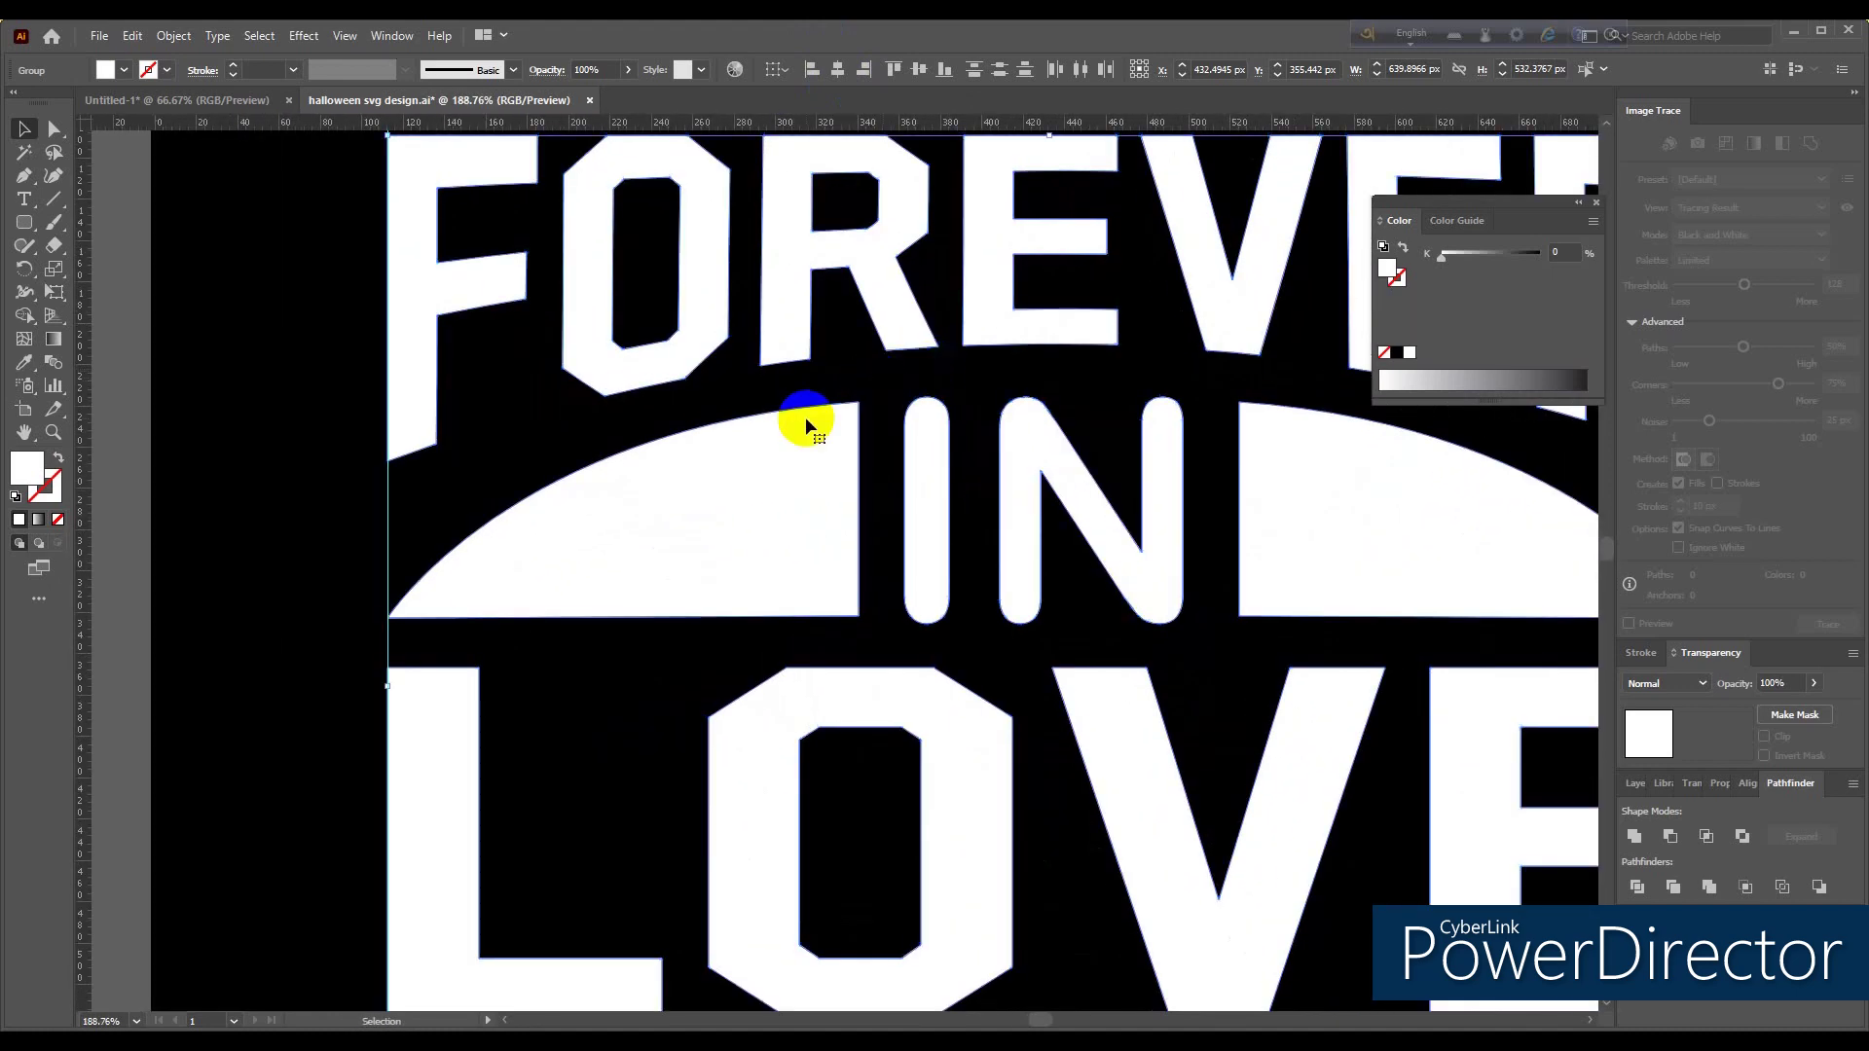
{"action": "left_click", "coordinate": [774, 457], "text": "ctrl+alt"}
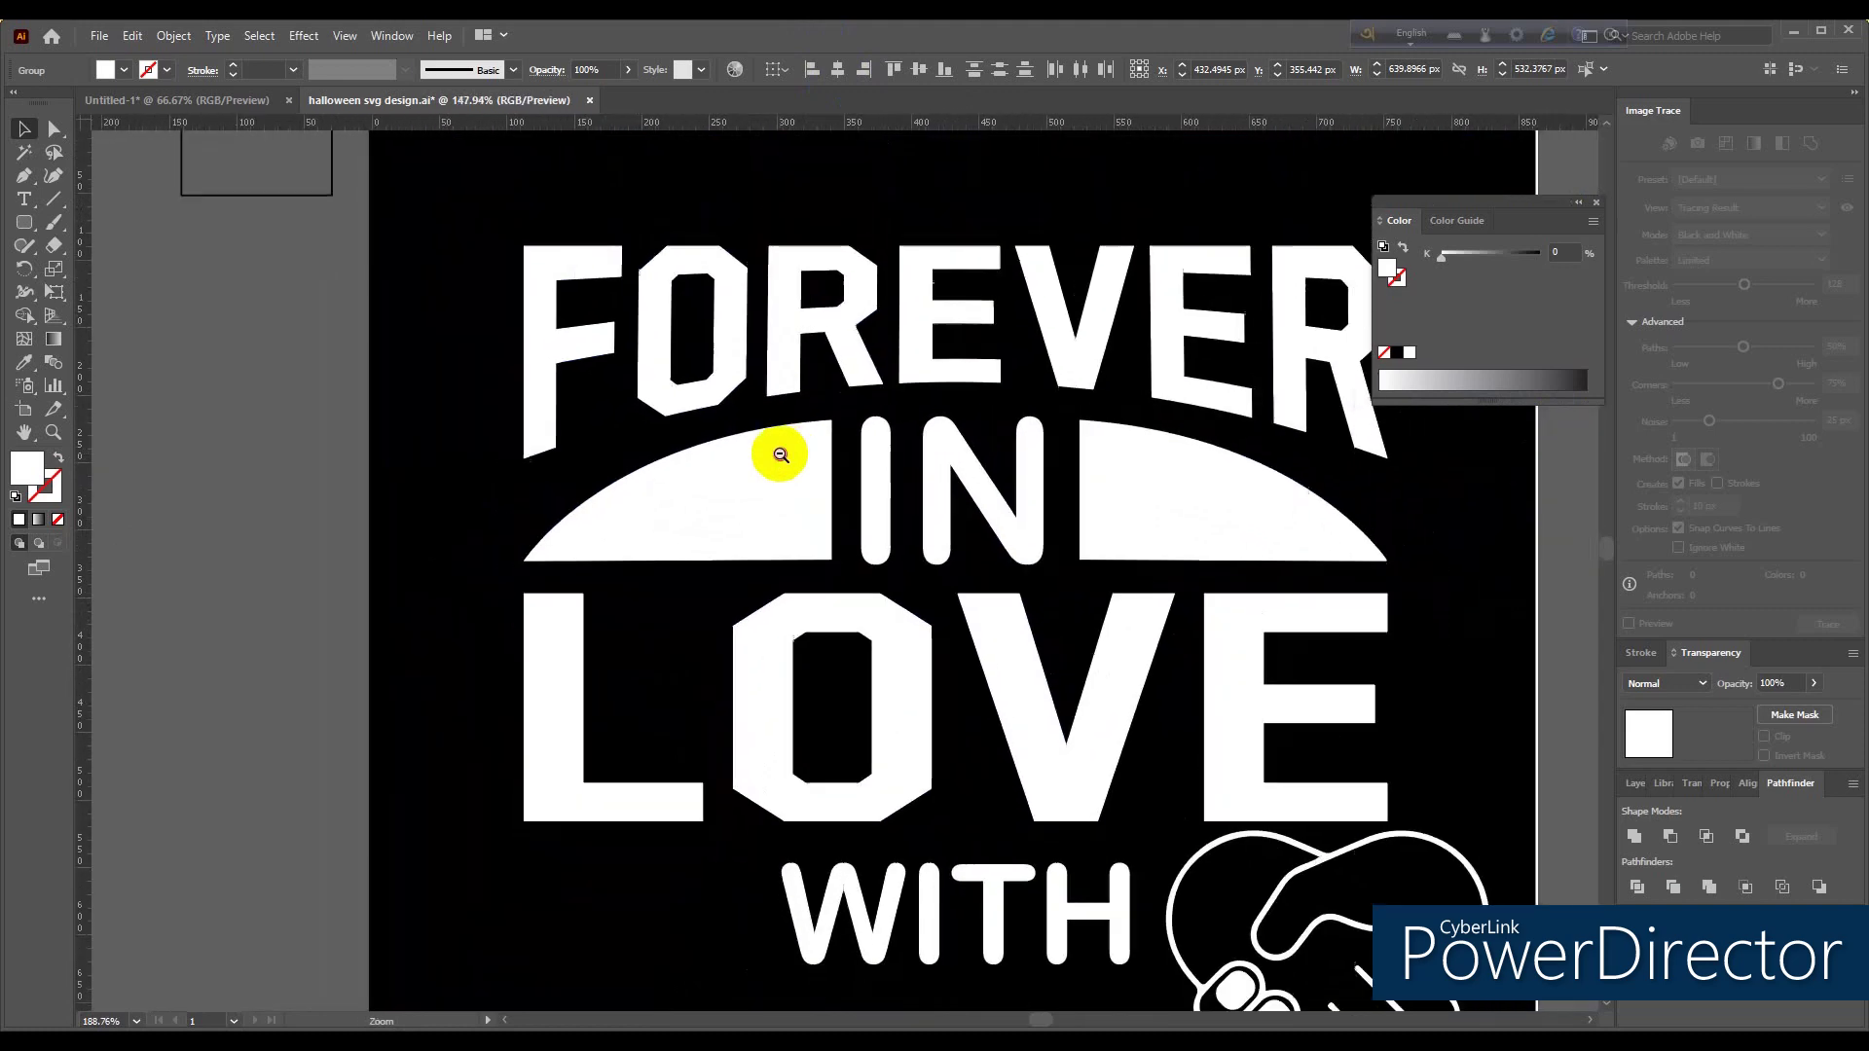
{"action": "left_click", "coordinate": [781, 455], "text": "ctrl+alt"}
{"action": "left_click", "coordinate": [1071, 867]}
Step: Shrink the handshake-heart icon to about half width and place it beside WITH
{"action": "left_click", "coordinate": [1009, 669]}
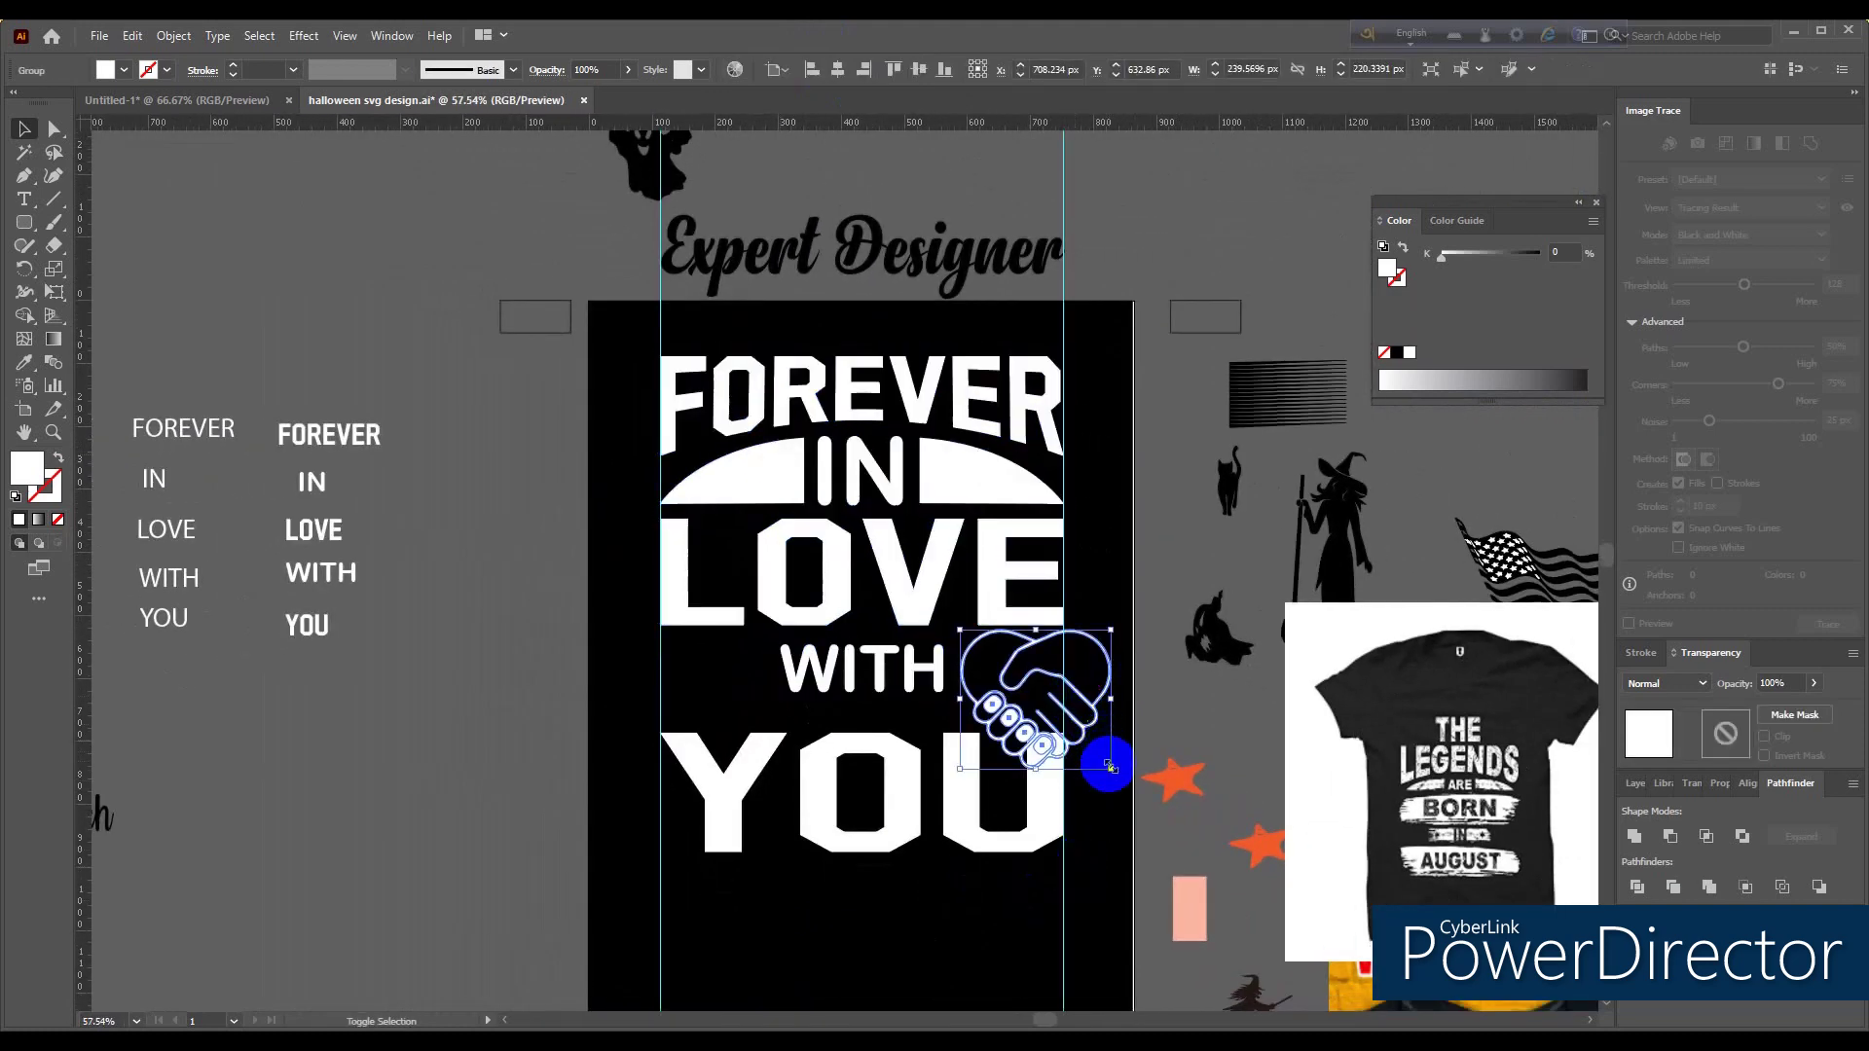
{"action": "left_click_drag", "start_coordinate": [1112, 770], "coordinate": [1015, 702]}
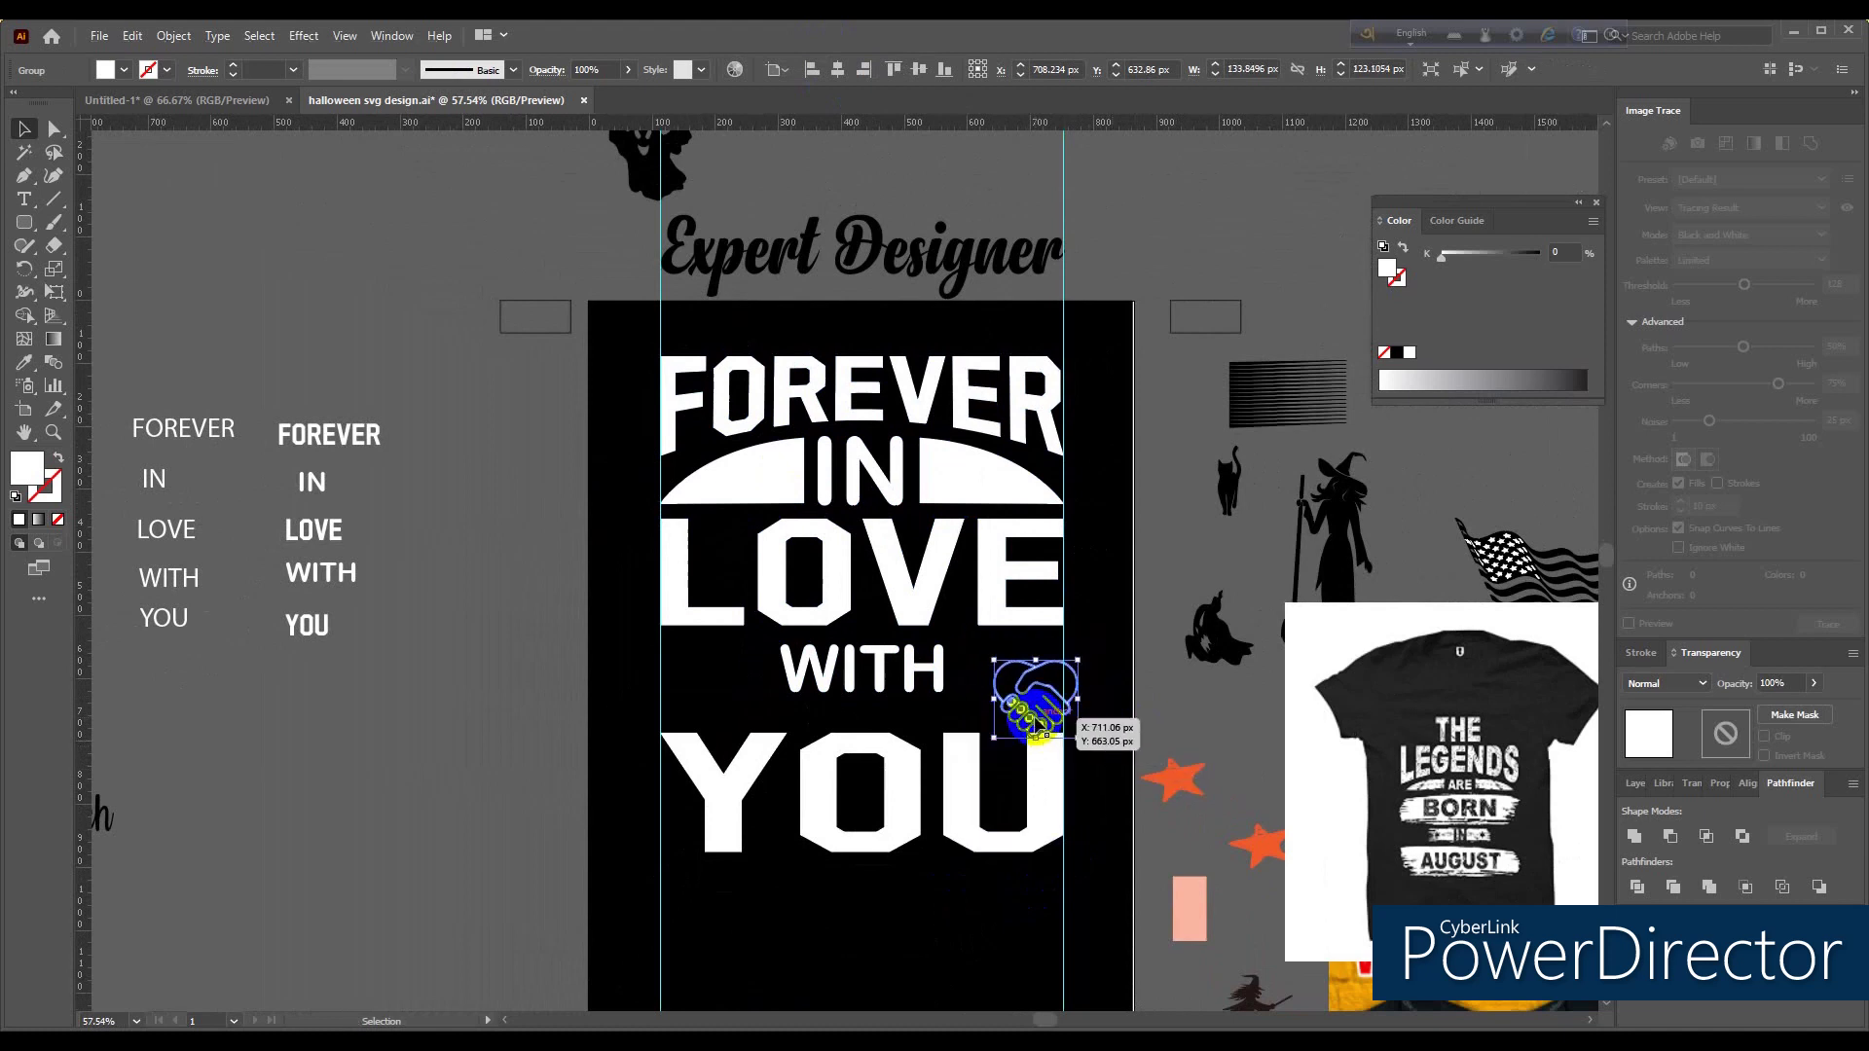
{"action": "left_click_drag", "start_coordinate": [1015, 703], "coordinate": [1035, 704]}
{"action": "left_click", "coordinate": [1094, 721]}
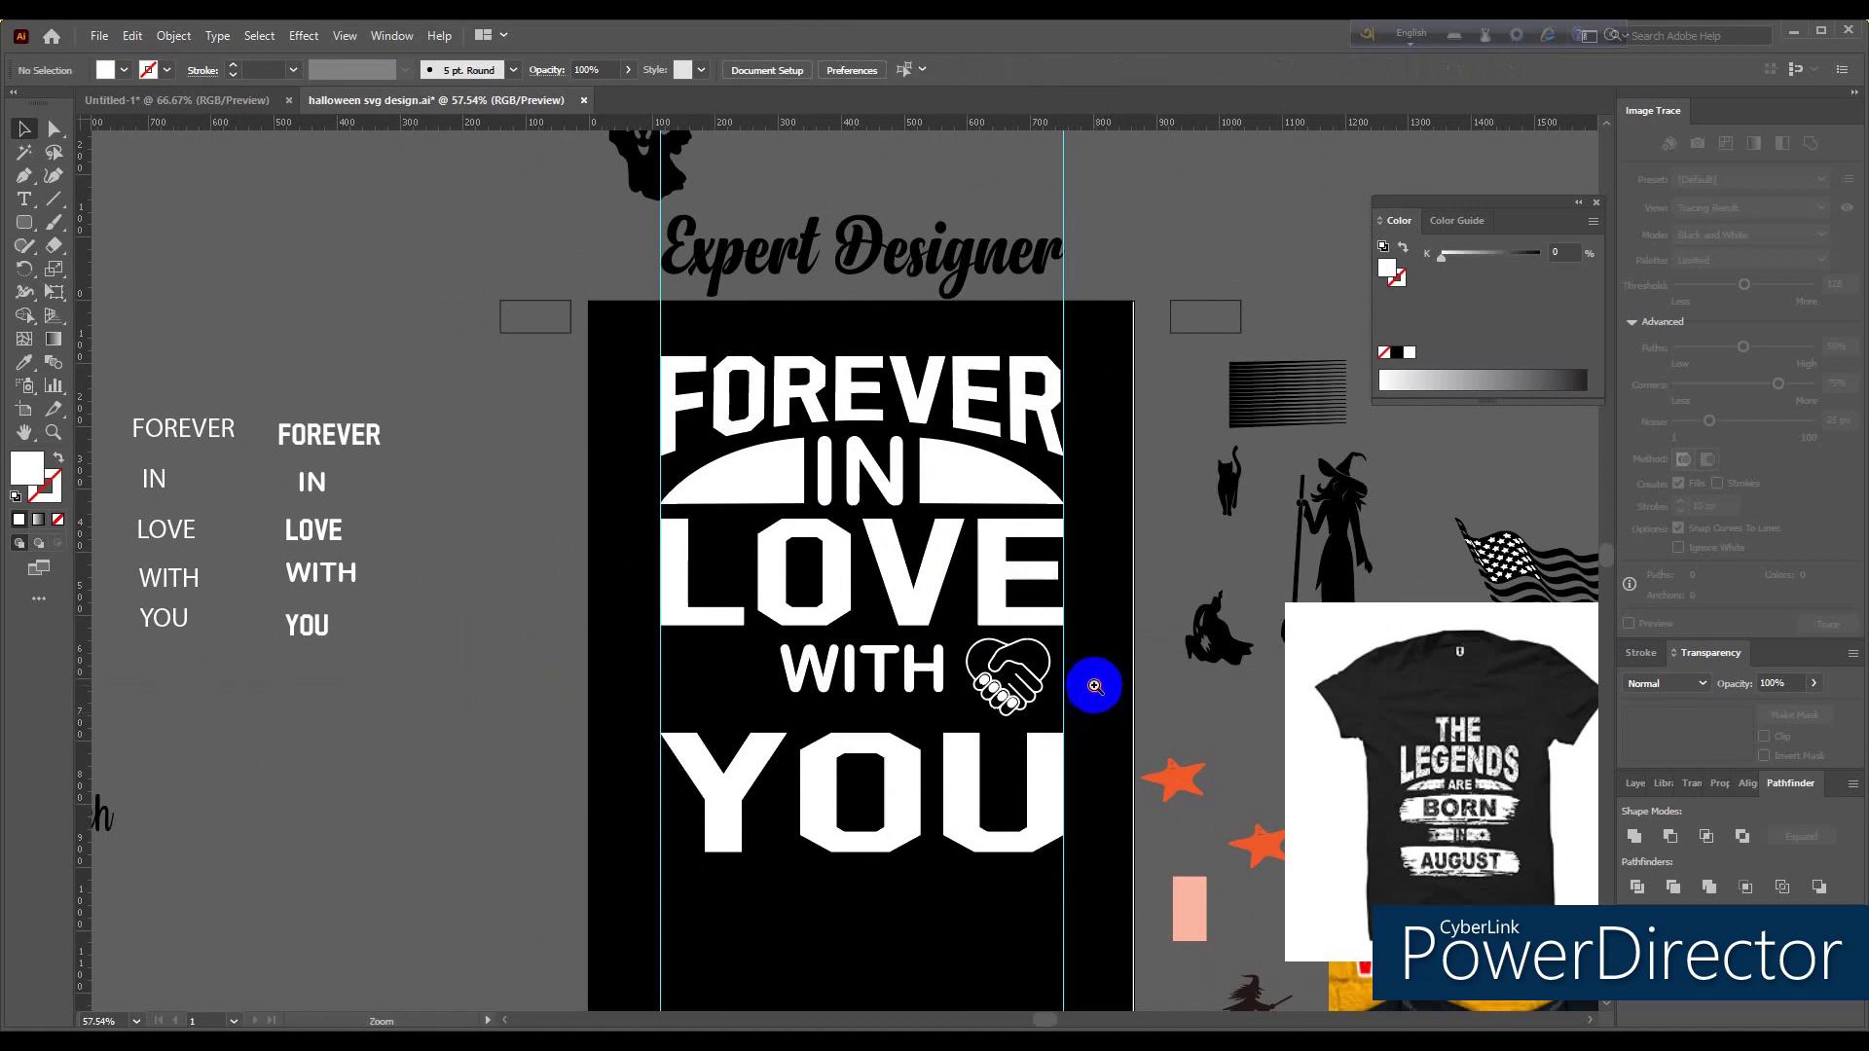
{"action": "key", "text": "z"}
{"action": "left_click", "coordinate": [1094, 686]}
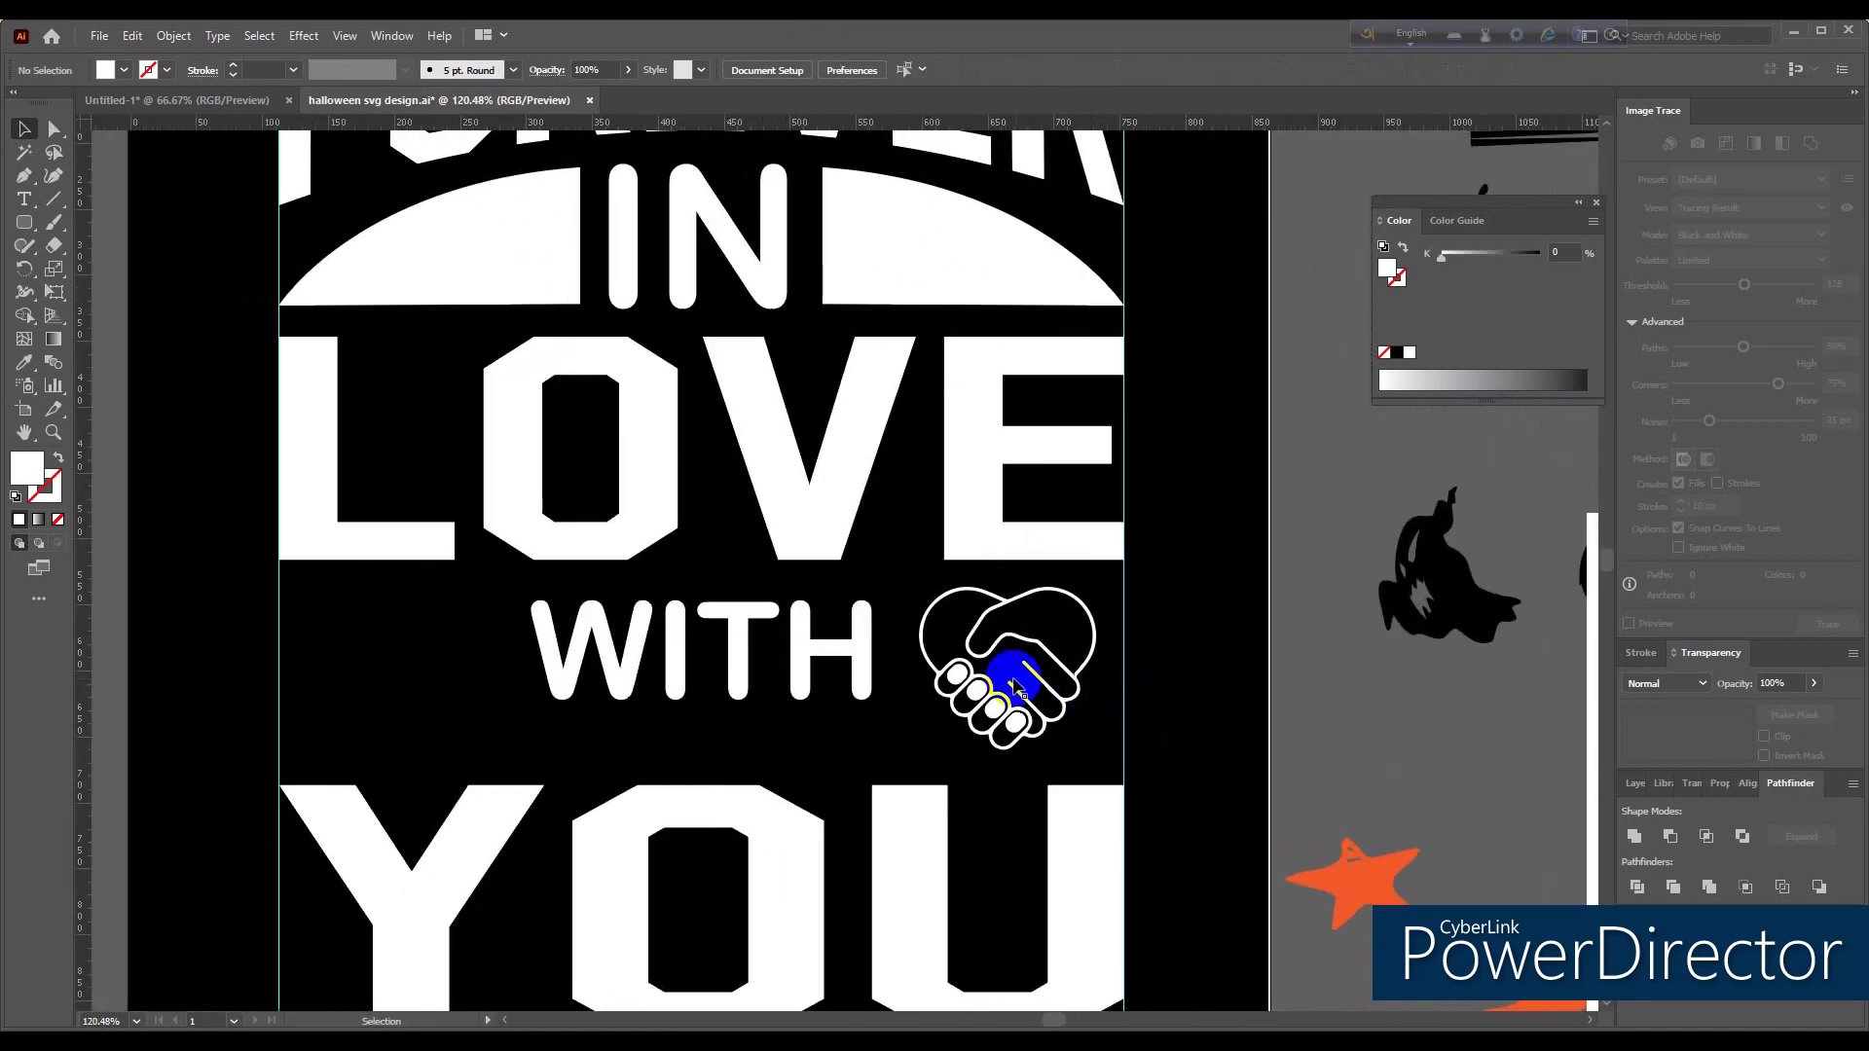
Step: Make a vertically reflected copy of the icon and move it left of WITH
{"action": "left_click", "coordinate": [1012, 687]}
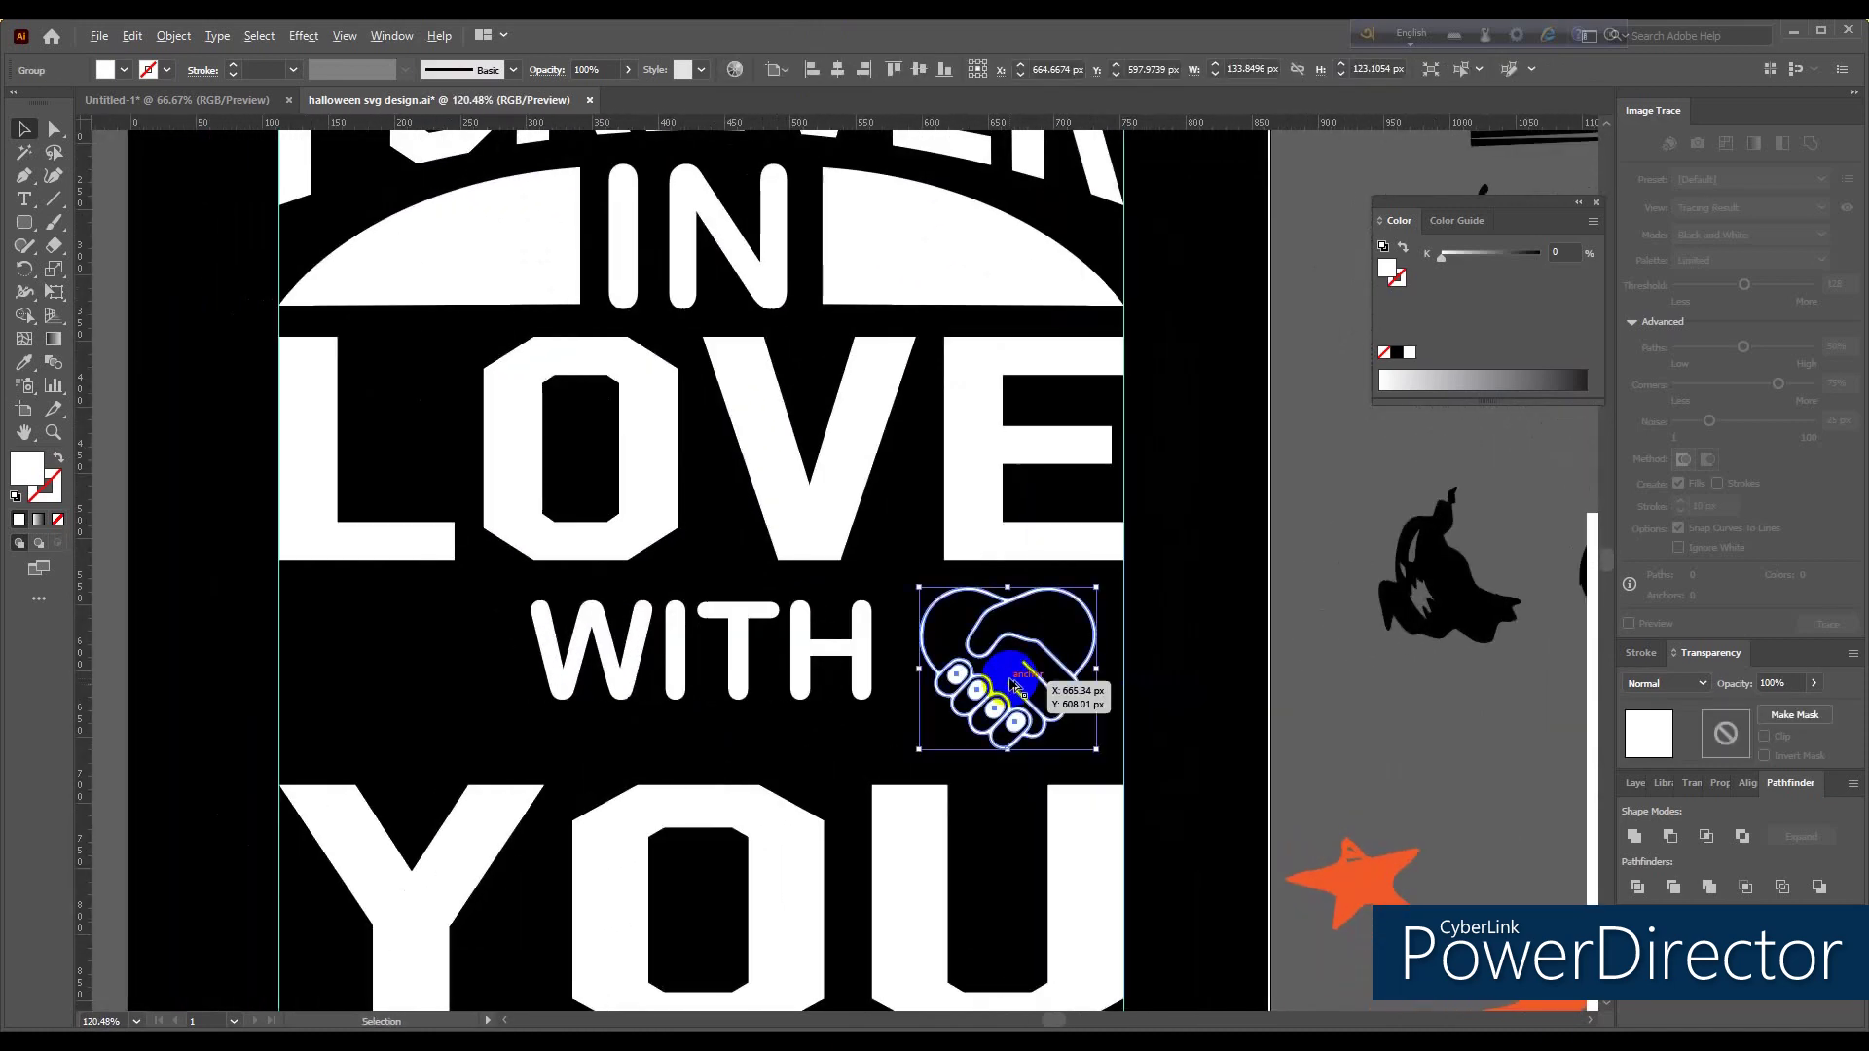
{"action": "left_click_drag", "start_coordinate": [1012, 686], "coordinate": [391, 685]}
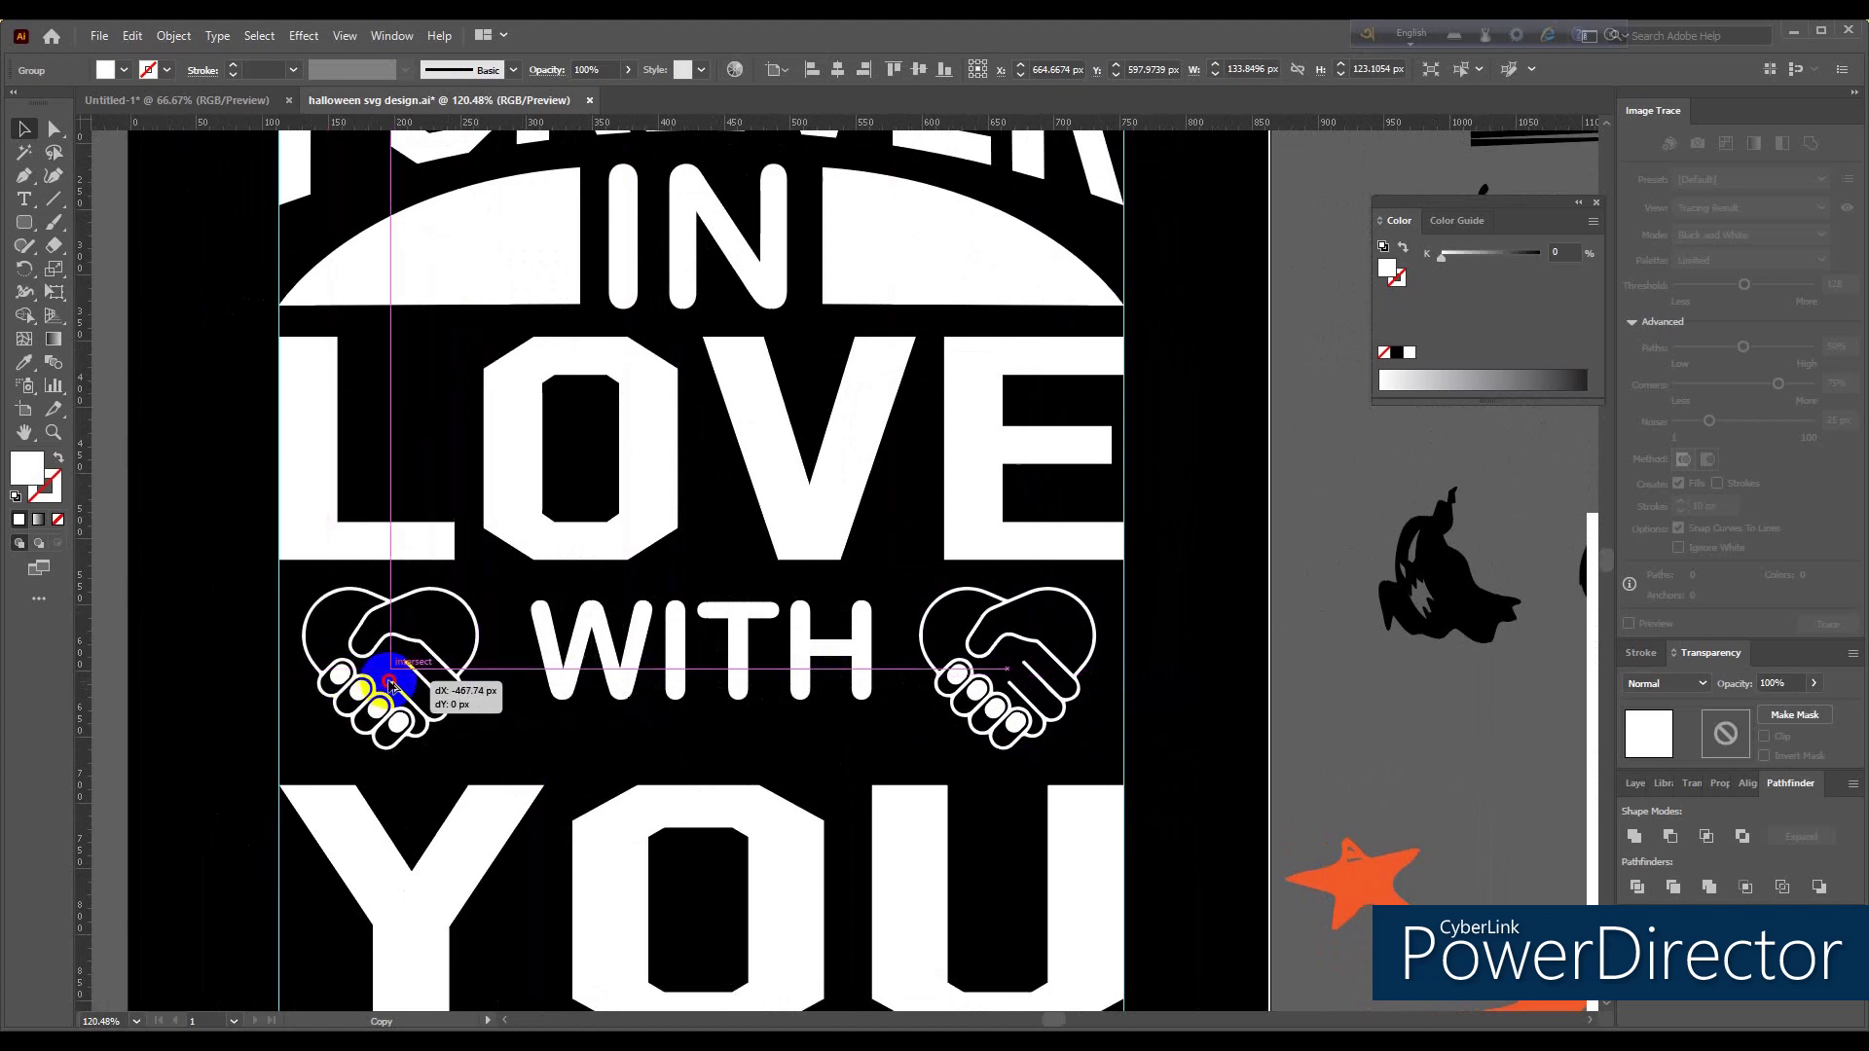
{"action": "left_click_drag", "start_coordinate": [390, 685], "coordinate": [1008, 684]}
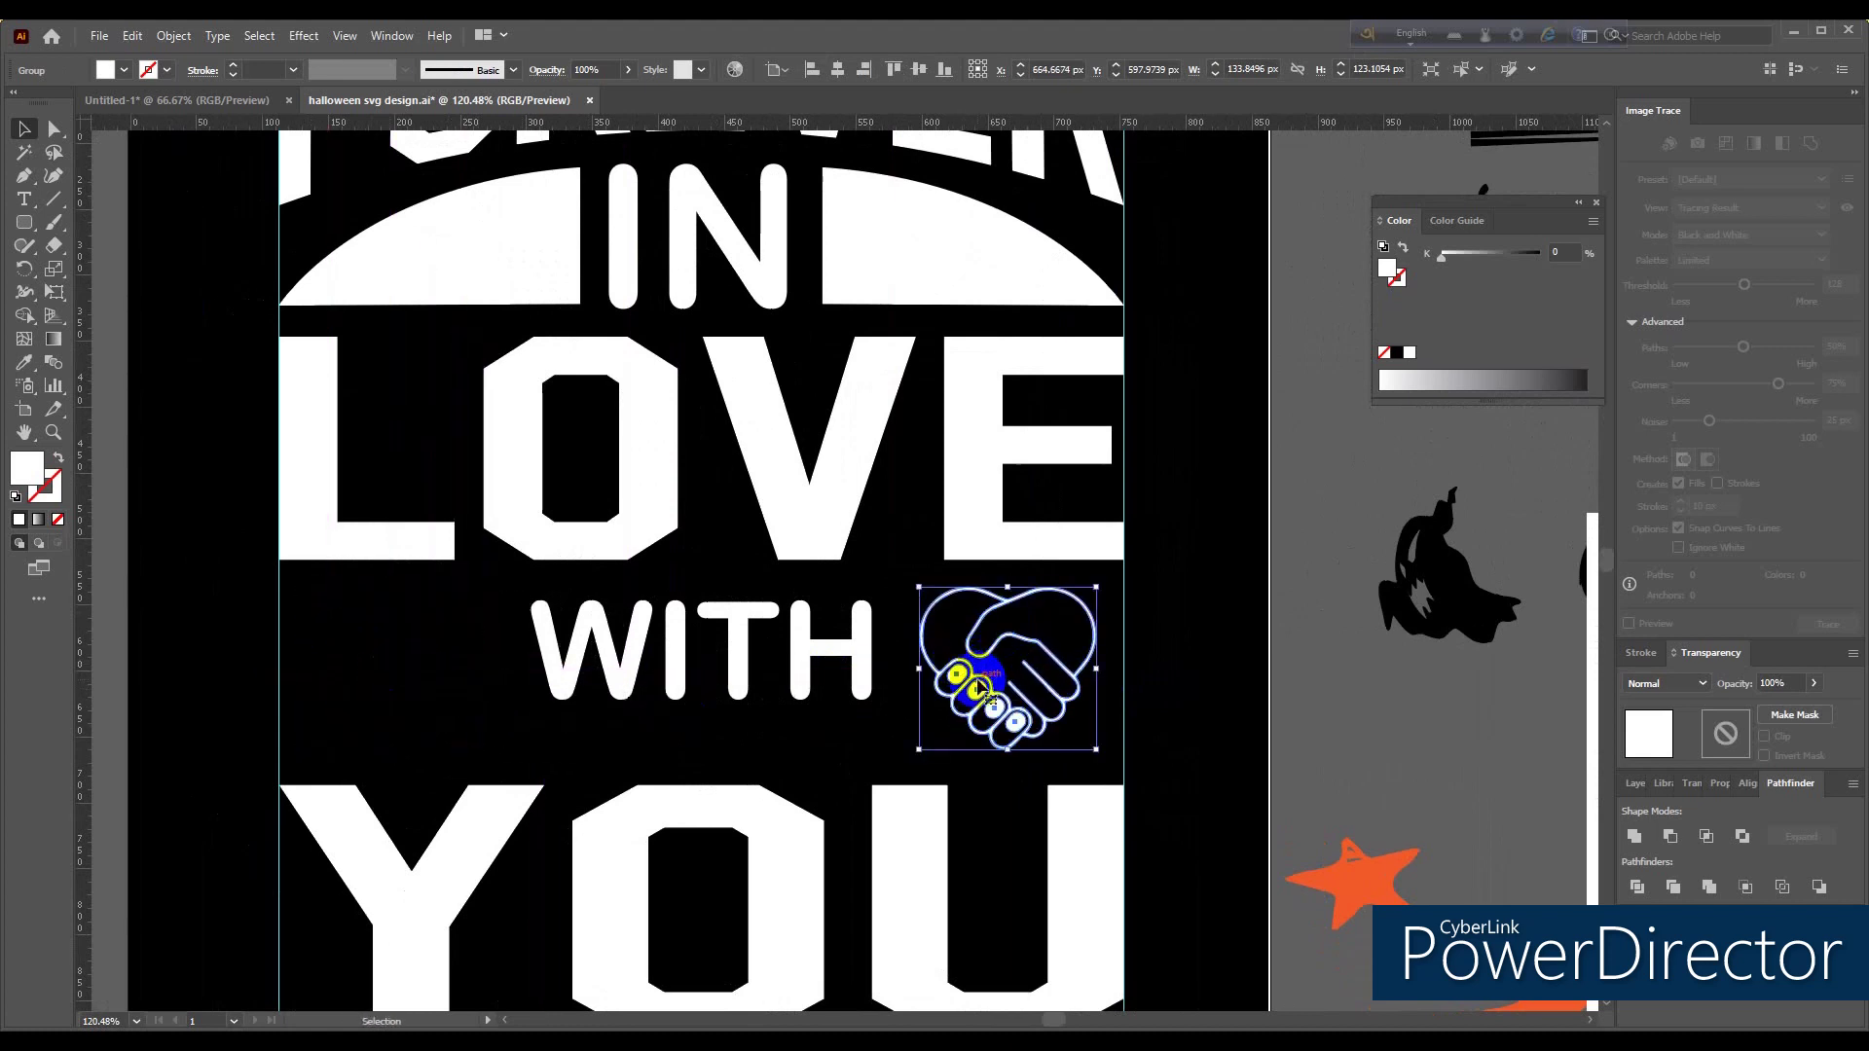
{"action": "right_click", "coordinate": [1006, 674]}
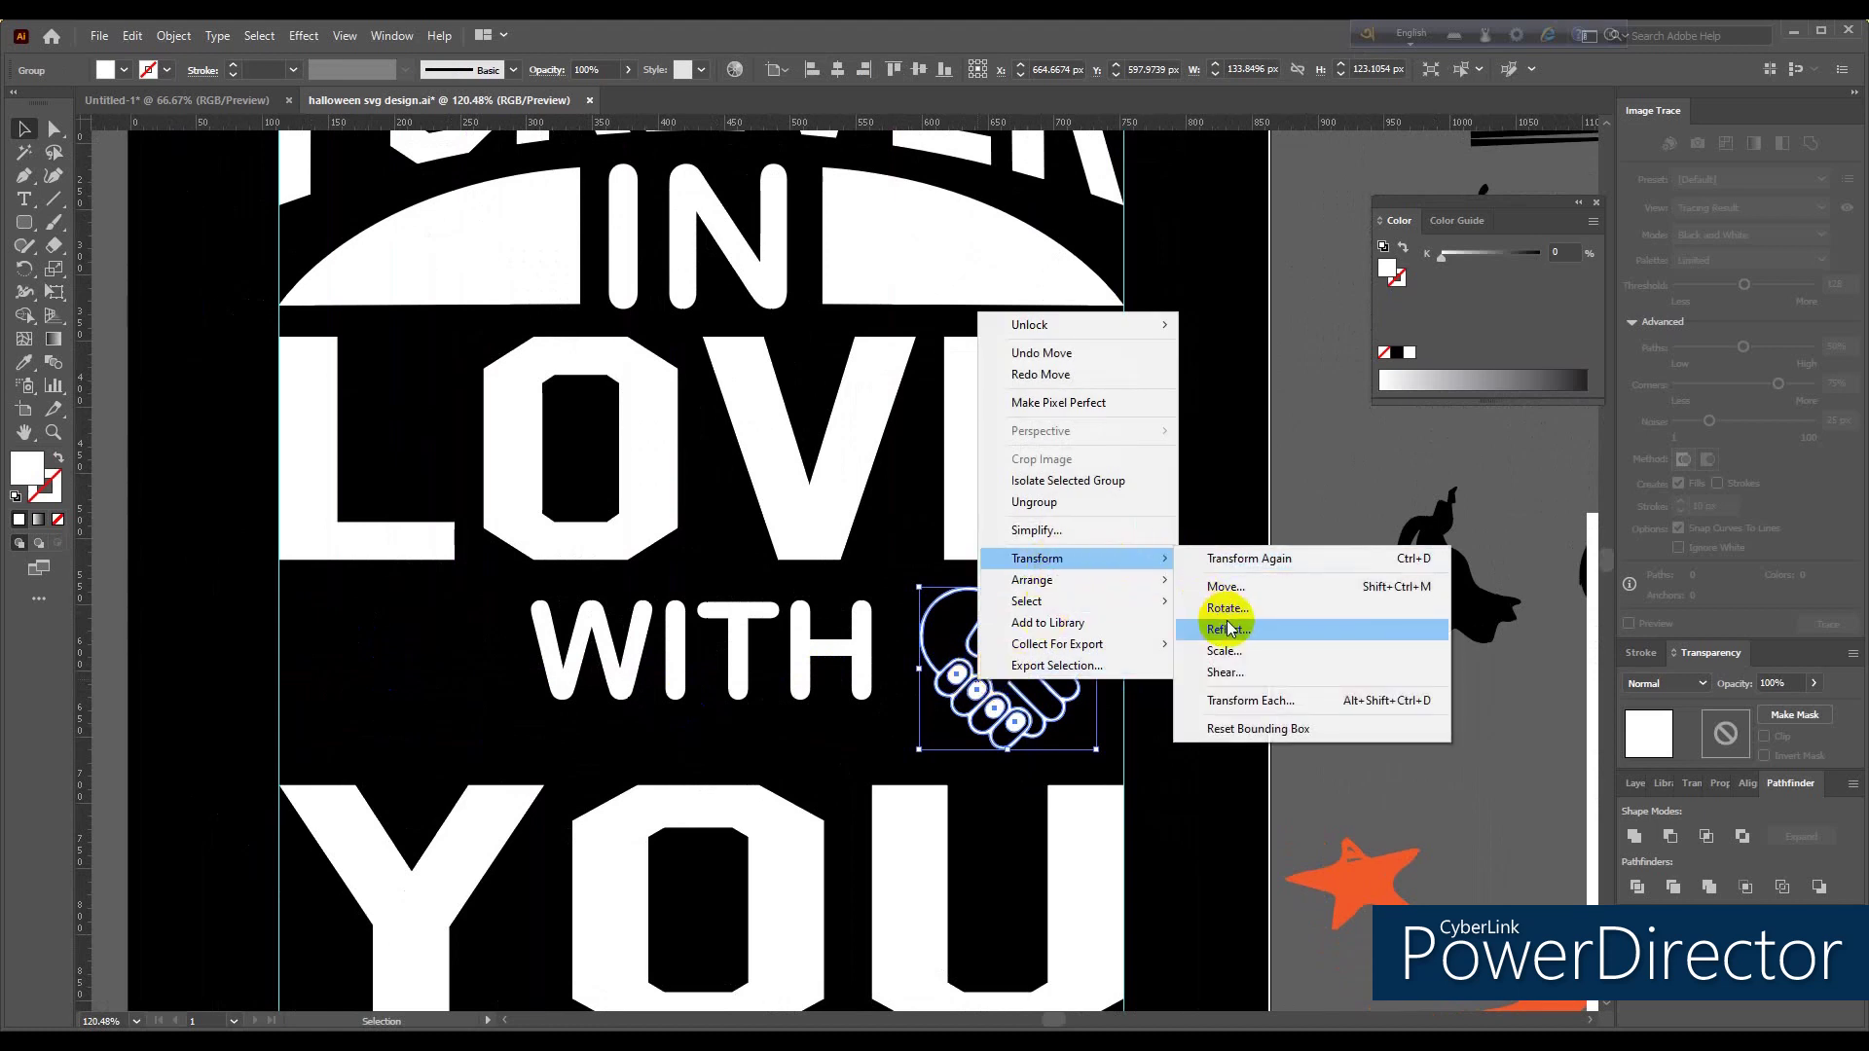
{"action": "mouse_move", "coordinate": [1037, 558]}
{"action": "left_click", "coordinate": [1229, 628]}
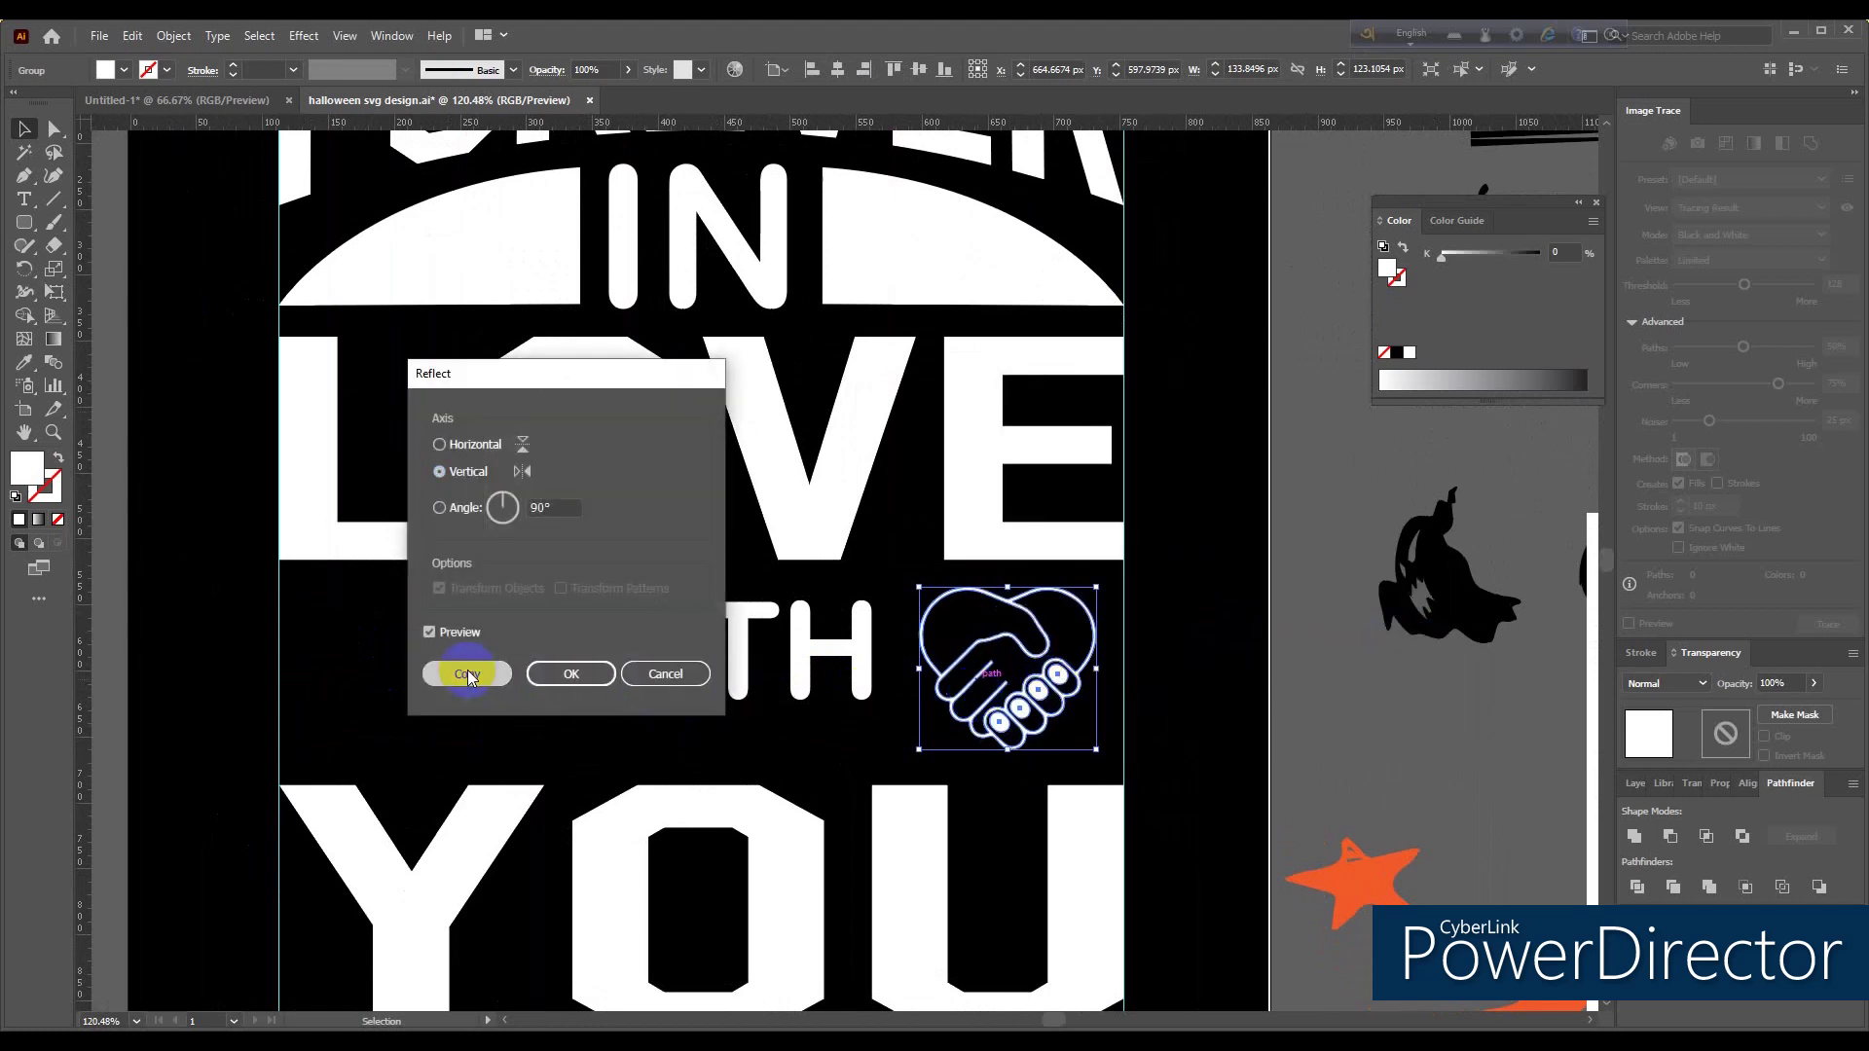
{"action": "left_click", "coordinate": [469, 667]}
{"action": "left_click_drag", "start_coordinate": [944, 698], "coordinate": [394, 689]}
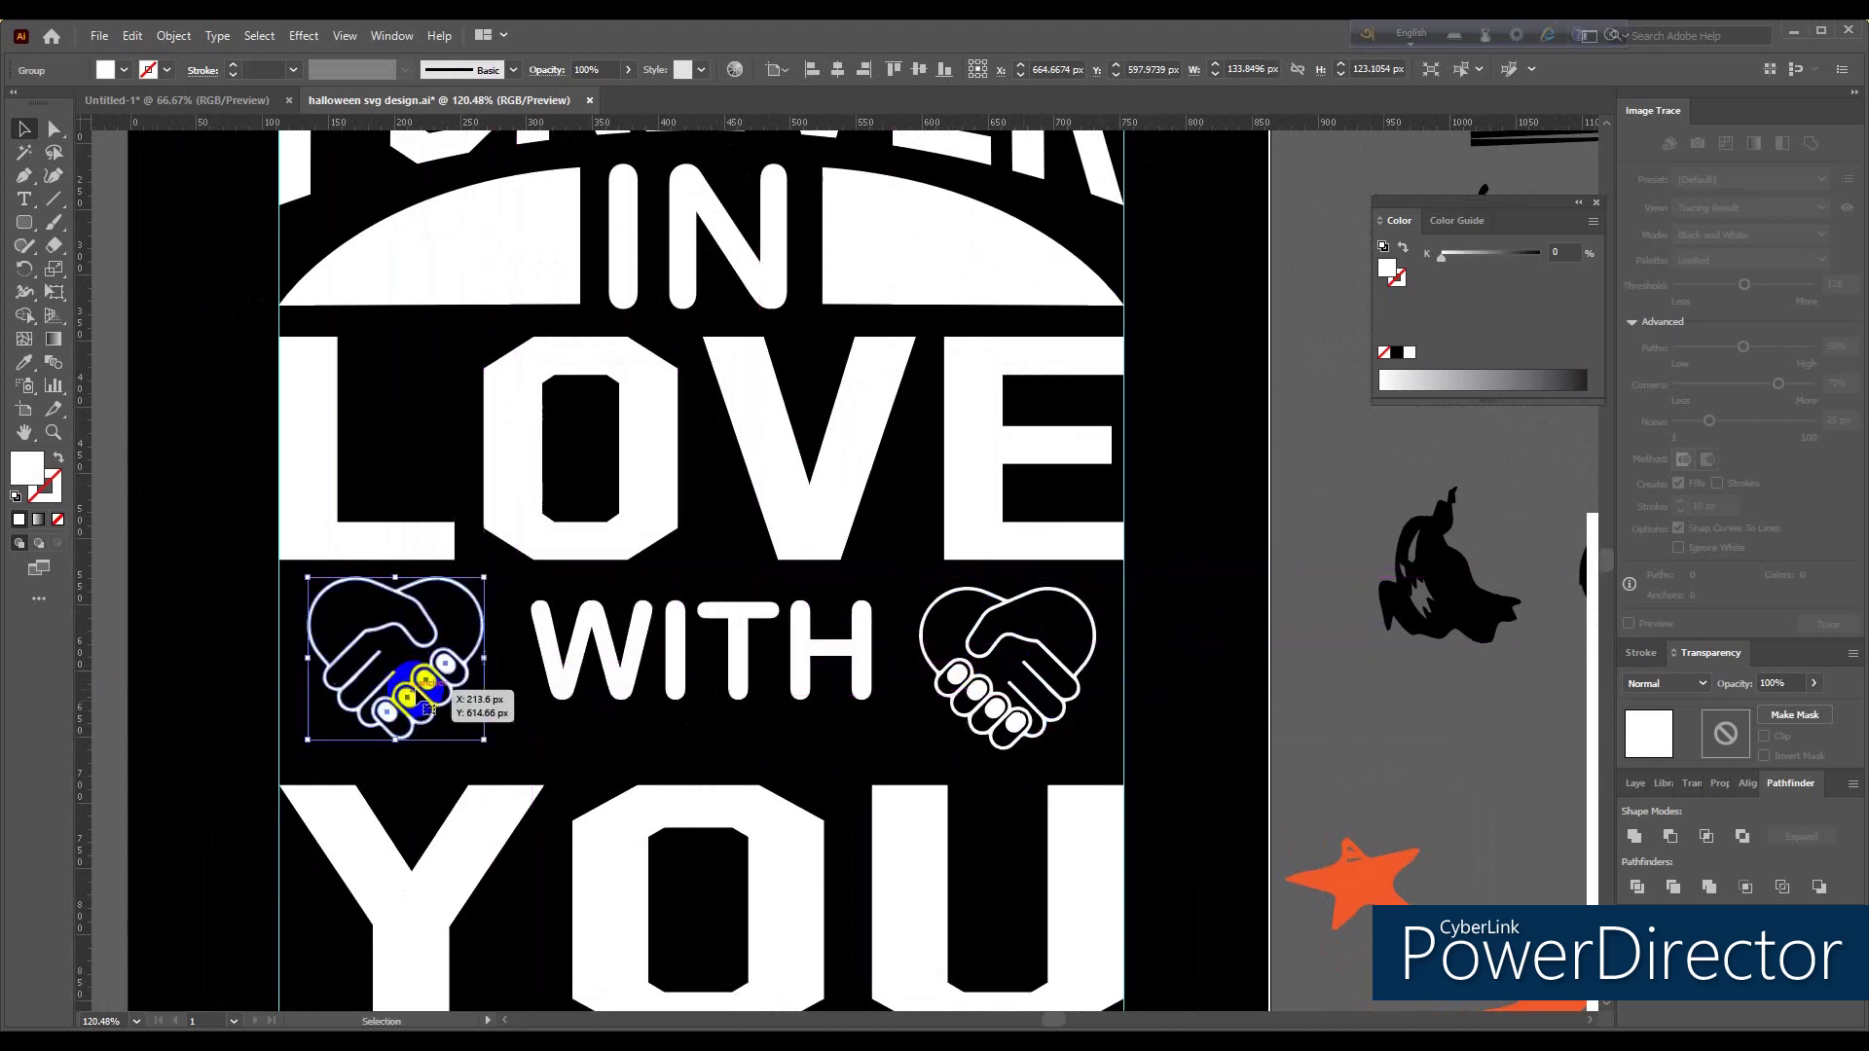
{"action": "left_click", "coordinate": [1156, 658]}
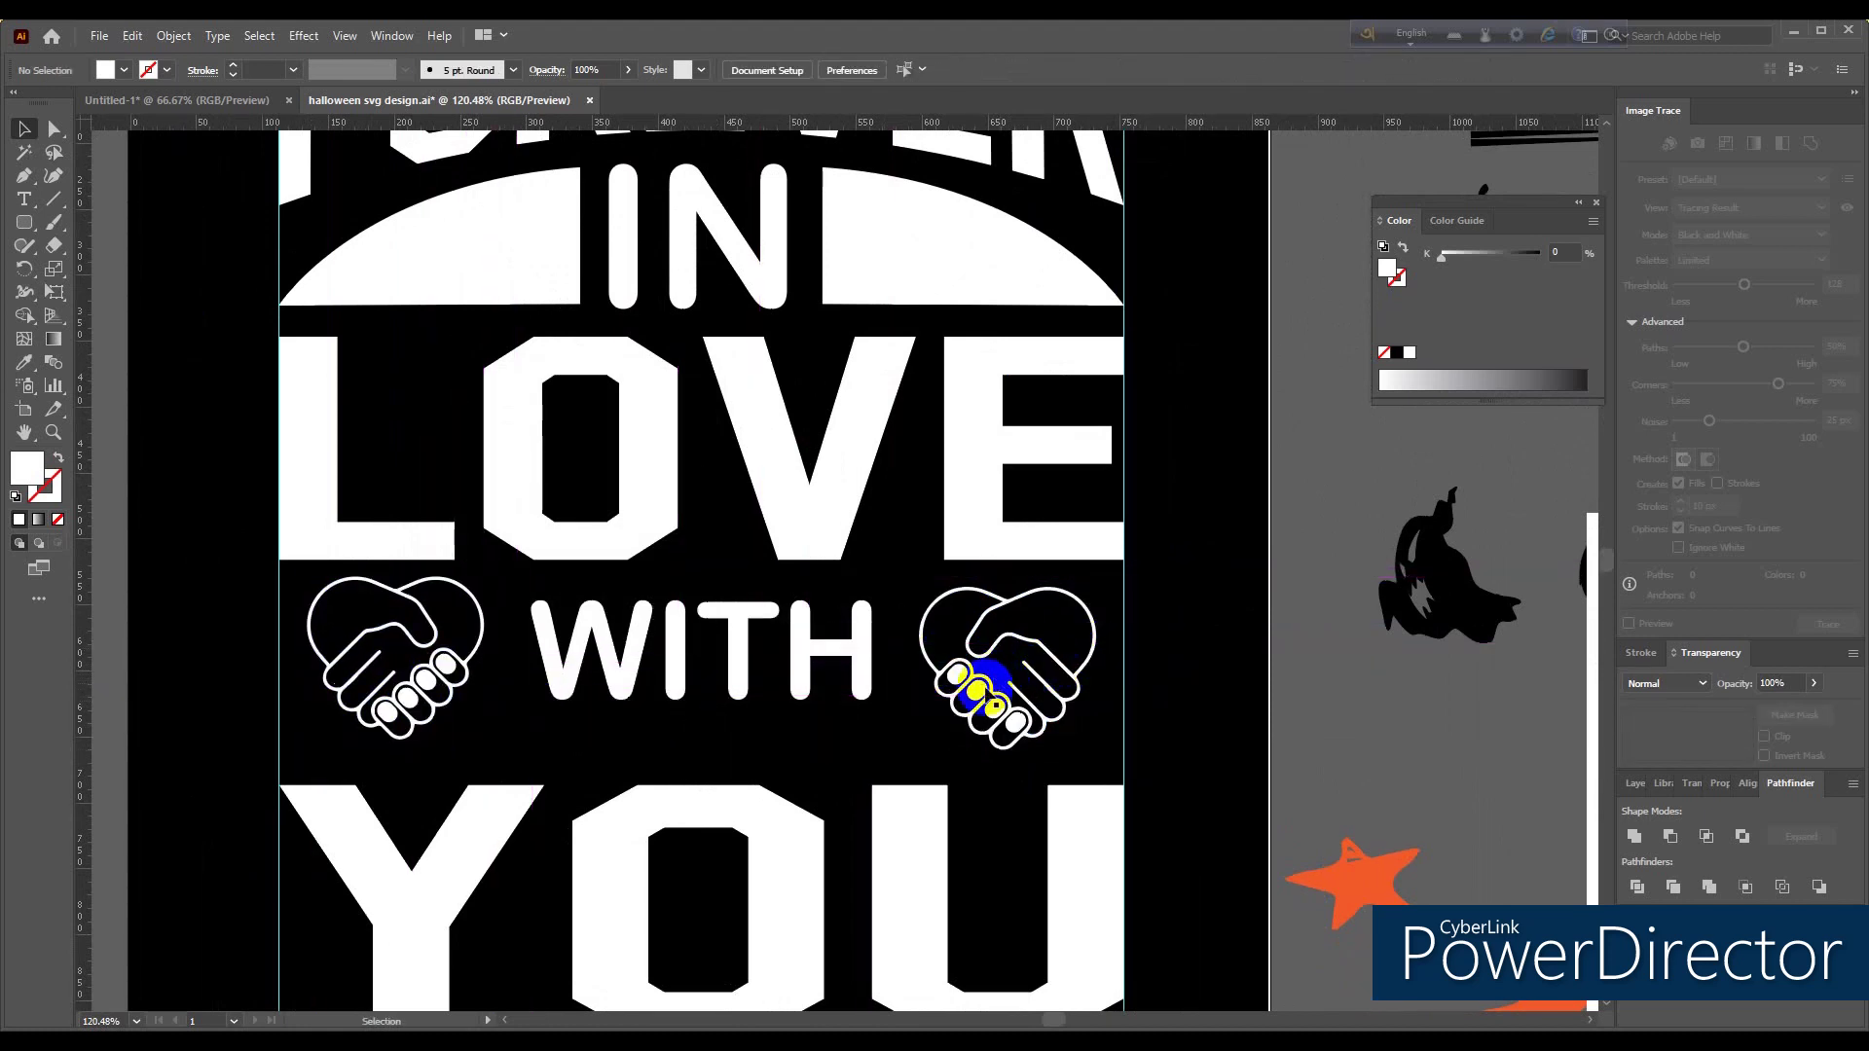
Step: Bottom-align the two handshake-heart icons
{"action": "left_click", "coordinate": [987, 691]}
{"action": "left_click", "coordinate": [419, 699], "text": "shift"}
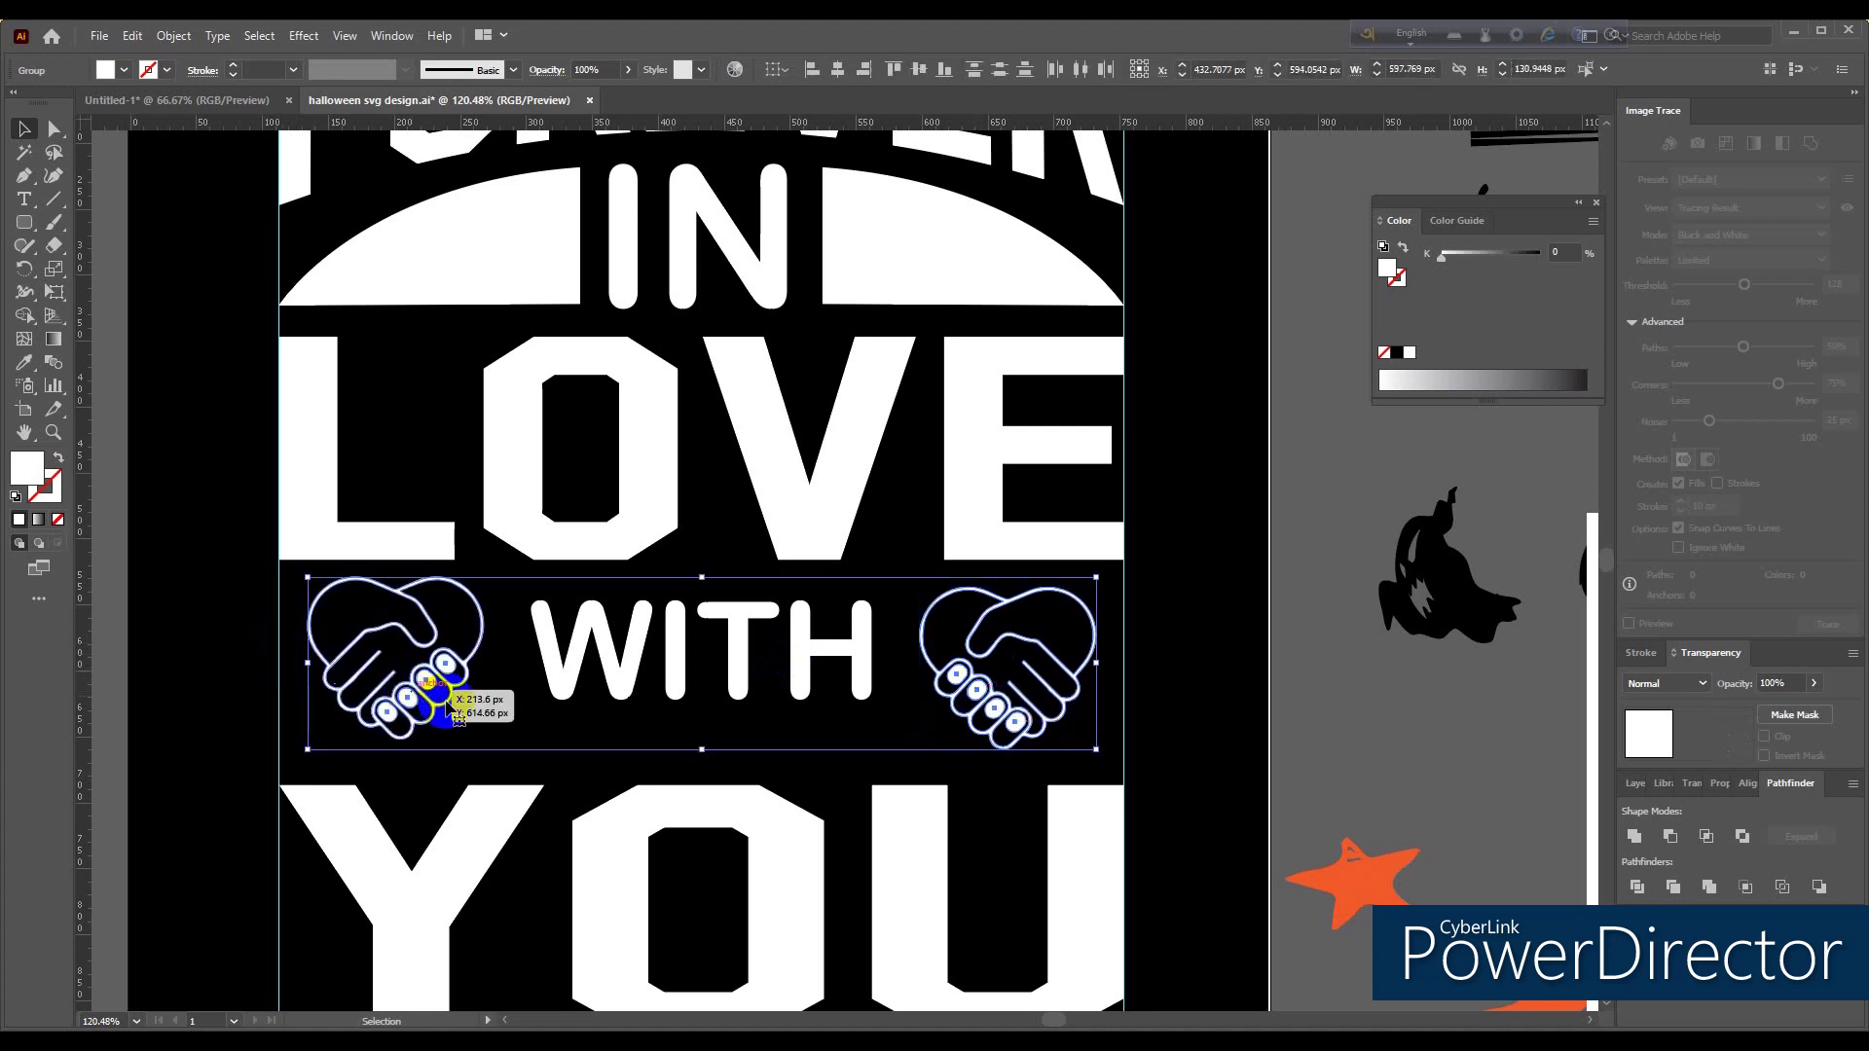
{"action": "left_click", "coordinate": [943, 72]}
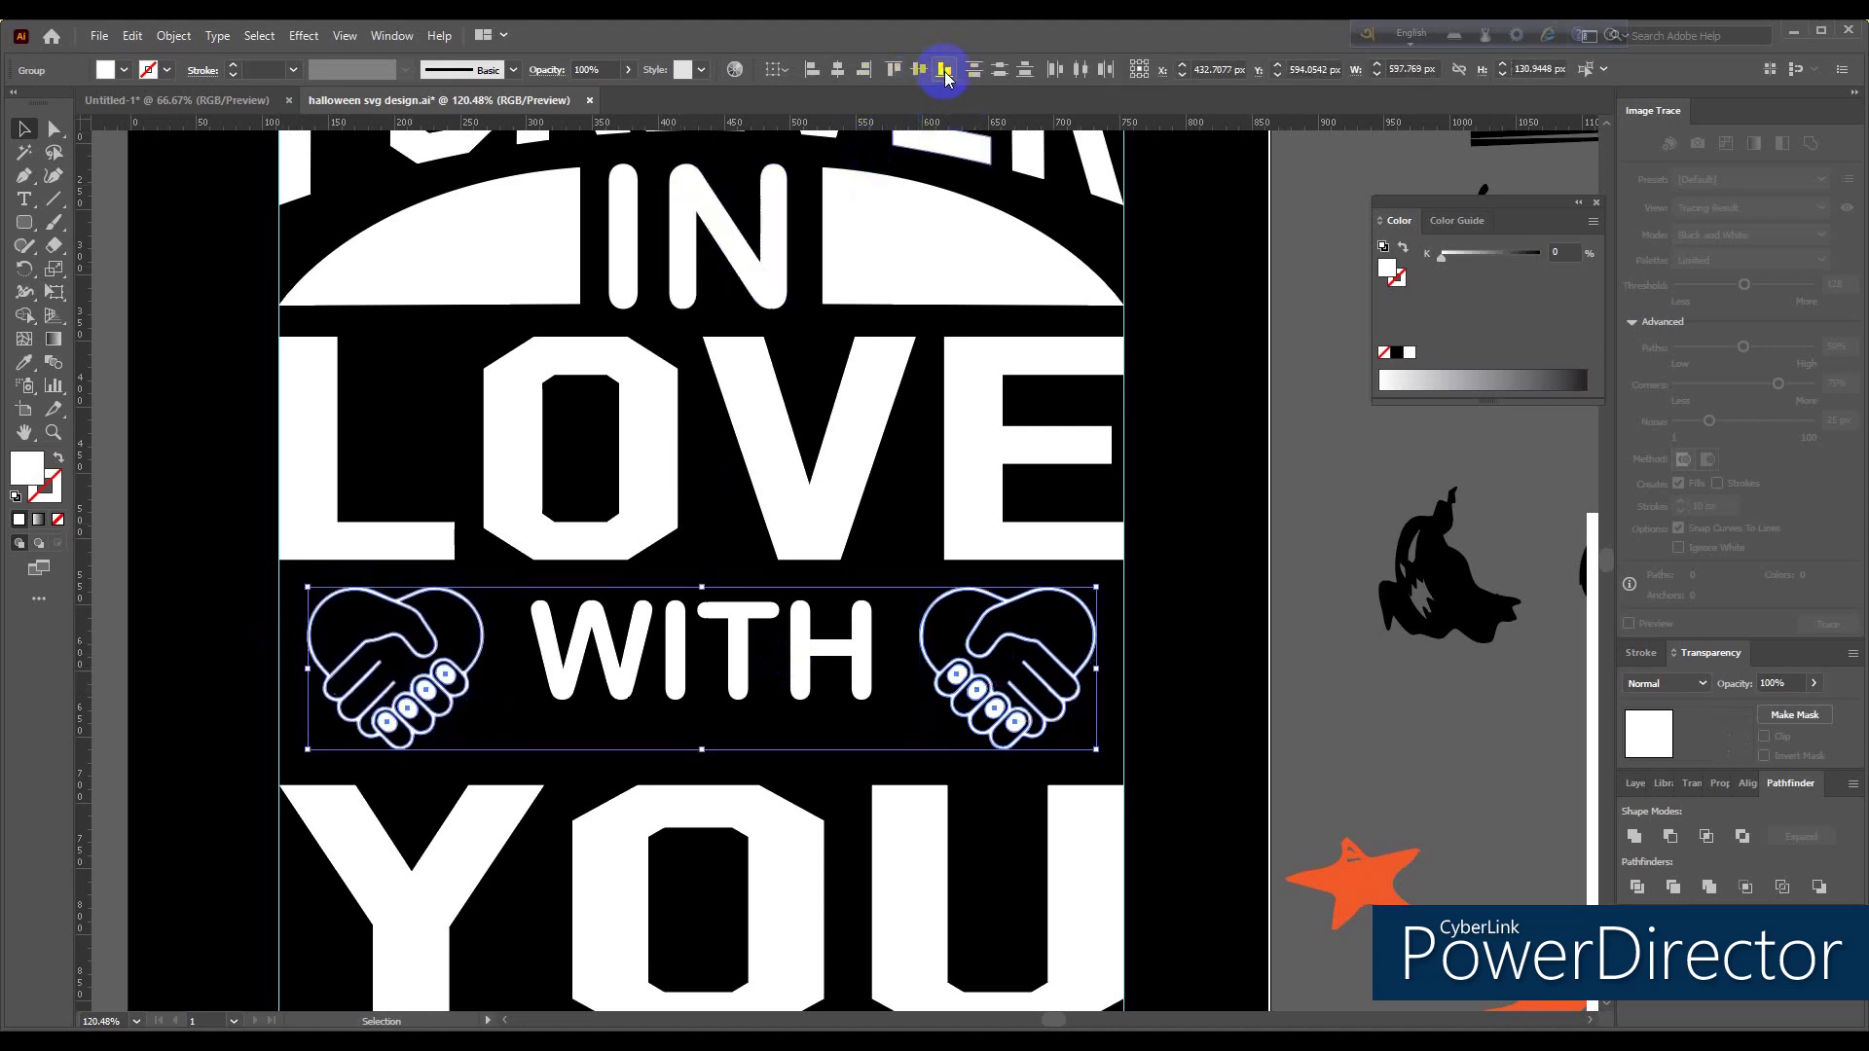
{"action": "left_click", "coordinate": [1180, 637]}
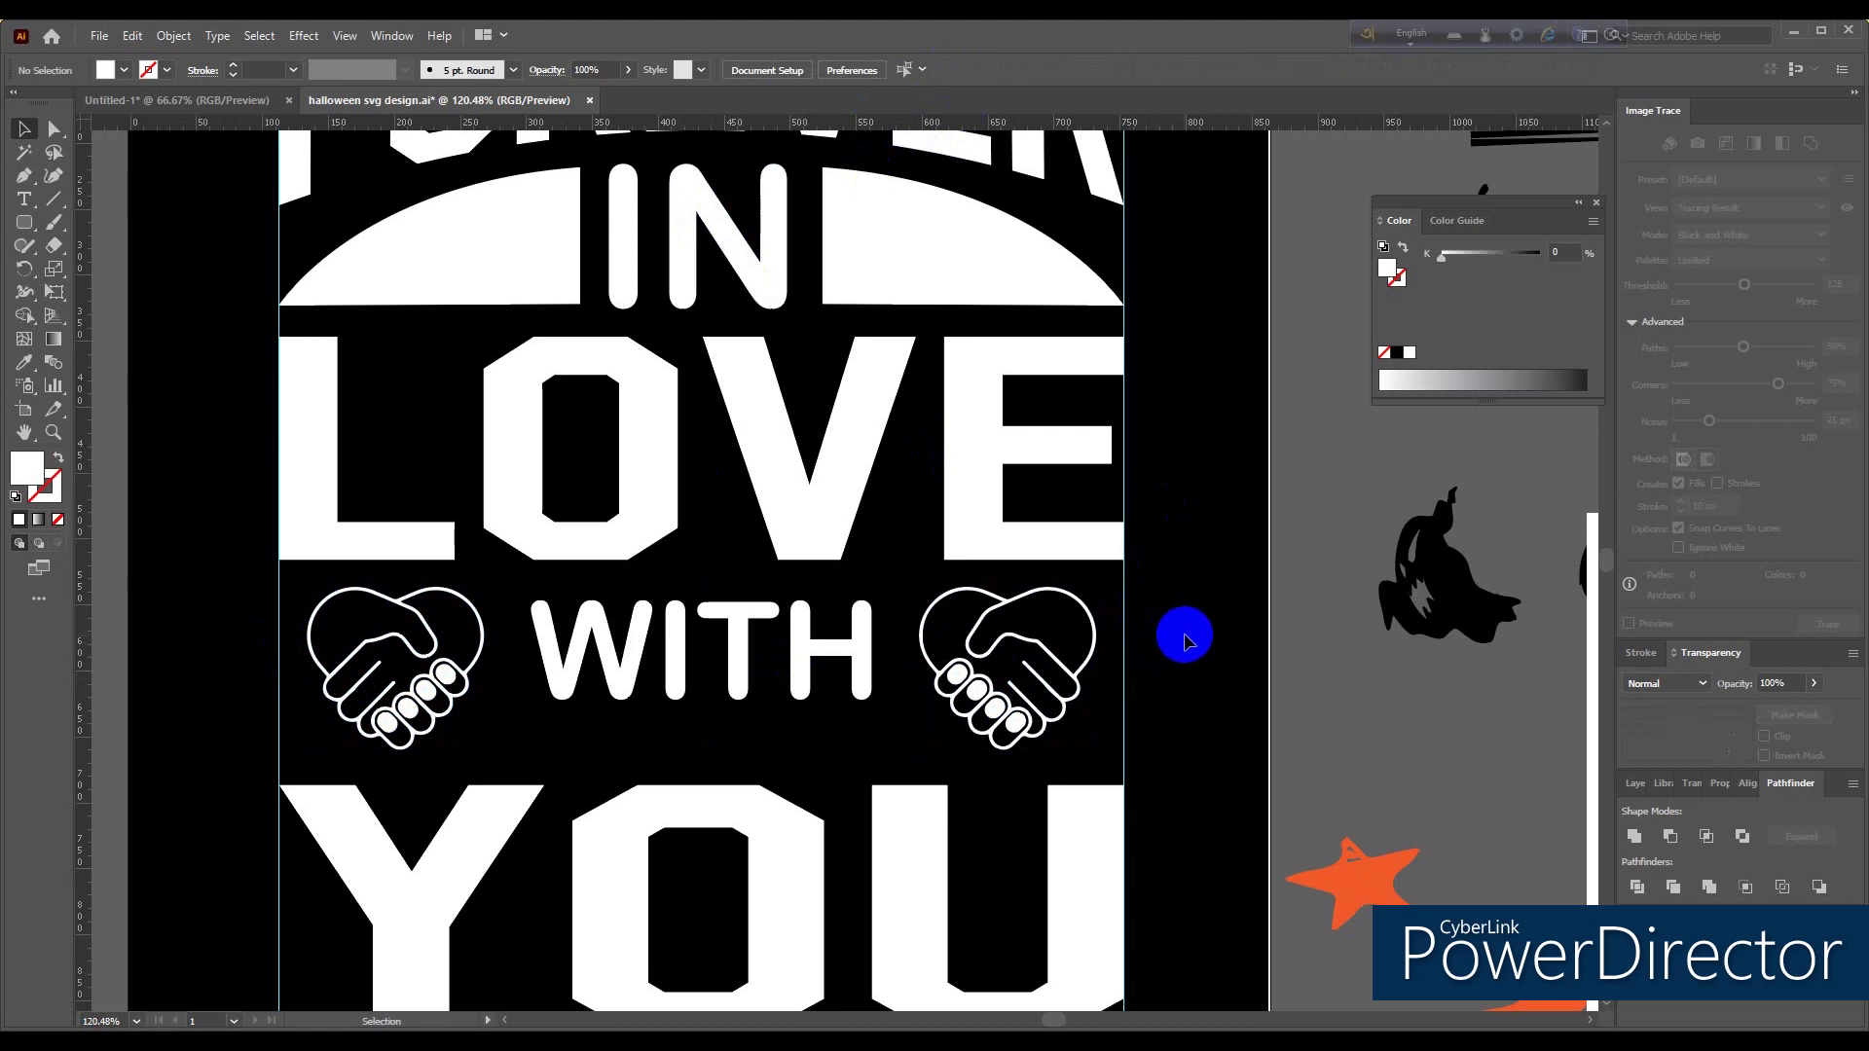
Step: Scale WITH and both hearts down together into a tighter, narrower group
{"action": "left_click", "coordinate": [800, 678]}
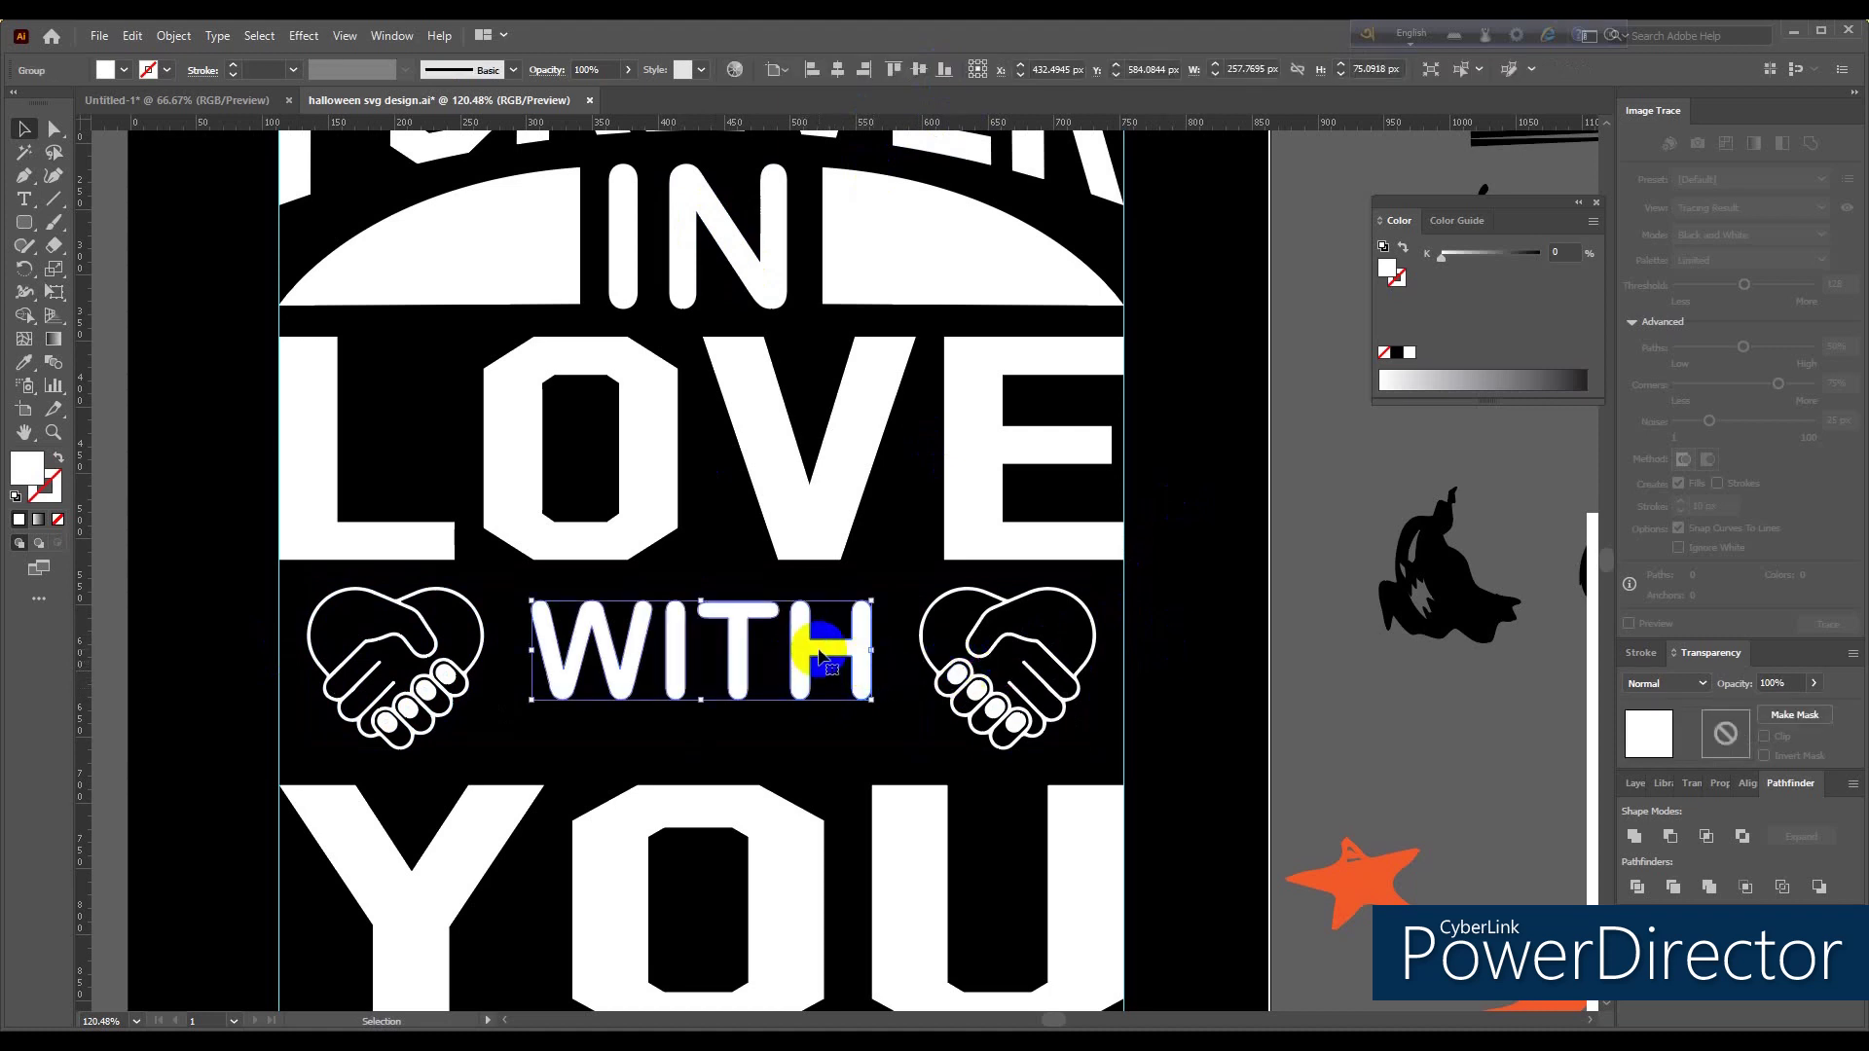
{"action": "left_click", "coordinate": [428, 696]}
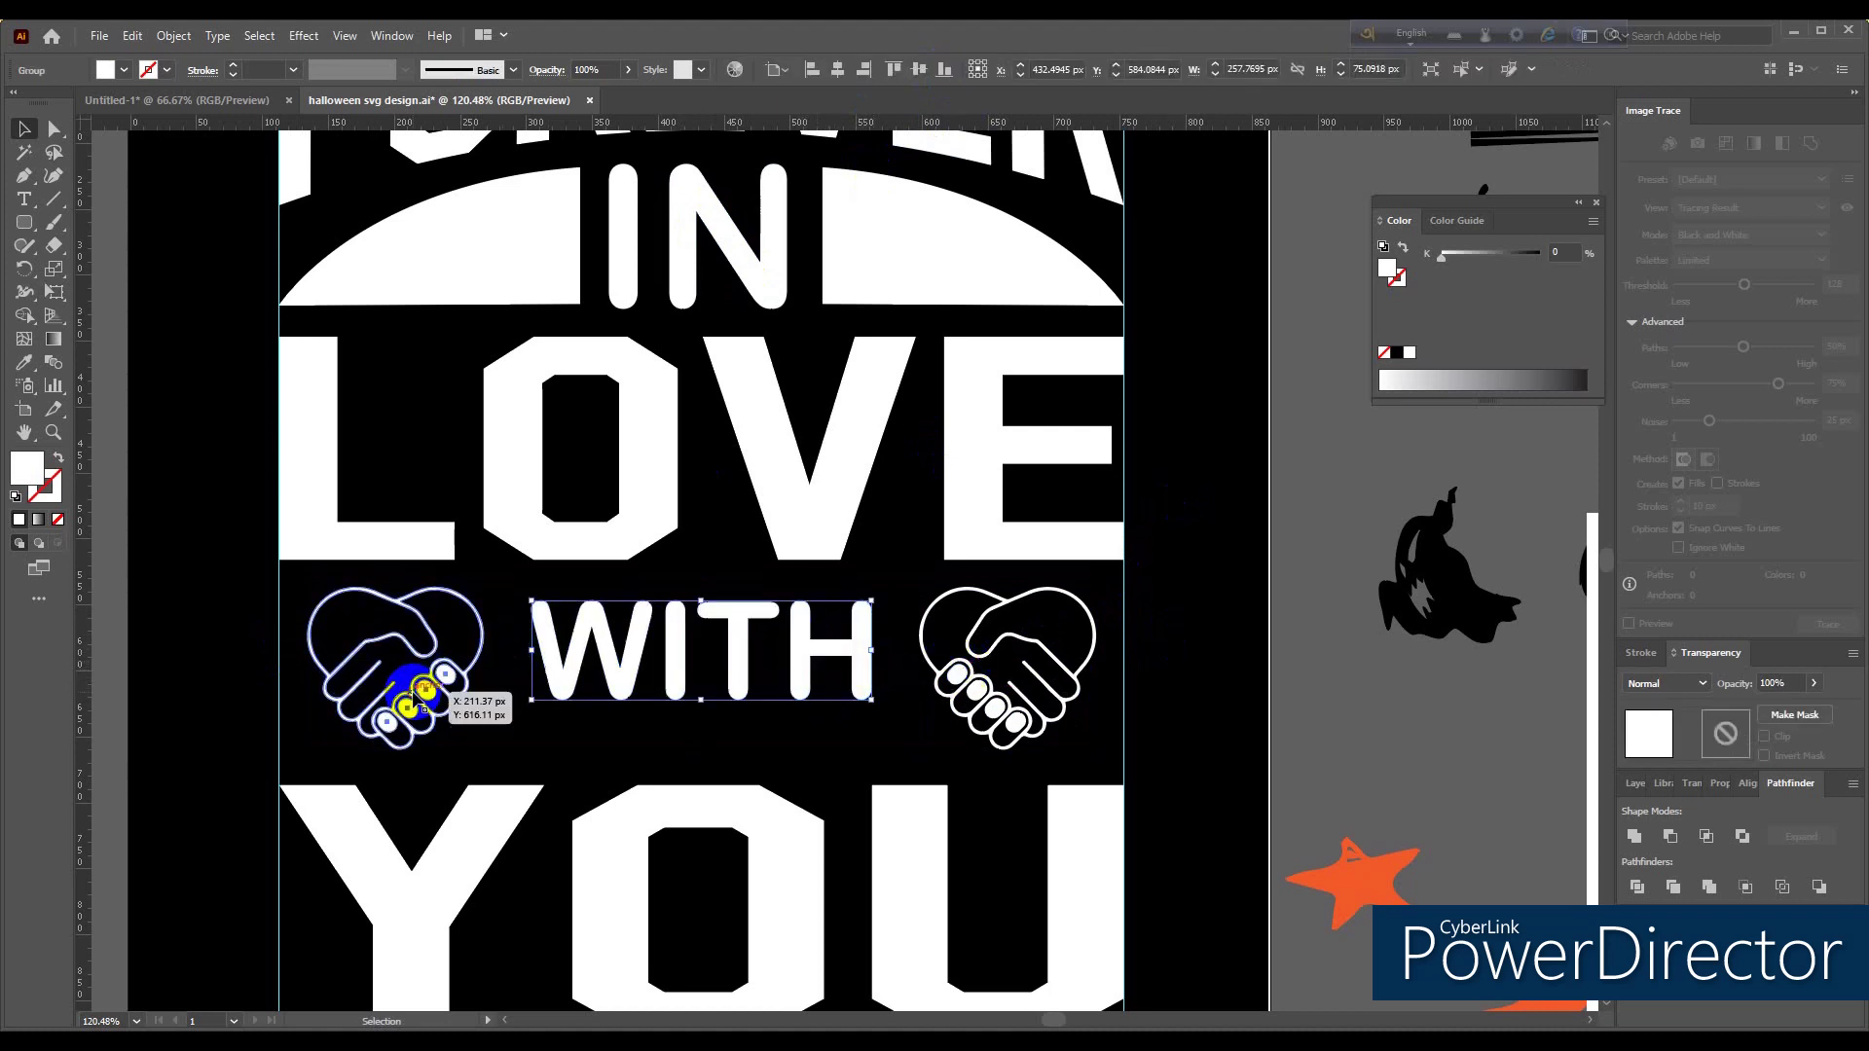
{"action": "left_click", "coordinate": [1002, 692], "text": "shift"}
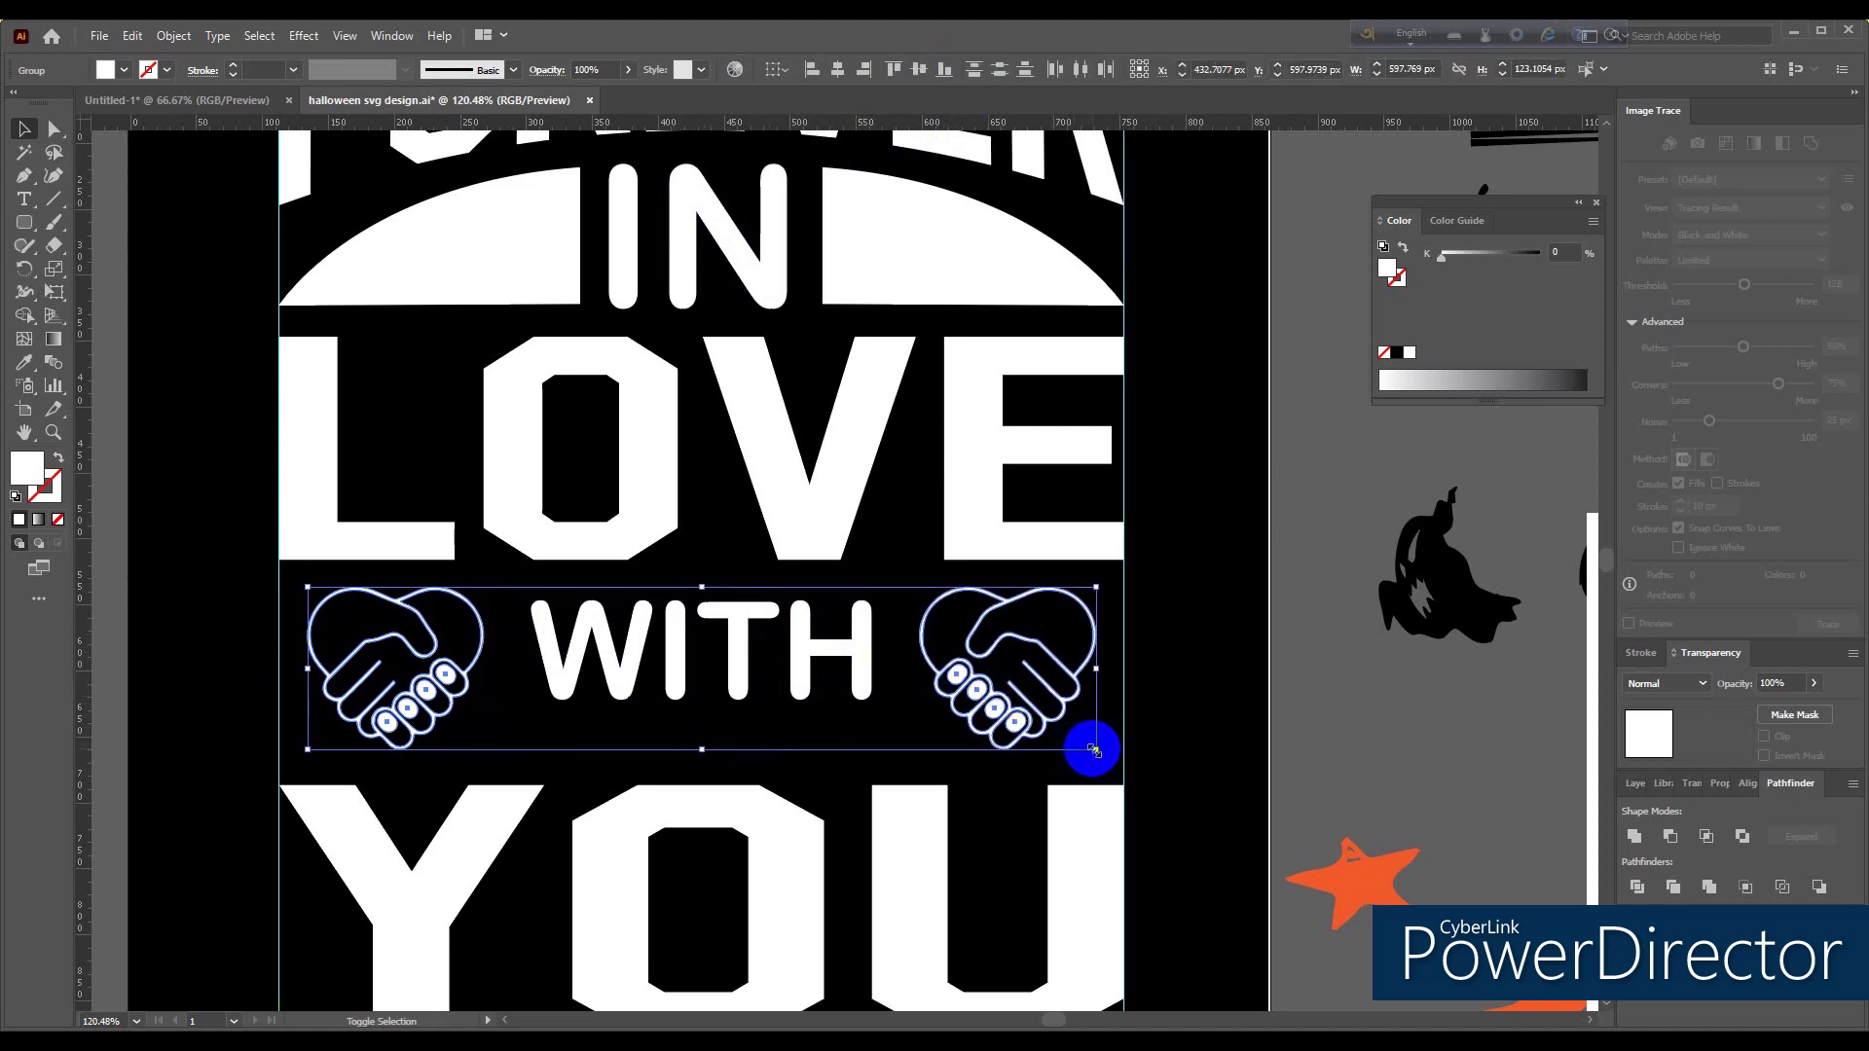
{"action": "left_click_drag", "start_coordinate": [1096, 749], "coordinate": [1086, 740]}
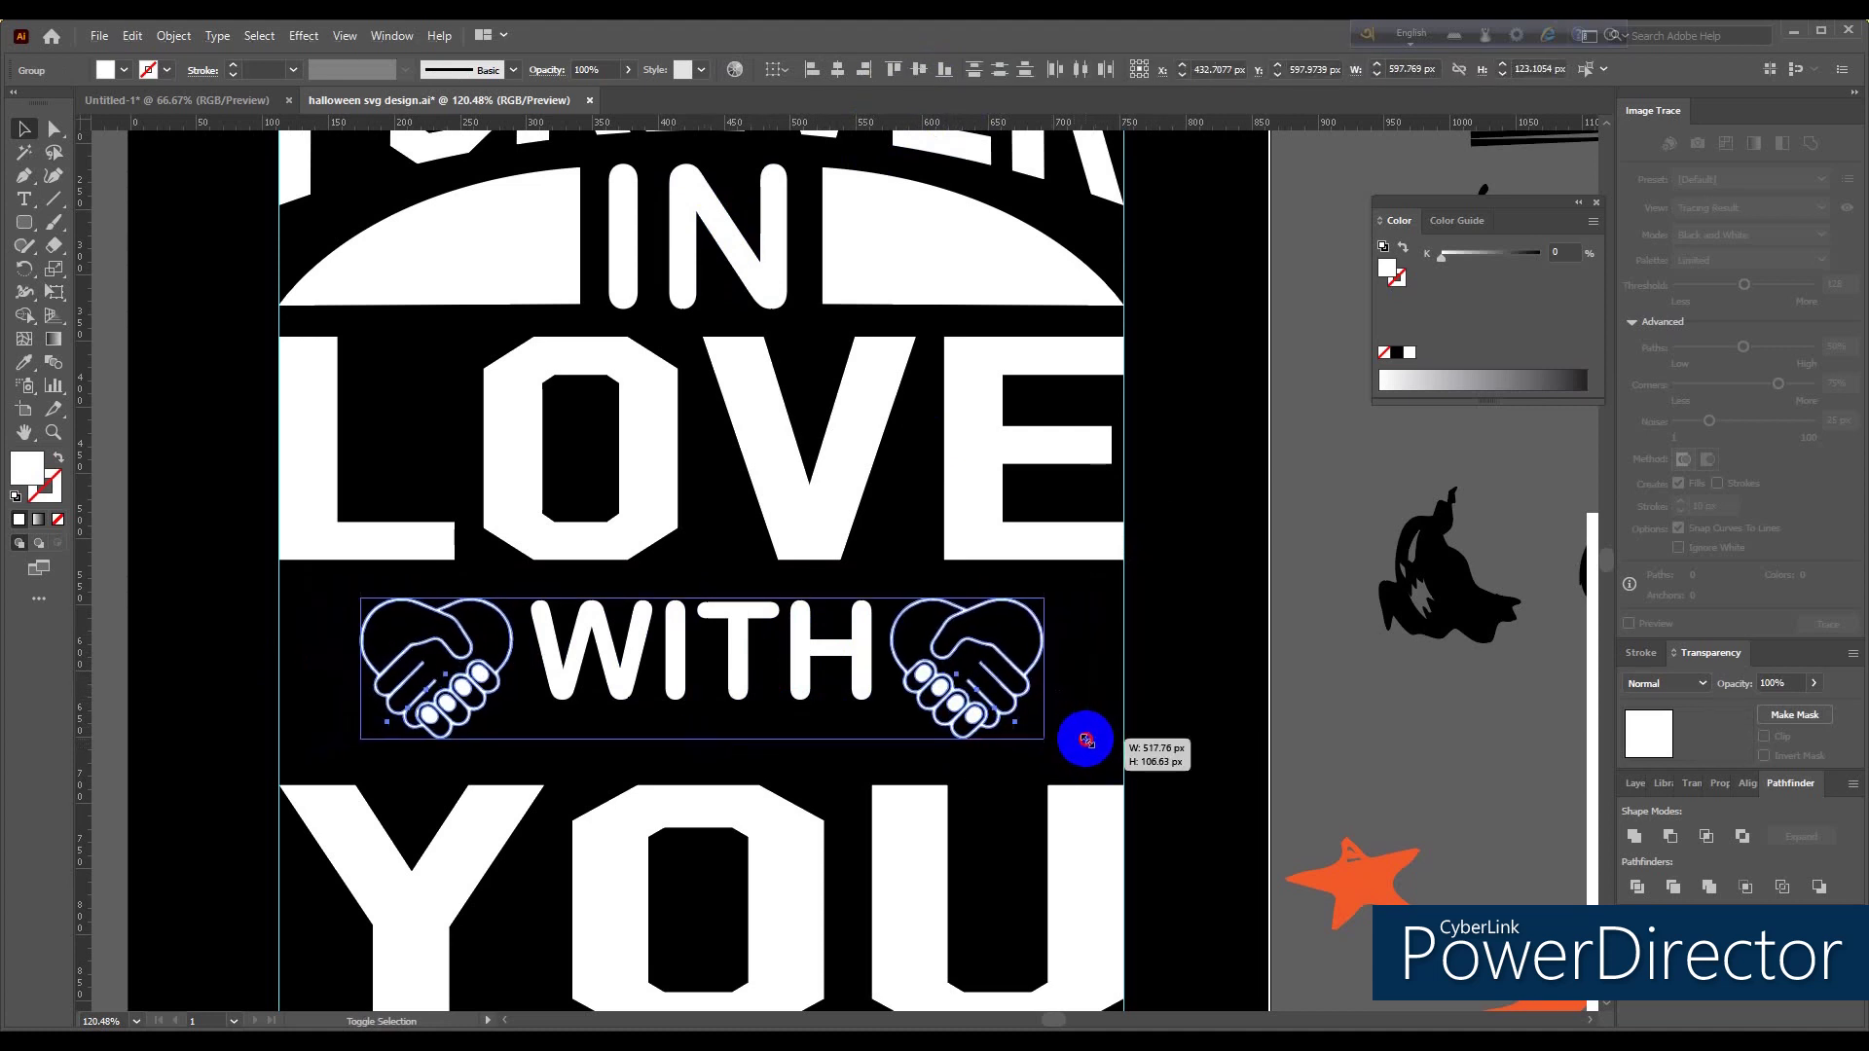
{"action": "left_click_drag", "start_coordinate": [1086, 739], "coordinate": [1083, 742]}
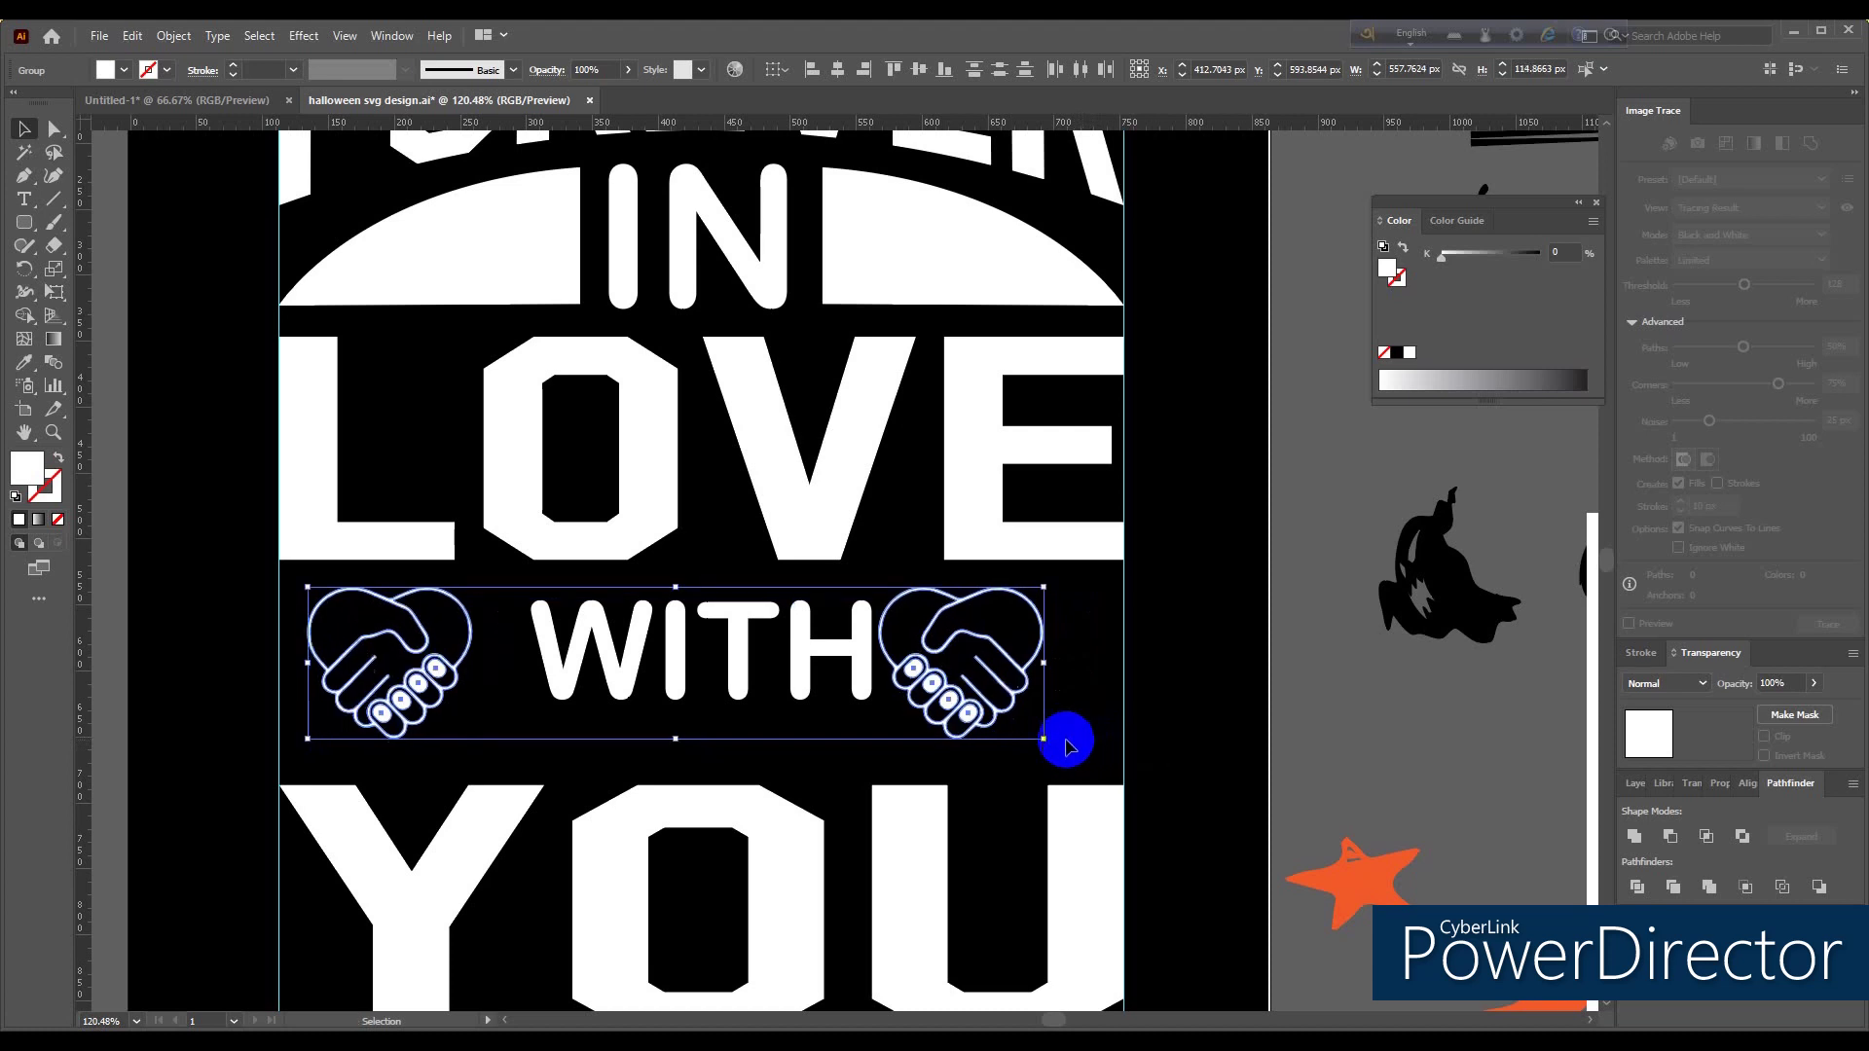
{"action": "key", "text": "ctrl+z"}
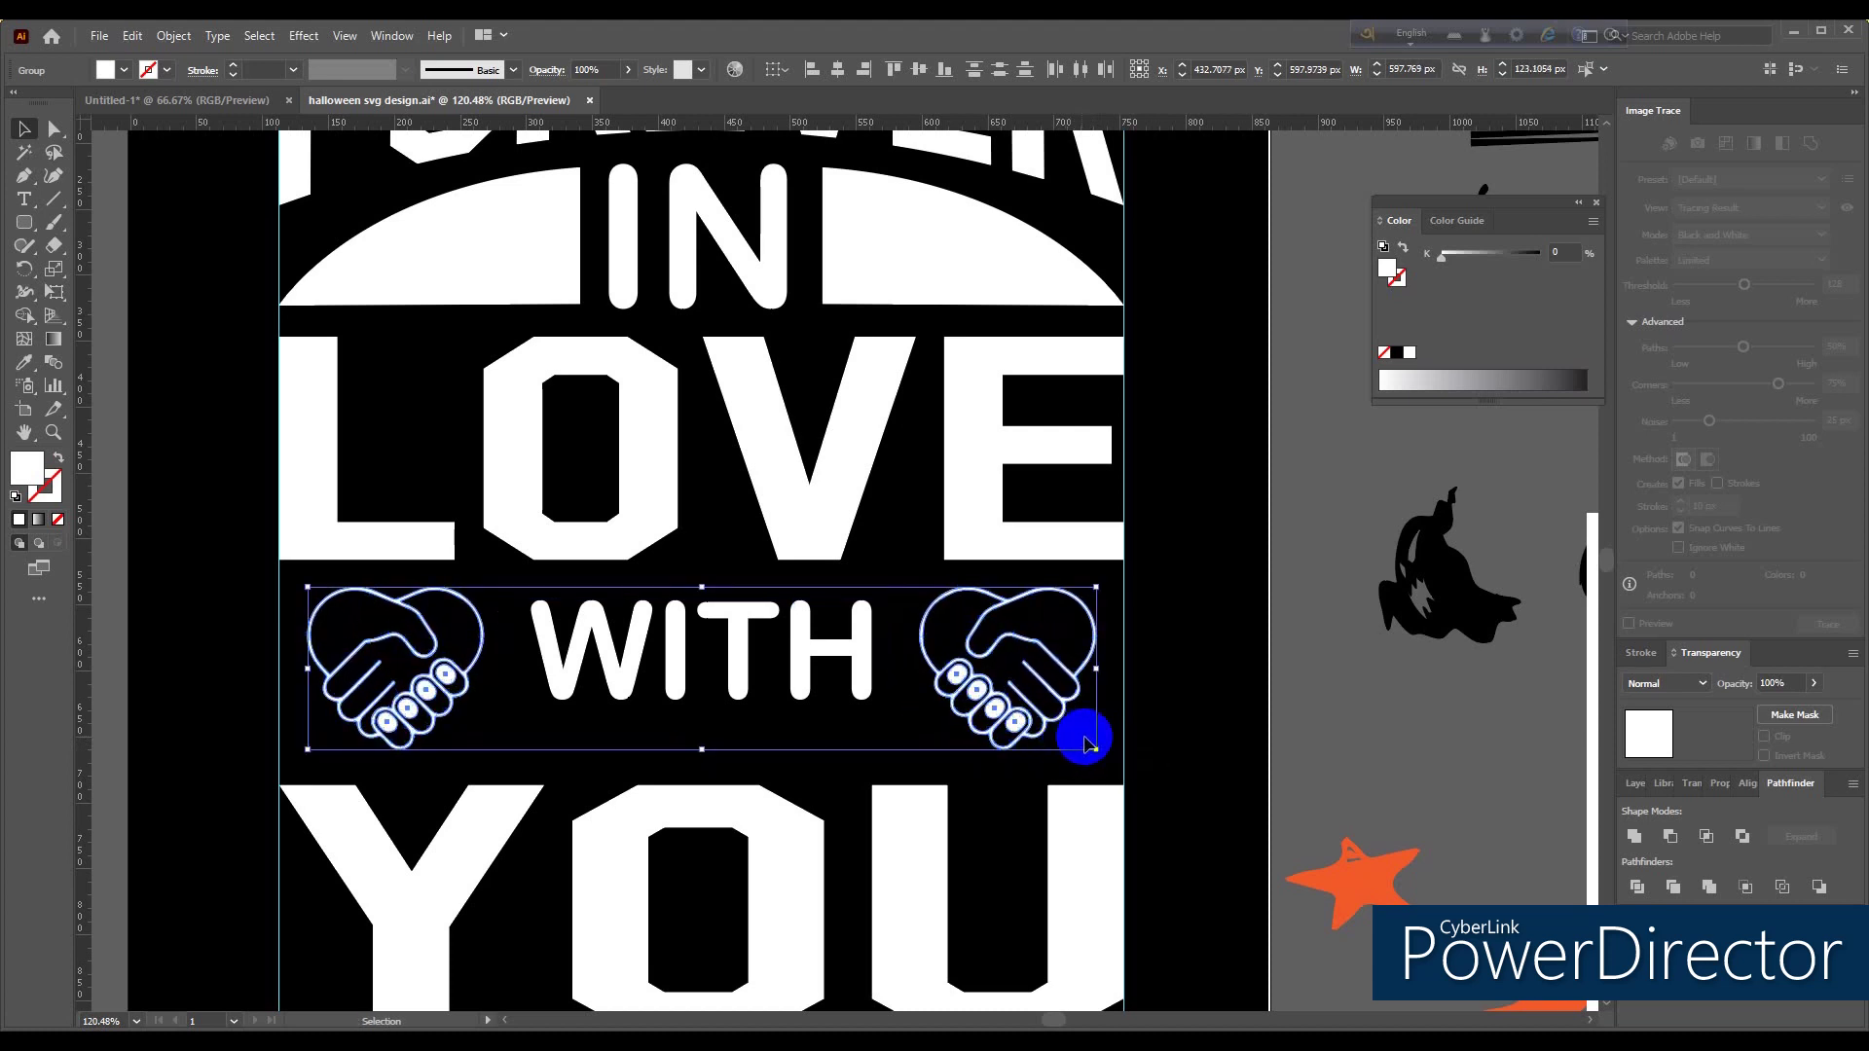
{"action": "left_click_drag", "start_coordinate": [1094, 749], "coordinate": [1086, 736]}
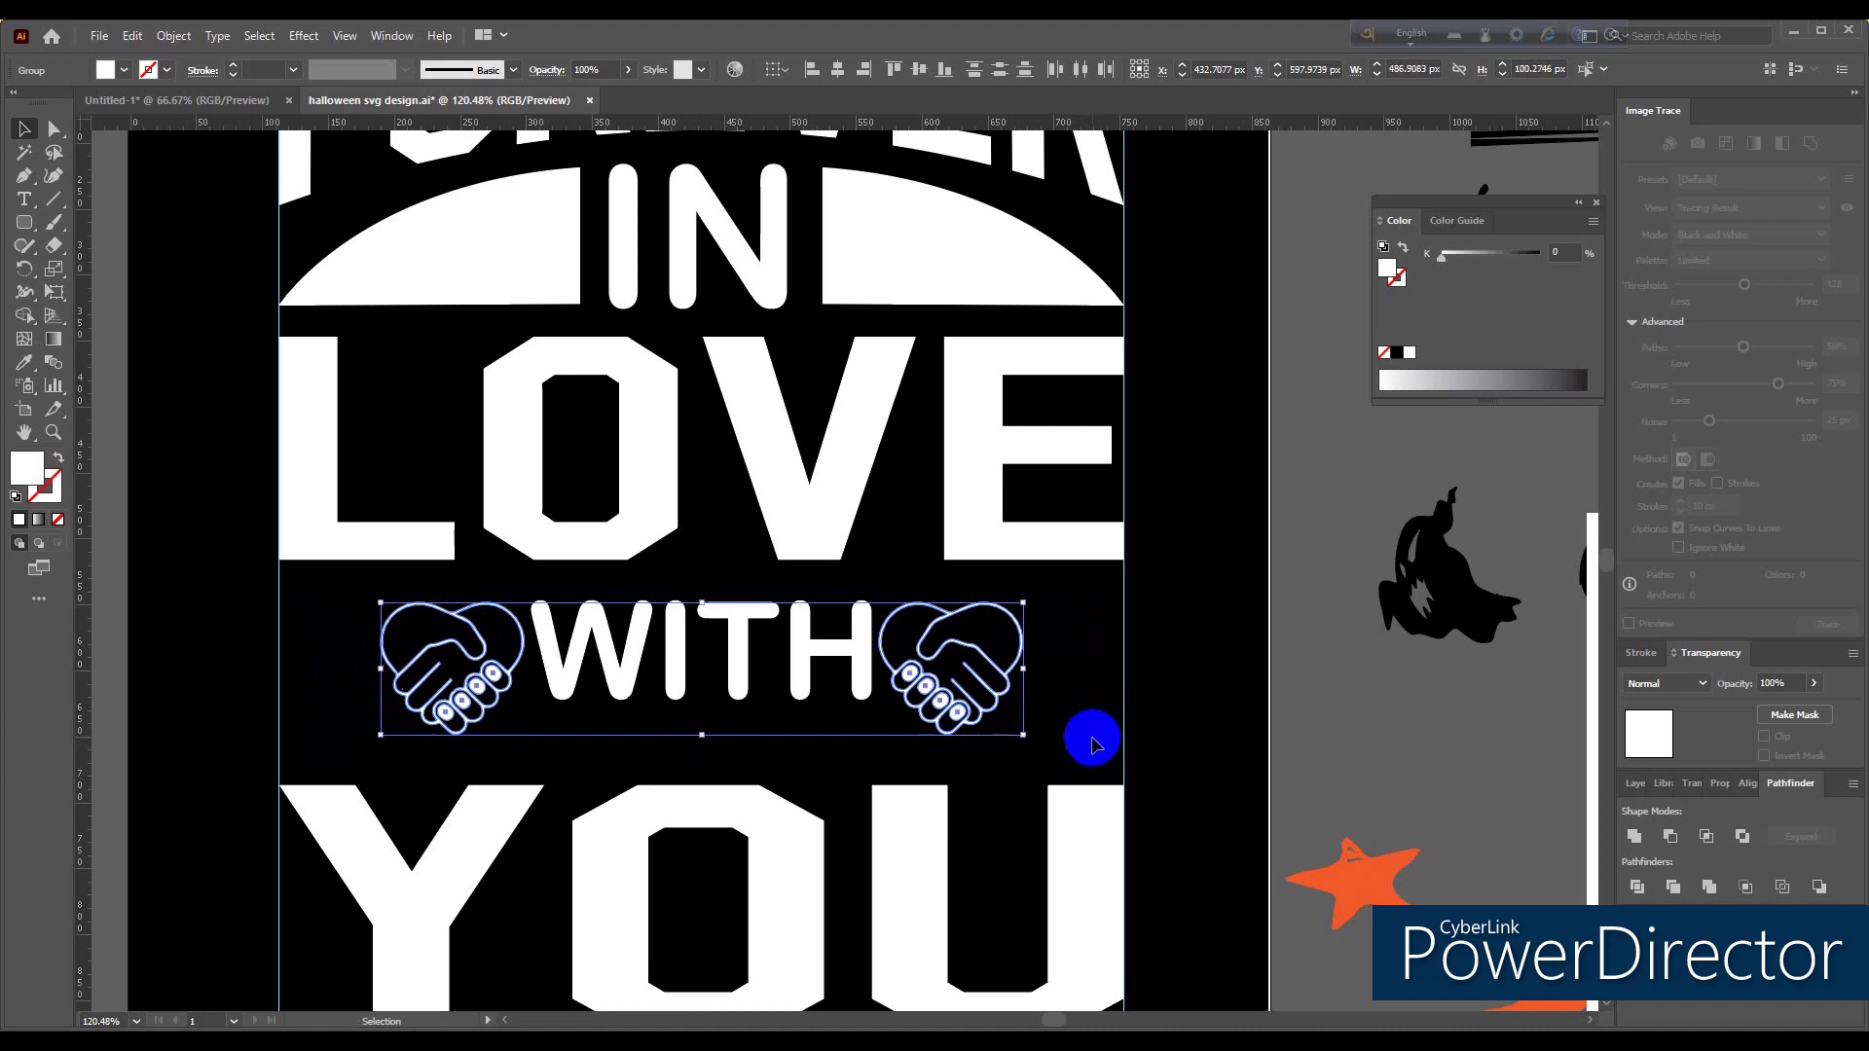
Step: Nudge the right heart slightly right and the left heart slightly left
{"action": "left_click", "coordinate": [964, 671]}
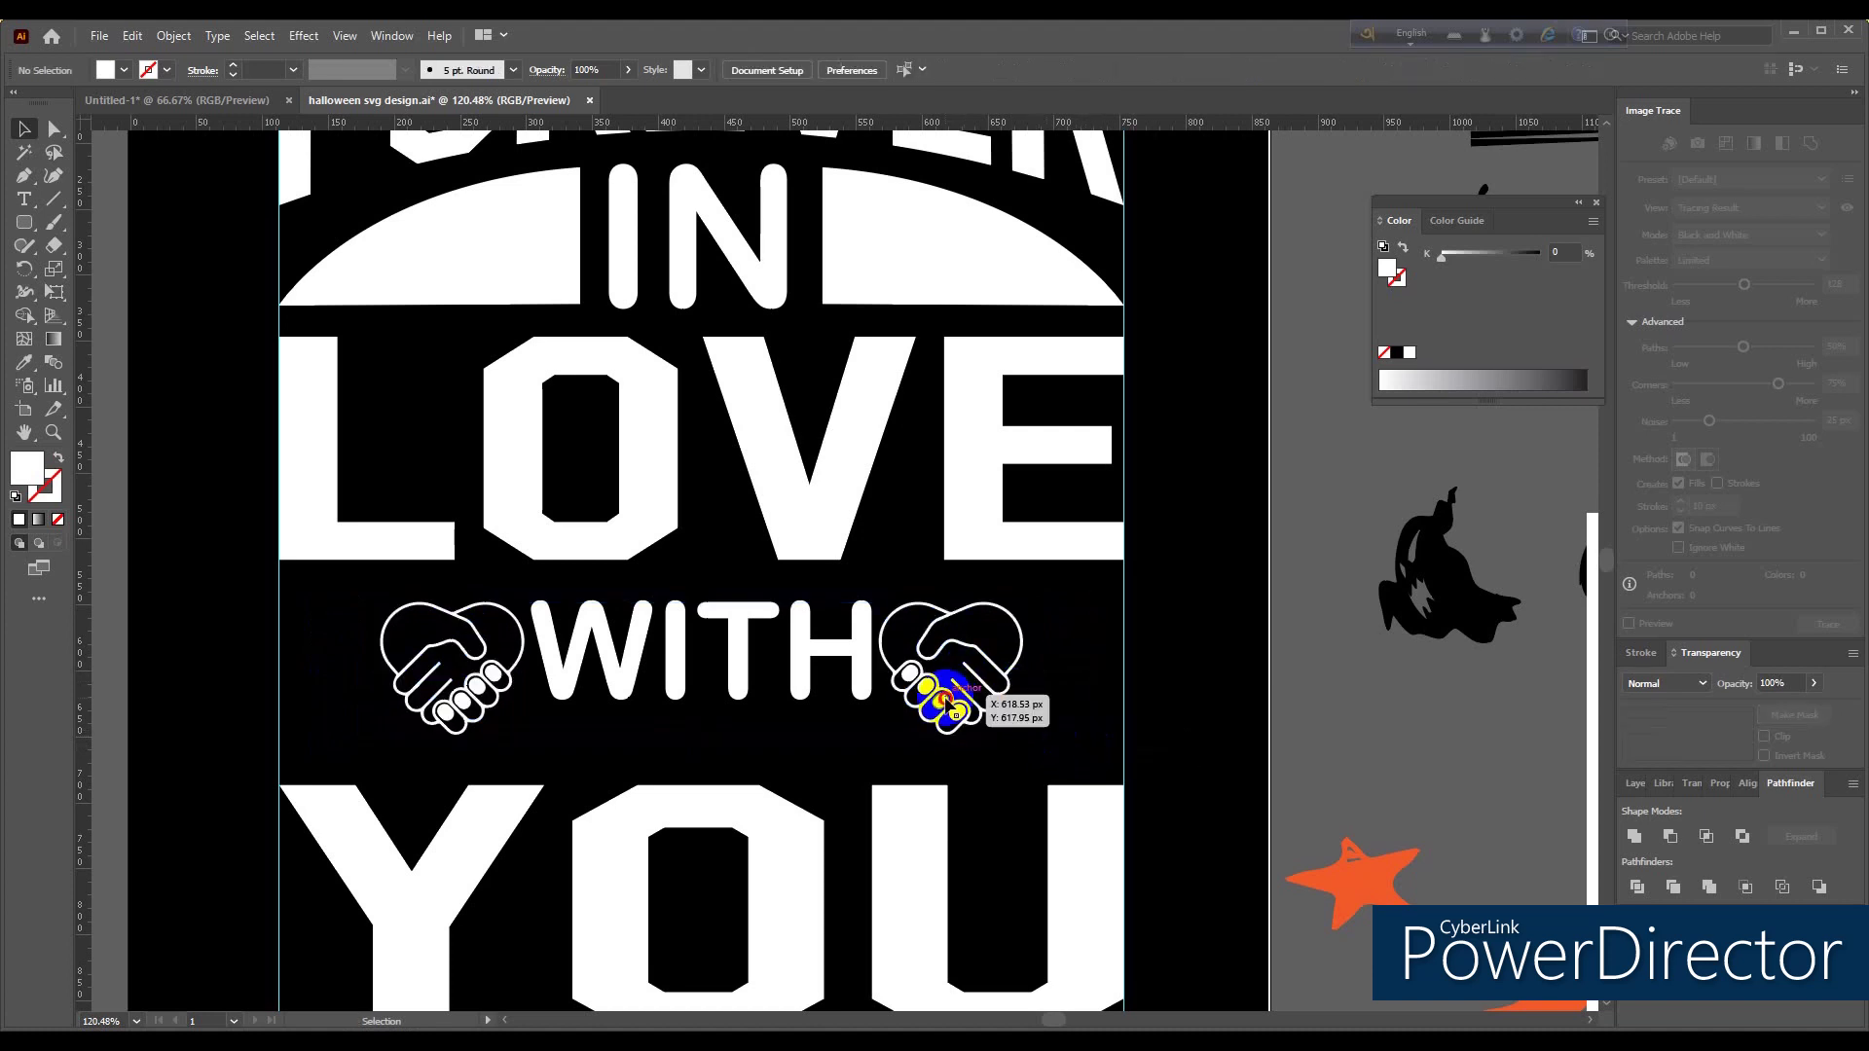
{"action": "key", "text": "Right"}
{"action": "key", "text": "Right"}
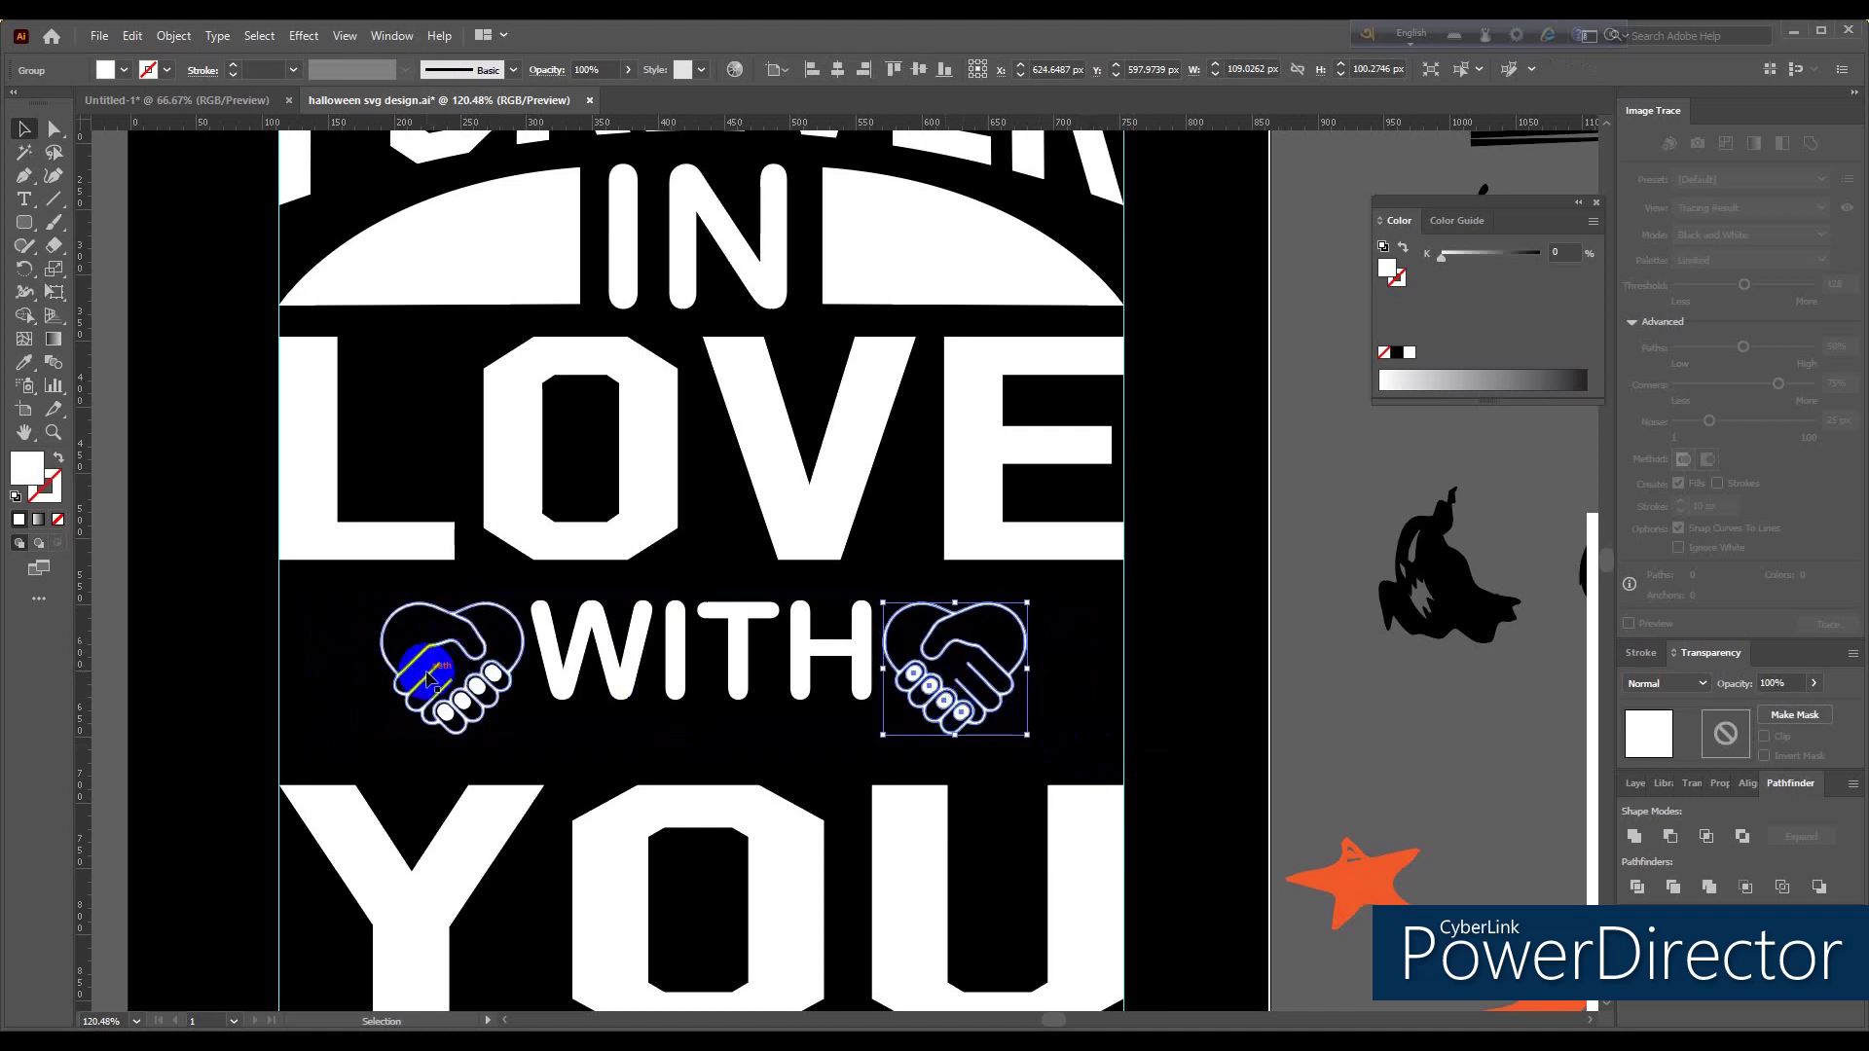
{"action": "left_click", "coordinate": [434, 661]}
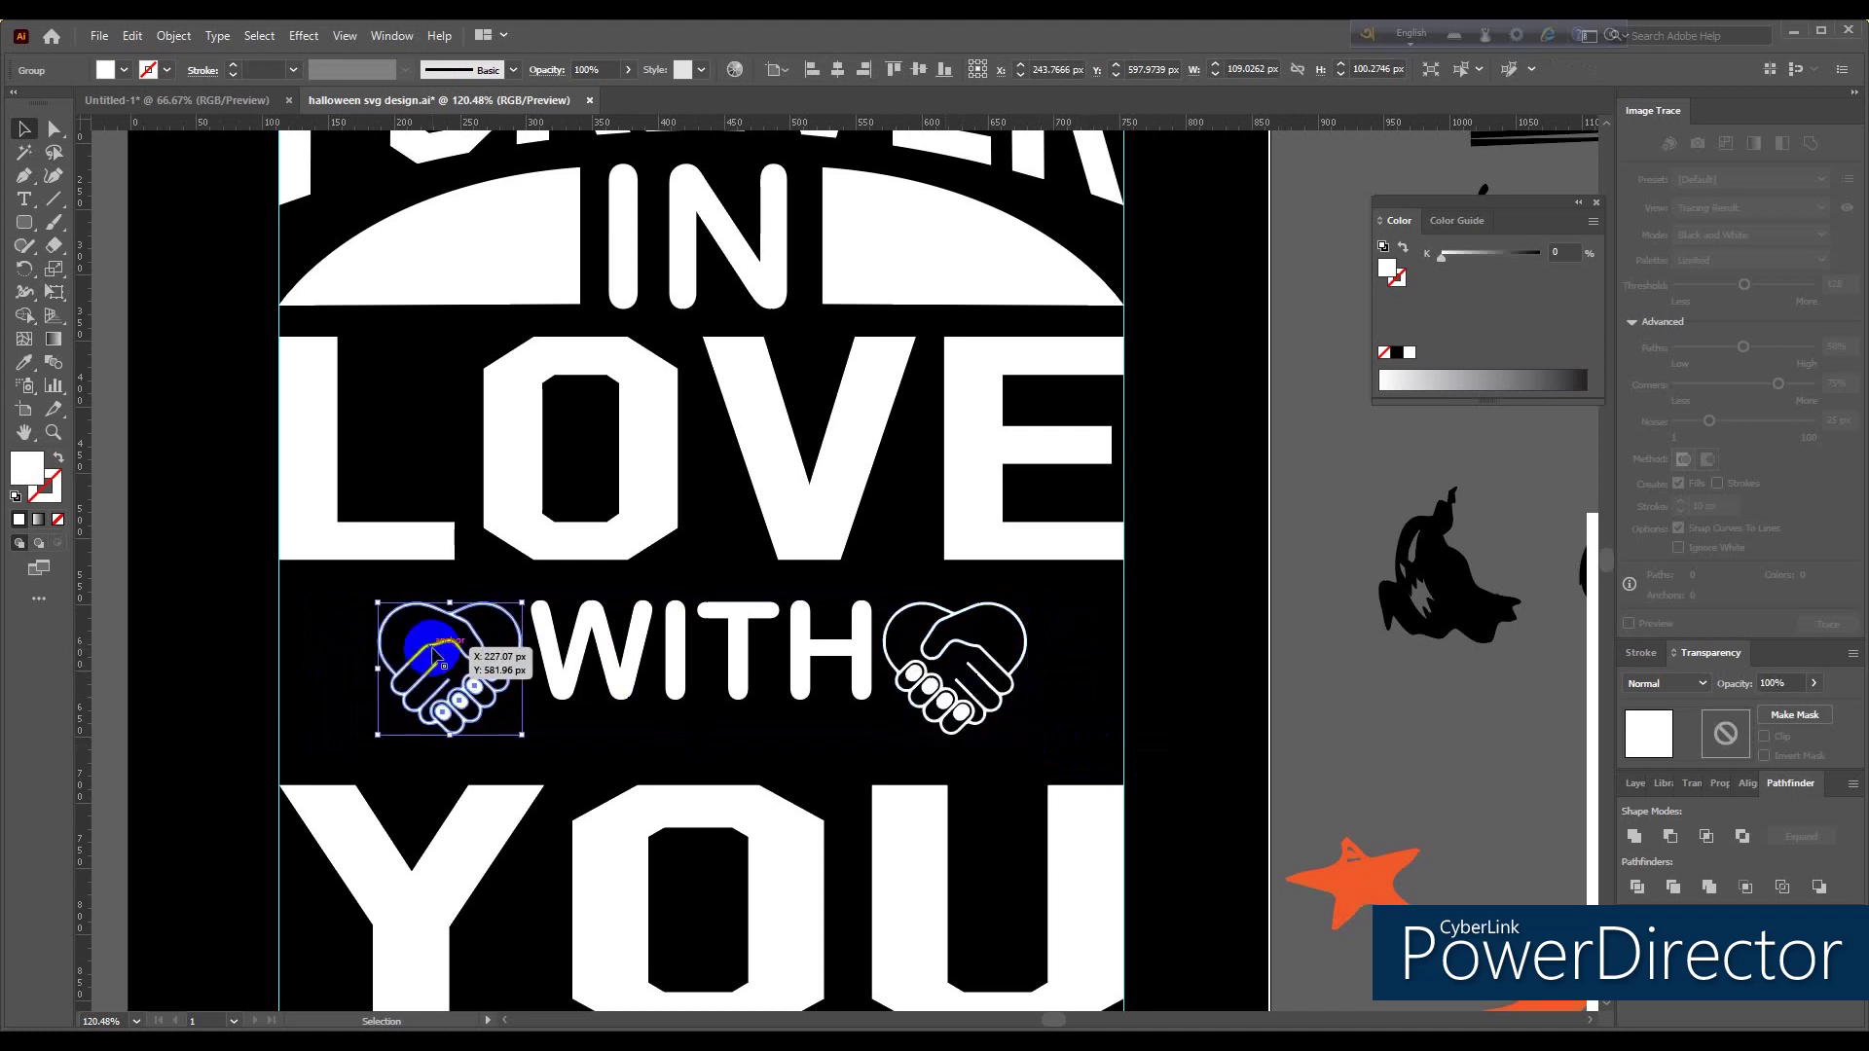
{"action": "left_click_drag", "start_coordinate": [434, 660], "coordinate": [431, 661]}
{"action": "left_click", "coordinate": [651, 725]}
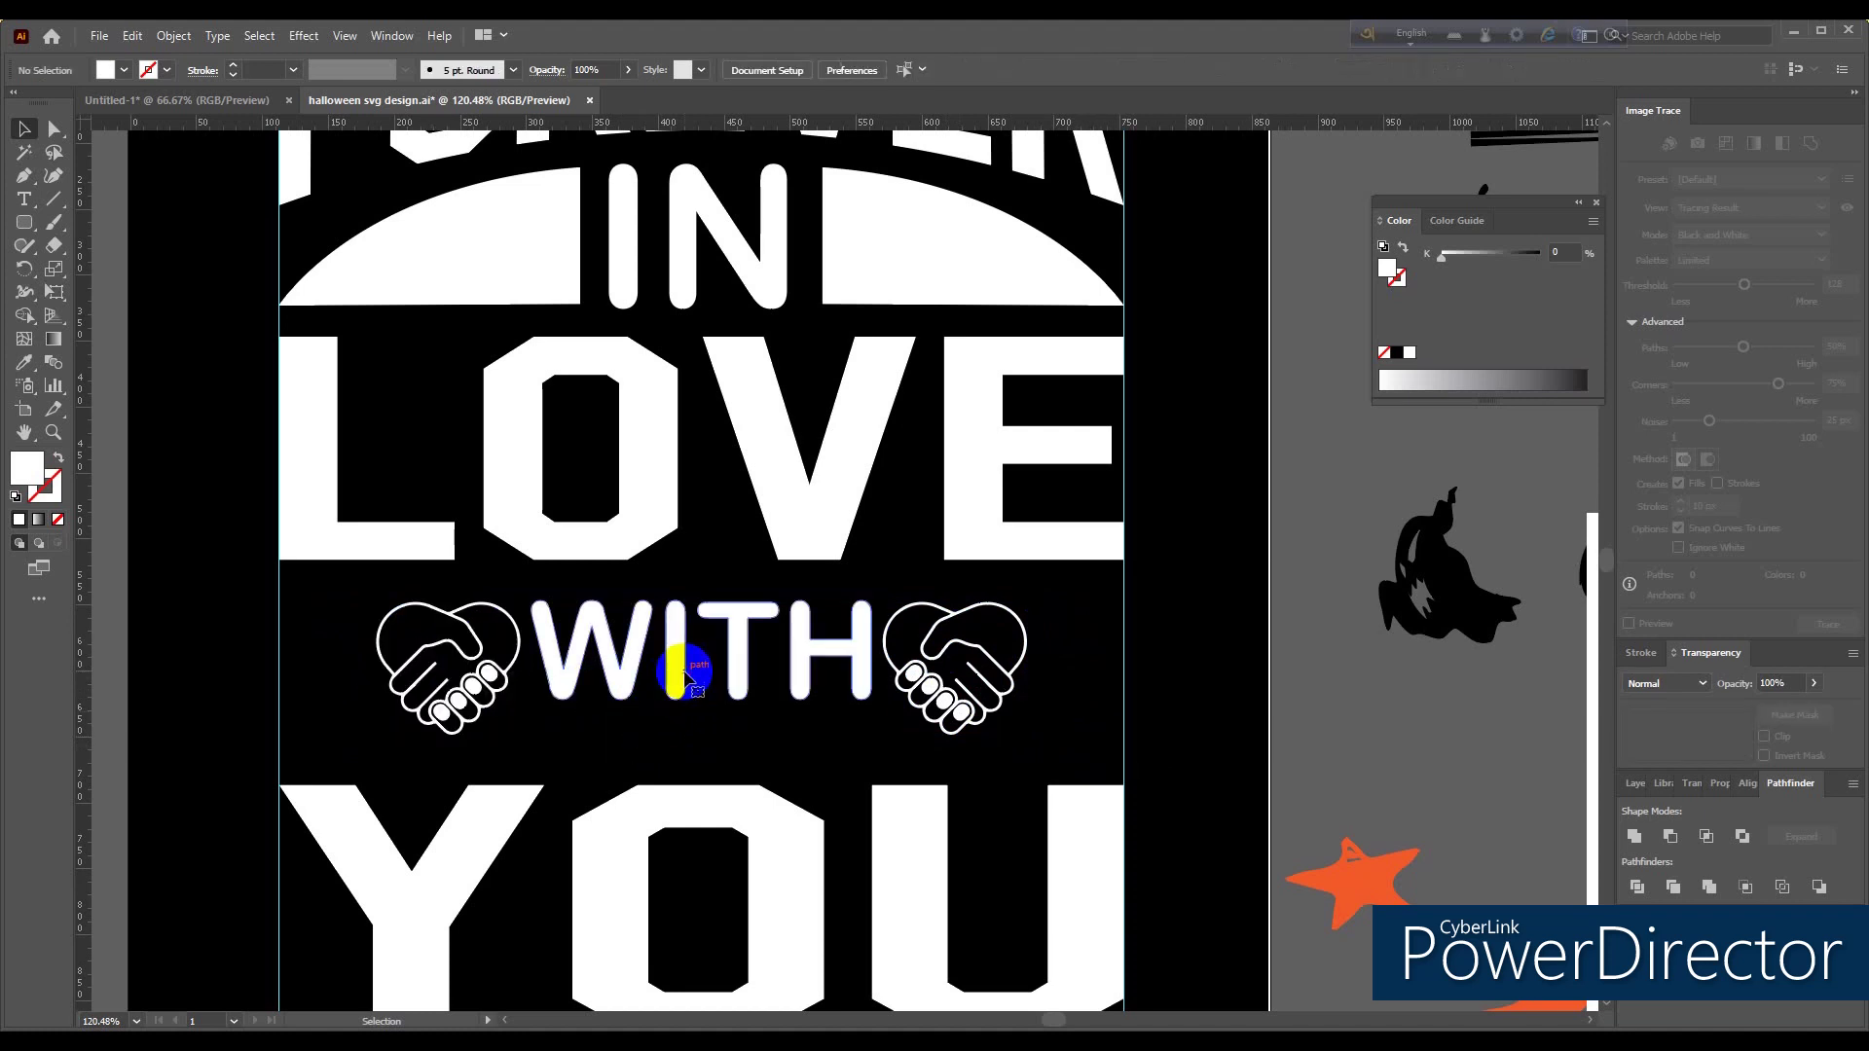
Step: Squash the two hearts shorter to fit the WITH row
{"action": "left_click", "coordinate": [691, 657]}
{"action": "left_click", "coordinate": [922, 684], "text": "shift"}
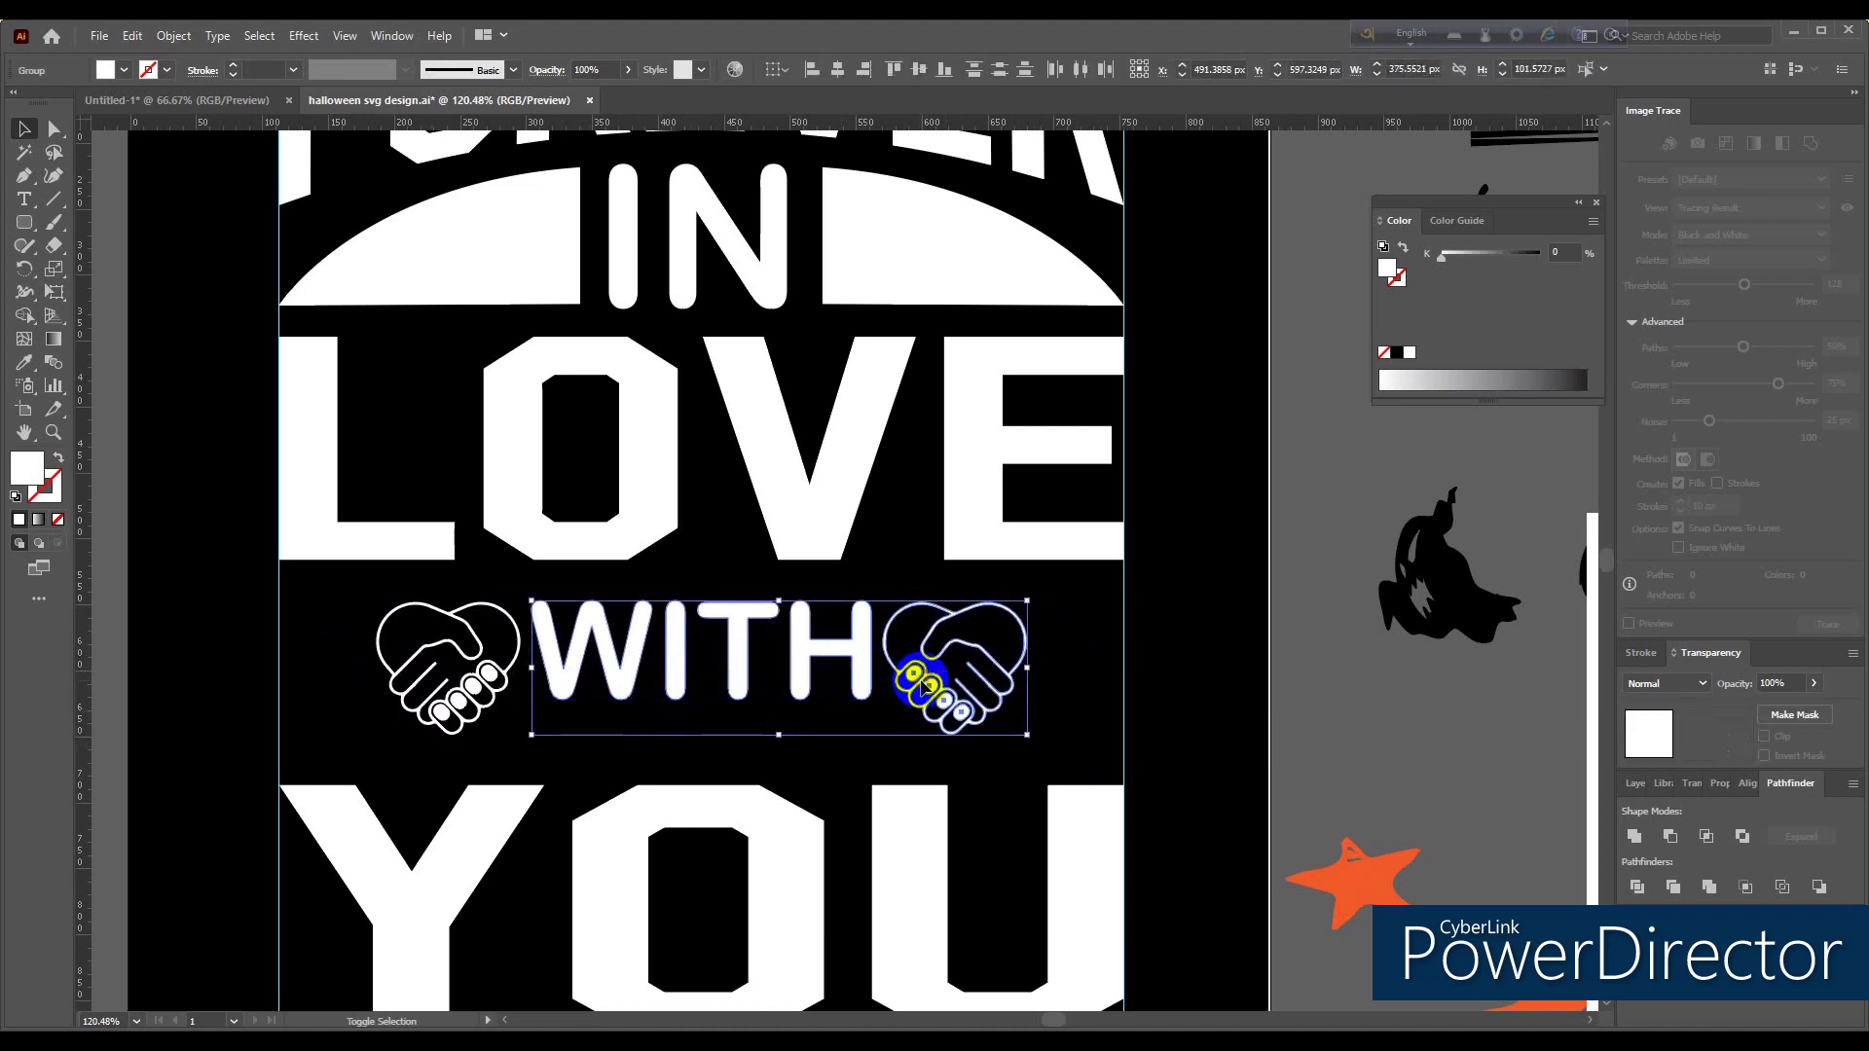
{"action": "left_click", "coordinate": [910, 686]}
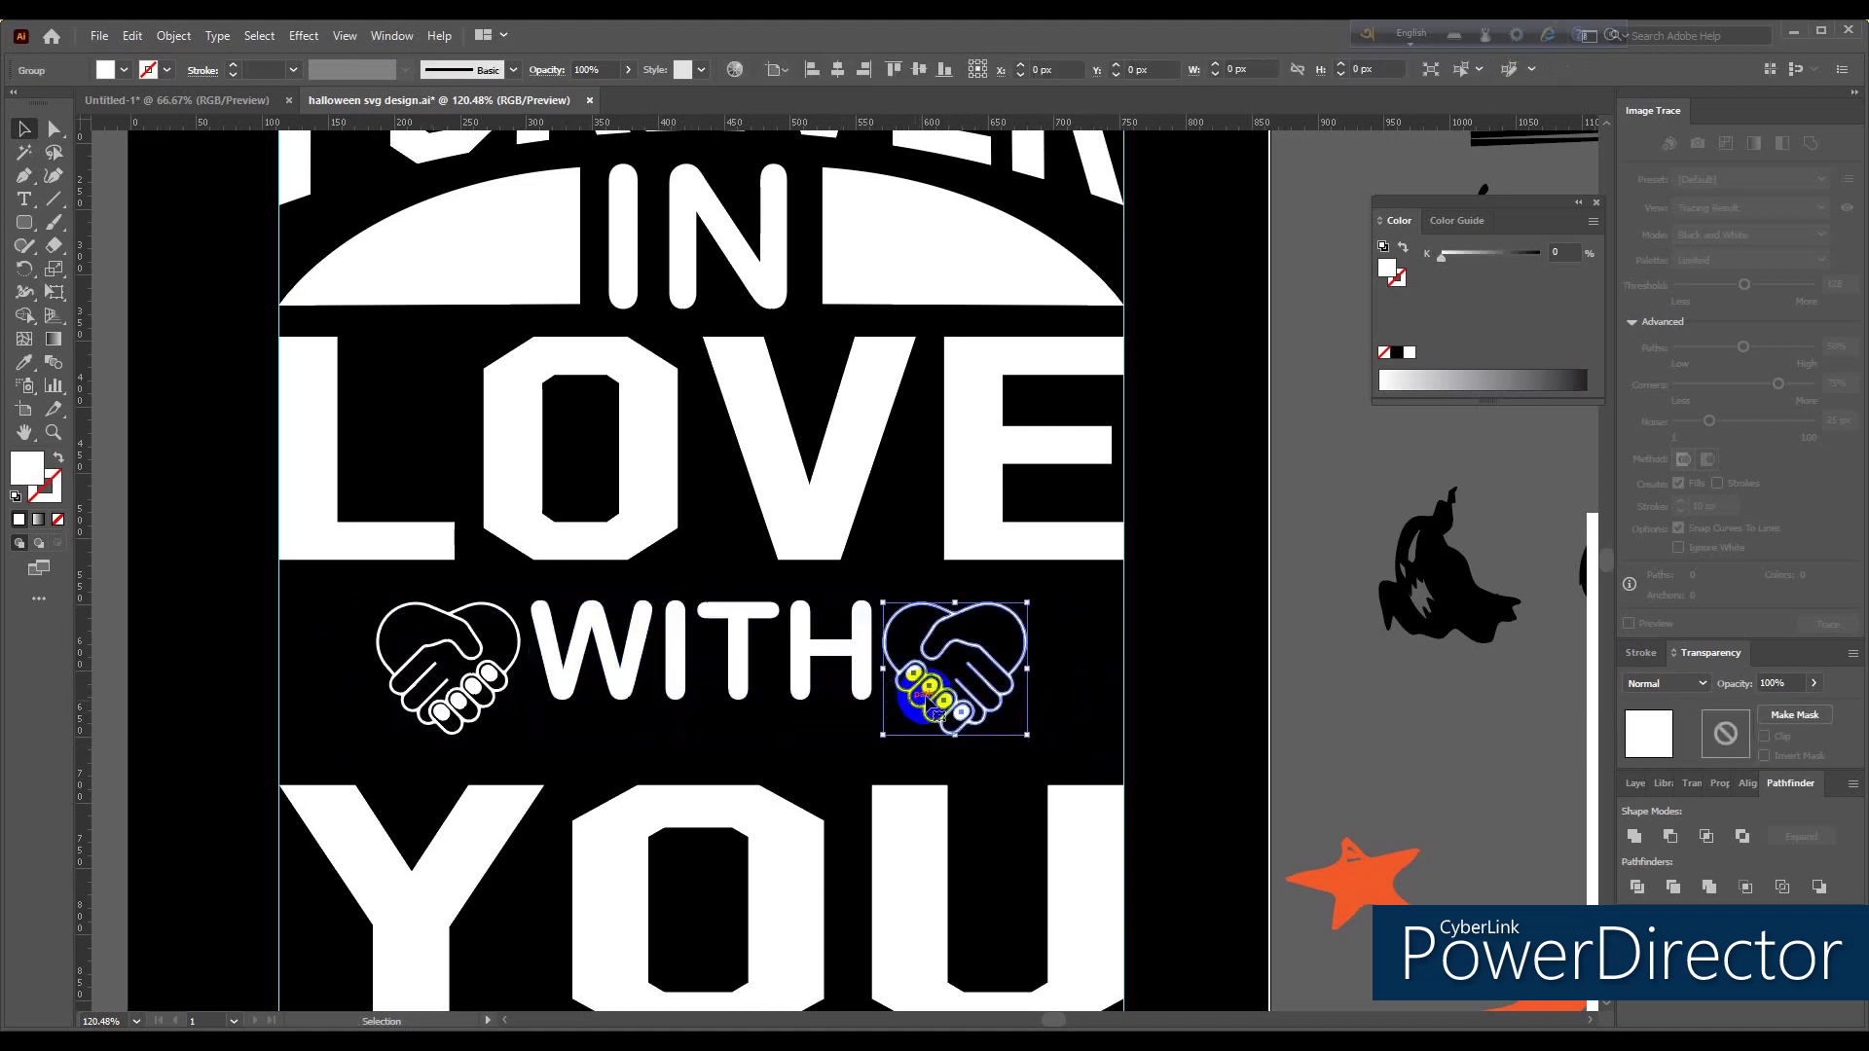
{"action": "left_click", "coordinate": [467, 703], "text": "shift"}
{"action": "left_click_drag", "start_coordinate": [706, 734], "coordinate": [708, 715]}
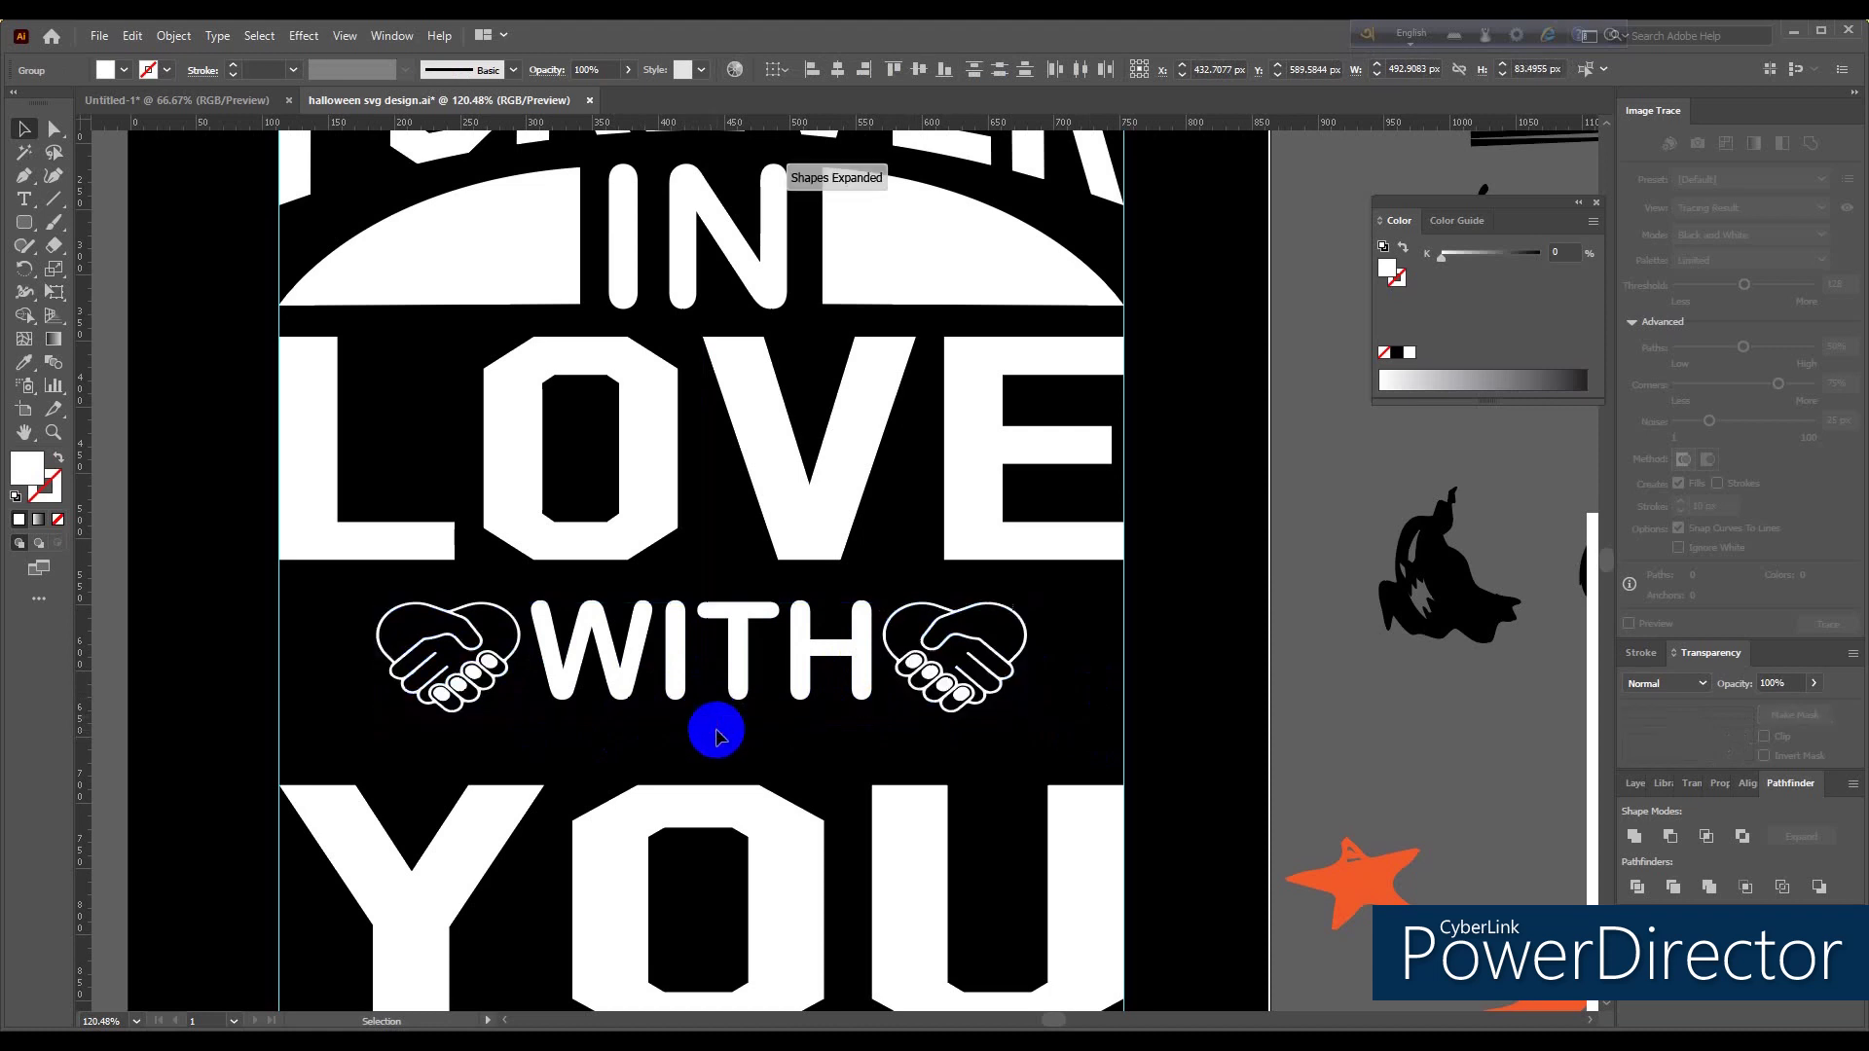
Step: Vertically centre the hearts-and-WITH group with Vertical Align Center
{"action": "left_click", "coordinate": [909, 696]}
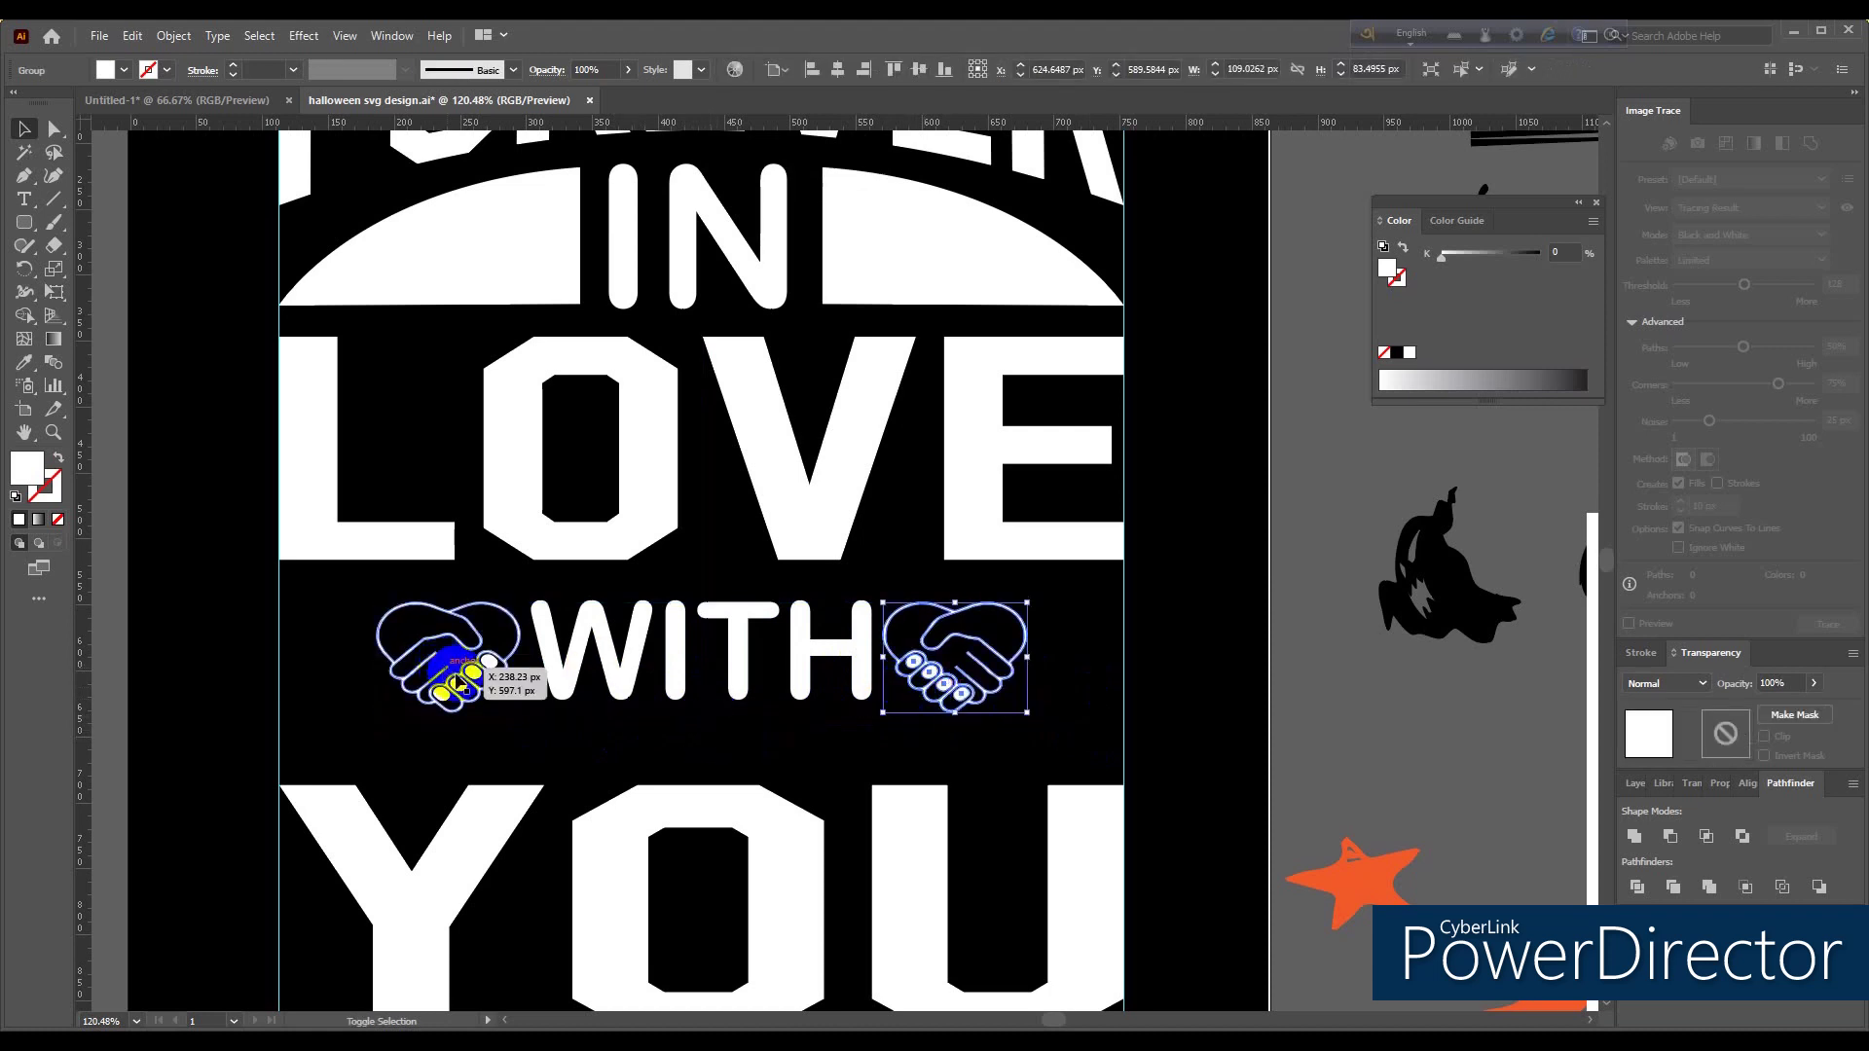
{"action": "left_click", "coordinate": [460, 684], "text": "shift"}
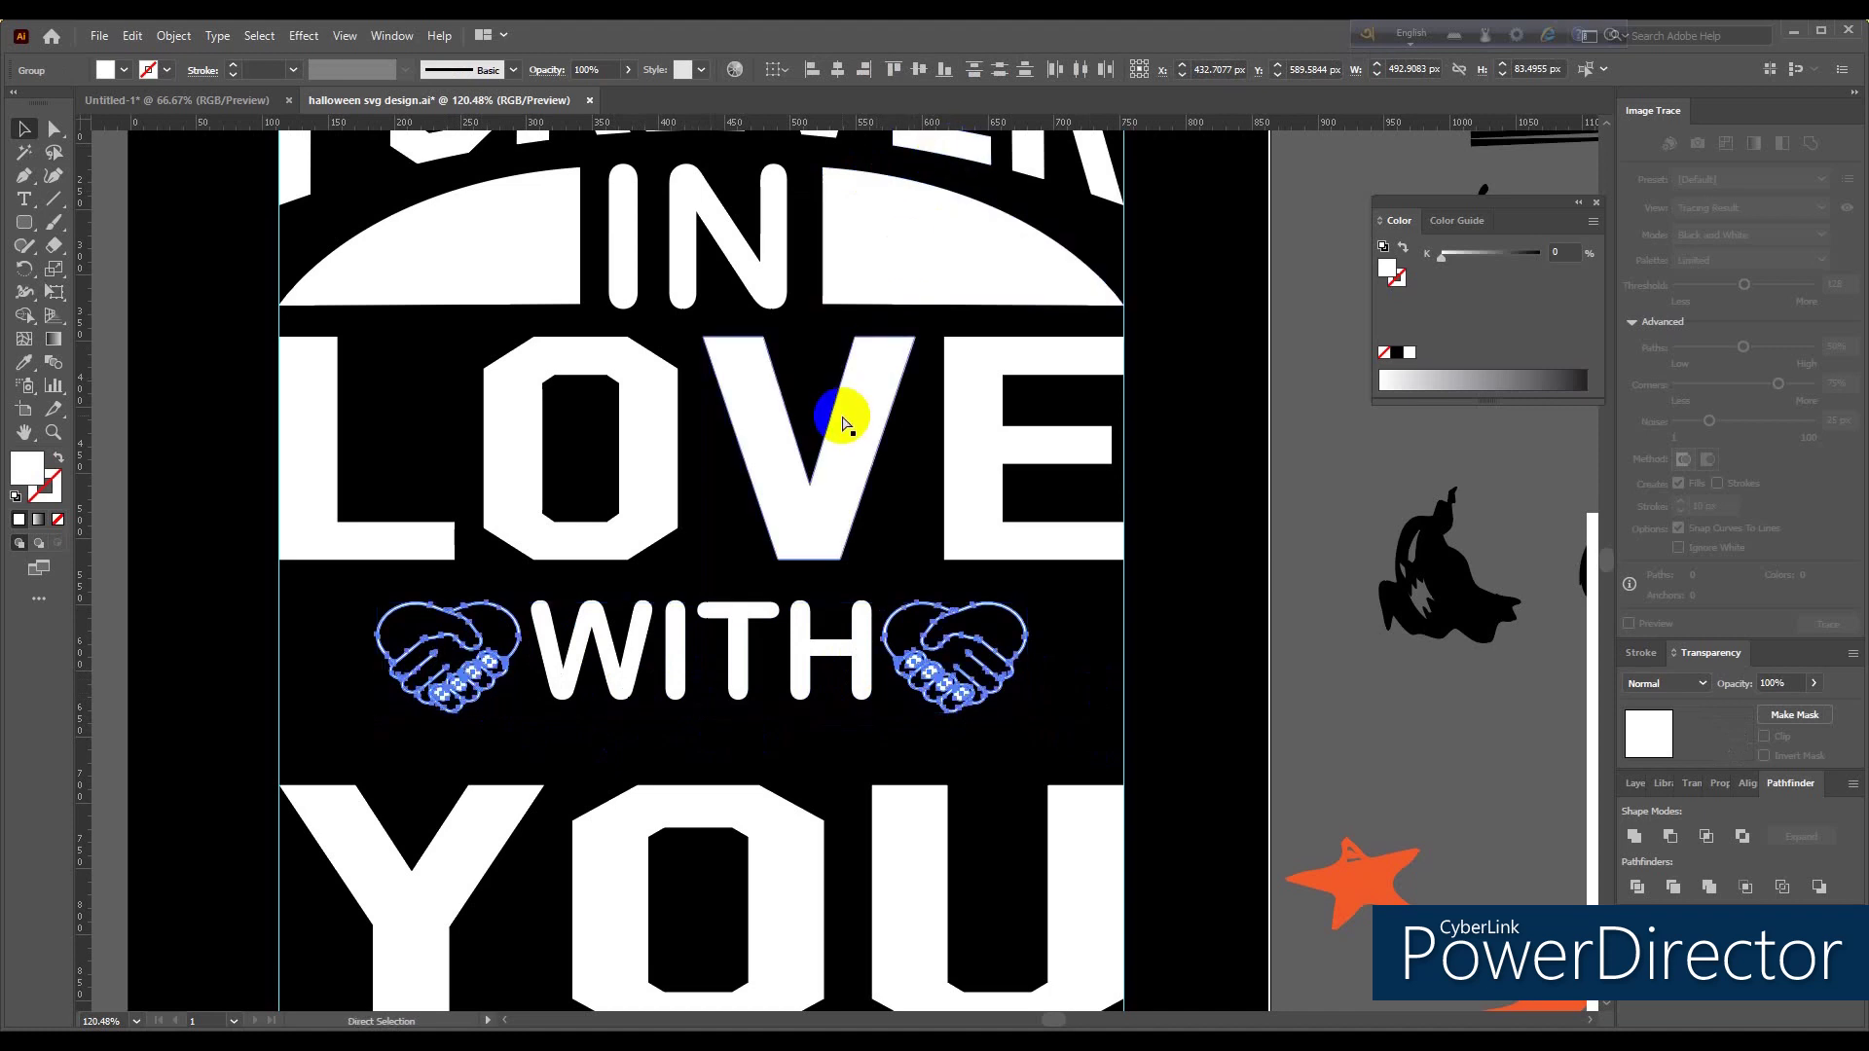
{"action": "left_click", "coordinate": [738, 685]}
{"action": "left_click", "coordinate": [890, 664]}
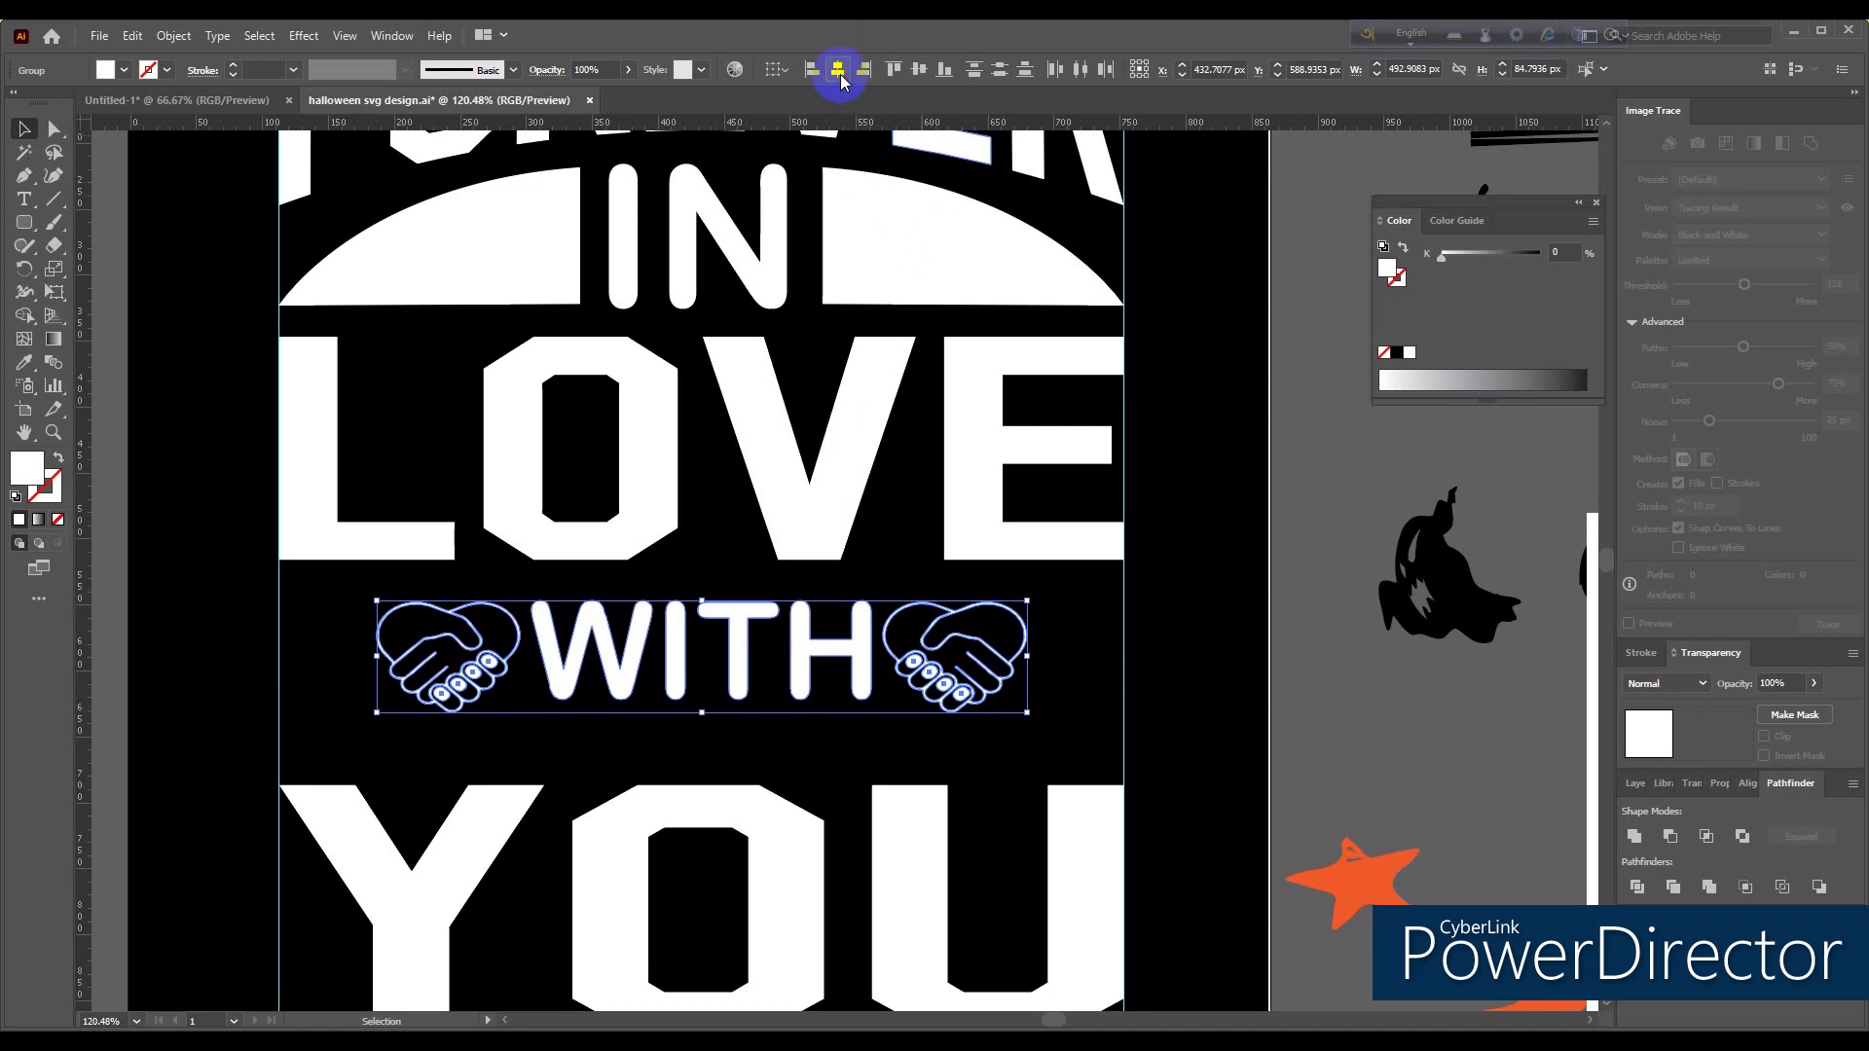
{"action": "left_click", "coordinate": [916, 70]}
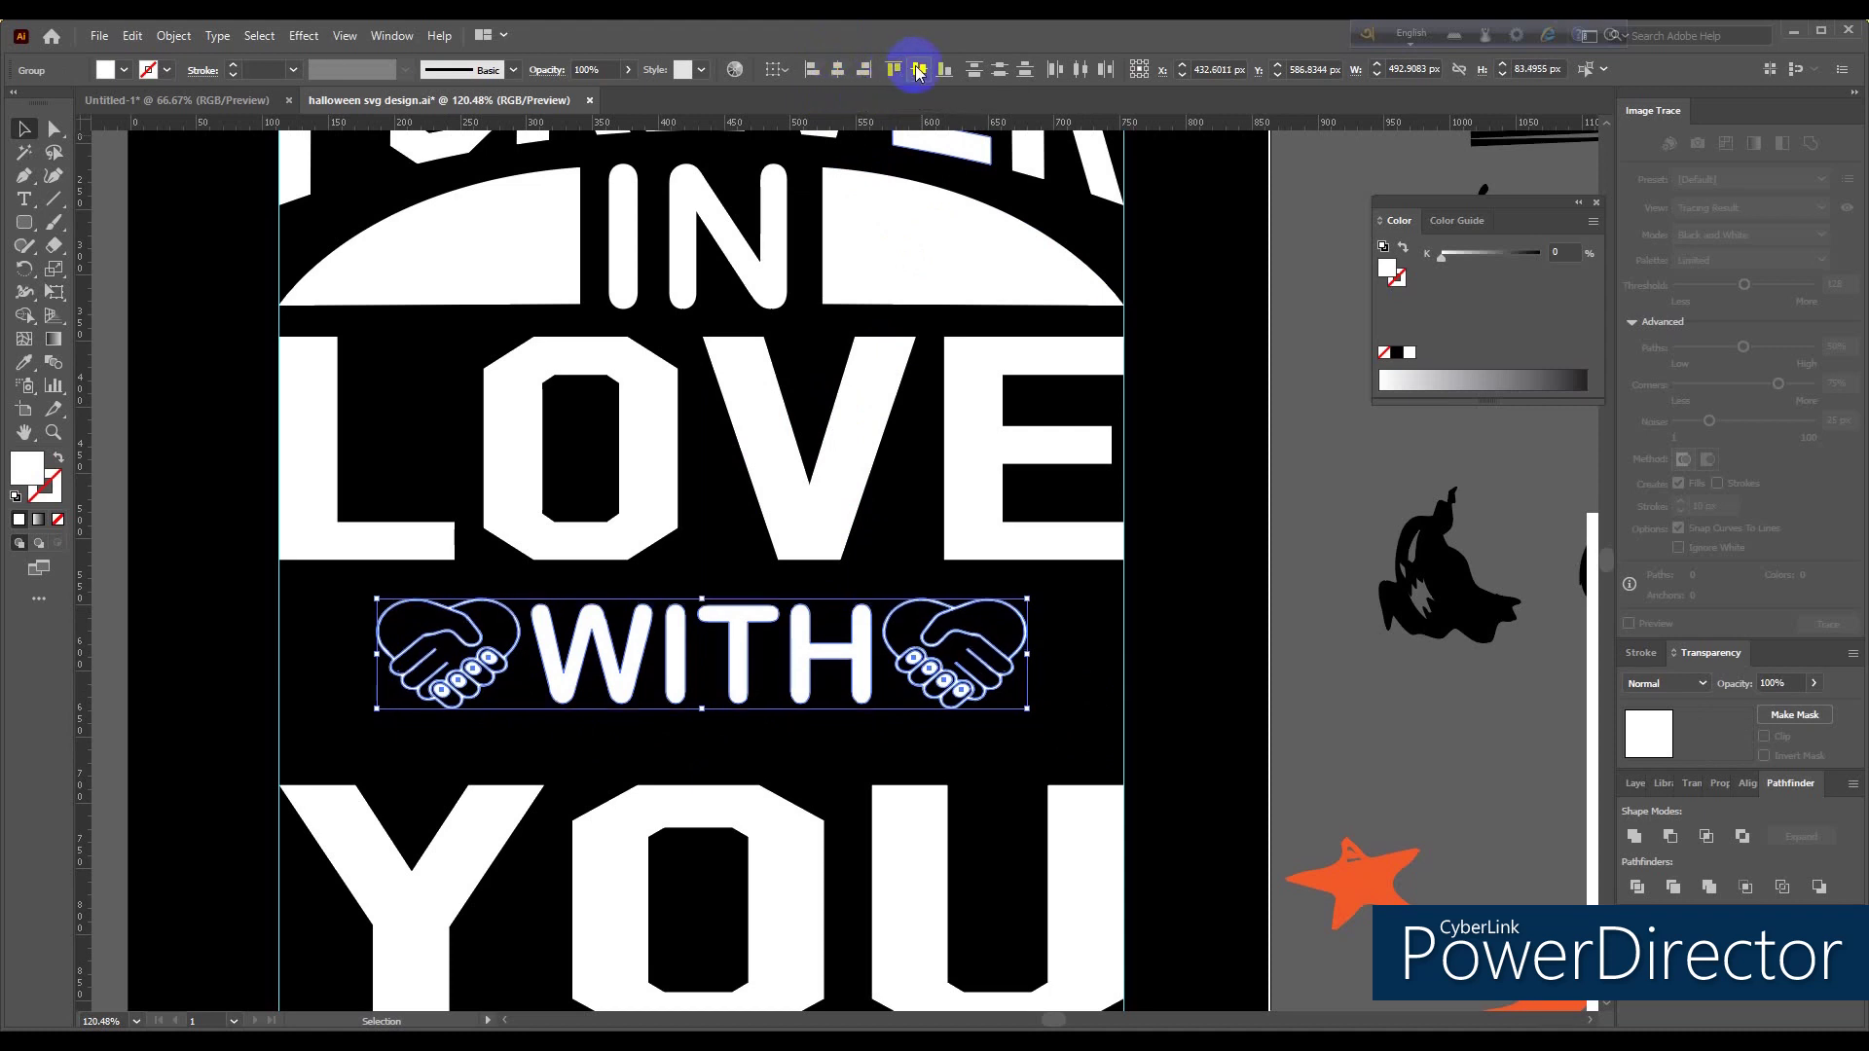
{"action": "left_click", "coordinate": [1041, 630]}
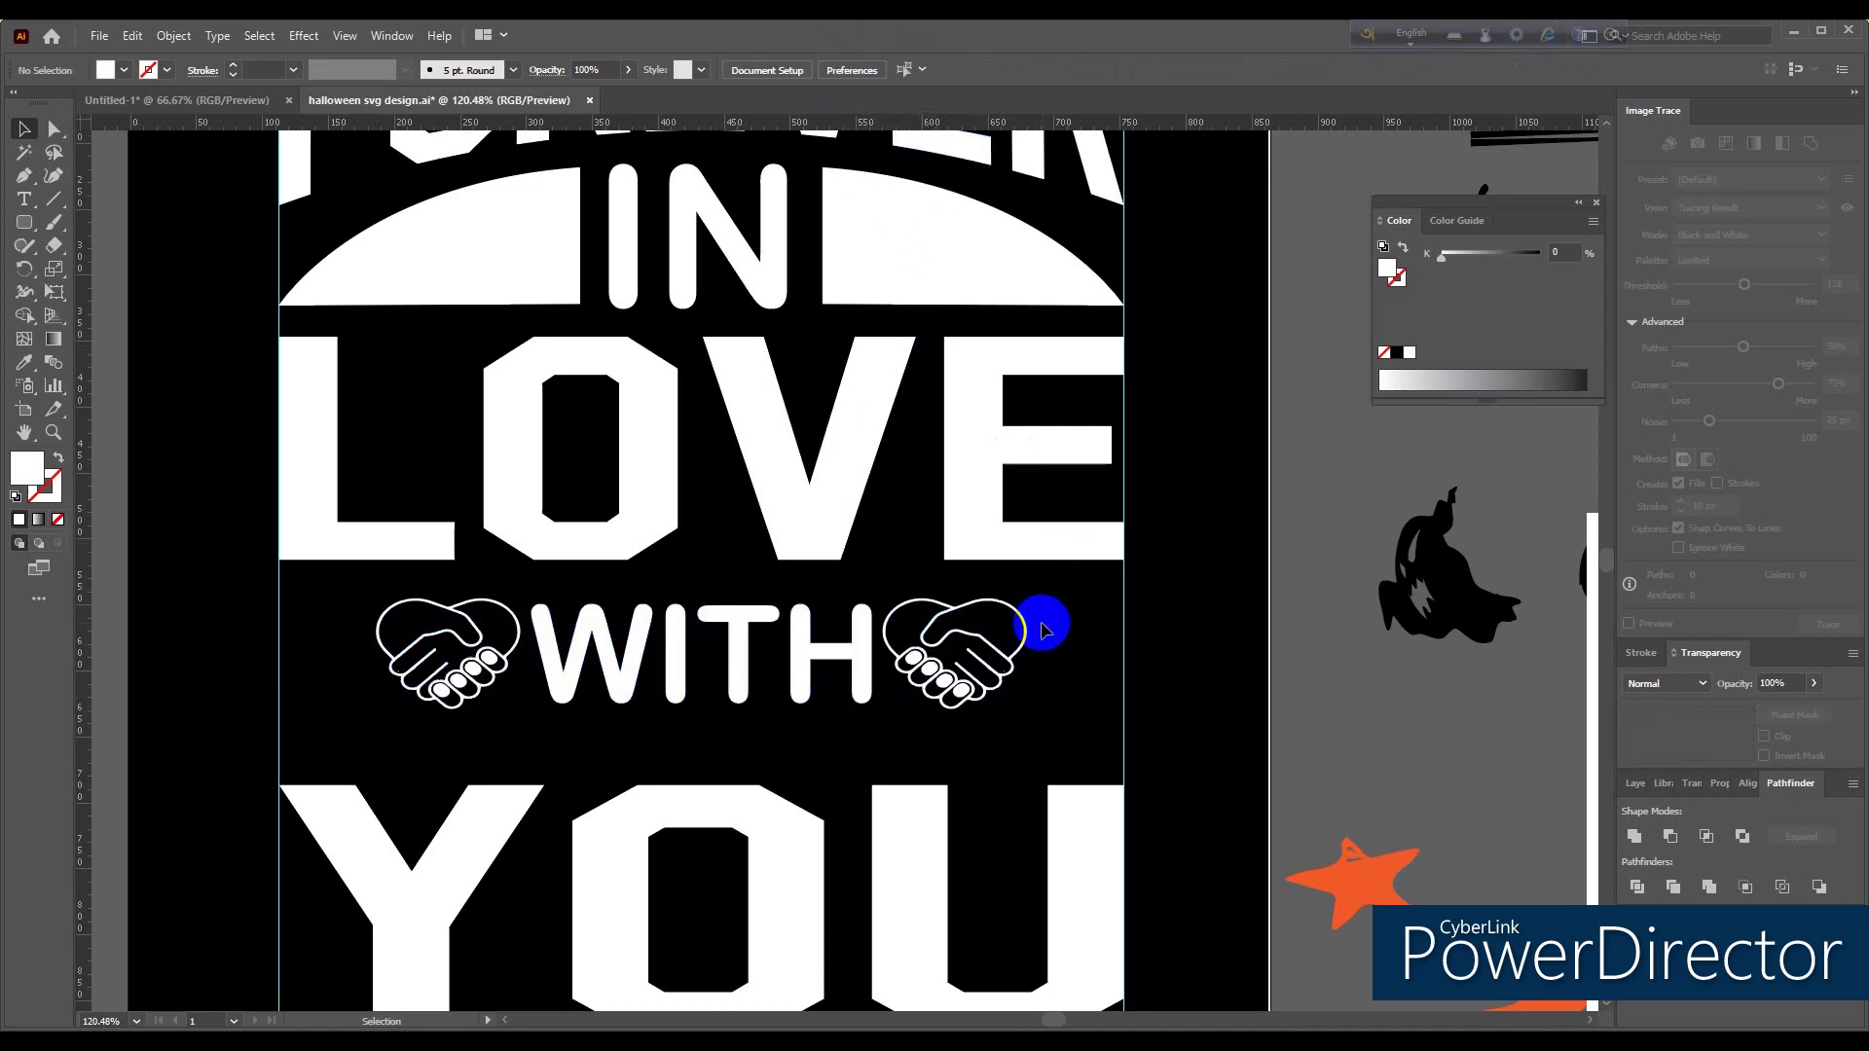
{"action": "scroll", "coordinate": [1042, 630], "scroll_direction": "down", "scroll_amount": 2}
{"action": "scroll", "coordinate": [1033, 609], "scroll_direction": "down", "scroll_amount": 1}
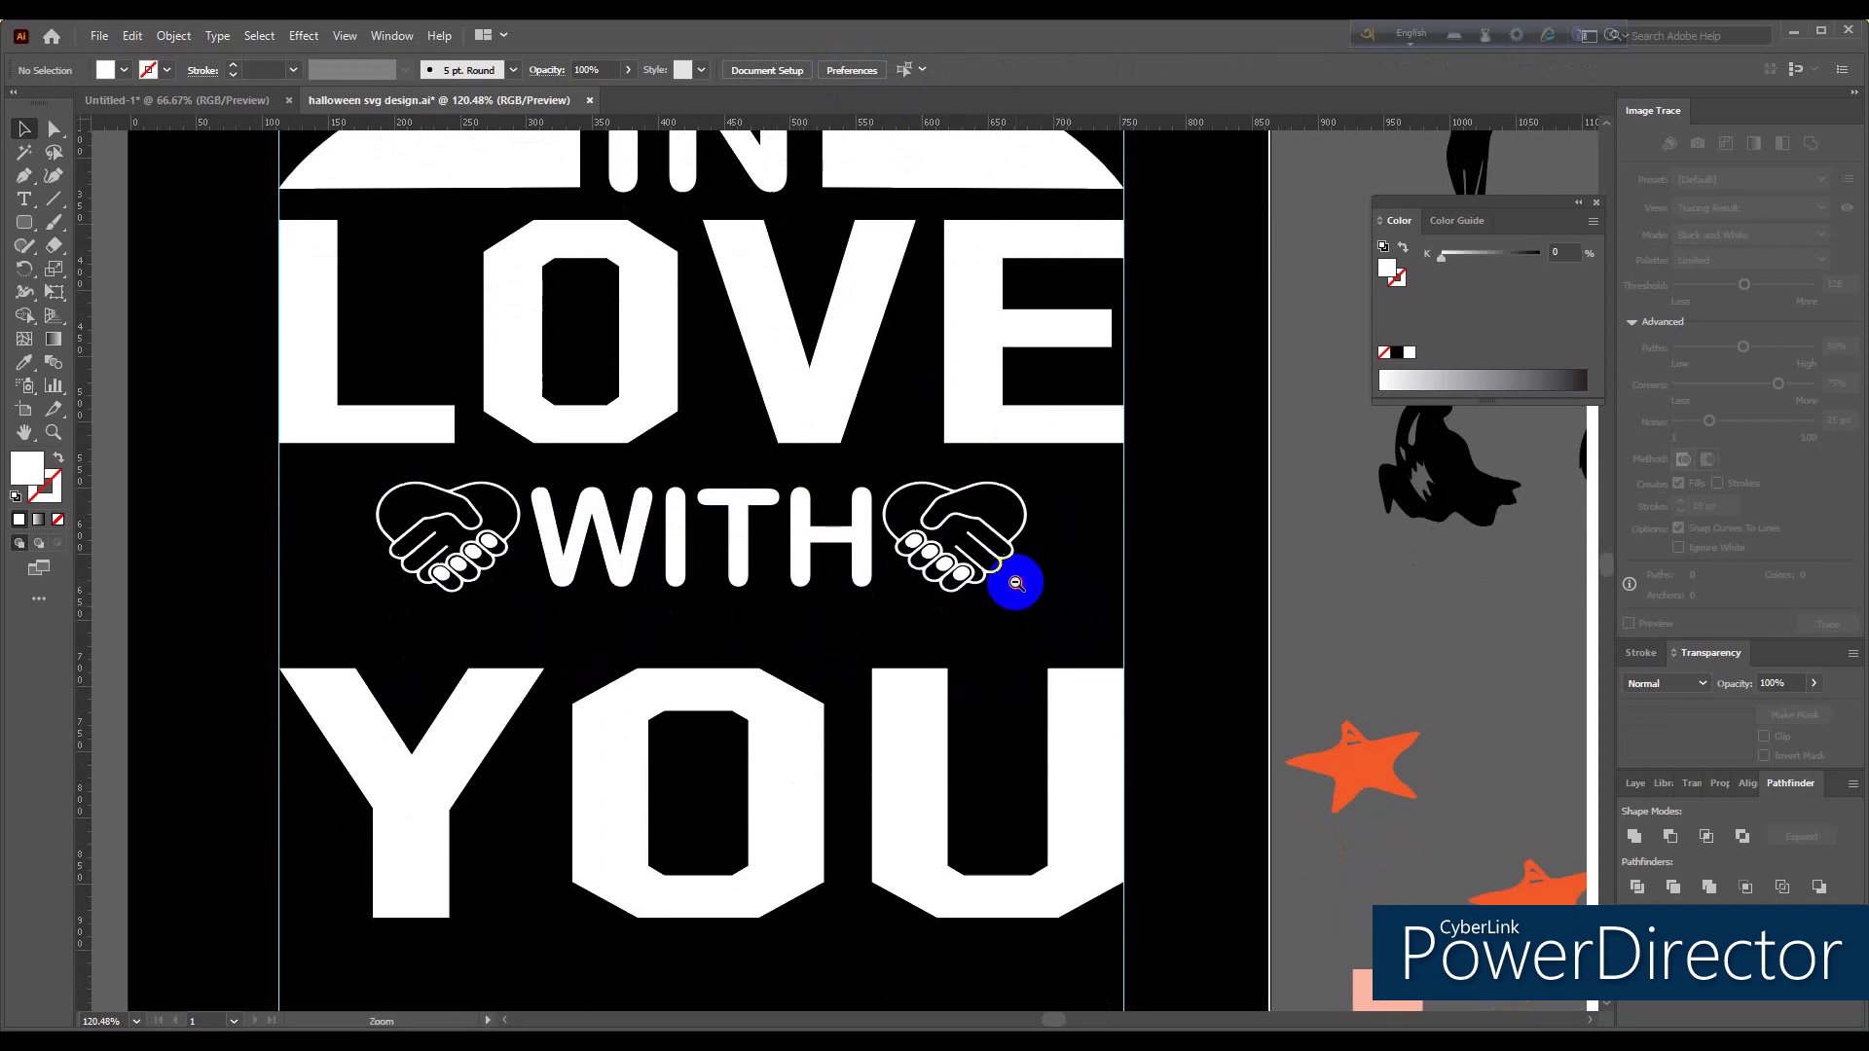
Step: Ungroup the WITH row and place a copy of the right handshake over the left icon
{"action": "left_click", "coordinate": [1015, 582], "text": "alt"}
{"action": "scroll", "coordinate": [1013, 584], "scroll_direction": "up", "scroll_amount": 2}
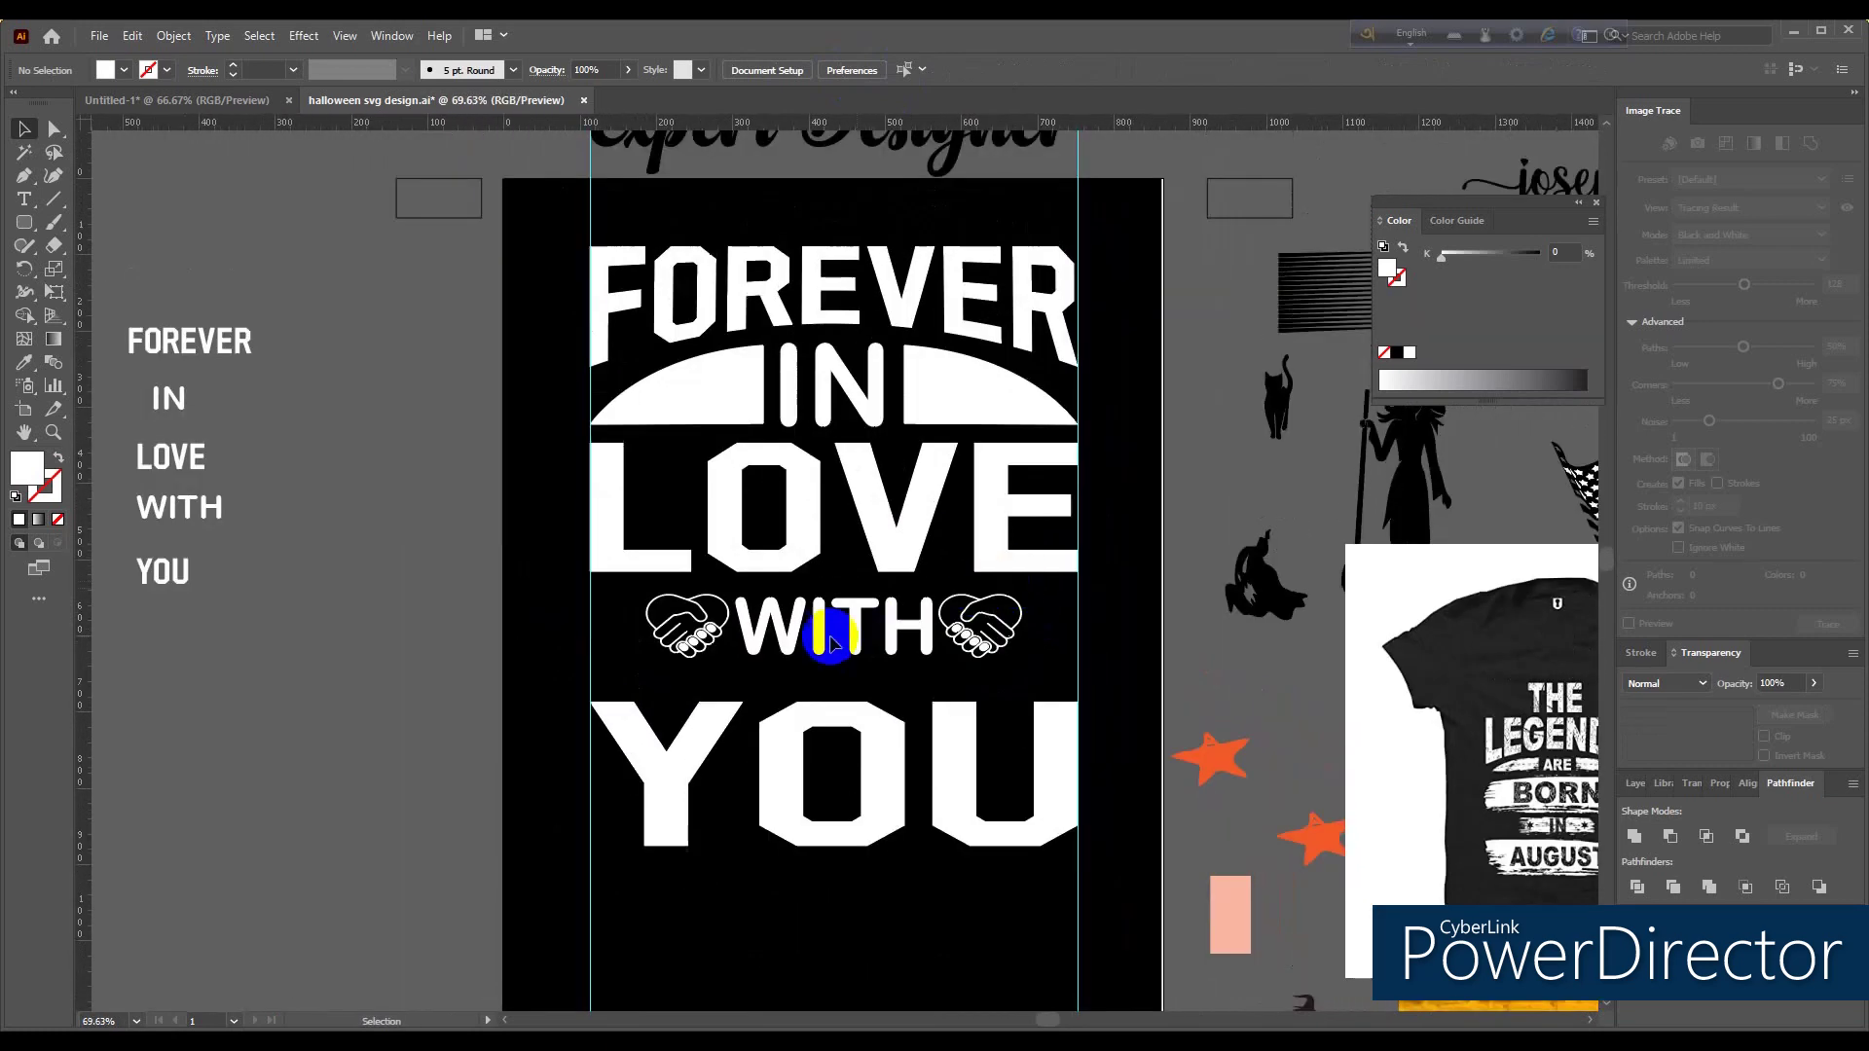
{"action": "left_click", "coordinate": [757, 638]}
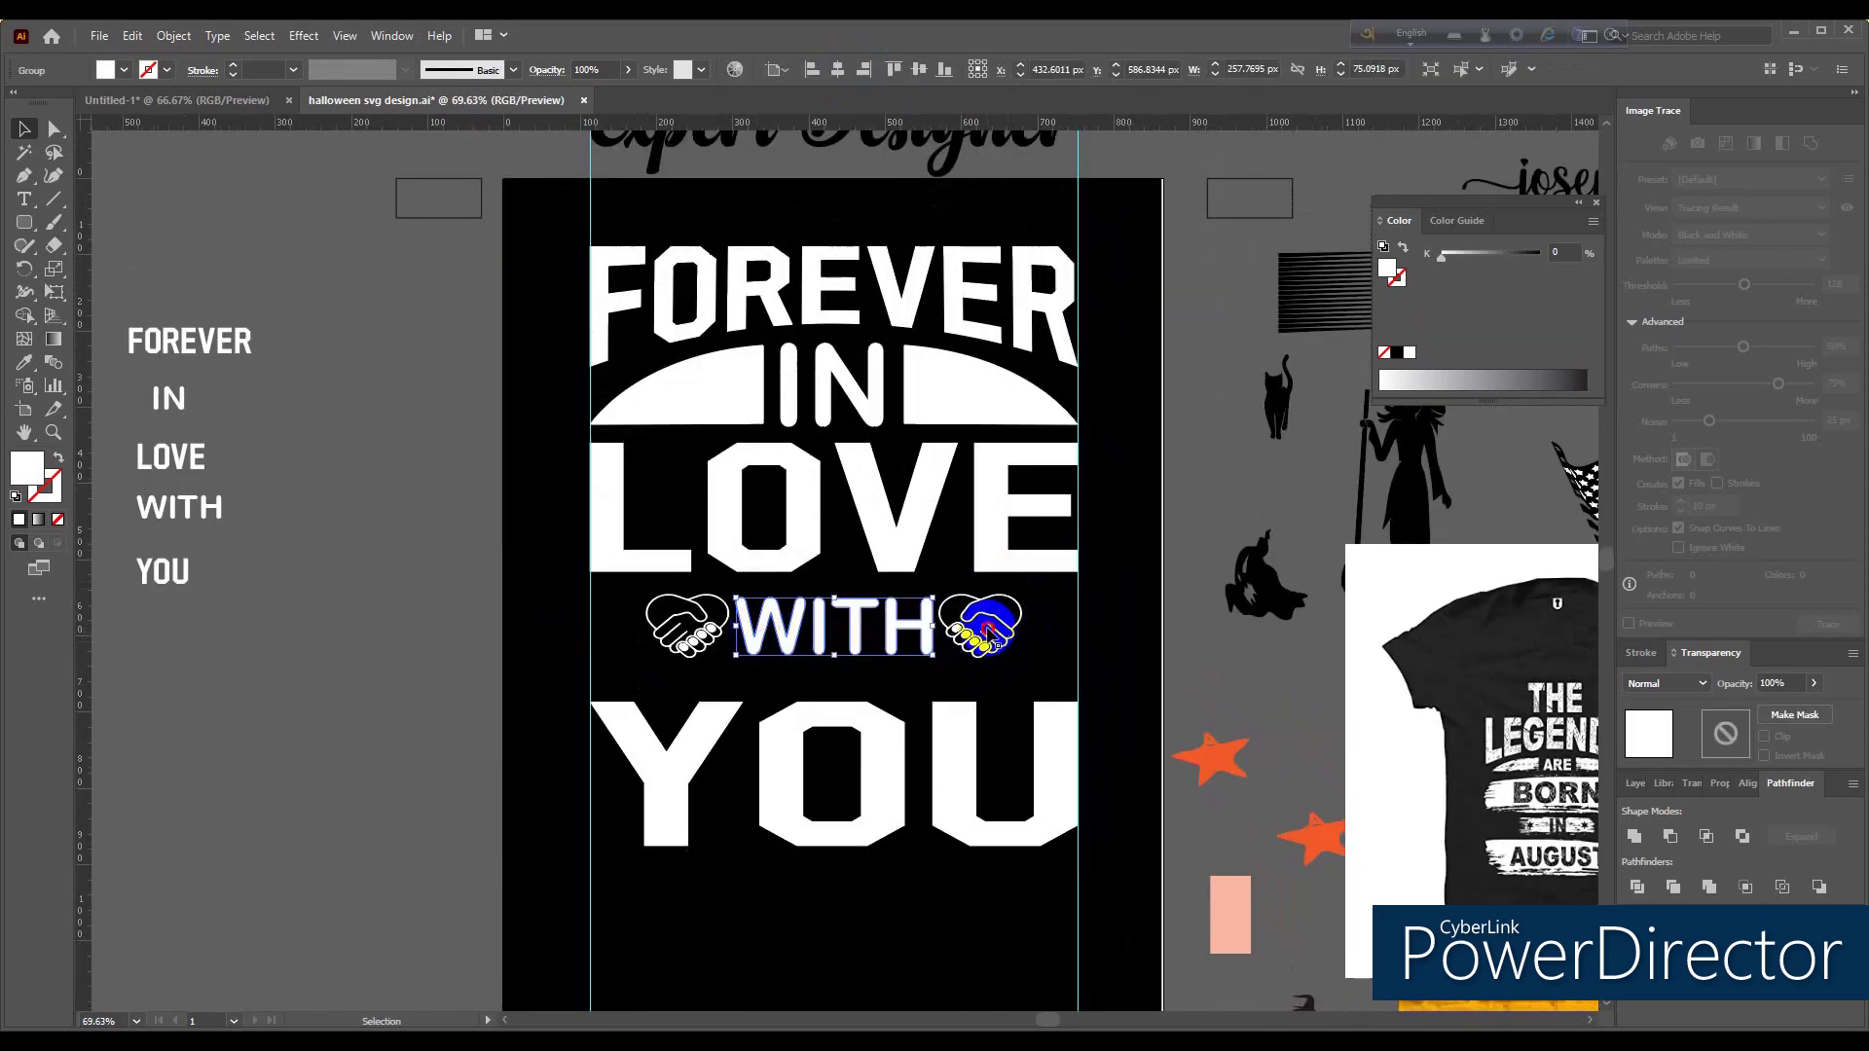
{"action": "right_click", "coordinate": [949, 638]}
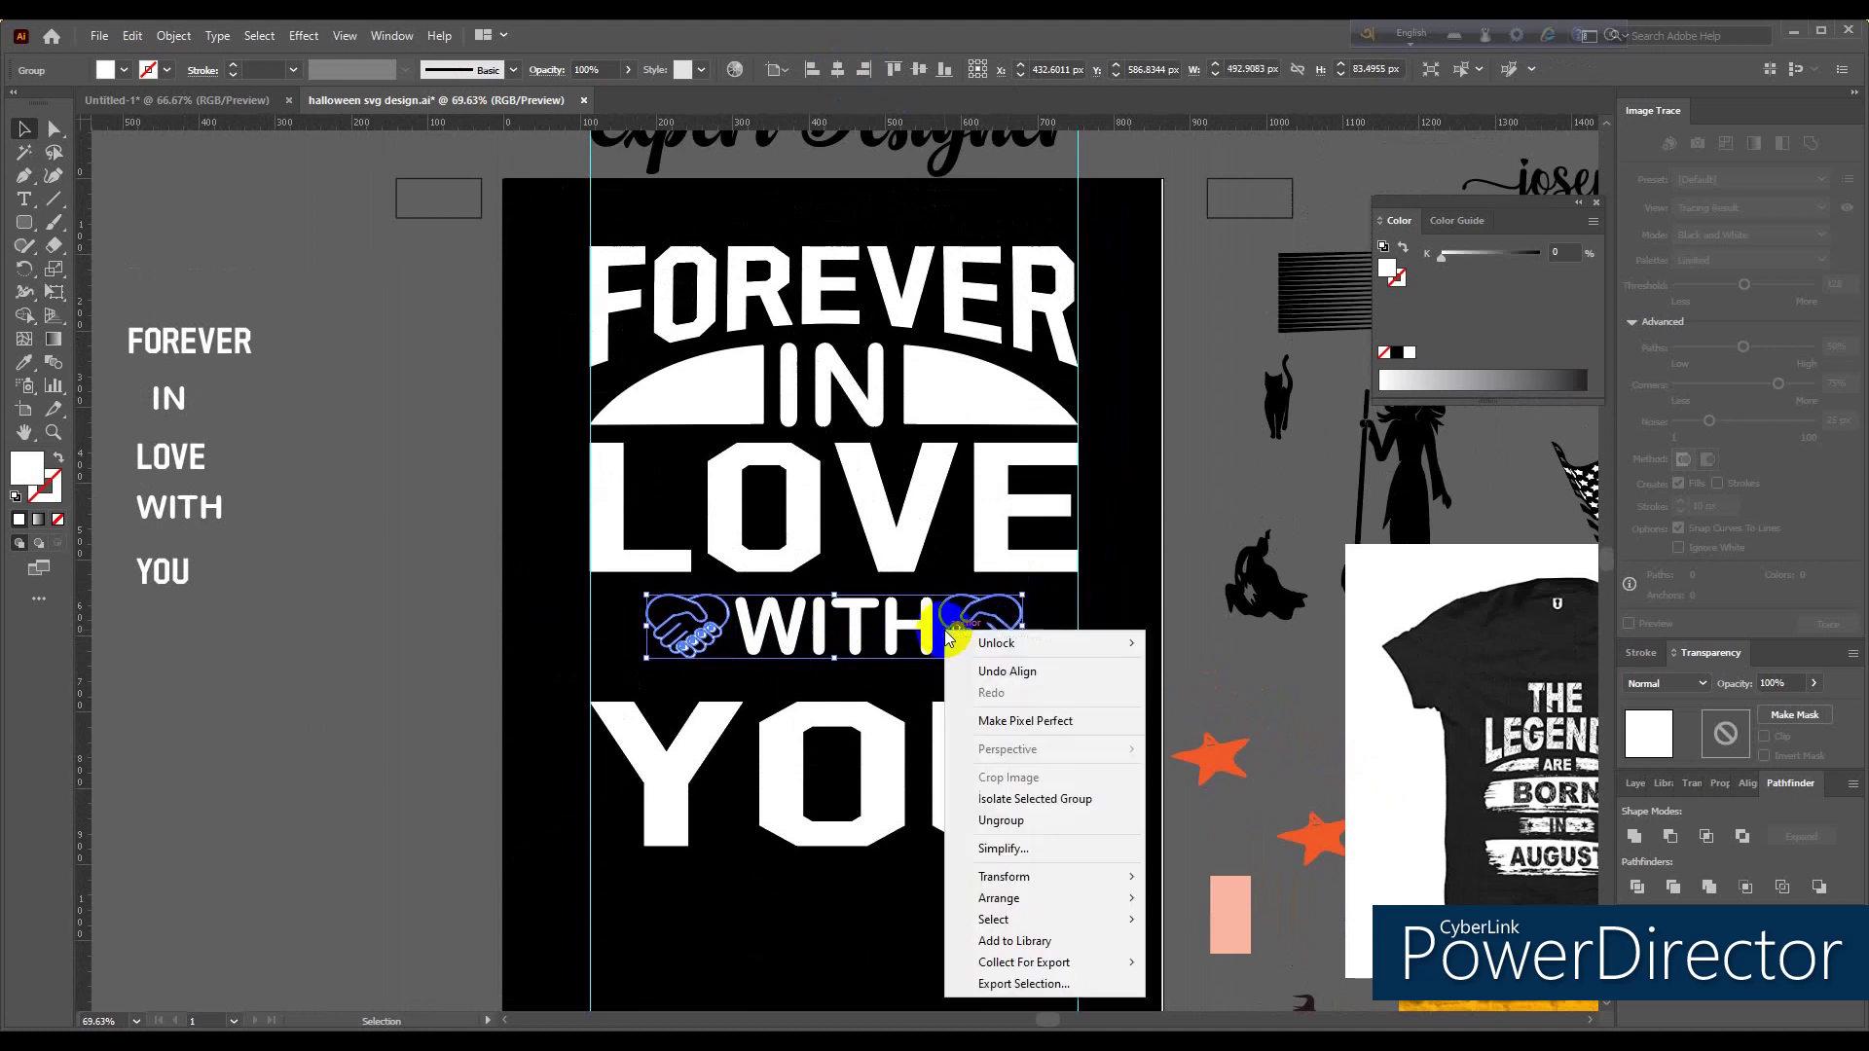
{"action": "left_click", "coordinate": [1016, 823]}
{"action": "left_click", "coordinate": [1019, 662]}
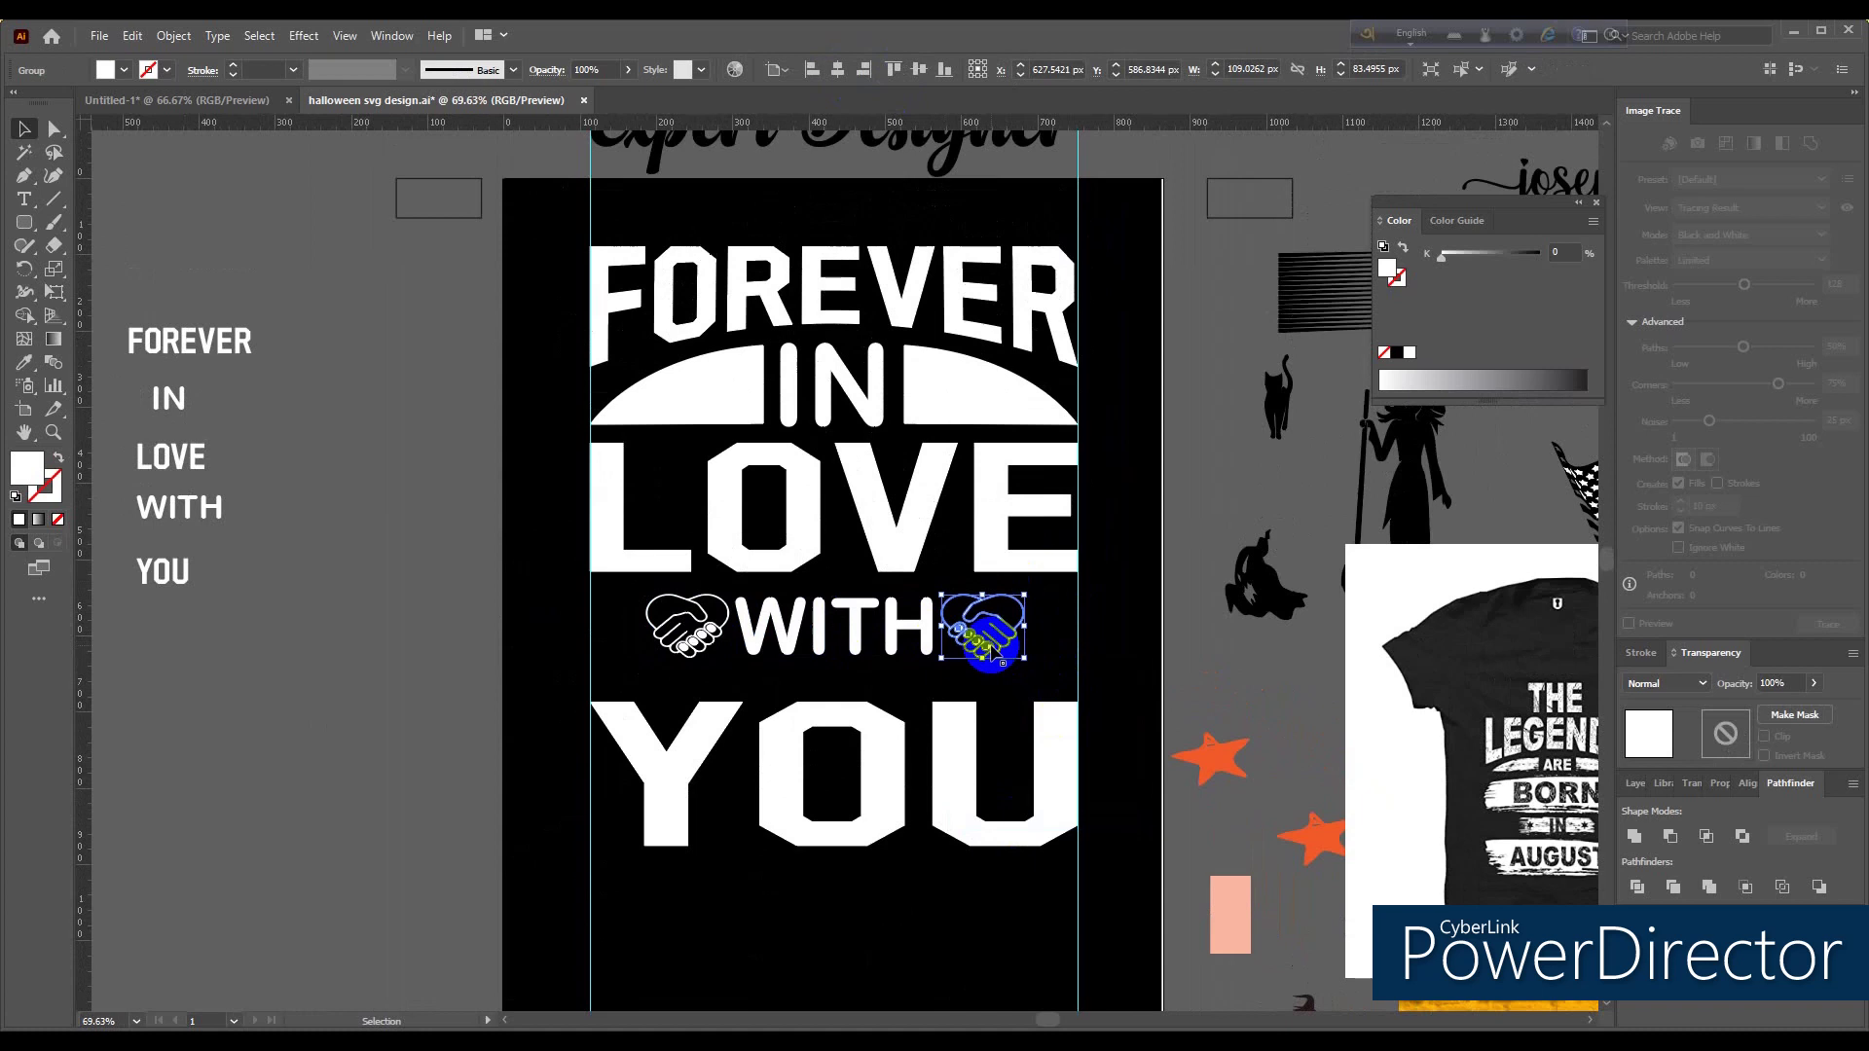
{"action": "left_click_drag", "start_coordinate": [988, 644], "coordinate": [719, 632]}
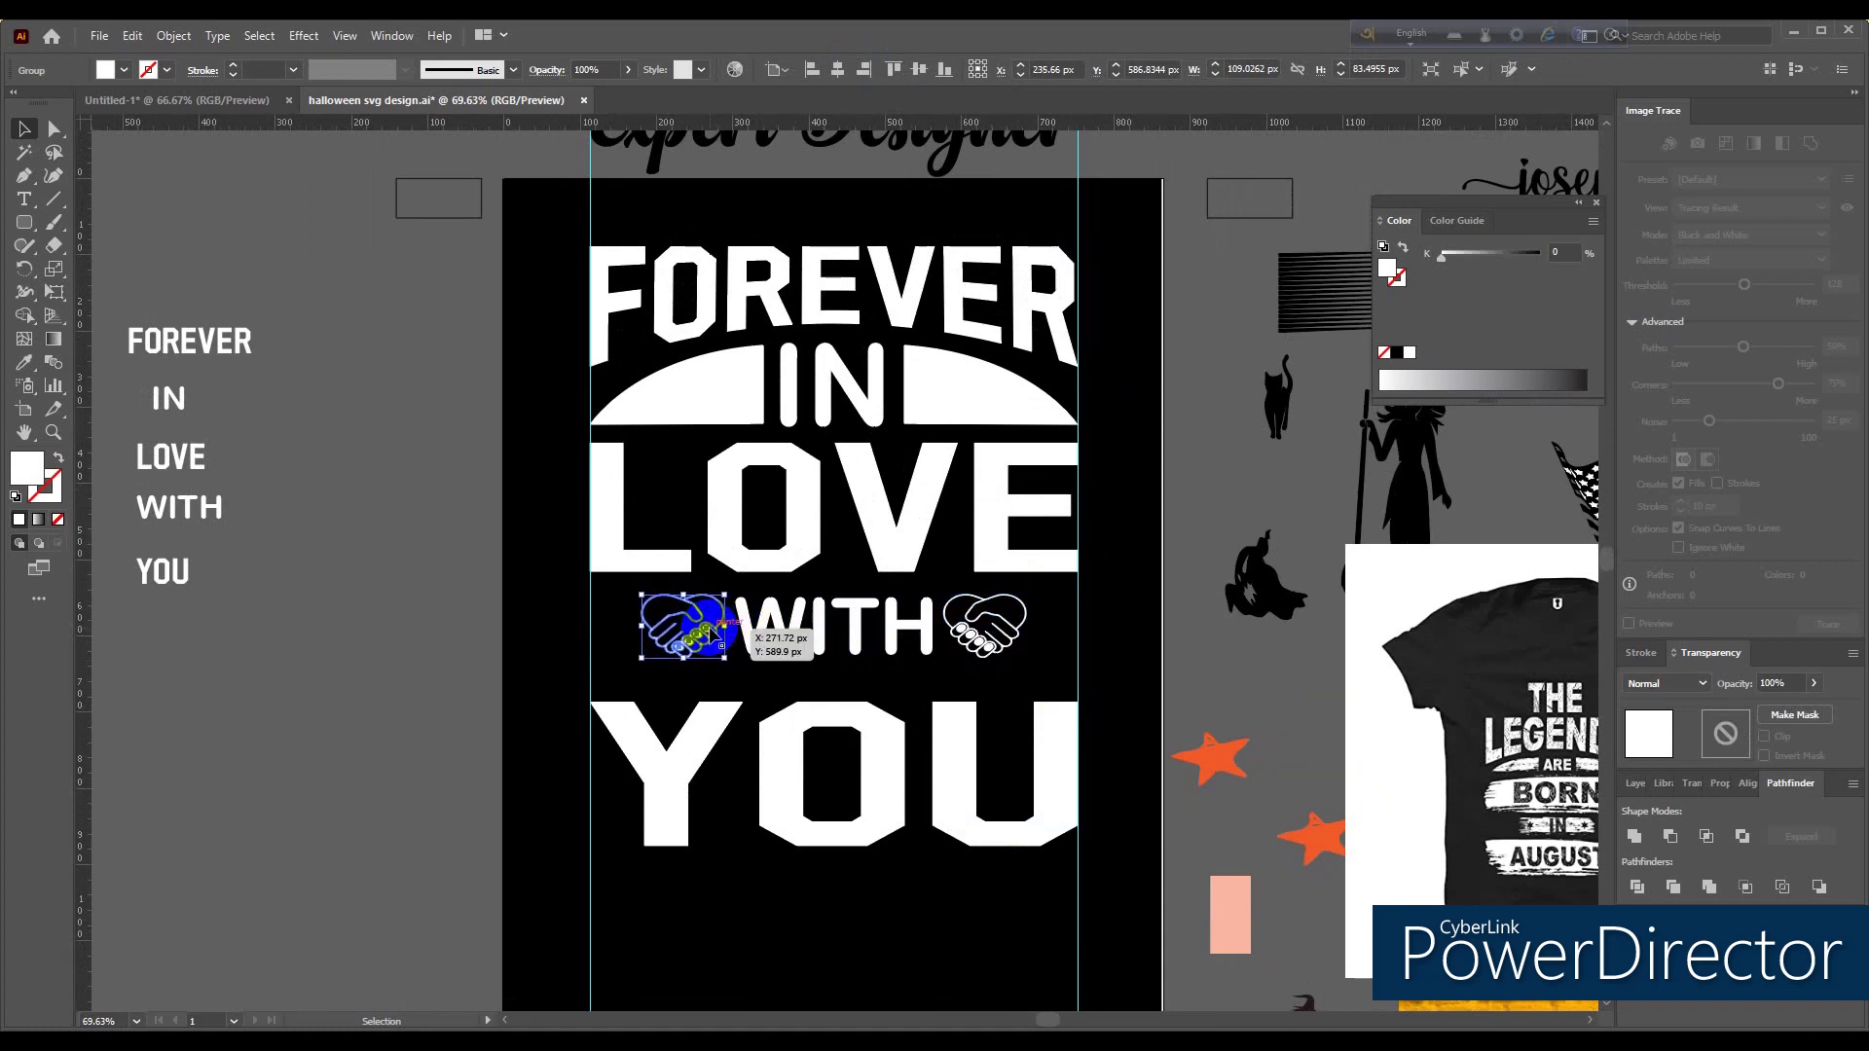
{"action": "left_click_drag", "start_coordinate": [754, 644], "coordinate": [754, 644]}
{"action": "left_click", "coordinate": [792, 668]}
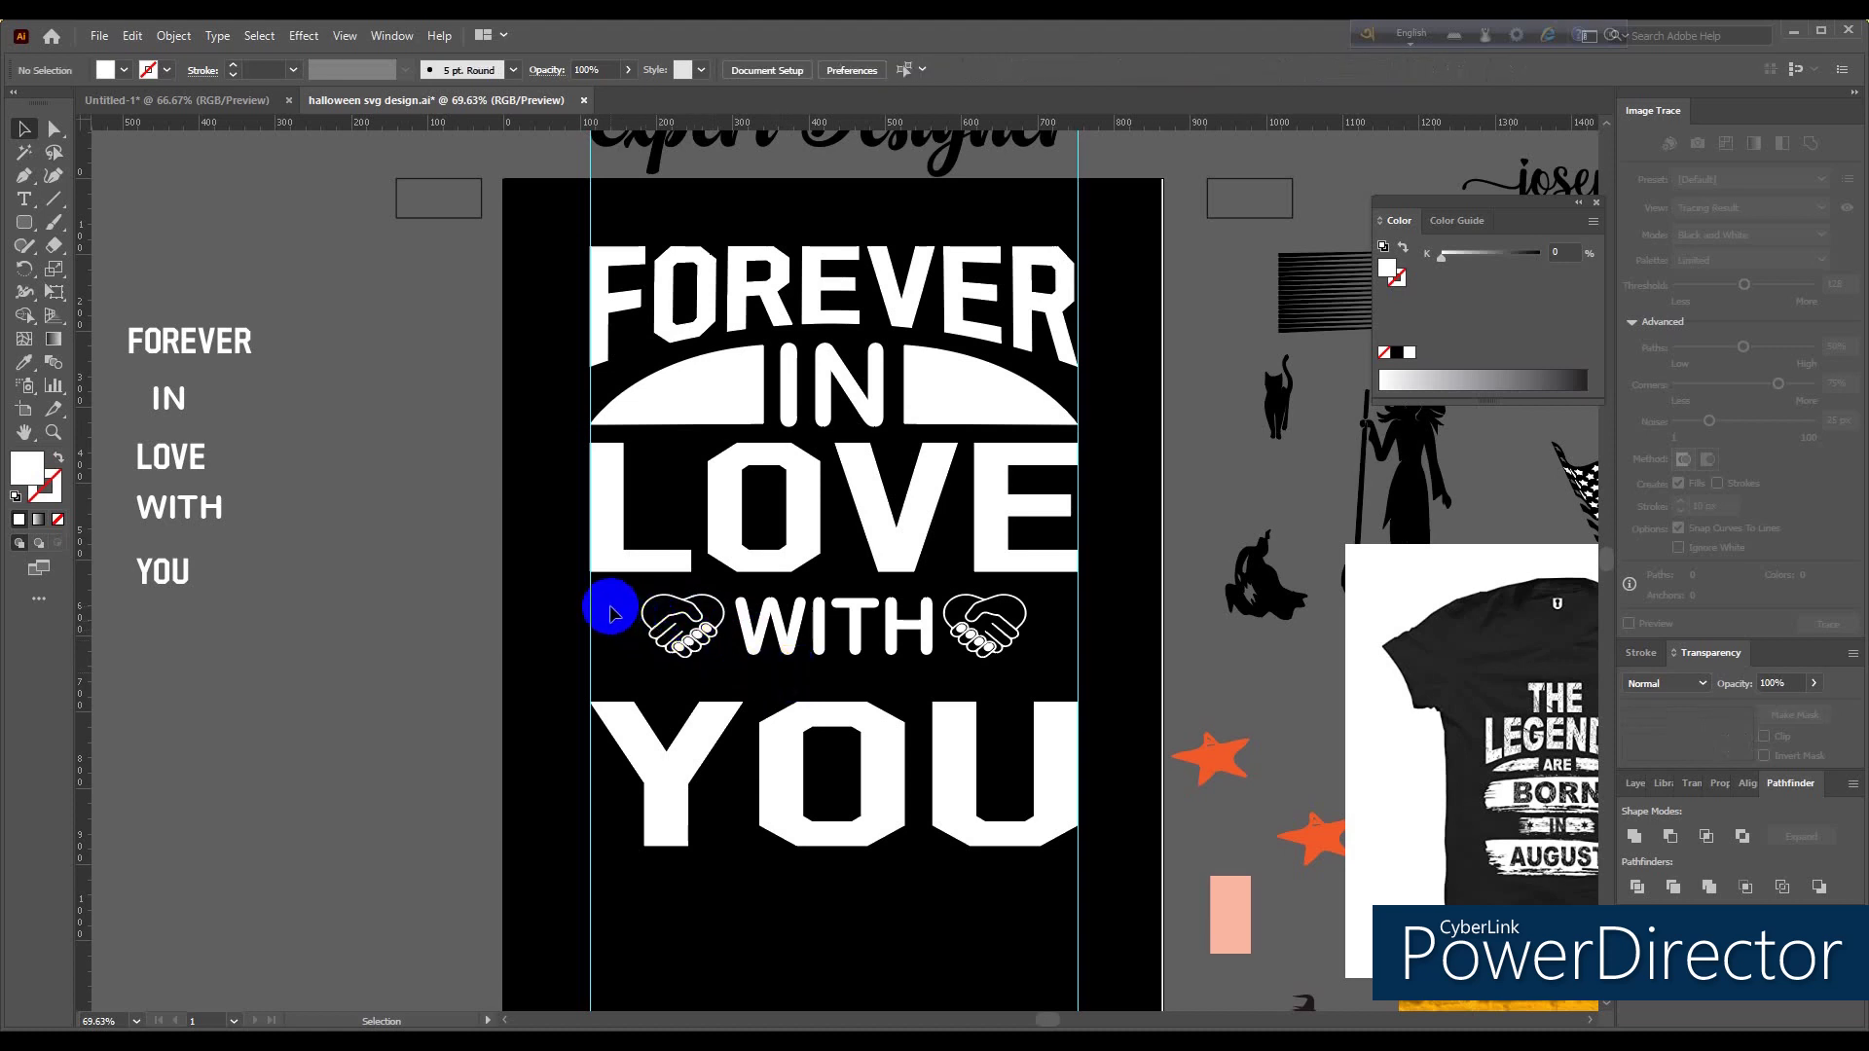
Step: Scale up the WITH and handshake row to span nearly guide to guide
{"action": "mouse_move", "coordinate": [631, 618]}
{"action": "left_mouse_down"}
{"action": "mouse_move", "coordinate": [1030, 651]}
{"action": "mouse_move", "coordinate": [1060, 671]}
{"action": "left_mouse_up"}
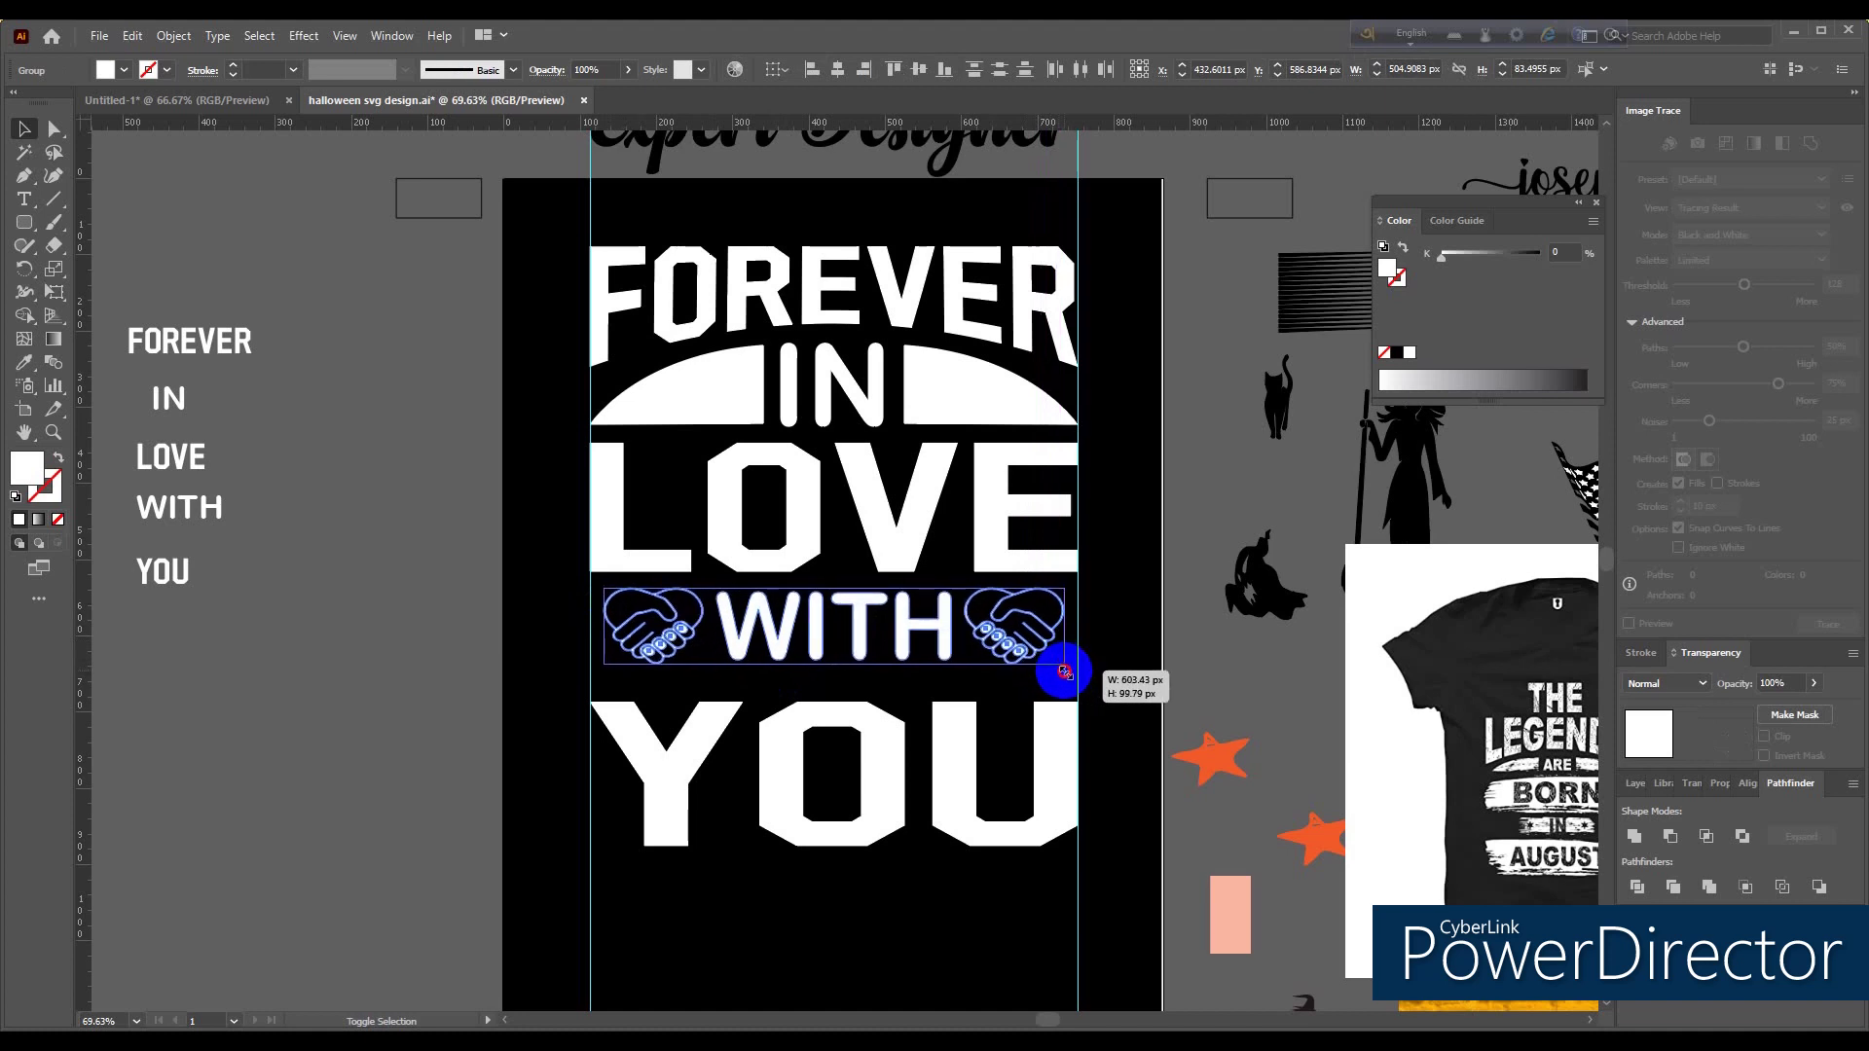
{"action": "left_click_drag", "start_coordinate": [1062, 671], "coordinate": [1067, 666]}
{"action": "left_click", "coordinate": [1105, 635]}
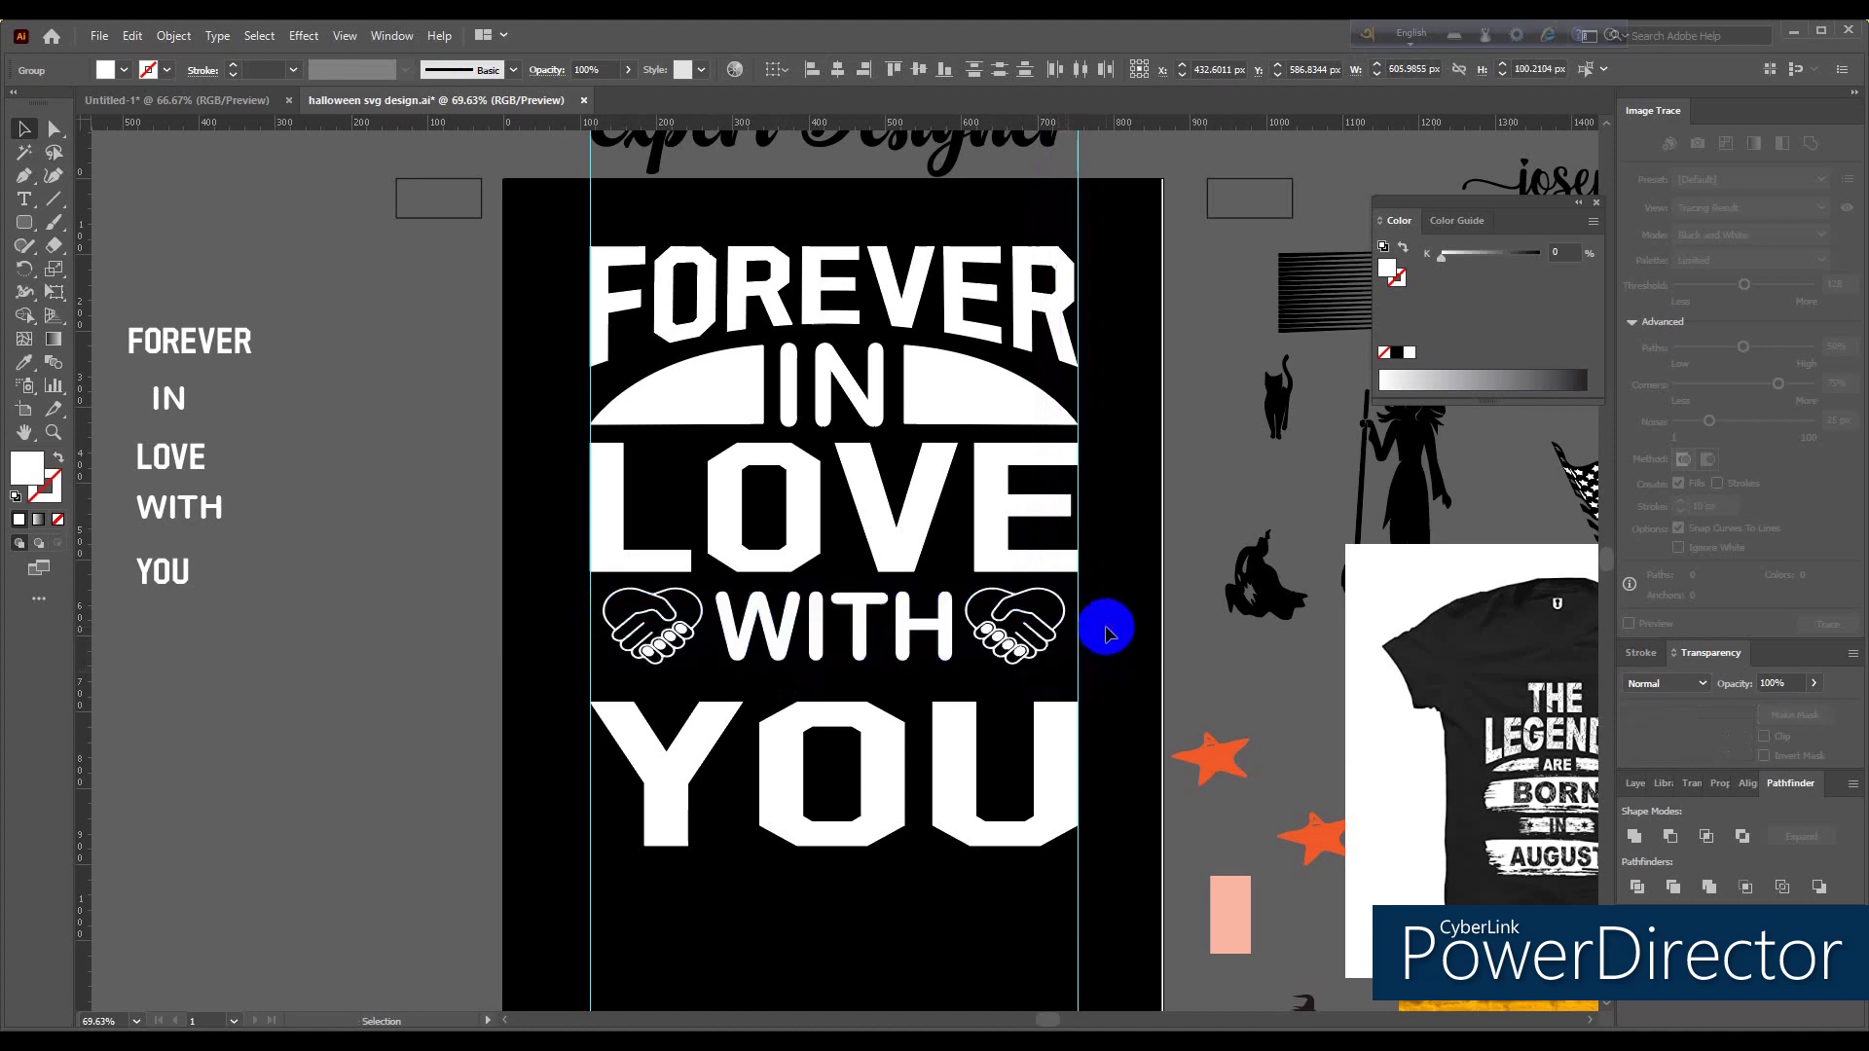
{"action": "scroll", "coordinate": [1100, 623], "scroll_direction": "down", "scroll_amount": 3}
{"action": "left_click", "coordinate": [845, 608]}
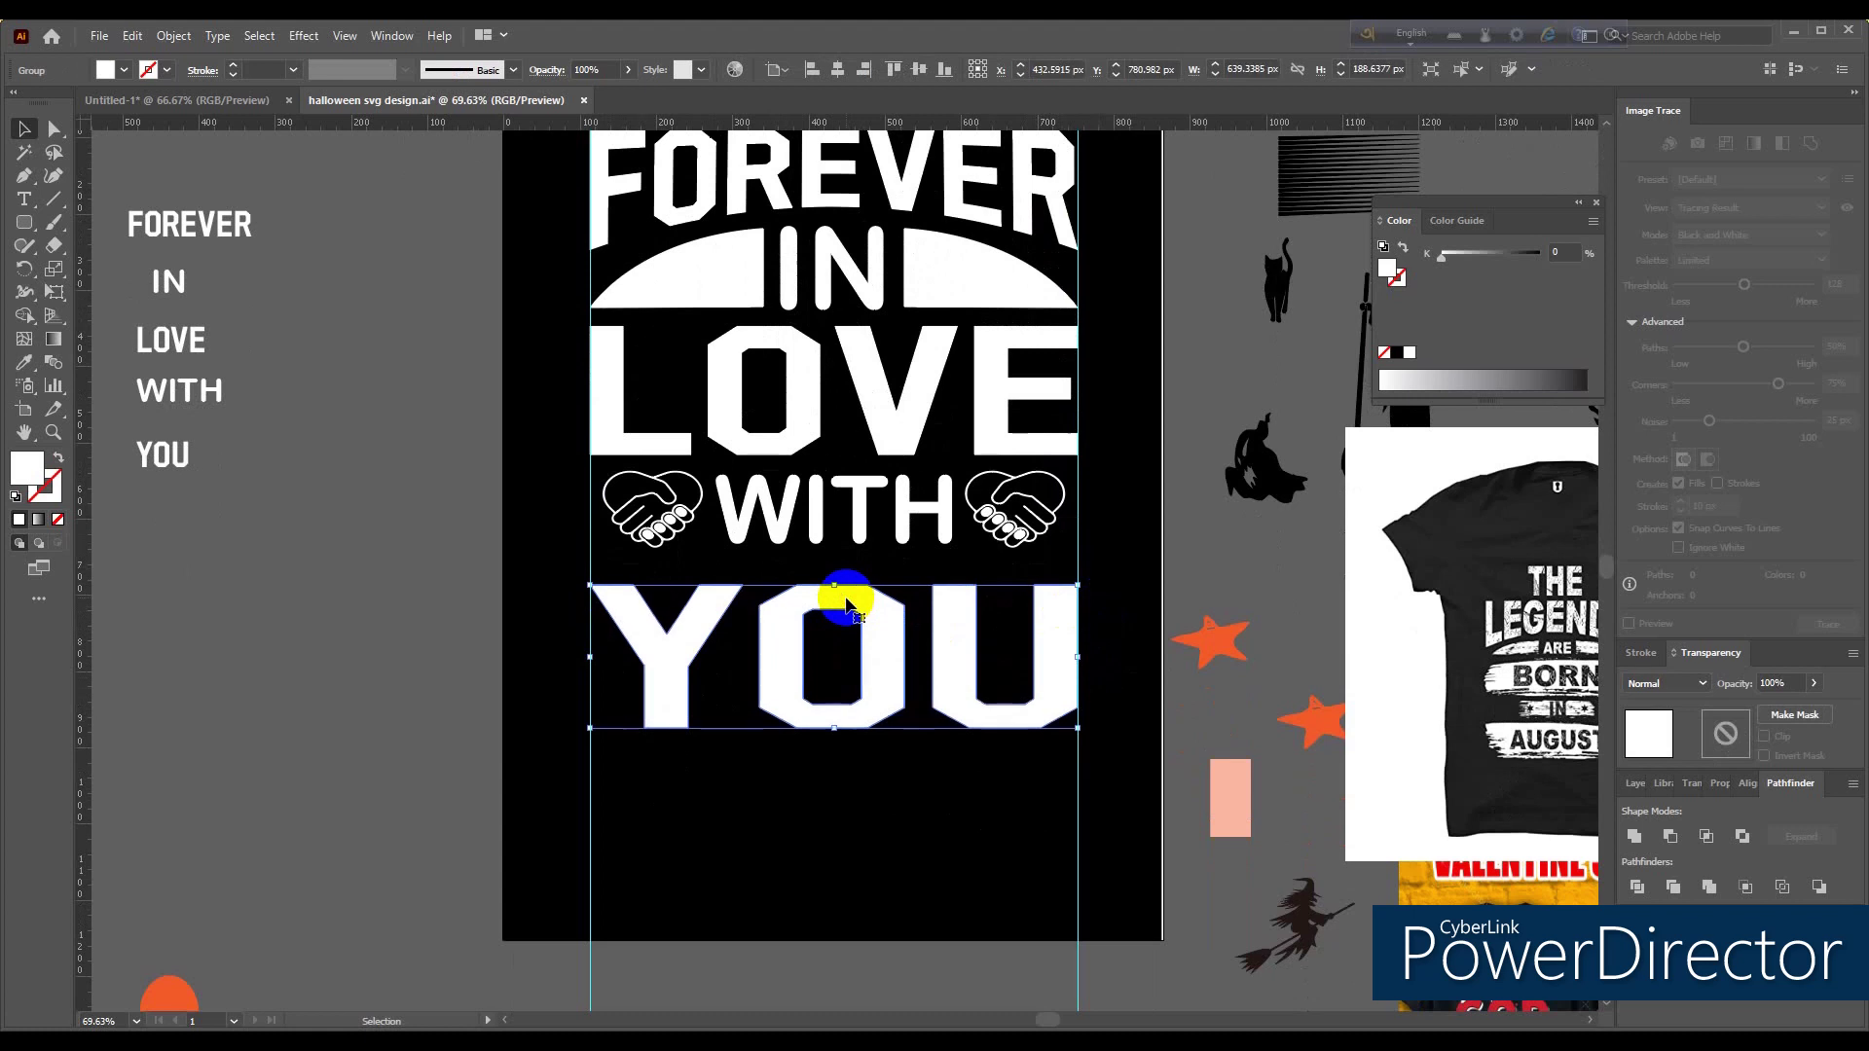
Step: Nudge YOU up tight under the WITH row and zoom out slightly
{"action": "key", "text": "Up"}
{"action": "key", "text": "Up"}
{"action": "key", "text": "Up"}
{"action": "key", "text": "Up"}
{"action": "key", "text": "Up"}
{"action": "key", "text": "Up"}
{"action": "key", "text": "Up"}
{"action": "key", "text": "Up"}
{"action": "key", "text": "Up"}
{"action": "key", "text": "Up"}
{"action": "key", "text": "Up"}
{"action": "key", "text": "Up"}
{"action": "key", "text": "Up"}
{"action": "key", "text": "Up"}
{"action": "key", "text": "Up"}
{"action": "key", "text": "Up"}
{"action": "key", "text": "Up"}
{"action": "key", "text": "Up"}
{"action": "key", "text": "Up"}
{"action": "key", "text": "Up"}
{"action": "key", "text": "Up"}
{"action": "key", "text": "Up"}
{"action": "key", "text": "Up"}
{"action": "key", "text": "Up"}
{"action": "key", "text": "Up"}
{"action": "key", "text": "Up"}
{"action": "key", "text": "Up"}
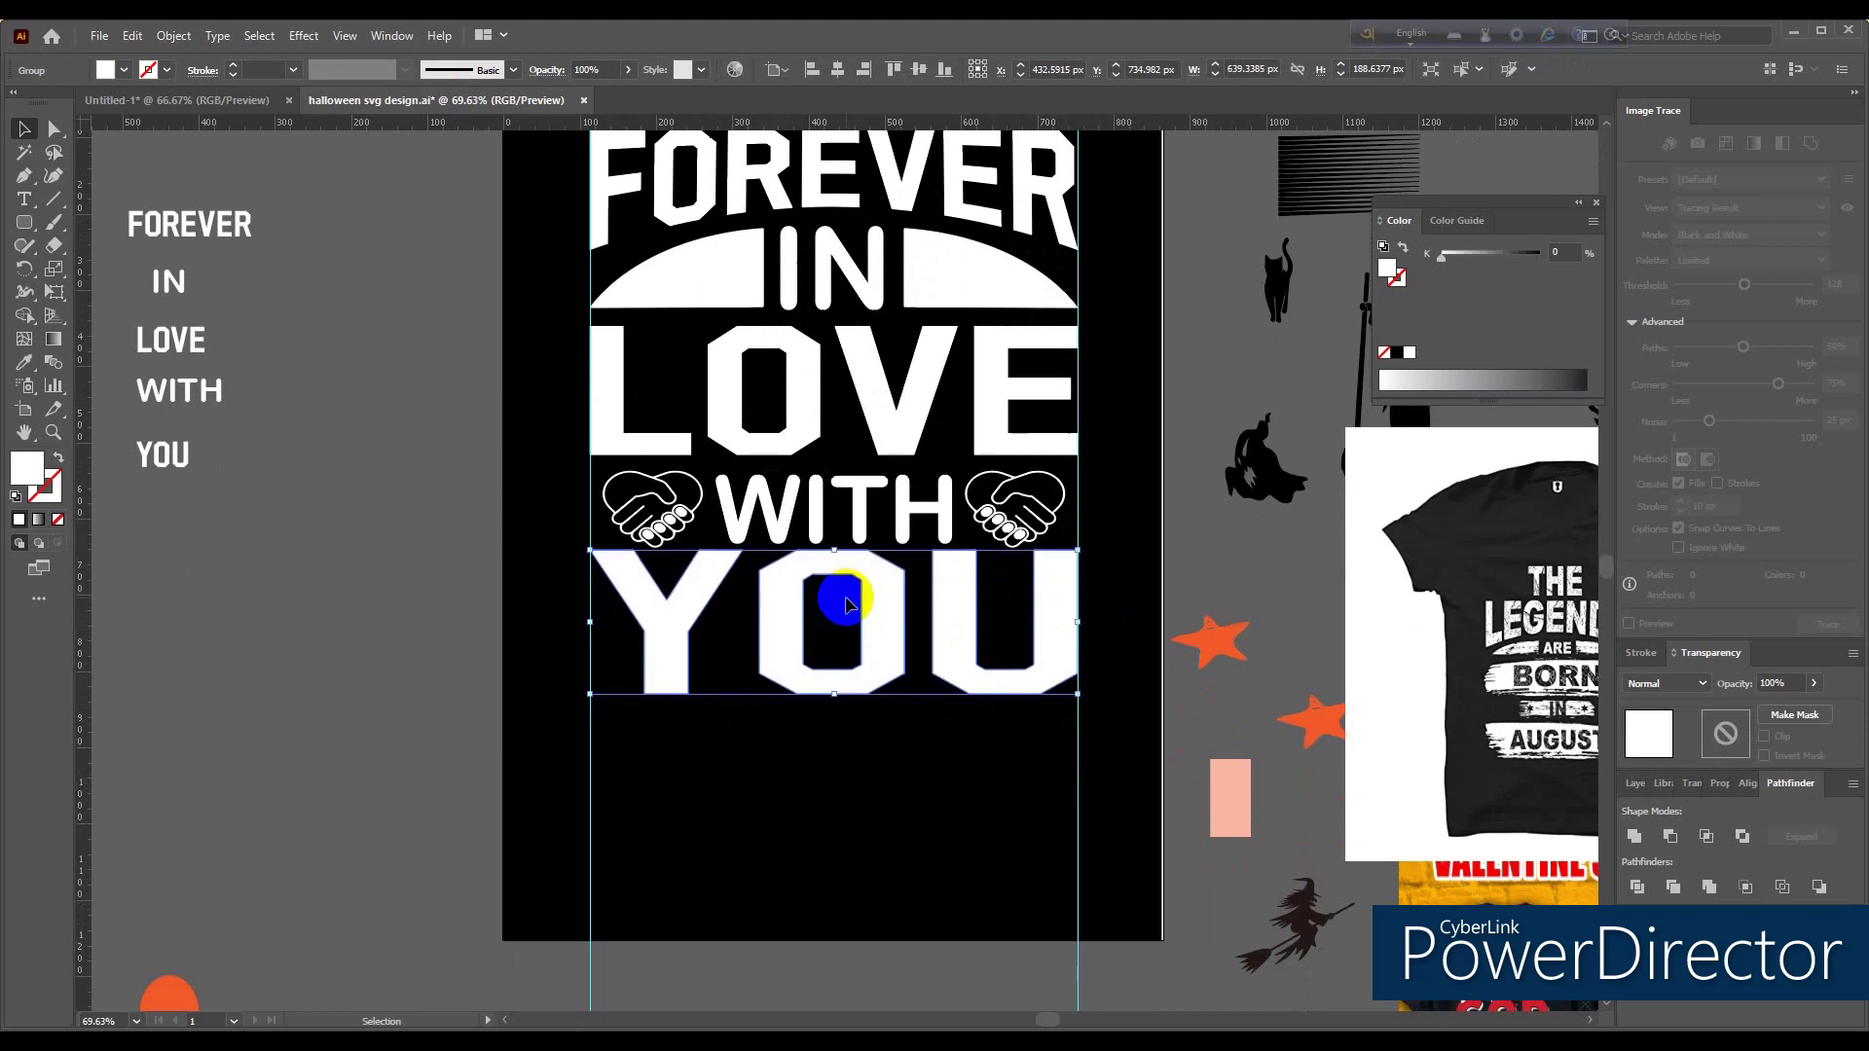
{"action": "left_click", "coordinate": [859, 762]}
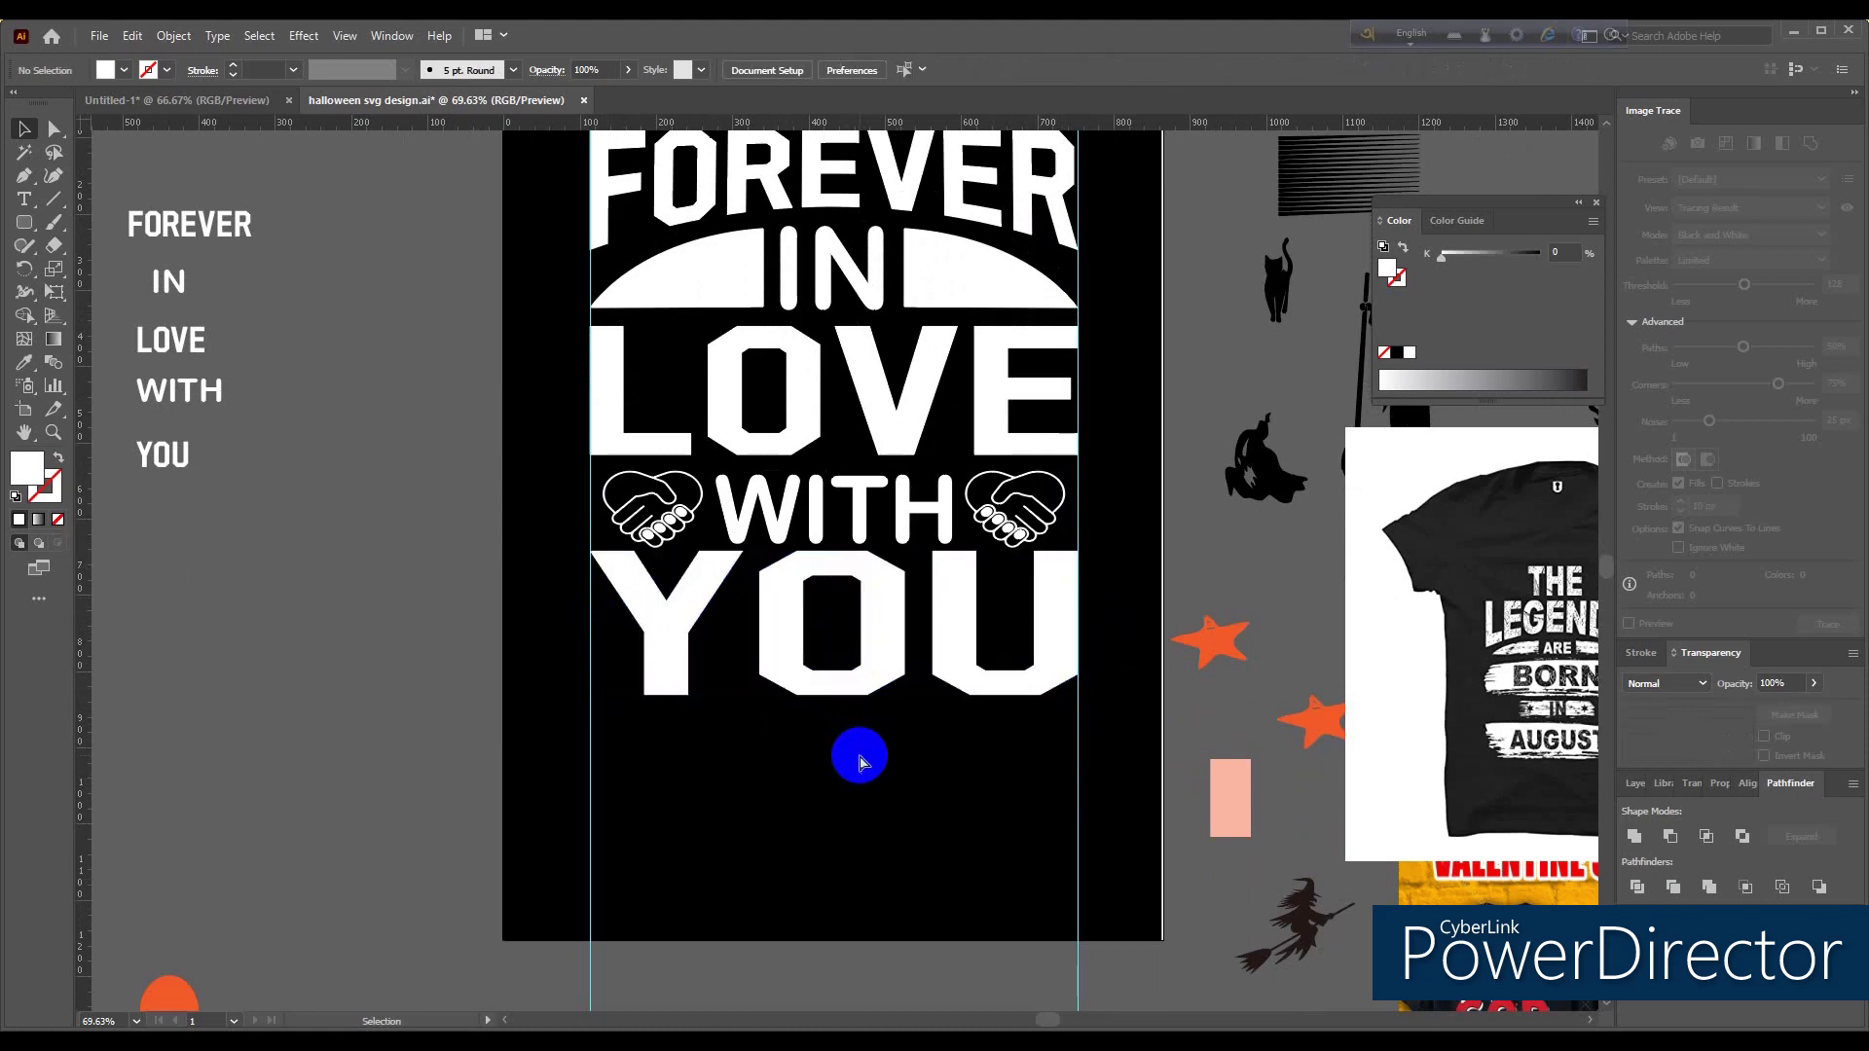
{"action": "left_click", "coordinate": [859, 757], "text": "alt"}
{"action": "left_click", "coordinate": [867, 754], "text": "alt"}
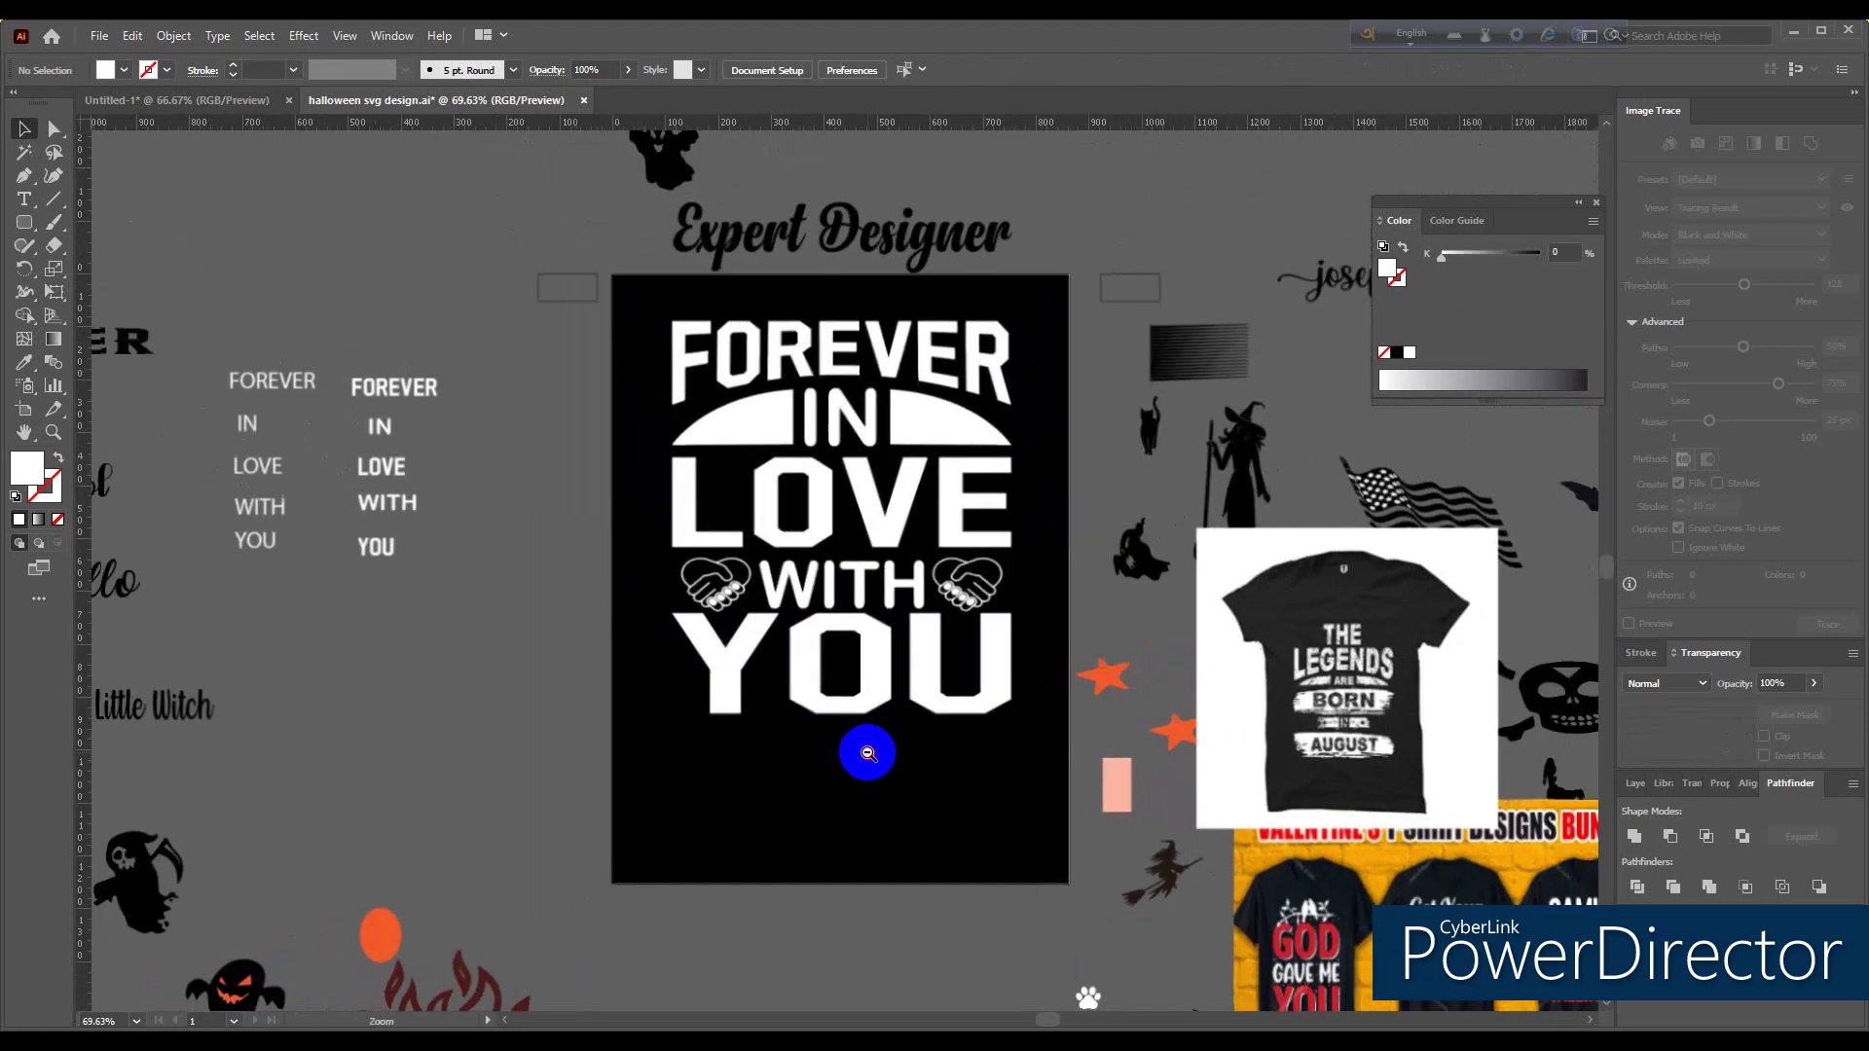
Step: Select the WITH row, the full five-row stack, then the FOREVER-to-WITH group
{"action": "left_click", "coordinate": [860, 686]}
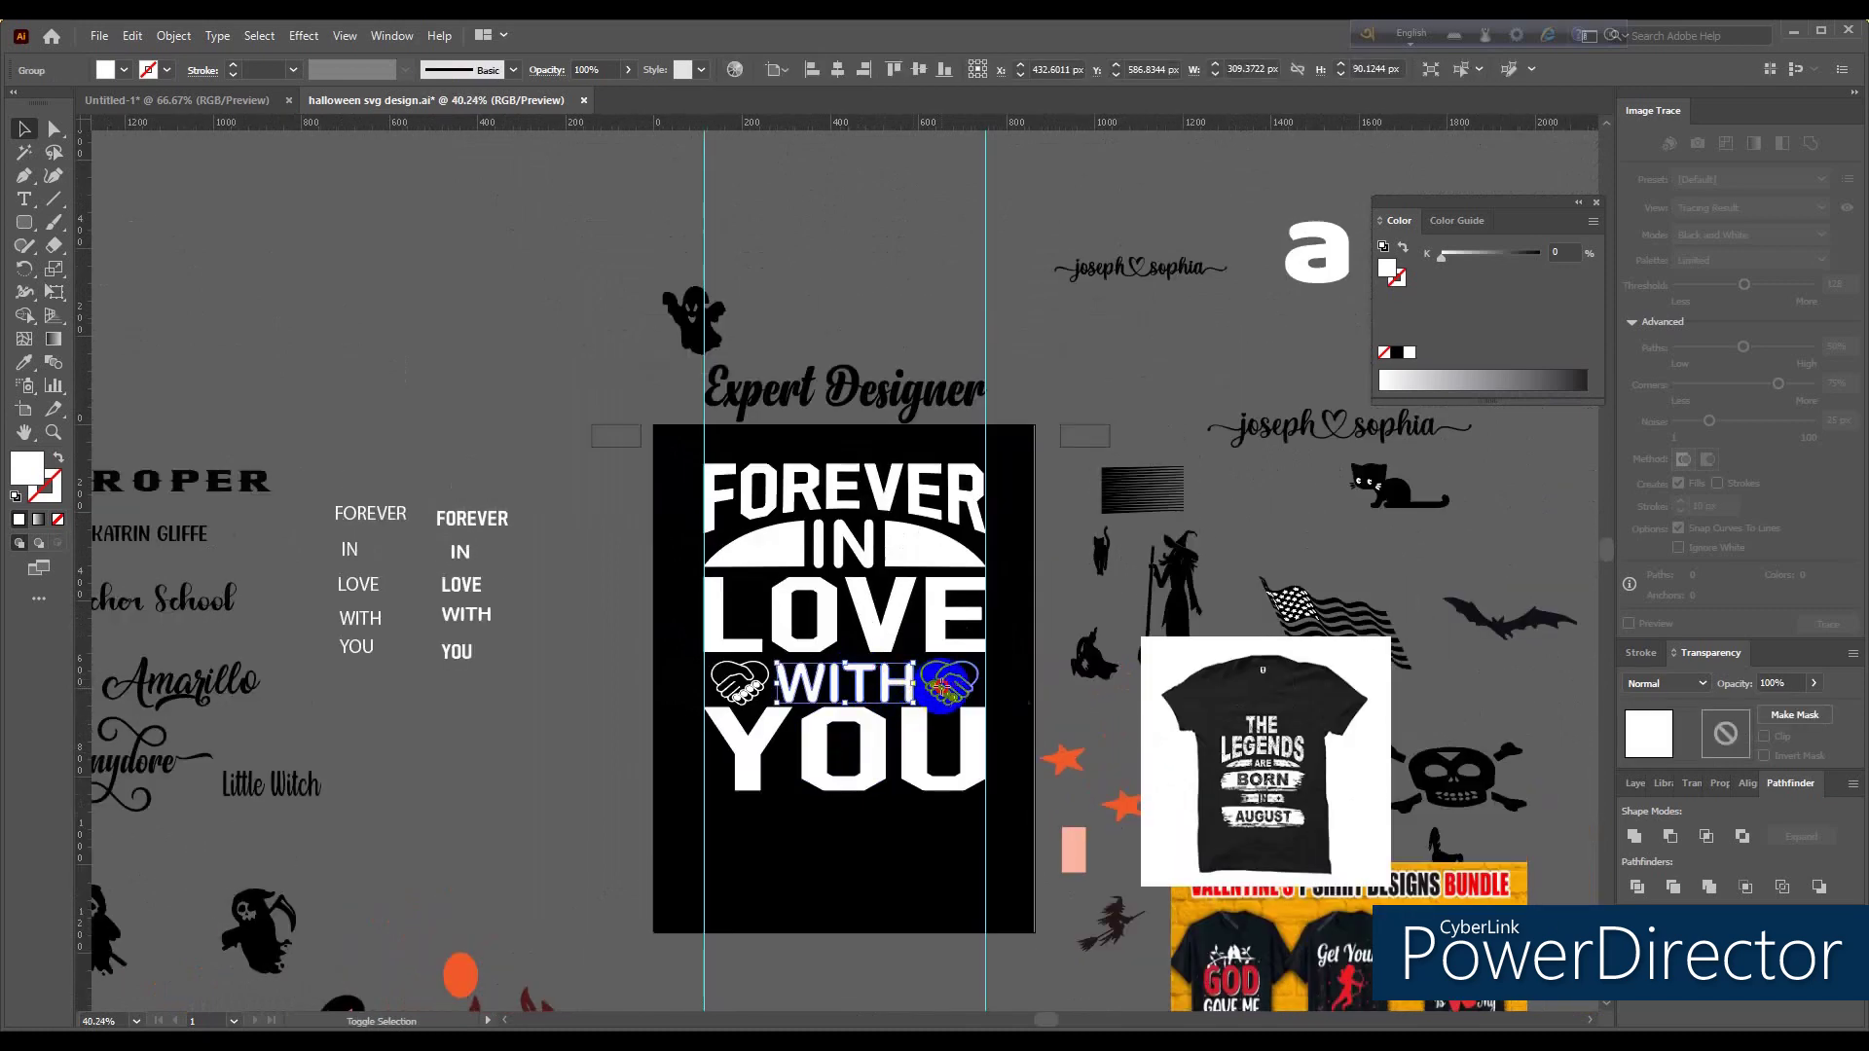
{"action": "left_click", "coordinate": [940, 687], "text": "shift"}
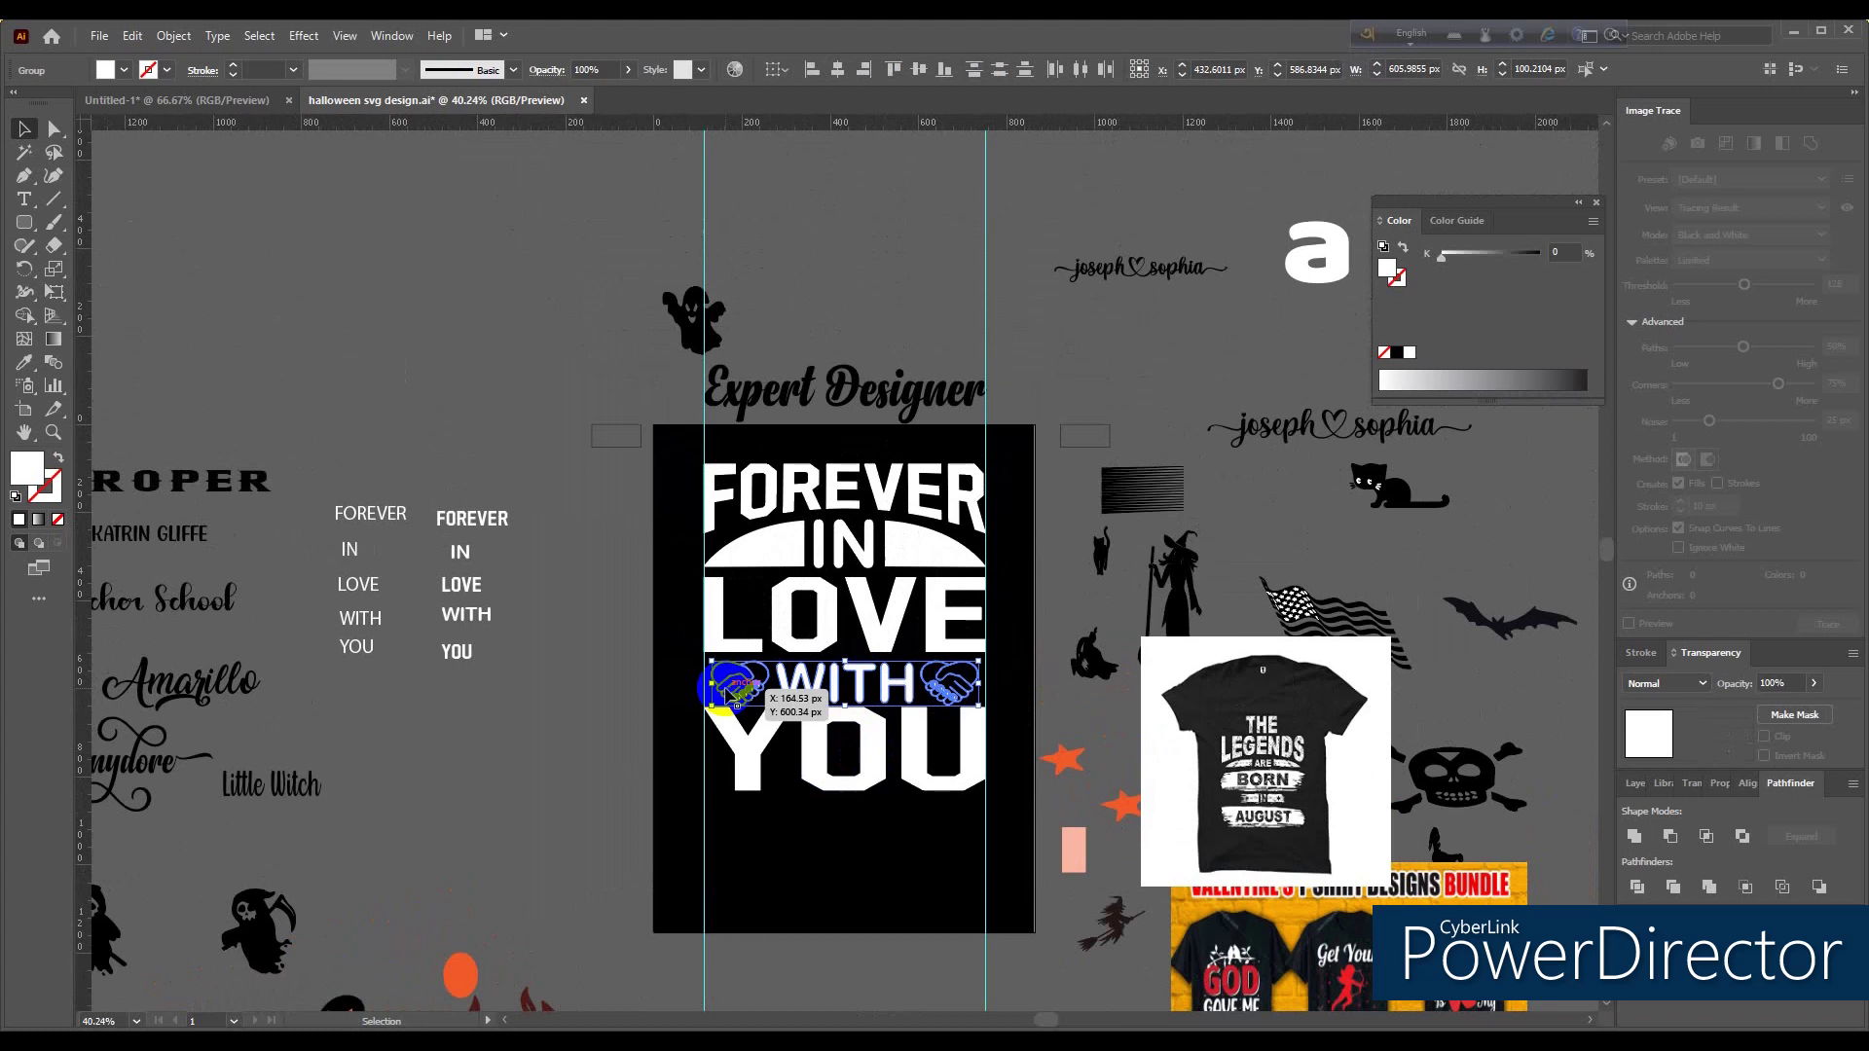
{"action": "key", "text": "a"}
{"action": "key", "text": "v"}
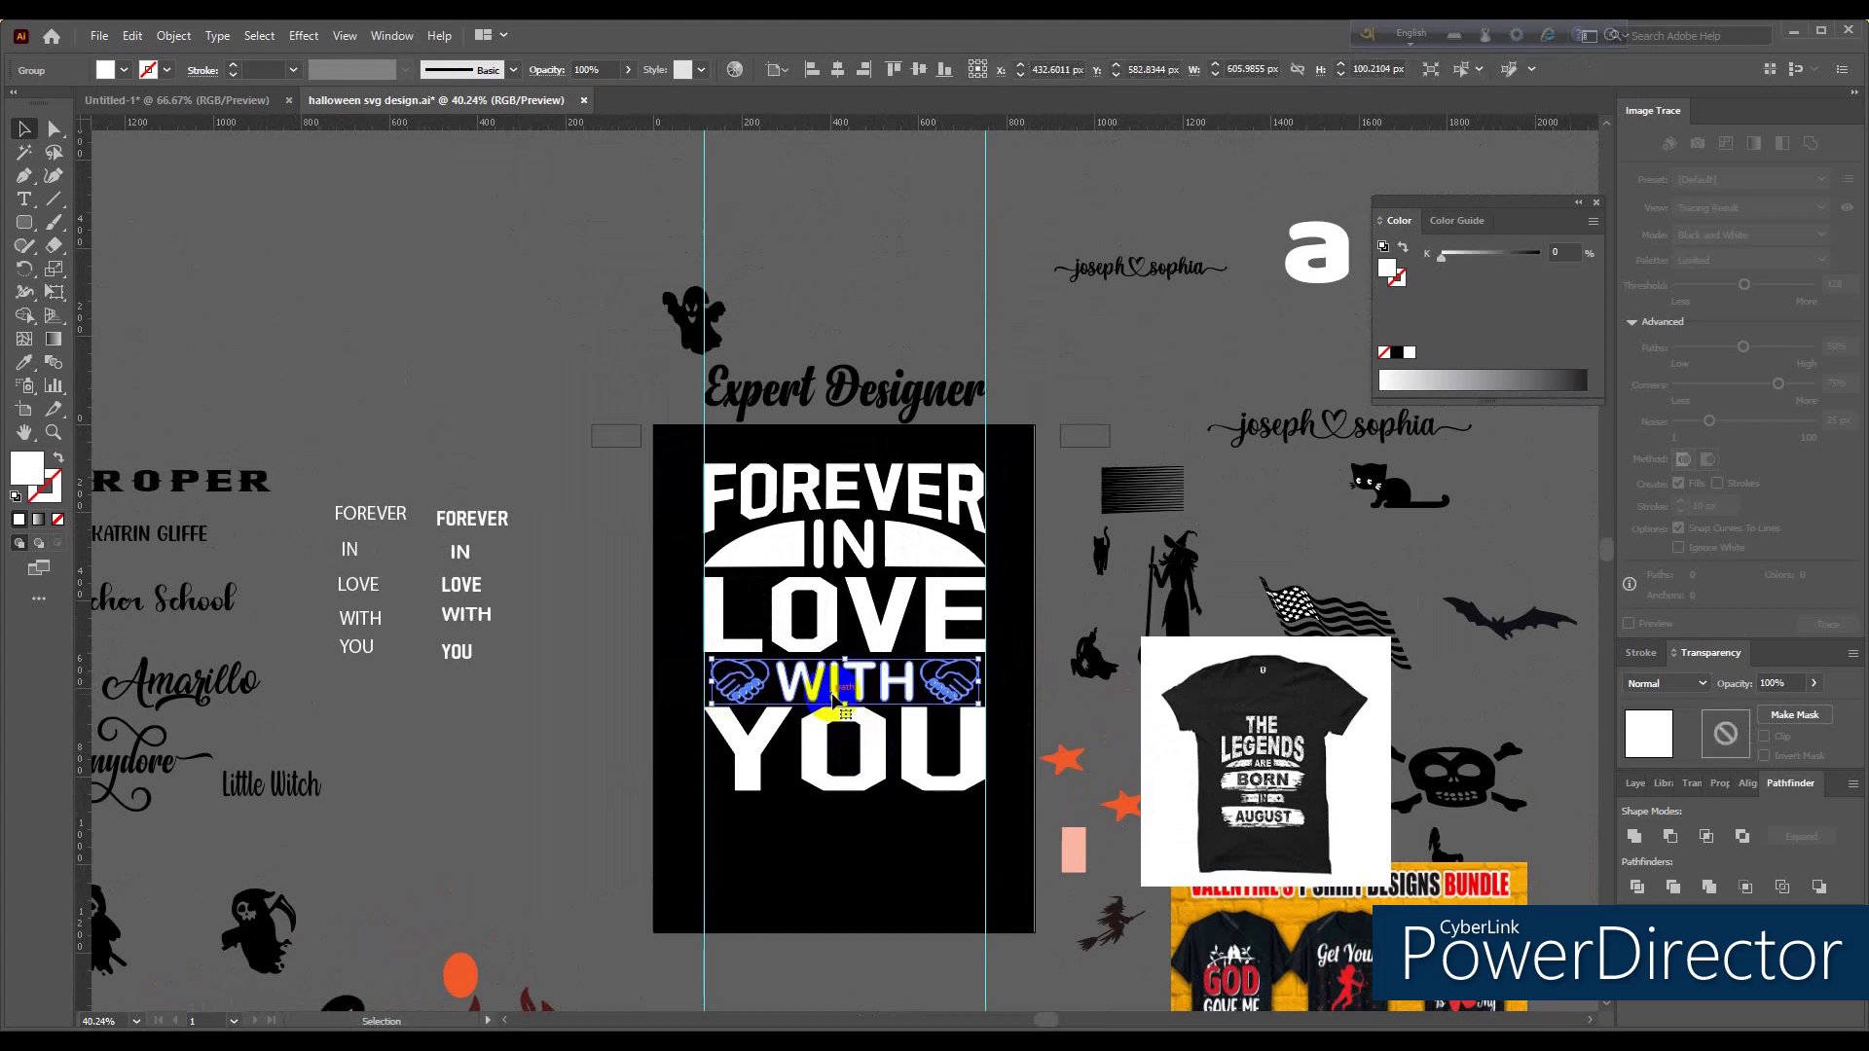
{"action": "left_click", "coordinate": [869, 847]}
{"action": "scroll", "coordinate": [869, 847], "scroll_direction": "up", "scroll_amount": 1}
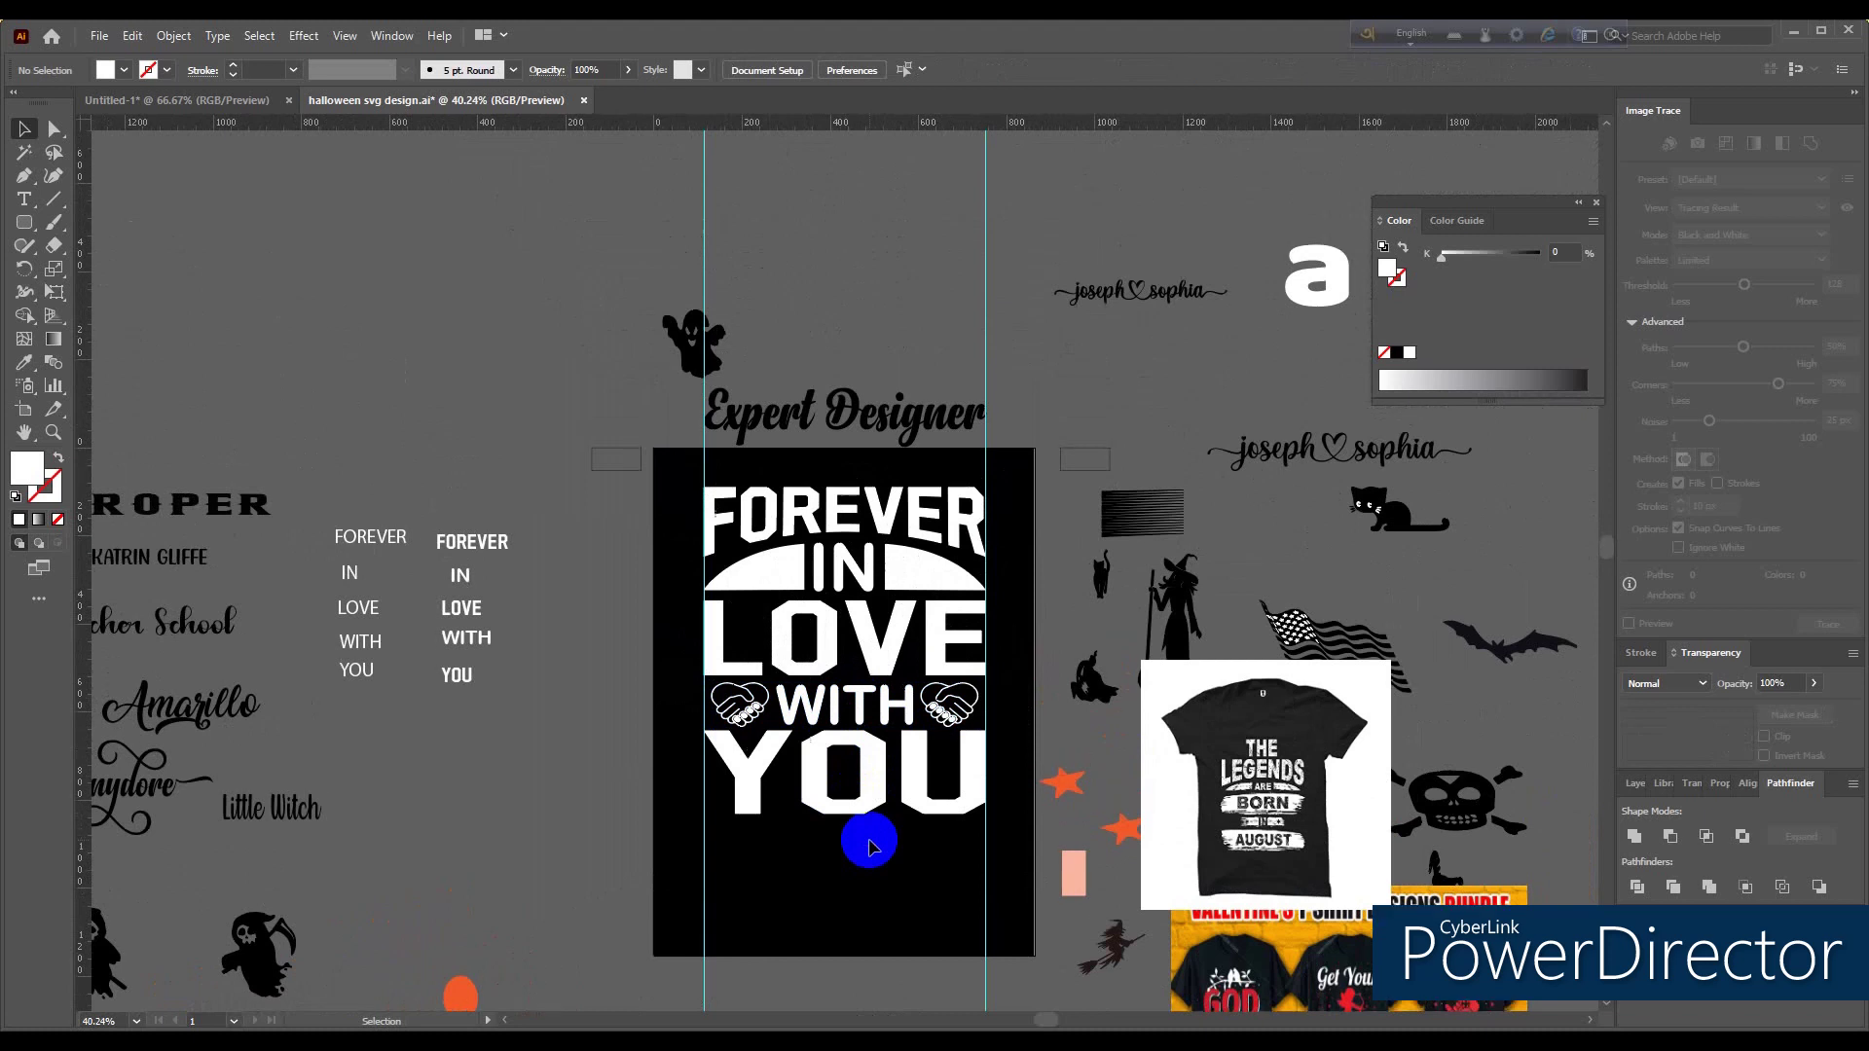
{"action": "left_click_drag", "start_coordinate": [697, 474], "coordinate": [1010, 800]}
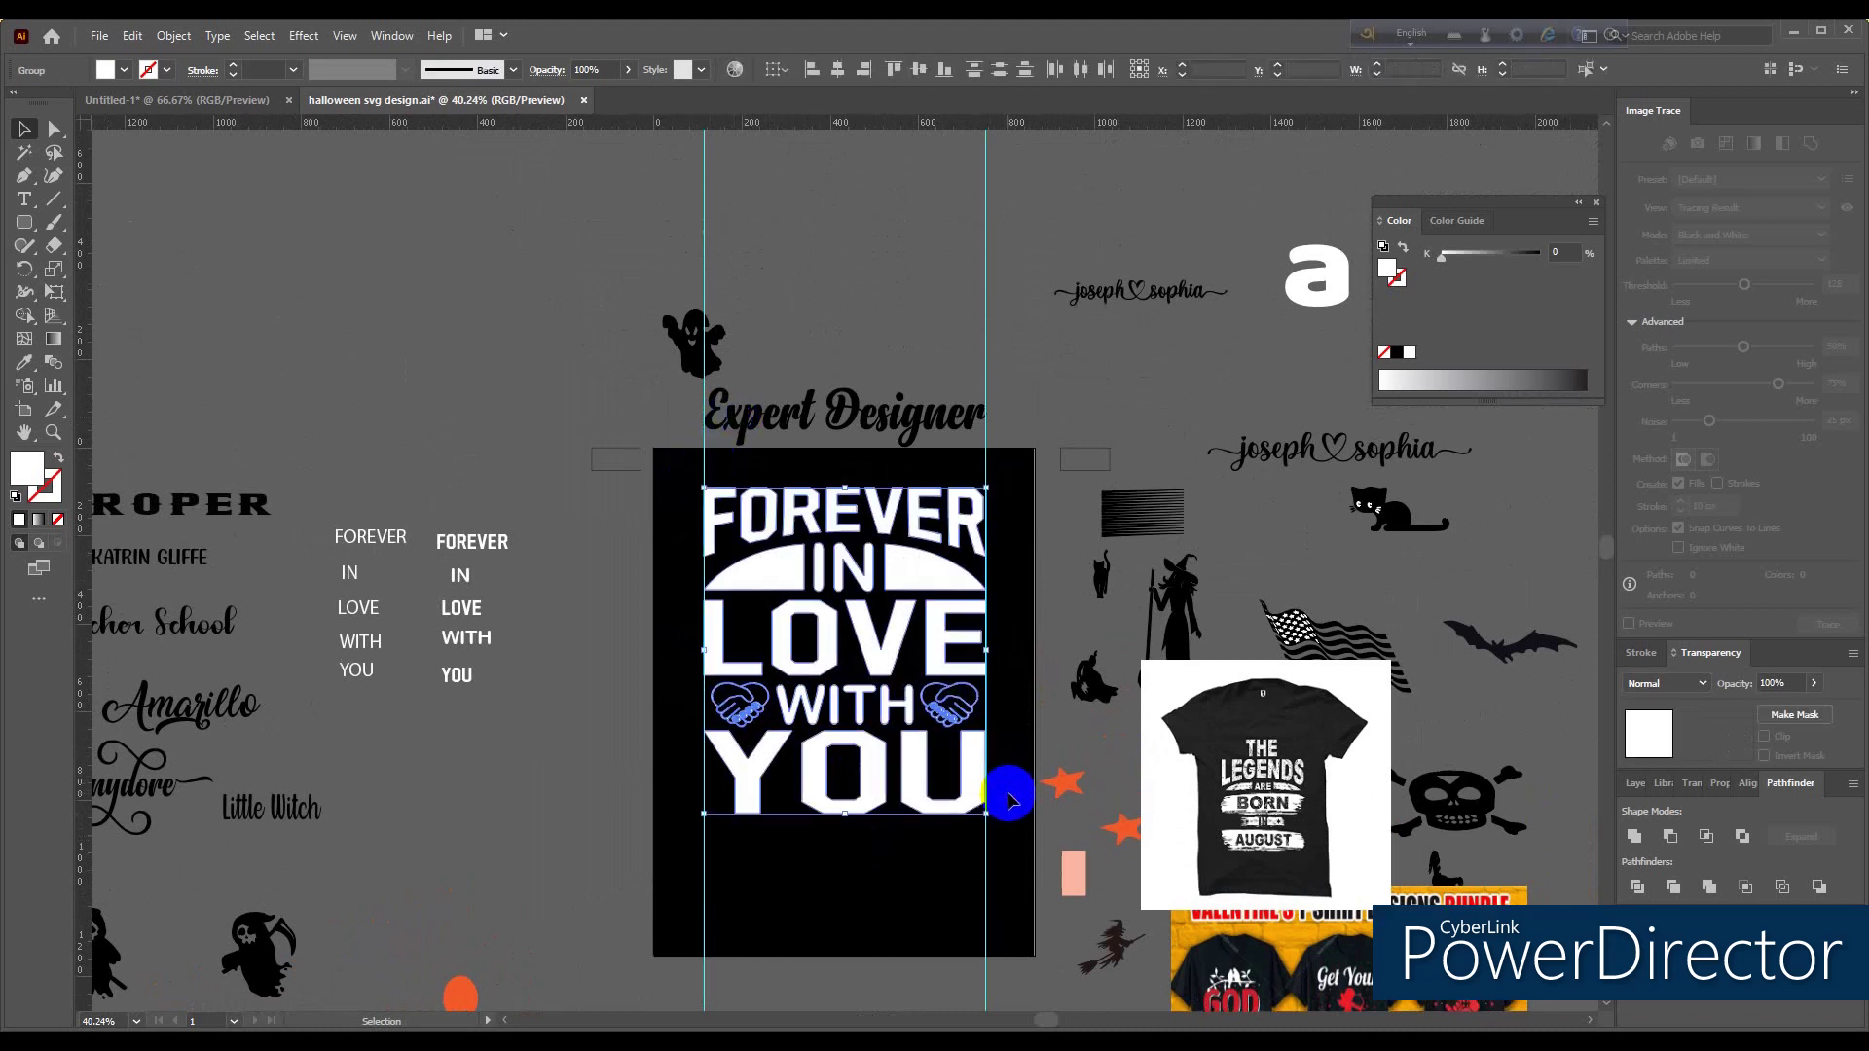
{"action": "left_click", "coordinate": [893, 866]}
{"action": "left_click", "coordinate": [832, 660]}
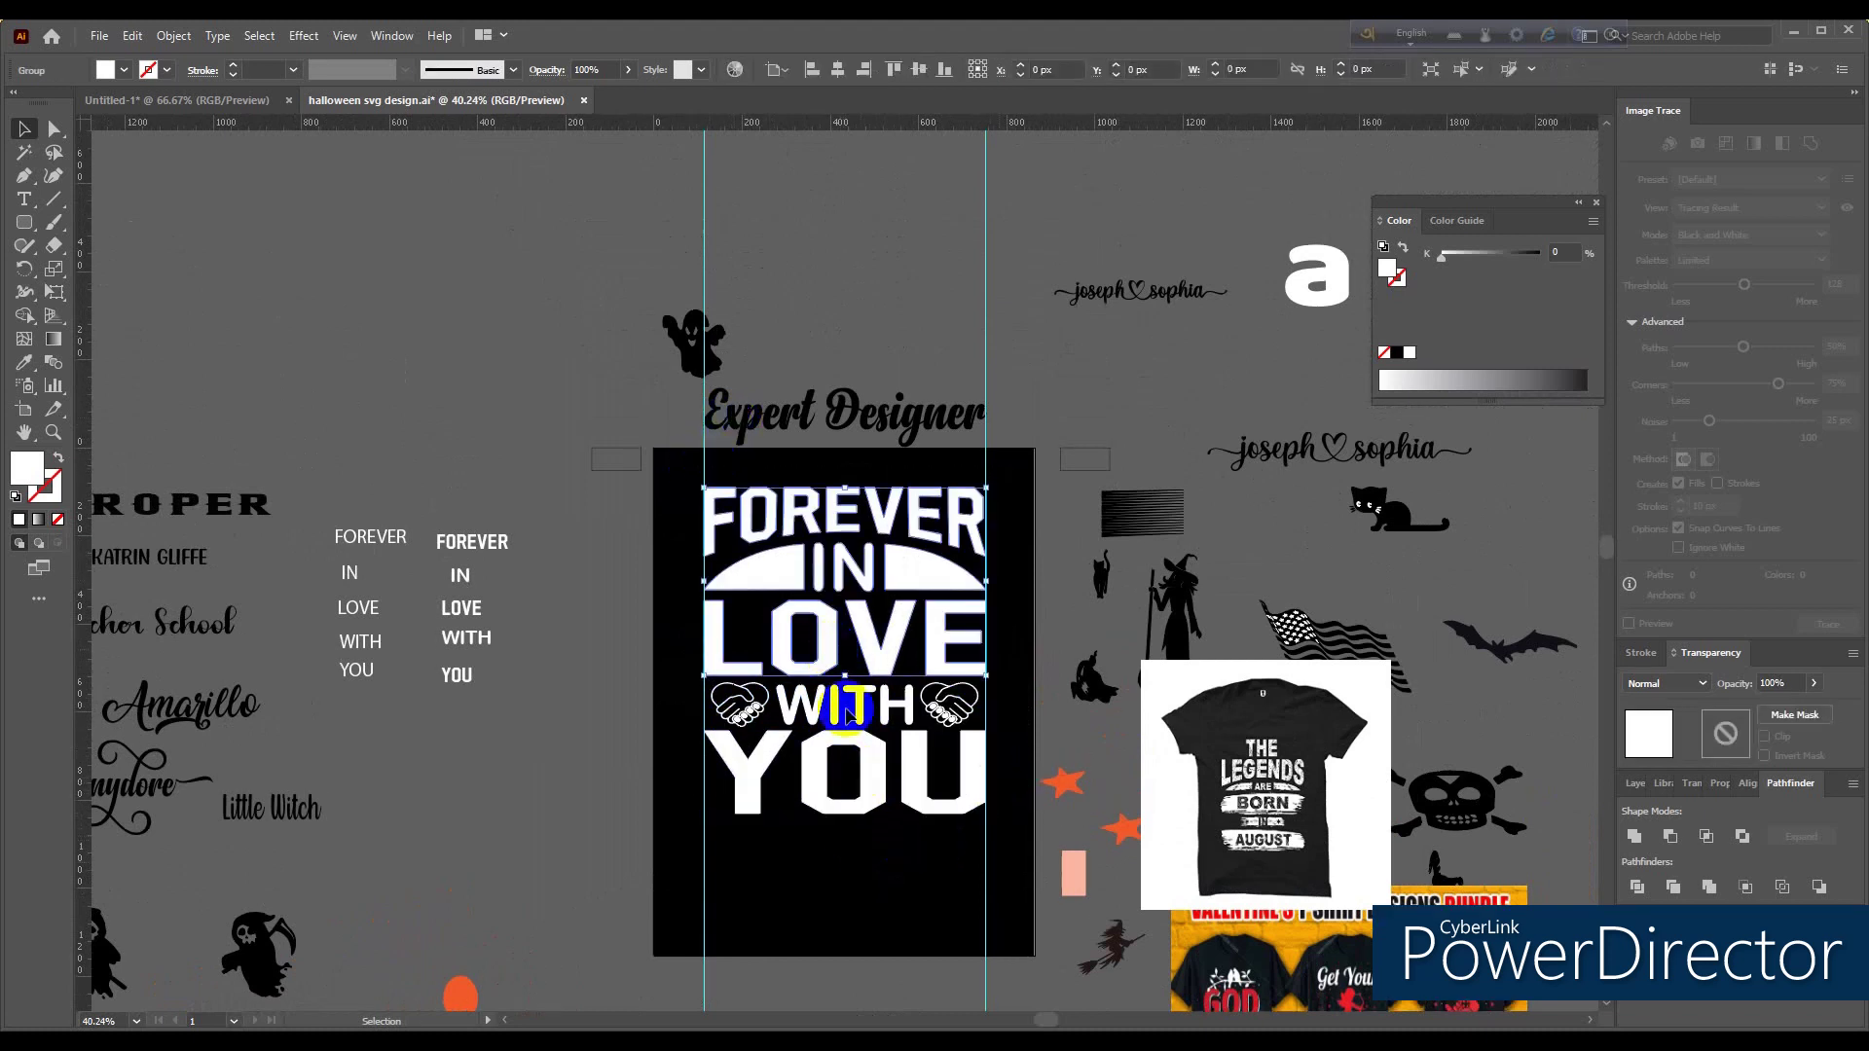
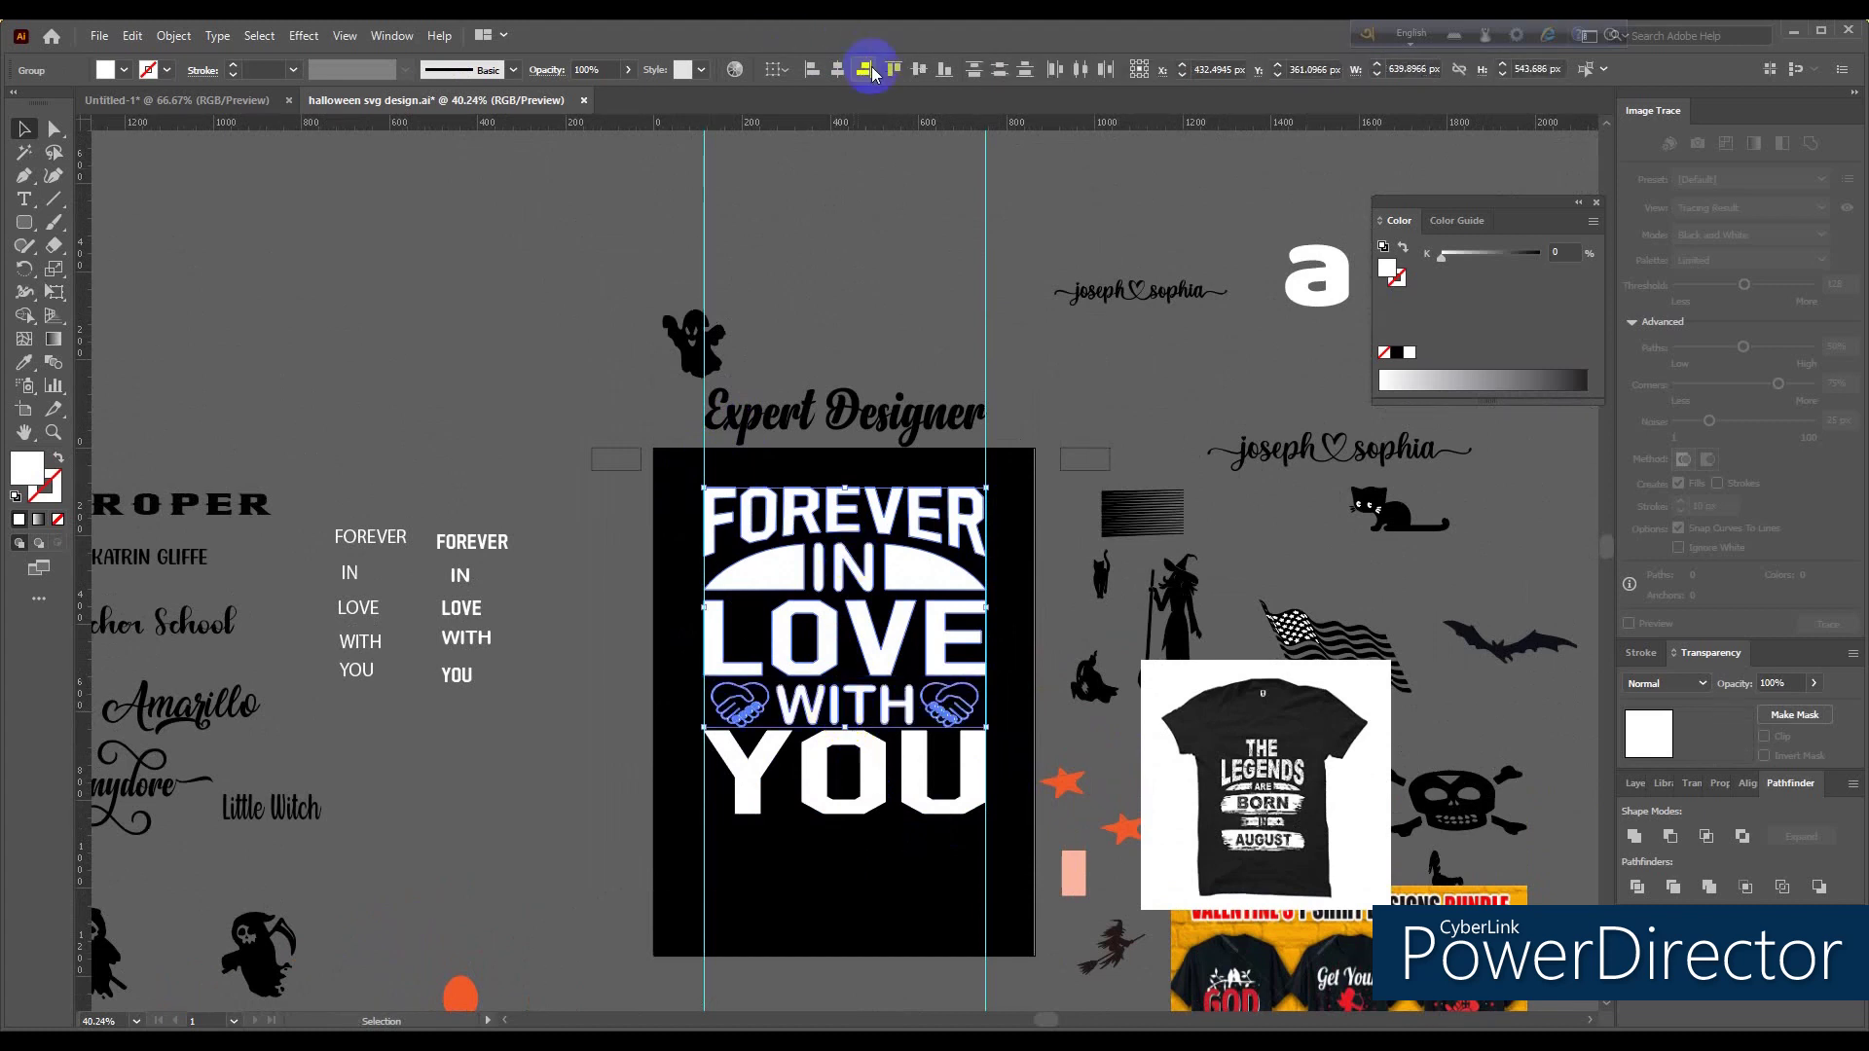
Step: Try vertically centering the words on each other, undo it, and clear the selection
{"action": "left_click", "coordinate": [920, 70]}
{"action": "key", "text": "ctrl+z"}
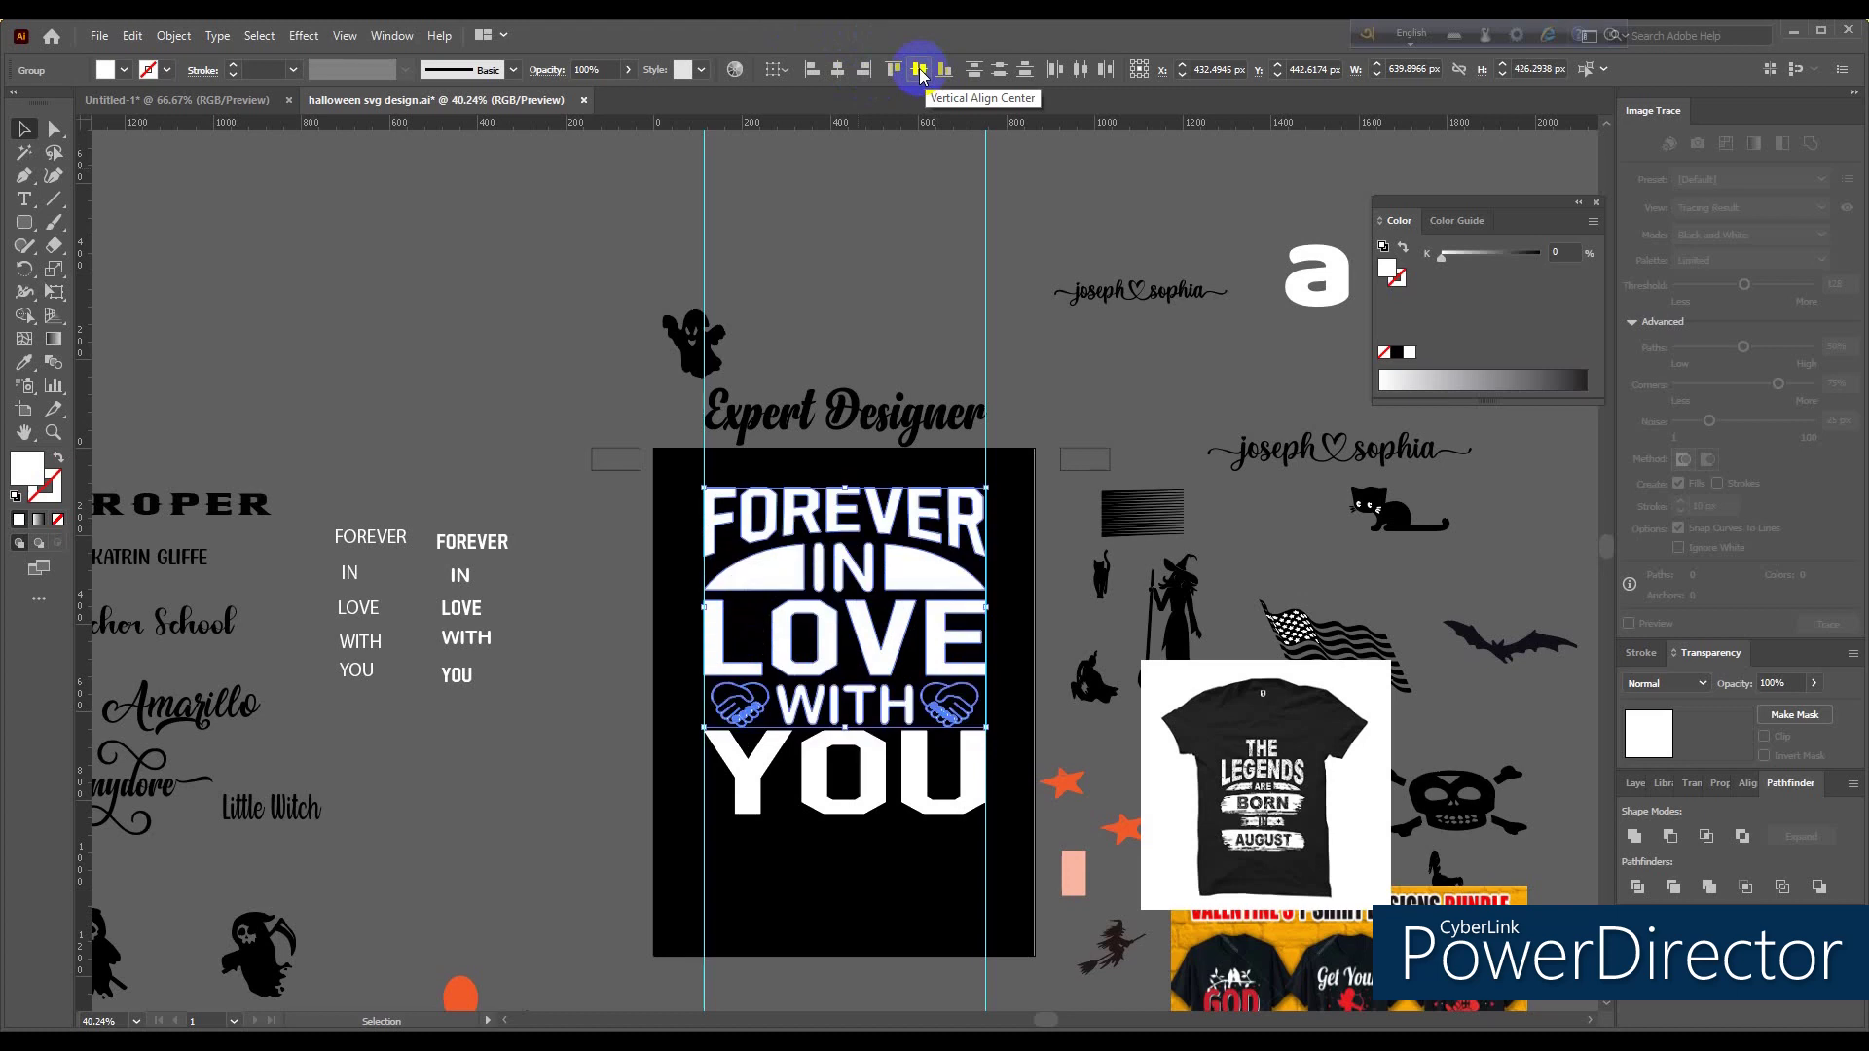
{"action": "left_click", "coordinate": [835, 796]}
{"action": "left_click", "coordinate": [820, 883]}
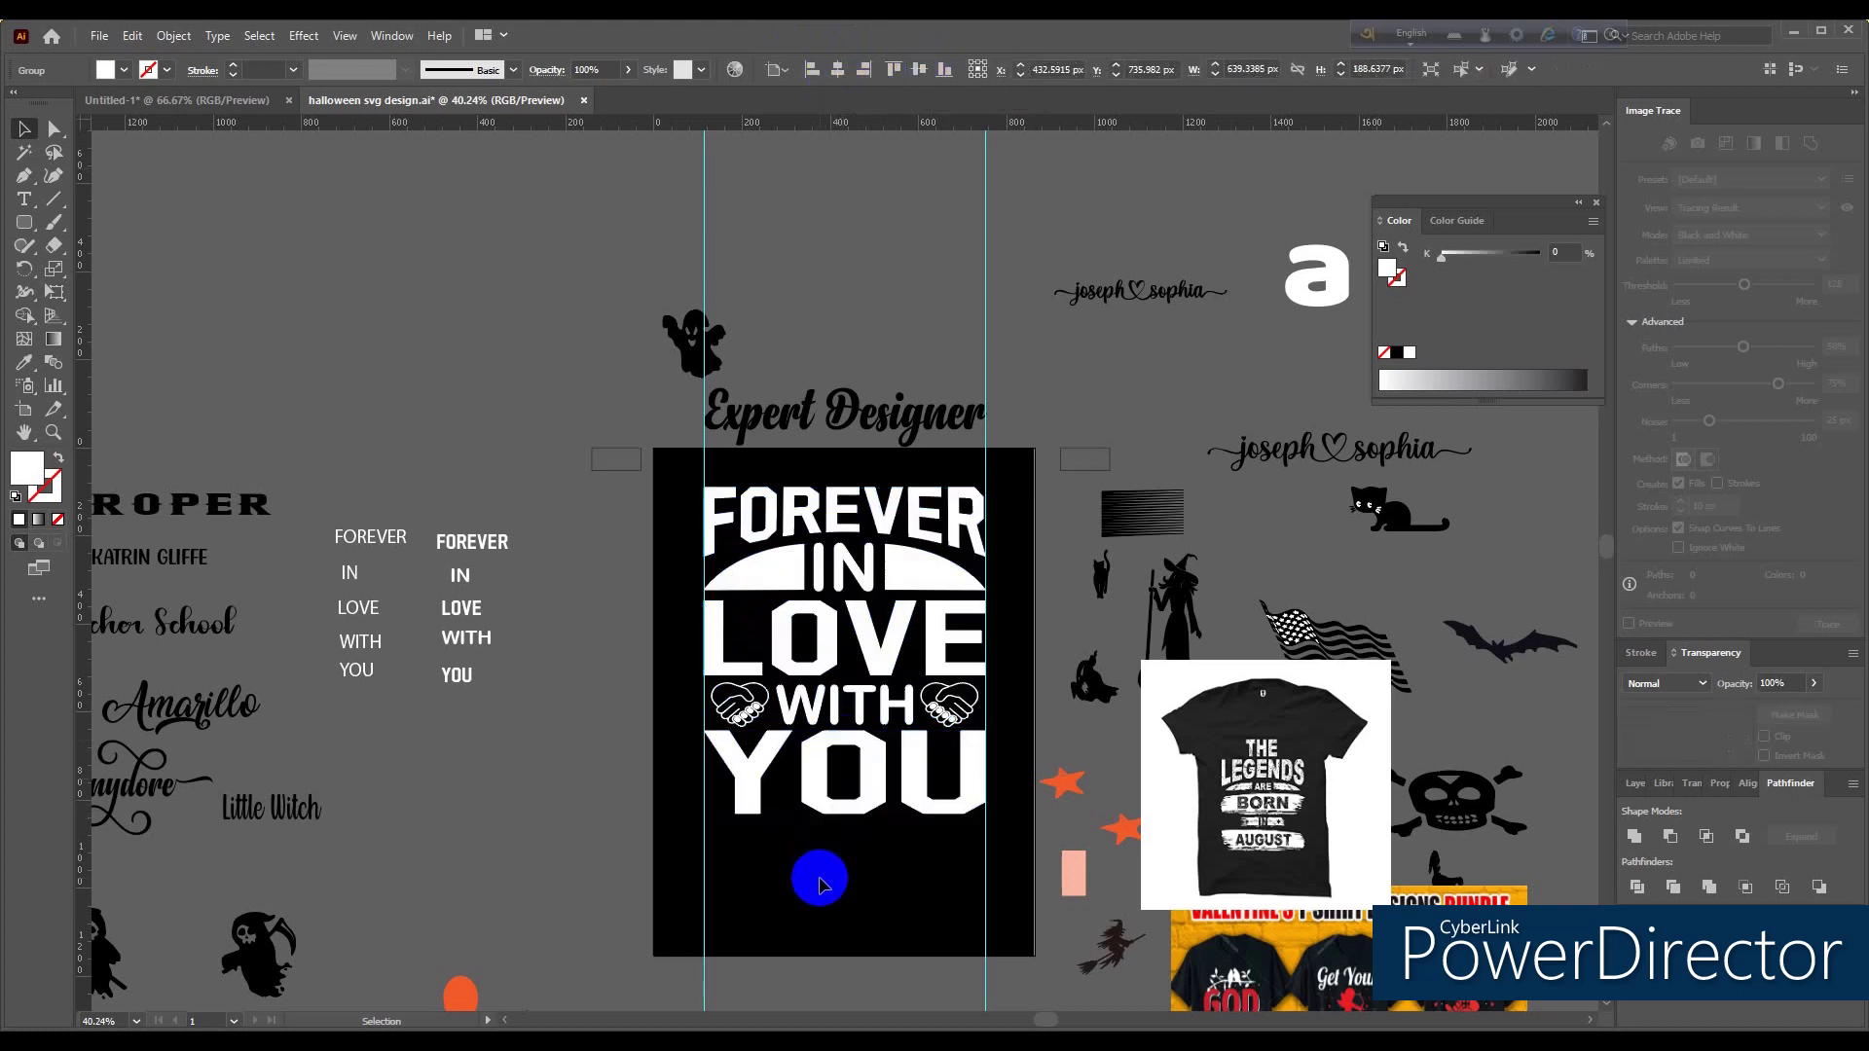
Step: Zoom in on the lettering and briefly isolate the LOVE group, then exit isolation mode
{"action": "key", "text": "z"}
{"action": "left_click", "coordinate": [871, 853]}
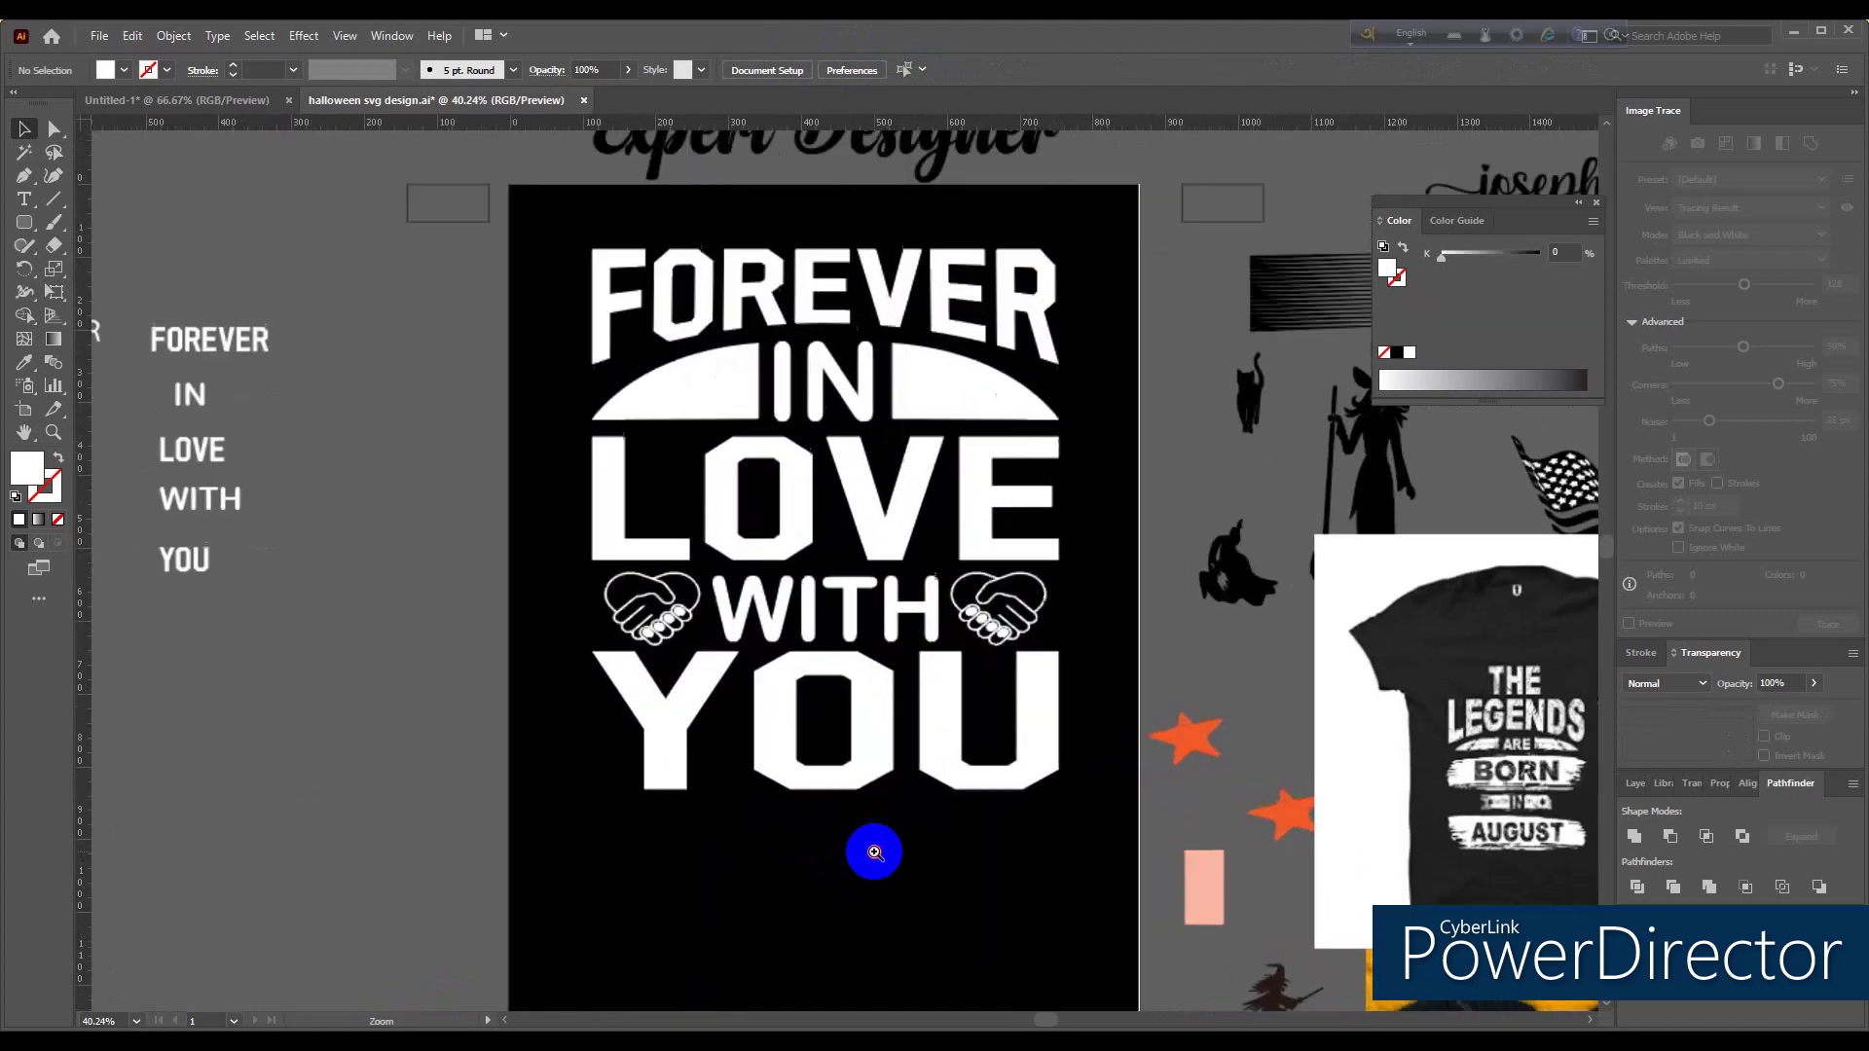
{"action": "left_click", "coordinate": [874, 852]}
{"action": "right_click", "coordinate": [1018, 382]}
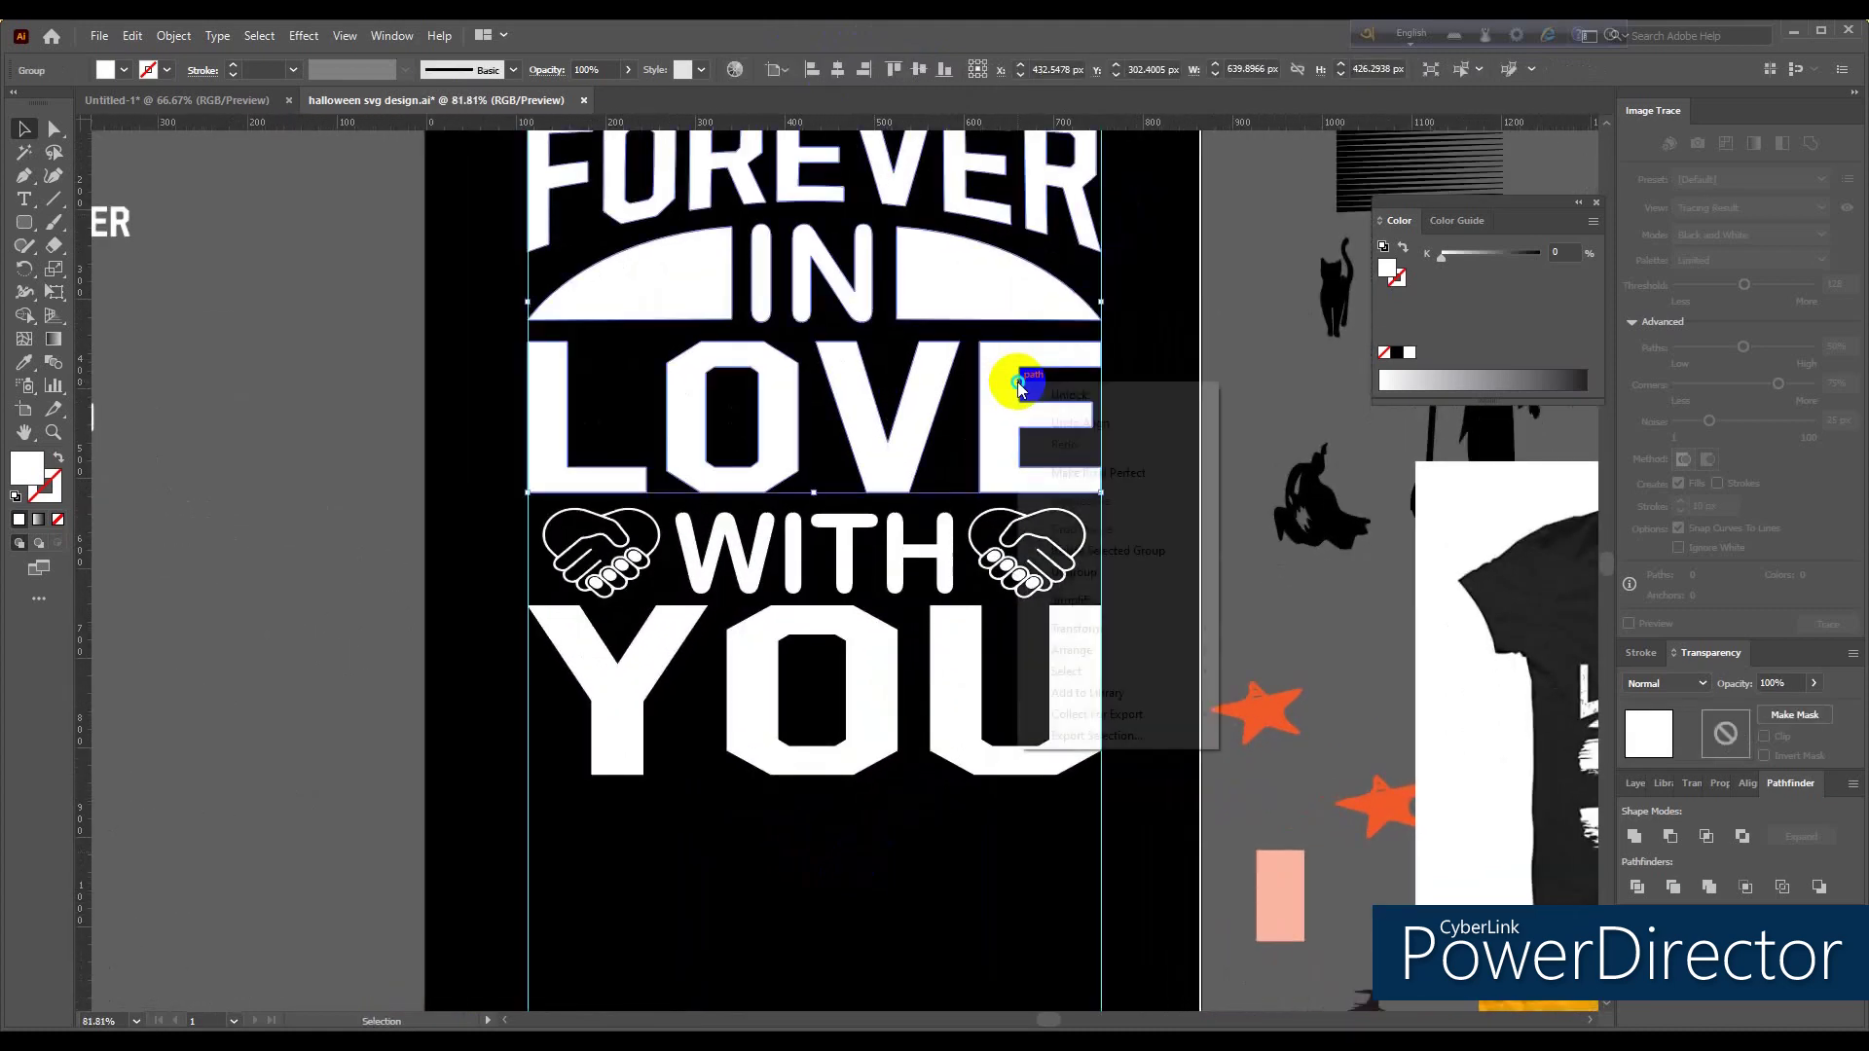
{"action": "left_click", "coordinate": [1083, 550]}
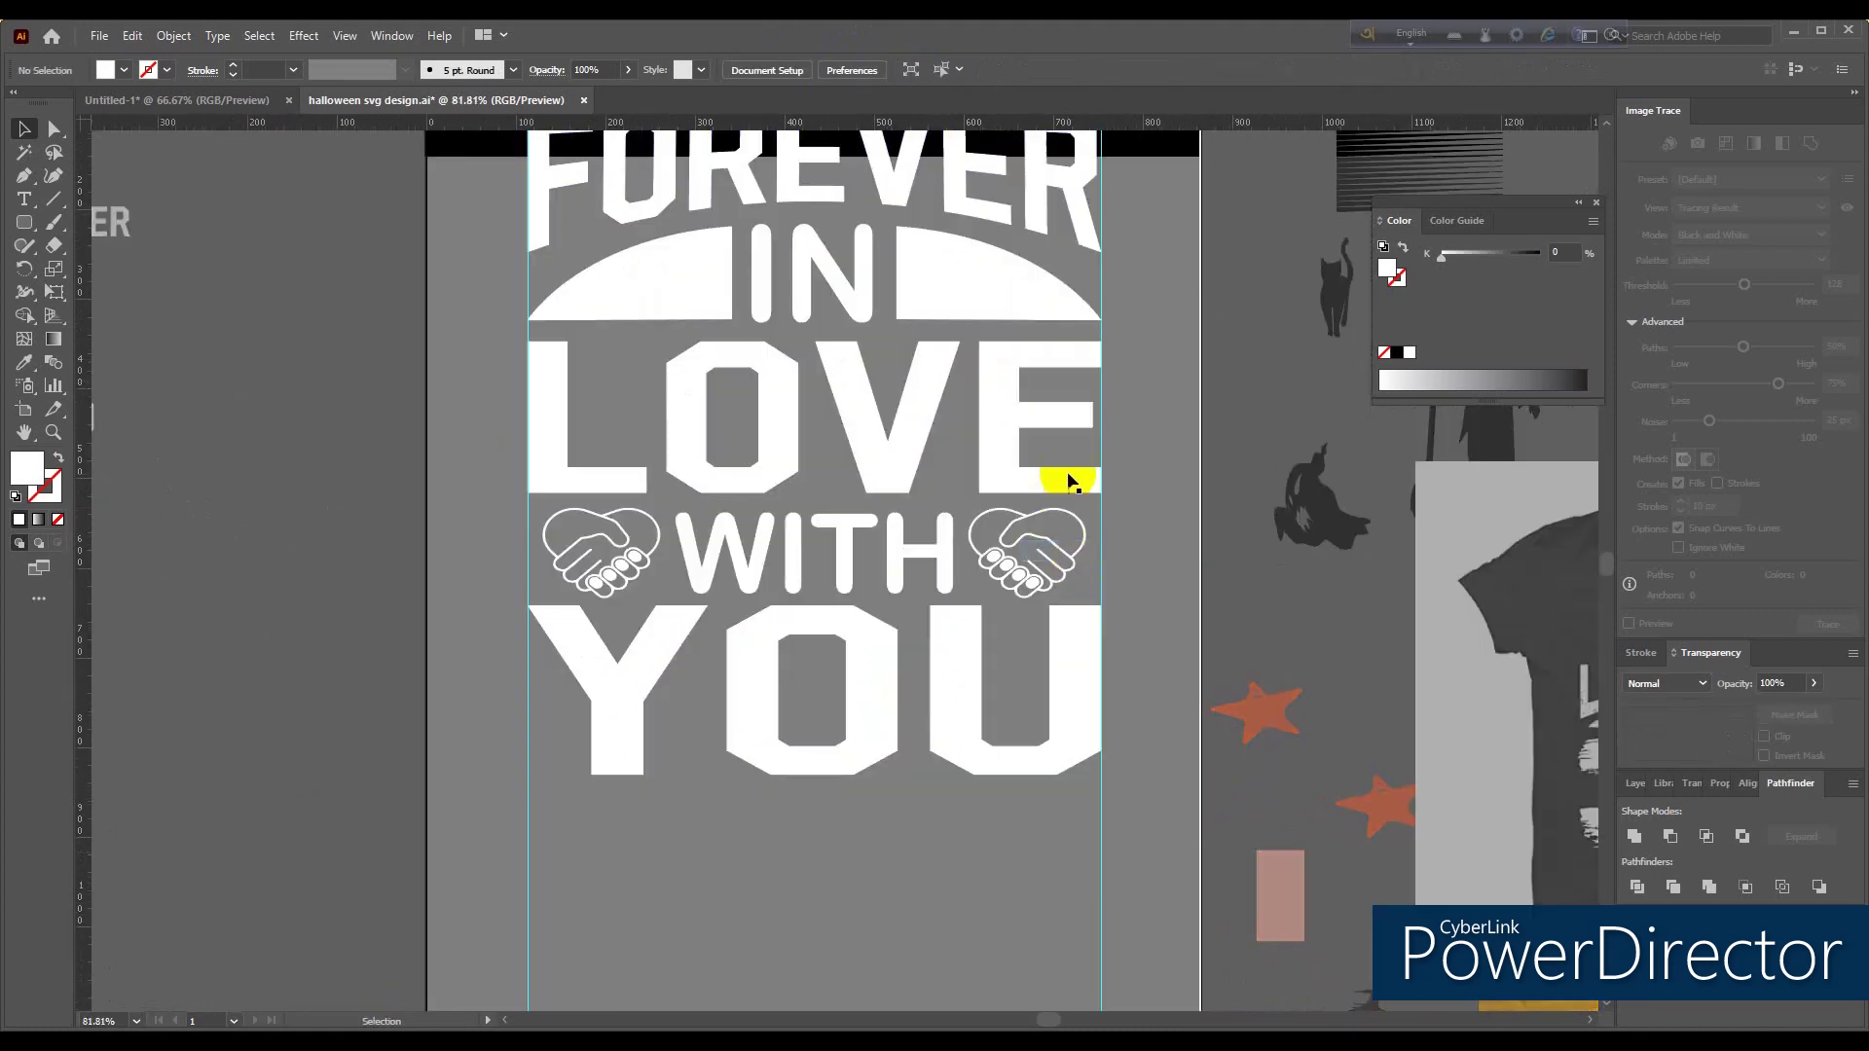
{"action": "left_click", "coordinate": [102, 144]}
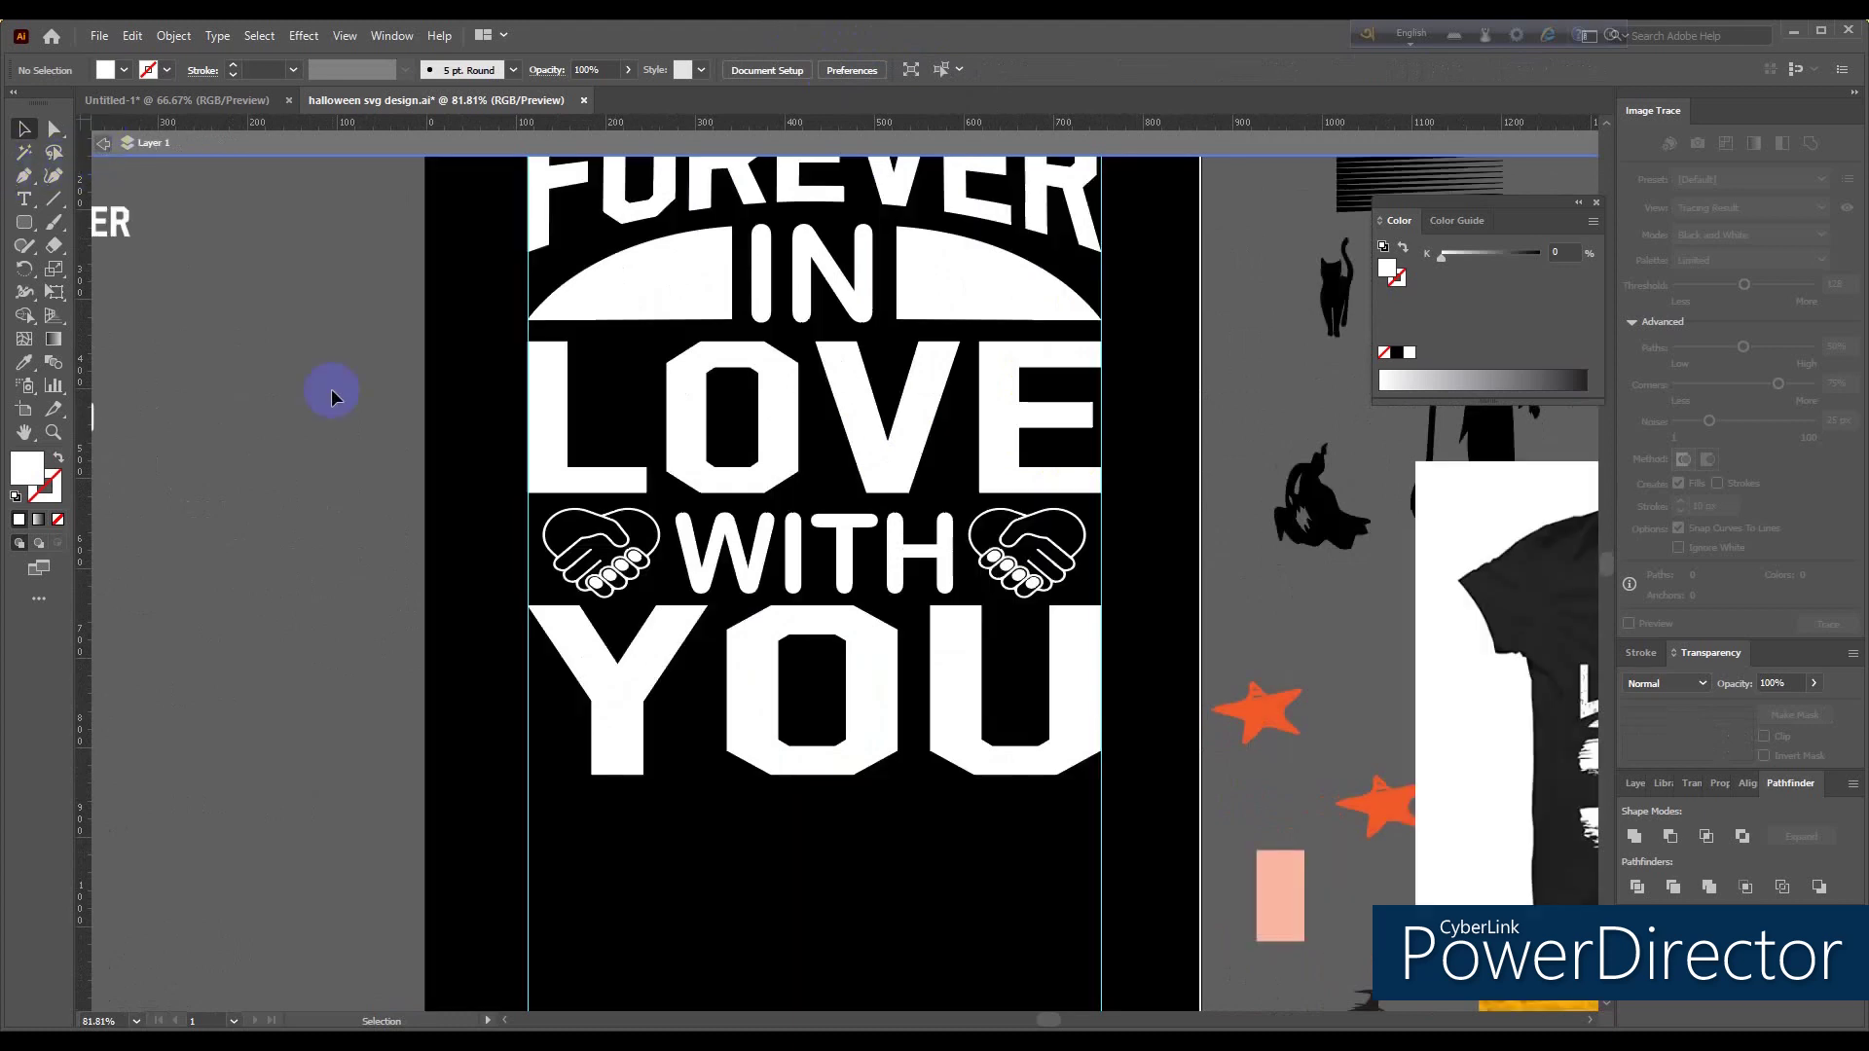
{"action": "left_click", "coordinate": [100, 146]}
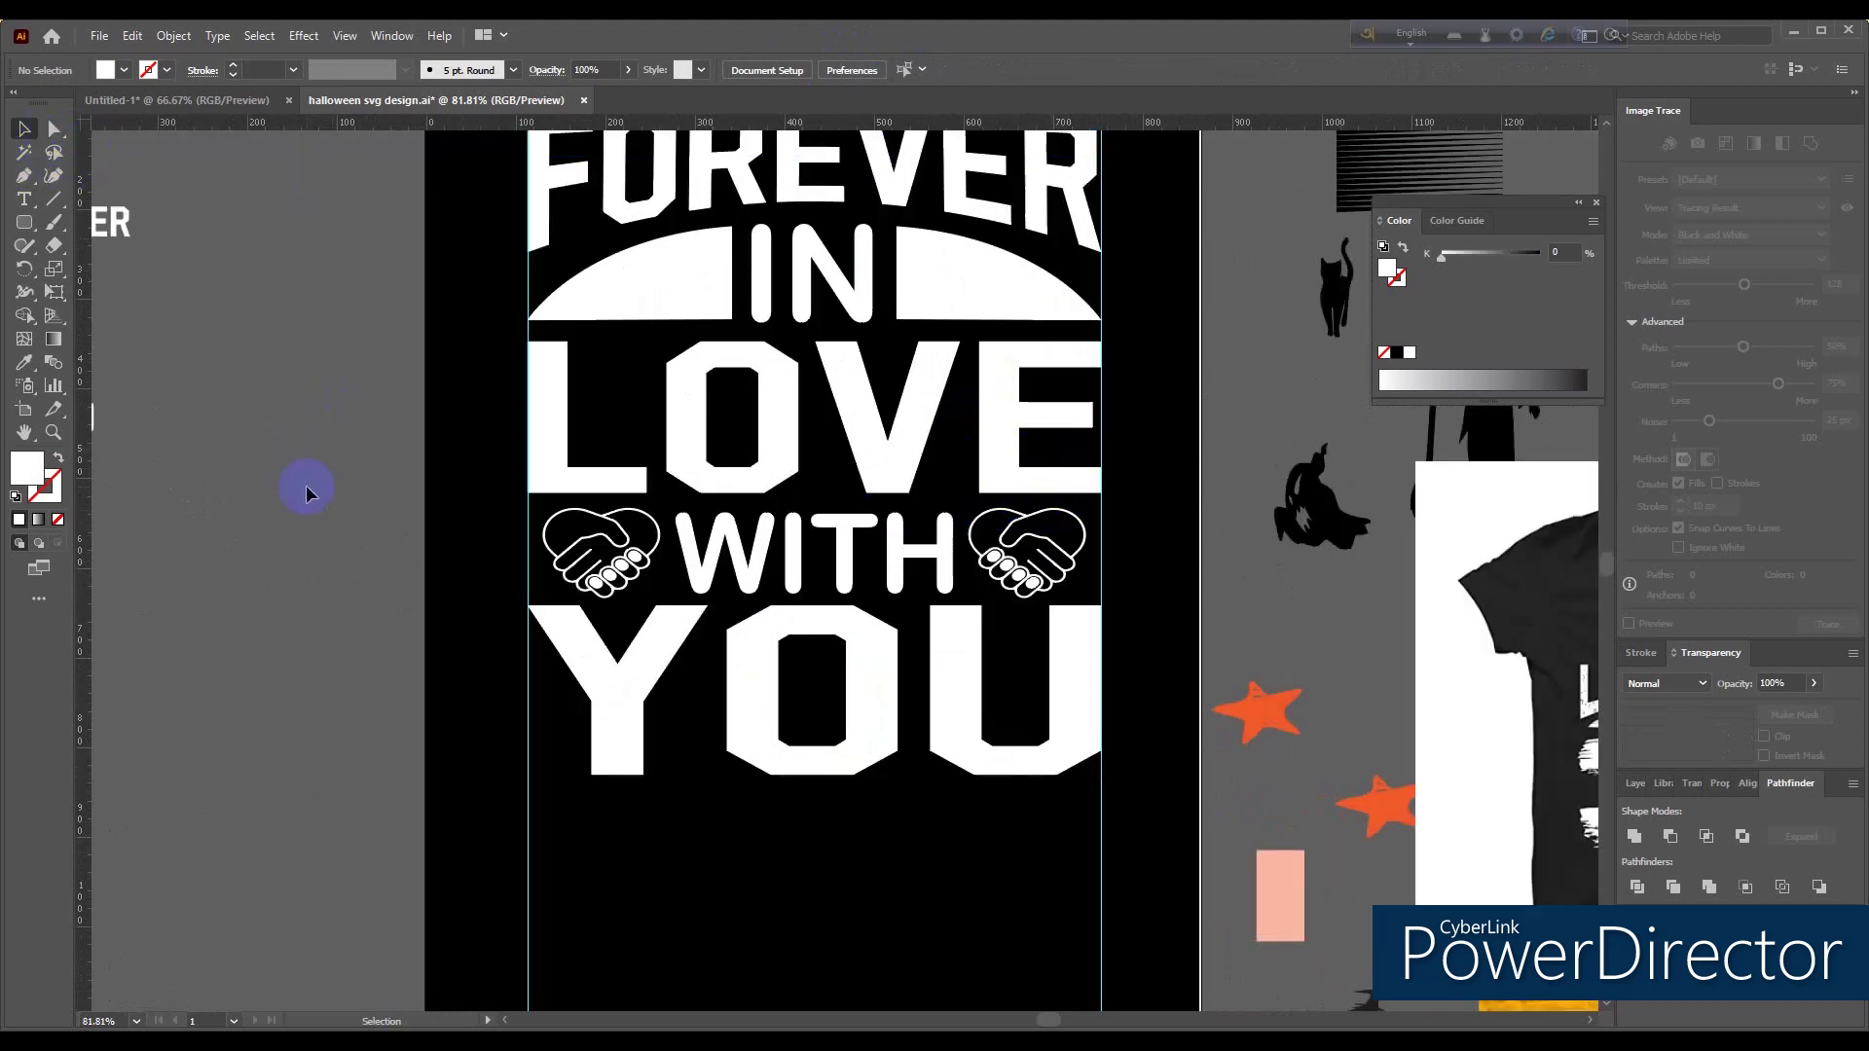
Step: Select YOU and zoom in closely on the handshake and the U's right edge
{"action": "left_click", "coordinate": [1022, 696]}
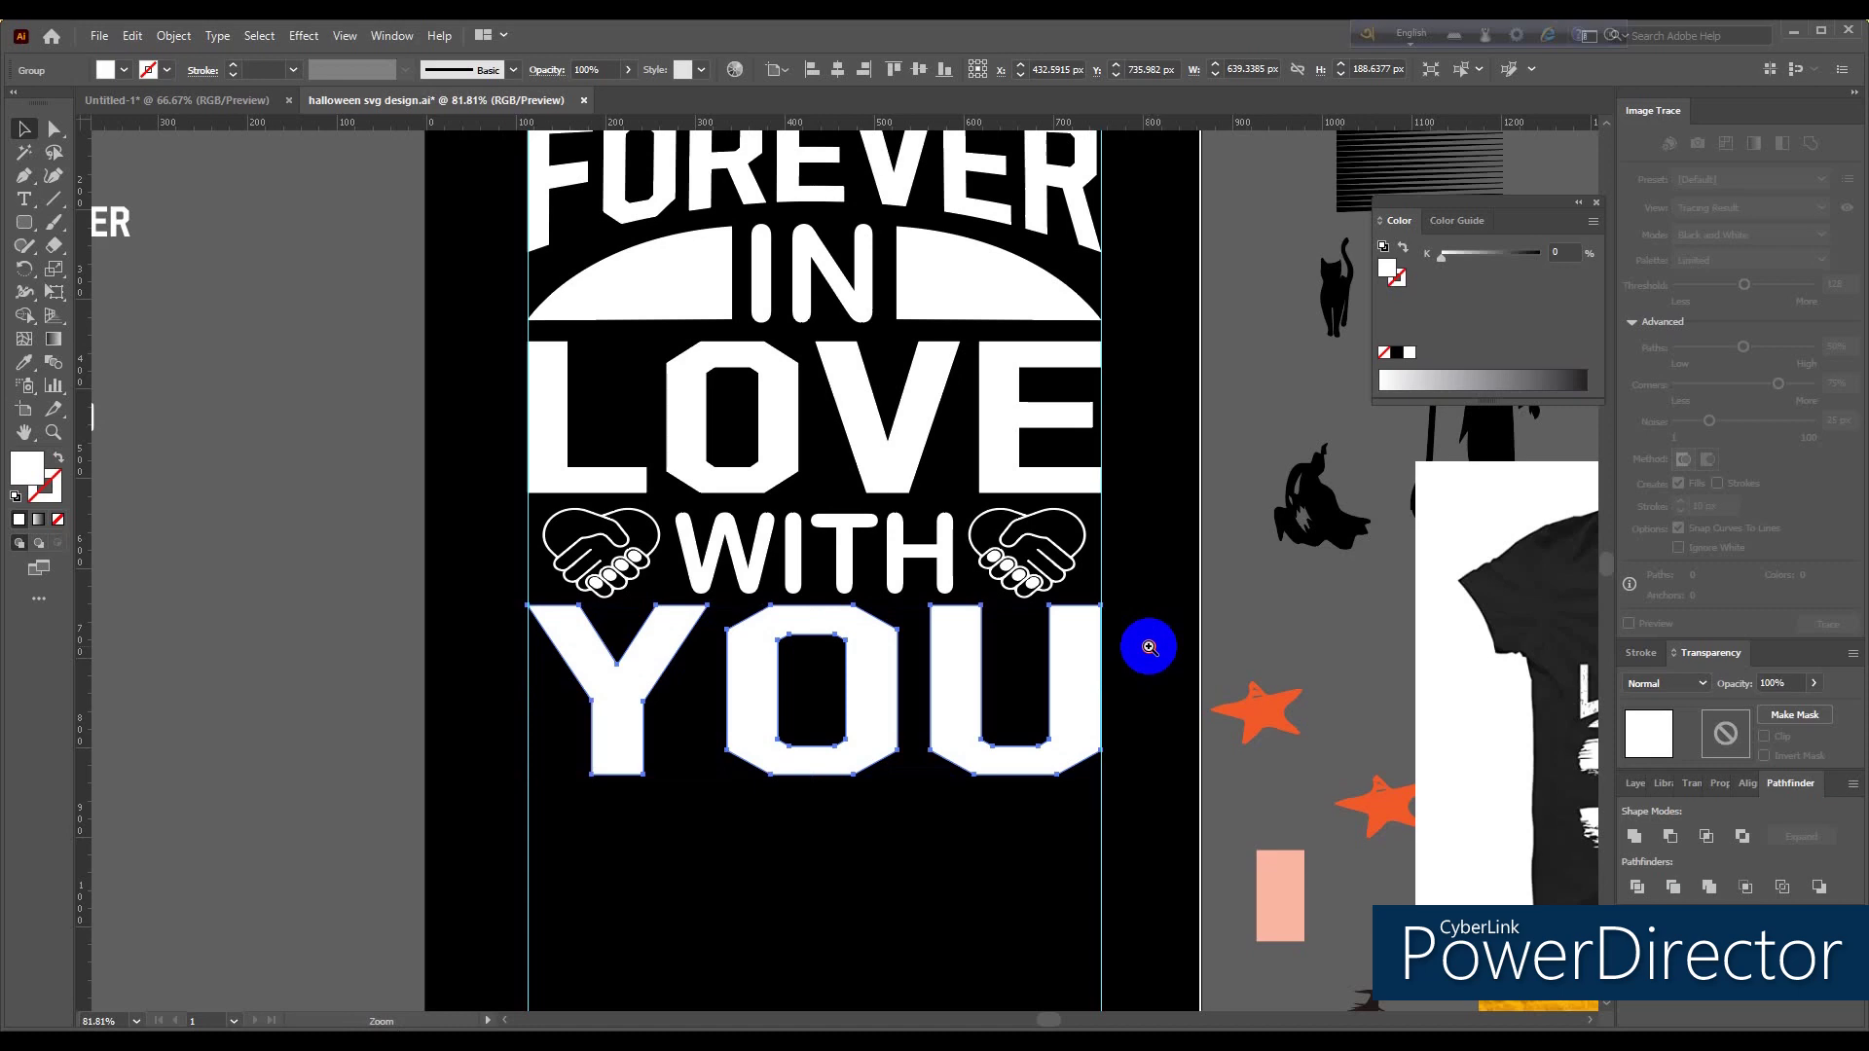
{"action": "left_click", "coordinate": [1148, 647]}
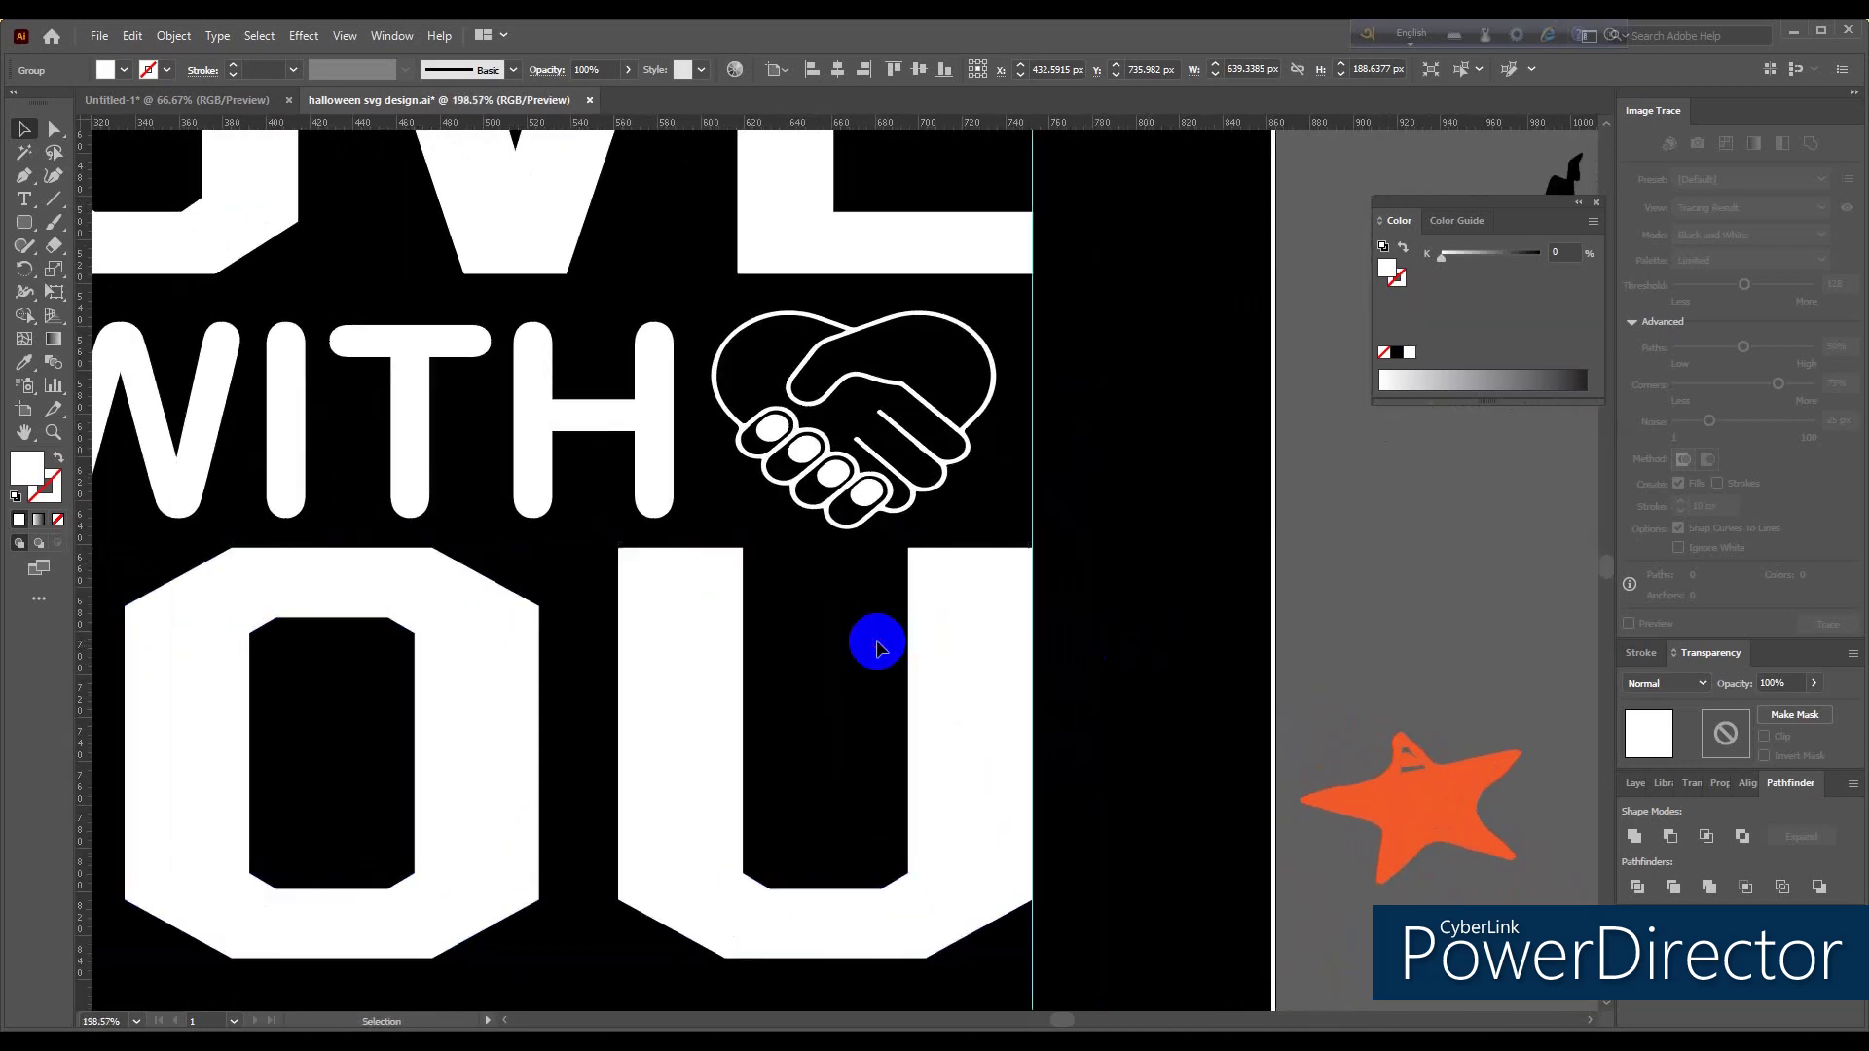
{"action": "key", "text": "ctrl+space"}
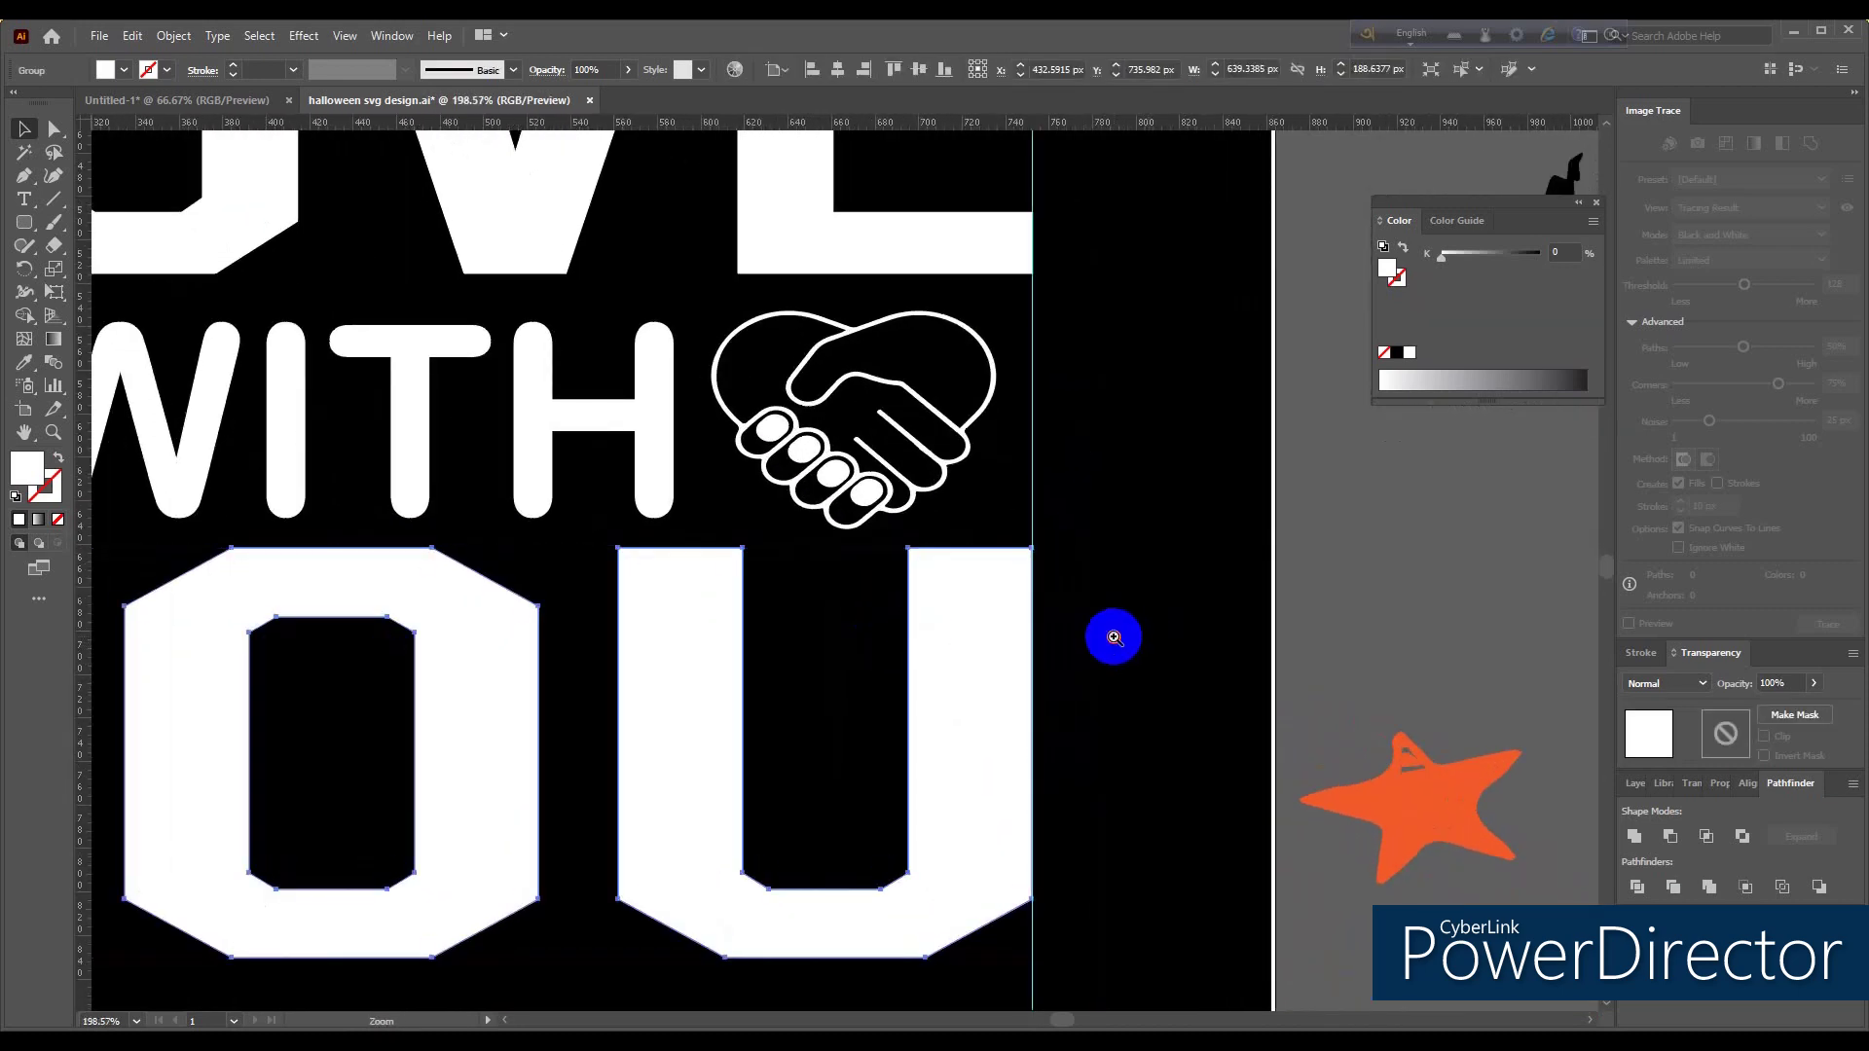
{"action": "left_click", "coordinate": [1114, 637]}
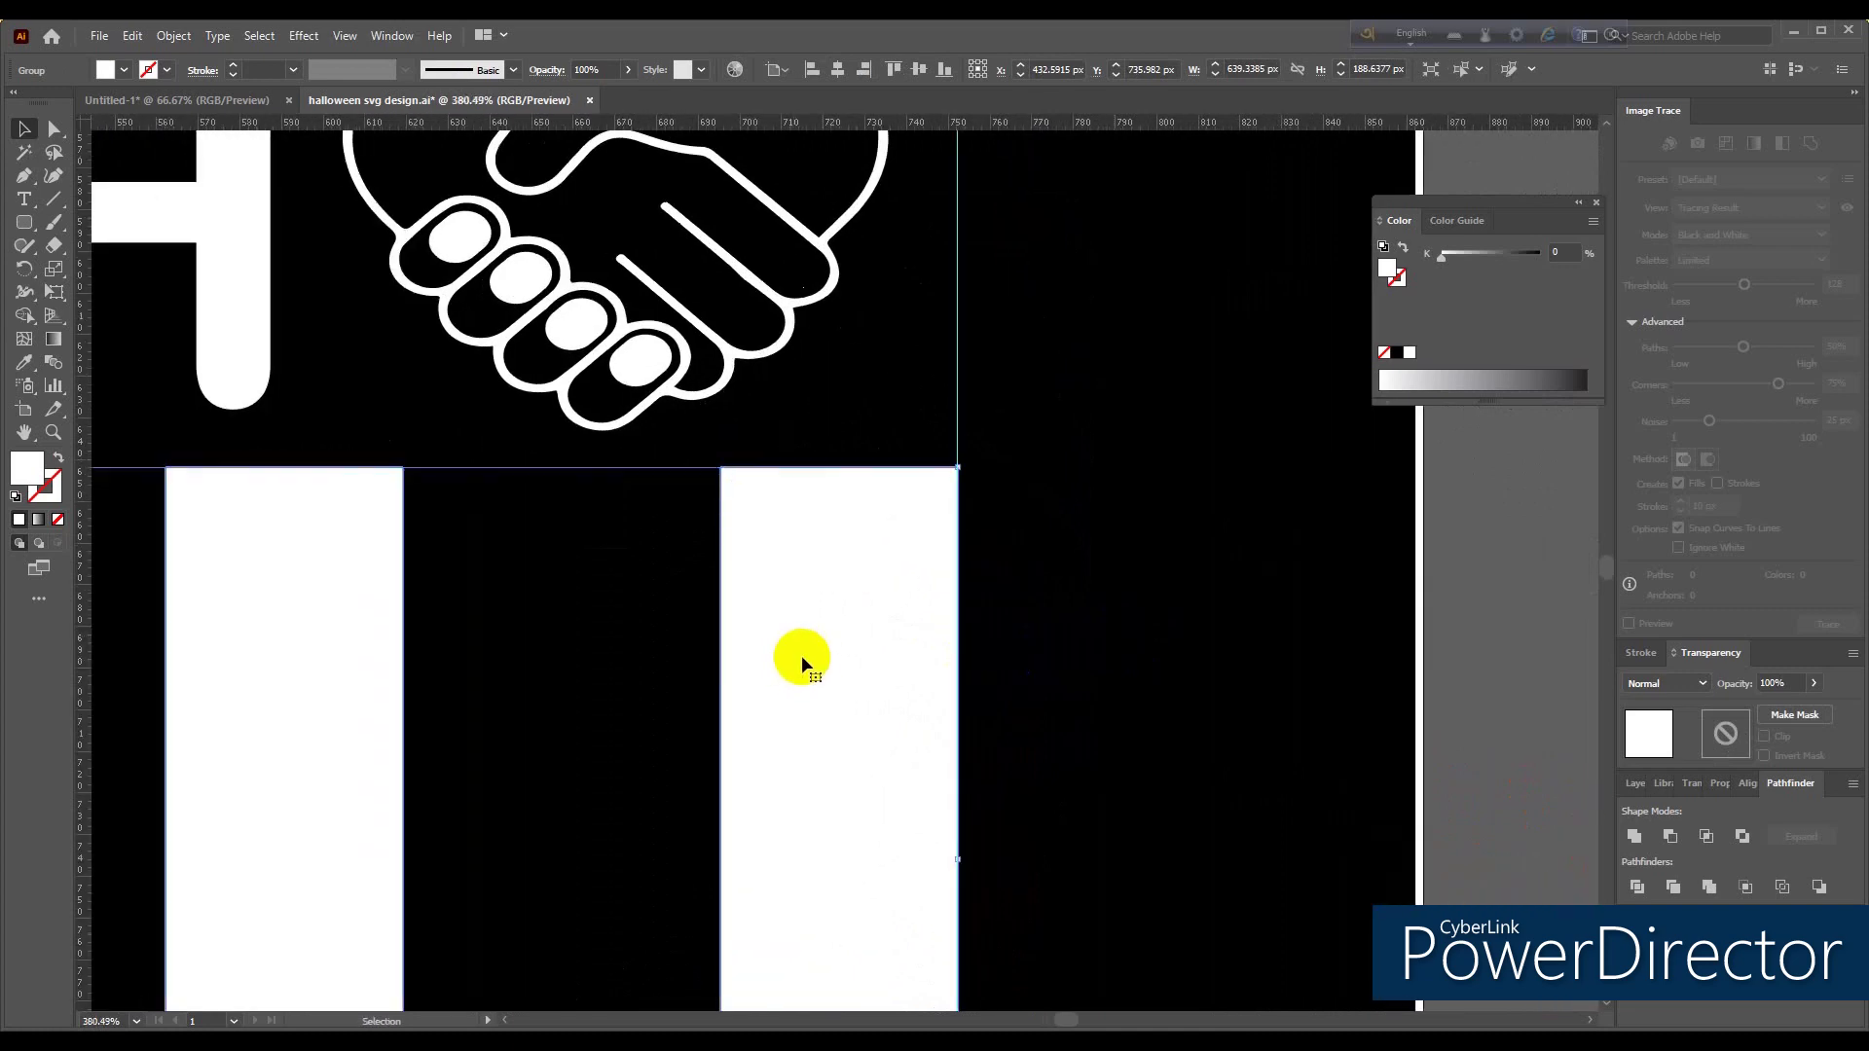
Step: Scroll up along the right guide to LOVE's E and zoom in on its middle bar
{"action": "scroll", "coordinate": [802, 654], "scroll_direction": "down", "scroll_amount": 2}
{"action": "scroll", "coordinate": [769, 438], "scroll_direction": "up", "scroll_amount": 3}
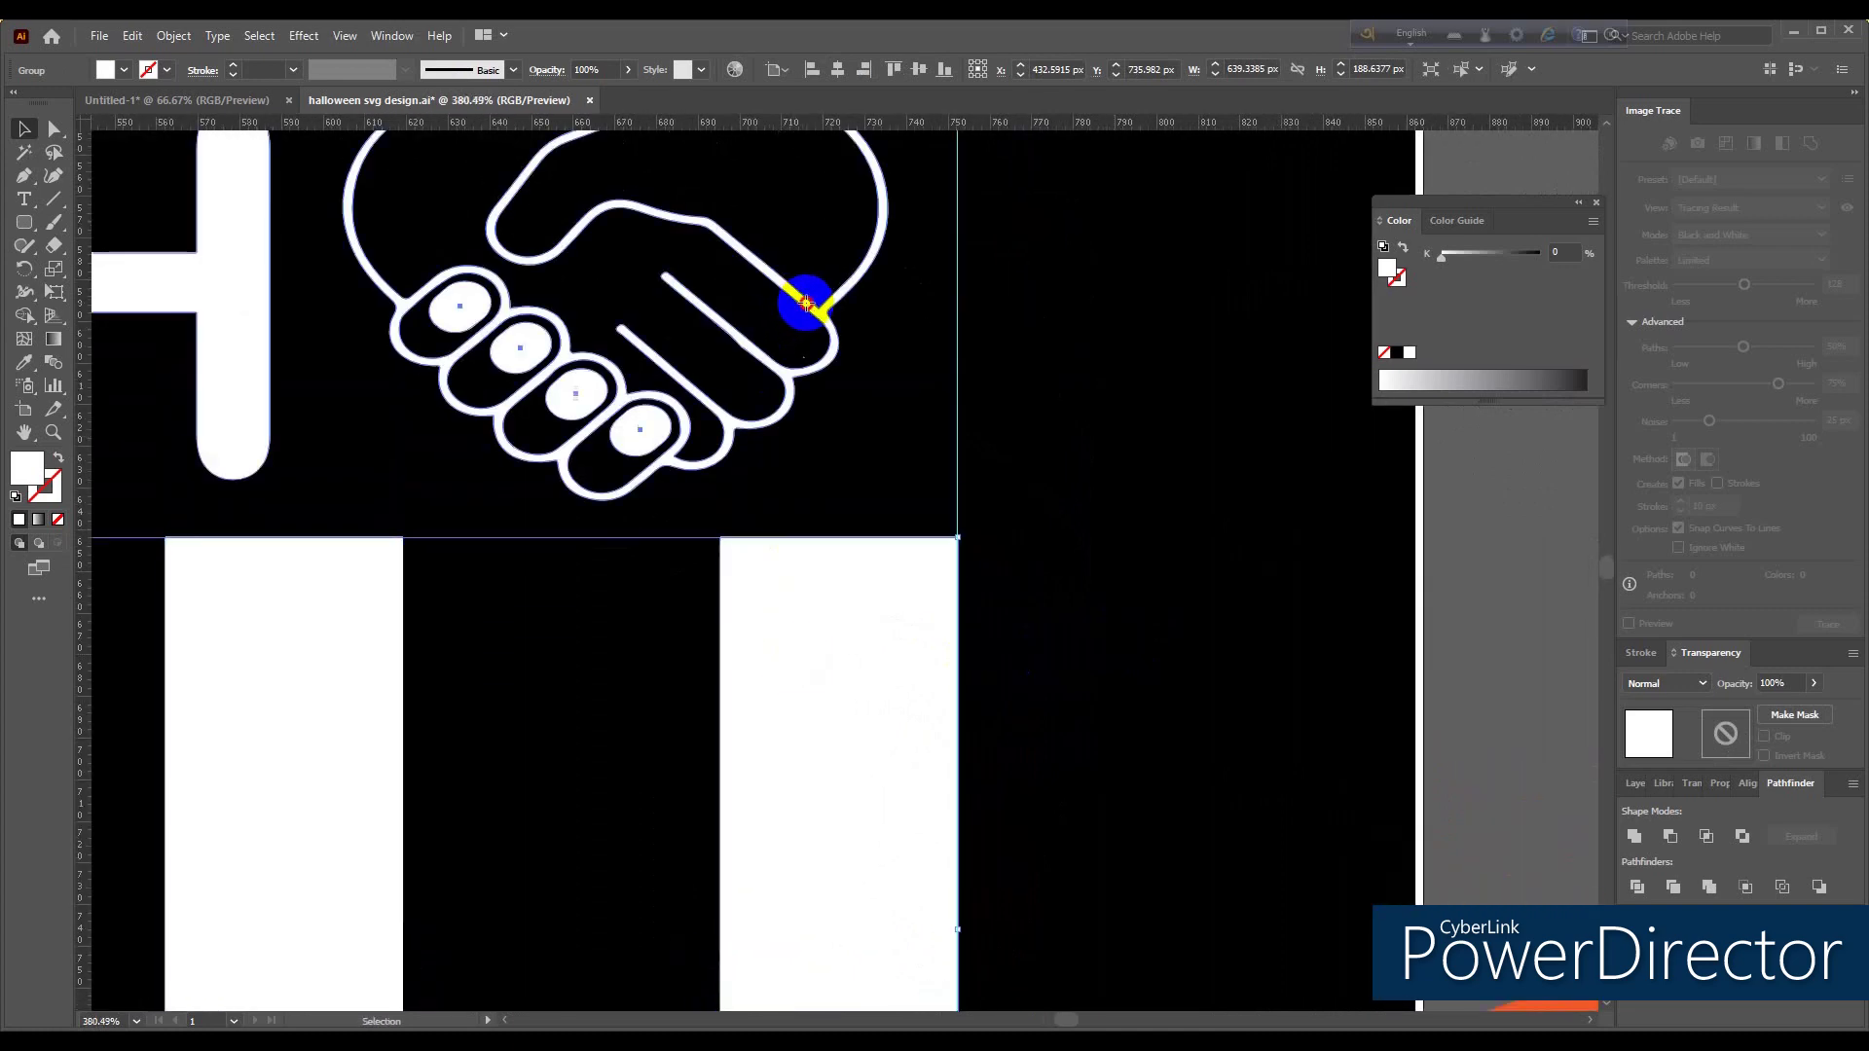
{"action": "scroll", "coordinate": [835, 343], "scroll_direction": "up", "scroll_amount": 3}
{"action": "scroll", "coordinate": [835, 363], "scroll_direction": "up", "scroll_amount": 2}
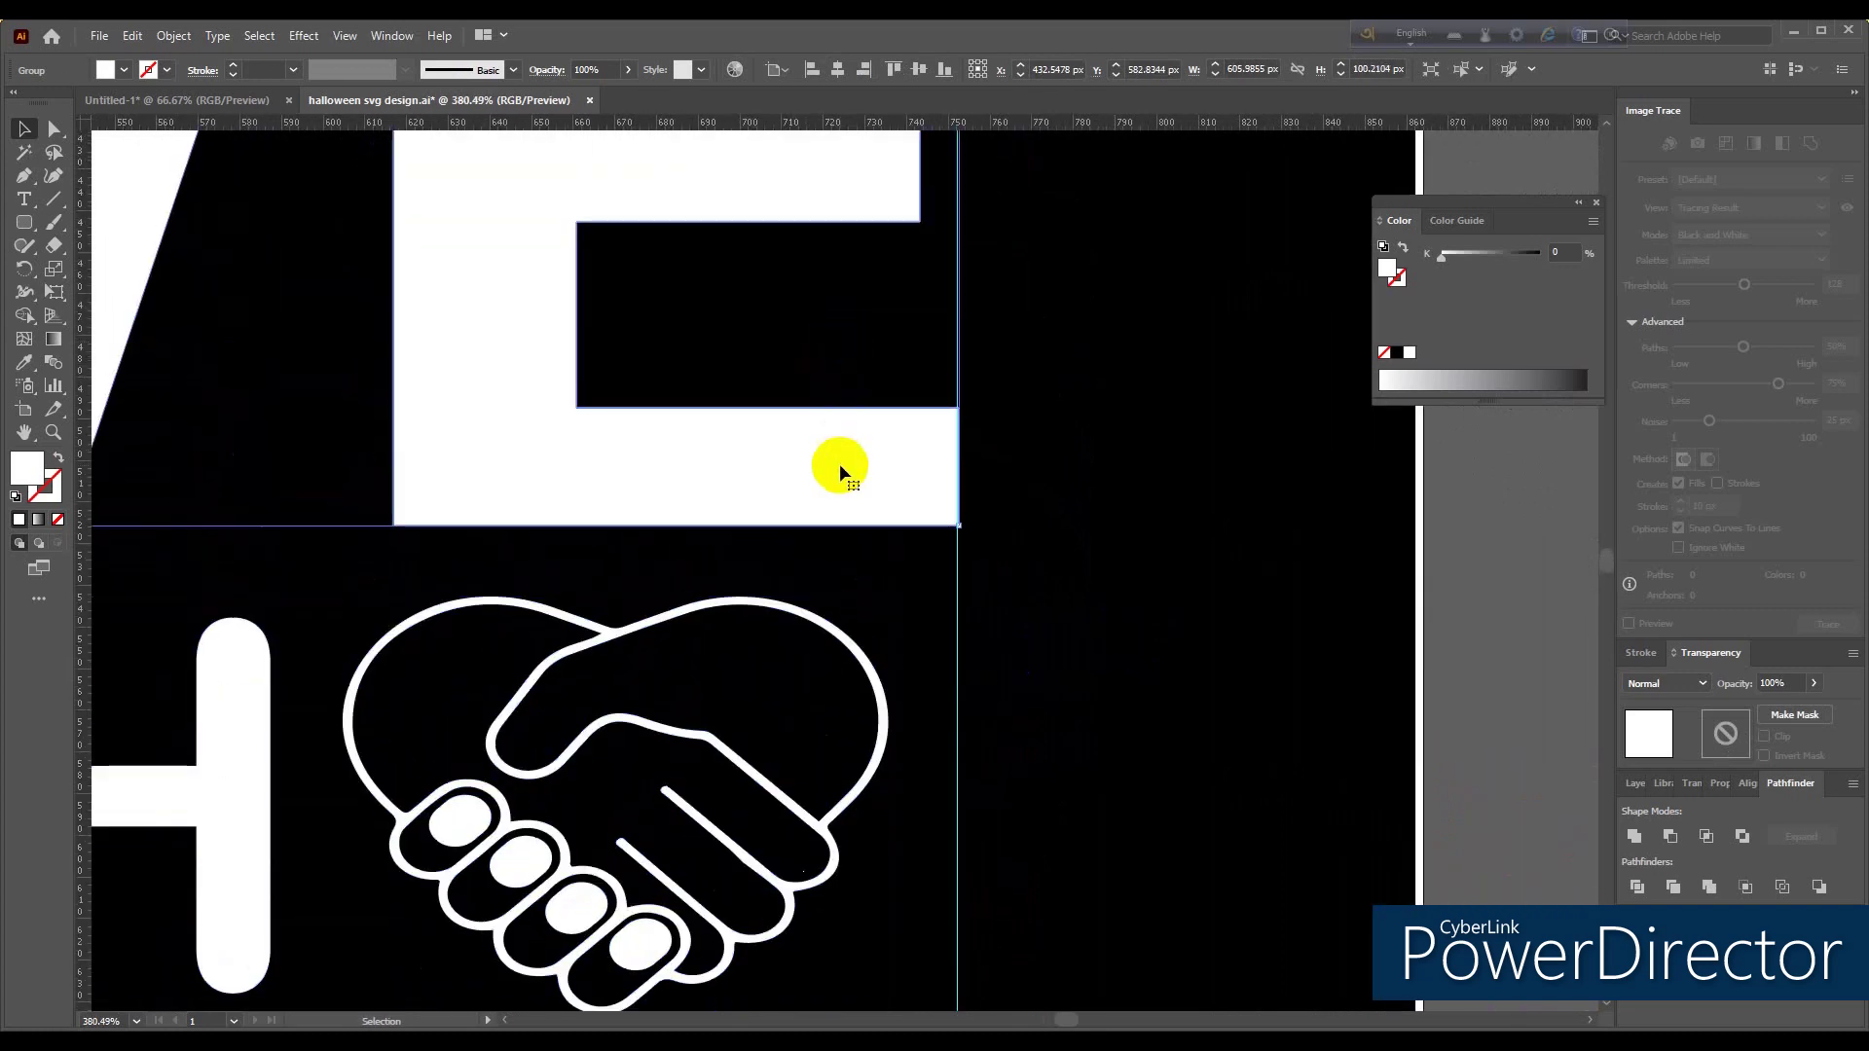
{"action": "scroll", "coordinate": [837, 469], "scroll_direction": "up", "scroll_amount": 2}
{"action": "scroll", "coordinate": [834, 467], "scroll_direction": "up", "scroll_amount": 2}
{"action": "scroll", "coordinate": [829, 471], "scroll_direction": "up", "scroll_amount": 1}
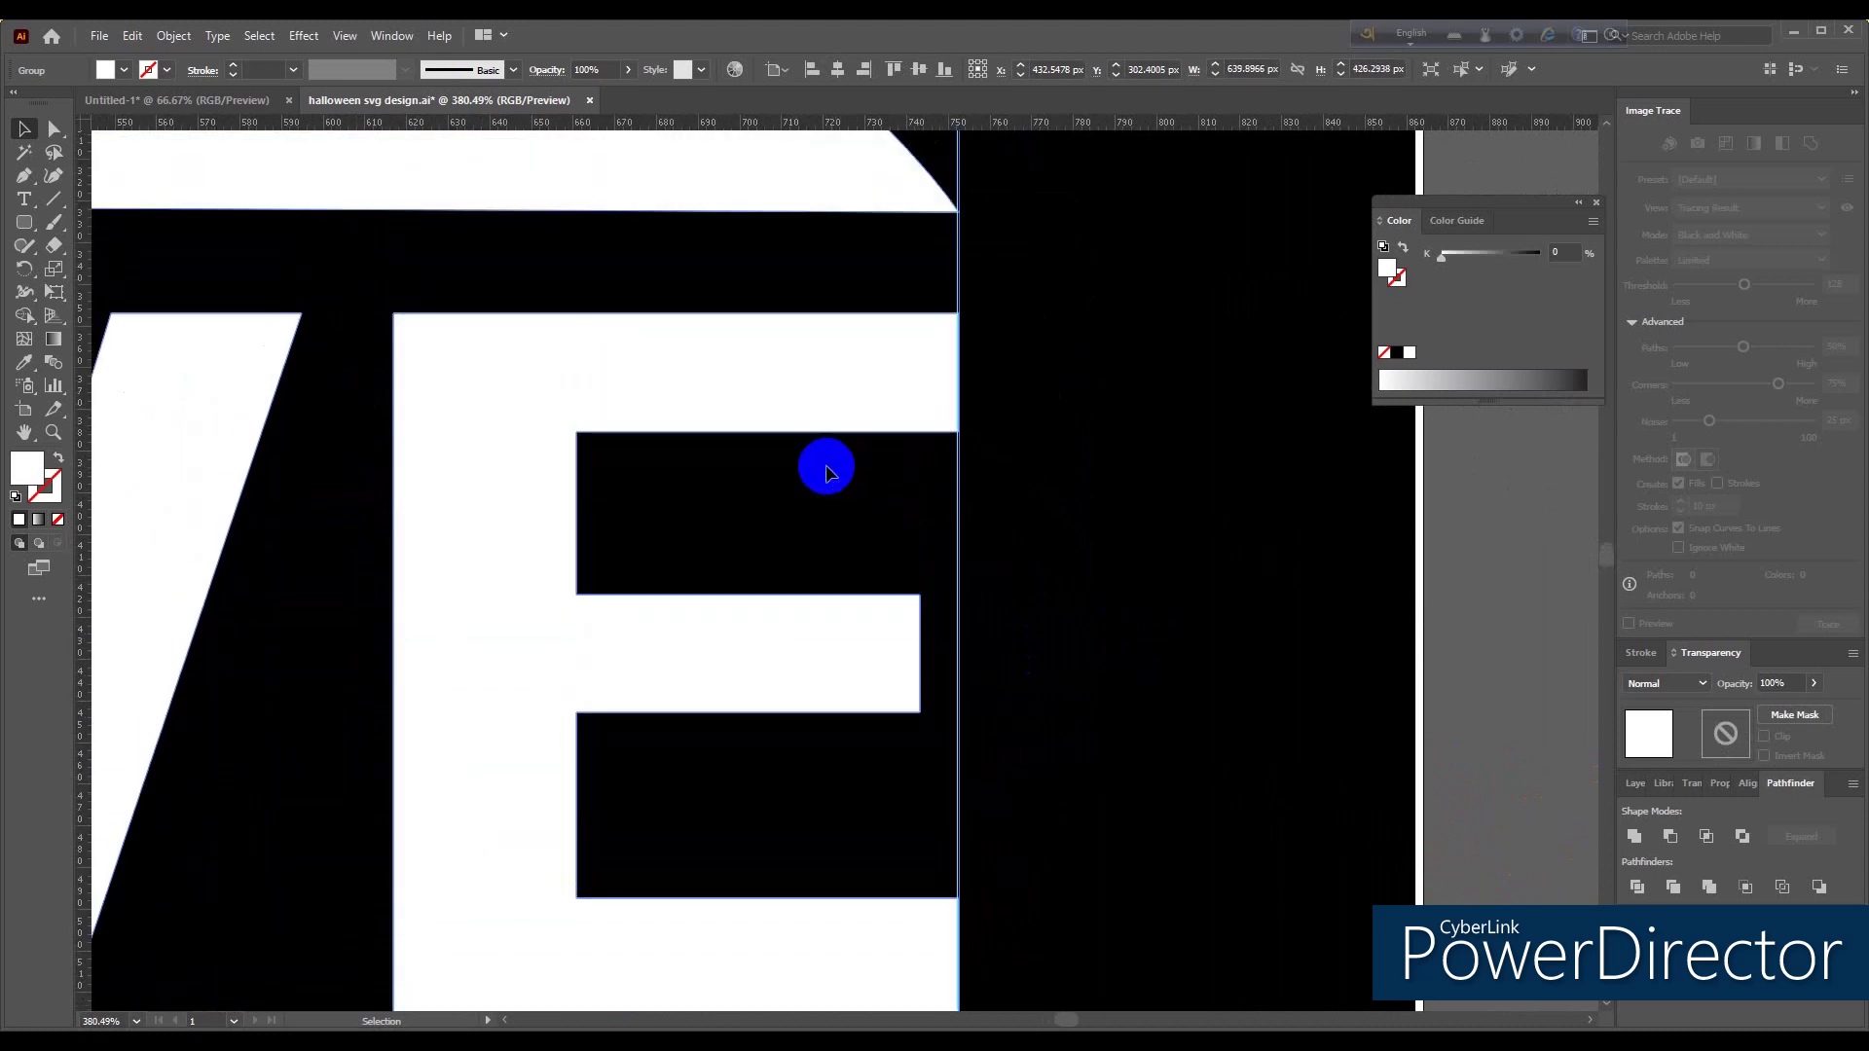
{"action": "scroll", "coordinate": [826, 469], "scroll_direction": "up", "scroll_amount": 1}
{"action": "scroll", "coordinate": [828, 518], "scroll_direction": "down", "scroll_amount": 2}
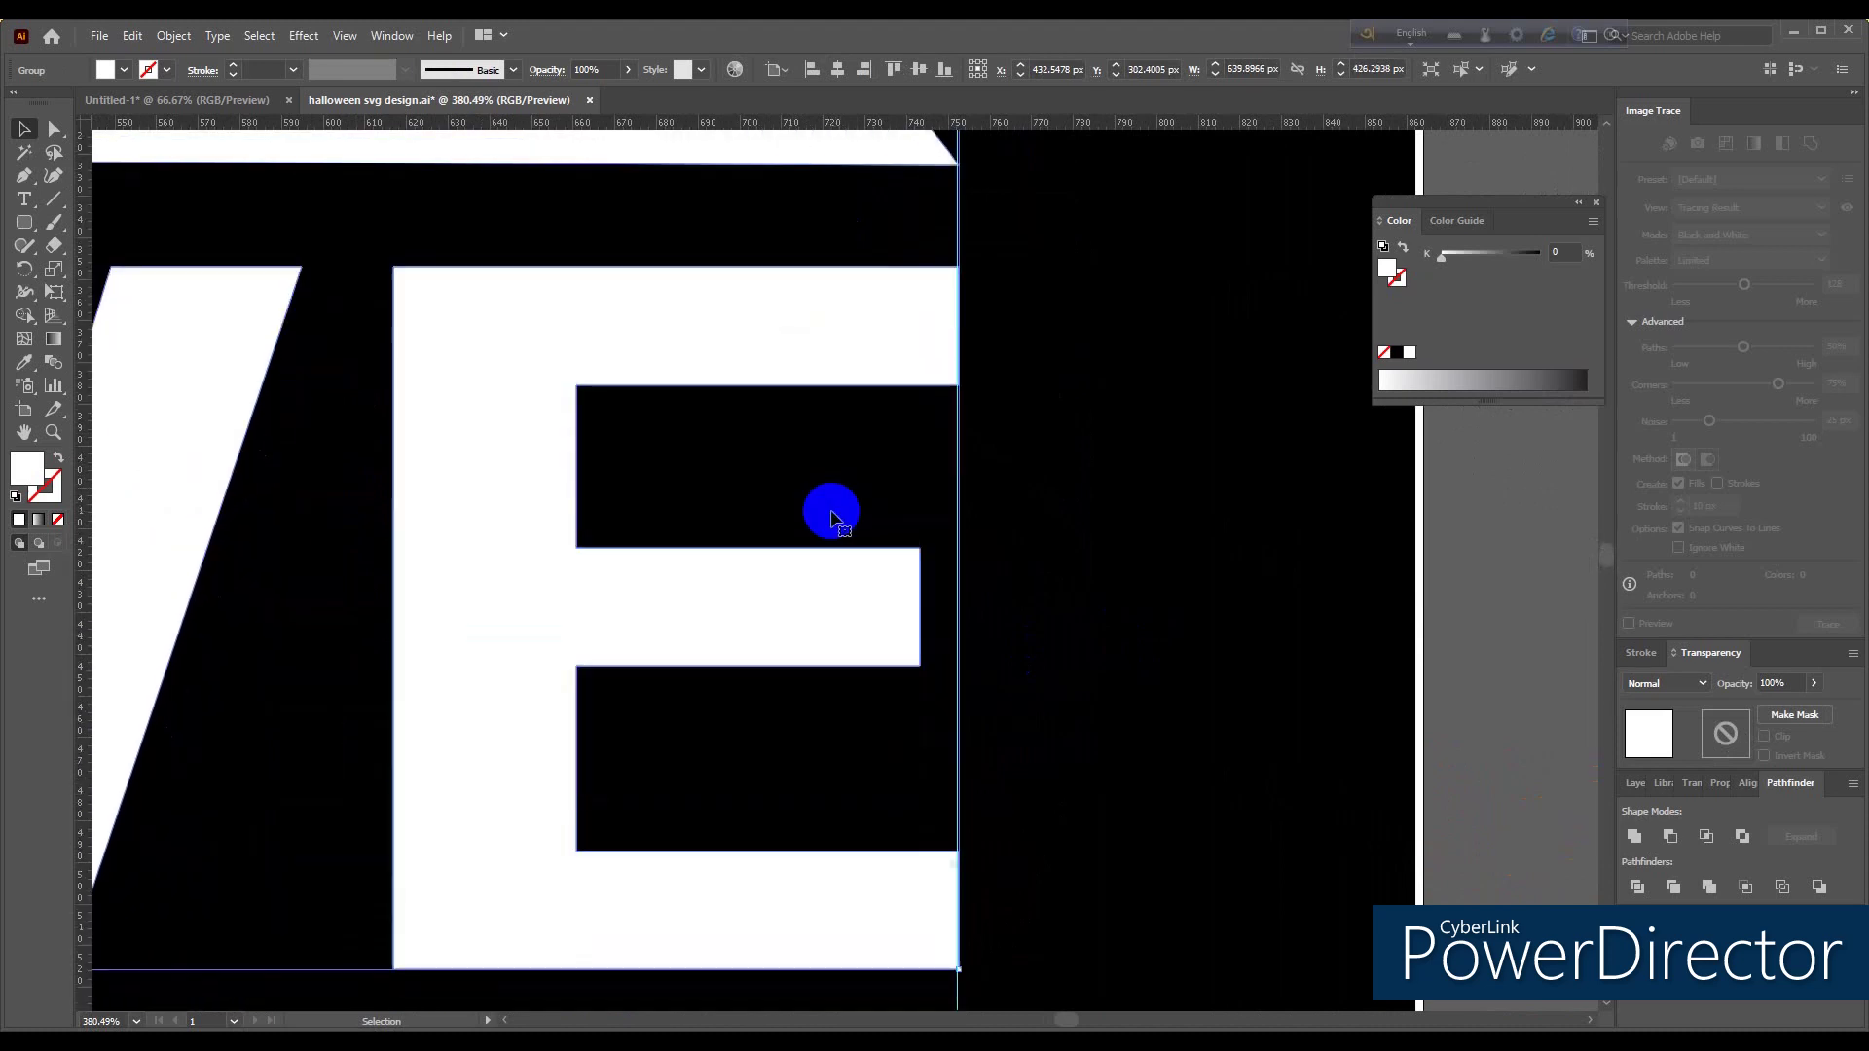
{"action": "scroll", "coordinate": [831, 510], "scroll_direction": "down", "scroll_amount": 1}
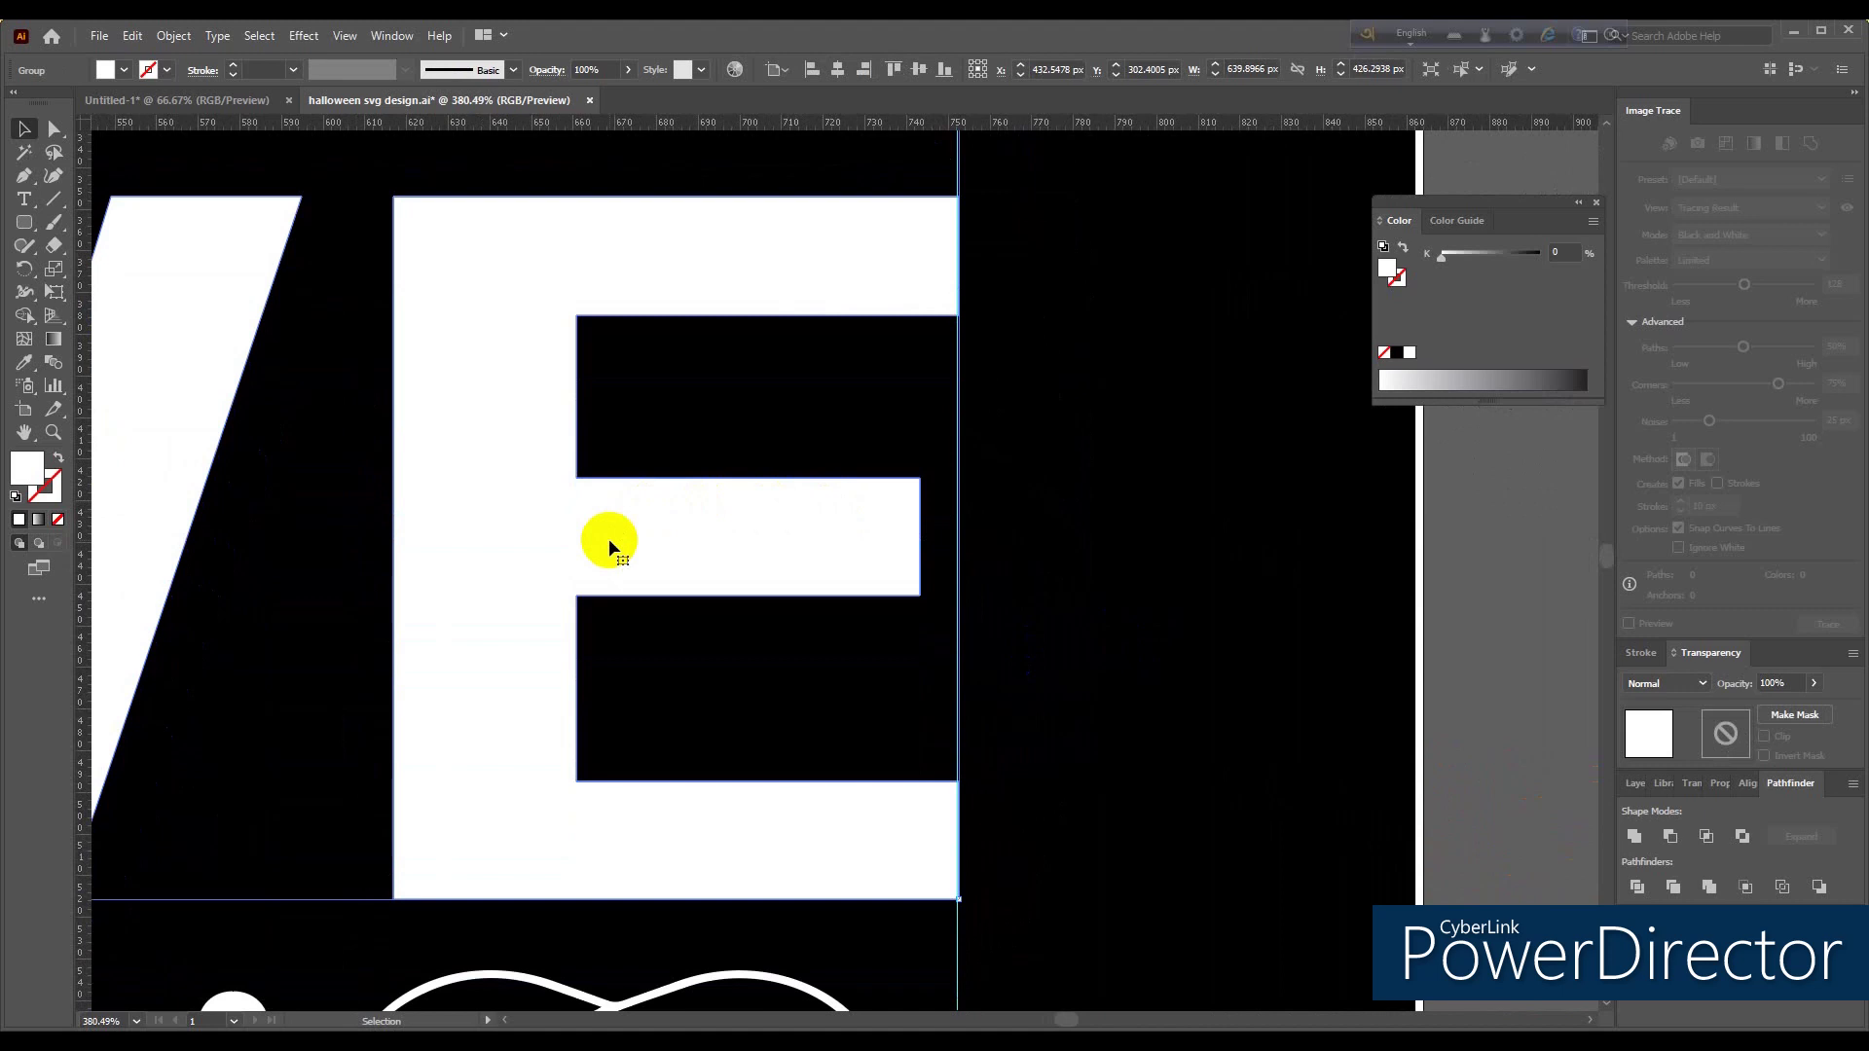
{"action": "key", "text": "z"}
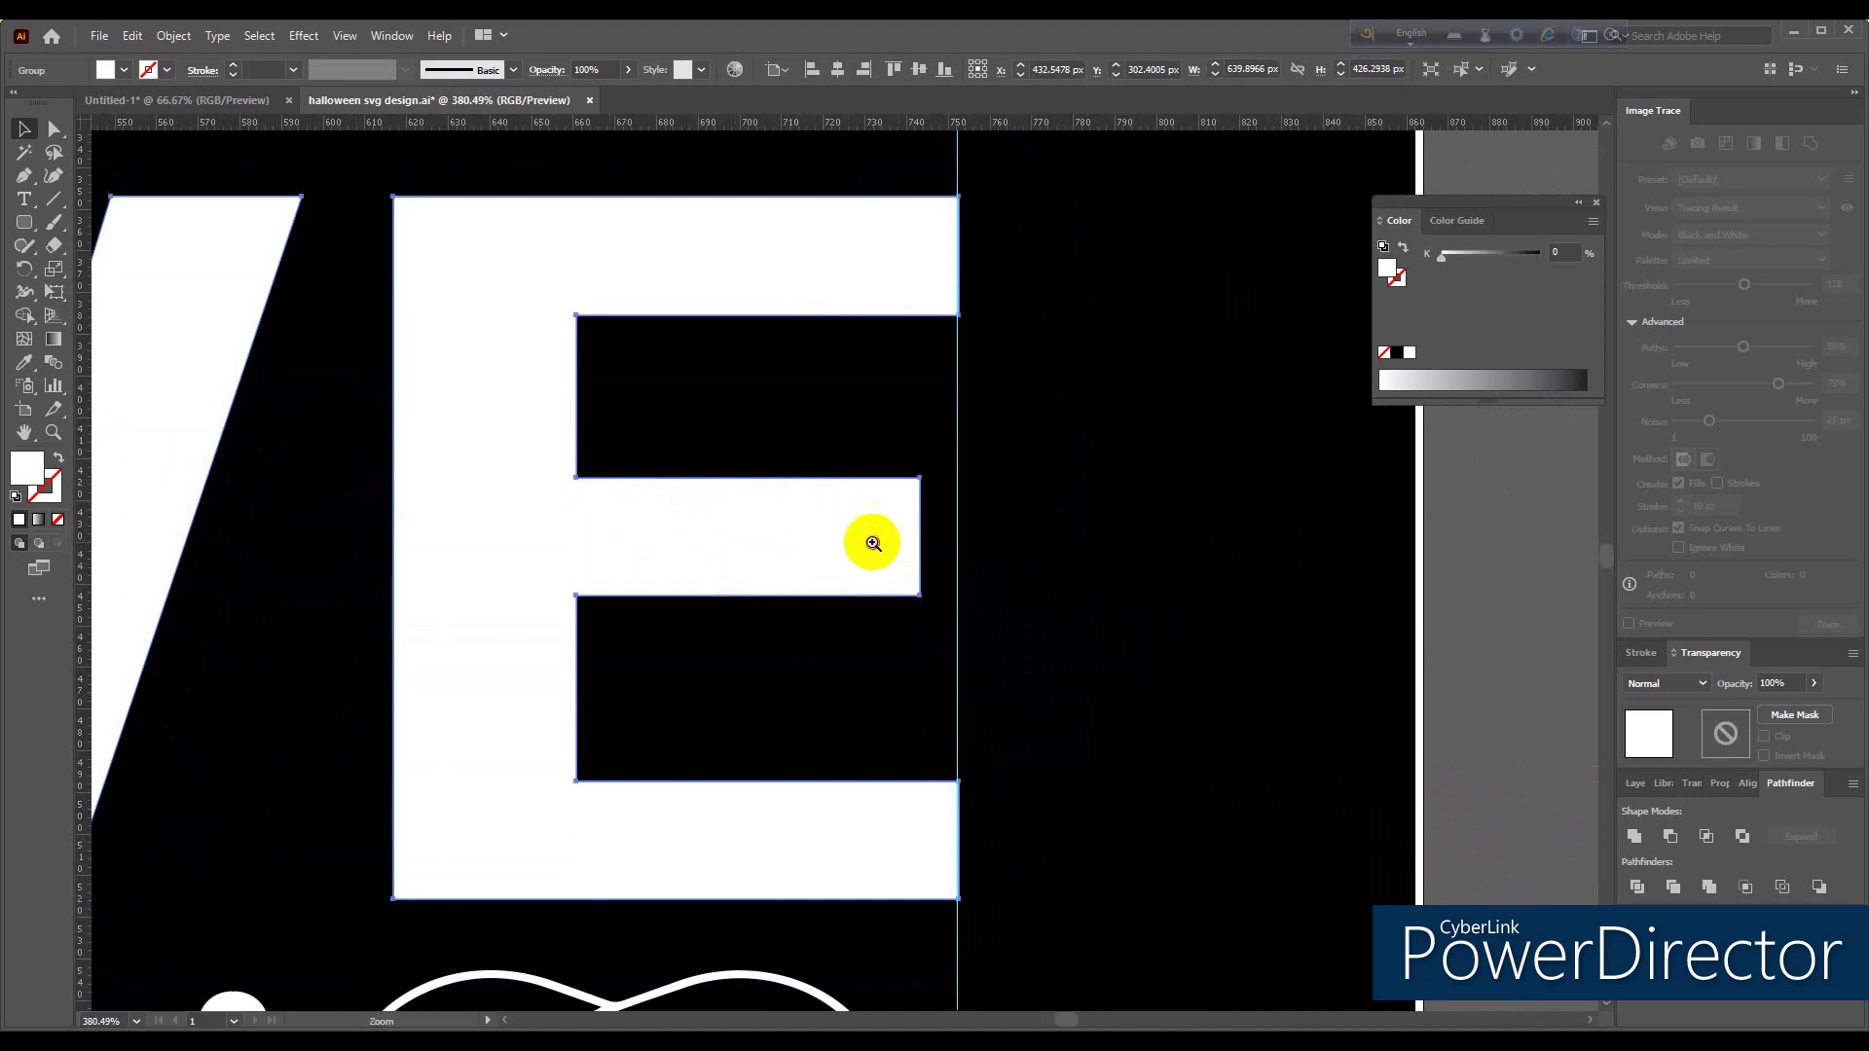
{"action": "left_click", "coordinate": [873, 543]}
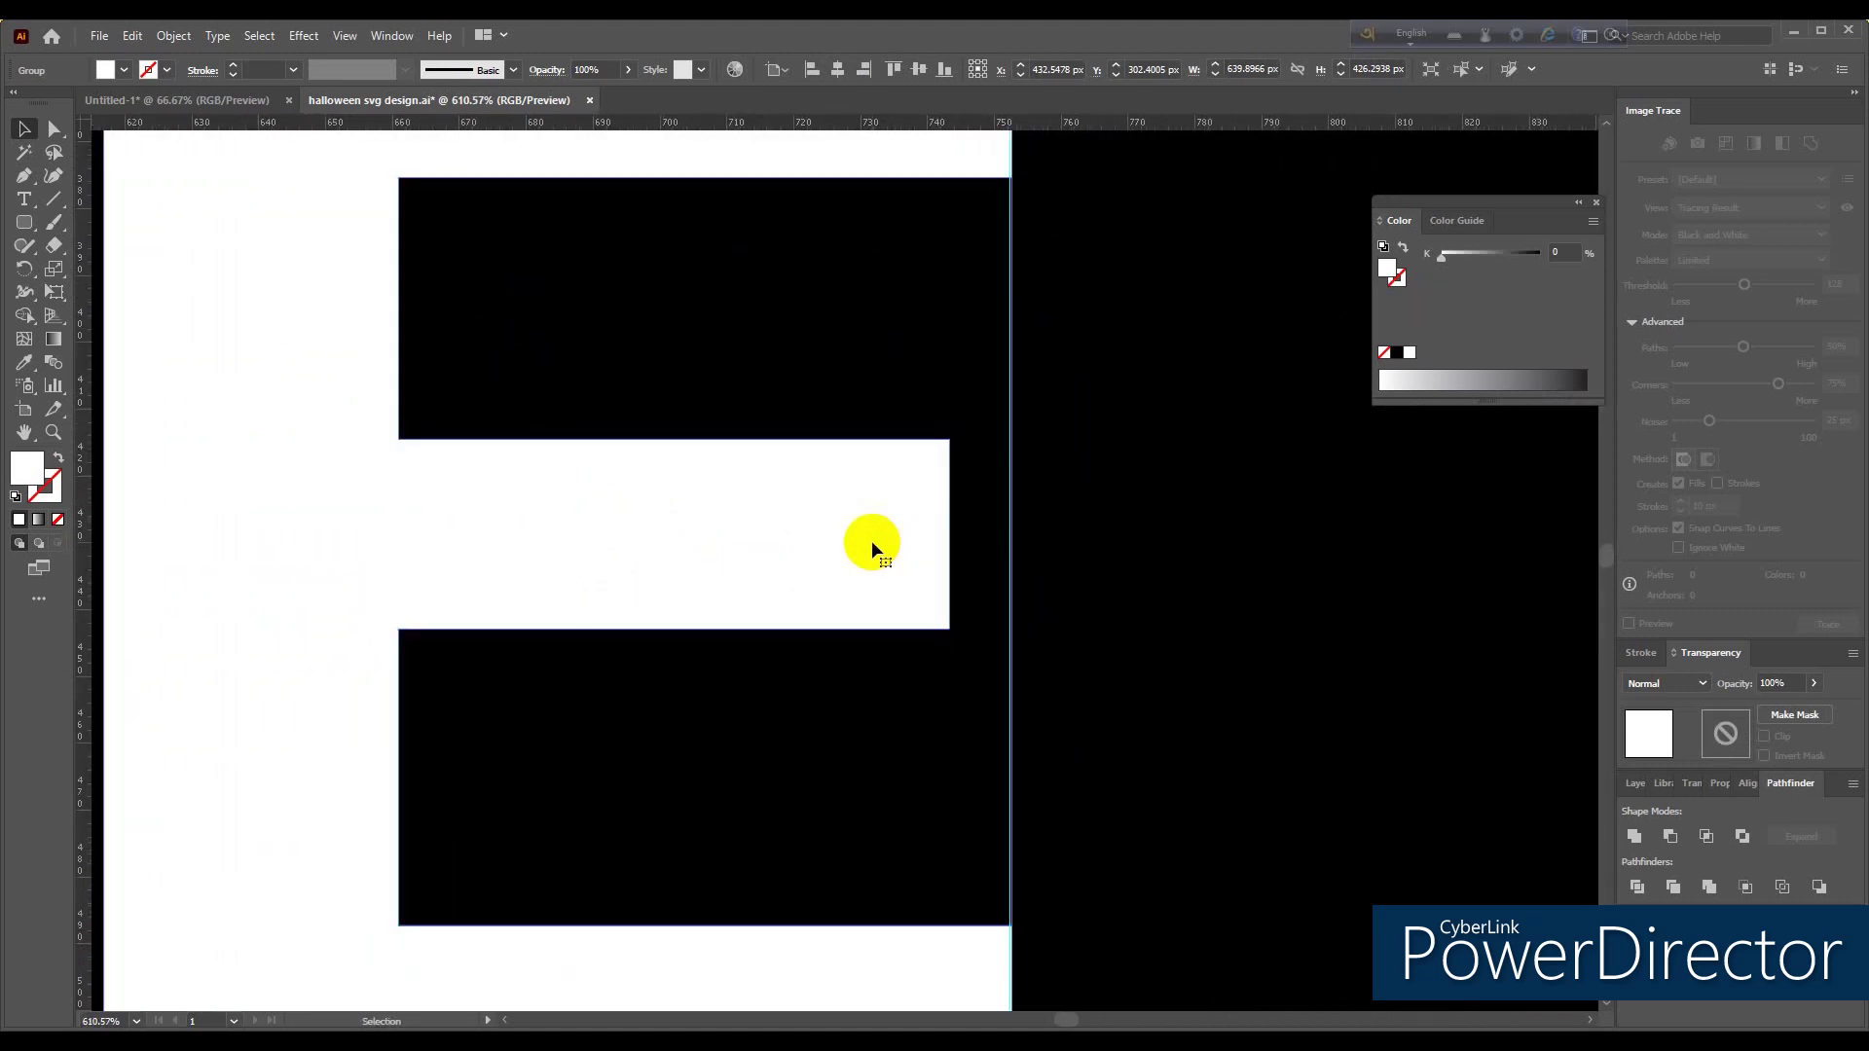
Step: Ungroup the lettering group
{"action": "scroll", "coordinate": [872, 543], "scroll_direction": "up", "scroll_amount": 1}
{"action": "scroll", "coordinate": [872, 543], "scroll_direction": "up", "scroll_amount": 2}
{"action": "scroll", "coordinate": [872, 543], "scroll_direction": "up", "scroll_amount": 2}
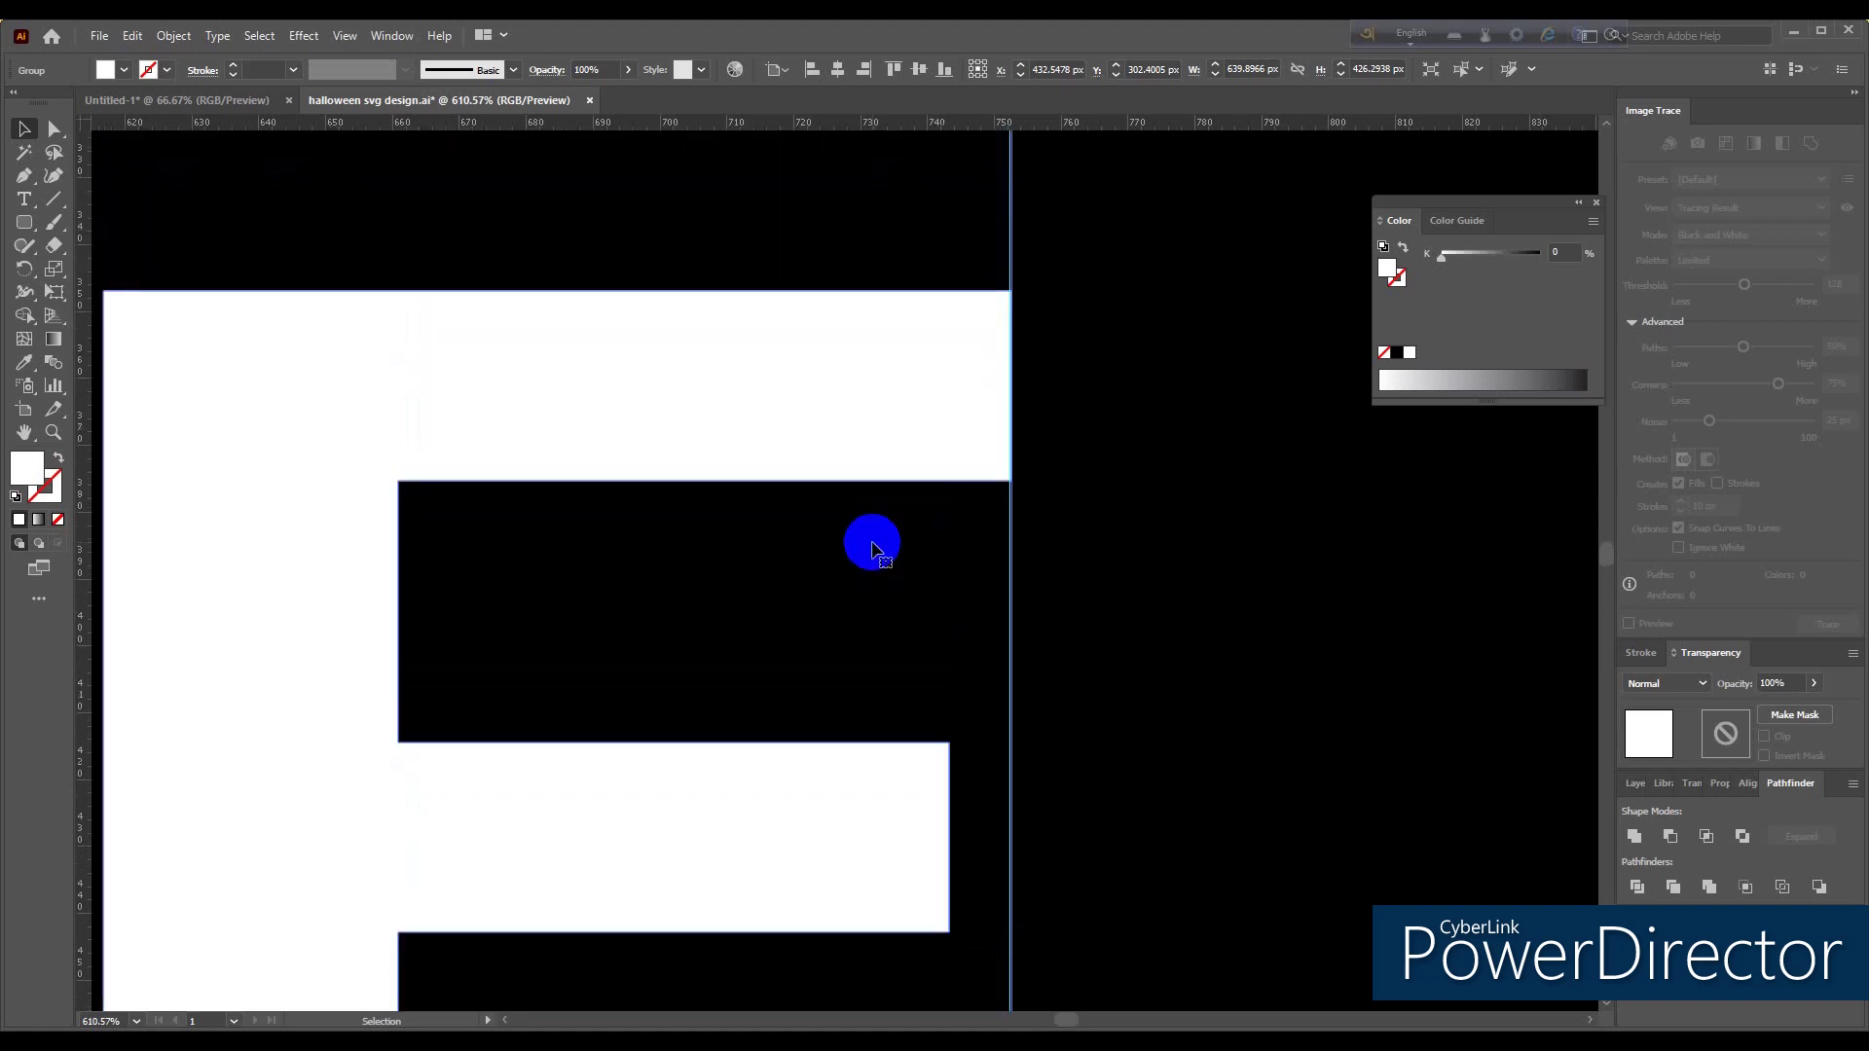
{"action": "scroll", "coordinate": [889, 465], "scroll_direction": "up", "scroll_amount": 1}
{"action": "scroll", "coordinate": [890, 466], "scroll_direction": "up", "scroll_amount": 2}
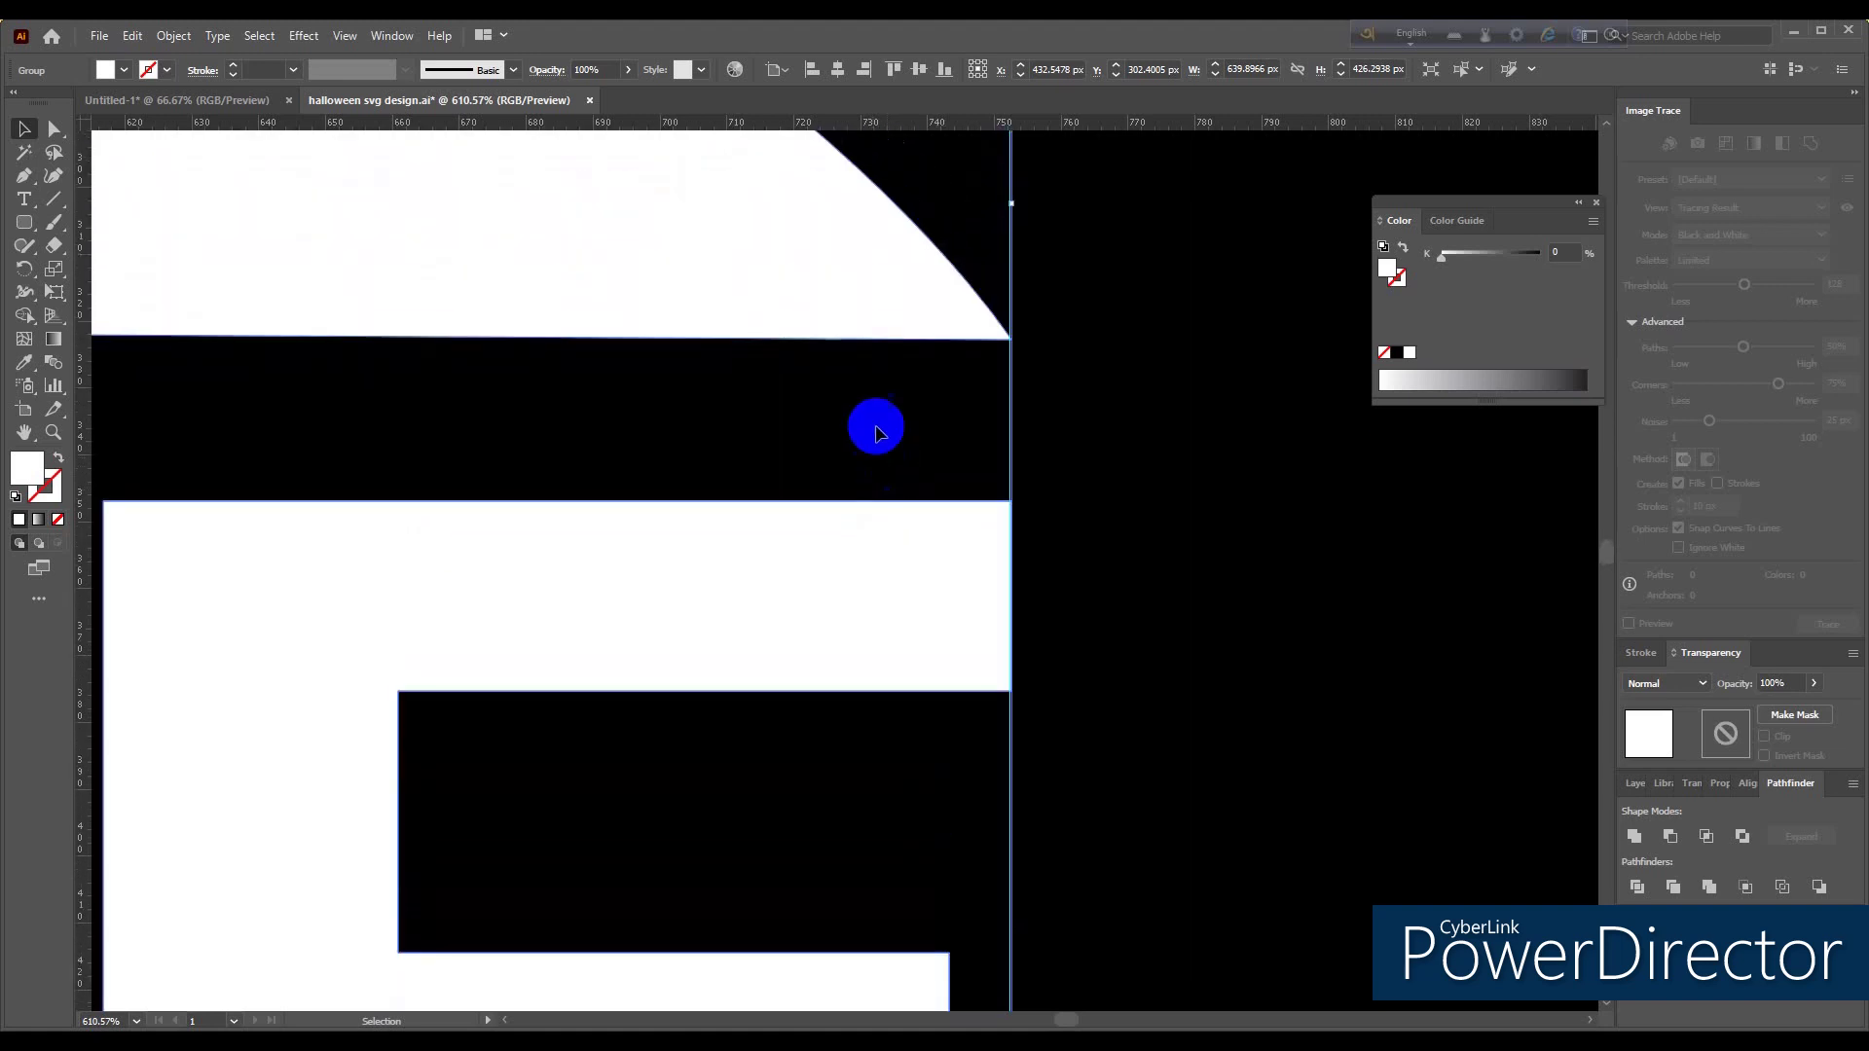
{"action": "right_click", "coordinate": [811, 577]}
{"action": "left_click", "coordinate": [872, 766]}
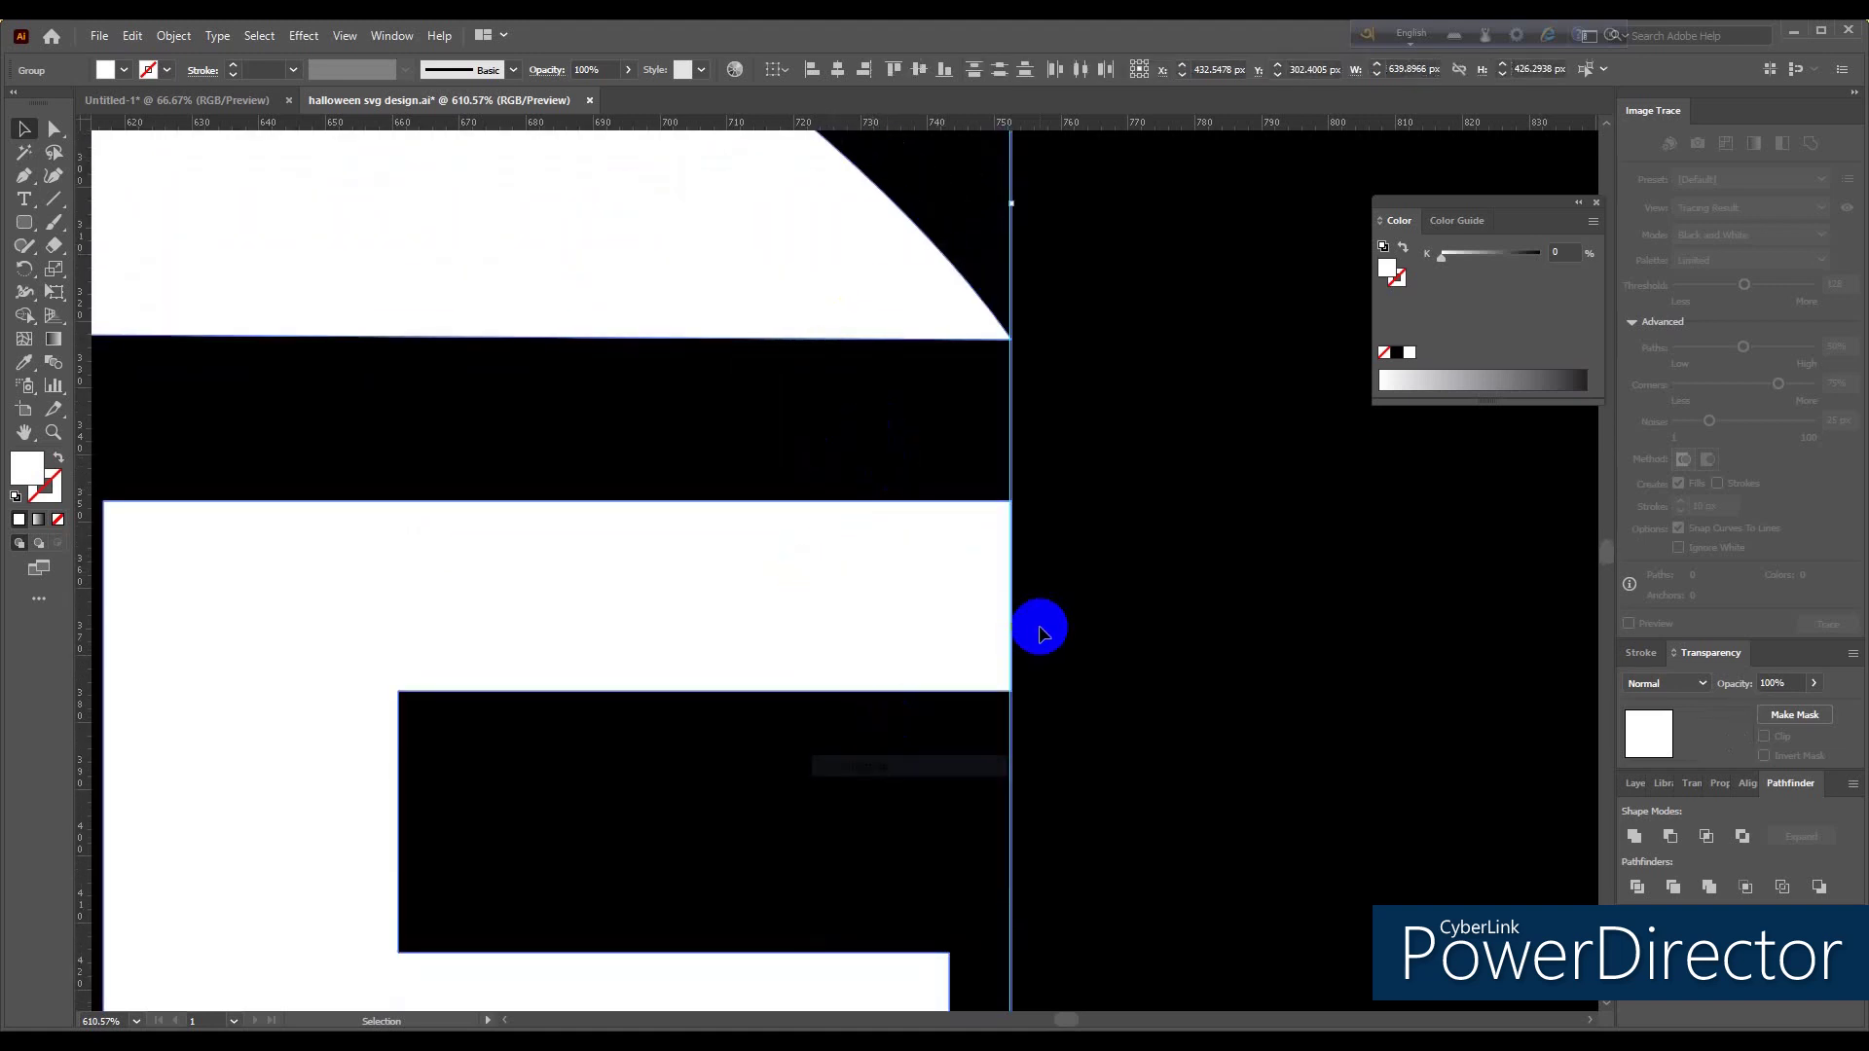
Step: Select the E letter shape below
{"action": "scroll", "coordinate": [932, 595], "scroll_direction": "down", "scroll_amount": 3}
{"action": "scroll", "coordinate": [935, 593], "scroll_direction": "down", "scroll_amount": 2}
{"action": "scroll", "coordinate": [935, 595], "scroll_direction": "down", "scroll_amount": 2}
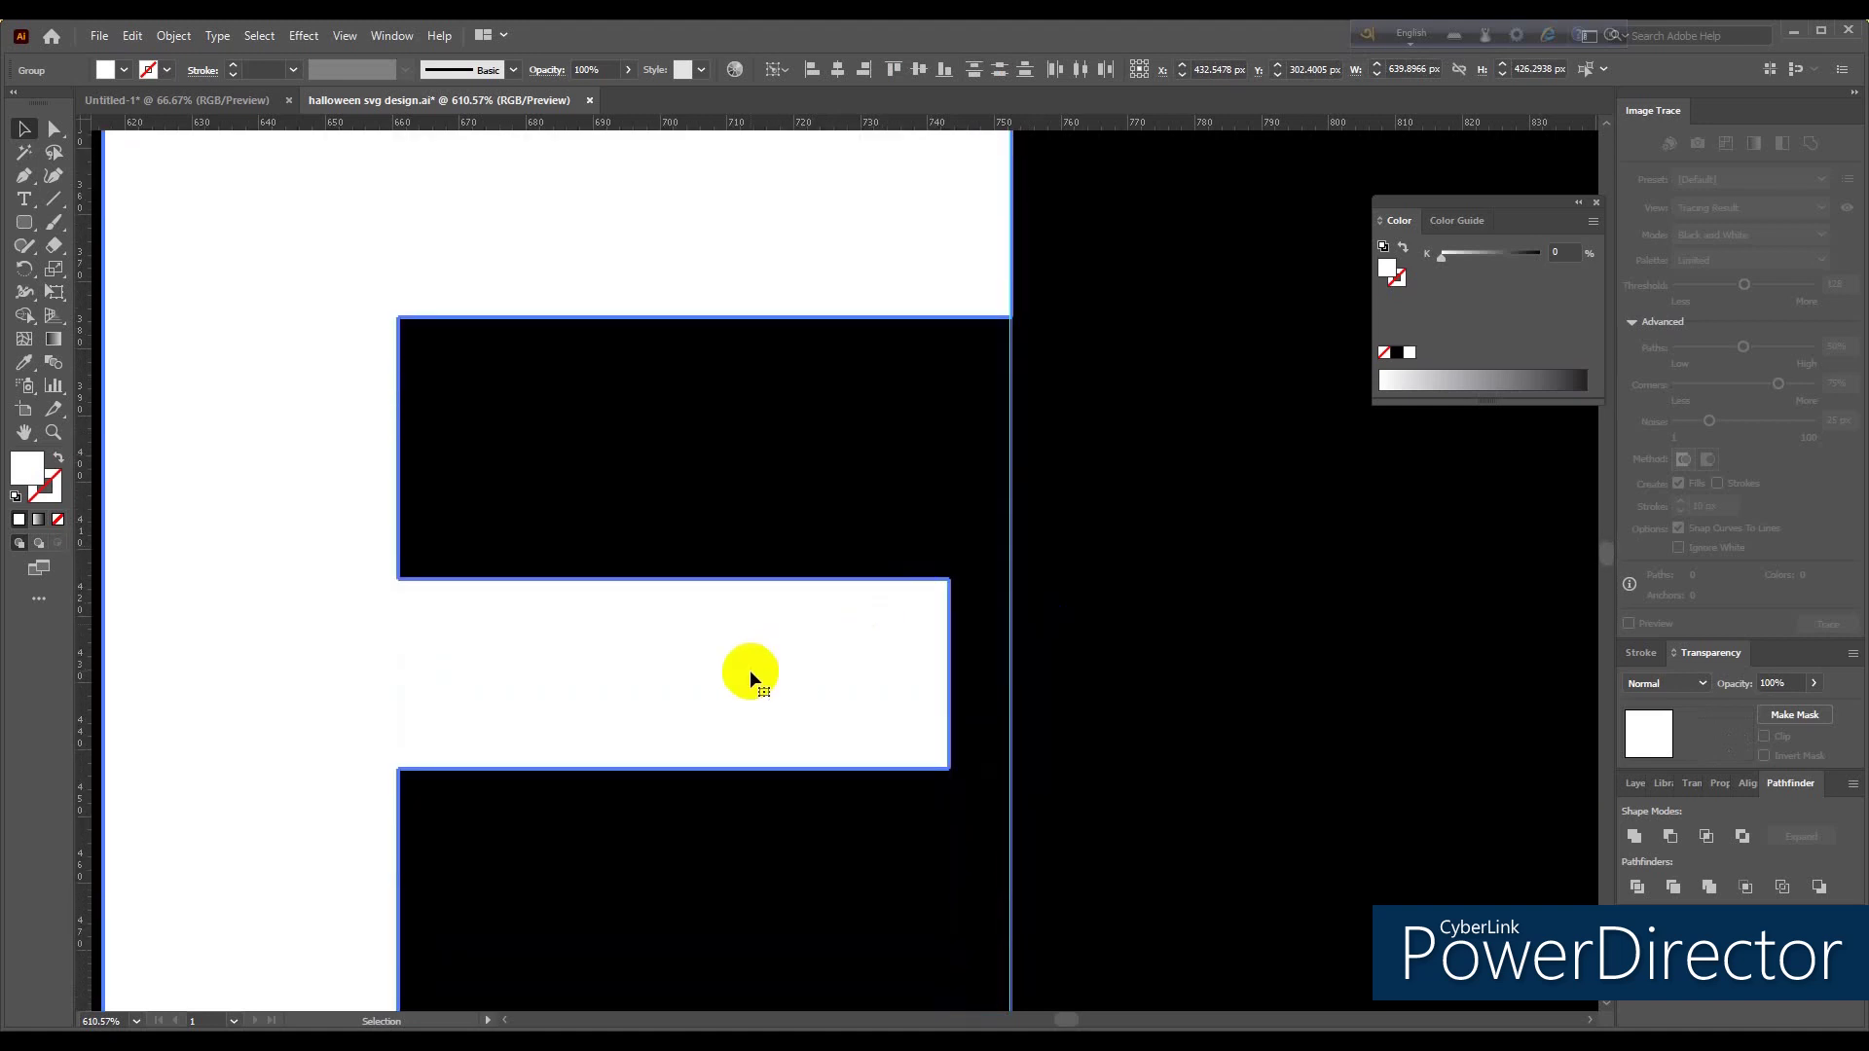
{"action": "scroll", "coordinate": [750, 668], "scroll_direction": "down", "scroll_amount": 3}
{"action": "scroll", "coordinate": [788, 655], "scroll_direction": "down", "scroll_amount": 2}
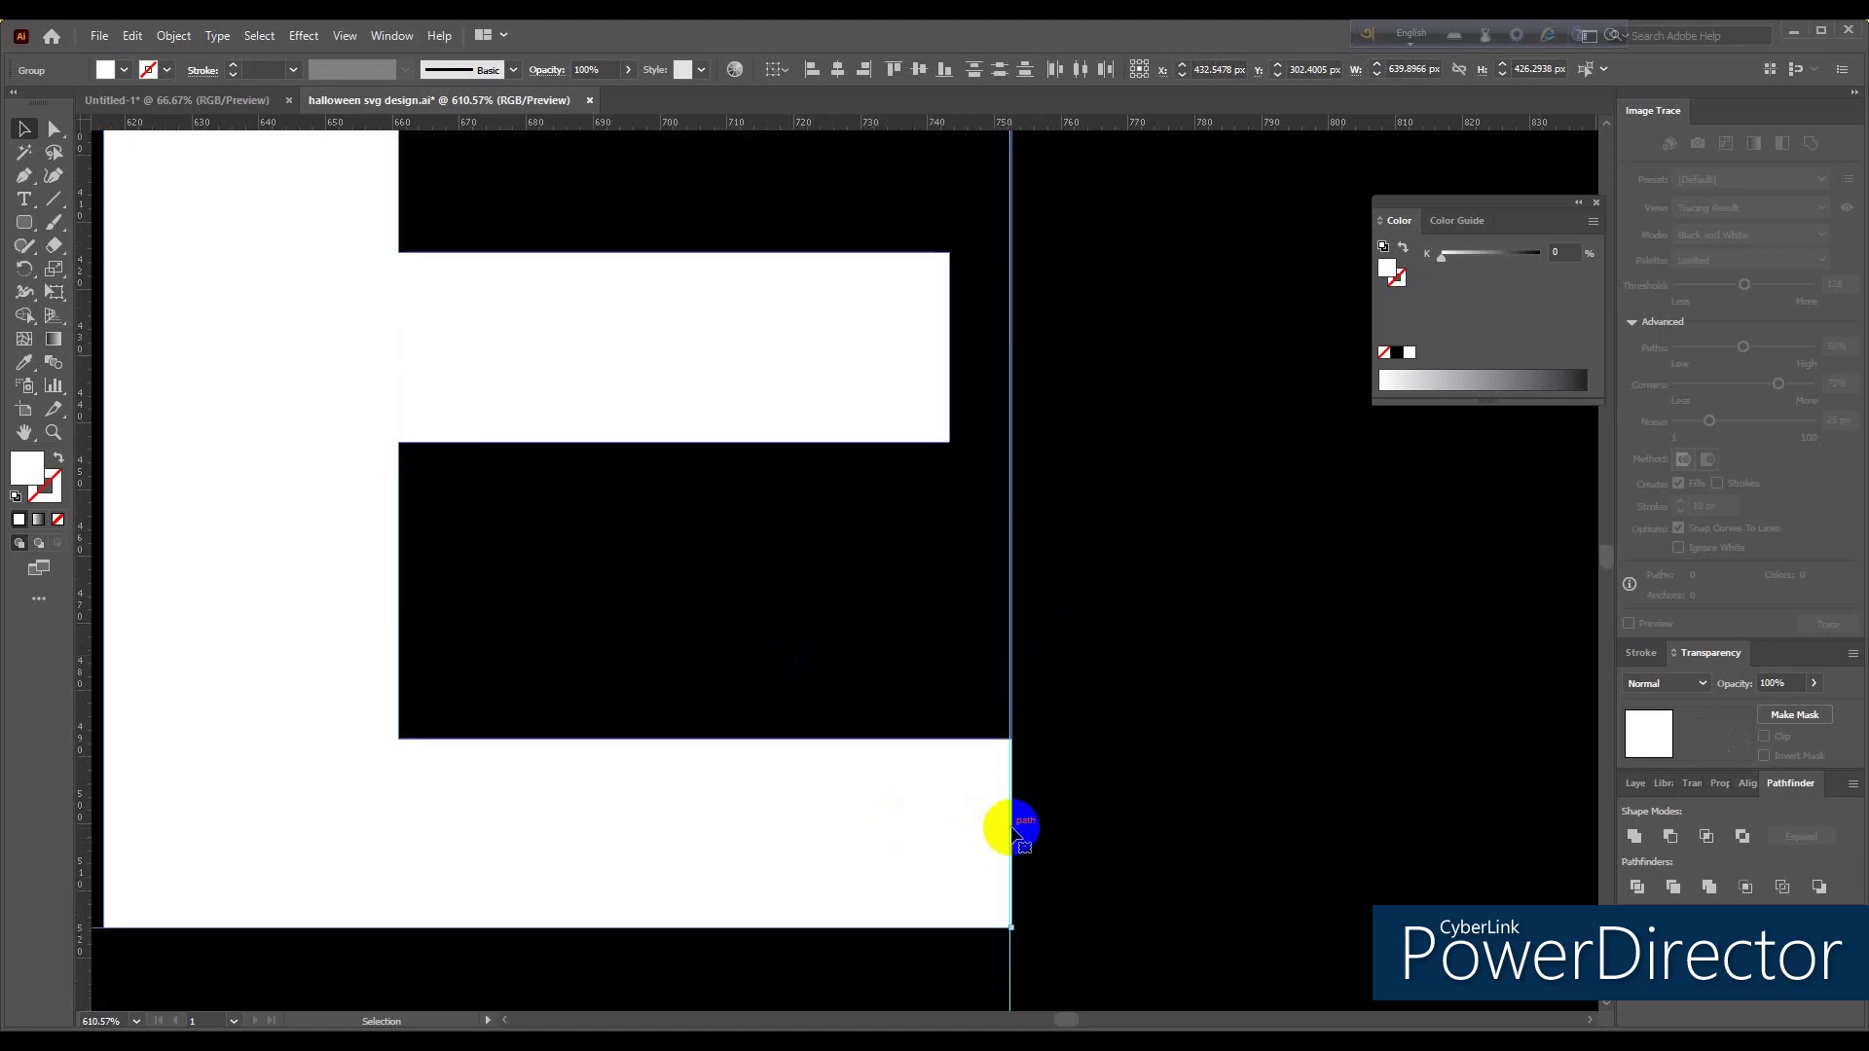
{"action": "left_click", "coordinate": [975, 843]}
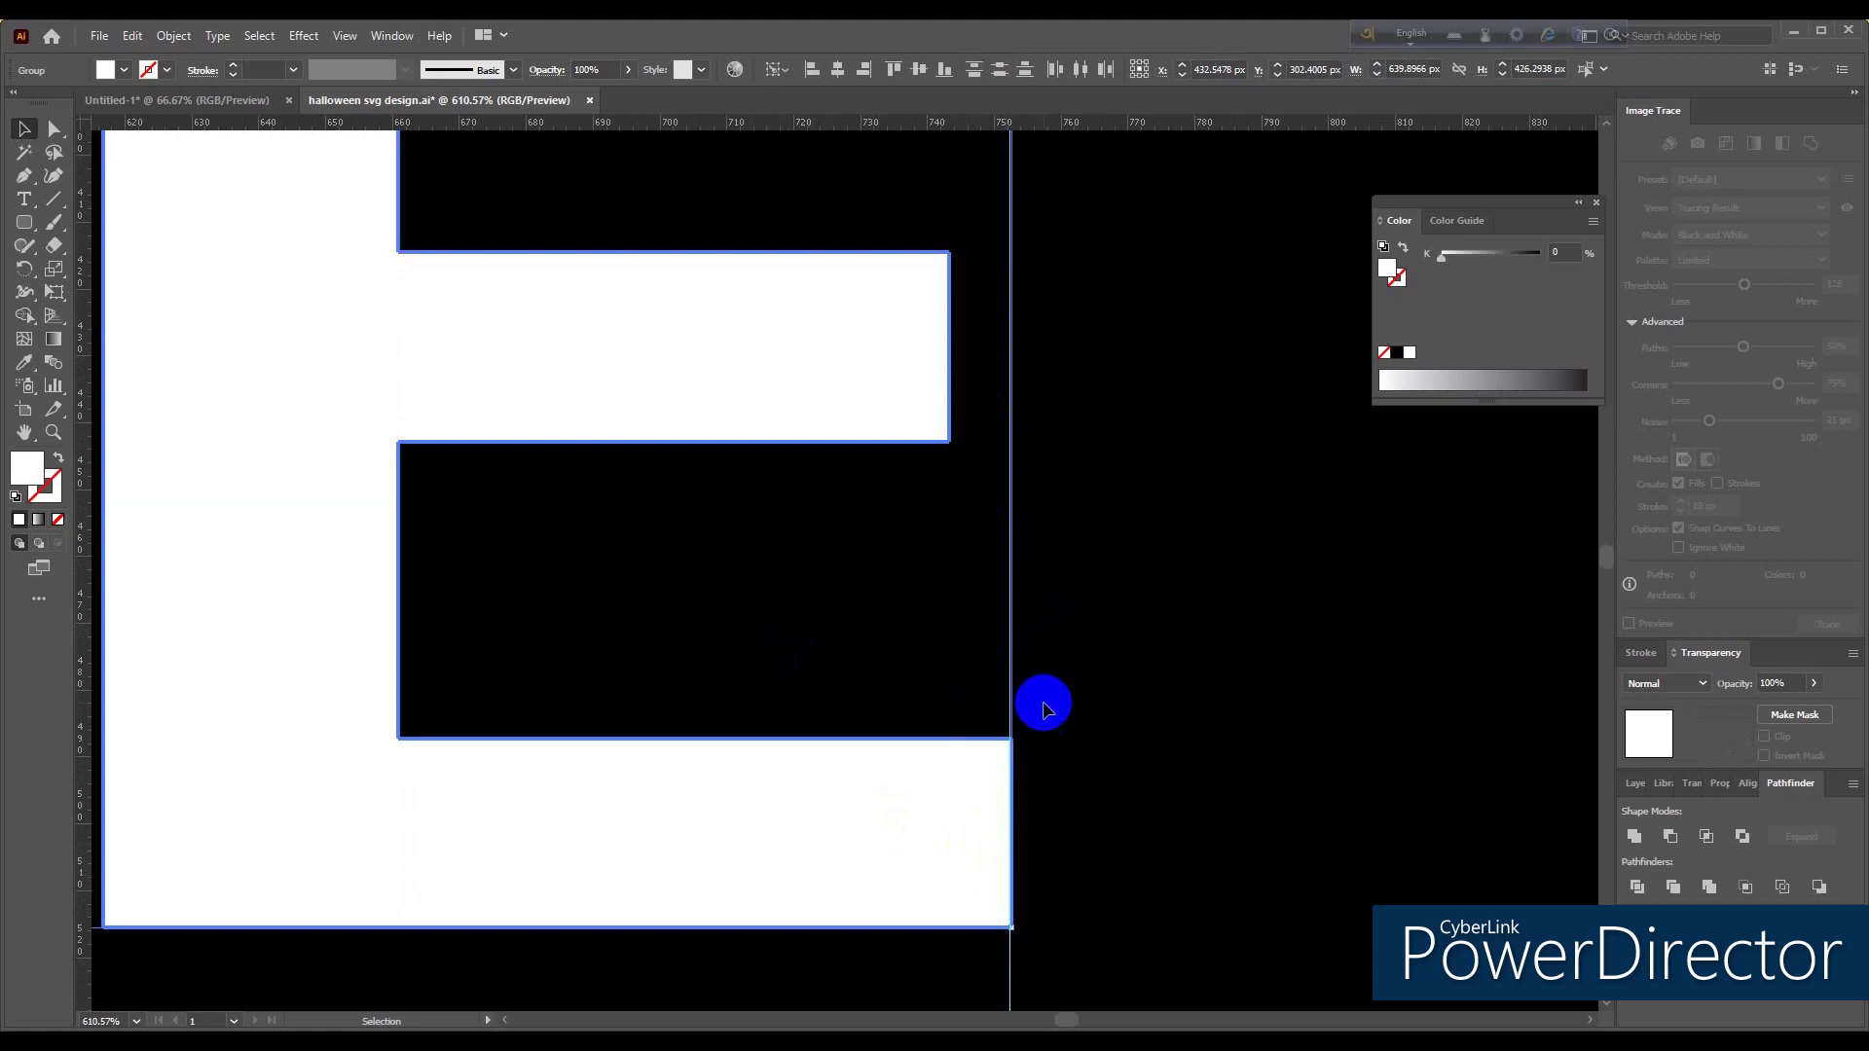
Step: Ungroup the curved white arc from the rest and select it
{"action": "scroll", "coordinate": [1043, 710], "scroll_direction": "up", "scroll_amount": 3}
{"action": "scroll", "coordinate": [990, 711], "scroll_direction": "up", "scroll_amount": 3}
{"action": "scroll", "coordinate": [982, 702], "scroll_direction": "up", "scroll_amount": 3}
{"action": "scroll", "coordinate": [948, 698], "scroll_direction": "up", "scroll_amount": 2}
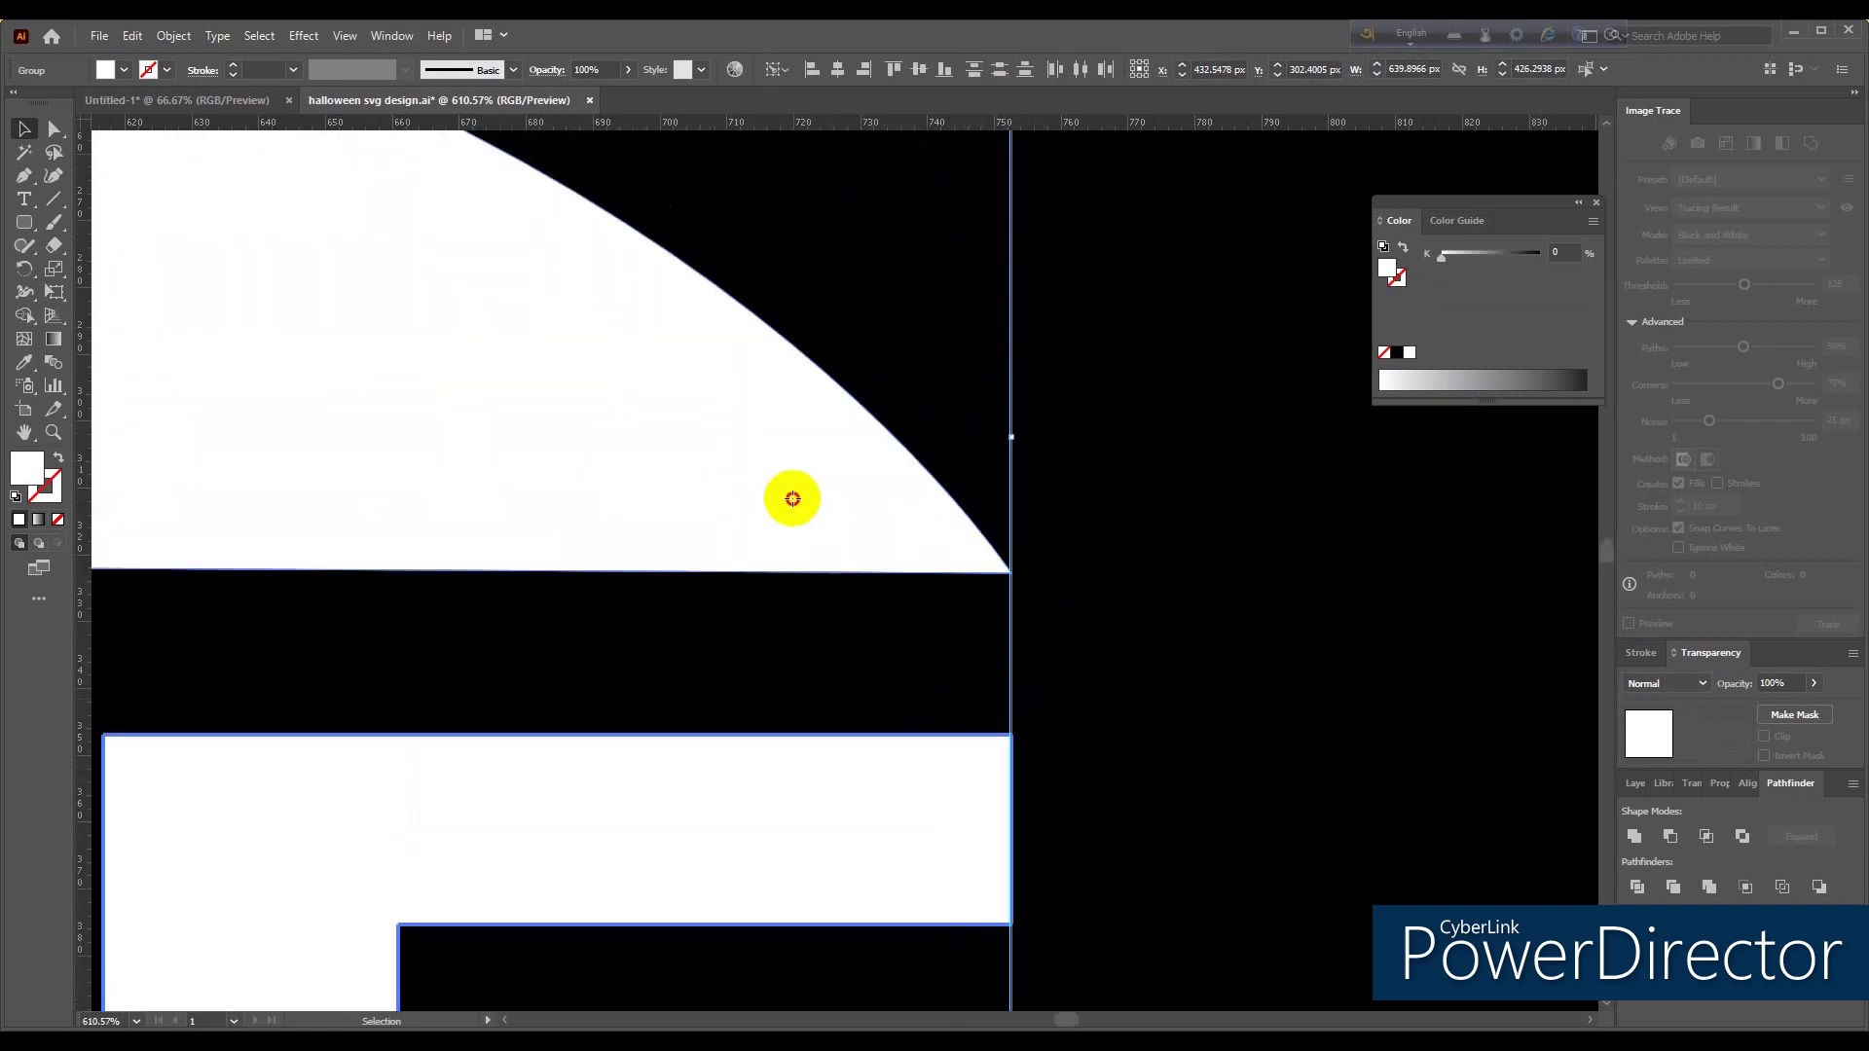
{"action": "right_click", "coordinate": [790, 495]}
{"action": "left_click", "coordinate": [860, 699]}
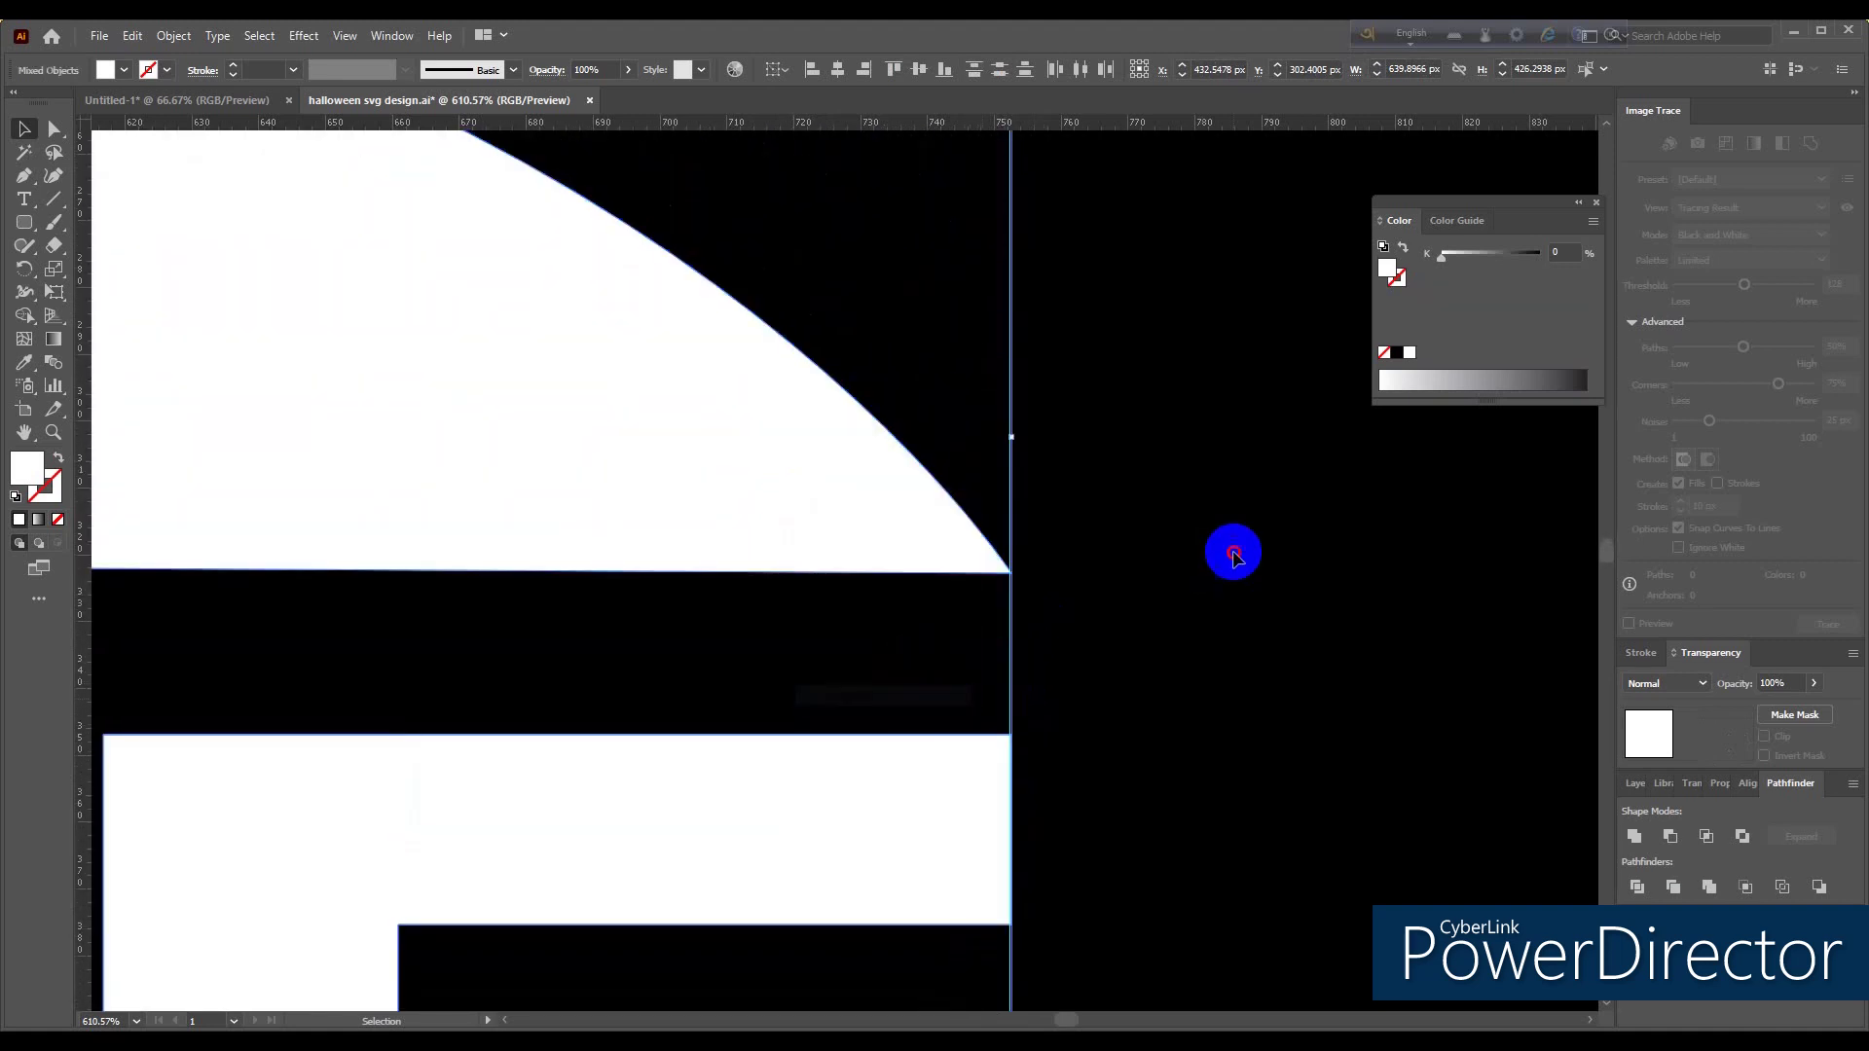
{"action": "left_click", "coordinate": [875, 488]}
Step: Stretch the white bar below the arc so its right edge meets the right guide
{"action": "scroll", "coordinate": [1009, 335], "scroll_direction": "up", "scroll_amount": 2}
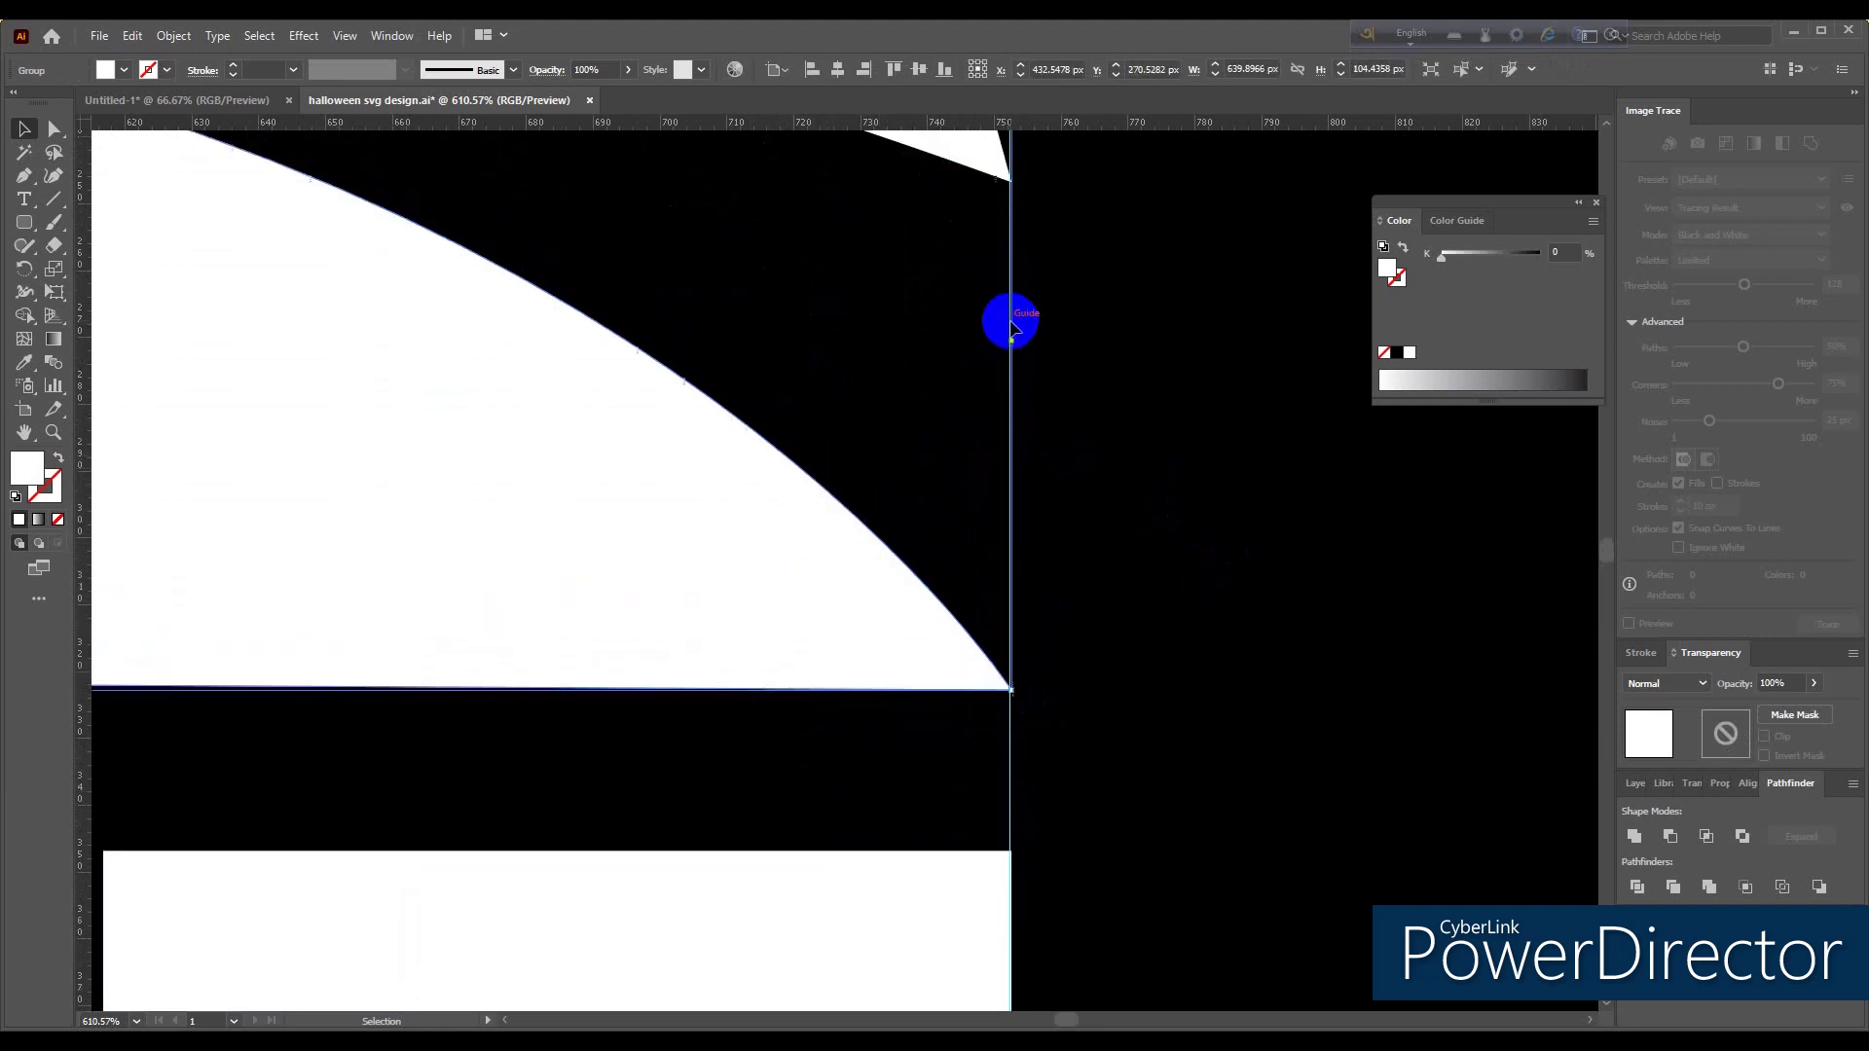
{"action": "scroll", "coordinate": [1010, 329], "scroll_direction": "up", "scroll_amount": 3}
{"action": "scroll", "coordinate": [1020, 537], "scroll_direction": "down", "scroll_amount": 3}
{"action": "scroll", "coordinate": [1013, 534], "scroll_direction": "down", "scroll_amount": 5}
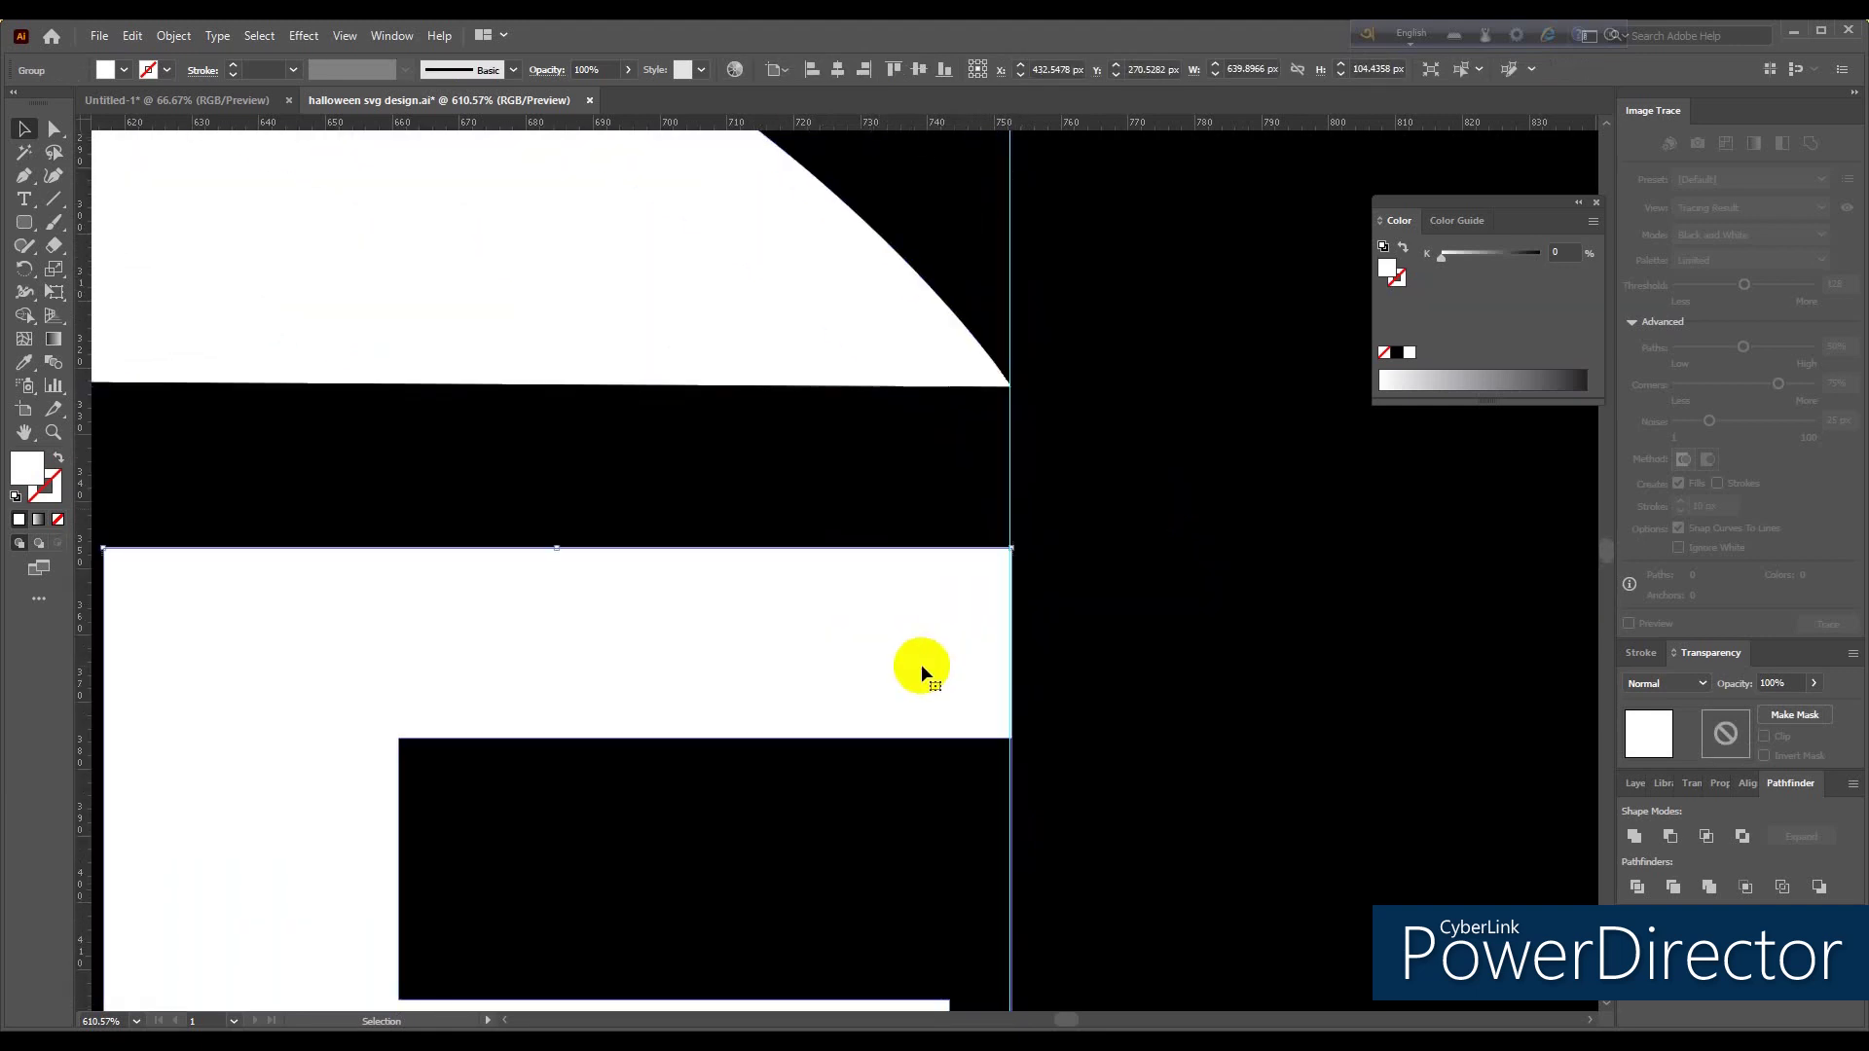
{"action": "left_click", "coordinate": [921, 671]}
{"action": "scroll", "coordinate": [936, 638], "scroll_direction": "down", "scroll_amount": 5}
{"action": "left_click_drag", "start_coordinate": [1012, 807], "coordinate": [1012, 807]}
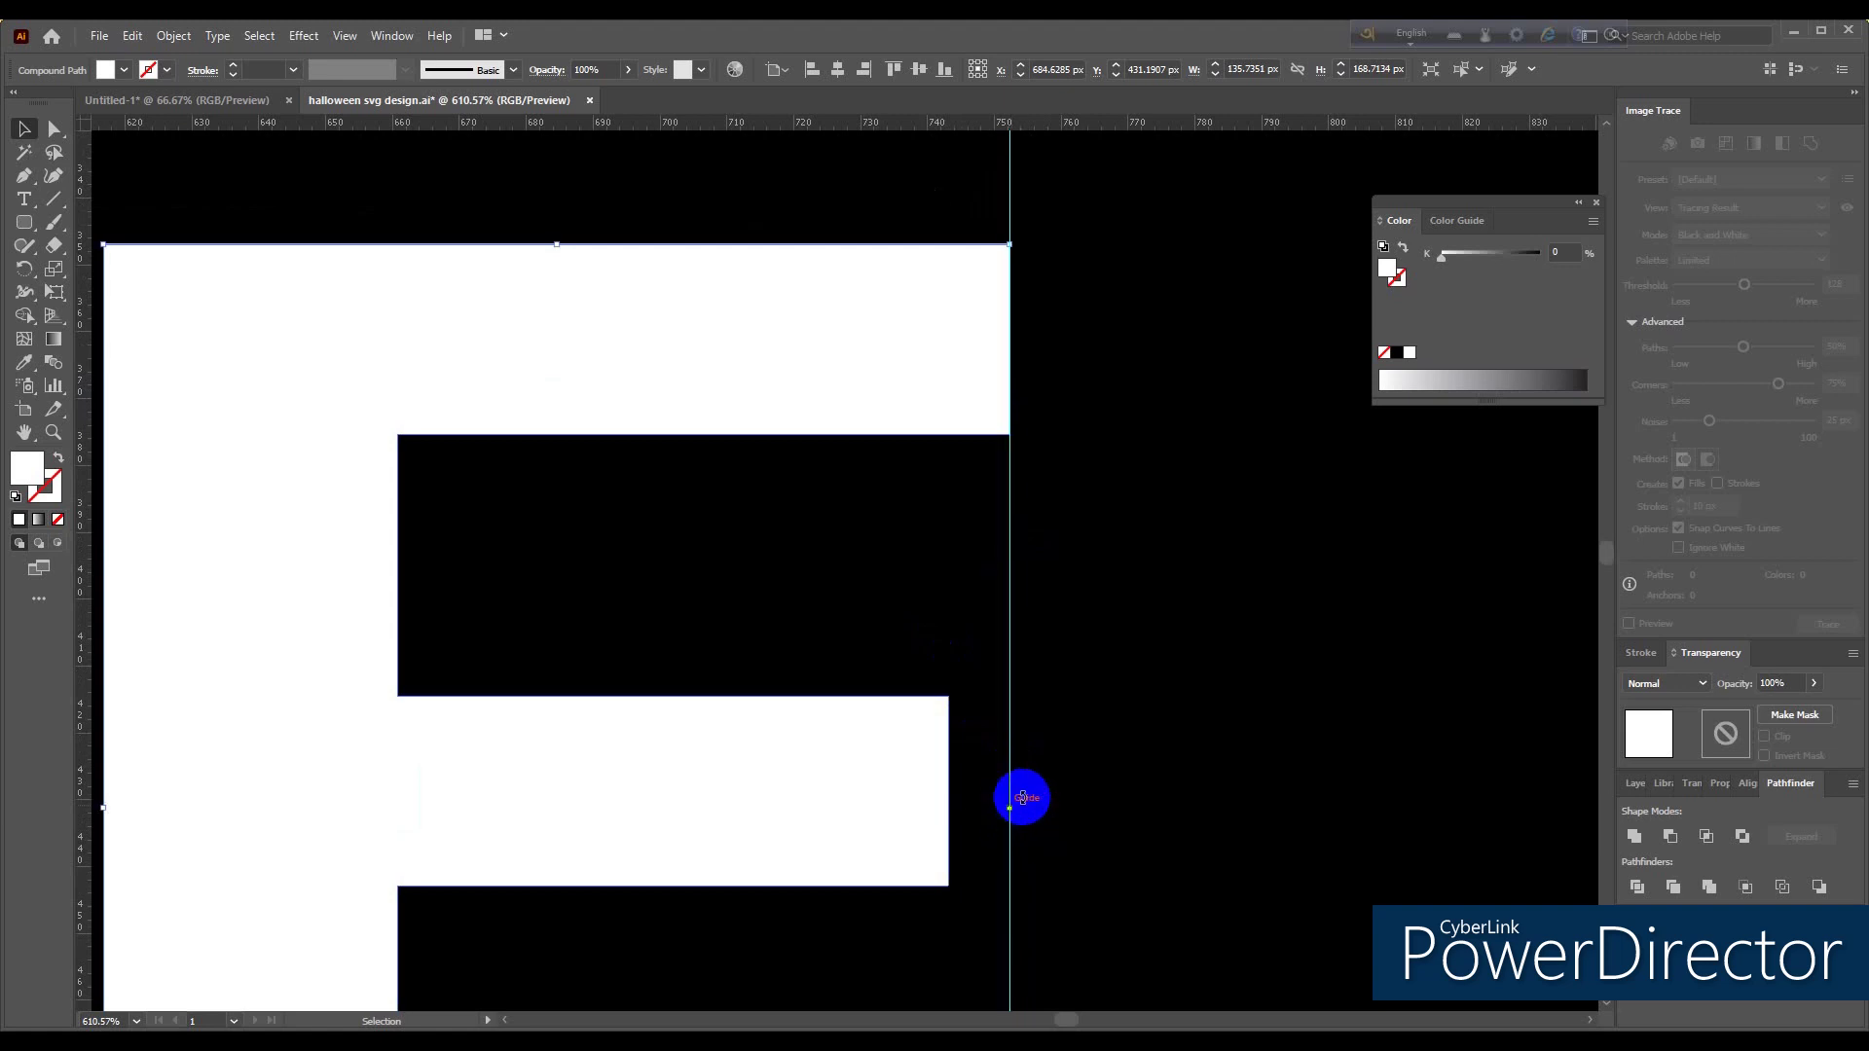
Step: Drag the curved arc's right edge to snap to the right guide
{"action": "scroll", "coordinate": [1061, 740], "scroll_direction": "up", "scroll_amount": 4}
{"action": "scroll", "coordinate": [1027, 695], "scroll_direction": "up", "scroll_amount": 4}
{"action": "scroll", "coordinate": [935, 642], "scroll_direction": "up", "scroll_amount": 2}
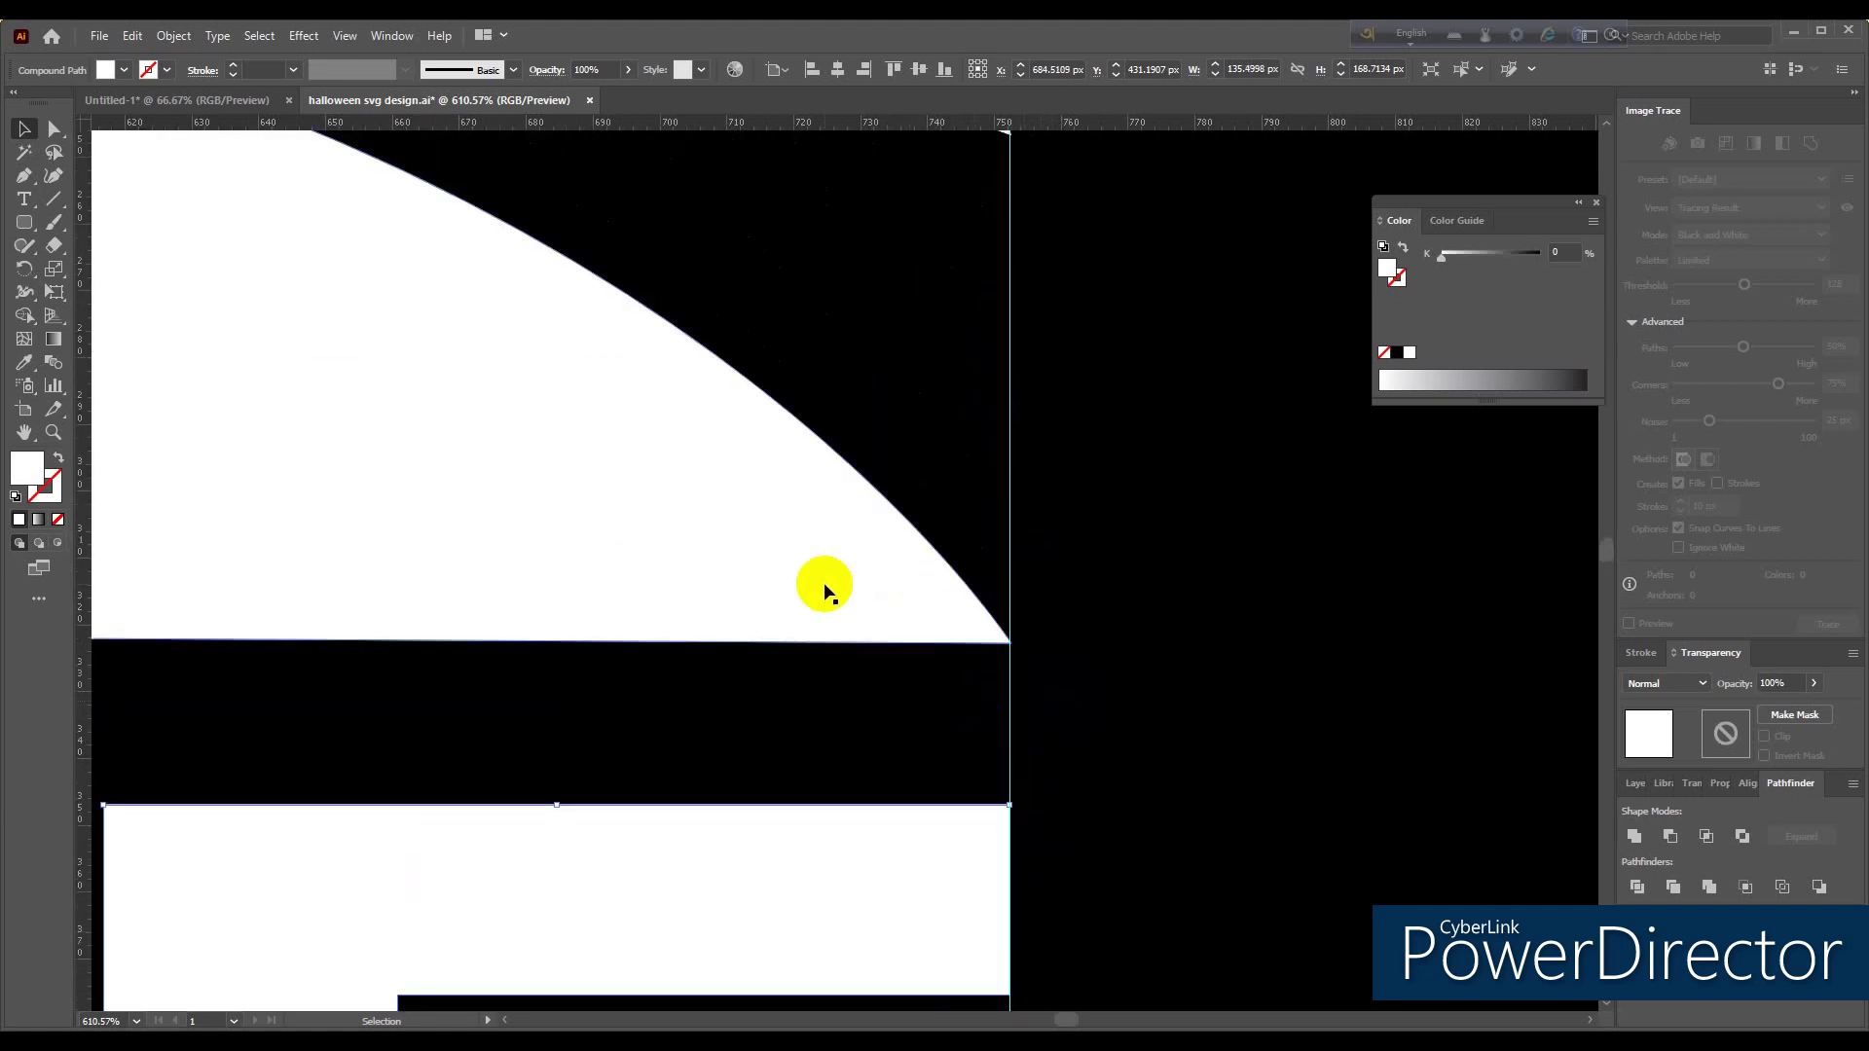
{"action": "left_click", "coordinate": [833, 533]}
{"action": "scroll", "coordinate": [866, 545], "scroll_direction": "up", "scroll_amount": 6}
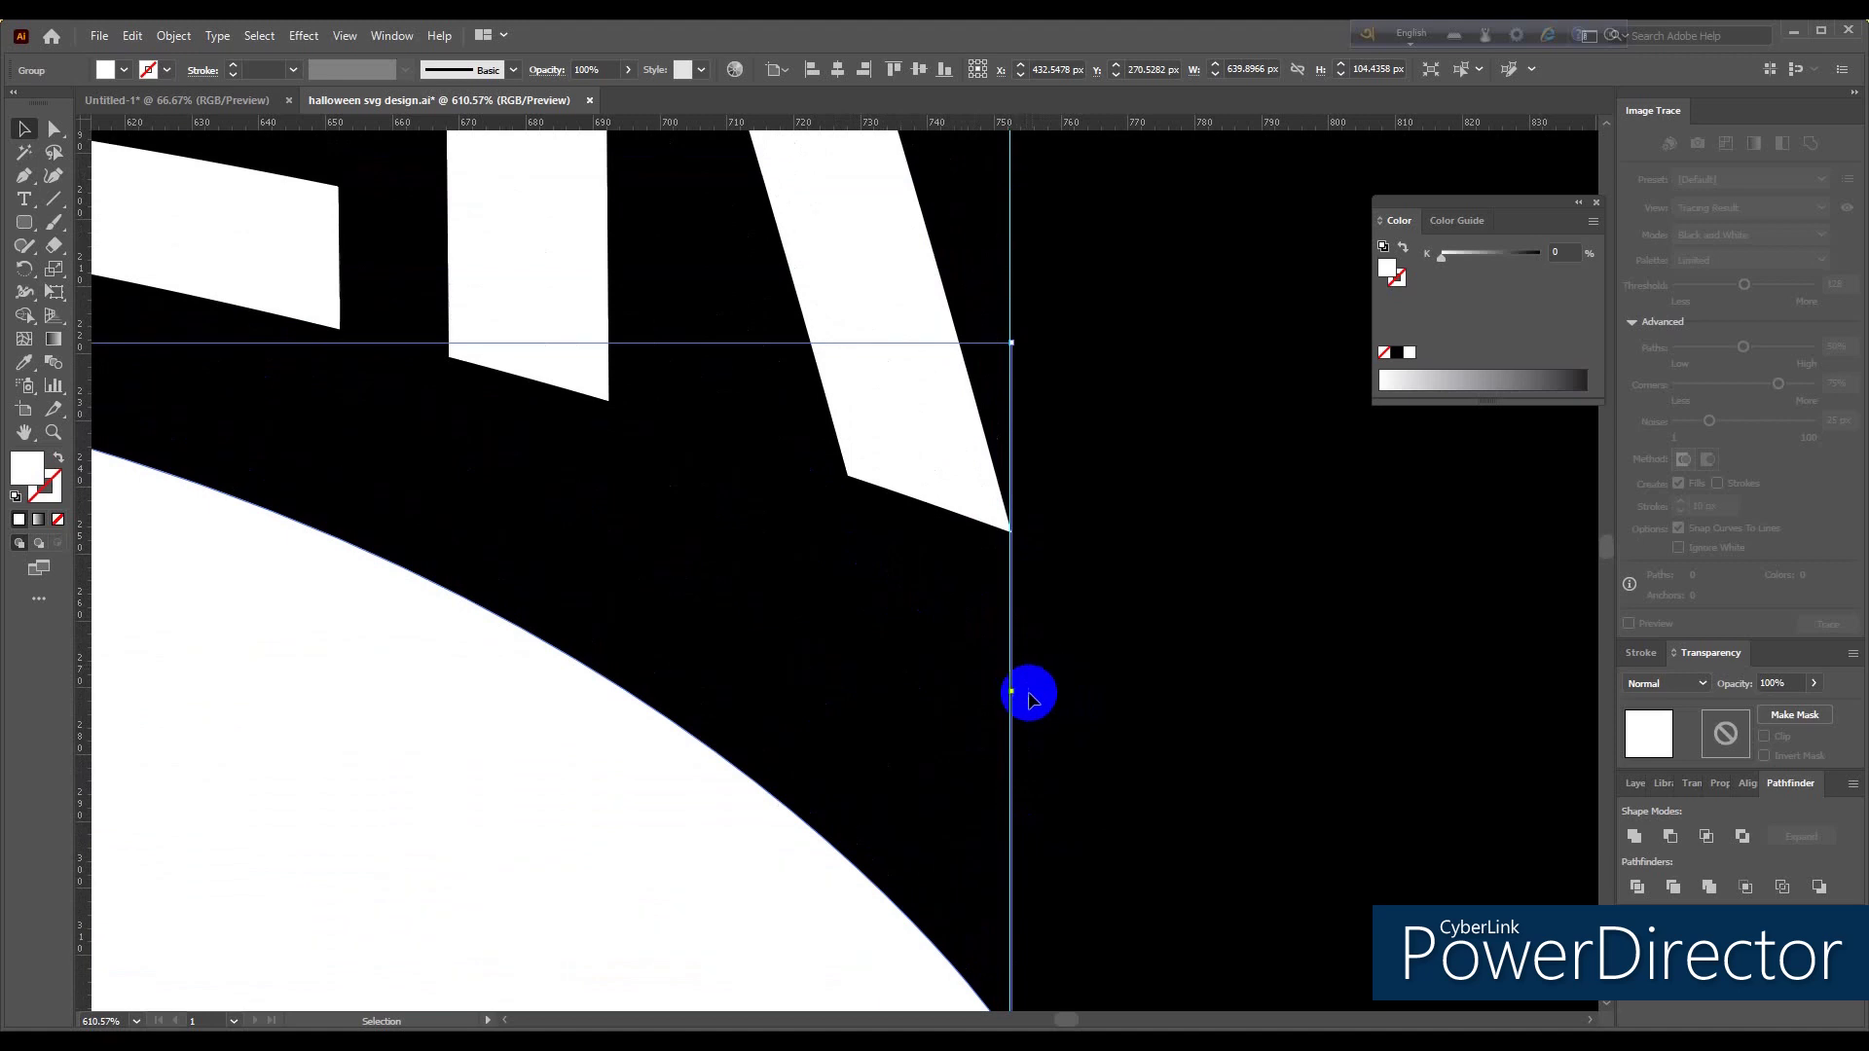
{"action": "left_click_drag", "start_coordinate": [1012, 693], "coordinate": [1011, 693]}
Step: Align the R's right edge with the right guide
{"action": "scroll", "coordinate": [1042, 655], "scroll_direction": "up", "scroll_amount": 2}
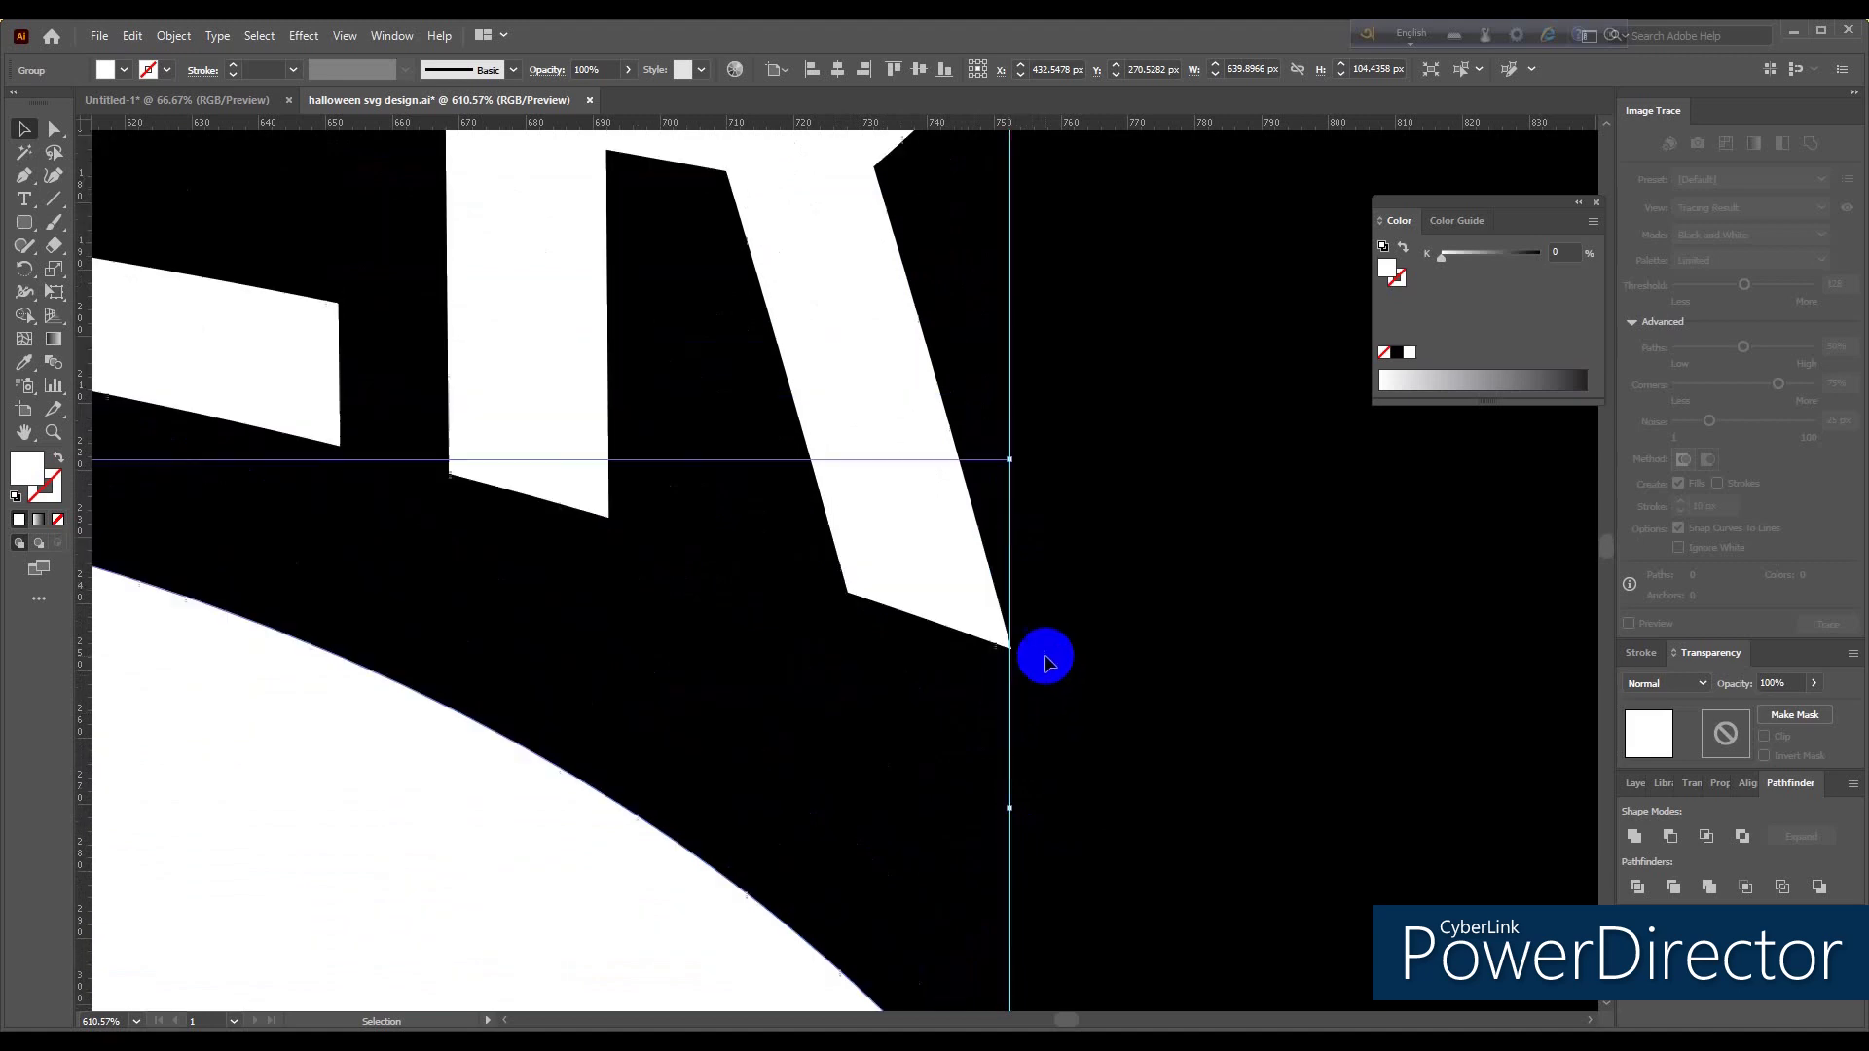
{"action": "scroll", "coordinate": [1007, 654], "scroll_direction": "up", "scroll_amount": 4}
{"action": "scroll", "coordinate": [983, 647], "scroll_direction": "up", "scroll_amount": 2}
{"action": "scroll", "coordinate": [905, 594], "scroll_direction": "up", "scroll_amount": 3}
{"action": "left_click", "coordinate": [838, 540]}
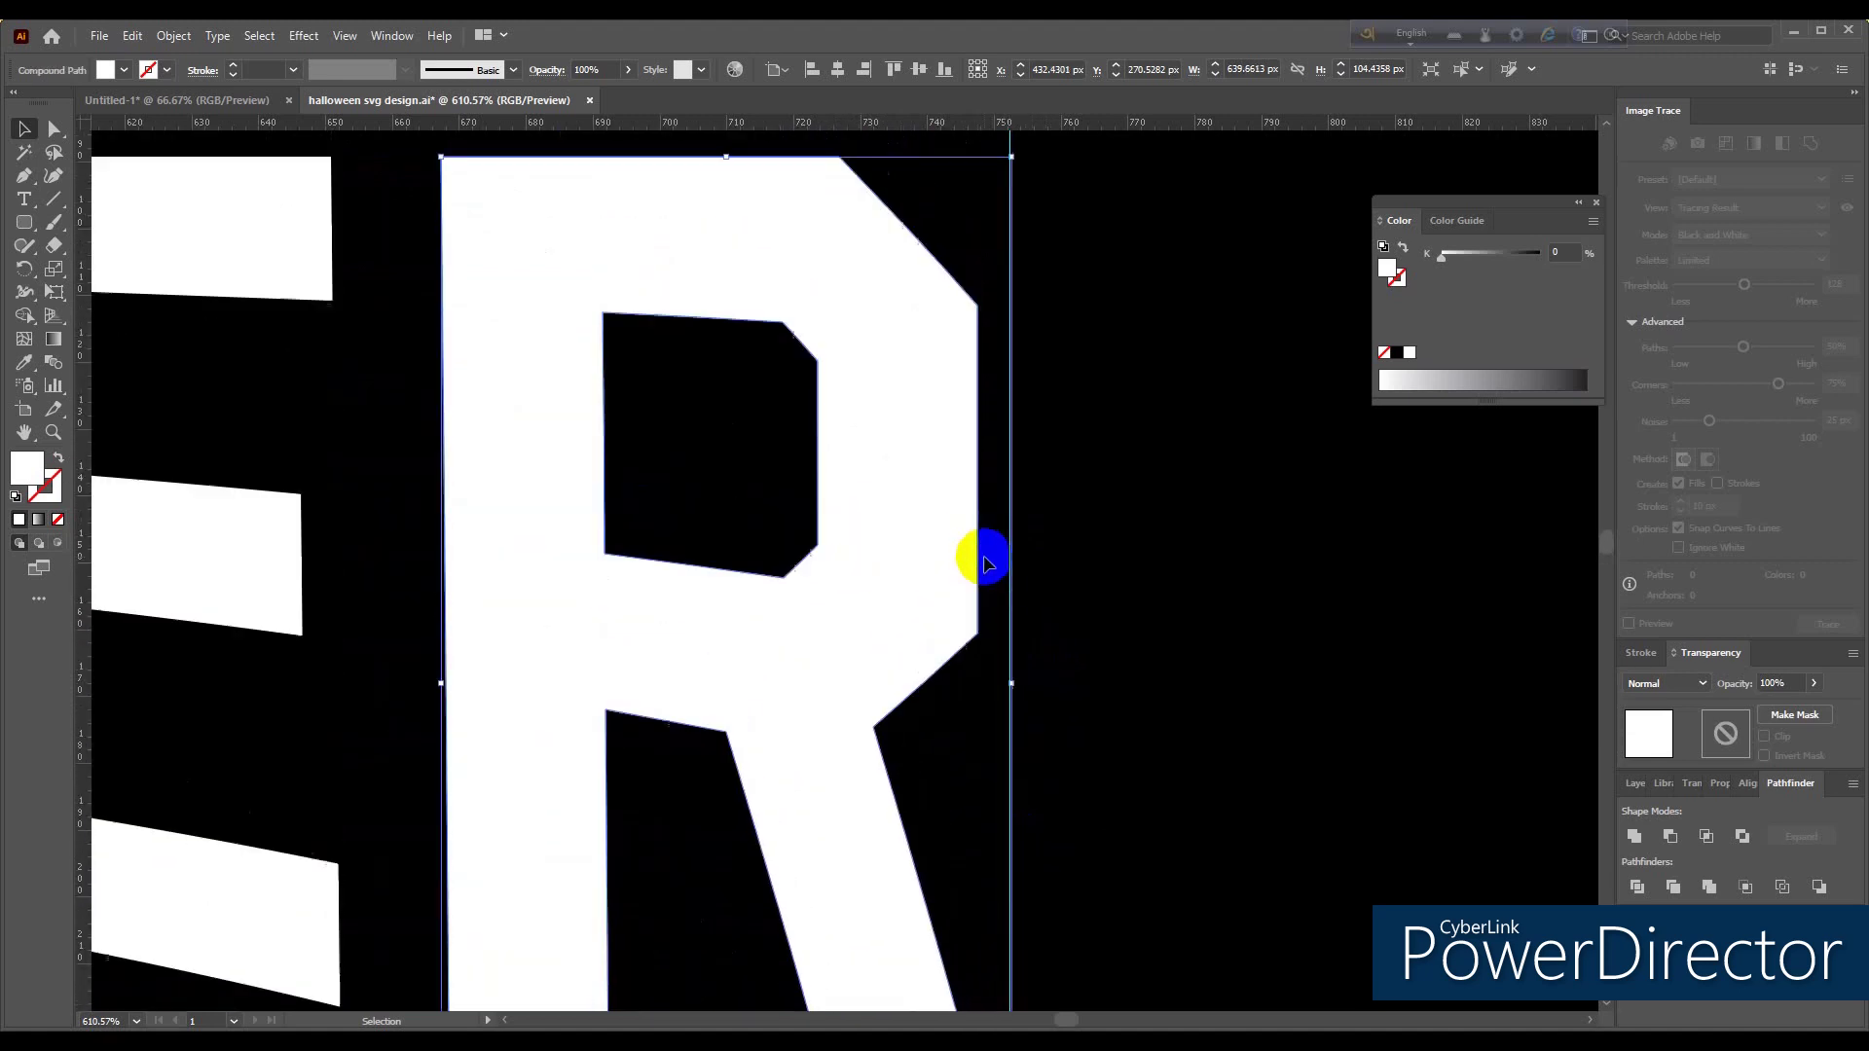
{"action": "left_click_drag", "start_coordinate": [1012, 754], "coordinate": [1032, 734]}
{"action": "scroll", "coordinate": [1009, 754], "scroll_direction": "up", "scroll_amount": 3}
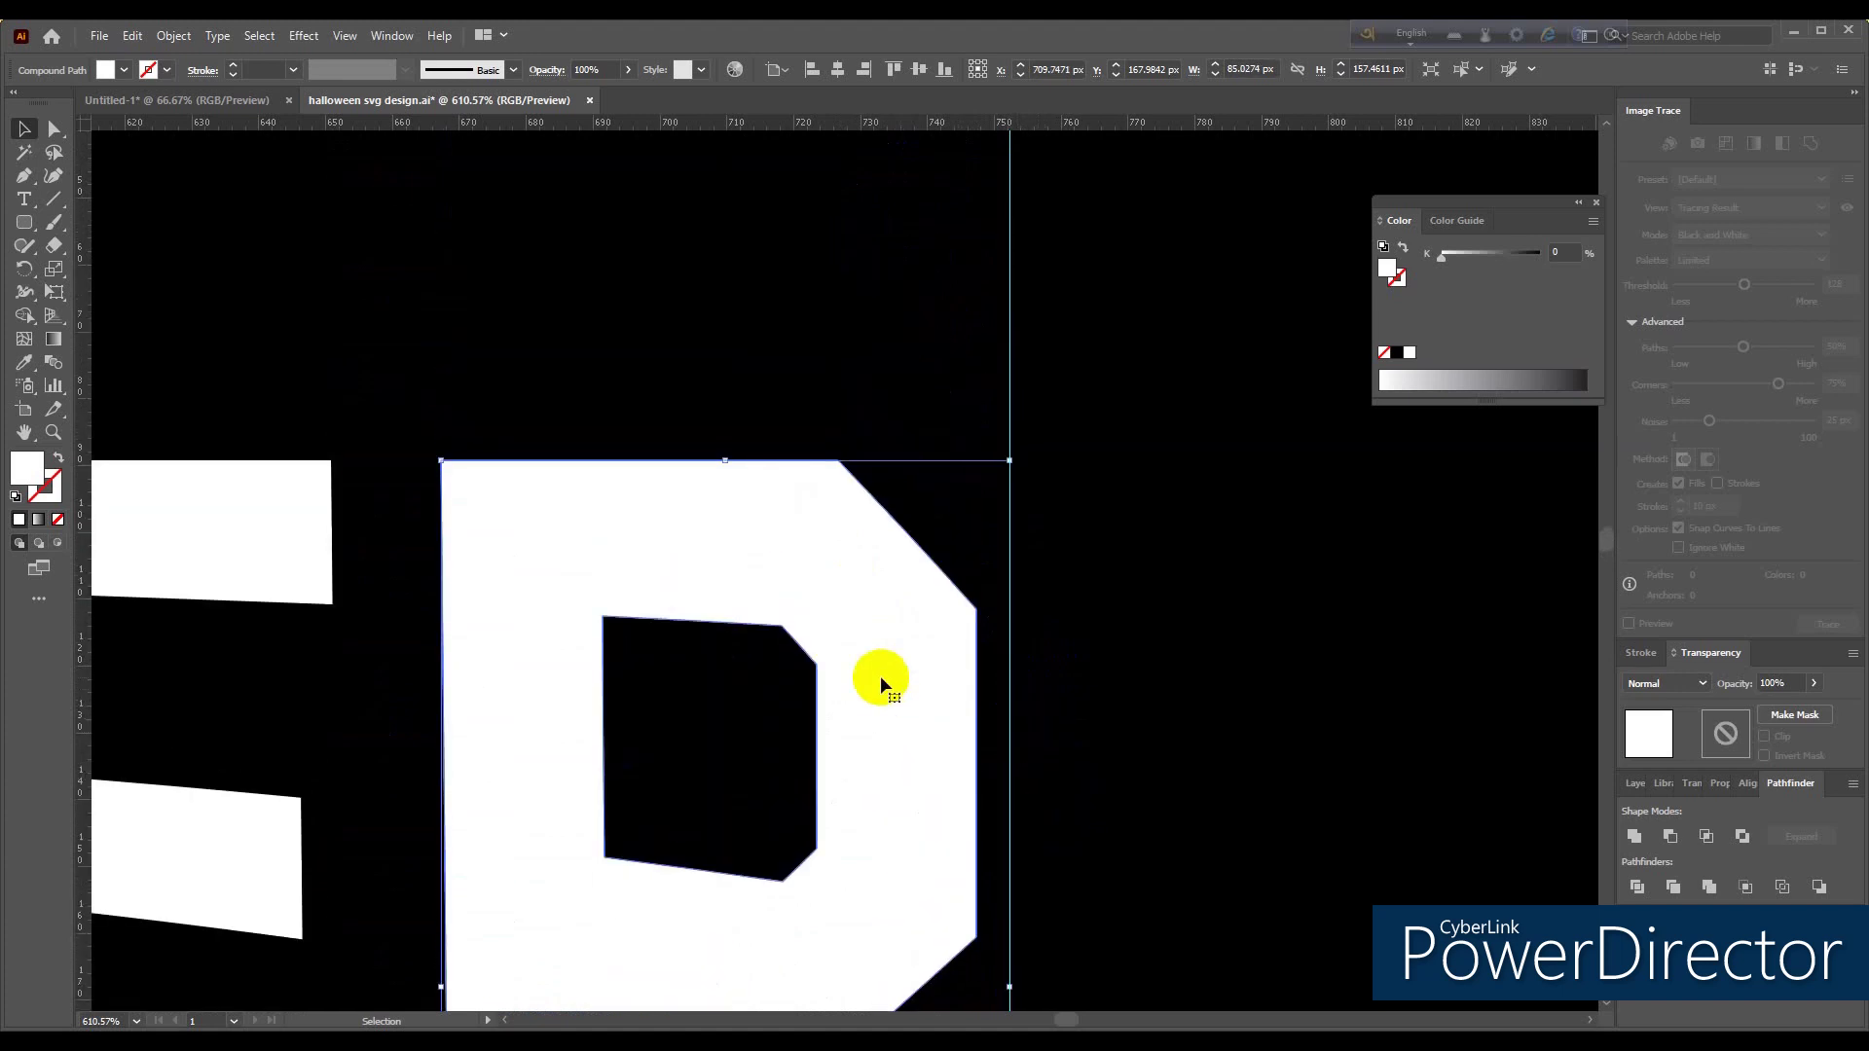
{"action": "scroll", "coordinate": [759, 668], "scroll_direction": "left", "scroll_amount": 2}
Step: Scroll over to the left guide and snap the F's left edge to it
{"action": "scroll", "coordinate": [625, 660], "scroll_direction": "left", "scroll_amount": 3}
{"action": "scroll", "coordinate": [568, 660], "scroll_direction": "left", "scroll_amount": 6}
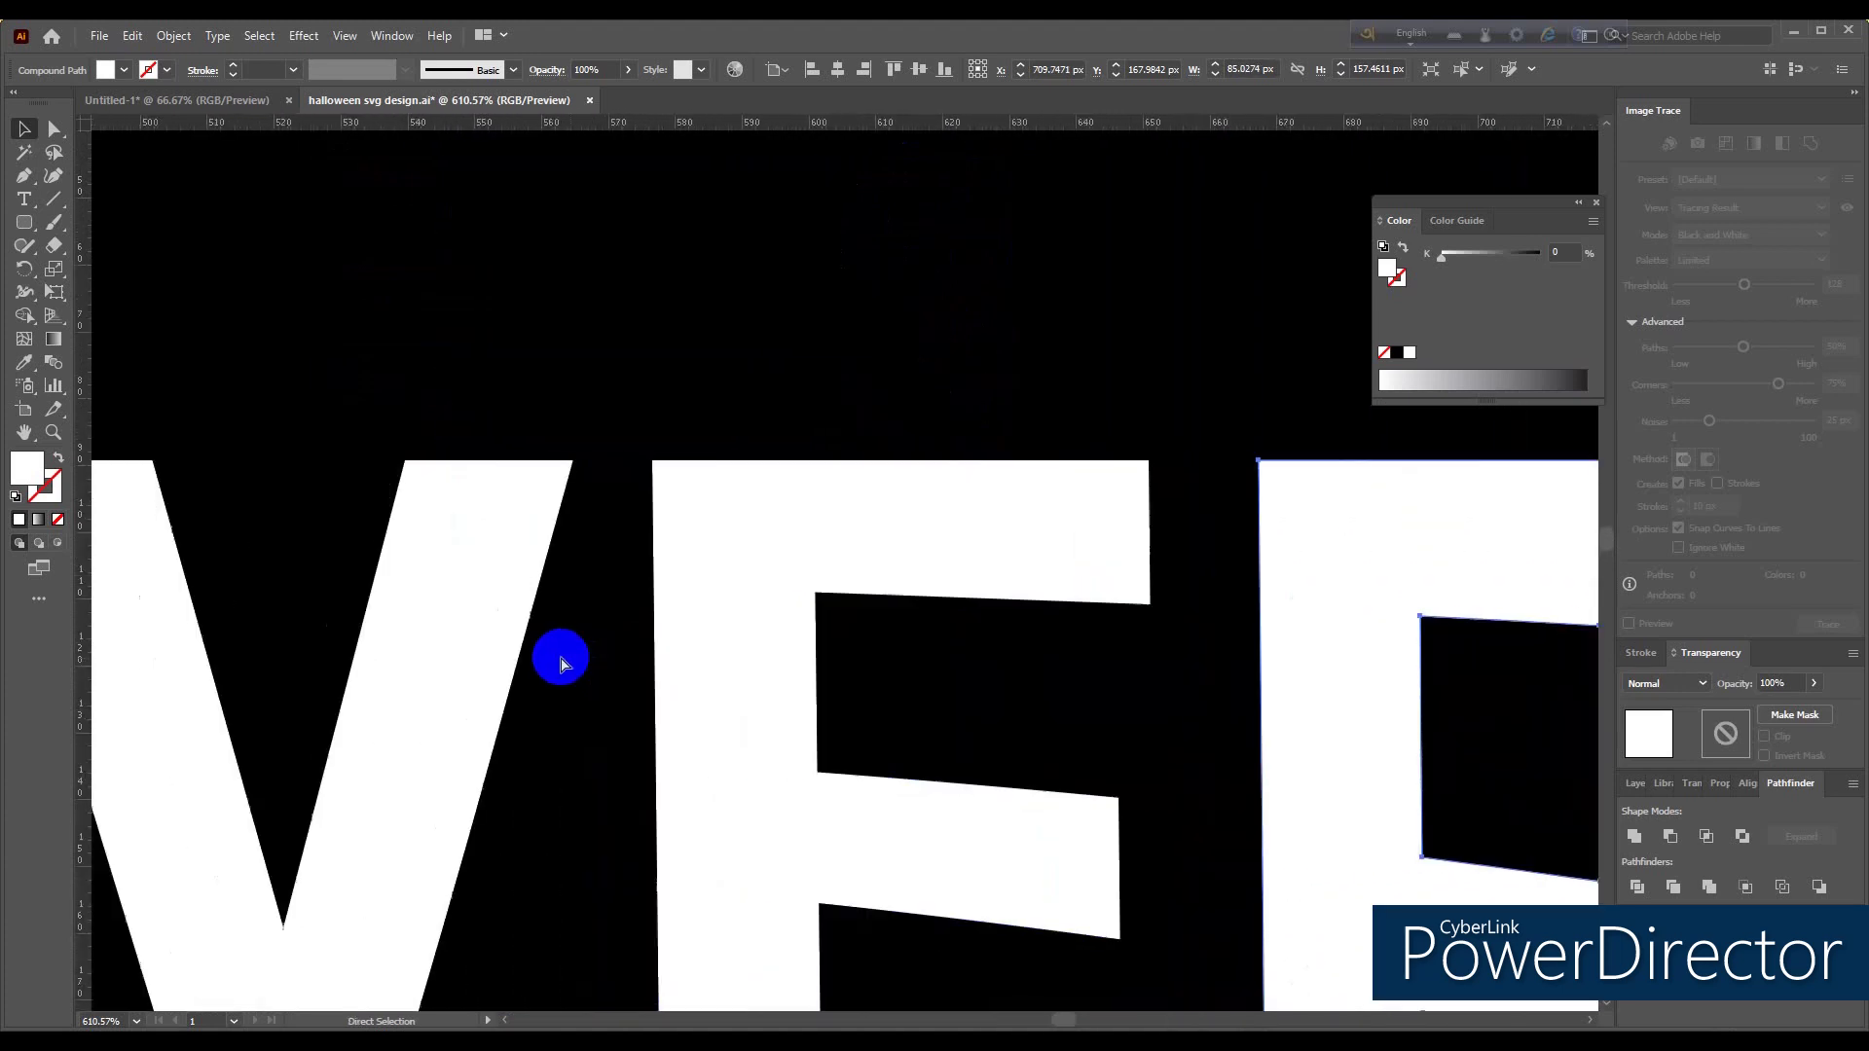
{"action": "scroll", "coordinate": [561, 664], "scroll_direction": "left", "scroll_amount": 6}
{"action": "scroll", "coordinate": [556, 647], "scroll_direction": "left", "scroll_amount": 3}
{"action": "scroll", "coordinate": [535, 627], "scroll_direction": "left", "scroll_amount": 4}
{"action": "scroll", "coordinate": [547, 627], "scroll_direction": "left", "scroll_amount": 4}
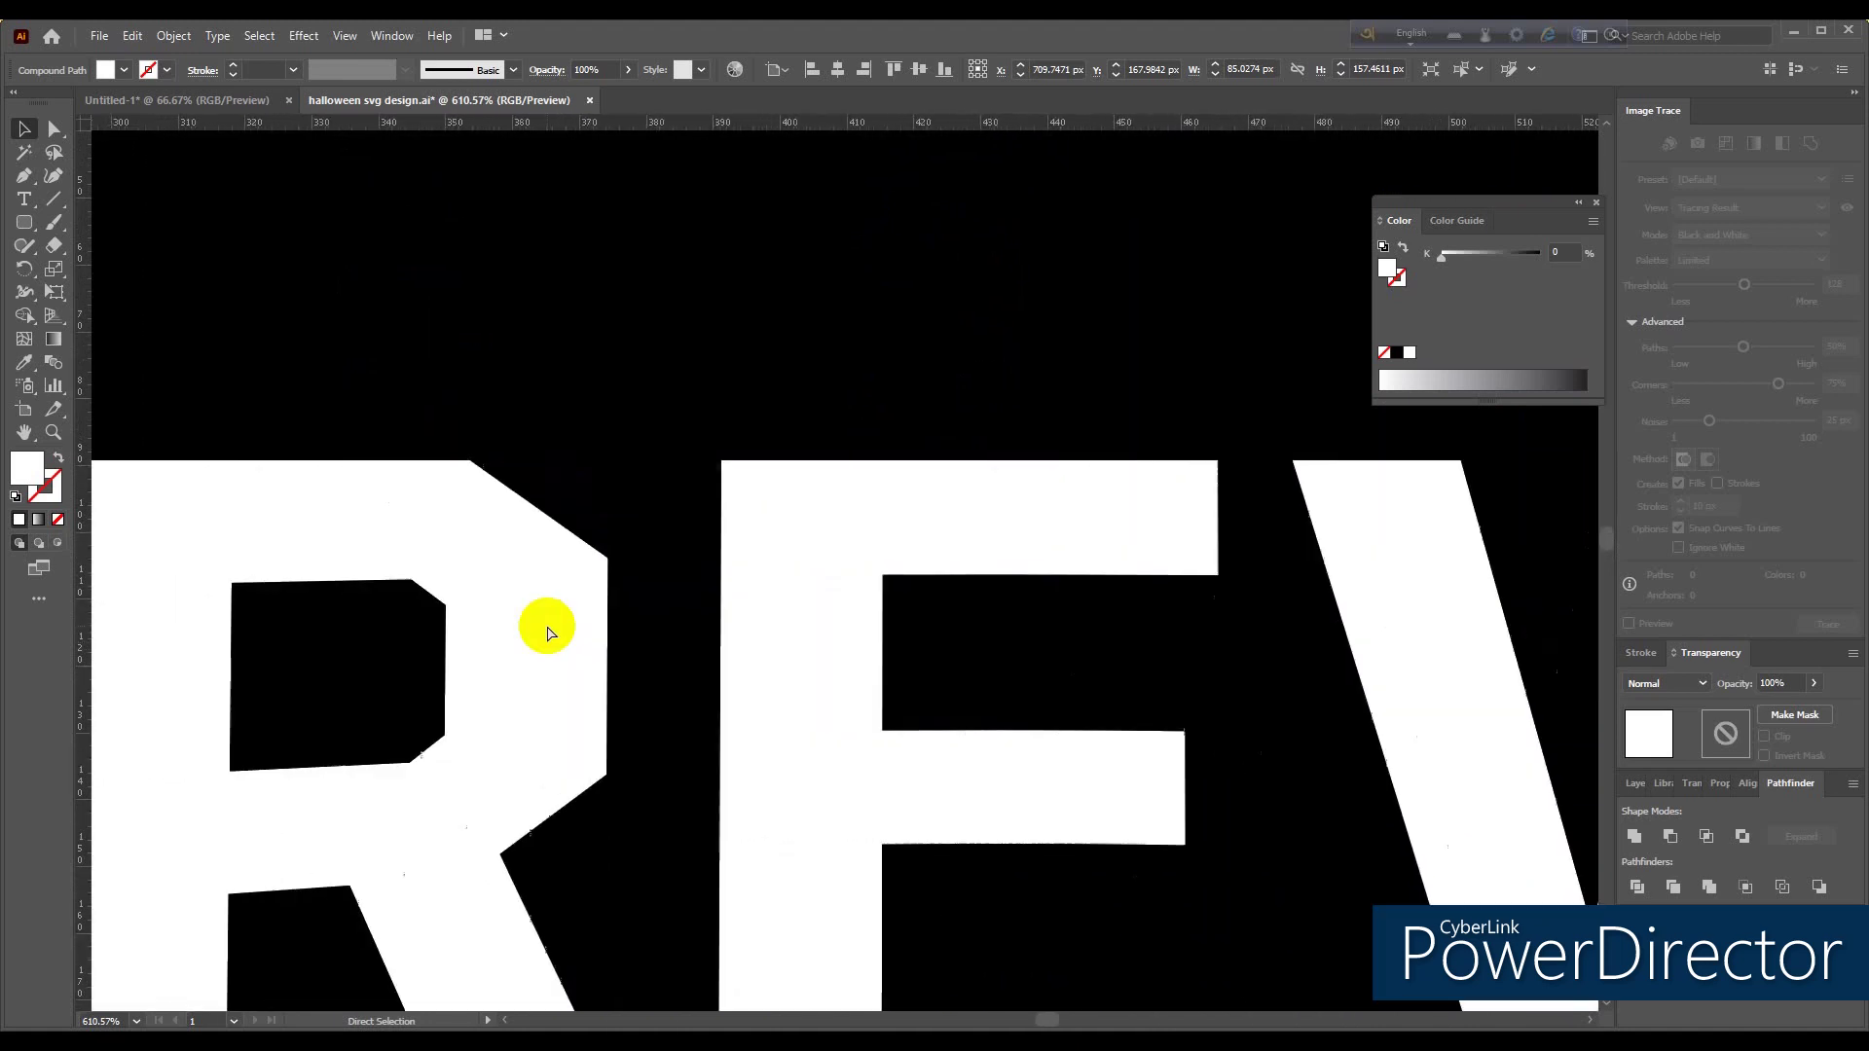
{"action": "scroll", "coordinate": [545, 623], "scroll_direction": "left", "scroll_amount": 4}
{"action": "scroll", "coordinate": [538, 617], "scroll_direction": "left", "scroll_amount": 4}
{"action": "scroll", "coordinate": [532, 617], "scroll_direction": "left", "scroll_amount": 4}
{"action": "scroll", "coordinate": [530, 623], "scroll_direction": "left", "scroll_amount": 3}
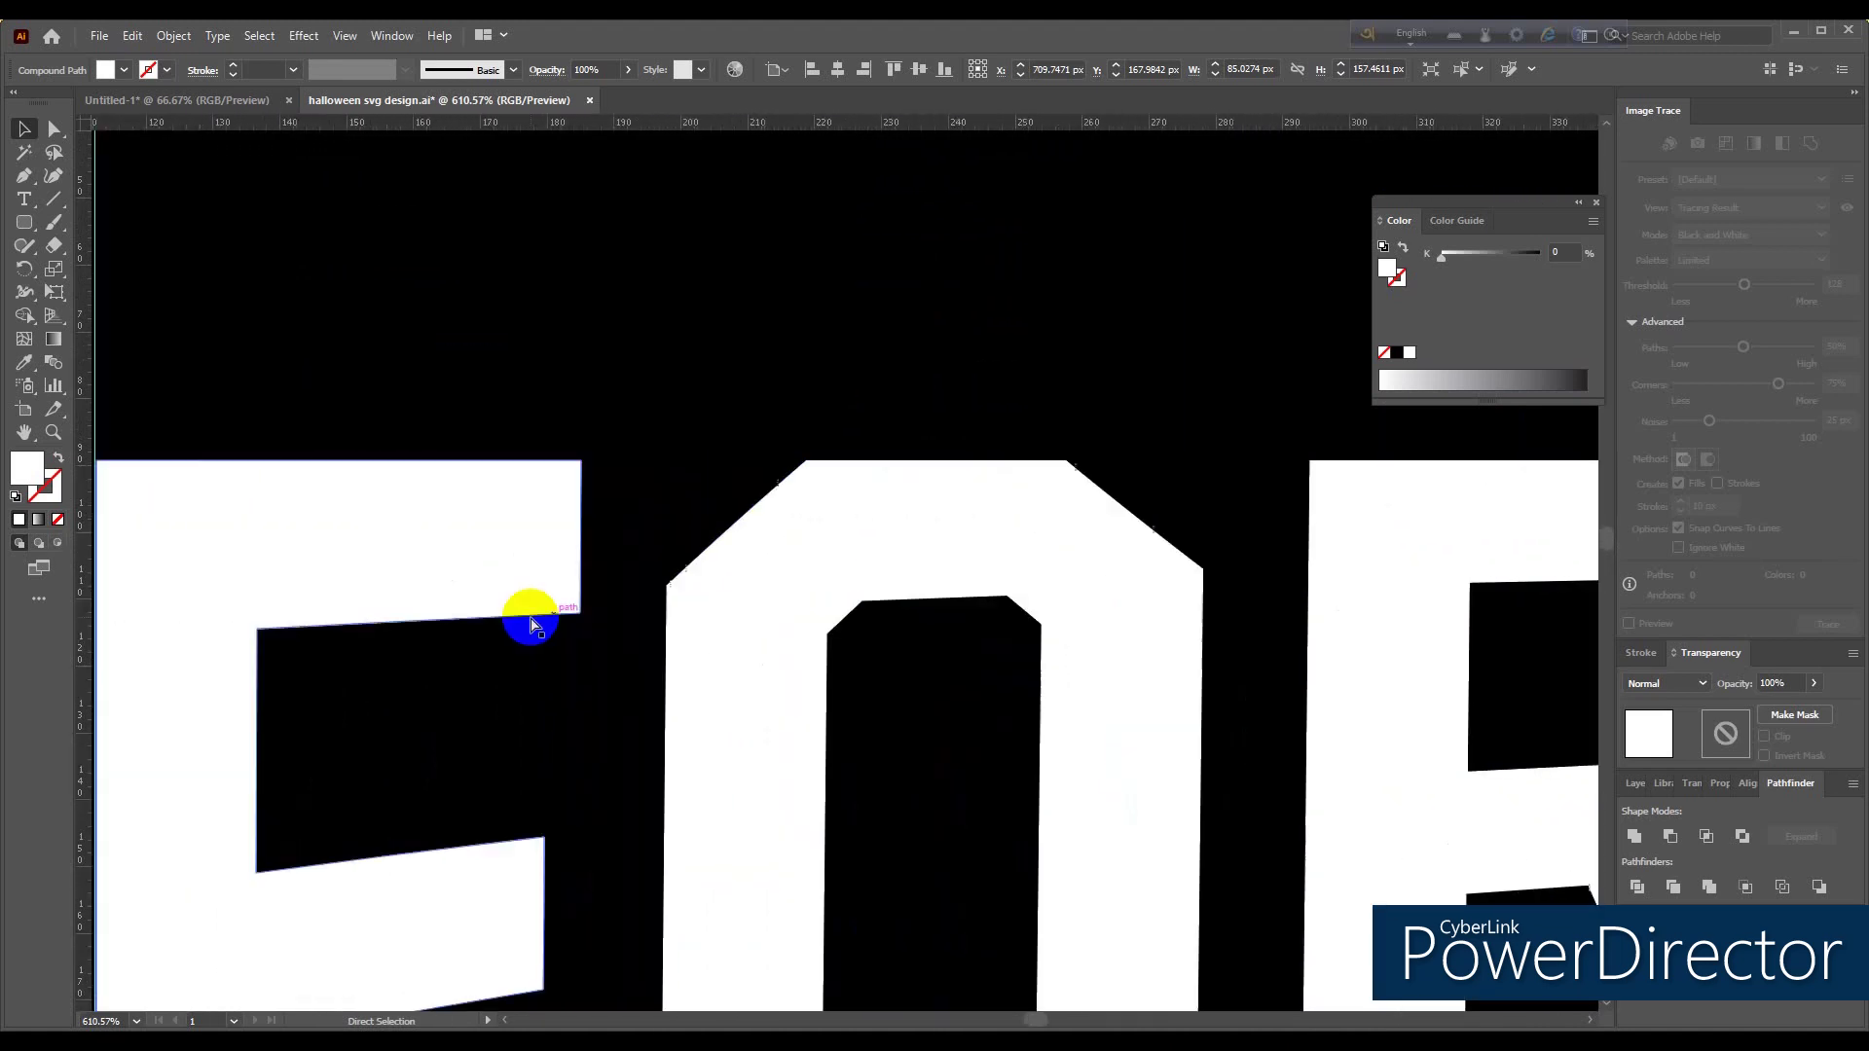
{"action": "scroll", "coordinate": [516, 623], "scroll_direction": "left", "scroll_amount": 3}
{"action": "scroll", "coordinate": [506, 622], "scroll_direction": "left", "scroll_amount": 2}
{"action": "scroll", "coordinate": [564, 608], "scroll_direction": "left", "scroll_amount": 1}
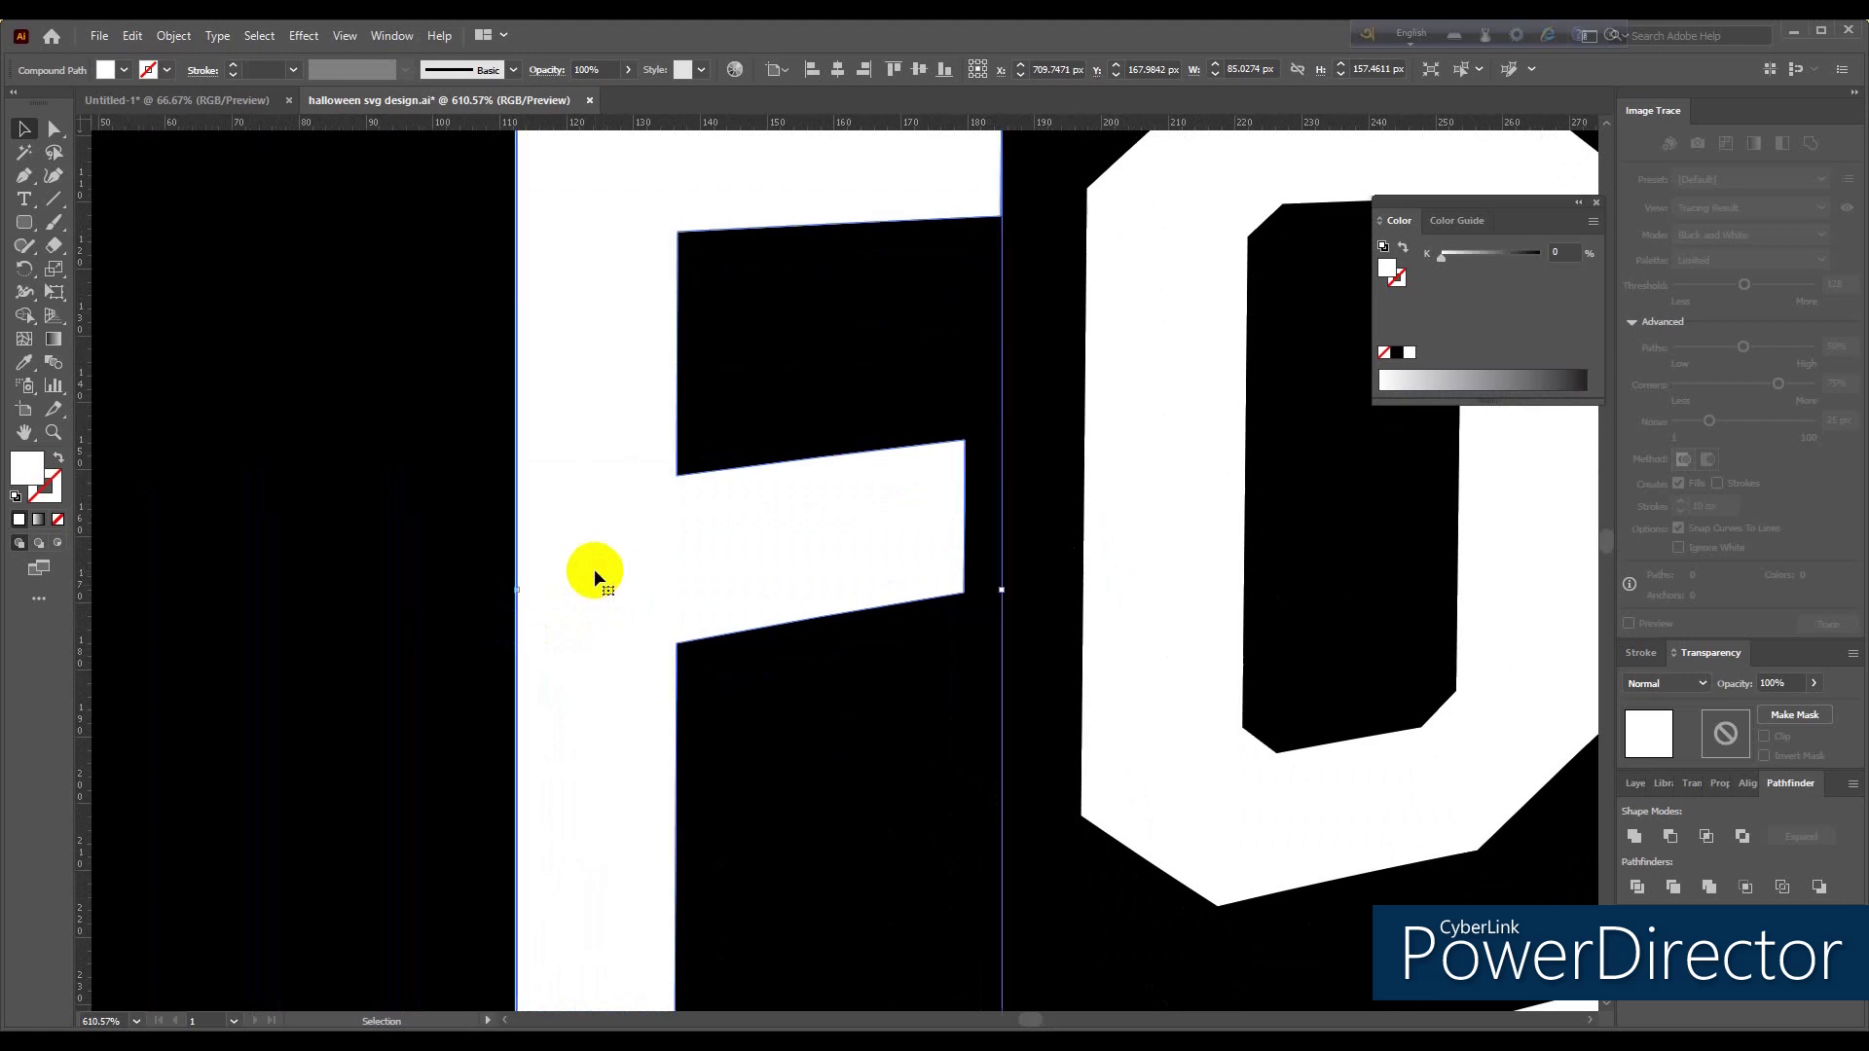
{"action": "scroll", "coordinate": [594, 574], "scroll_direction": "down", "scroll_amount": 2}
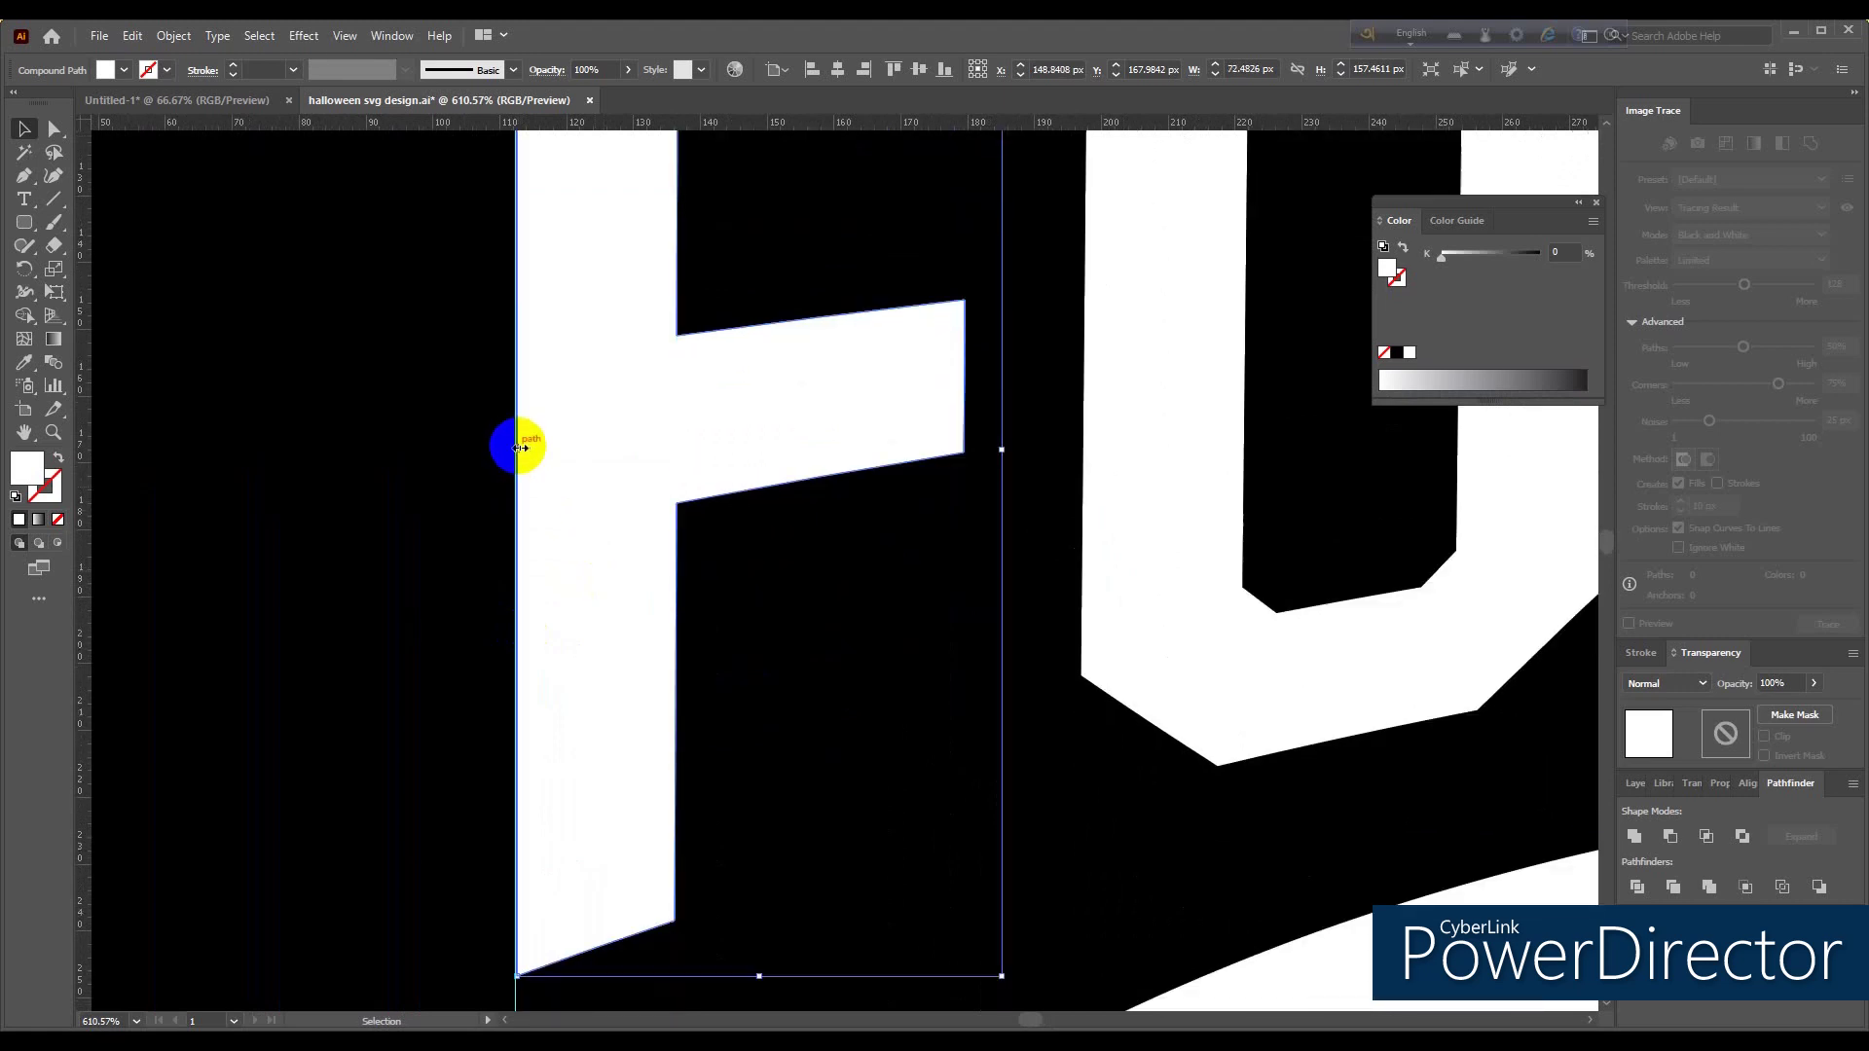
{"action": "left_click_drag", "start_coordinate": [519, 449], "coordinate": [517, 449]}
Step: Drag the large curved arc's left edge to the left guide
{"action": "scroll", "coordinate": [555, 487], "scroll_direction": "down", "scroll_amount": 2}
{"action": "scroll", "coordinate": [555, 487], "scroll_direction": "down", "scroll_amount": 5}
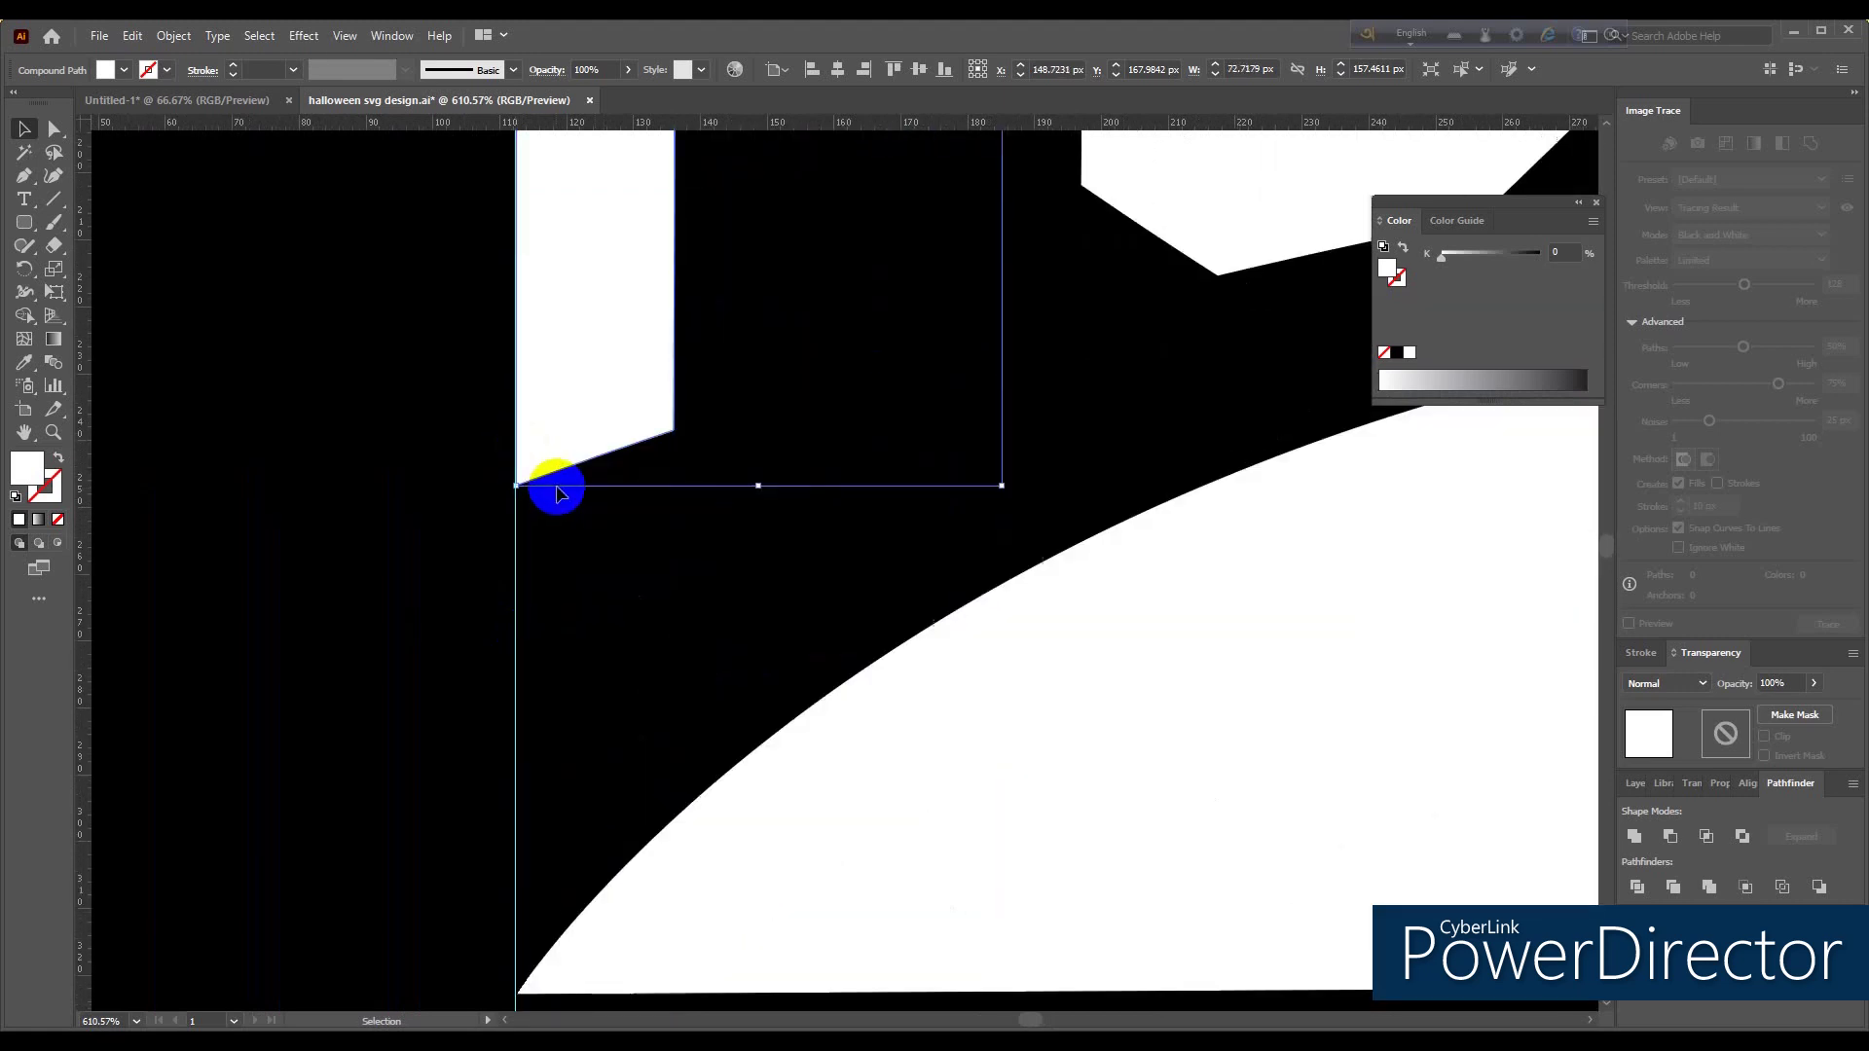
{"action": "scroll", "coordinate": [584, 526], "scroll_direction": "down", "scroll_amount": 5}
{"action": "left_click", "coordinate": [601, 558]}
{"action": "scroll", "coordinate": [533, 438], "scroll_direction": "up", "scroll_amount": 1}
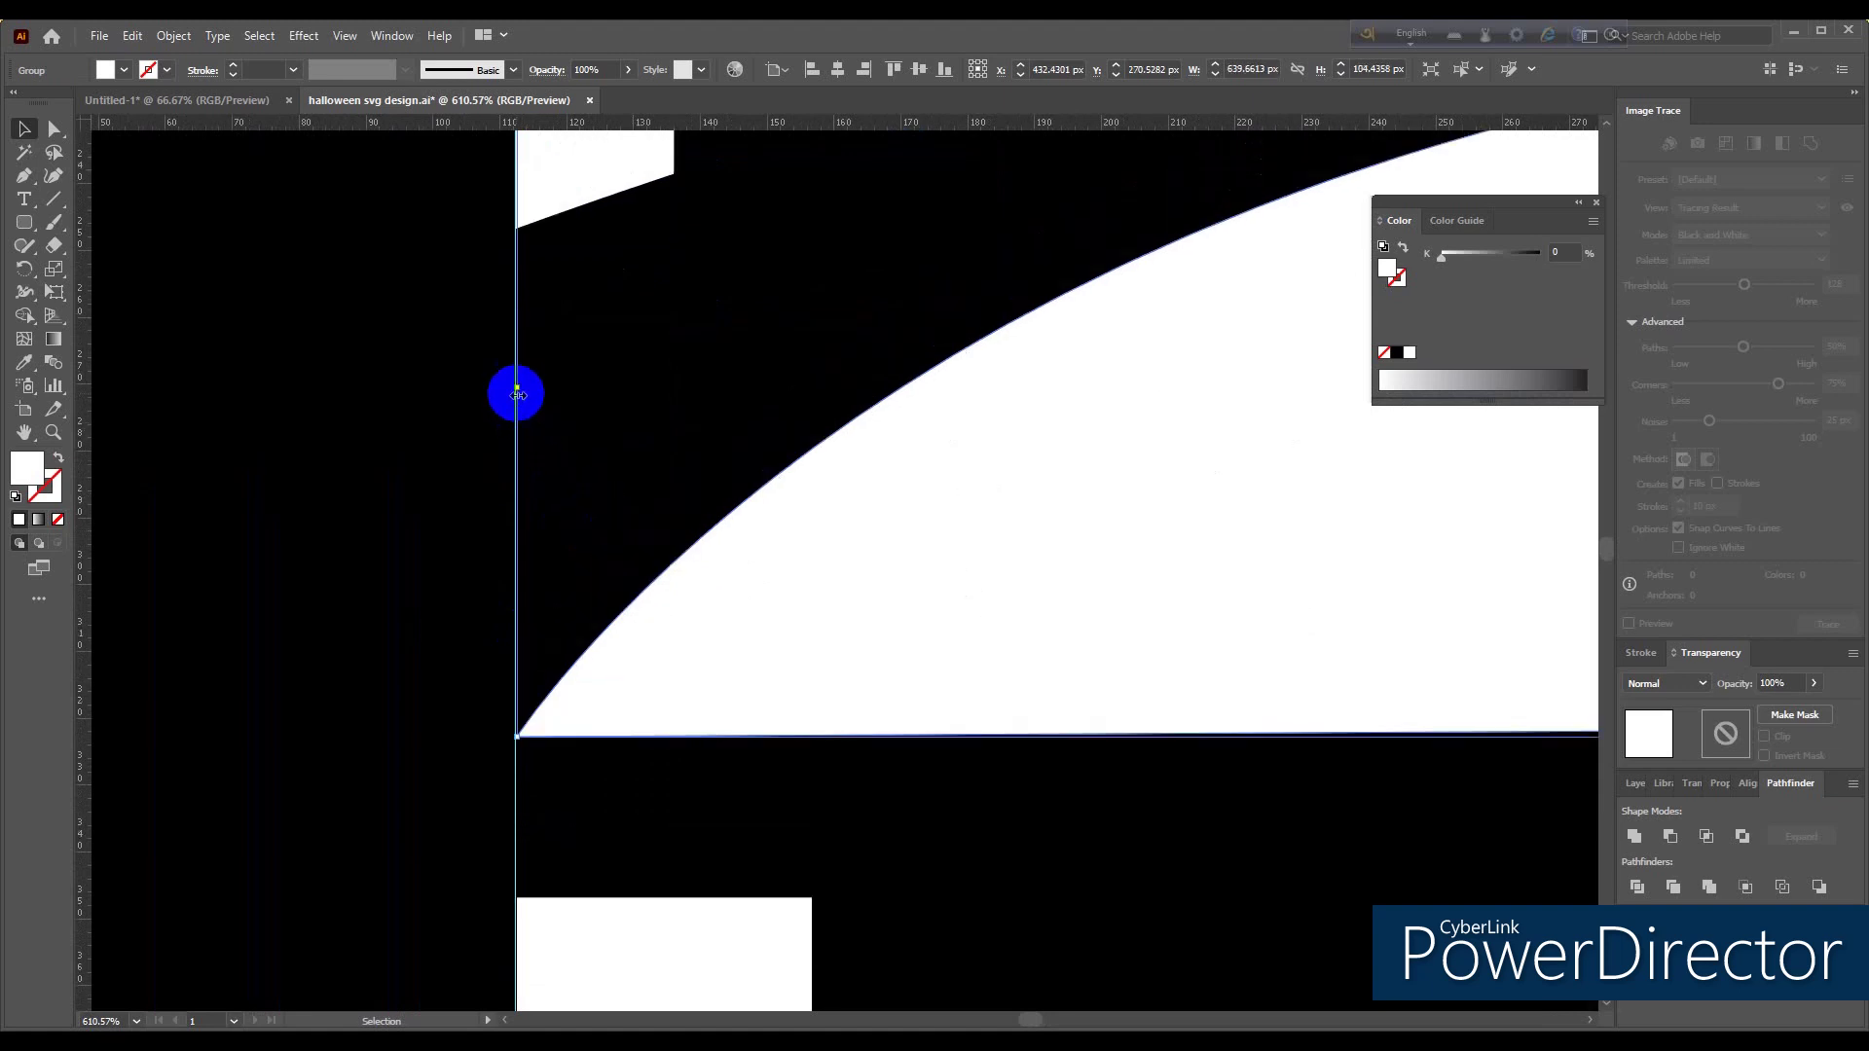
{"action": "left_click_drag", "start_coordinate": [516, 392], "coordinate": [514, 392]}
Step: Extend the white bar's left edge to the left guide
{"action": "scroll", "coordinate": [597, 463], "scroll_direction": "down", "scroll_amount": 4}
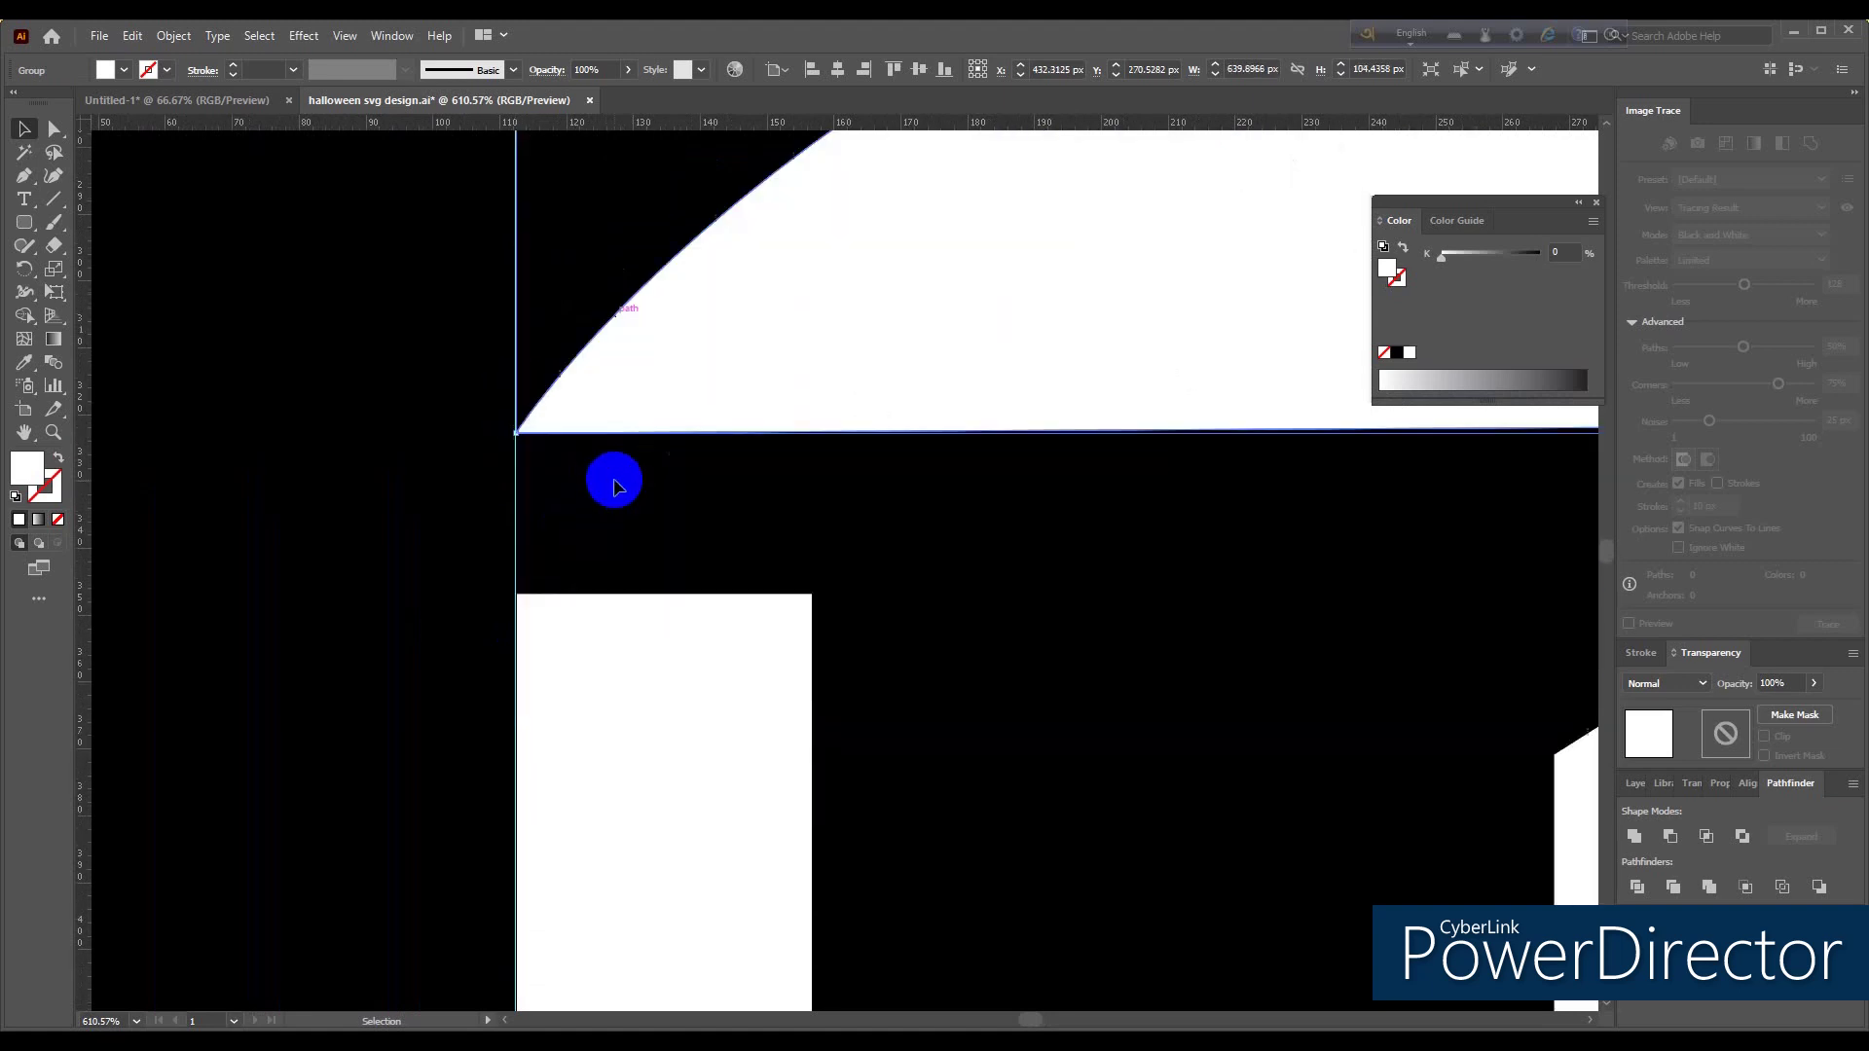
{"action": "scroll", "coordinate": [627, 671], "scroll_direction": "down", "scroll_amount": 5}
{"action": "scroll", "coordinate": [632, 662], "scroll_direction": "down", "scroll_amount": 2}
{"action": "left_click", "coordinate": [518, 641]}
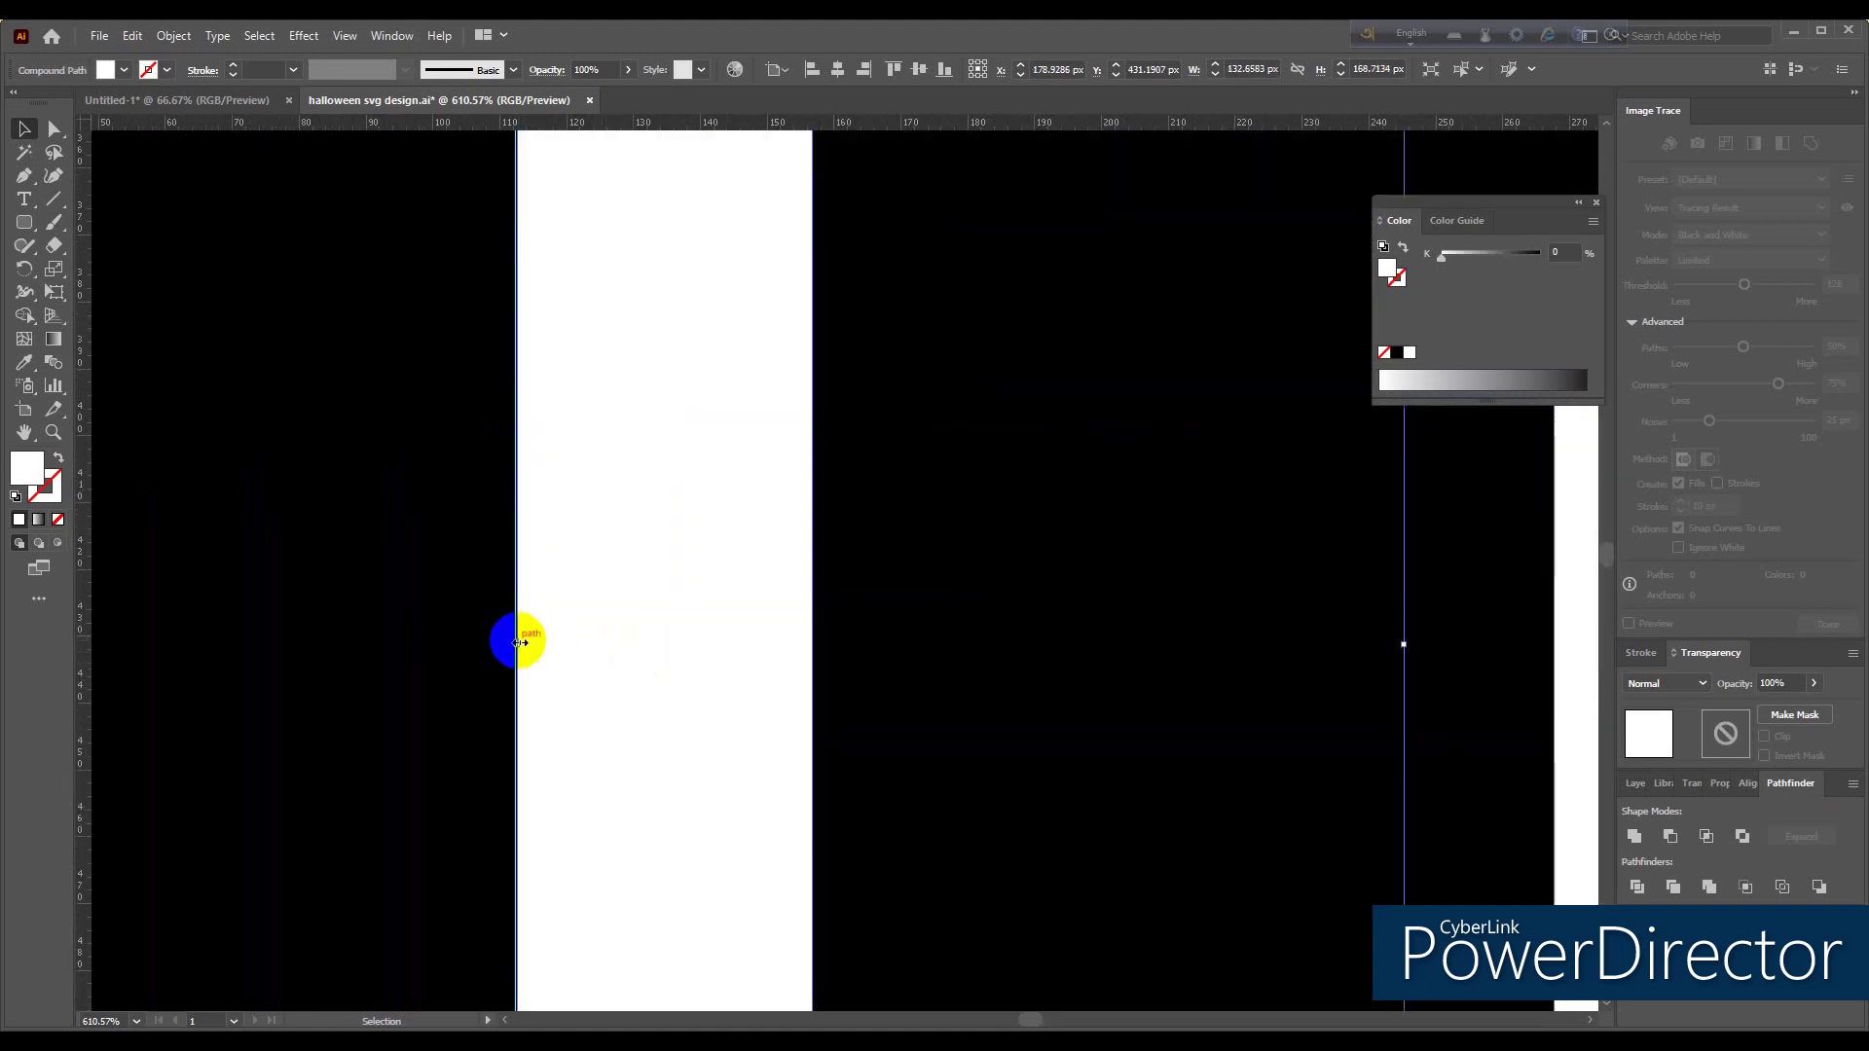
{"action": "left_click_drag", "start_coordinate": [518, 641], "coordinate": [515, 643]}
Step: Check the handshake and letter below, then snap the Y's left edge to the left guide
{"action": "scroll", "coordinate": [623, 669], "scroll_direction": "down", "scroll_amount": 5}
{"action": "scroll", "coordinate": [638, 672], "scroll_direction": "down", "scroll_amount": 5}
{"action": "scroll", "coordinate": [639, 671], "scroll_direction": "down", "scroll_amount": 5}
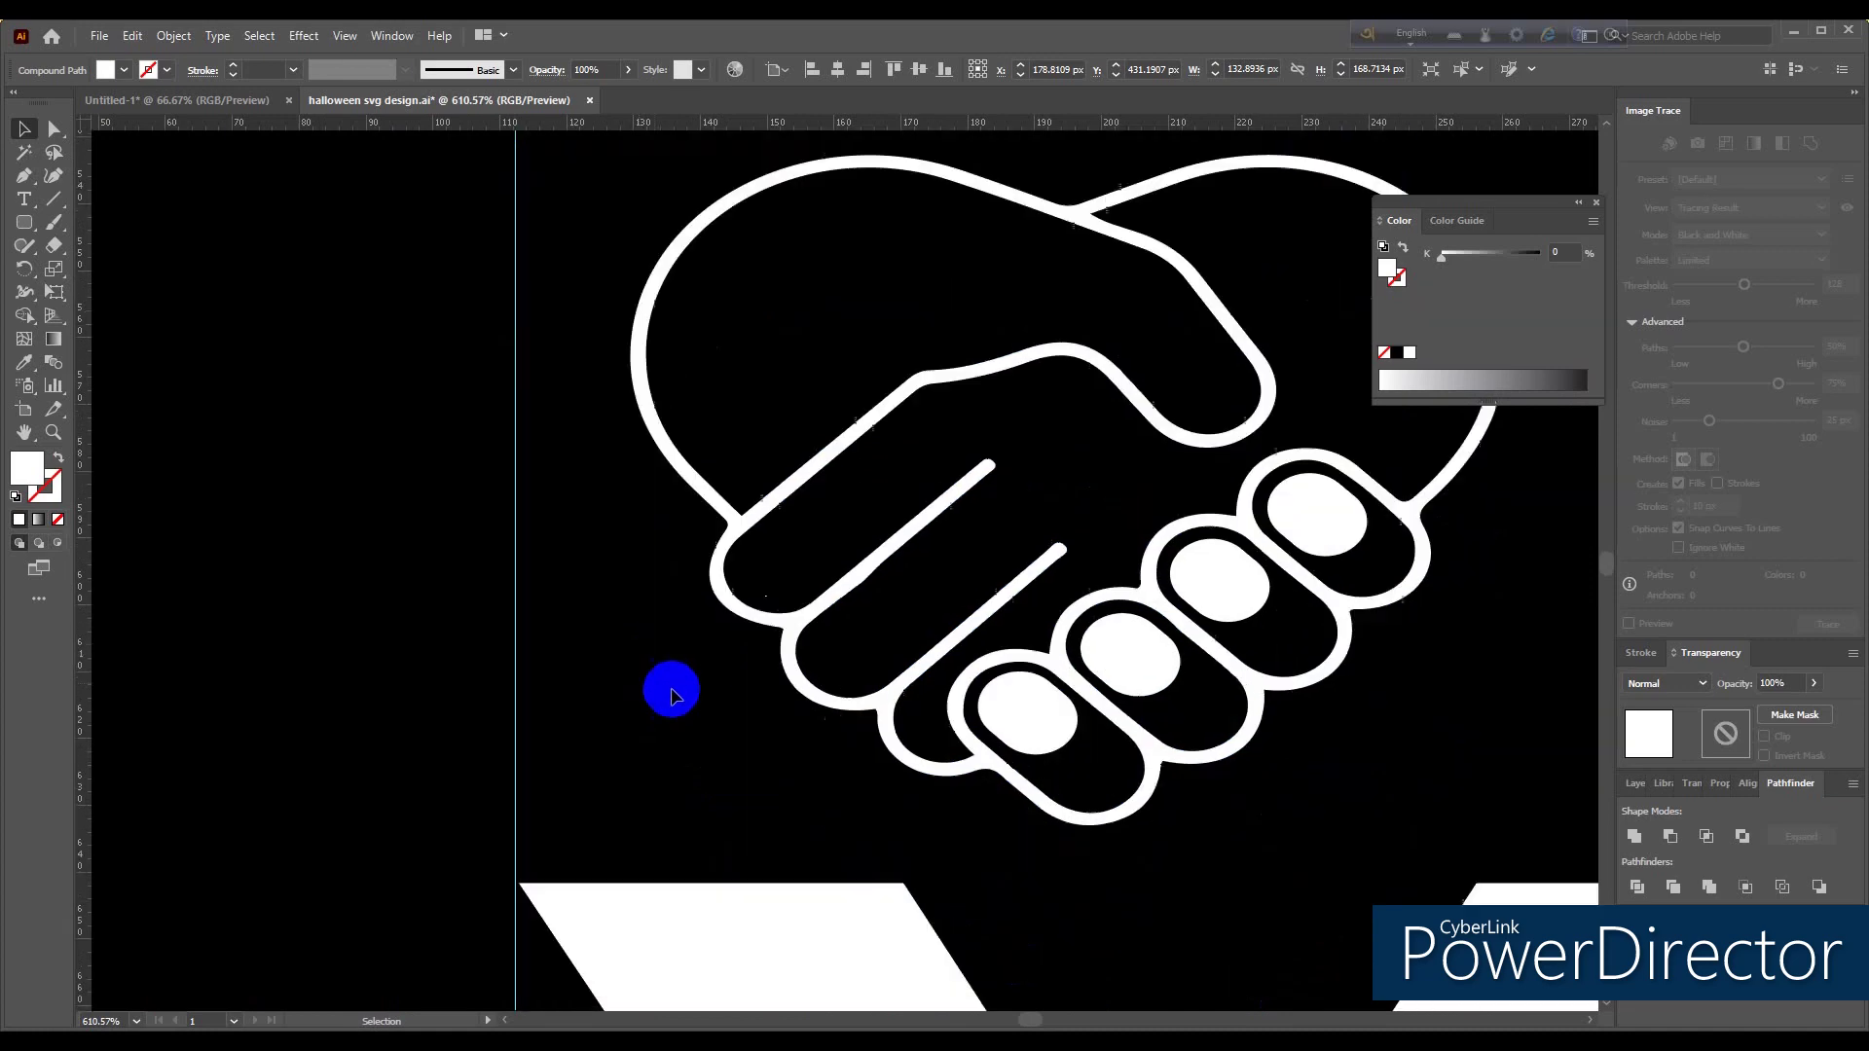
{"action": "left_click", "coordinate": [797, 676]}
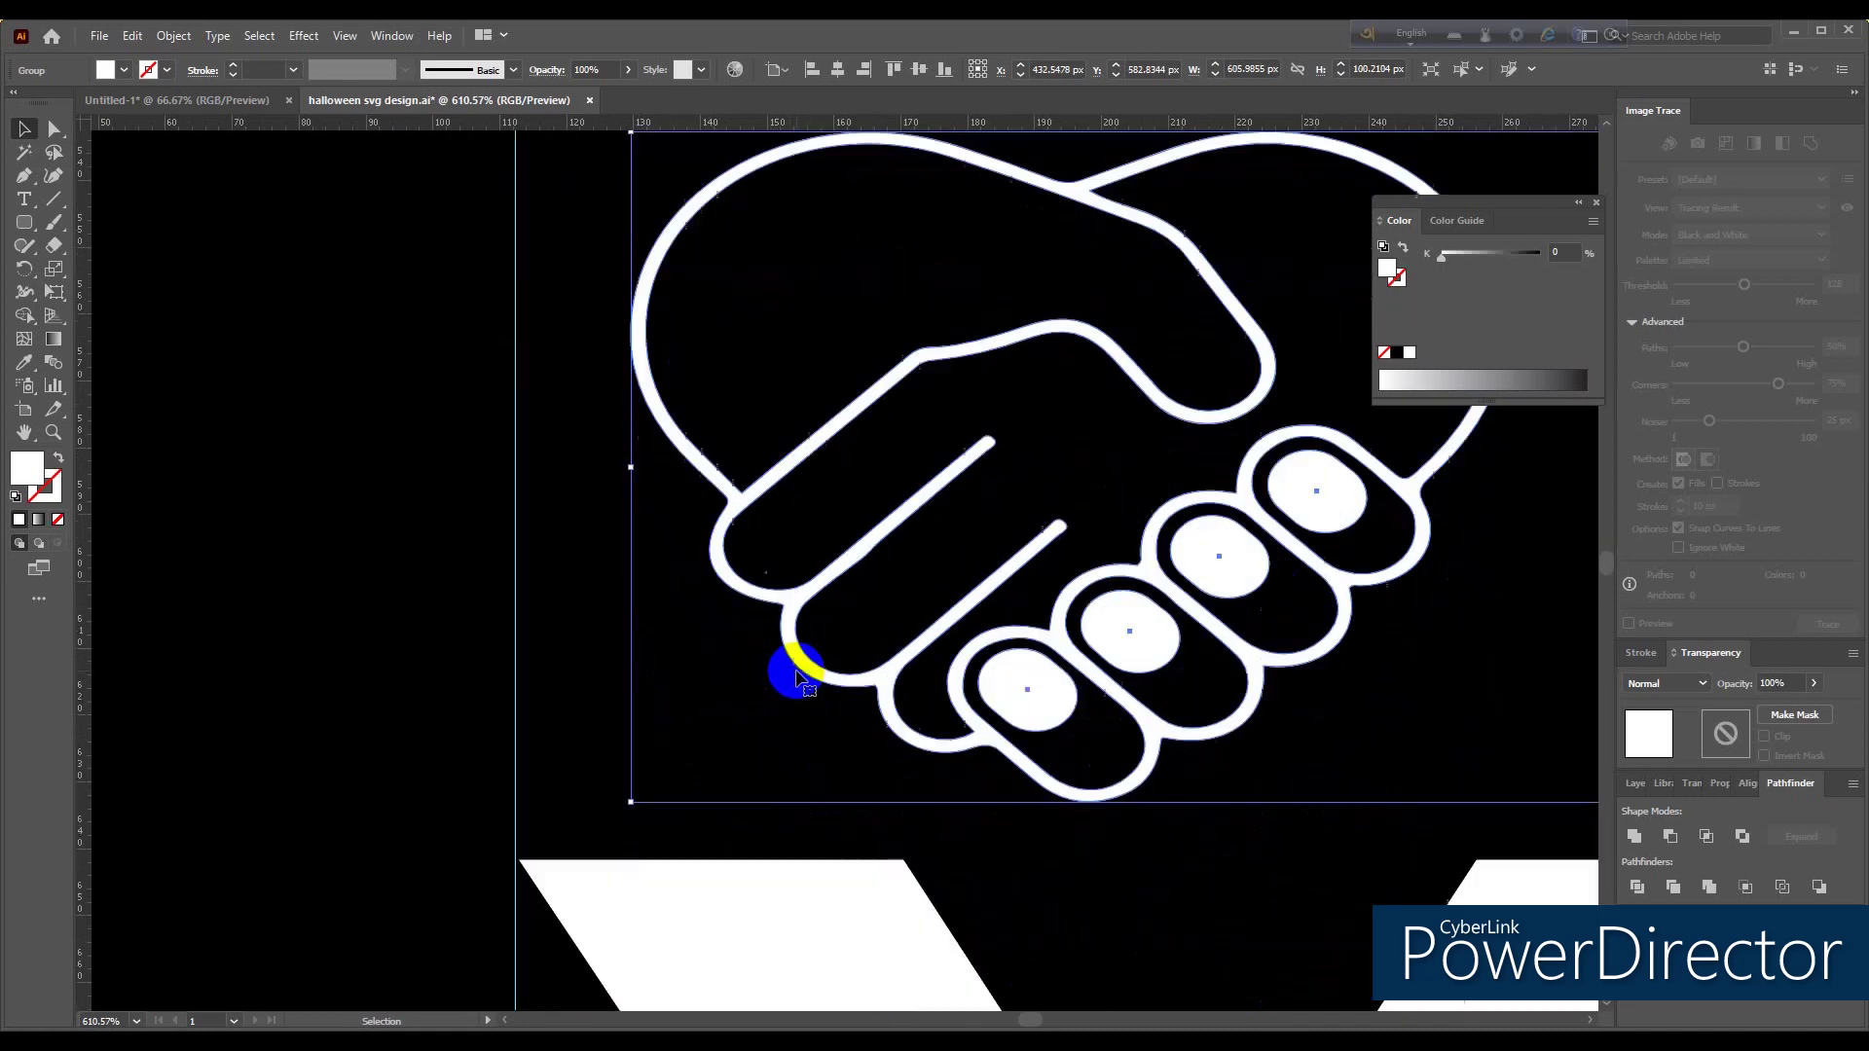
{"action": "scroll", "coordinate": [792, 667], "scroll_direction": "down", "scroll_amount": 3}
{"action": "left_click", "coordinate": [759, 794]}
{"action": "scroll", "coordinate": [769, 789], "scroll_direction": "down", "scroll_amount": 3}
{"action": "scroll", "coordinate": [740, 779], "scroll_direction": "down", "scroll_amount": 3}
{"action": "scroll", "coordinate": [706, 771], "scroll_direction": "down", "scroll_amount": 3}
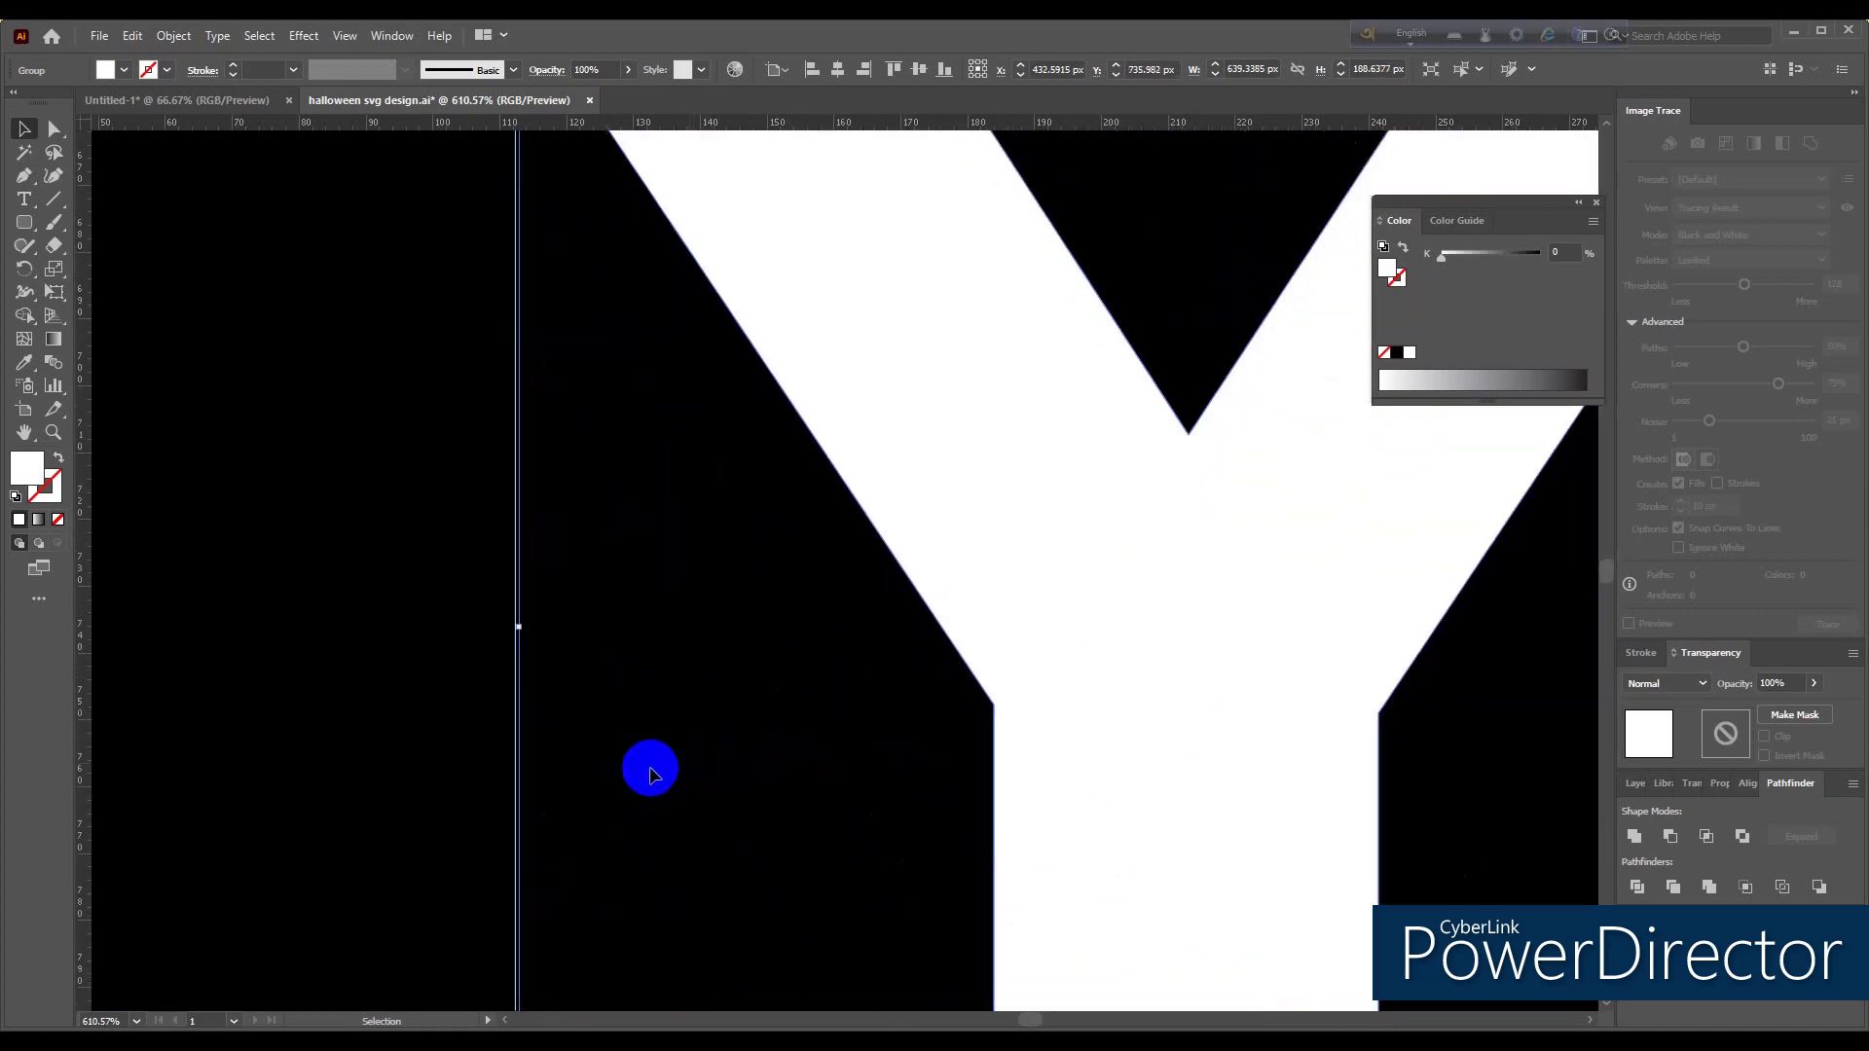
{"action": "left_click", "coordinate": [520, 535]}
{"action": "left_click_drag", "start_coordinate": [517, 533], "coordinate": [517, 530]}
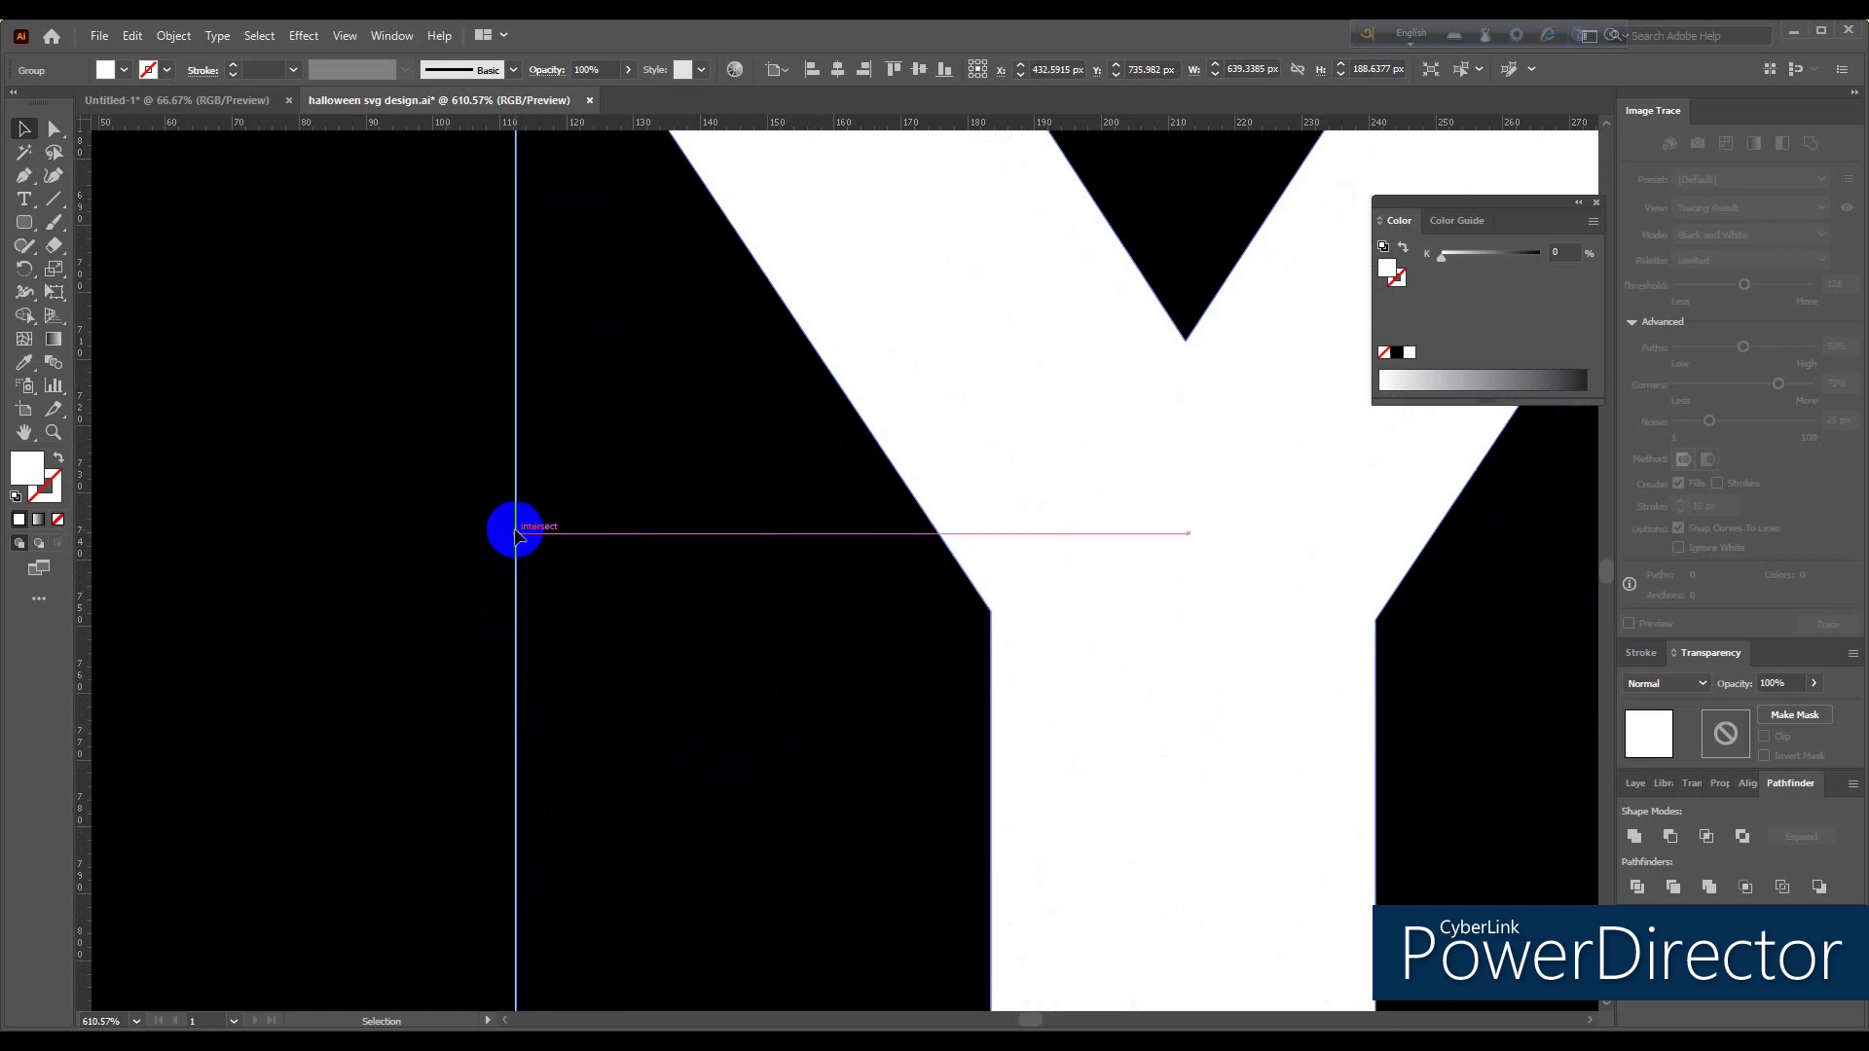
{"action": "key", "text": "ctrl+z"}
{"action": "key", "text": "ctrl+z"}
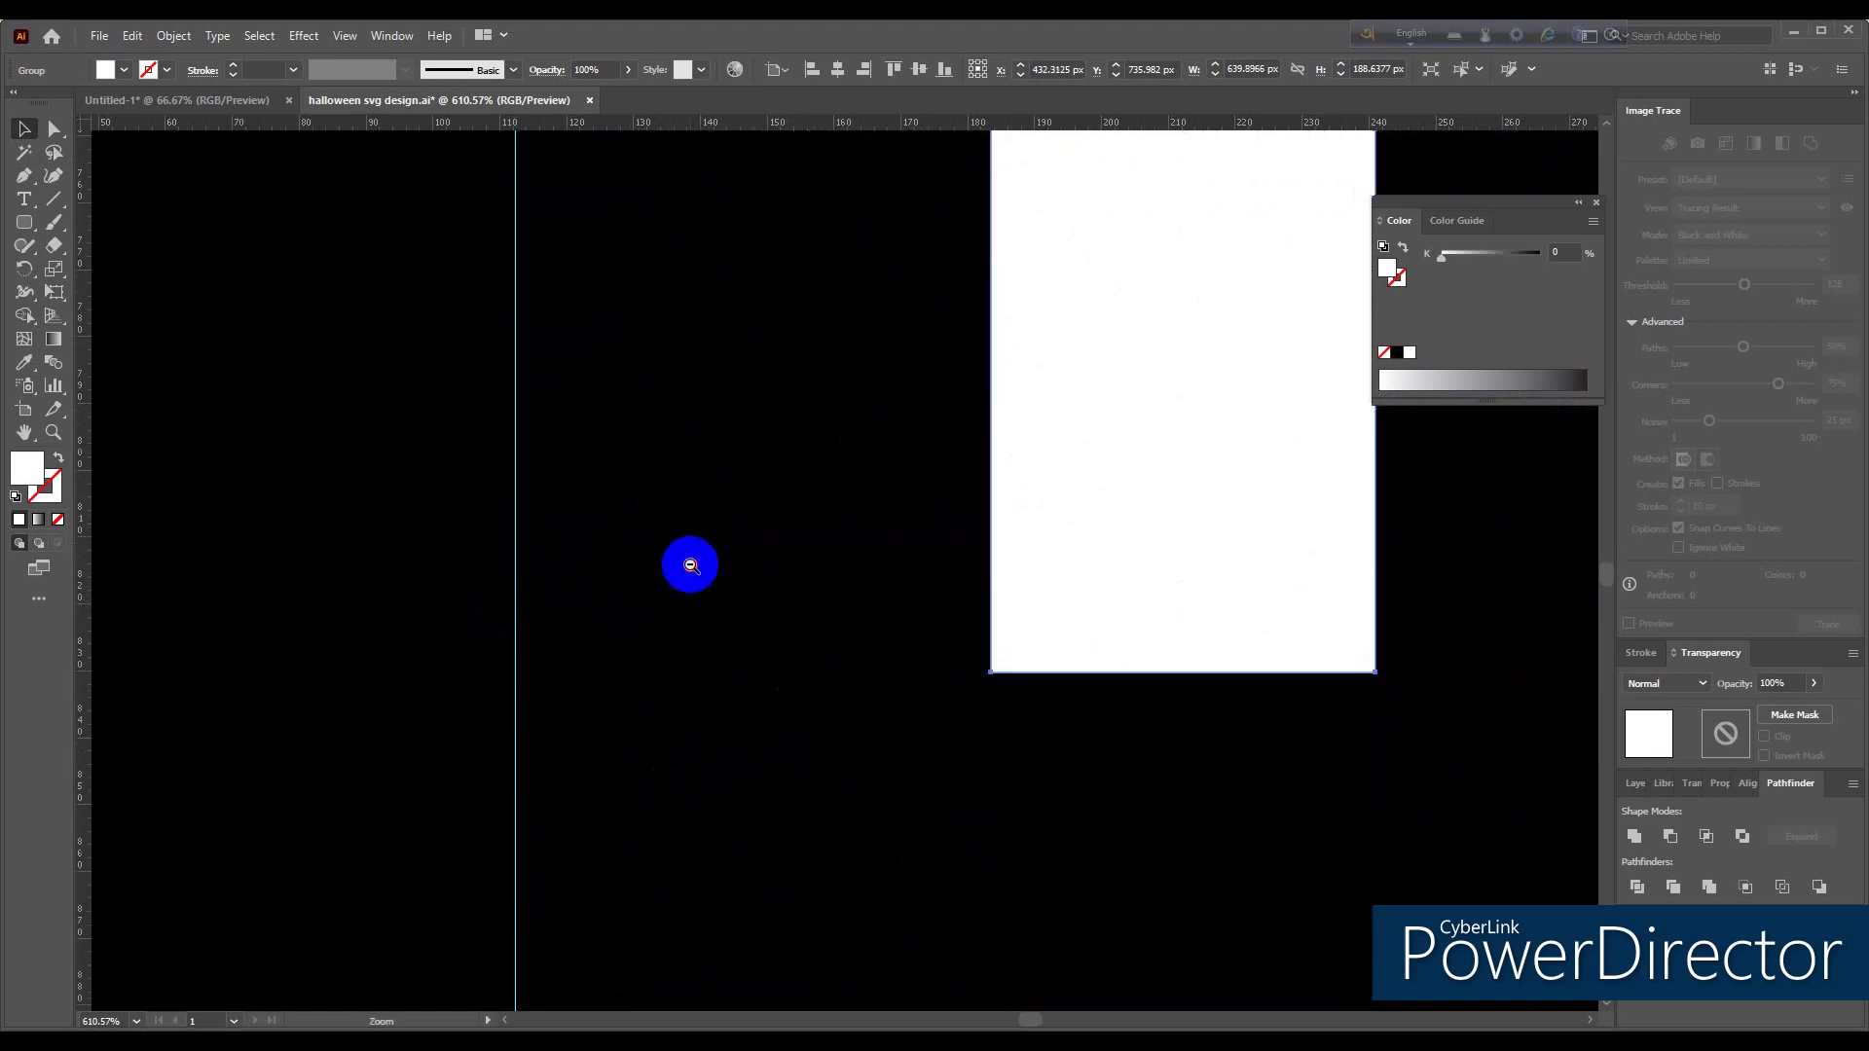
Step: Zoom out to view the full artboard, then switch to the Untitled-1 document
{"action": "scroll", "coordinate": [690, 565], "scroll_direction": "down", "scroll_amount": 2}
{"action": "scroll", "coordinate": [693, 565], "scroll_direction": "down", "scroll_amount": 2}
{"action": "scroll", "coordinate": [696, 563], "scroll_direction": "down", "scroll_amount": 2}
{"action": "scroll", "coordinate": [698, 563], "scroll_direction": "down", "scroll_amount": 2}
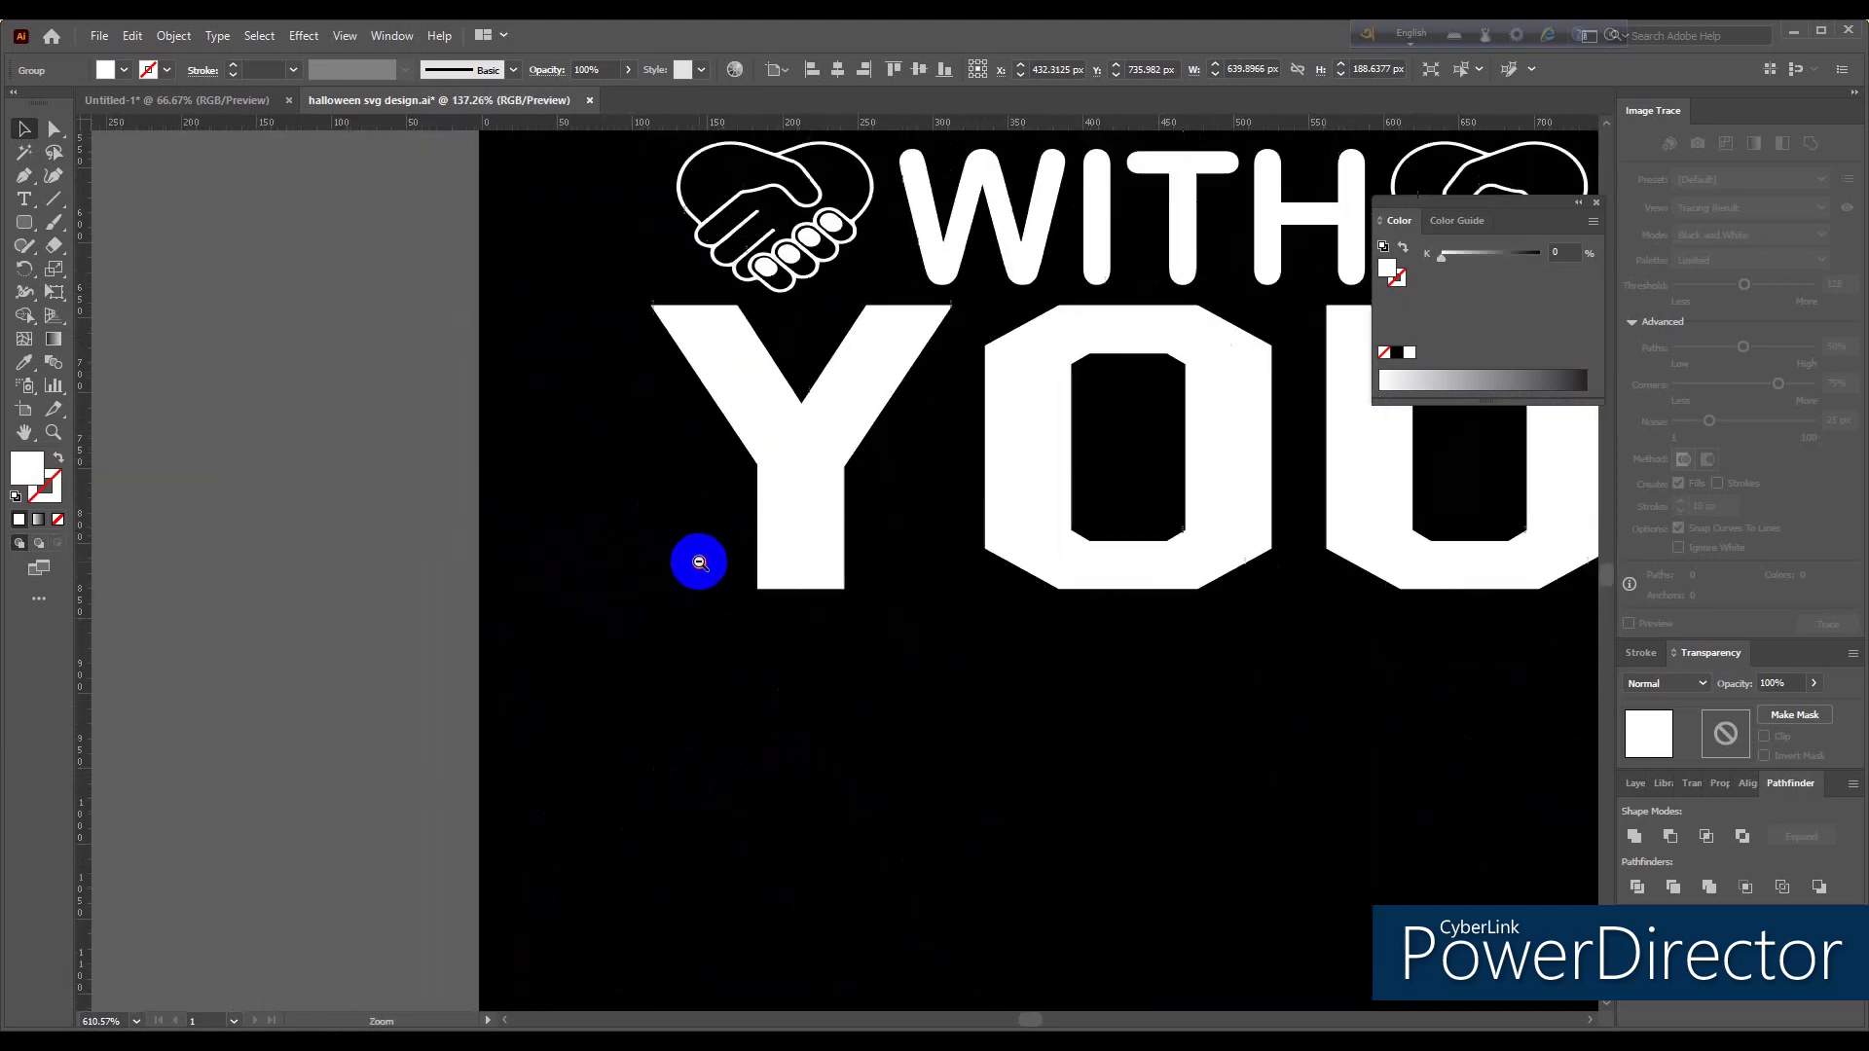
{"action": "scroll", "coordinate": [698, 562], "scroll_direction": "down", "scroll_amount": 2}
{"action": "scroll", "coordinate": [699, 562], "scroll_direction": "down", "scroll_amount": 2}
{"action": "scroll", "coordinate": [699, 562], "scroll_direction": "down", "scroll_amount": 2}
{"action": "scroll", "coordinate": [698, 563], "scroll_direction": "down", "scroll_amount": 2}
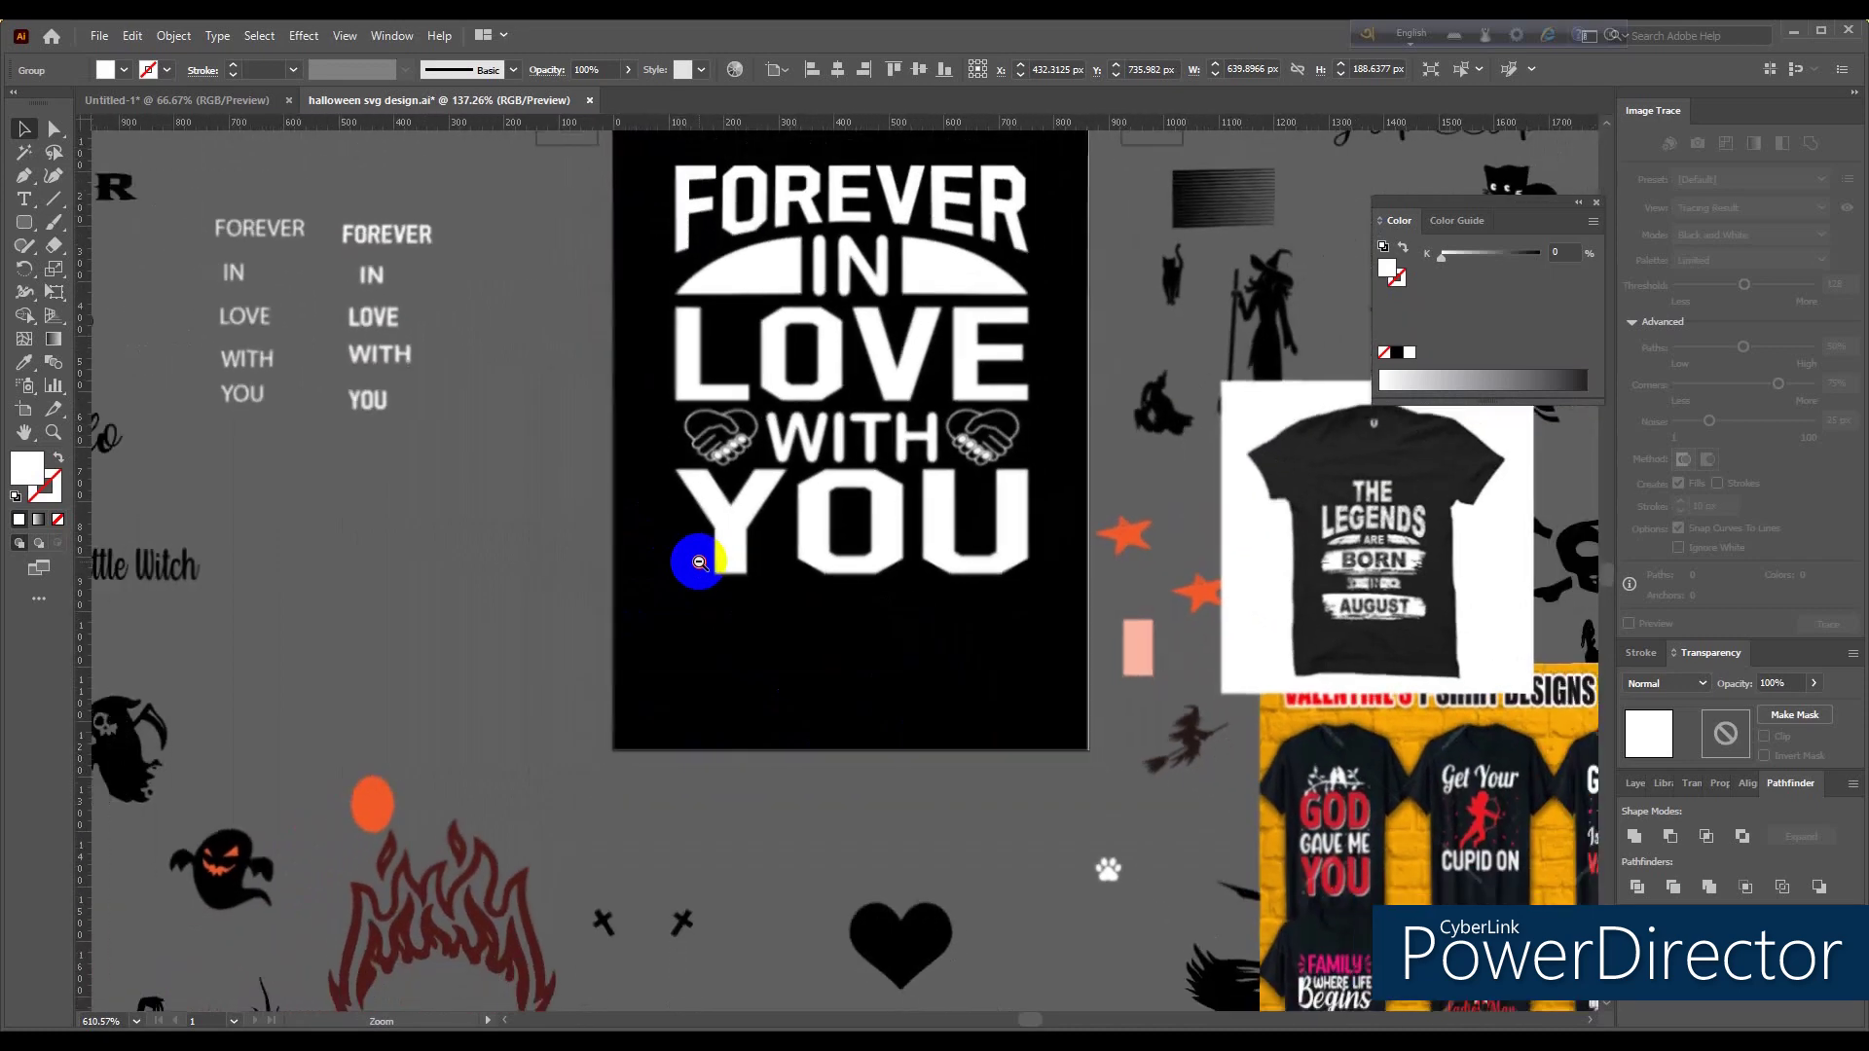
{"action": "scroll", "coordinate": [699, 563], "scroll_direction": "down", "scroll_amount": 3}
{"action": "left_click", "coordinate": [793, 689]}
{"action": "scroll", "coordinate": [793, 689], "scroll_direction": "up", "scroll_amount": 1}
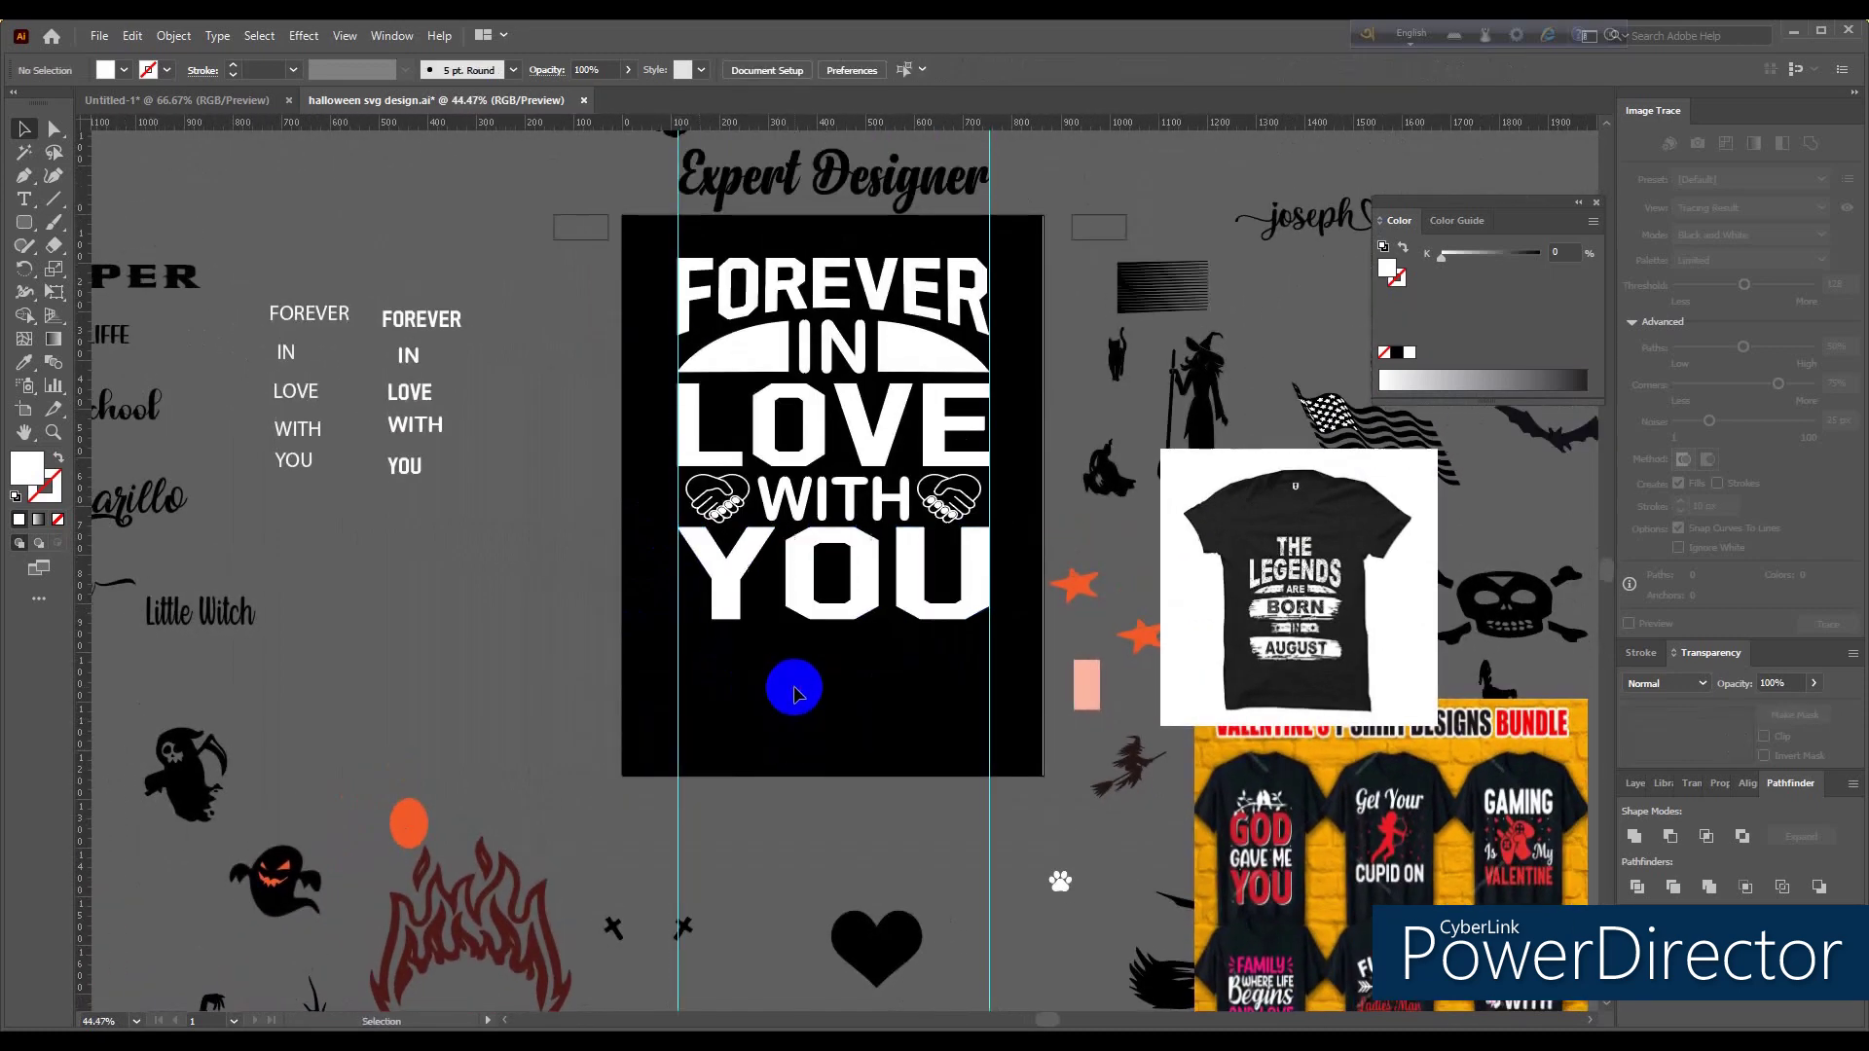
{"action": "scroll", "coordinate": [787, 689], "scroll_direction": "up", "scroll_amount": 1}
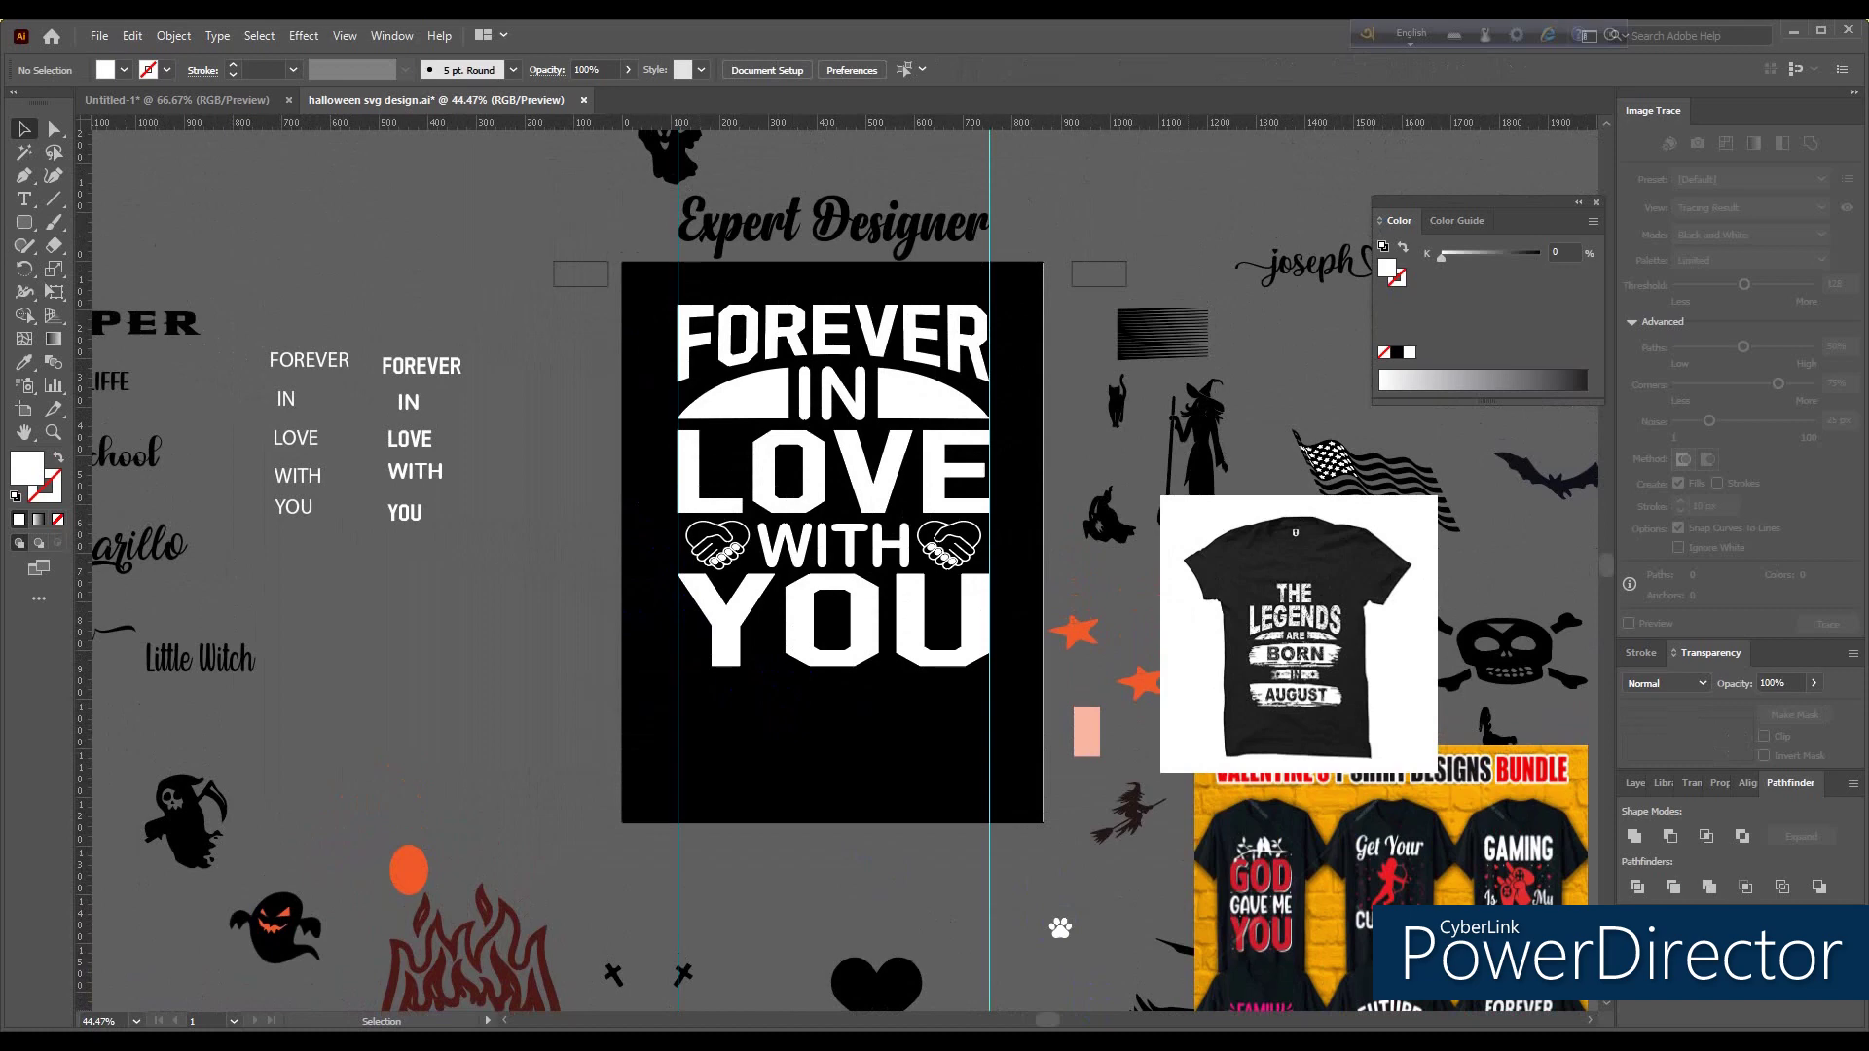
{"action": "key", "text": "ctrl+Tab"}
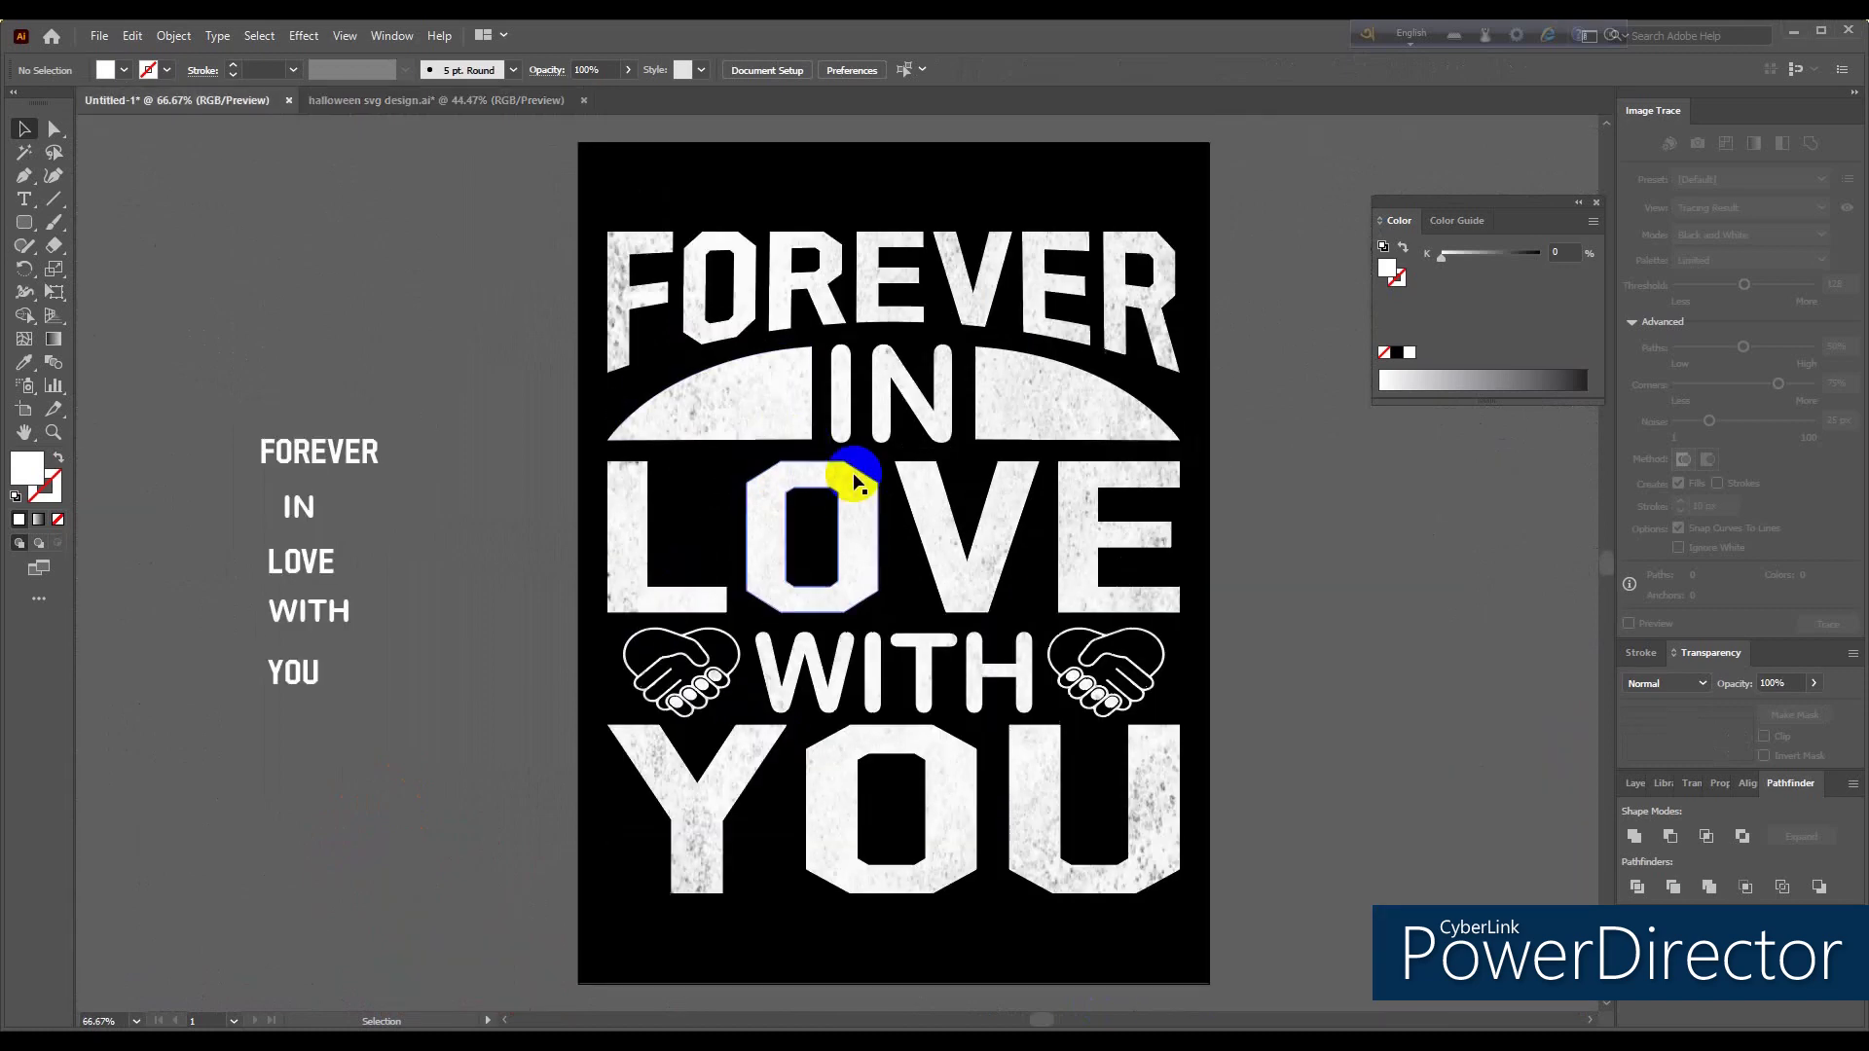